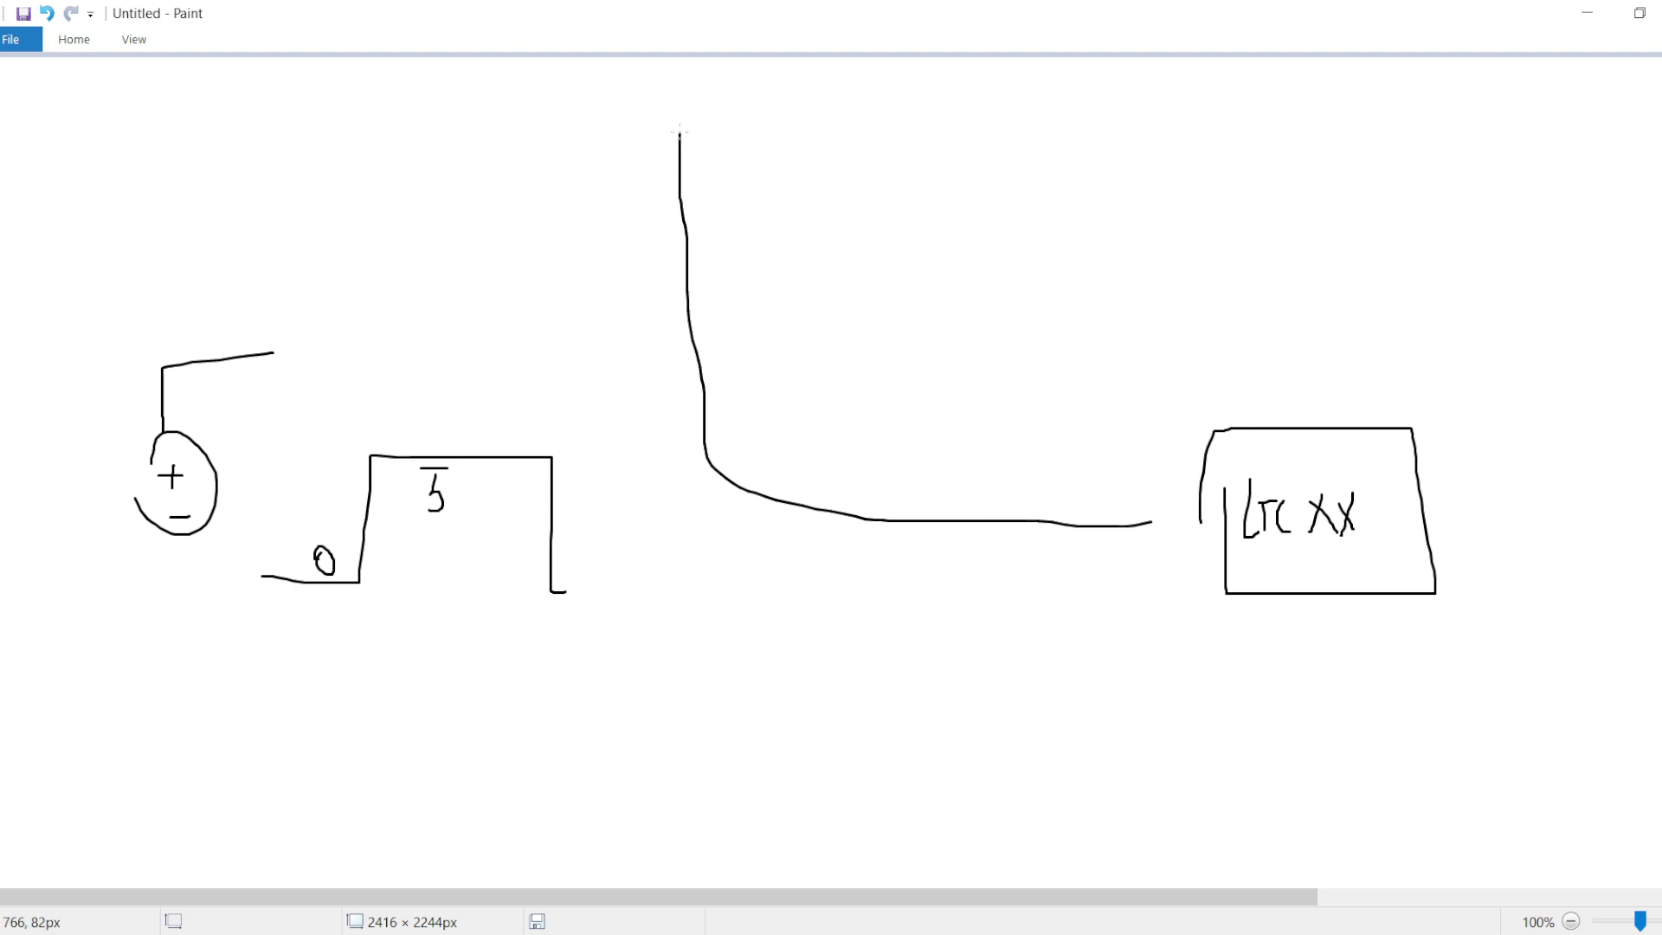
- Draw a line up from the LTC XX box and a second curved wire, with a rectangle and circled terminal at the wires' upper end
{"action": "left_click_drag", "start_coordinate": [1242, 425], "coordinate": [1232, 96]}
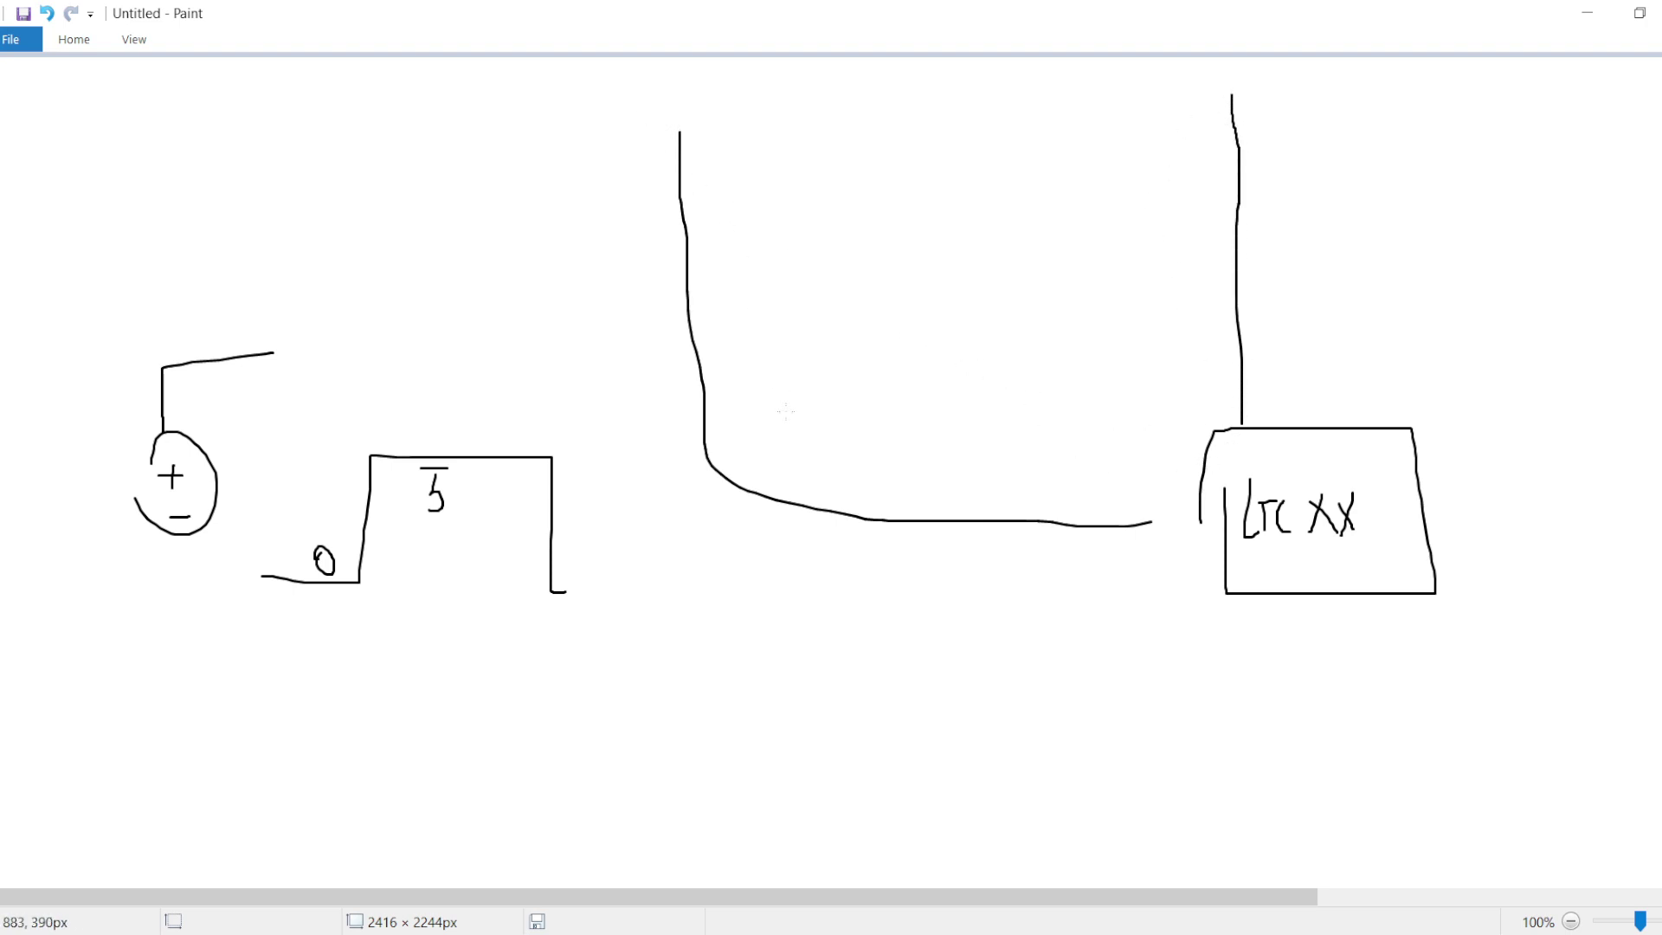
{"action": "mouse_move", "coordinate": [702, 157]}
{"action": "left_mouse_down"}
{"action": "mouse_move", "coordinate": [865, 433]}
{"action": "mouse_move", "coordinate": [1139, 498]}
{"action": "left_mouse_up"}
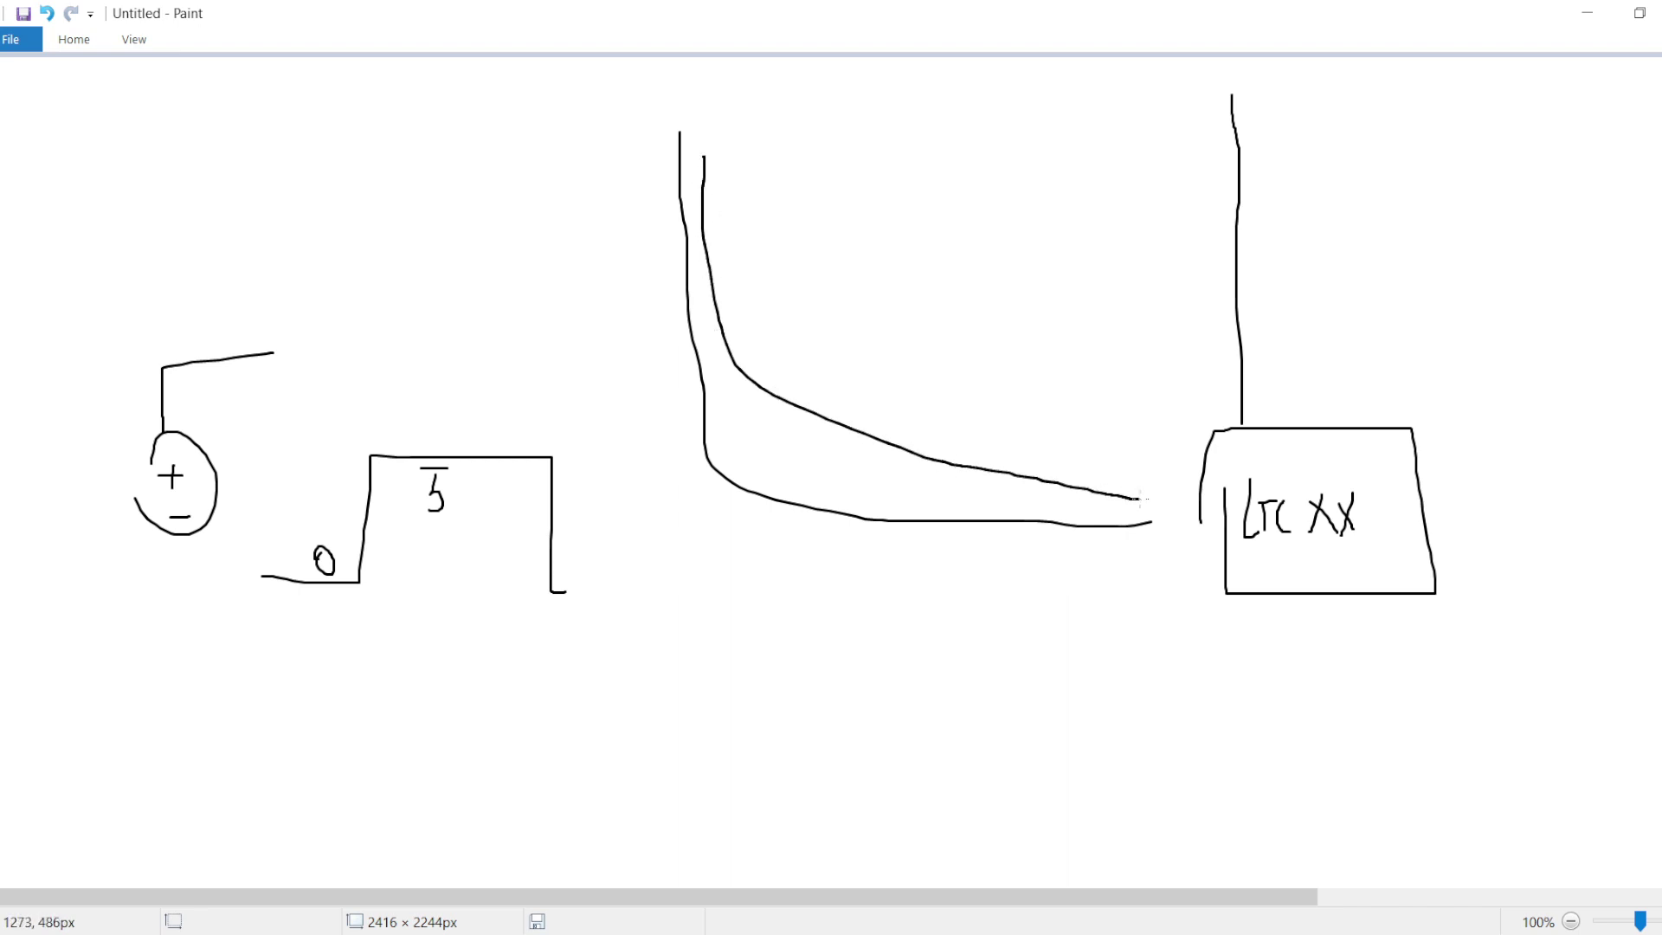
{"action": "mouse_move", "coordinate": [651, 91]}
{"action": "left_mouse_down"}
{"action": "mouse_move", "coordinate": [659, 185]}
{"action": "mouse_move", "coordinate": [874, 66]}
{"action": "mouse_move", "coordinate": [638, 71]}
{"action": "left_mouse_up"}
{"action": "mouse_move", "coordinate": [653, 163]}
{"action": "left_mouse_down"}
{"action": "mouse_move", "coordinate": [692, 138]}
{"action": "mouse_move", "coordinate": [668, 158]}
{"action": "left_mouse_up"}
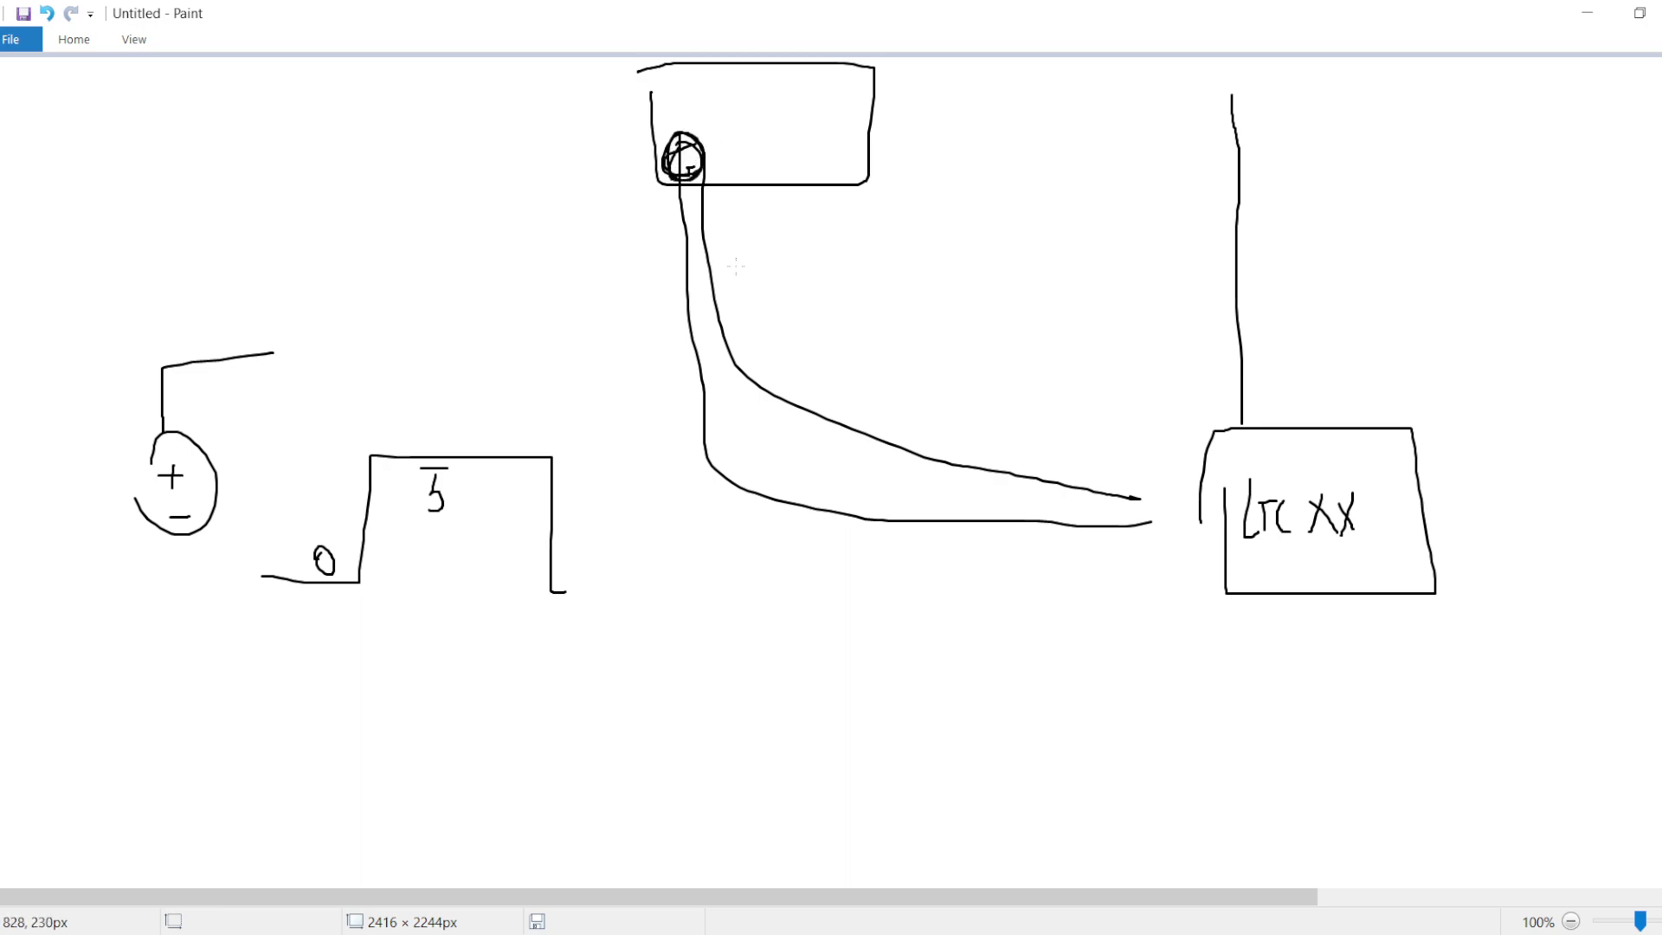
- Sketch an inductor squiggle between the two curved wires and circle the rising edge of the 0-to-5 pulse
{"action": "left_click_drag", "start_coordinate": [743, 456], "coordinate": [917, 494]}
{"action": "mouse_move", "coordinate": [355, 606]}
{"action": "left_mouse_down"}
{"action": "mouse_move", "coordinate": [386, 457]}
{"action": "mouse_move", "coordinate": [343, 524]}
{"action": "left_mouse_up"}
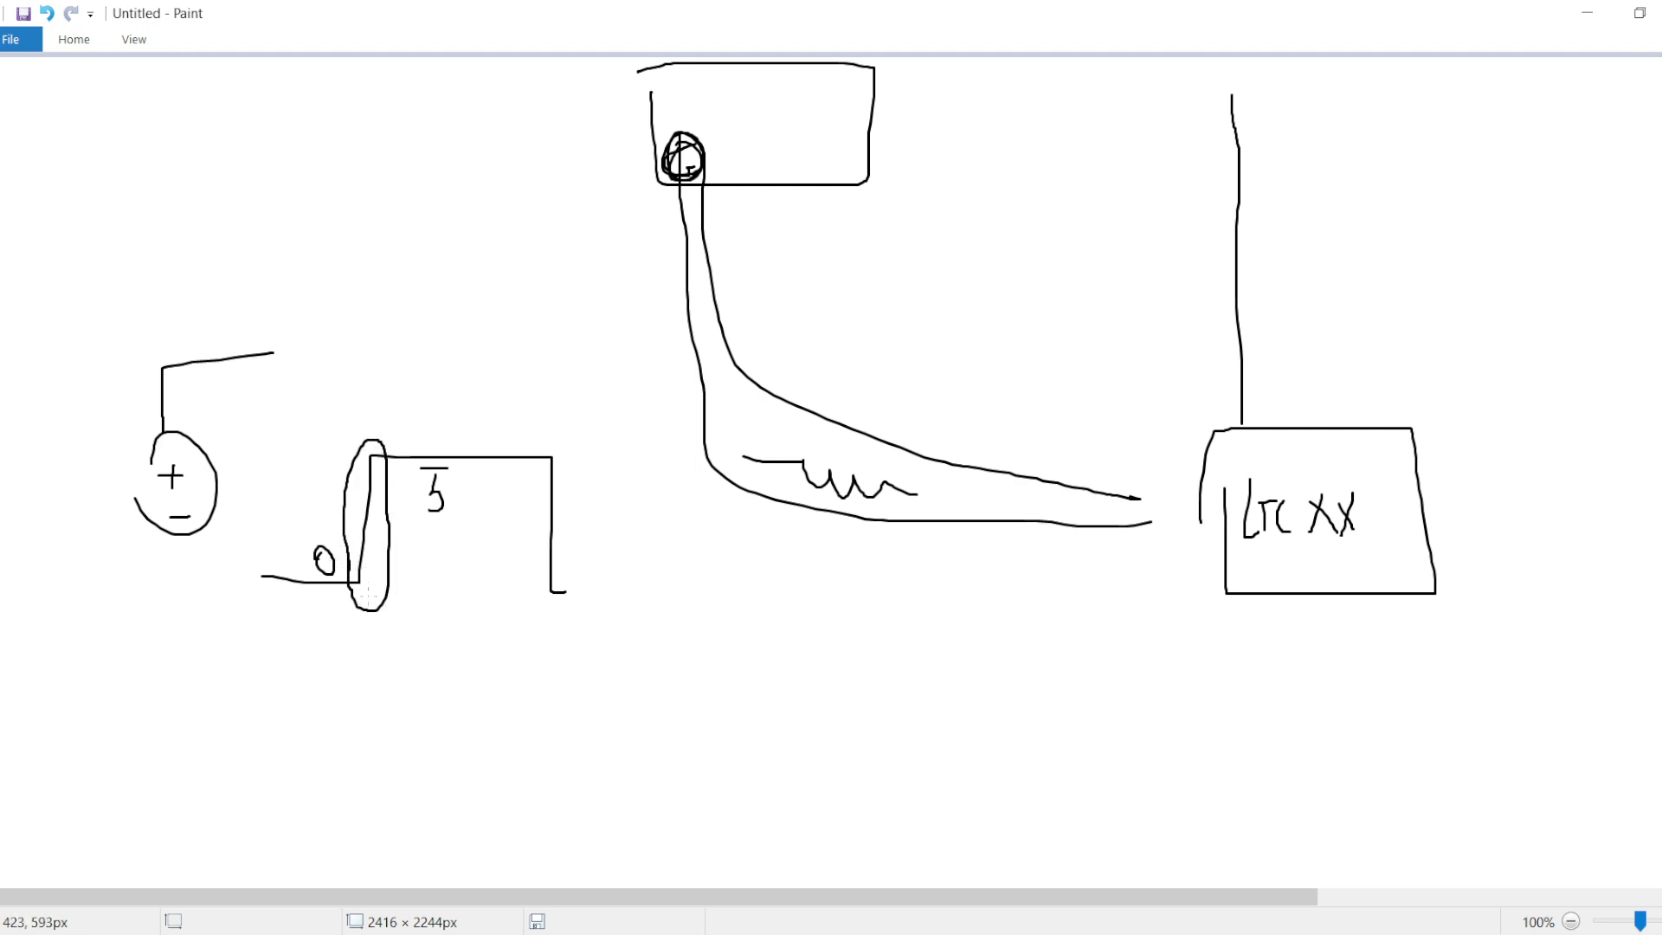
- Below the pulse, draw a ringing waveform with an arrow to its undershoot, a dashed level line and the notes 1.2V and 1.5V
{"action": "mouse_move", "coordinate": [311, 811]}
{"action": "left_mouse_down"}
{"action": "mouse_move", "coordinate": [372, 810]}
{"action": "mouse_move", "coordinate": [378, 742]}
{"action": "mouse_move", "coordinate": [430, 706]}
{"action": "mouse_move", "coordinate": [587, 702]}
{"action": "mouse_move", "coordinate": [576, 857]}
{"action": "mouse_move", "coordinate": [625, 818]}
{"action": "mouse_move", "coordinate": [695, 850]}
{"action": "left_mouse_up"}
{"action": "mouse_move", "coordinate": [722, 704]}
{"action": "left_mouse_down"}
{"action": "mouse_move", "coordinate": [607, 803]}
{"action": "mouse_move", "coordinate": [623, 791]}
{"action": "left_mouse_up"}
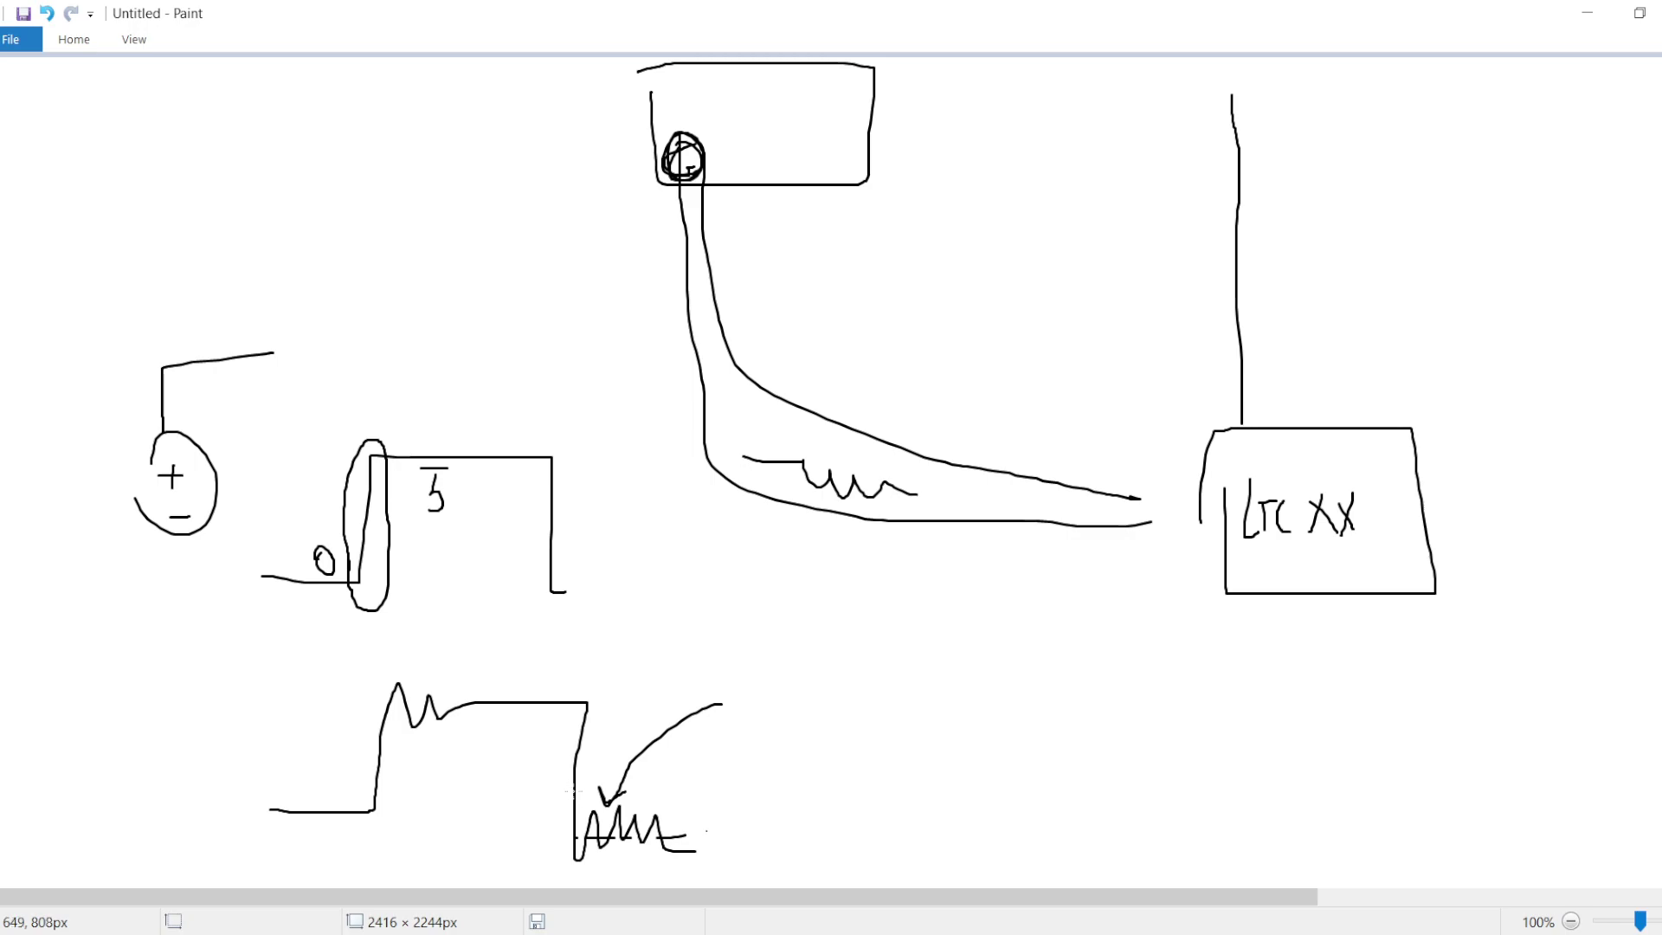
{"action": "mouse_move", "coordinate": [552, 781]}
{"action": "left_mouse_down"}
{"action": "mouse_move", "coordinate": [777, 781]}
{"action": "mouse_move", "coordinate": [874, 734]}
{"action": "mouse_move", "coordinate": [972, 759]}
{"action": "left_mouse_up"}
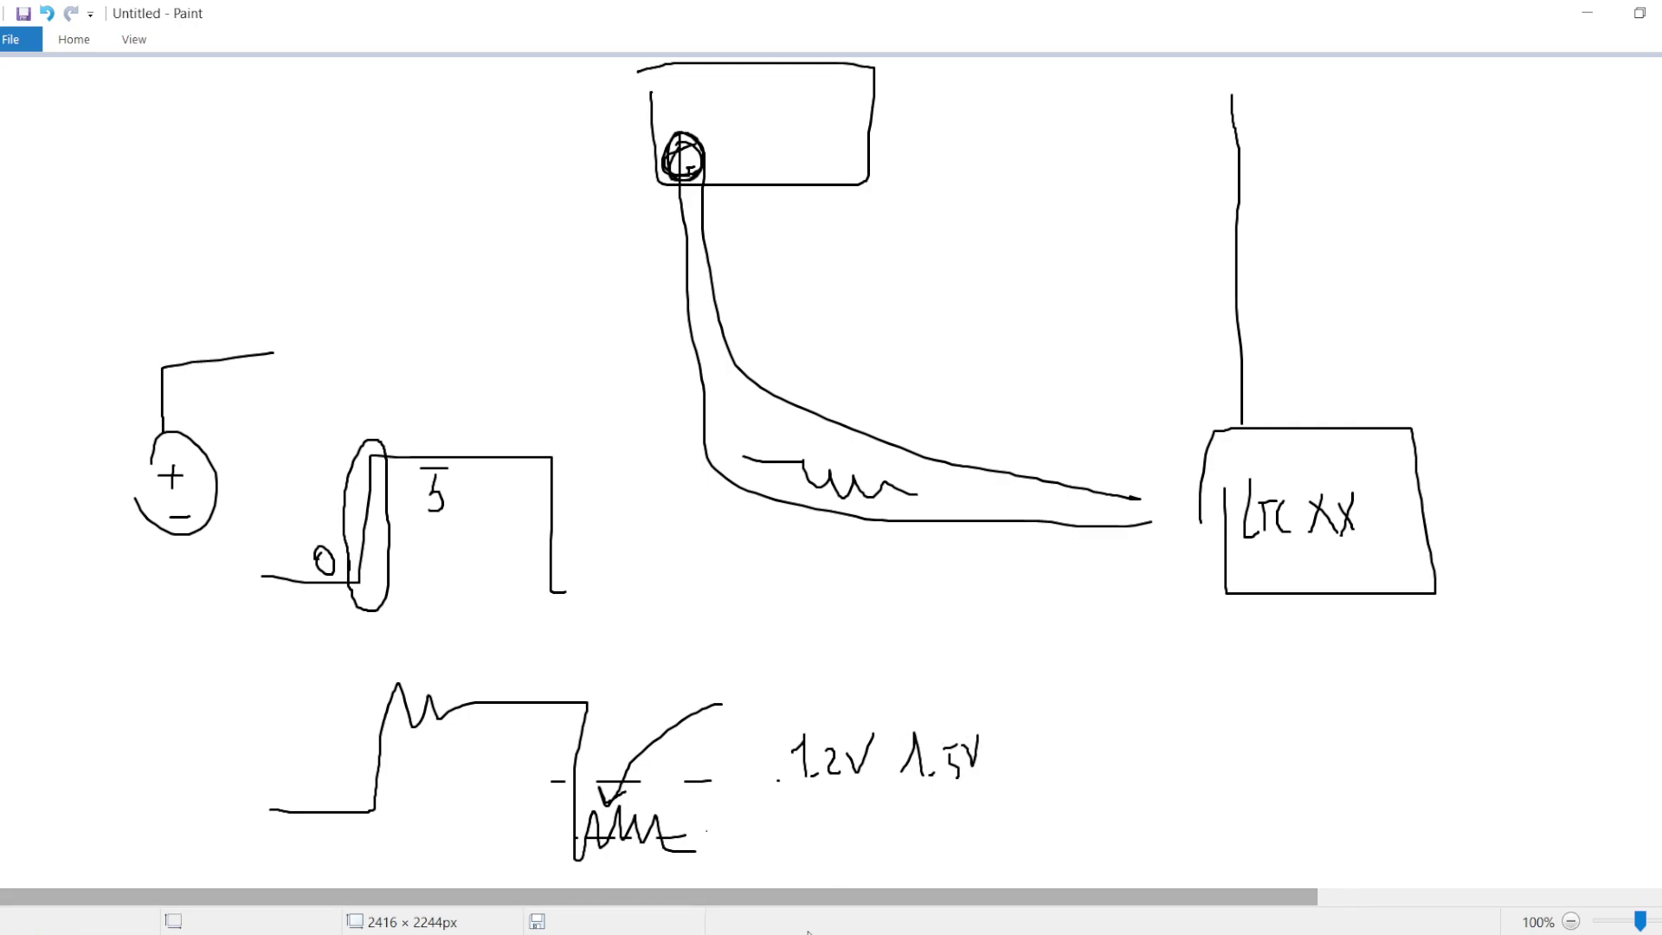
- Under the ringing waveform, draw a step rising from 0 to 5 and another rising from -1 to 5
{"action": "scroll", "coordinate": [773, 799], "scroll_direction": "down", "scroll_amount": 5}
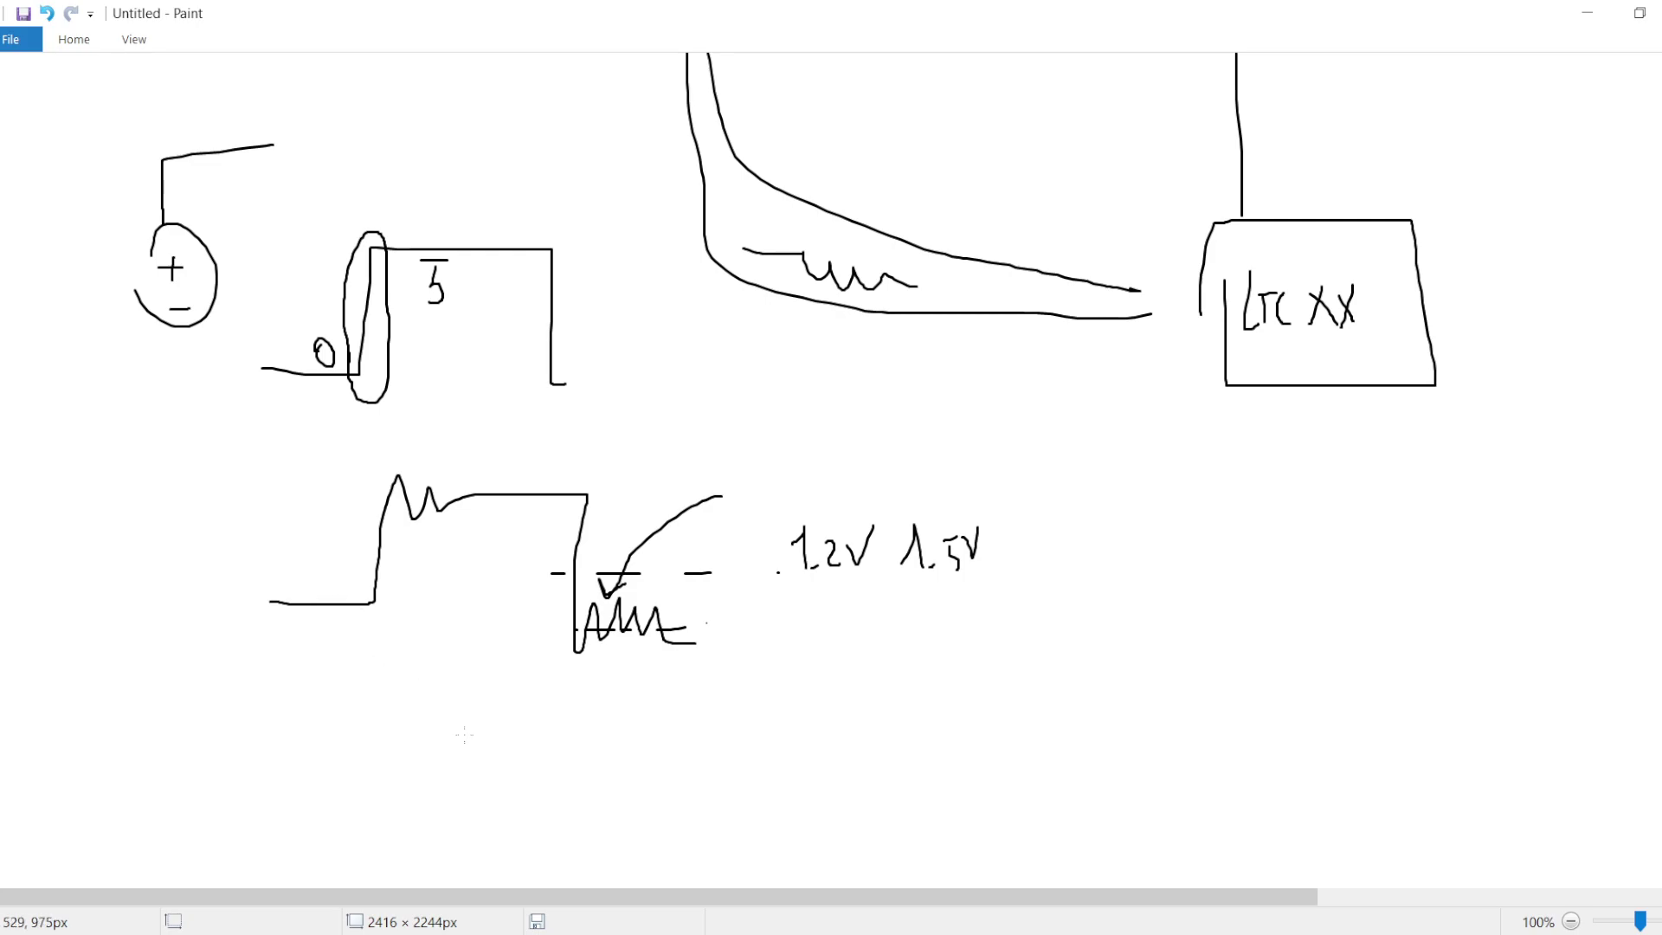
{"action": "scroll", "coordinate": [464, 732], "scroll_direction": "down", "scroll_amount": 5}
{"action": "mouse_move", "coordinate": [272, 695]}
{"action": "left_mouse_down"}
{"action": "mouse_move", "coordinate": [457, 604]}
{"action": "mouse_move", "coordinate": [695, 525]}
{"action": "left_mouse_up"}
{"action": "left_click_drag", "start_coordinate": [367, 684], "coordinate": [378, 649]}
{"action": "left_click_drag", "start_coordinate": [768, 794], "coordinate": [883, 790]}
{"action": "mouse_move", "coordinate": [784, 752]}
{"action": "left_mouse_down"}
{"action": "mouse_move", "coordinate": [822, 762]}
{"action": "mouse_move", "coordinate": [944, 609]}
{"action": "left_mouse_up"}
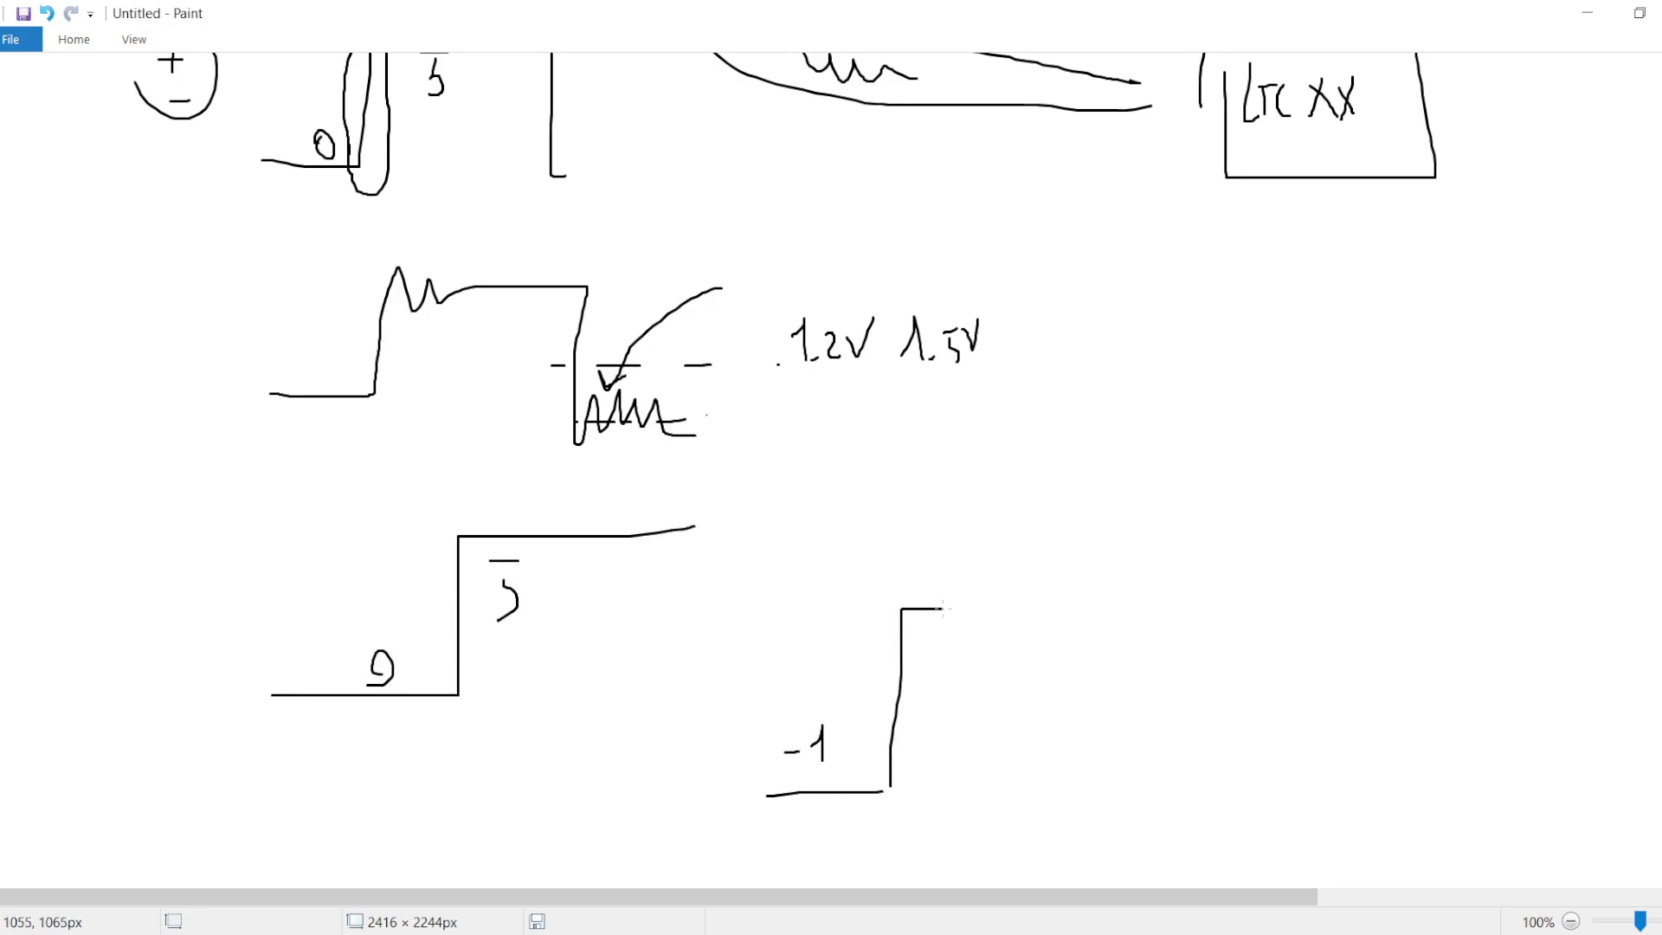
{"action": "scroll", "coordinate": [923, 594], "scroll_direction": "up", "scroll_amount": 10}
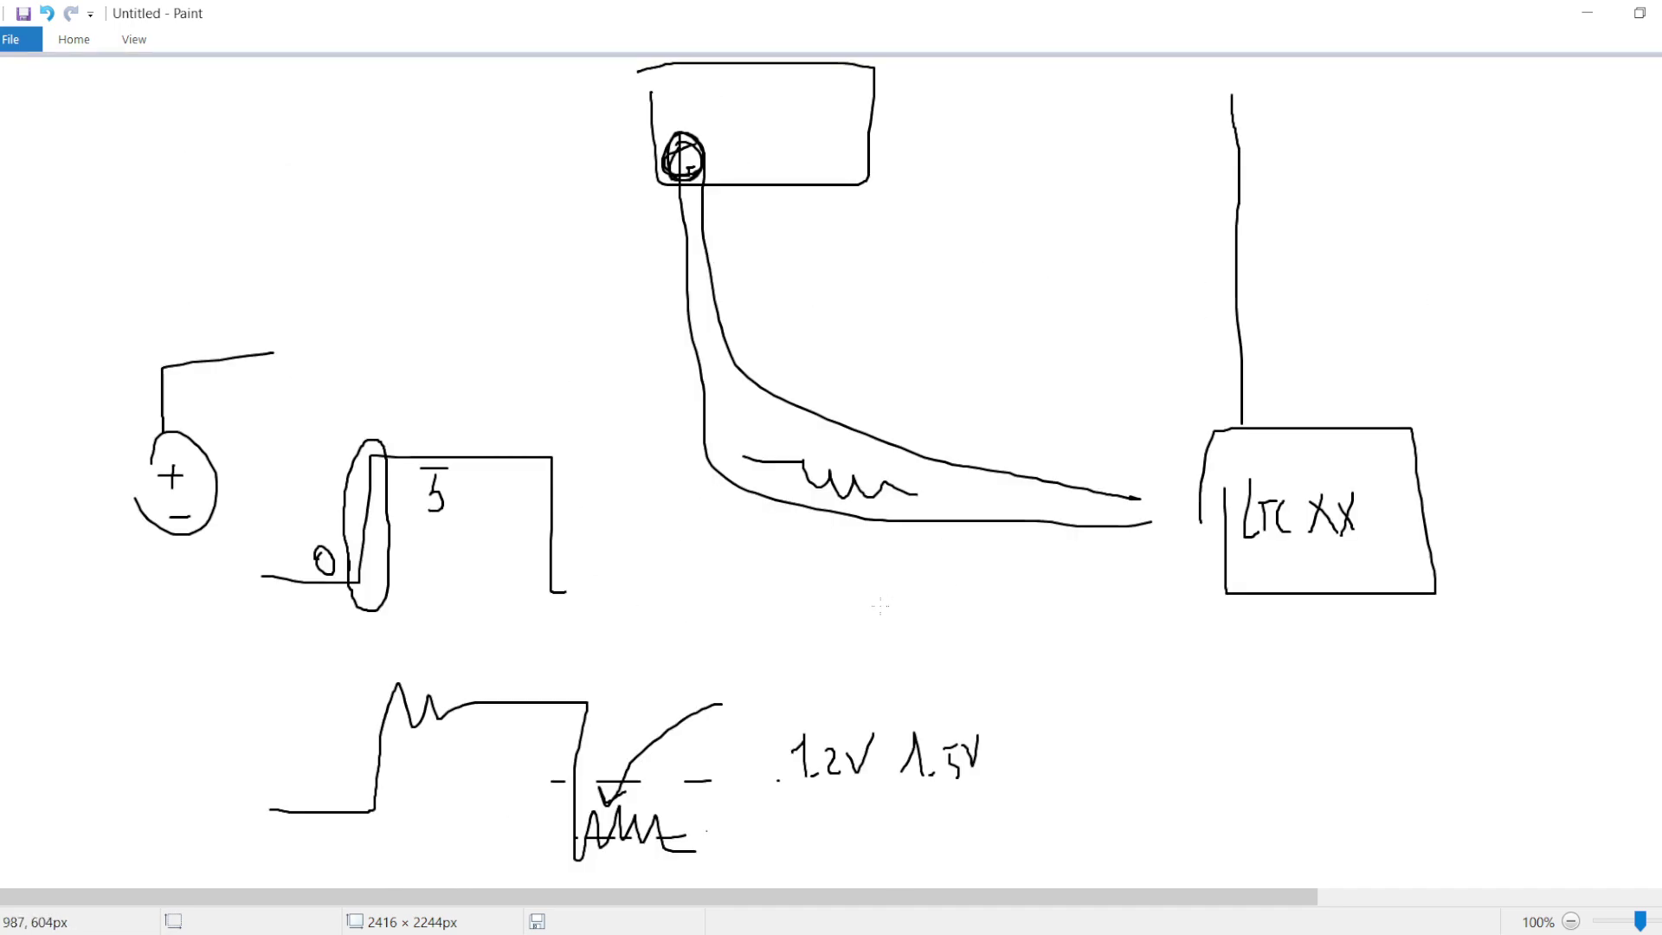
{"action": "scroll", "coordinate": [872, 616], "scroll_direction": "down", "scroll_amount": 10}
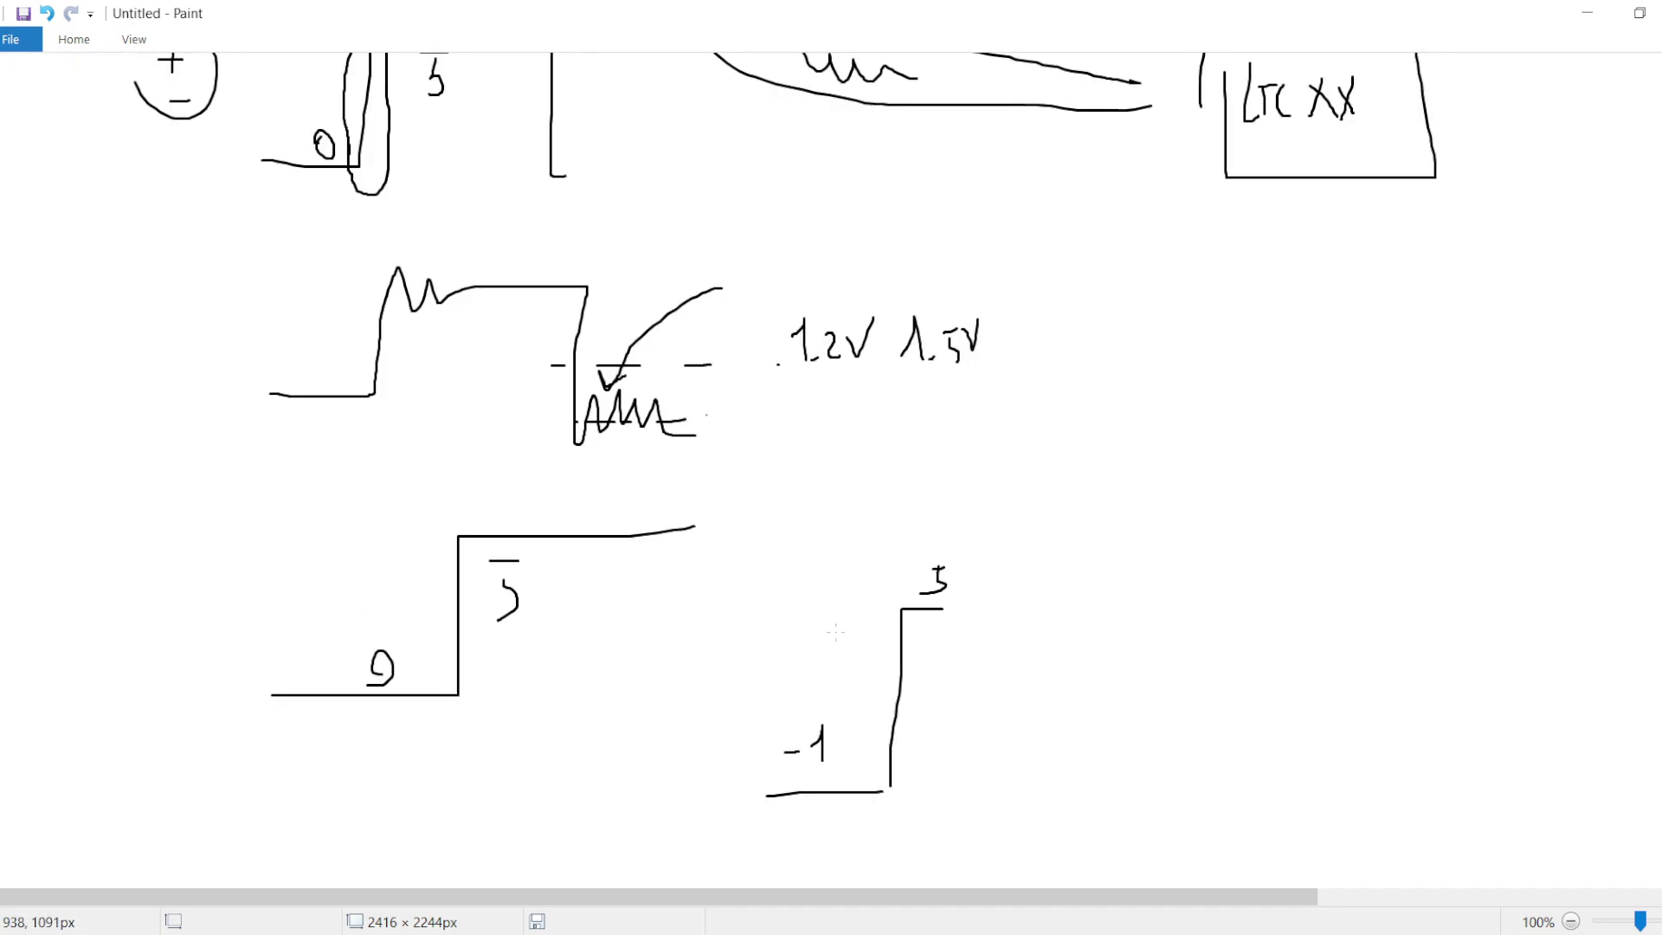
- Switch to LTspice XVII and create a new blank schematic
{"action": "left_click", "coordinate": [945, 934]}
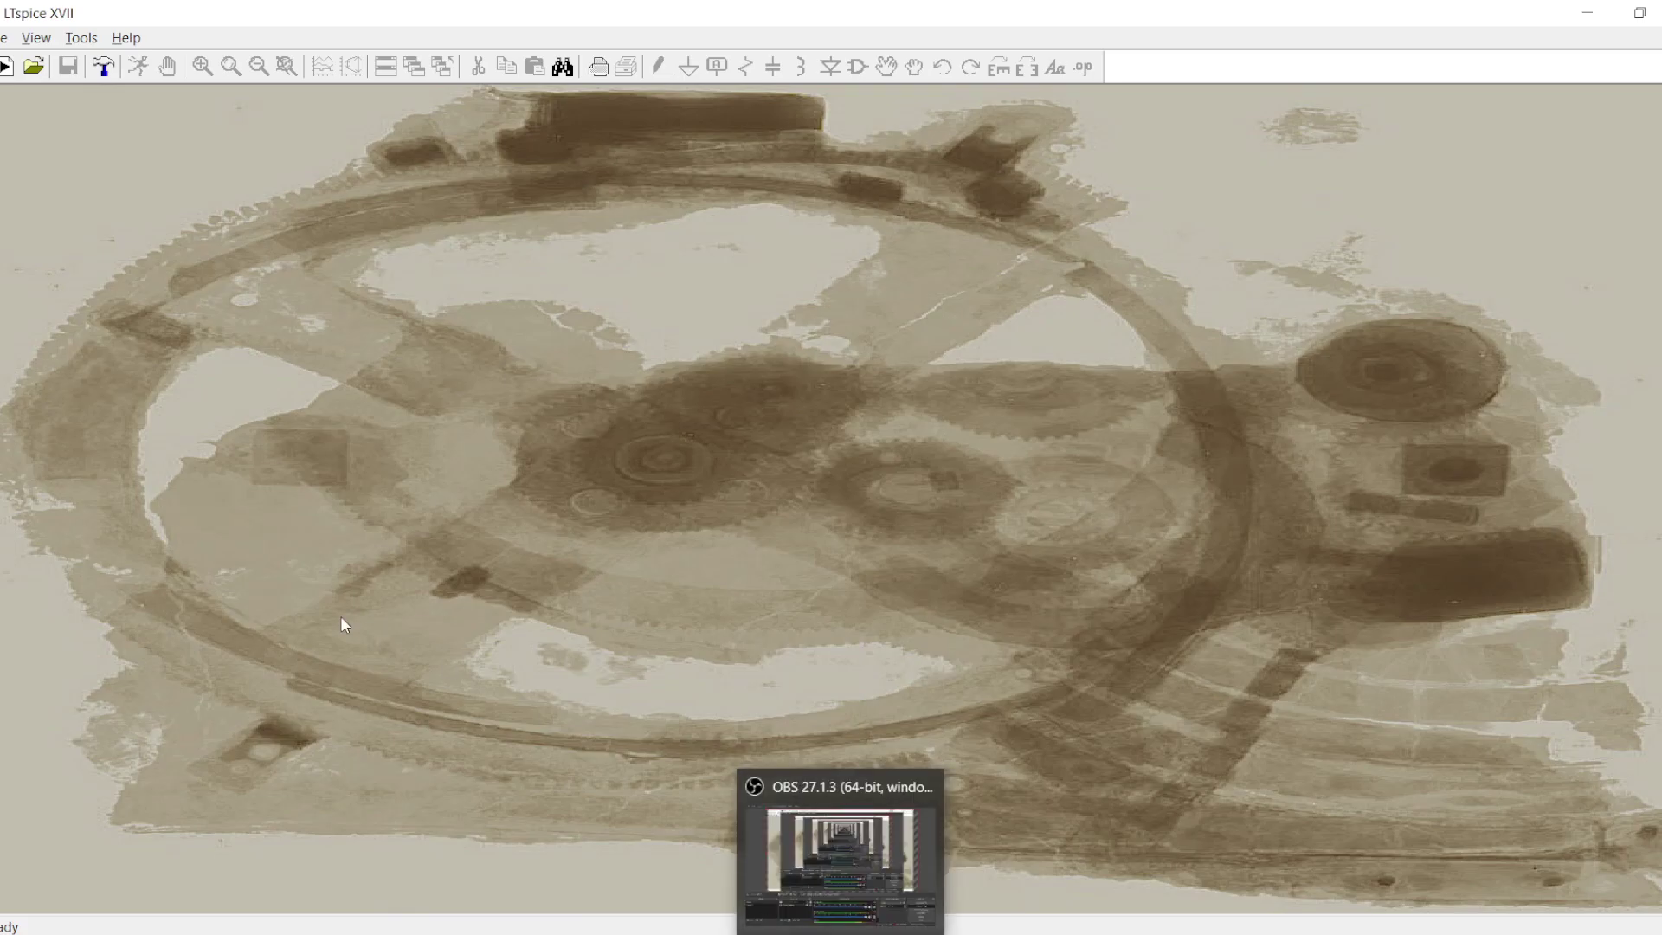
{"action": "left_click", "coordinate": [986, 934]}
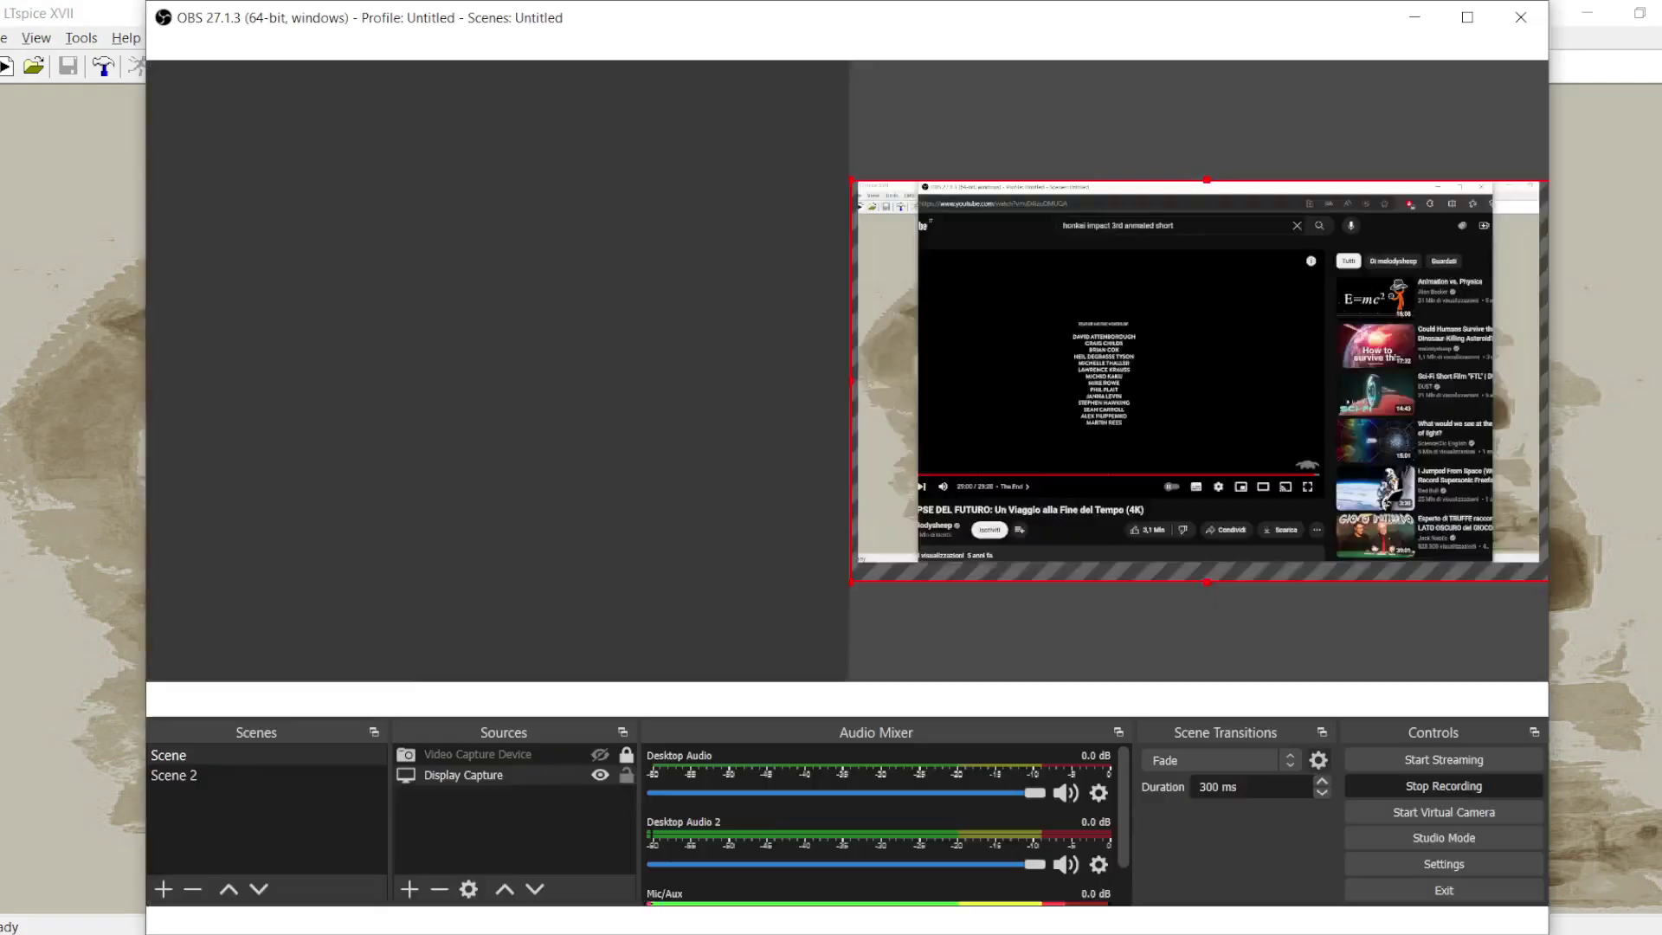
{"action": "left_click", "coordinate": [123, 490]}
{"action": "key", "text": "ctrl+n"}
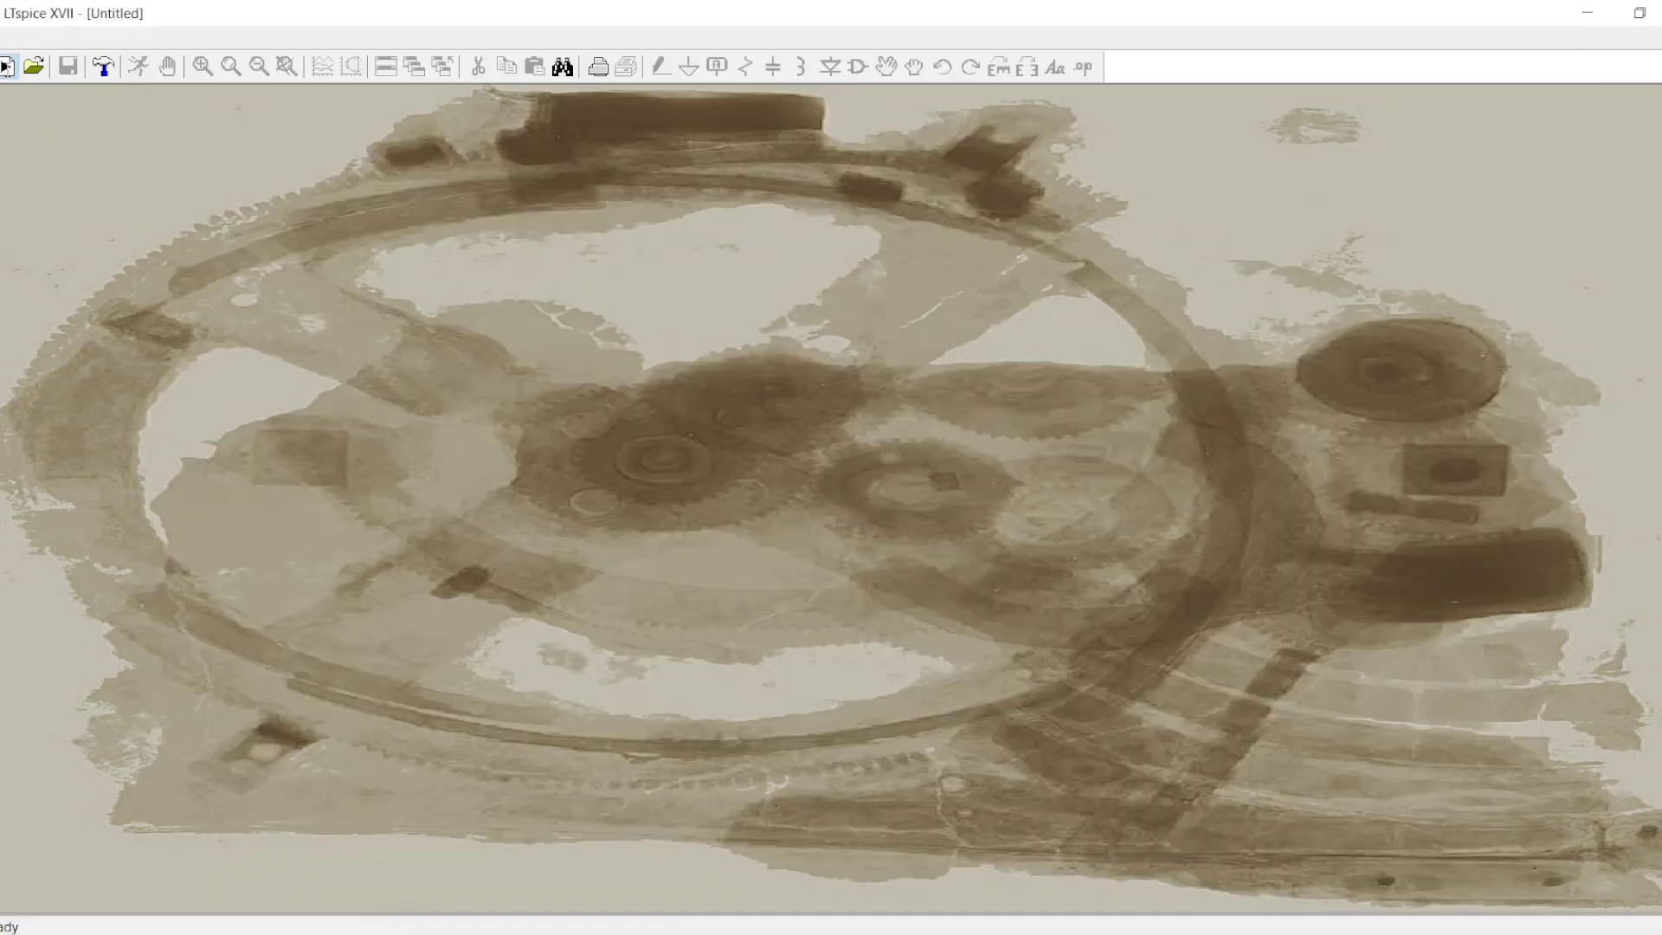
- Place an nmos transistor symbol near the middle of the schematic
{"action": "key", "text": "F2"}
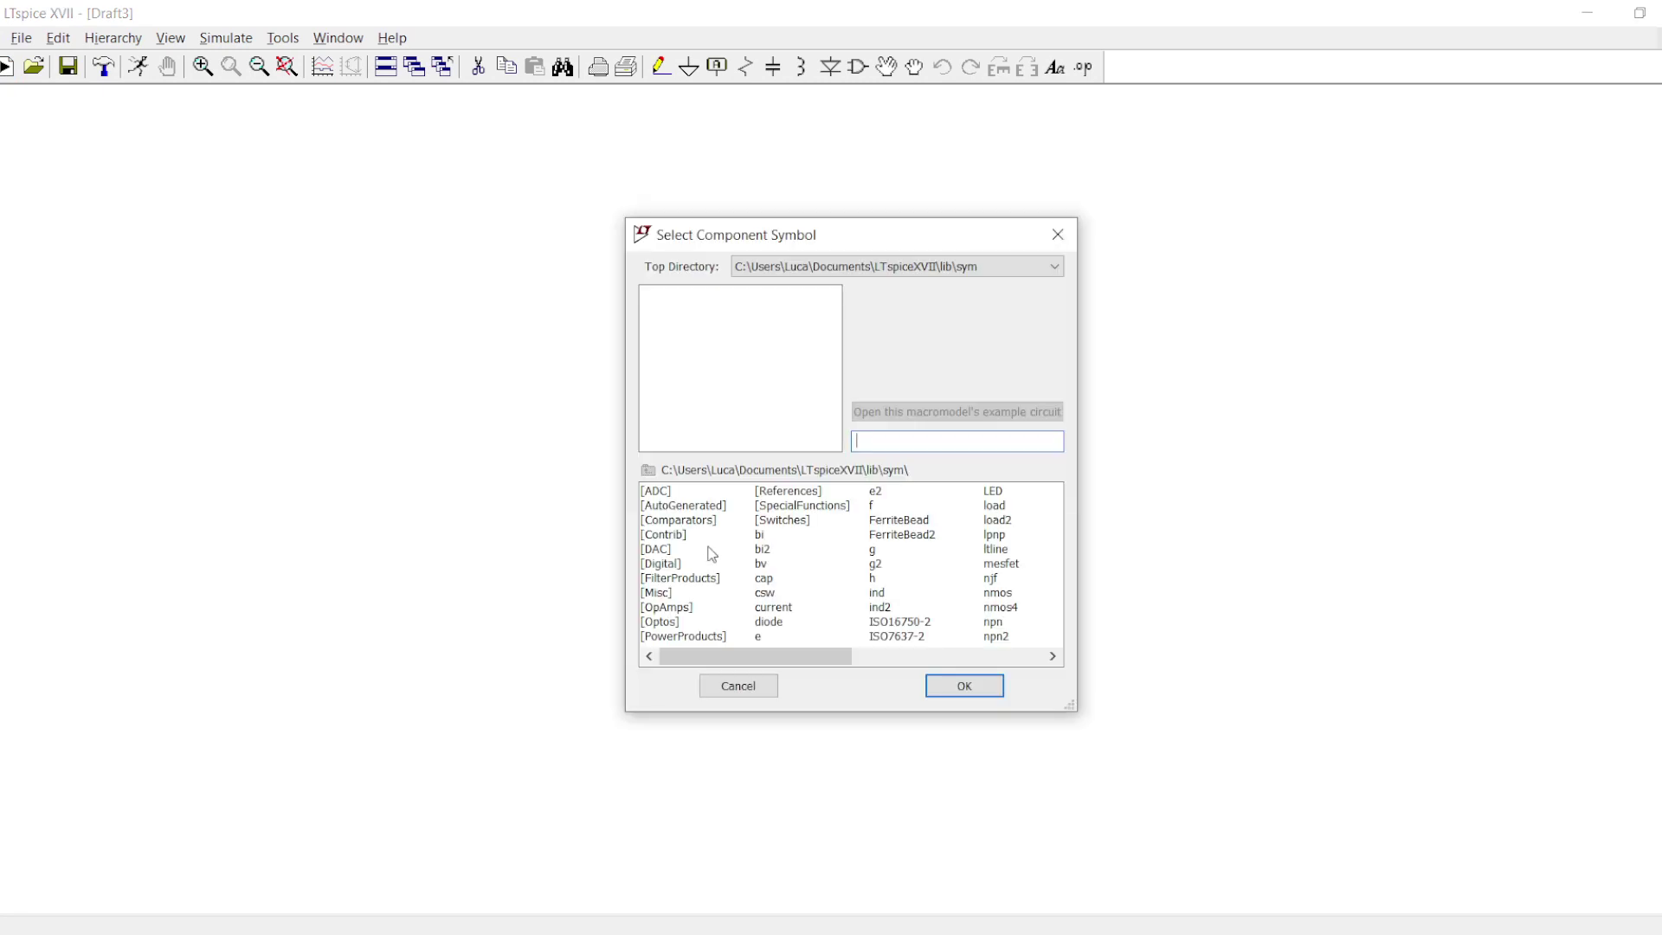
{"action": "type", "text": "nmos"}
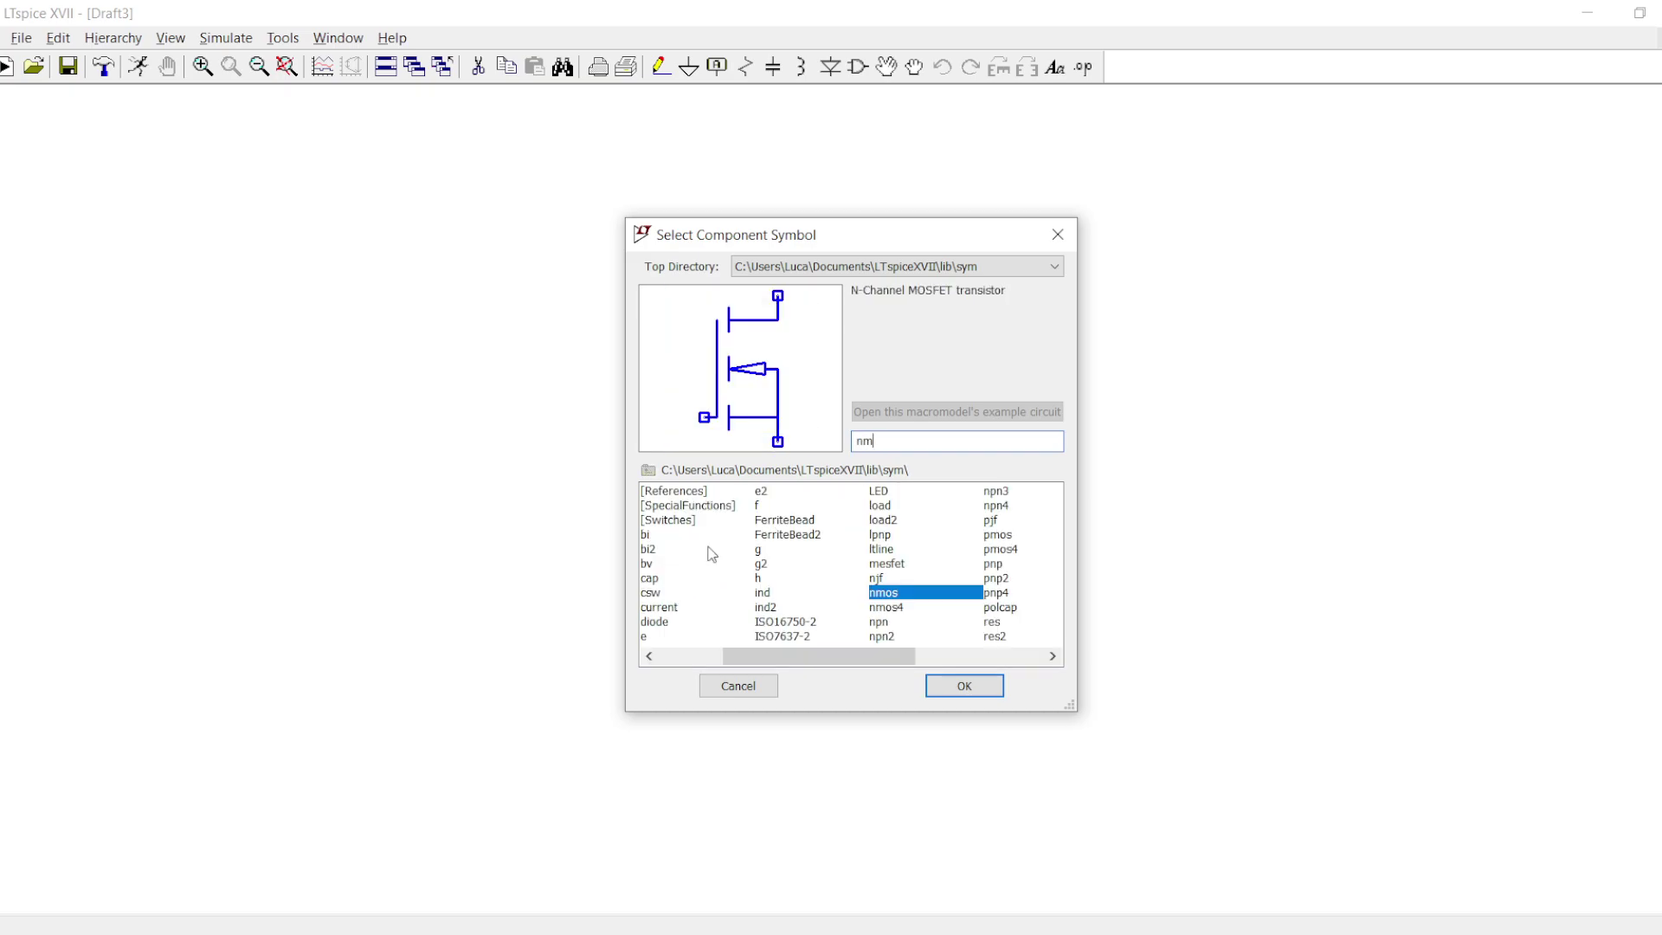
{"action": "key", "text": "Return"}
{"action": "scroll", "coordinate": [605, 604], "scroll_direction": "down", "scroll_amount": 2}
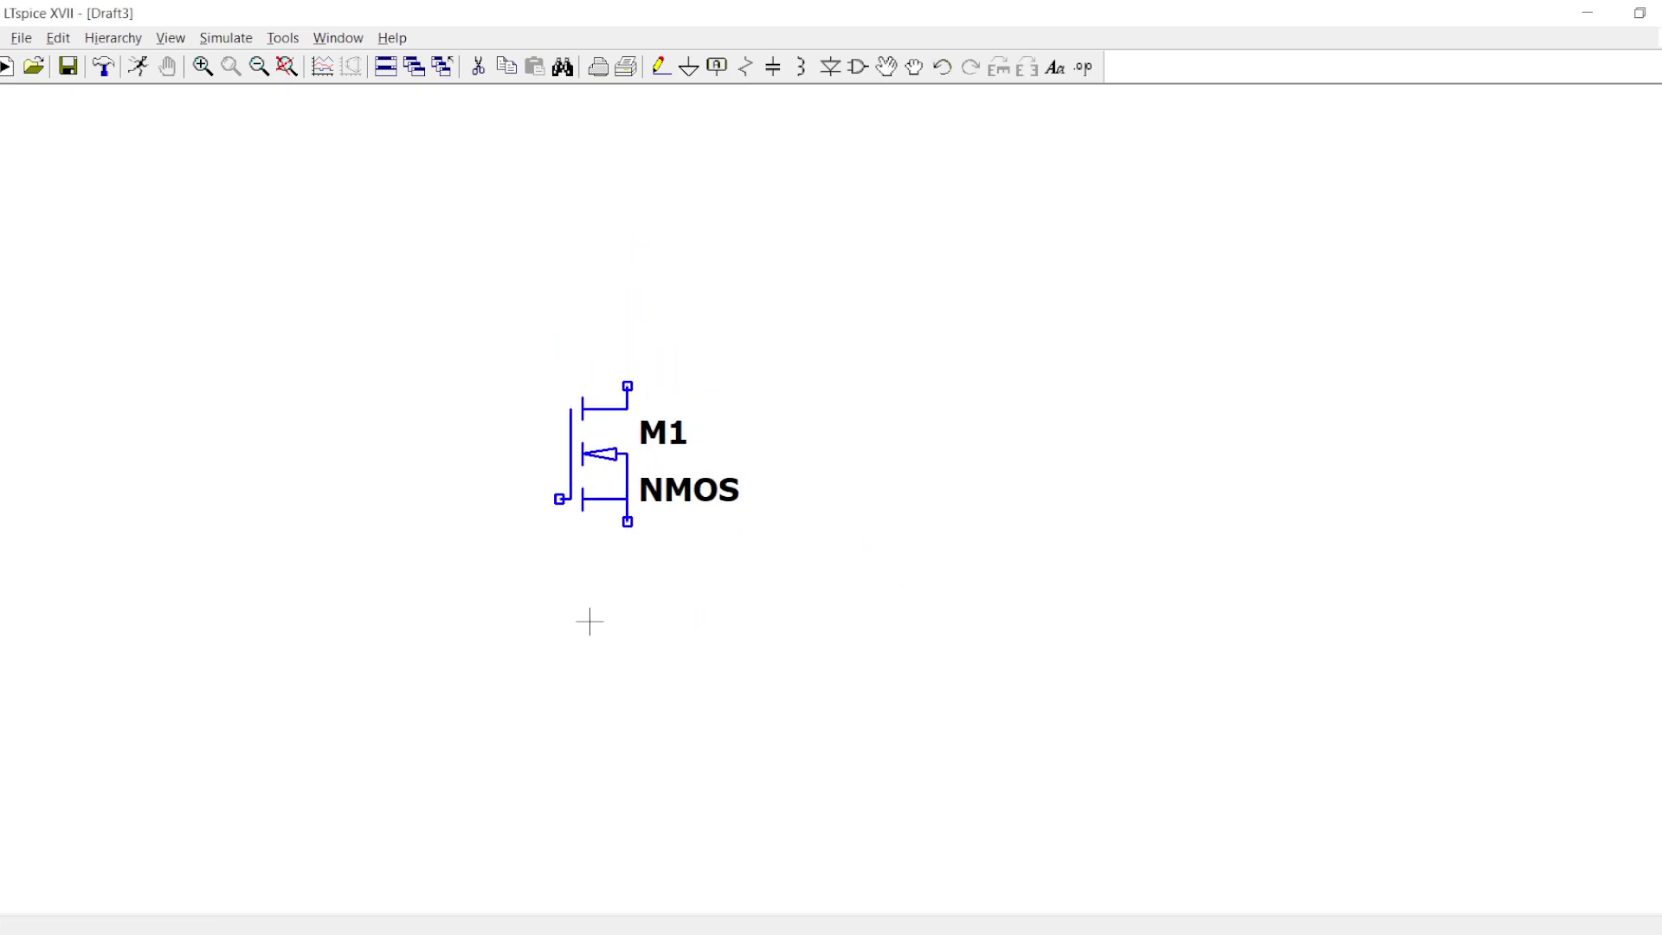
{"action": "left_click_drag", "start_coordinate": [597, 612], "coordinate": [679, 480]}
- Duplicate the NMOS directly below the first one and move the copy slightly further down
{"action": "key", "text": "F6"}
{"action": "left_click", "coordinate": [689, 347]}
{"action": "left_click", "coordinate": [690, 572]}
{"action": "key", "text": "Escape"}
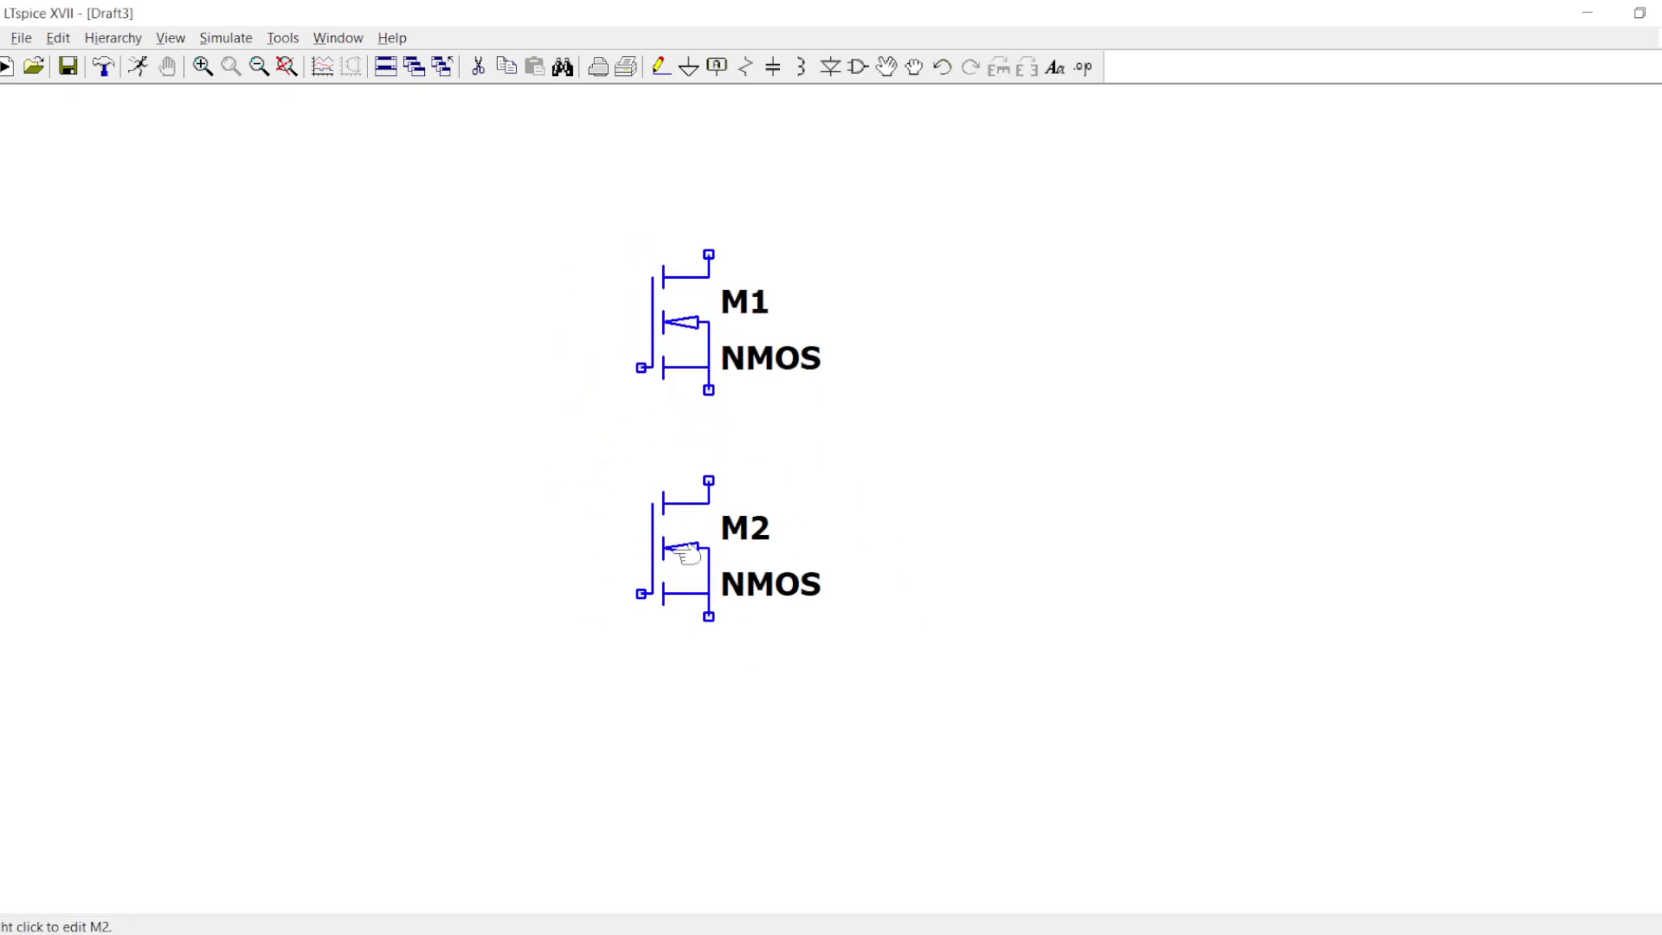
{"action": "key", "text": "F7"}
{"action": "left_click", "coordinate": [689, 549]}
{"action": "left_click", "coordinate": [690, 592]}
{"action": "key", "text": "Escape"}
- Place a voltage source beside the transistors, ground its negative terminal and set its value to 20
{"action": "key", "text": "v"}
{"action": "left_click", "coordinate": [324, 378]}
{"action": "key", "text": "Escape"}
{"action": "key", "text": "g"}
{"action": "left_click", "coordinate": [325, 435]}
{"action": "key", "text": "Escape"}
{"action": "right_click", "coordinate": [382, 431]}
{"action": "right_click", "coordinate": [373, 434]}
{"action": "type", "text": "20"}
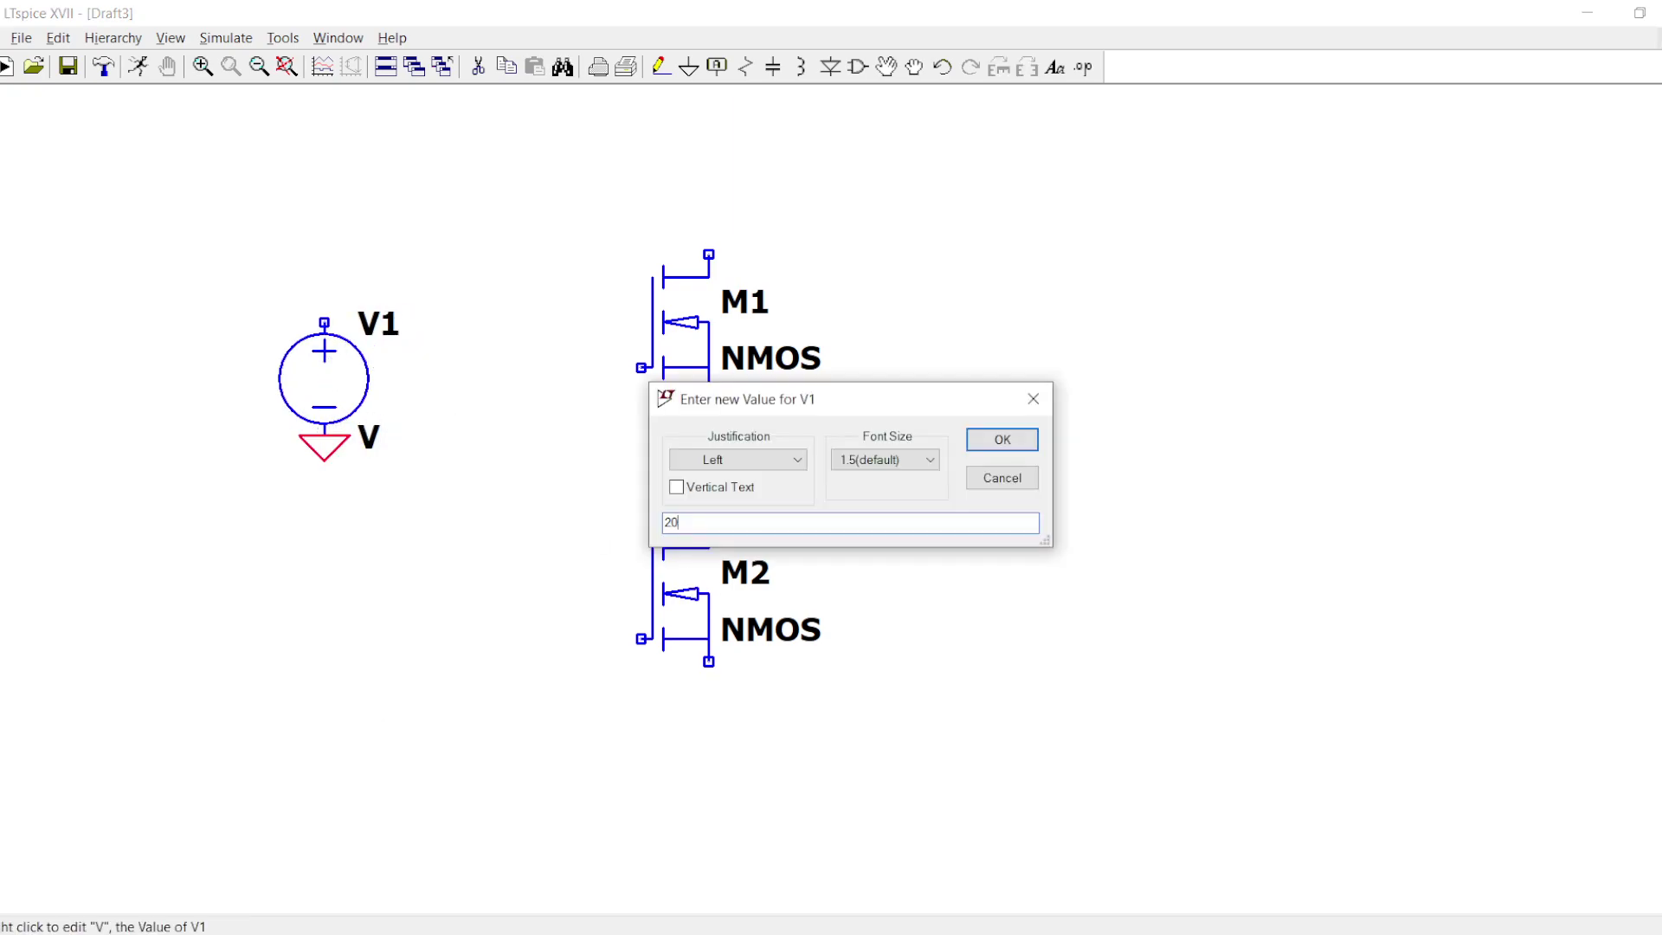
{"action": "key", "text": "Return"}
- Wire the source's positive terminal through both NMOS transistors to a ground, and branch an output wire from the node between them
{"action": "key", "text": "F3"}
{"action": "left_click", "coordinate": [325, 322]}
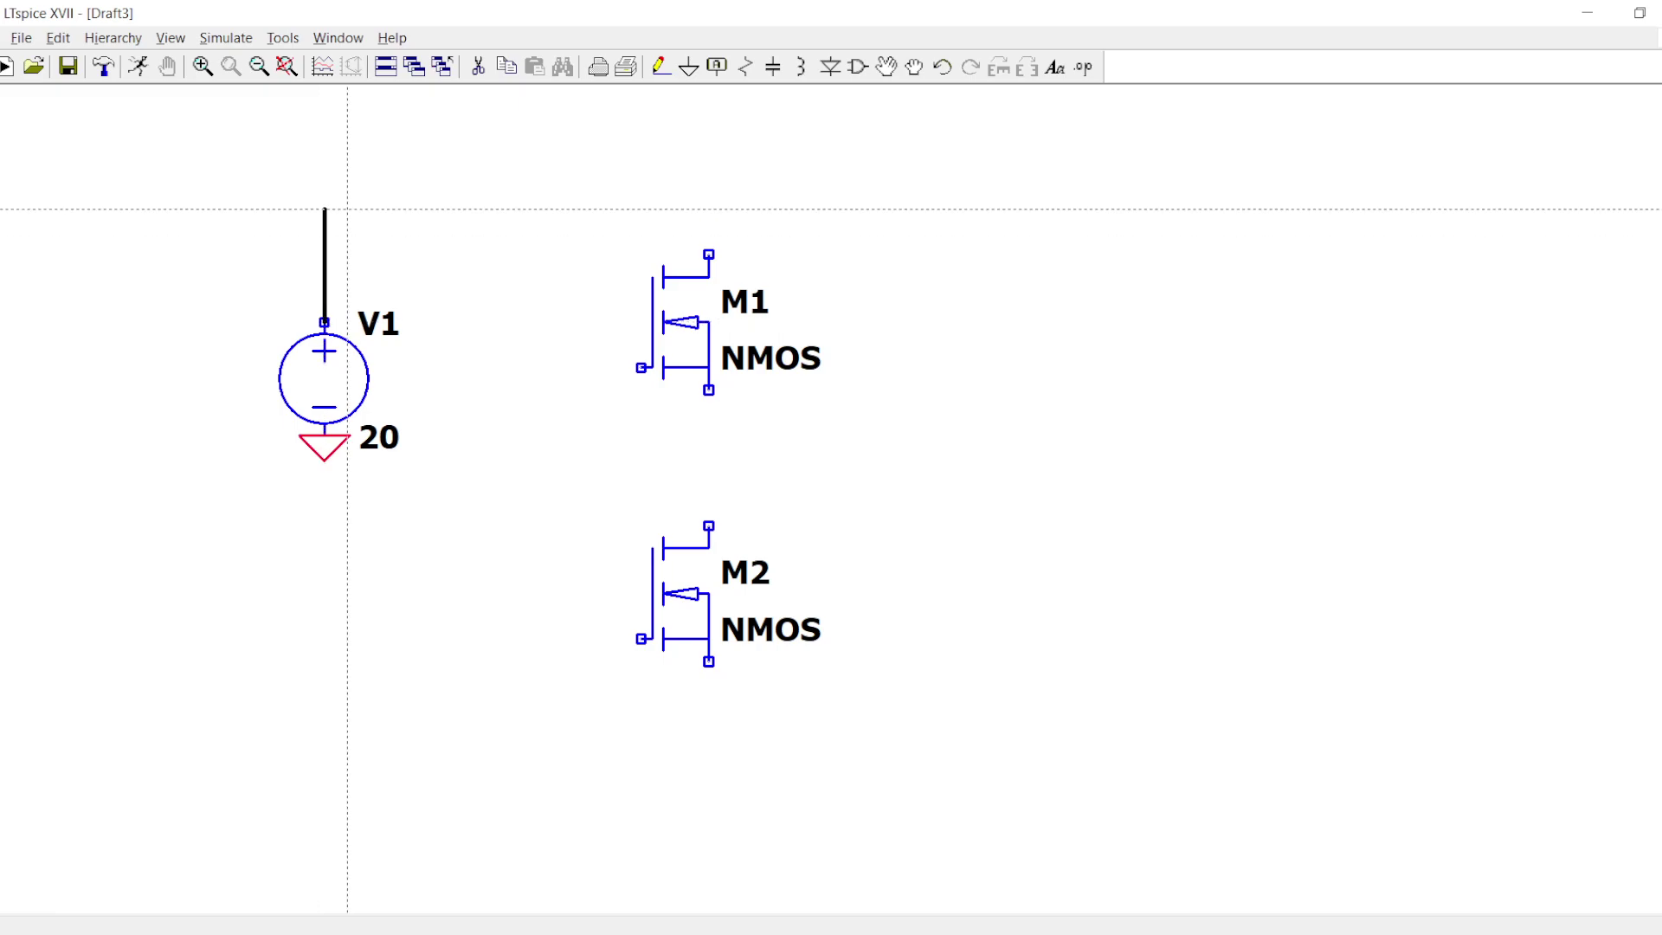
{"action": "left_click", "coordinate": [325, 185]}
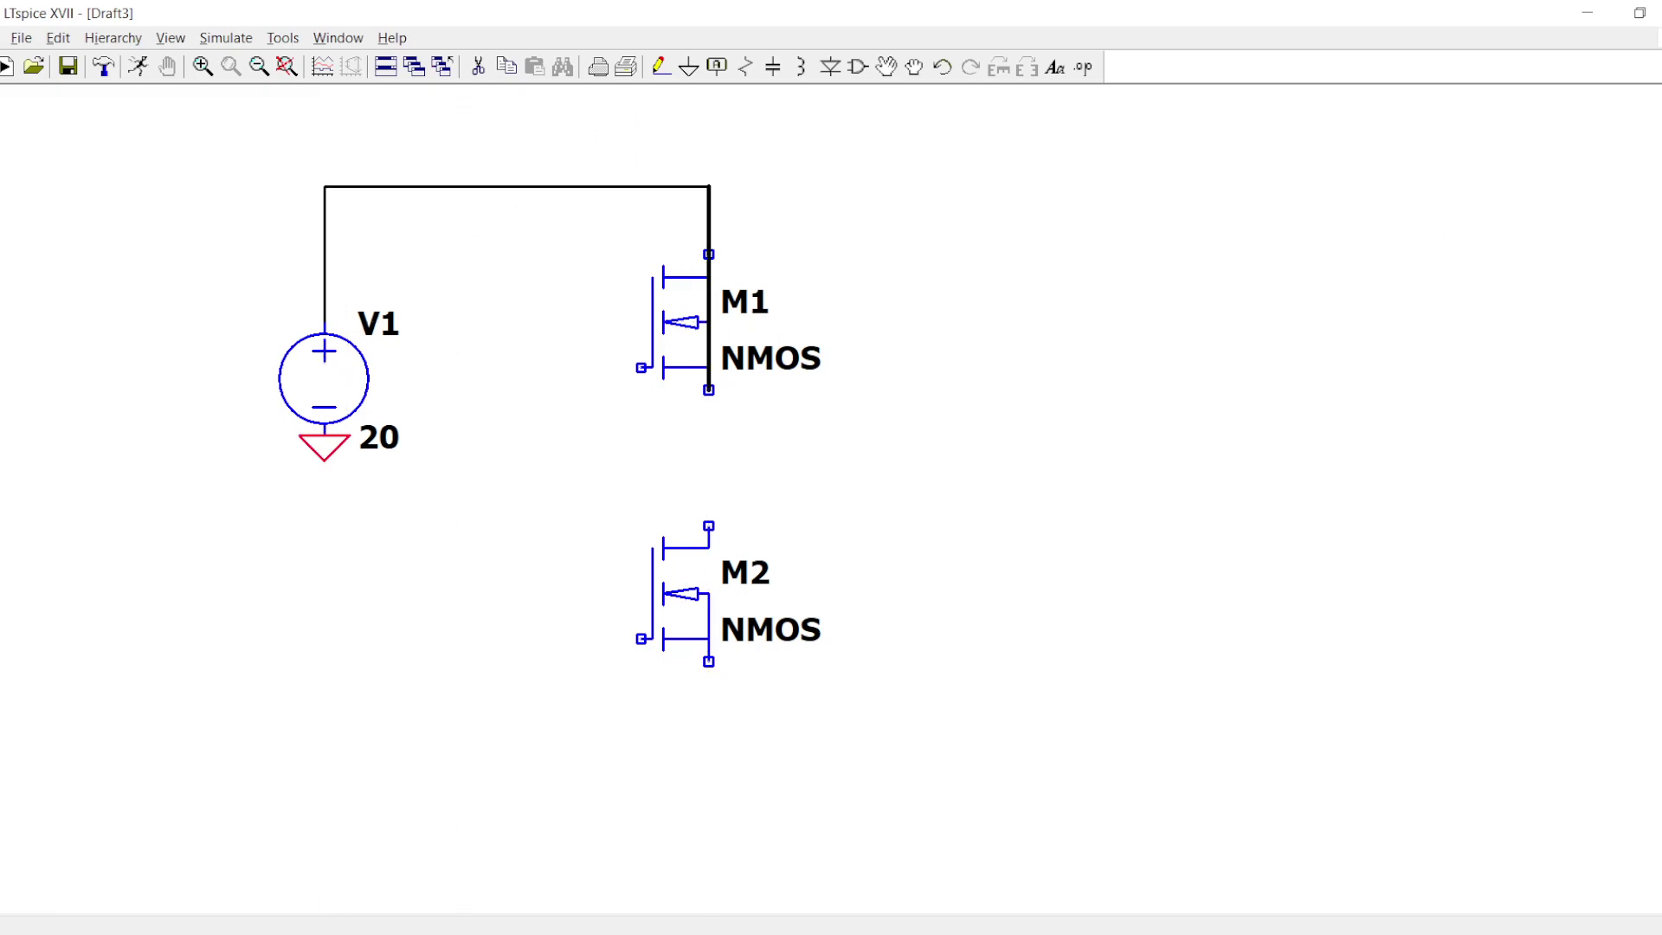
{"action": "left_click", "coordinate": [709, 796]}
{"action": "key", "text": "g"}
{"action": "left_click", "coordinate": [709, 796]}
{"action": "key", "text": "F3"}
{"action": "left_click", "coordinate": [708, 435]}
{"action": "left_click", "coordinate": [1139, 434]}
- Insert a horizontal inductor into the output wire and set its value to 4.7u
{"action": "key", "text": "l"}
{"action": "key", "text": "ctrl+r"}
{"action": "left_click", "coordinate": [879, 454]}
{"action": "key", "text": "Escape"}
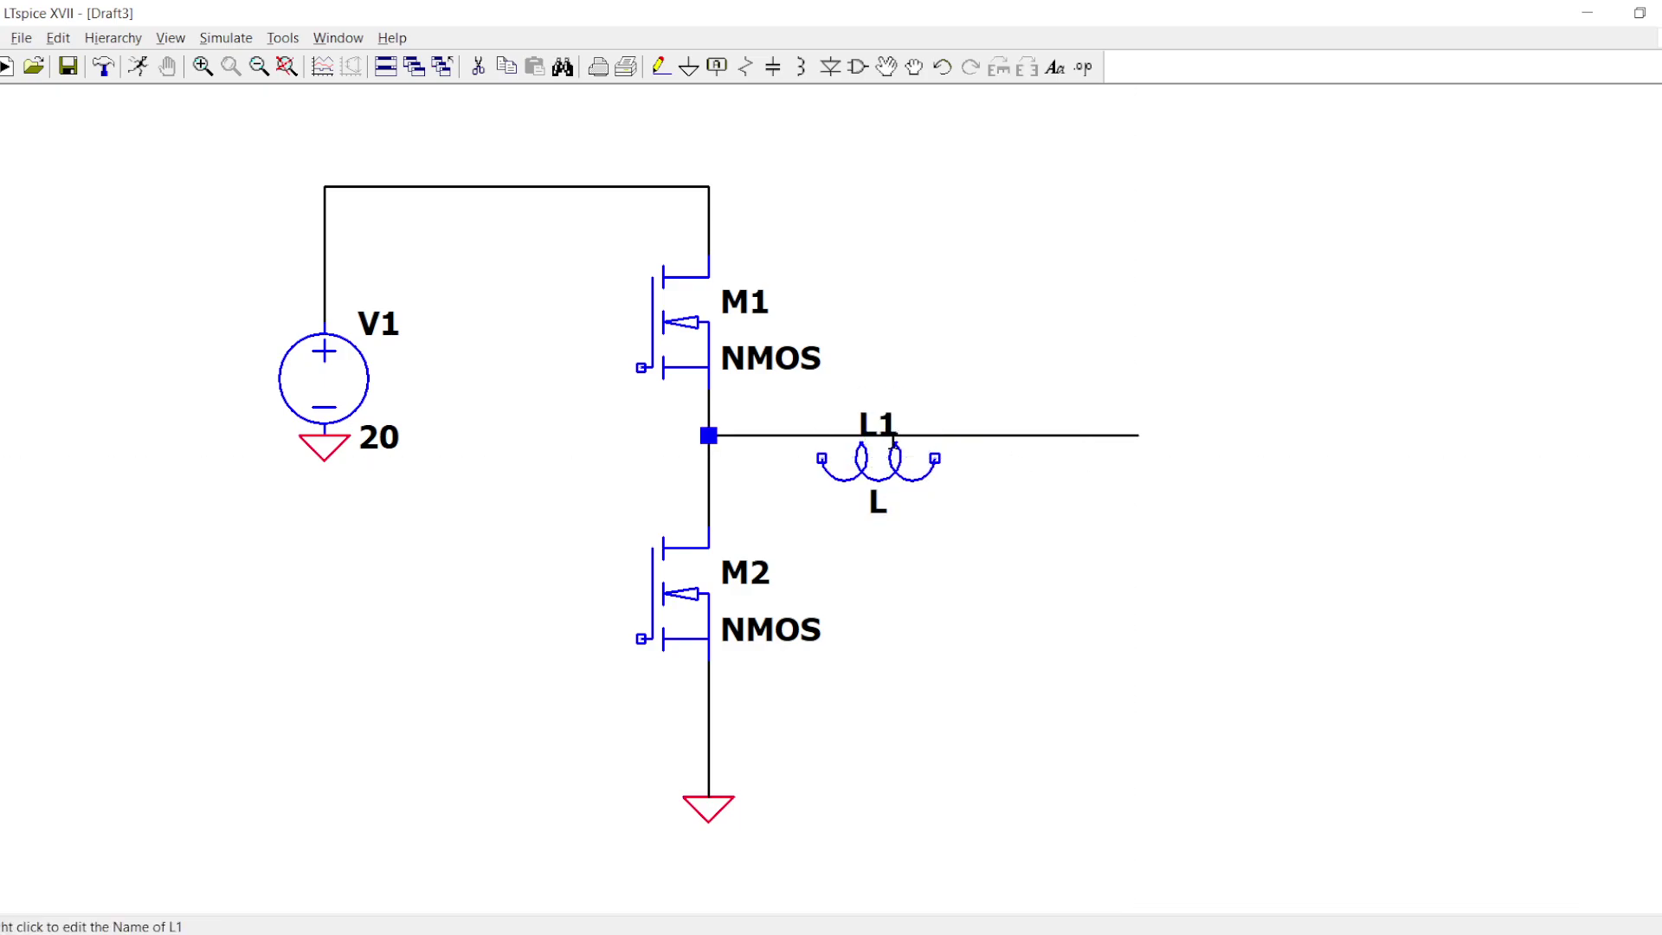
{"action": "key", "text": "F7"}
{"action": "left_click", "coordinate": [901, 461]}
{"action": "left_click", "coordinate": [900, 436]}
{"action": "right_click", "coordinate": [901, 479]}
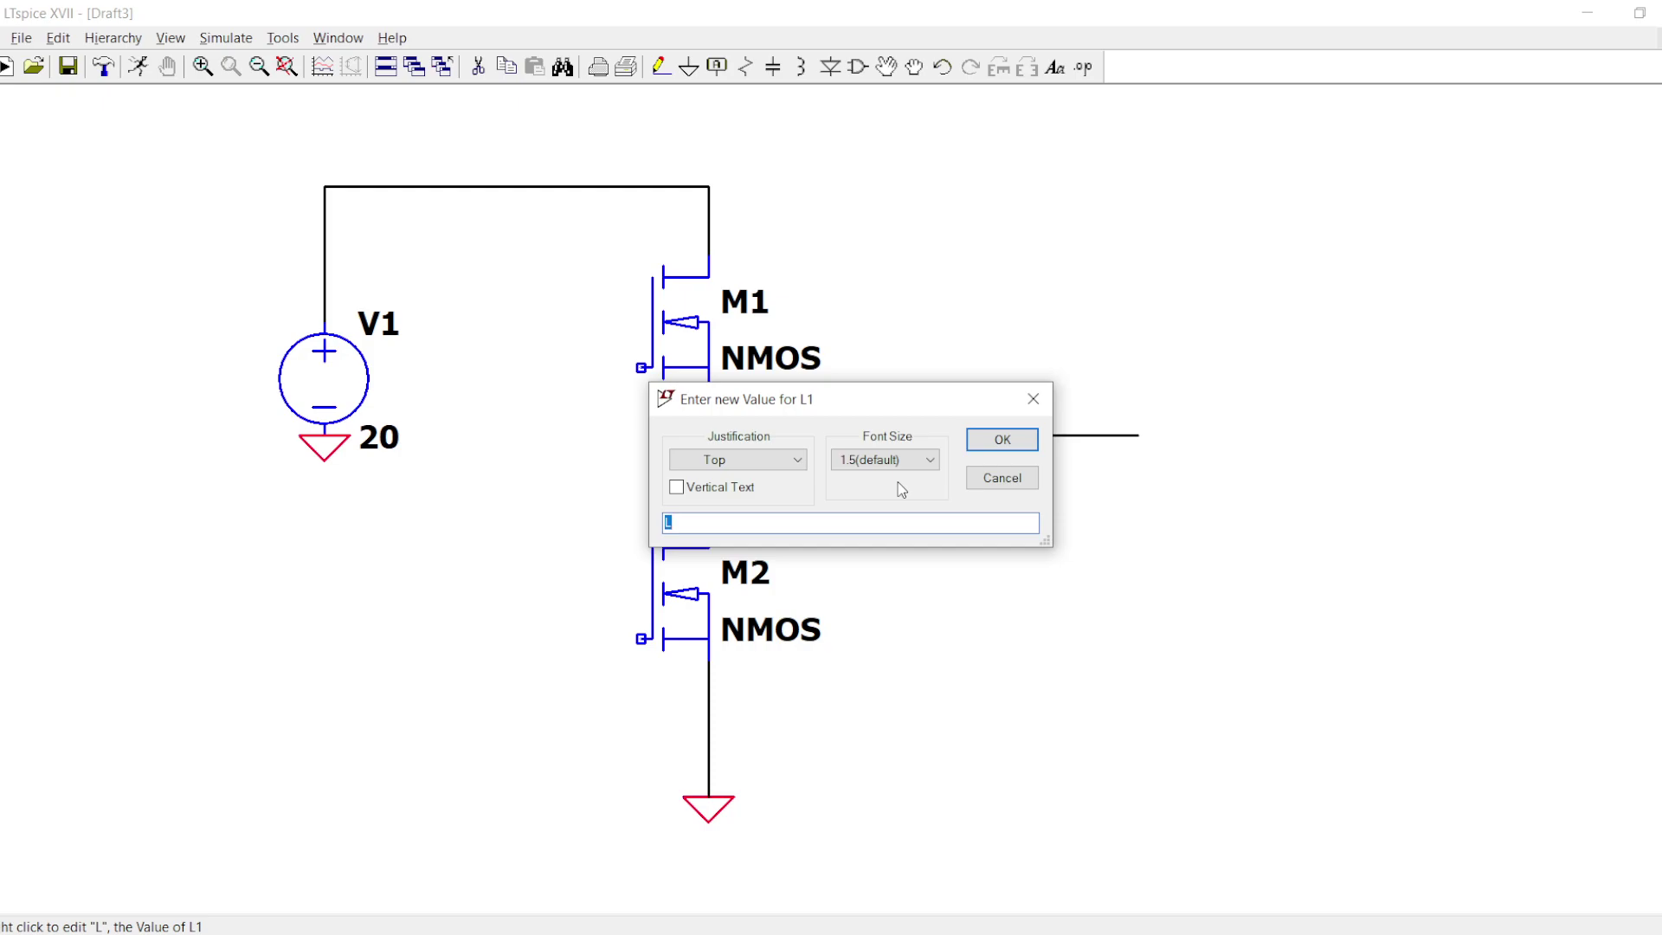
{"action": "type", "text": "4.7u"}
{"action": "key", "text": "Return"}
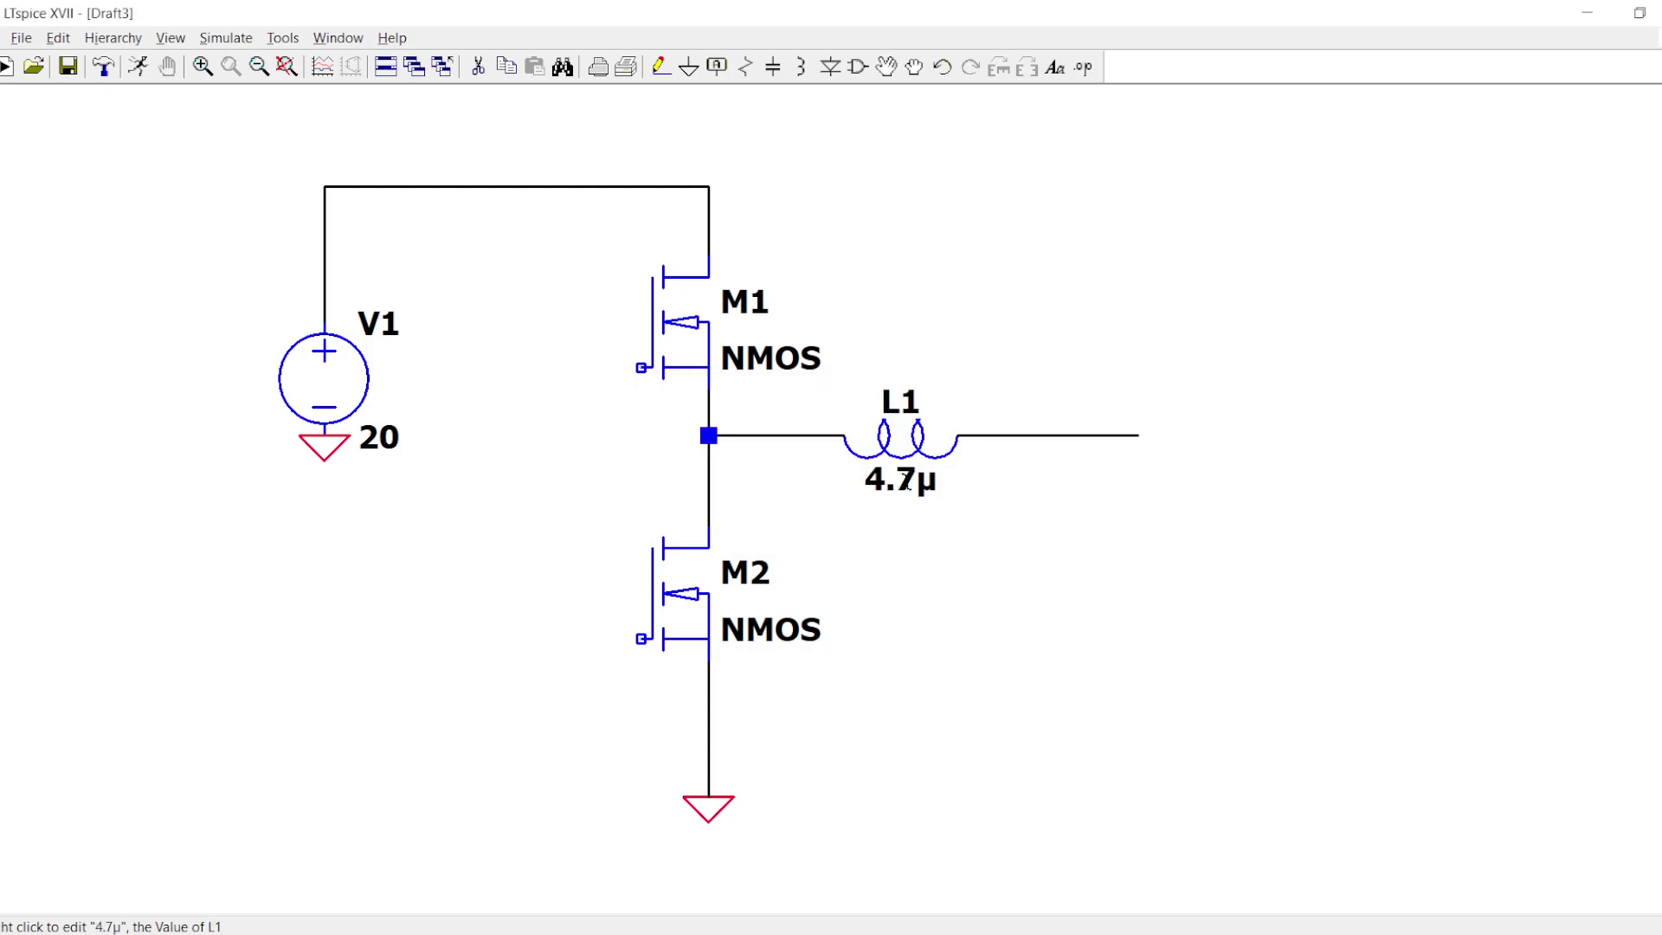
- Add a capacitor from the end of the output wire to ground and set its value to 100u
{"action": "key", "text": "c"}
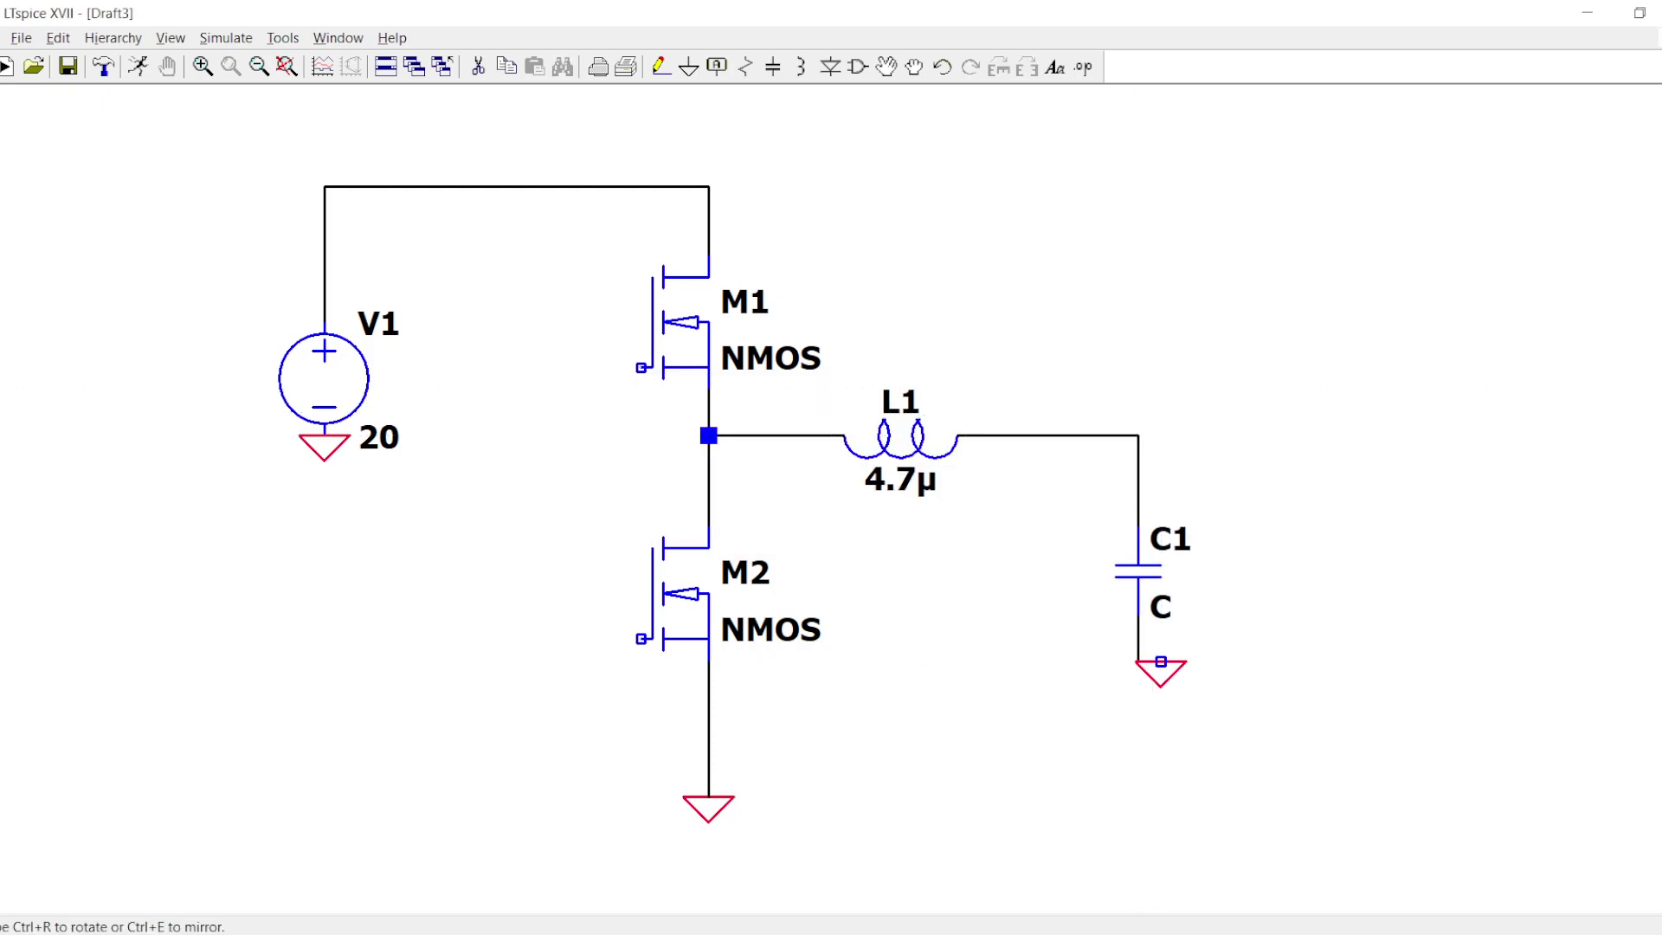
{"action": "left_click", "coordinate": [1138, 662]}
{"action": "key", "text": "Escape"}
{"action": "right_click", "coordinate": [1160, 606]}
{"action": "type", "text": "1"}
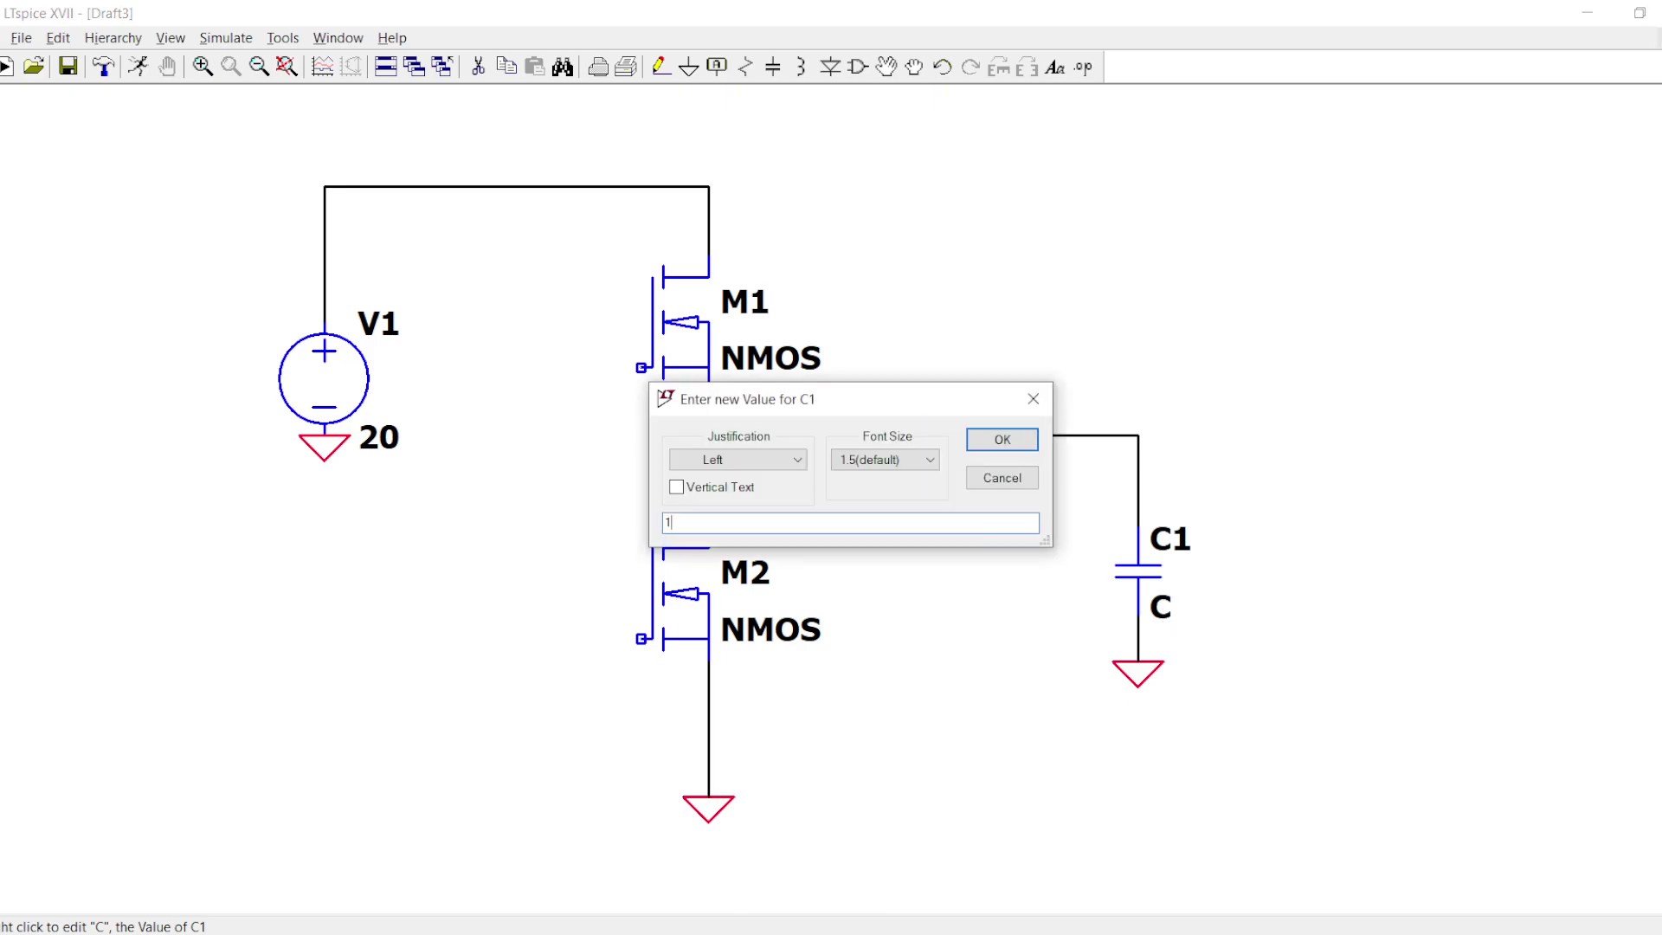
{"action": "type", "text": "00u"}
{"action": "key", "text": "Return"}
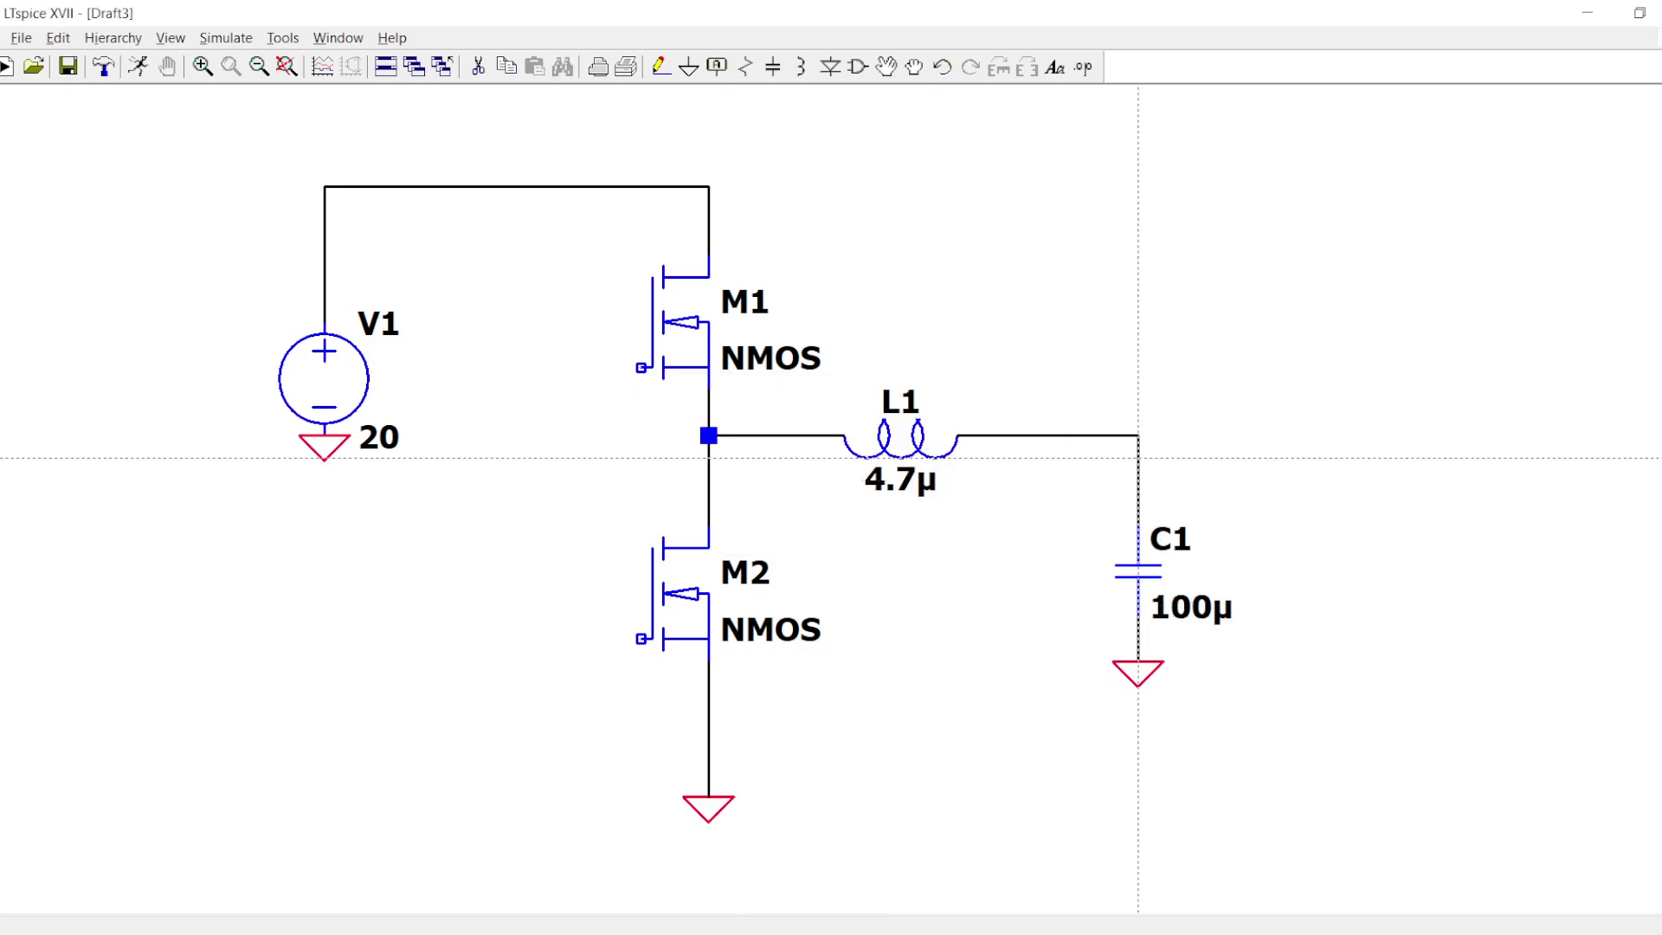
- Wire a grounded load resistor in parallel with the output capacitor and set its value to 10
{"action": "left_click", "coordinate": [1138, 435]}
{"action": "left_click", "coordinate": [1252, 435]}
{"action": "left_click", "coordinate": [1251, 662]}
{"action": "key", "text": "g"}
{"action": "left_click", "coordinate": [1252, 662]}
{"action": "key", "text": "r"}
{"action": "left_click", "coordinate": [1251, 554]}
{"action": "key", "text": "Escape"}
{"action": "right_click", "coordinate": [1290, 611]}
{"action": "type", "text": "10"}
{"action": "key", "text": "Return"}
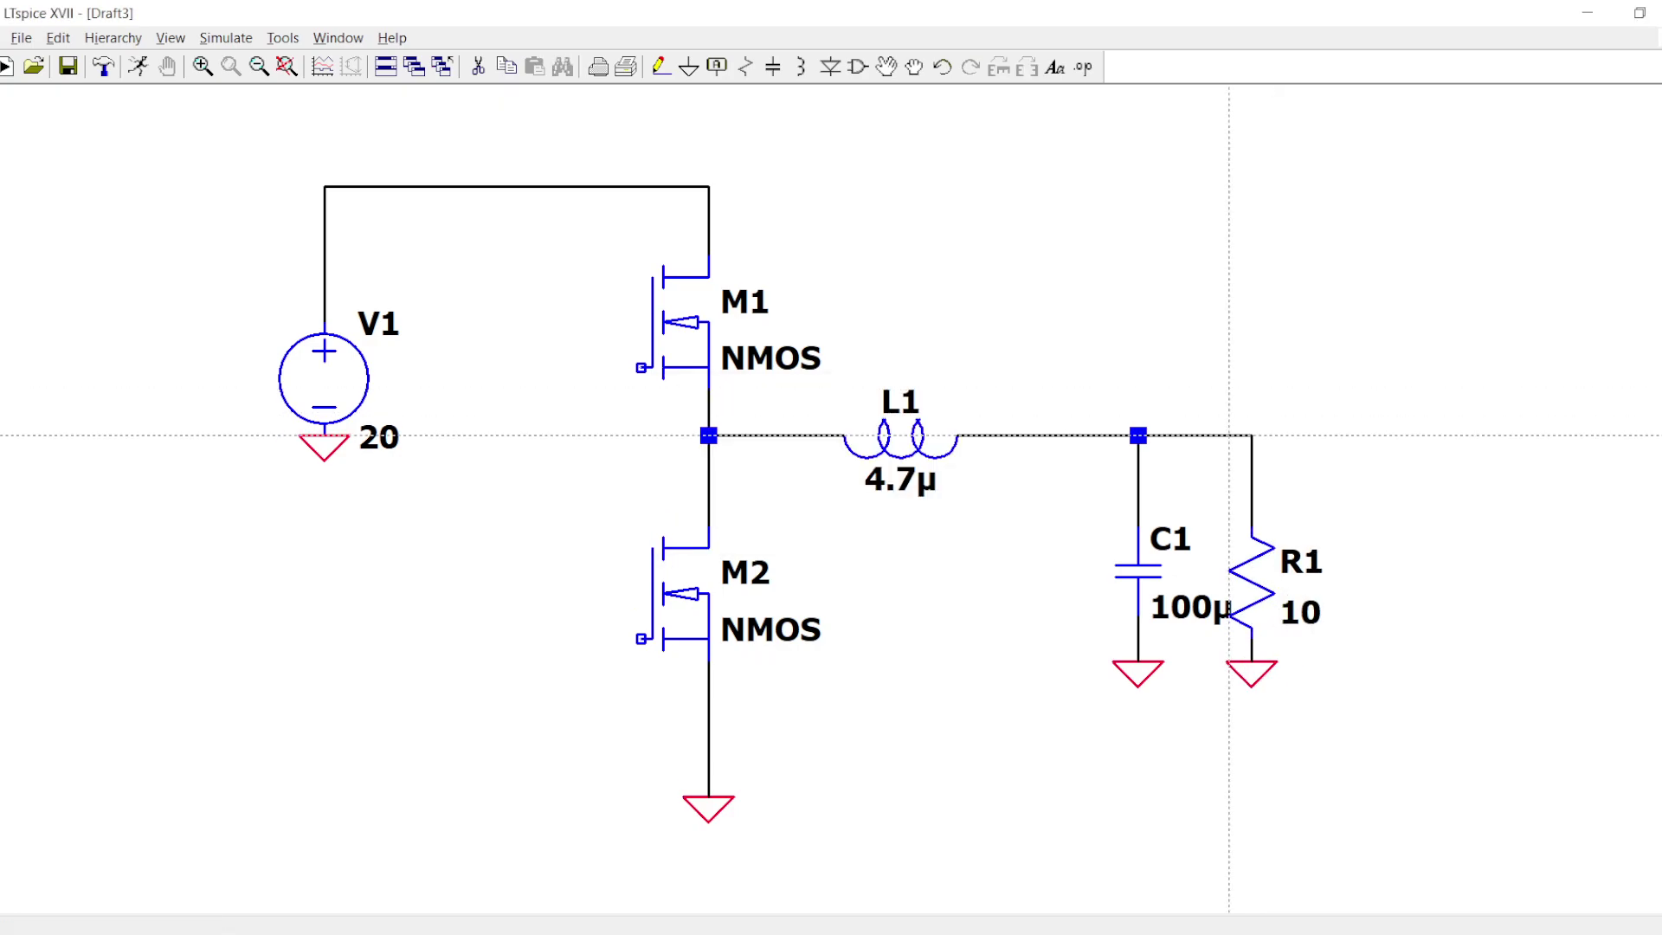
- Extend the output wire past the load resistor and label the net out
{"action": "left_click", "coordinate": [1296, 435]}
{"action": "key", "text": "F4"}
{"action": "type", "text": "out"}
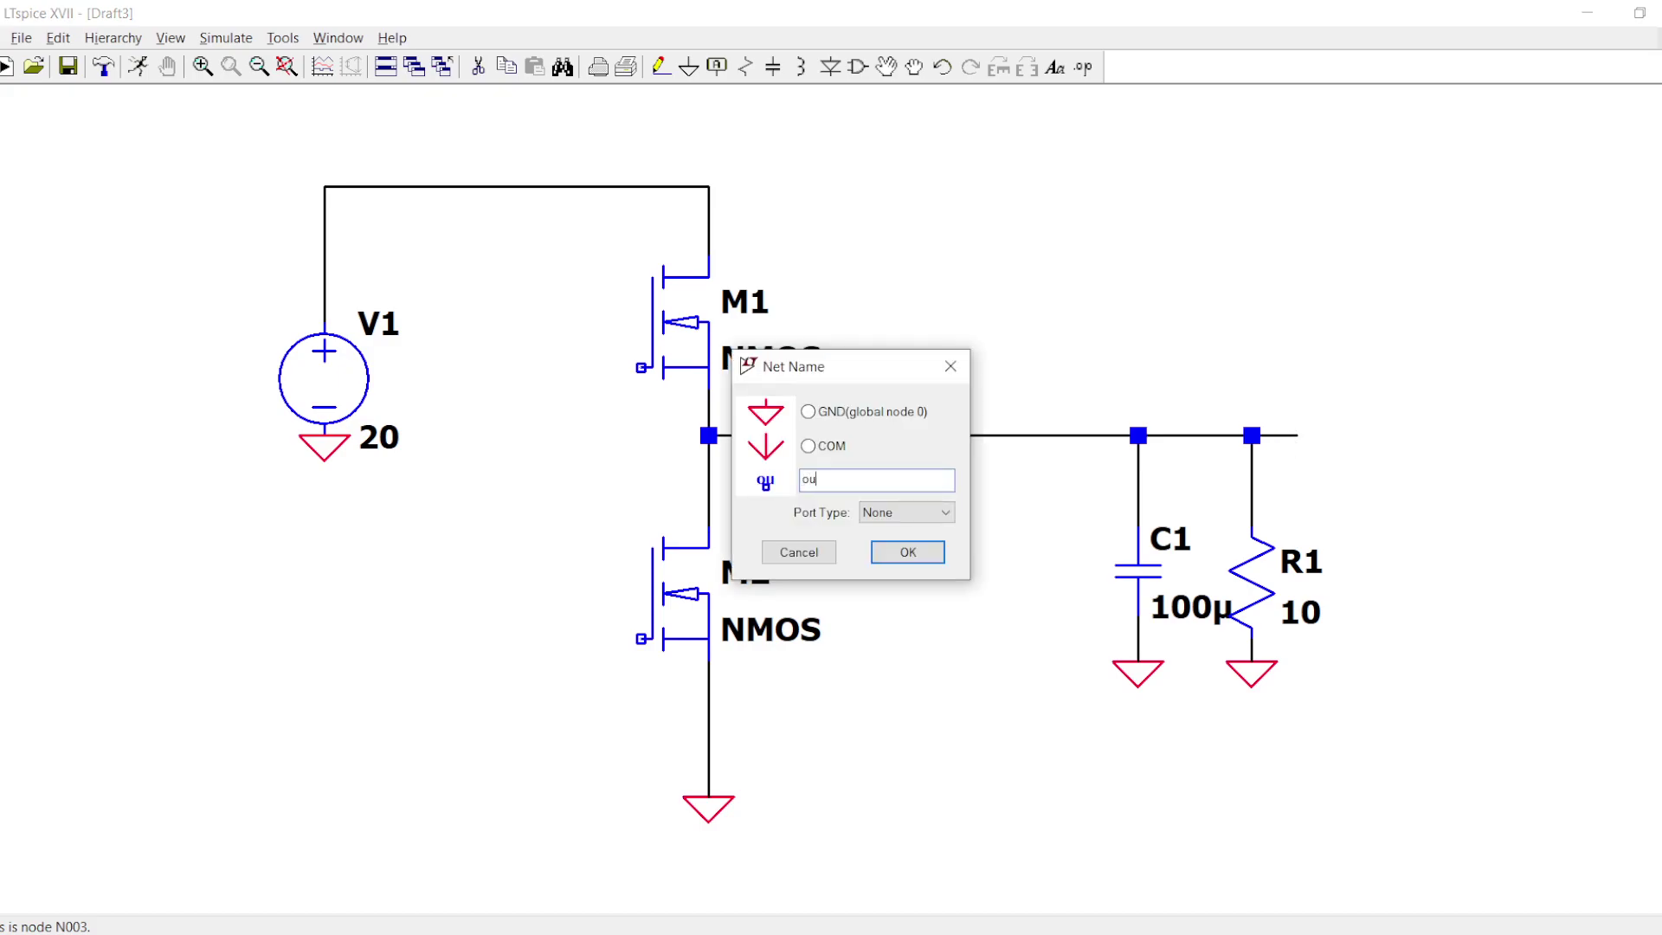
{"action": "key", "text": "Return"}
{"action": "left_click", "coordinate": [1296, 435]}
- Shift the output section and the two-transistor branch away from V1, keeping the wires attached, to free space beside the gates
{"action": "left_click_drag", "start_coordinate": [1441, 739], "coordinate": [825, 379]}
{"action": "left_click", "coordinate": [1164, 379]}
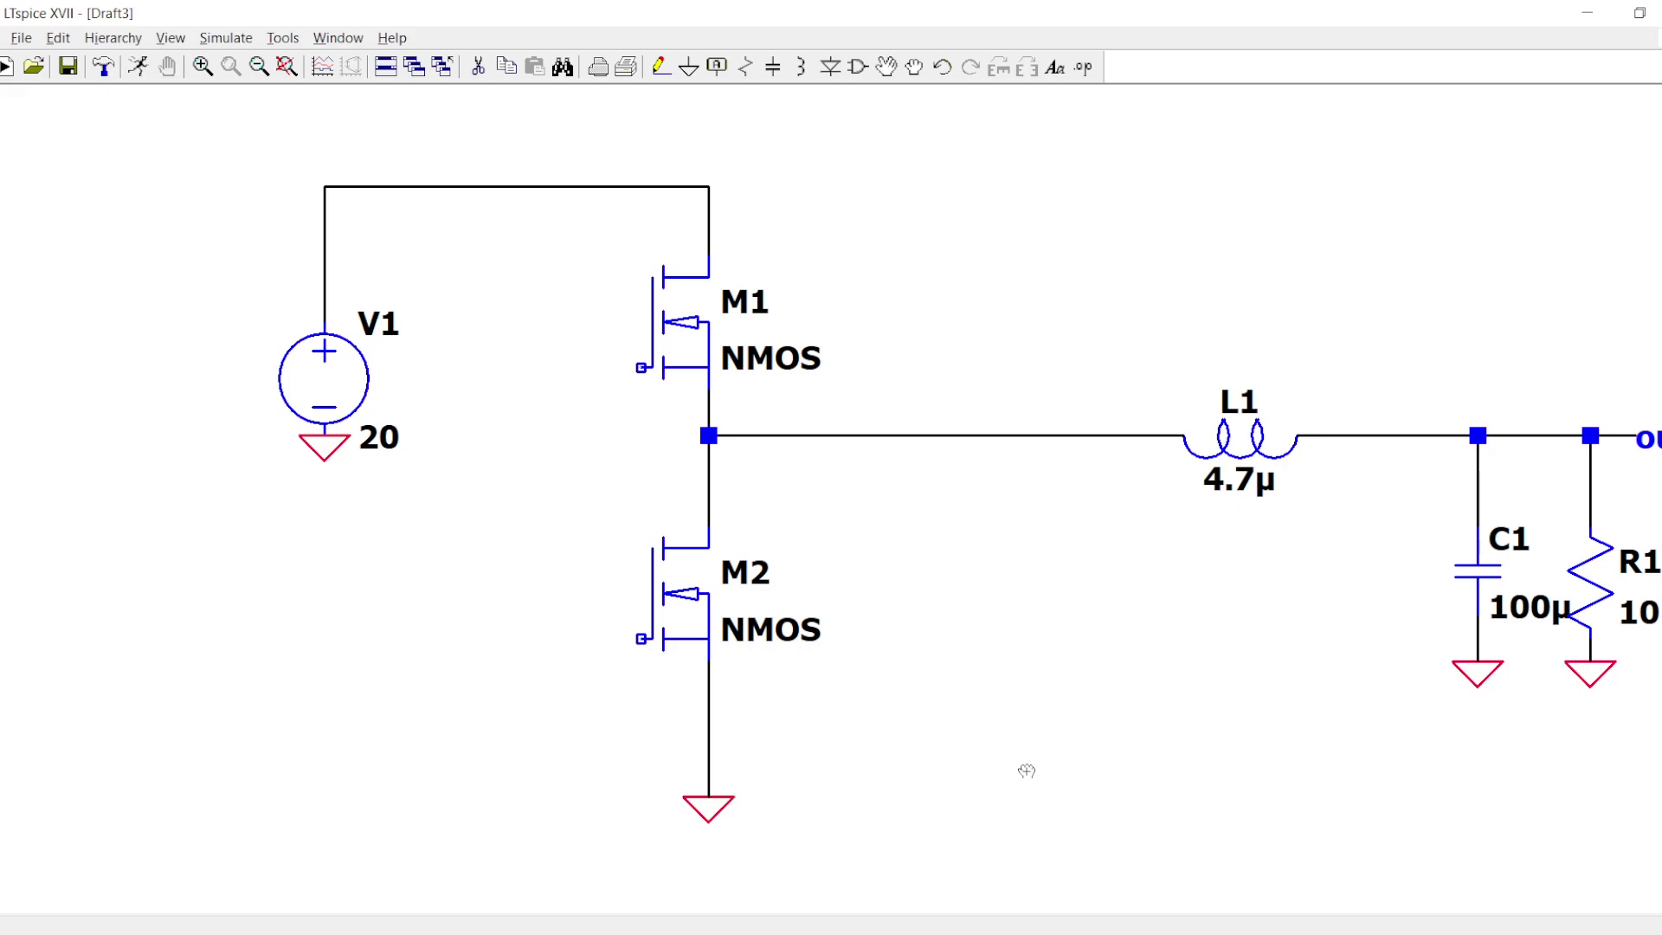
{"action": "left_click_drag", "start_coordinate": [523, 135], "coordinate": [798, 851]}
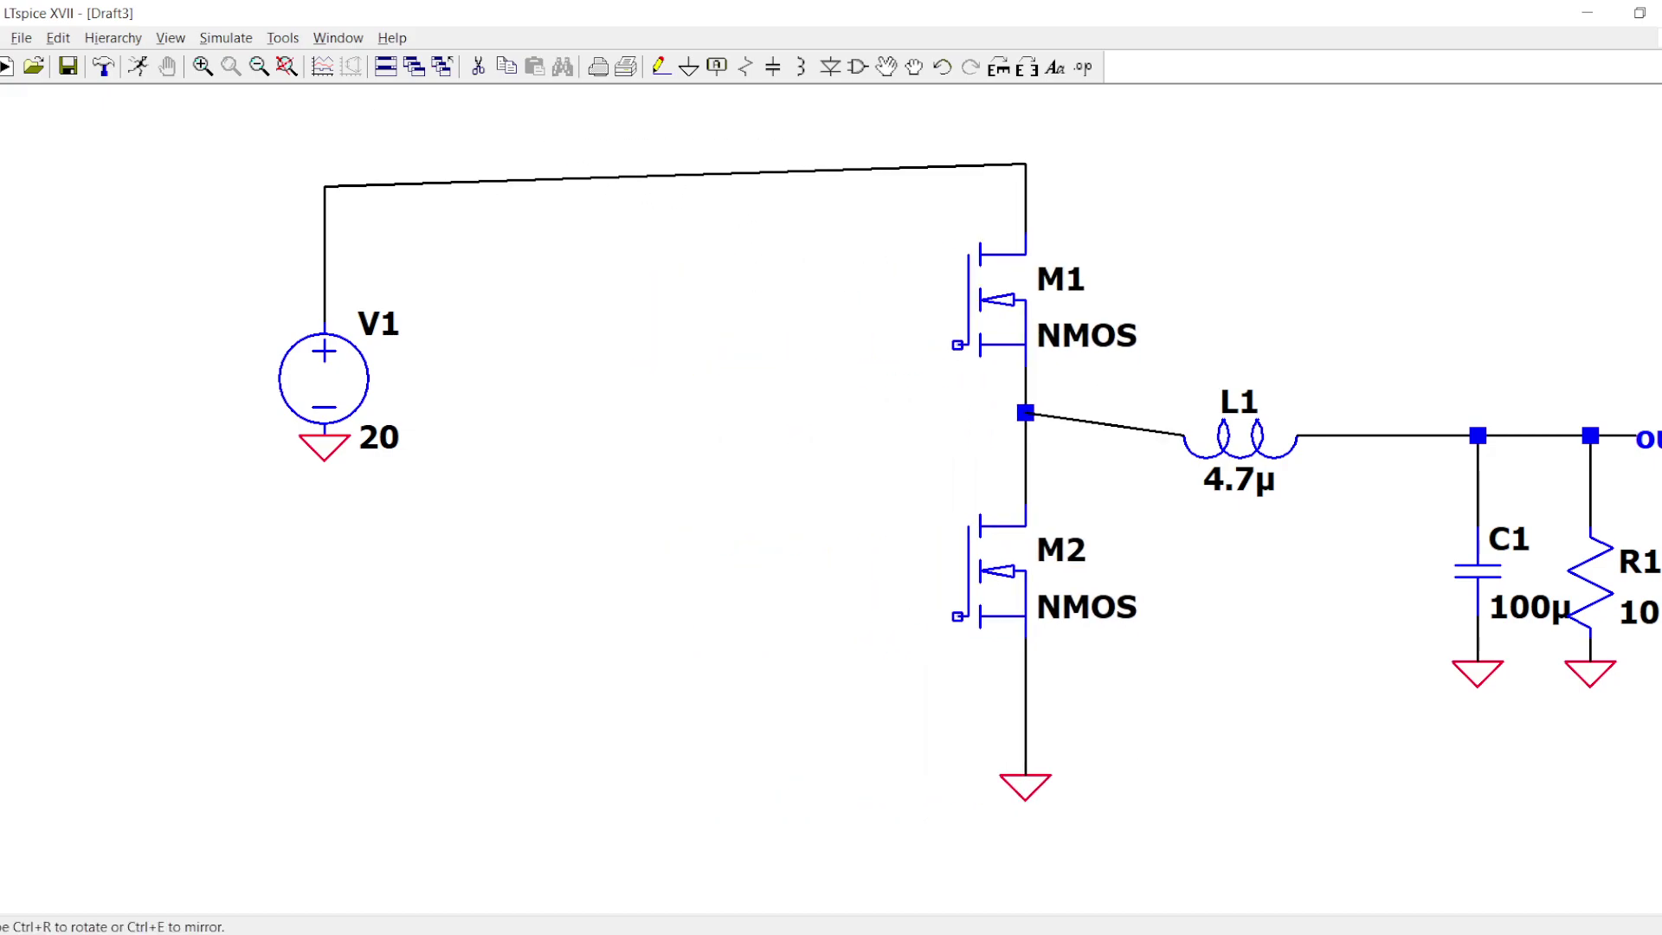
{"action": "left_click", "coordinate": [790, 637]}
- Move M2 down close to its ground with the wires attached, widening the gap between the two transistors
{"action": "key", "text": "F8"}
{"action": "left_click_drag", "start_coordinate": [897, 509], "coordinate": [1183, 666]}
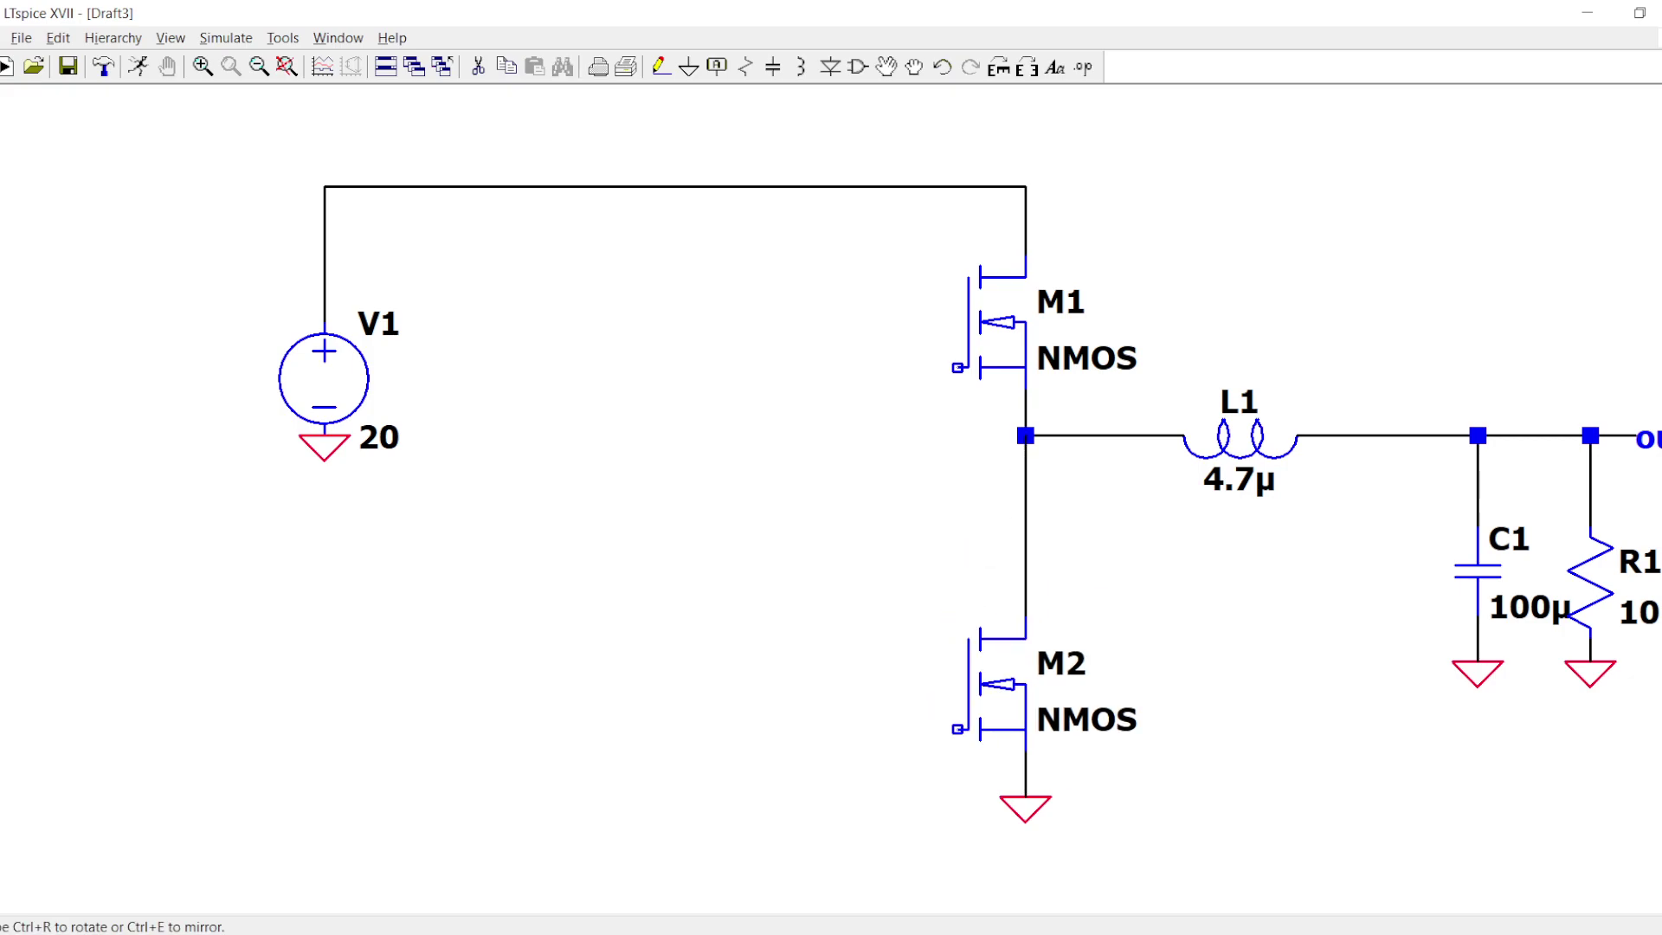
{"action": "left_click", "coordinate": [1183, 754]}
{"action": "left_click_drag", "start_coordinate": [929, 390], "coordinate": [1004, 426]}
{"action": "key", "text": "Escape"}
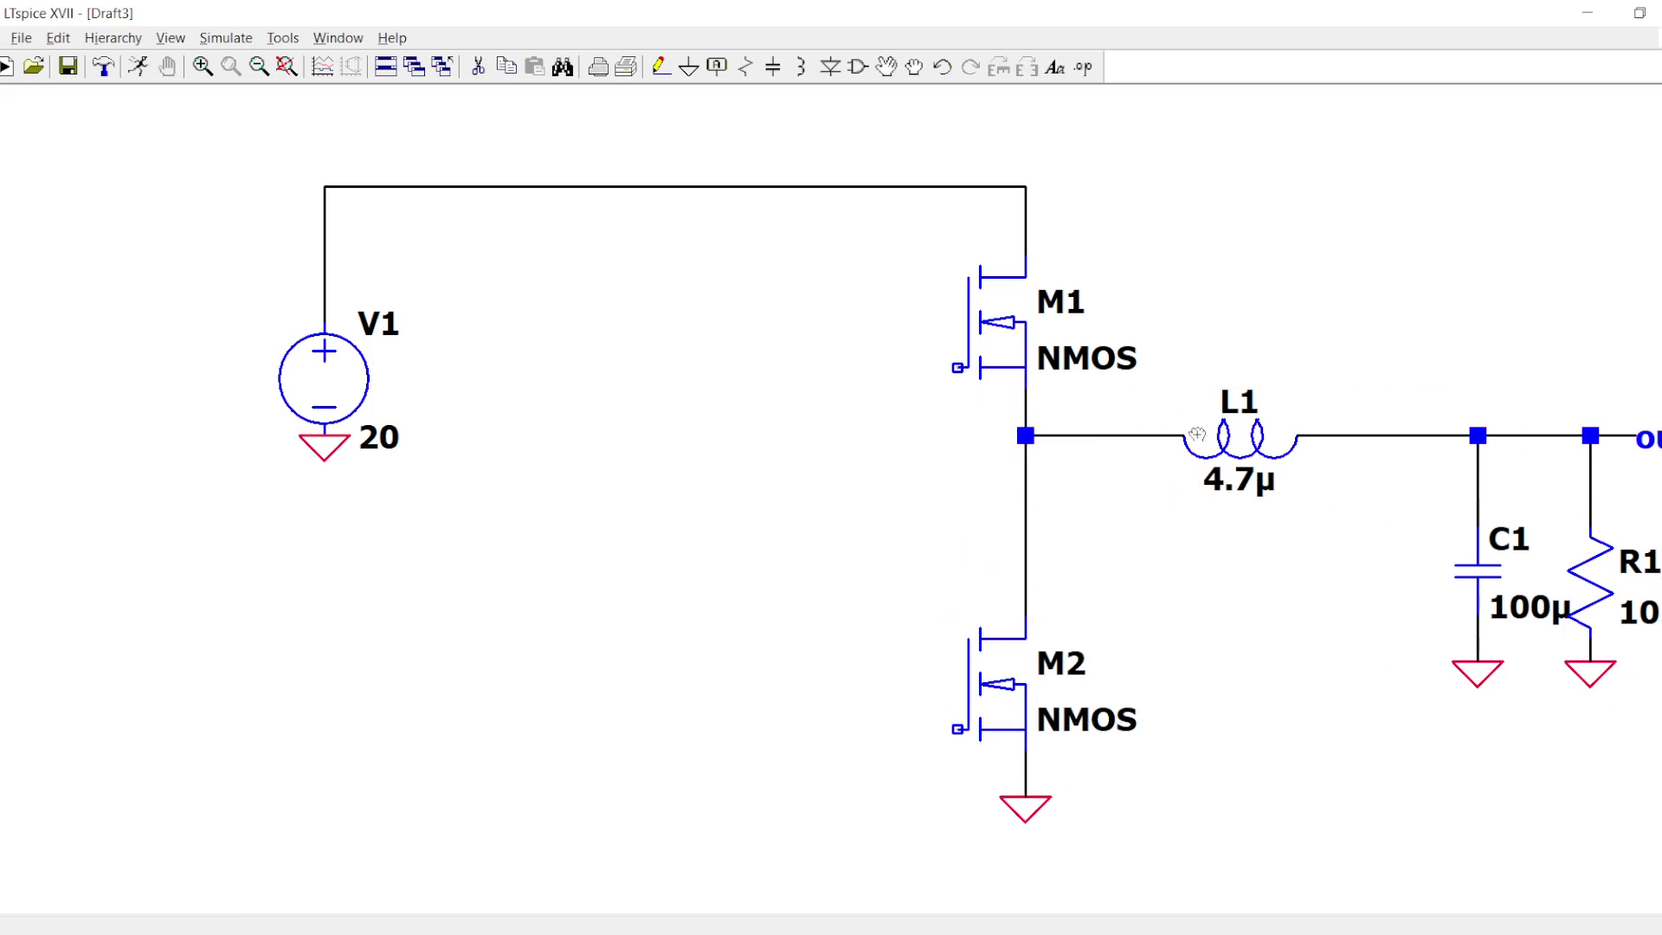
- Move L1 closer to C1 and lower the whole output section to midway between M1 and M2
{"action": "left_click_drag", "start_coordinate": [1157, 378], "coordinate": [1328, 511]}
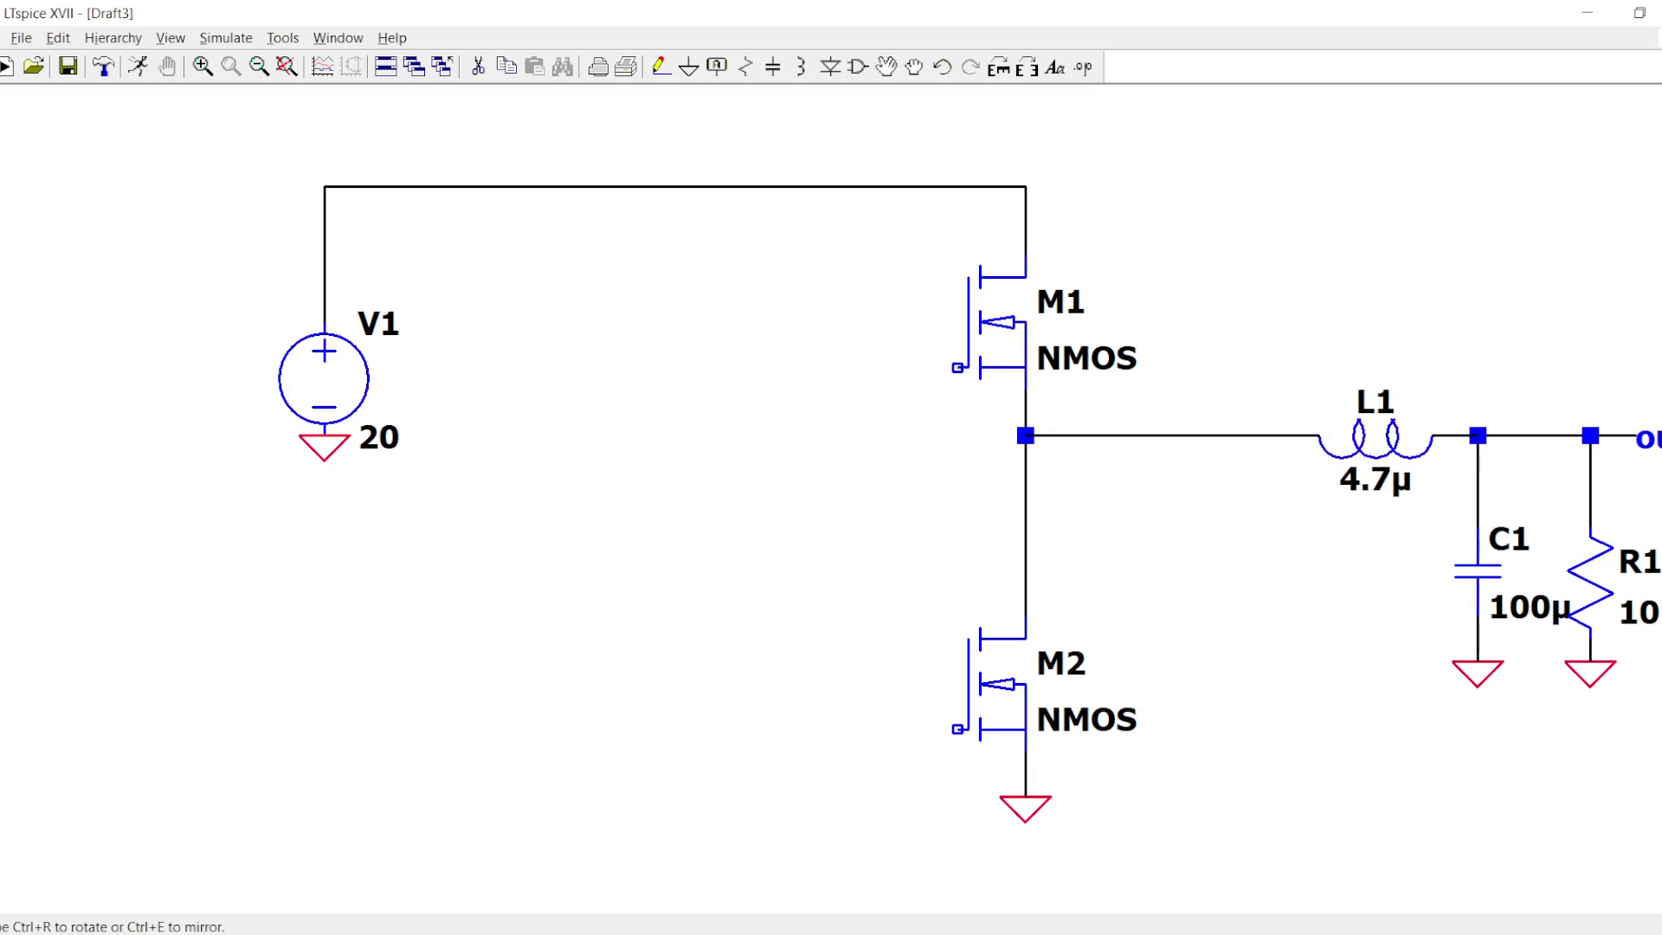
{"action": "left_click", "coordinate": [1376, 530]}
{"action": "left_click_drag", "start_coordinate": [955, 402], "coordinate": [1661, 719]}
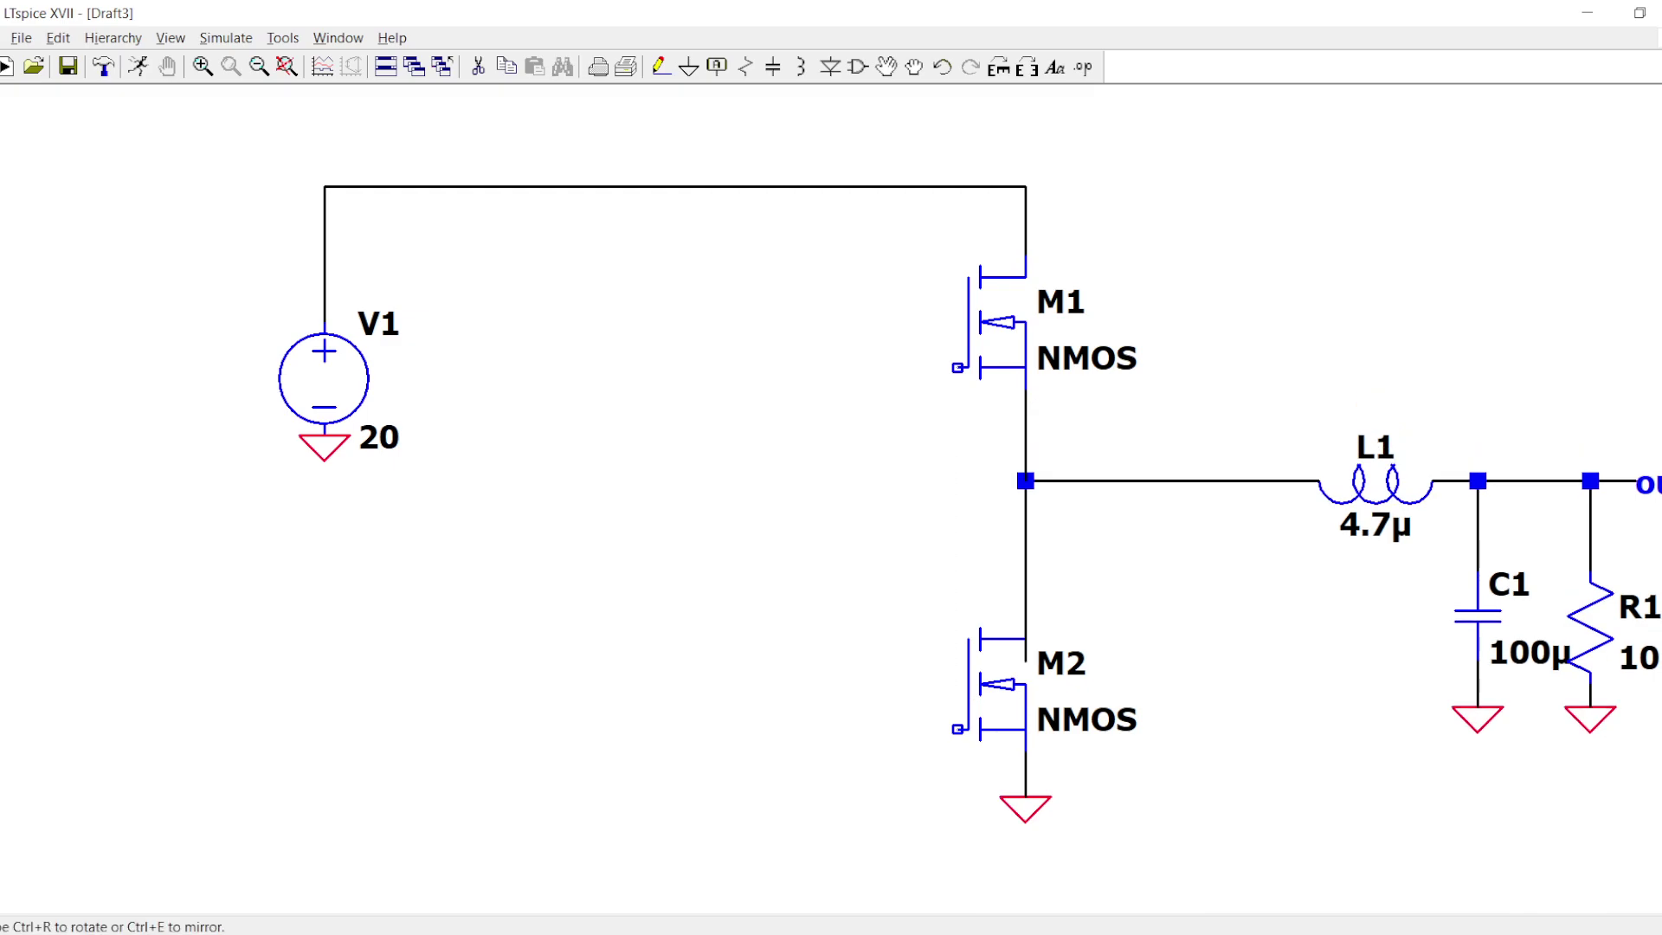
{"action": "left_click", "coordinate": [1120, 612]}
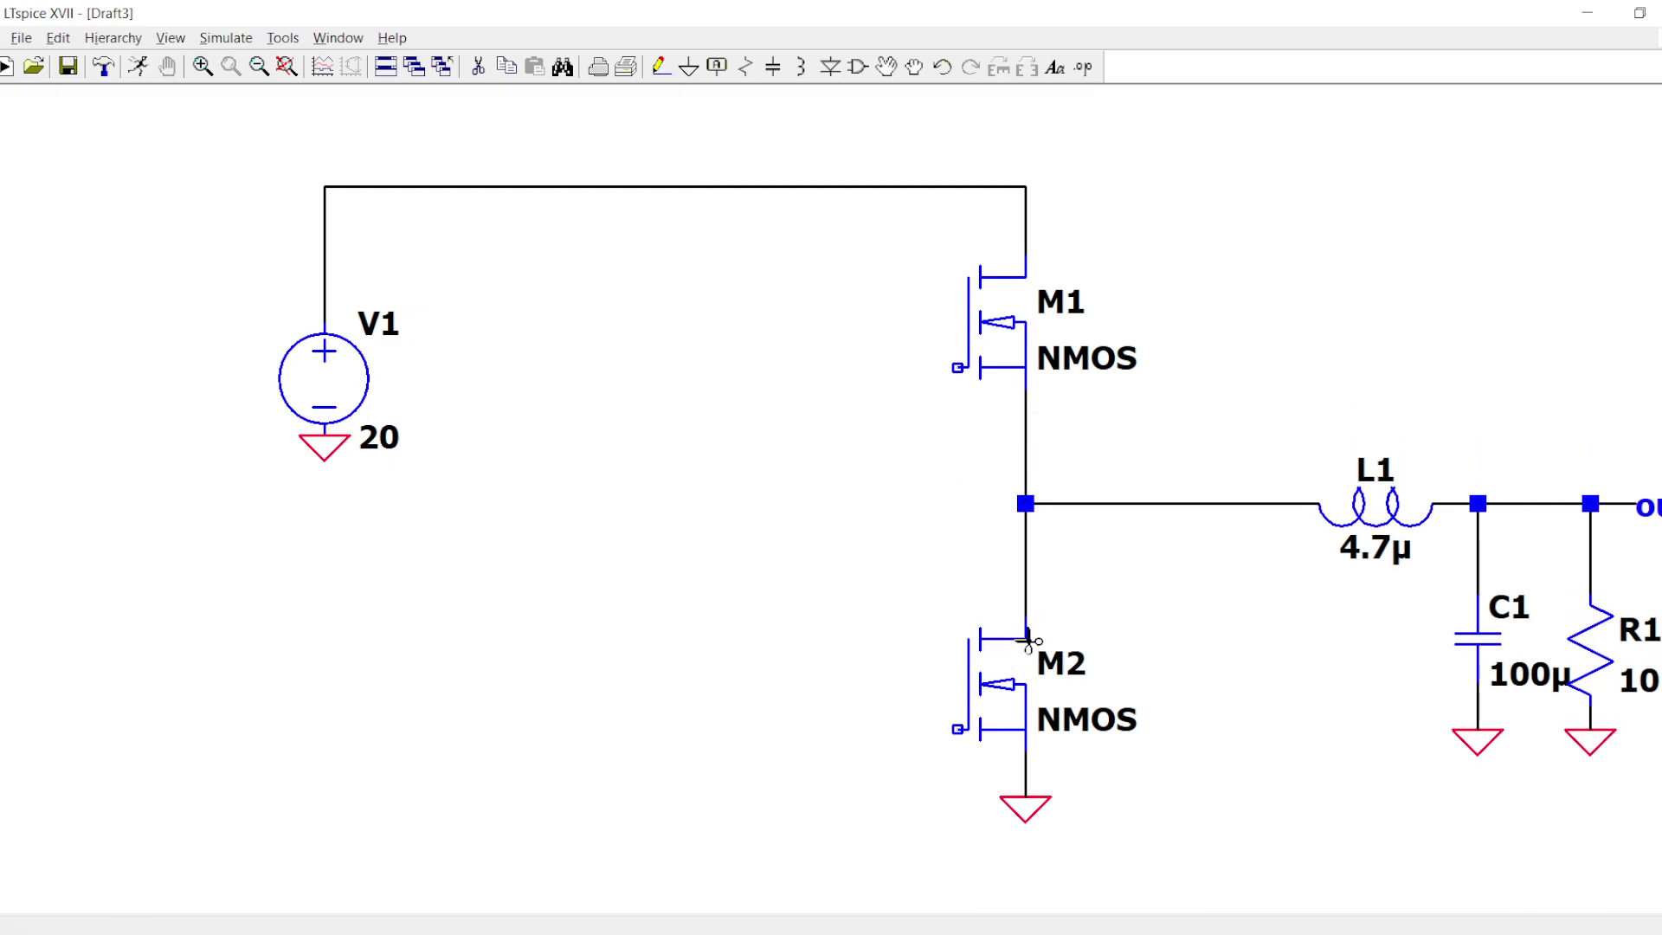
- Assign the Si7336ADP MOSFET model to both M1 and M2
{"action": "right_click", "coordinate": [992, 347]}
{"action": "left_click", "coordinate": [968, 433]}
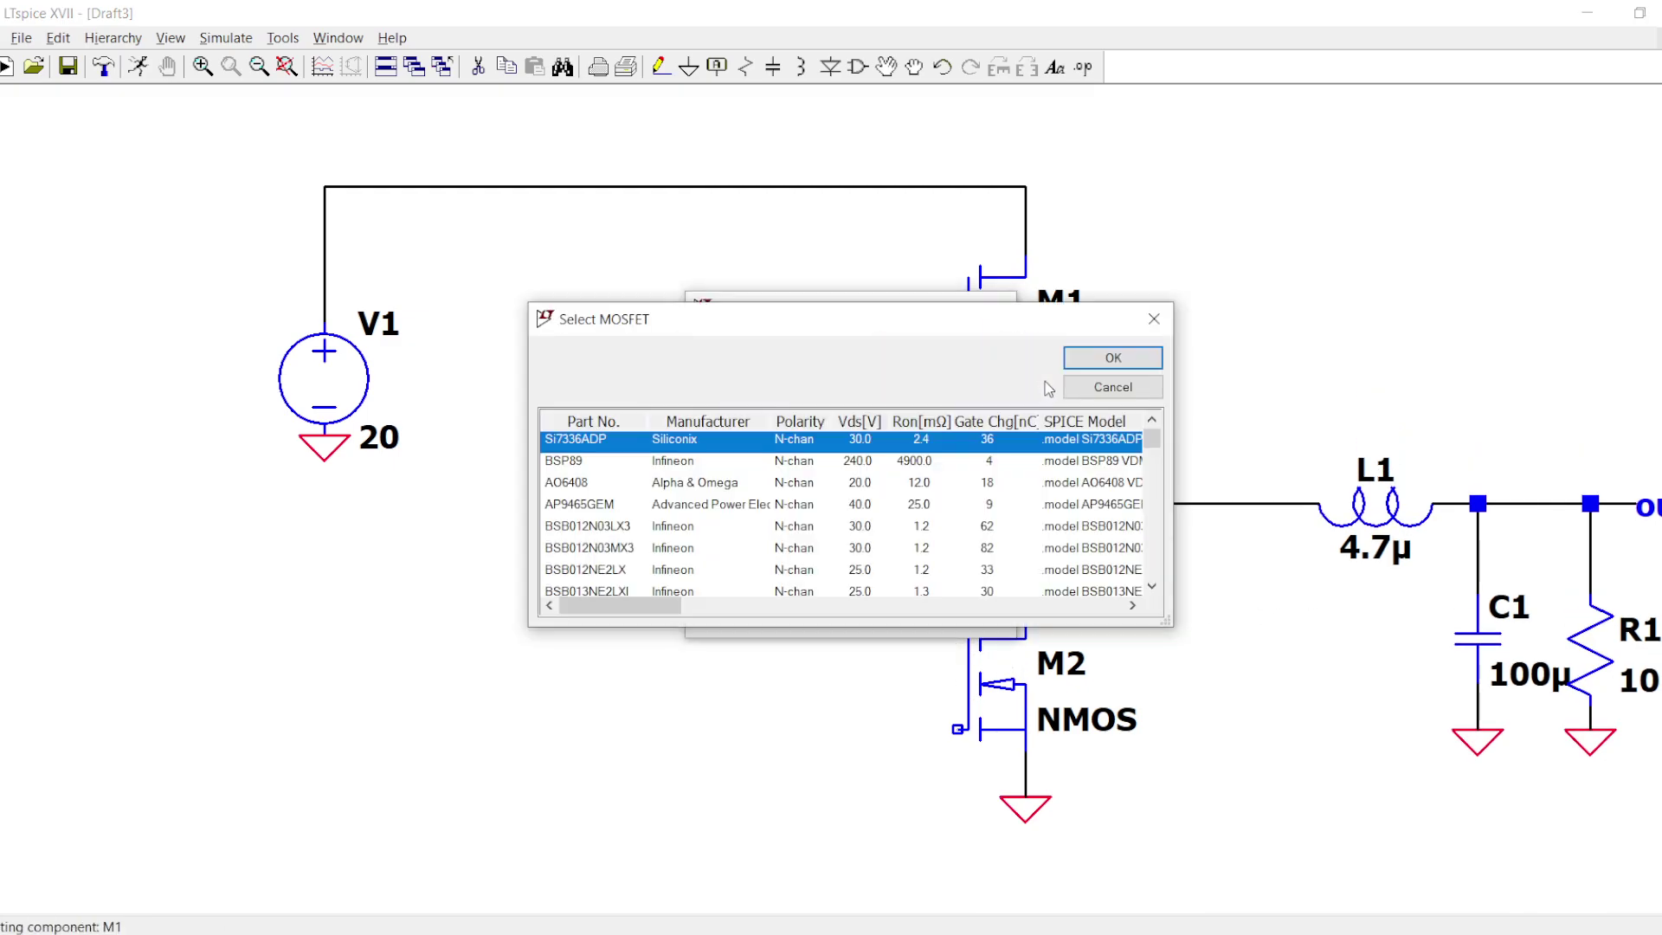
{"action": "left_click", "coordinate": [1113, 358]}
{"action": "right_click", "coordinate": [1004, 701]}
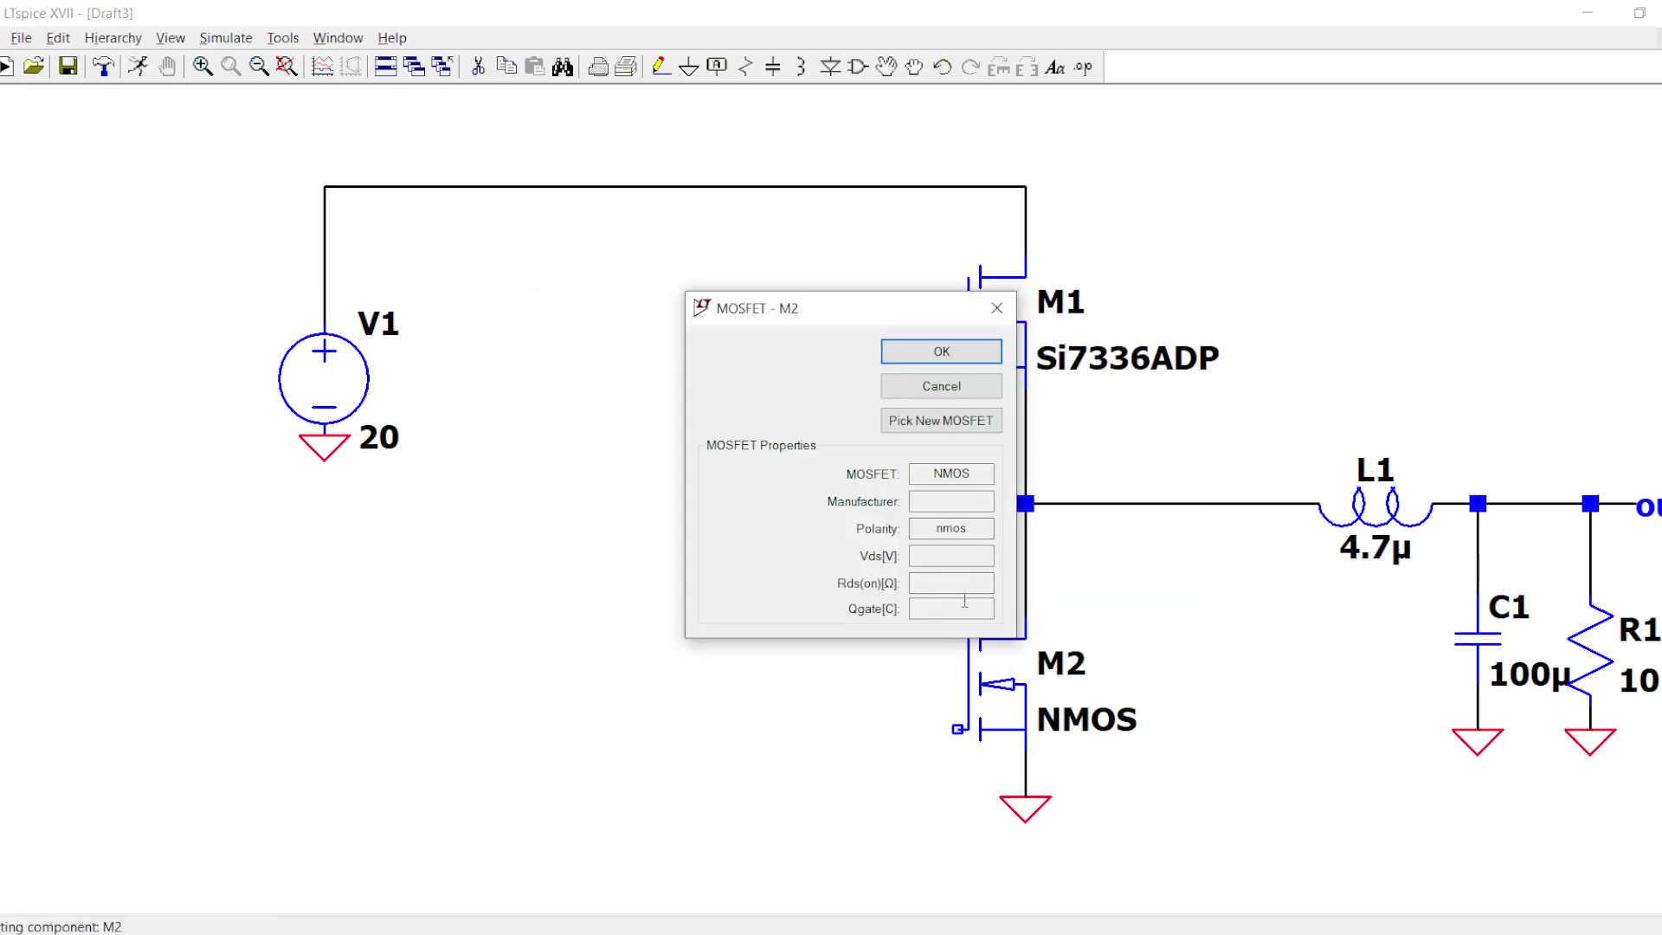
{"action": "left_click", "coordinate": [914, 435]}
{"action": "left_click", "coordinate": [1077, 365]}
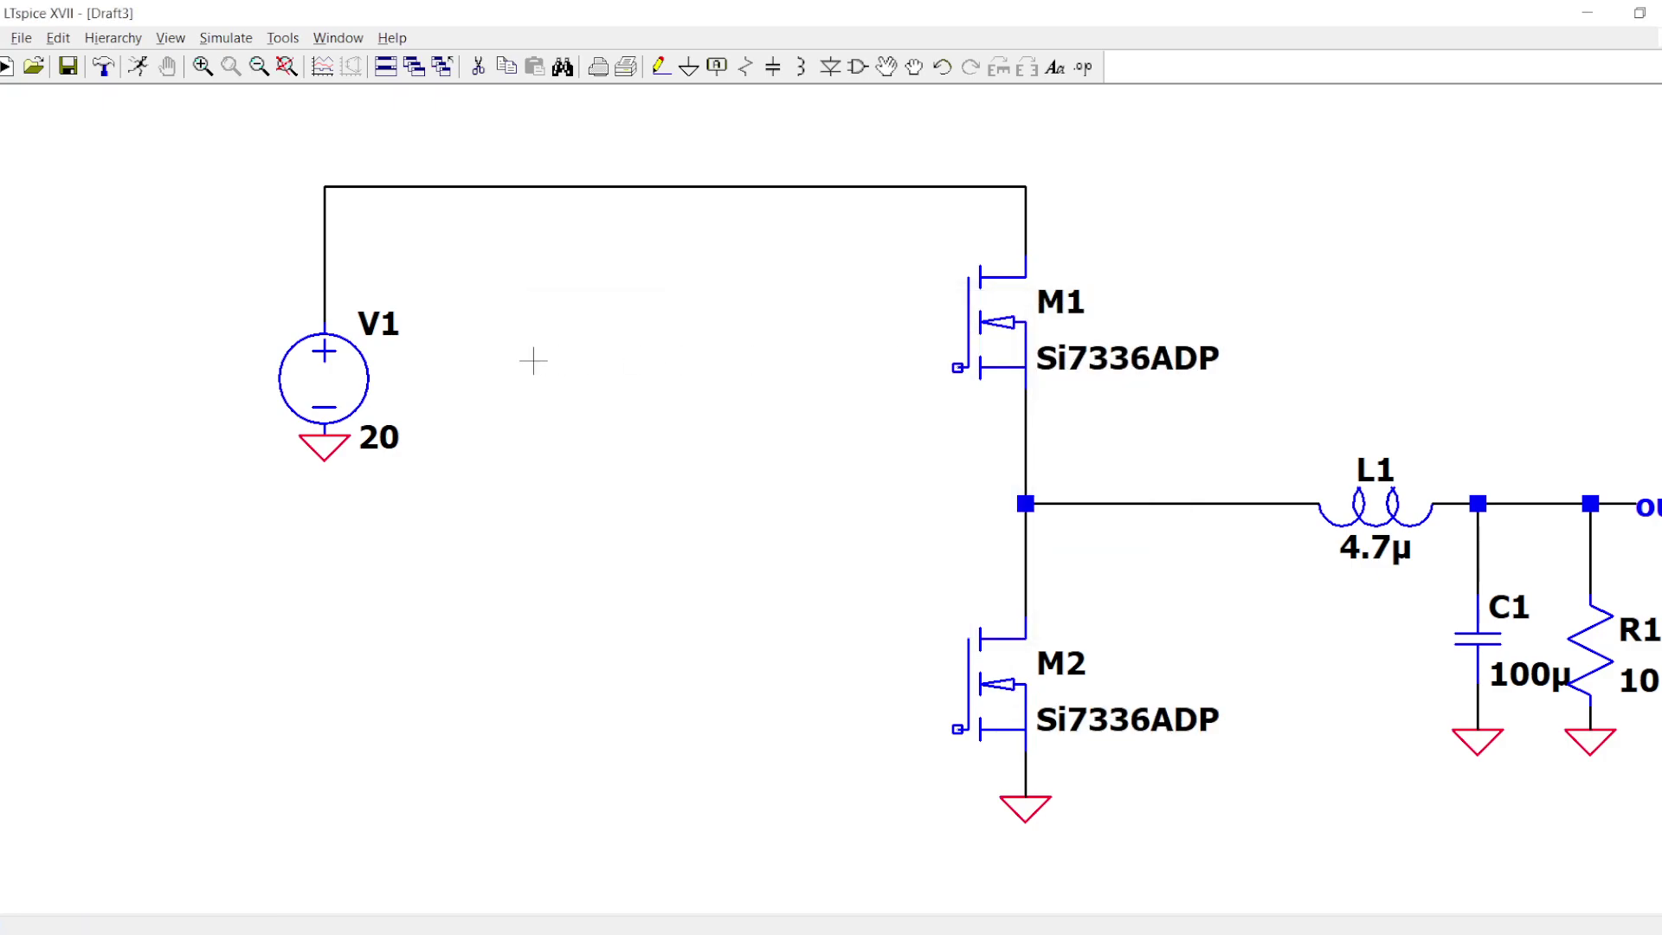
- Add a capacitor beside V1, wired from the supply rail down to its own ground
{"action": "key", "text": "c"}
{"action": "key", "text": "F3"}
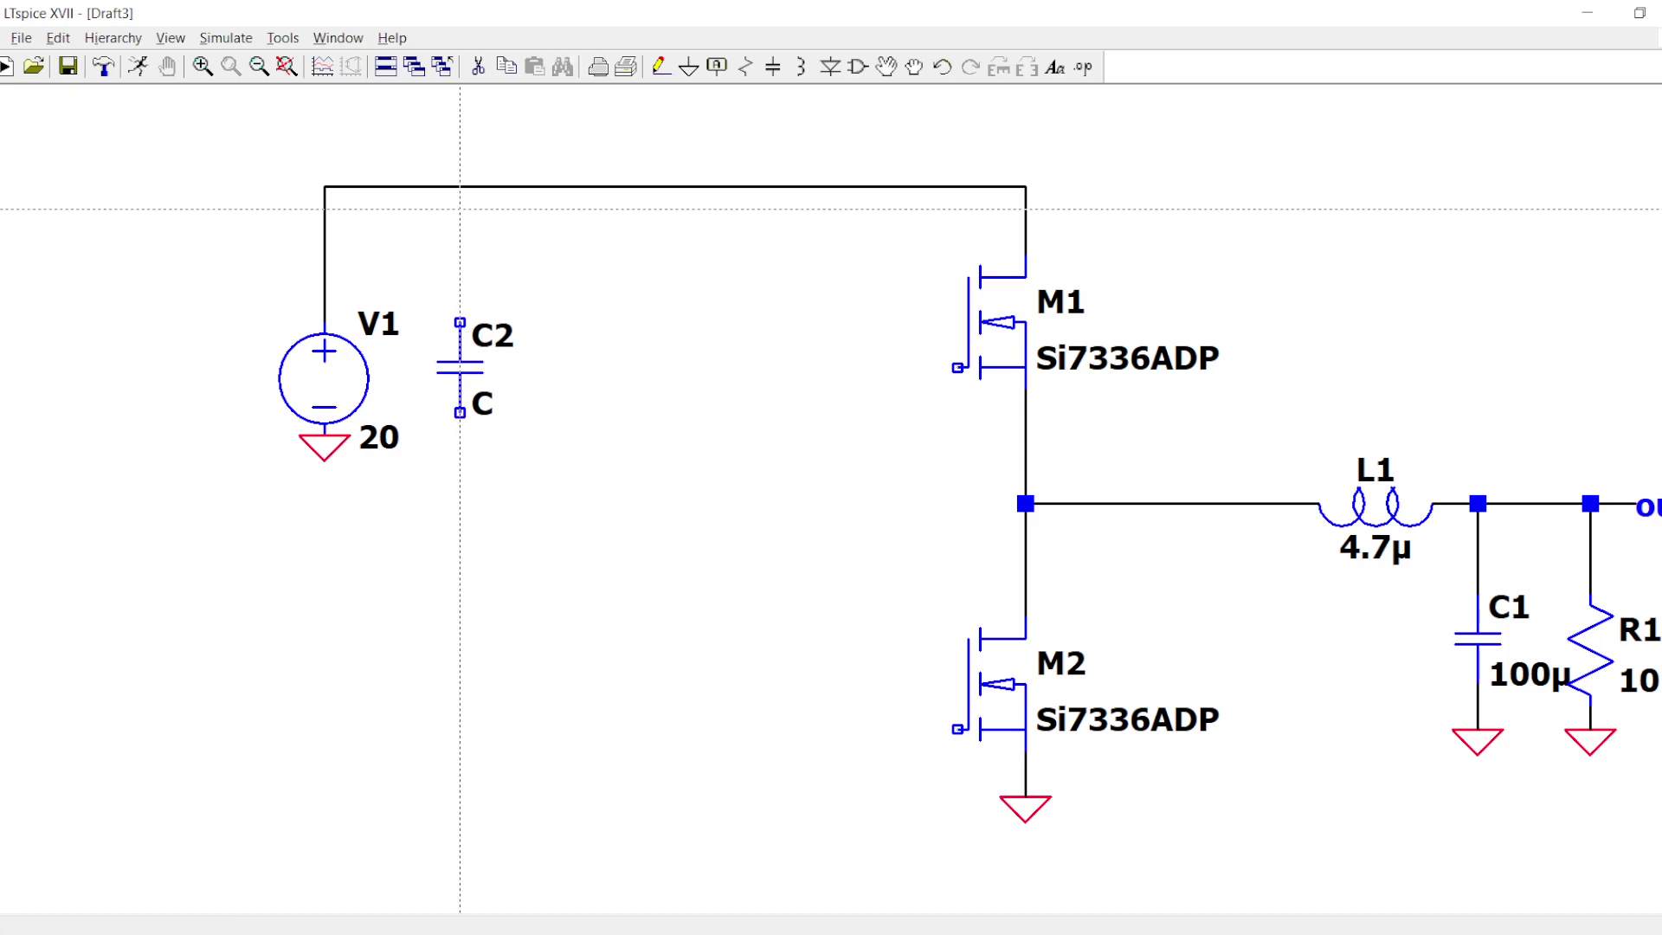
{"action": "left_click", "coordinate": [459, 186]}
{"action": "left_click", "coordinate": [460, 458]}
{"action": "key", "text": "g"}
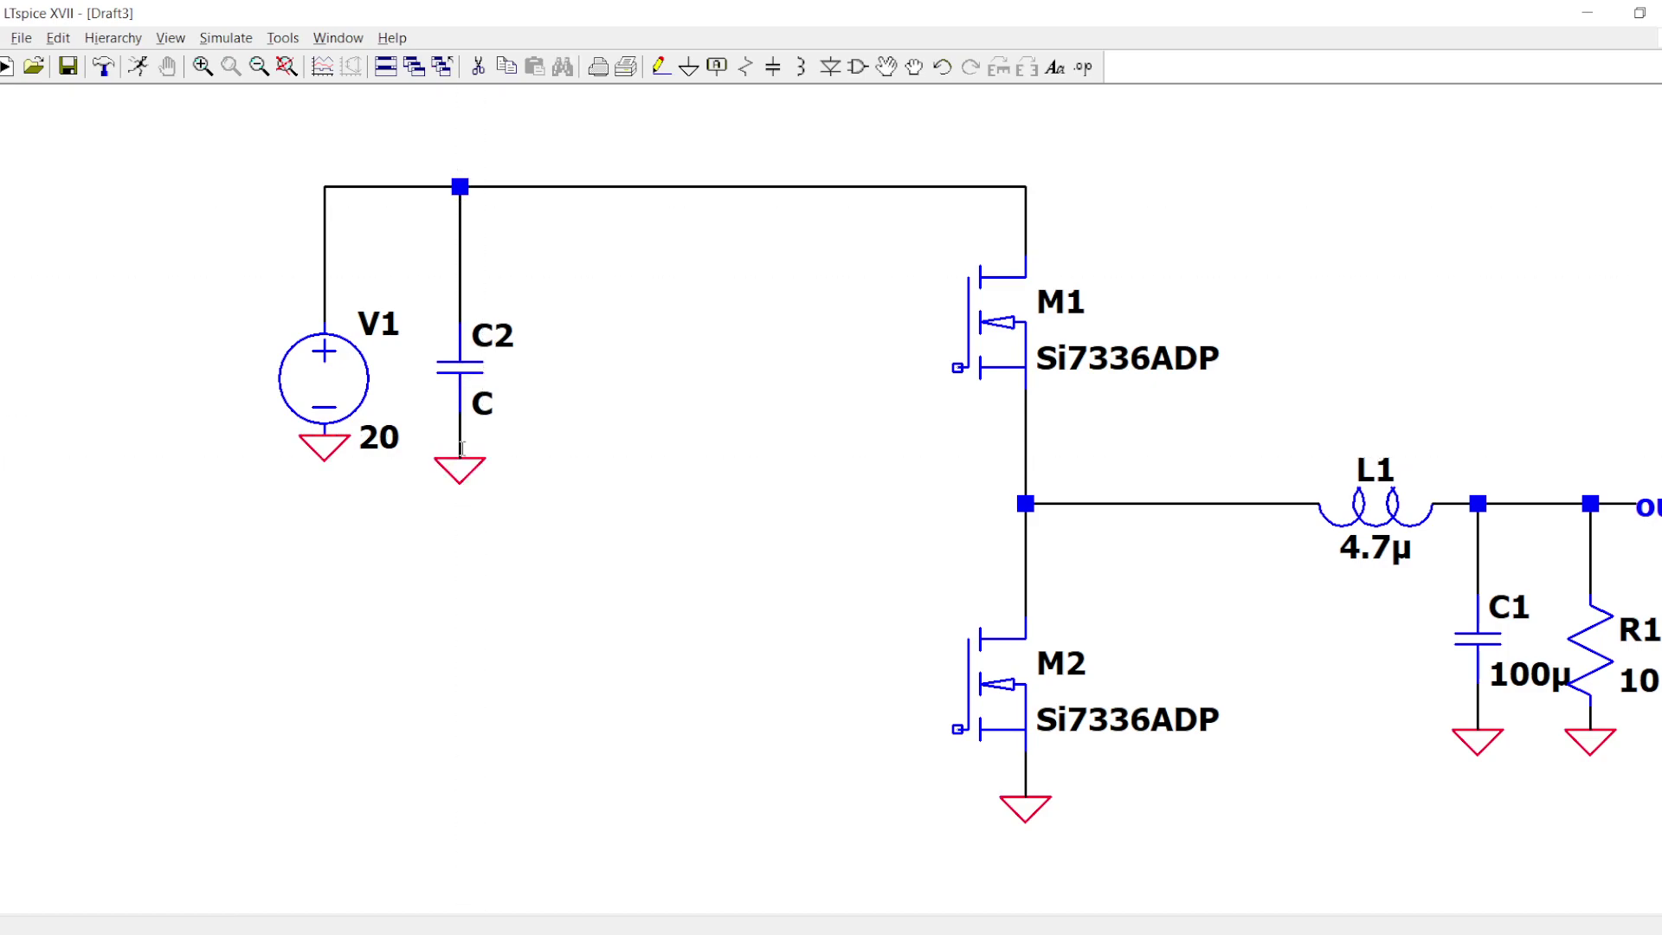
{"action": "left_click", "coordinate": [460, 458]}
{"action": "key", "text": "Escape"}
- Set the input capacitor C2 to 10u
{"action": "right_click", "coordinate": [484, 401]}
{"action": "type", "text": "10u"}
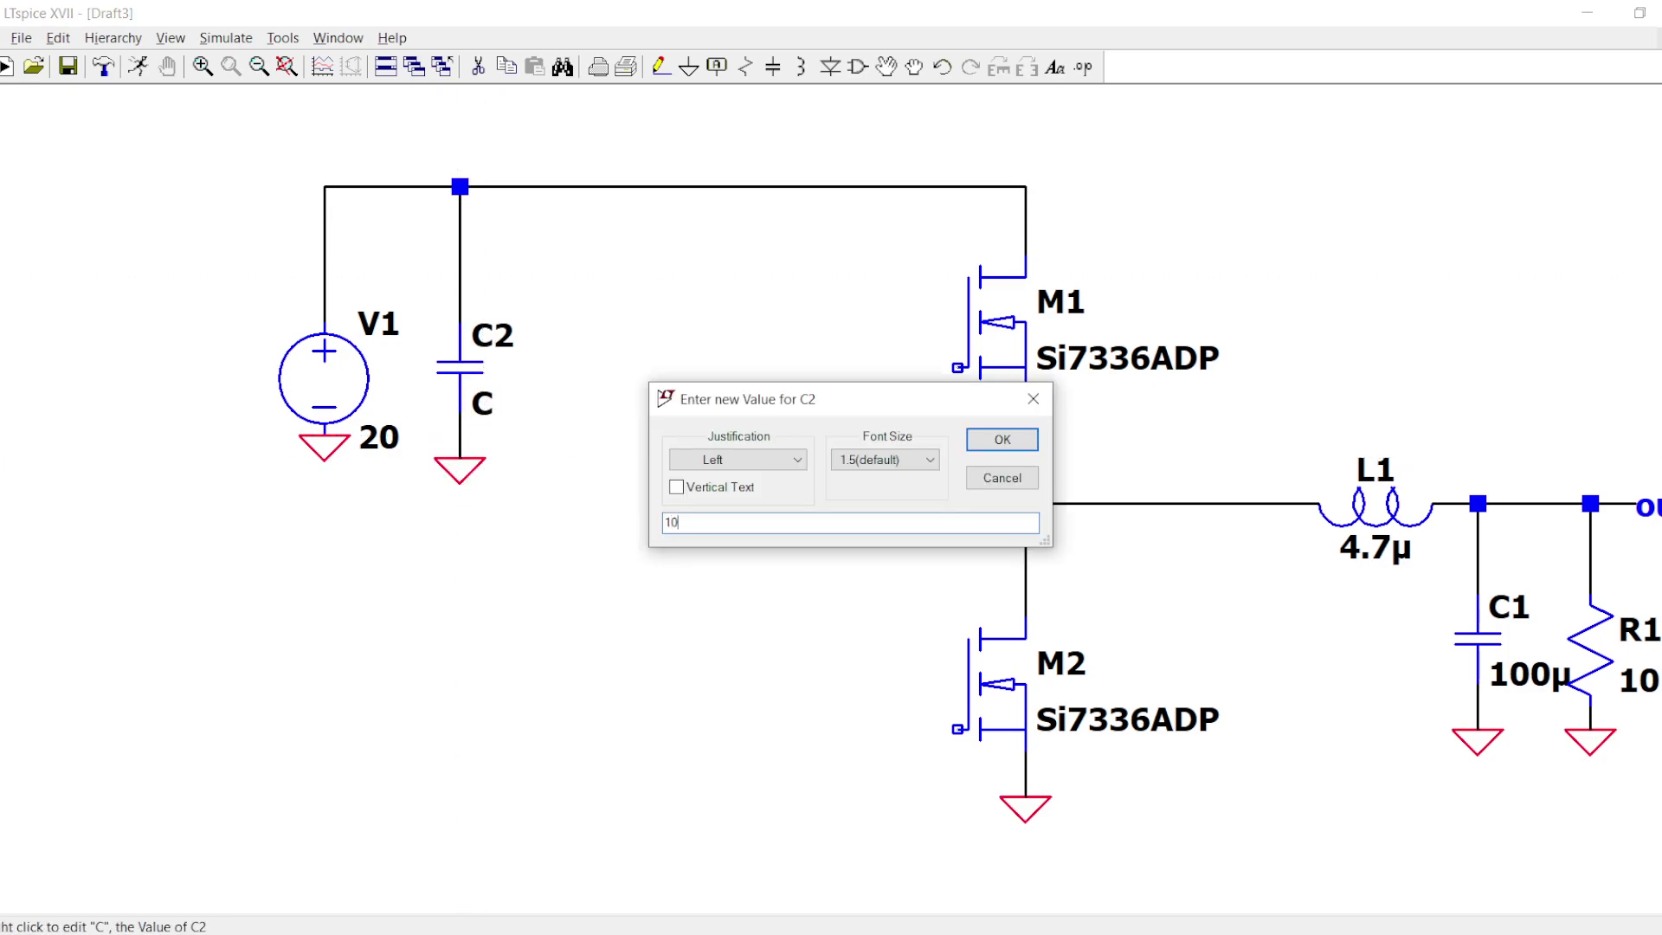
{"action": "key", "text": "Return"}
- Add SPICE directives .param D=0.5, .param dd=20n and .param Fs=500k, placed above L1 and the output section
{"action": "scroll", "coordinate": [670, 445], "scroll_direction": "down", "scroll_amount": 5}
{"action": "scroll", "coordinate": [739, 492], "scroll_direction": "up", "scroll_amount": 1}
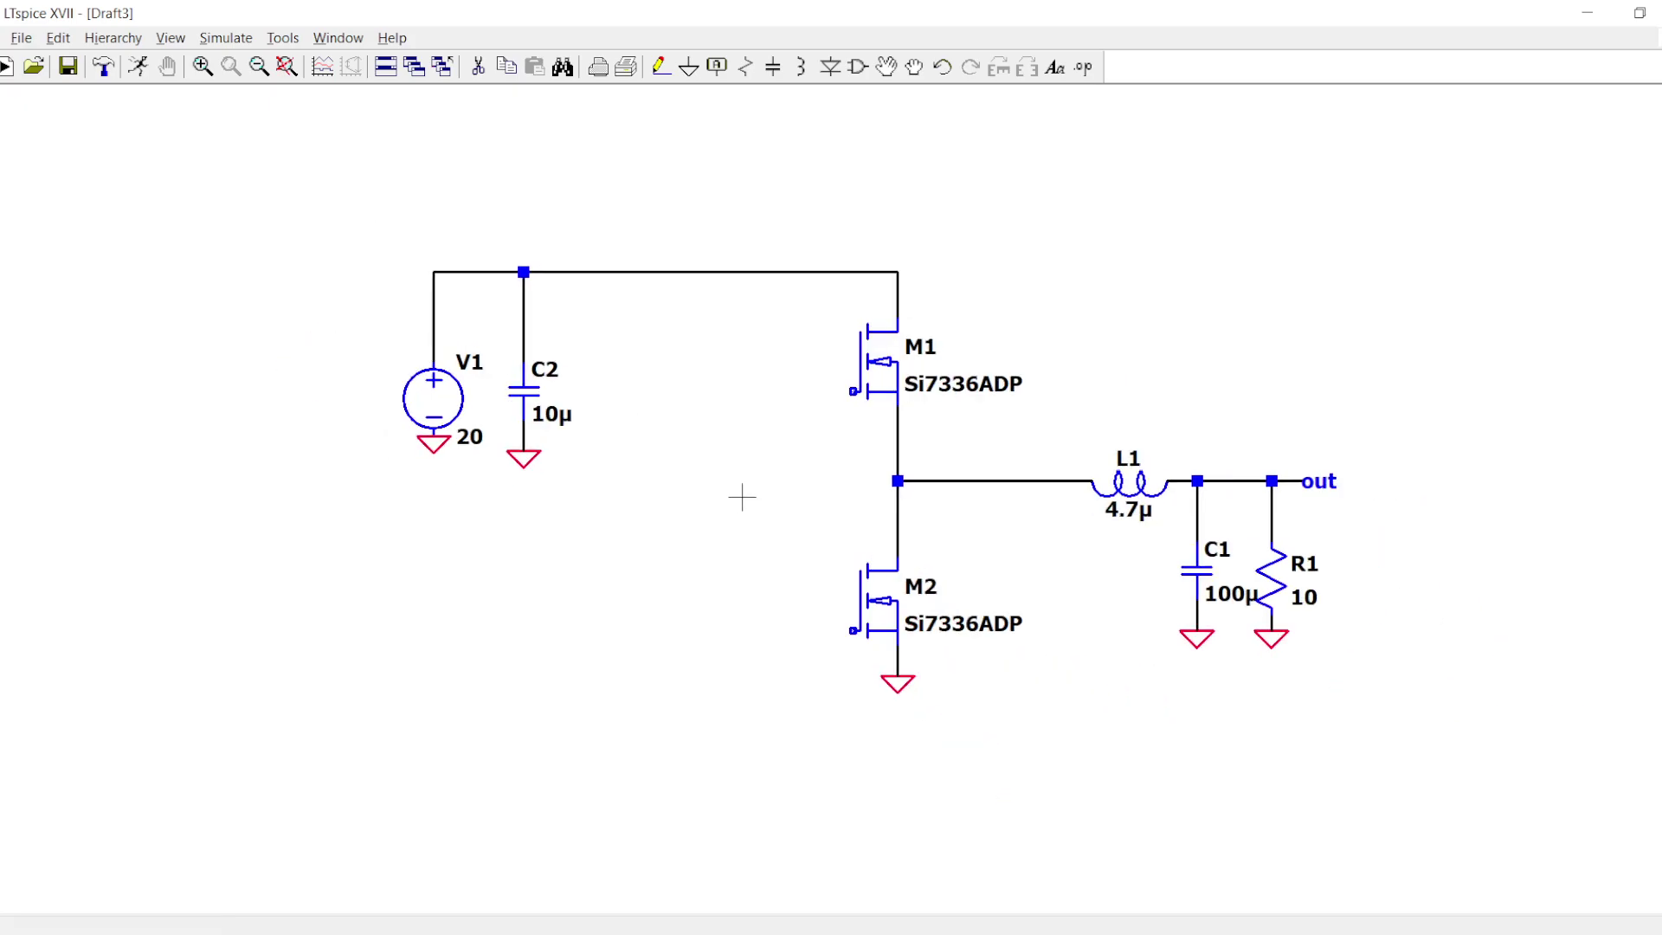
{"action": "left_click_drag", "start_coordinate": [742, 495], "coordinate": [641, 418]}
{"action": "type", "text": "s"}
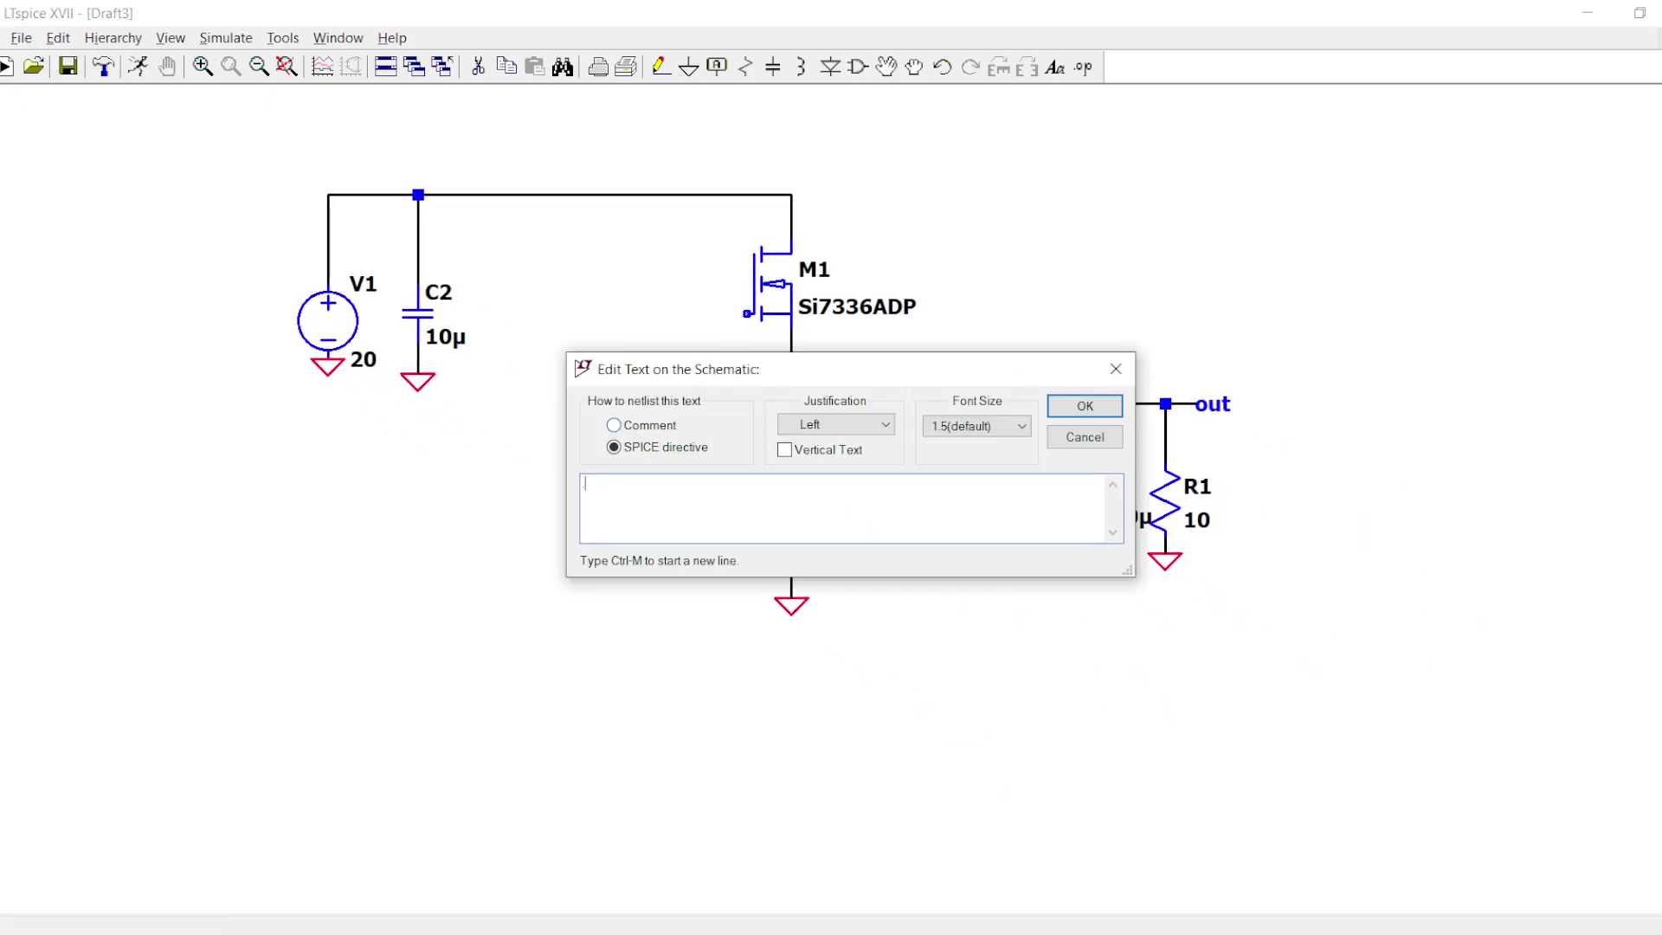
{"action": "type", "text": "param "}
{"action": "type", "text": "20n"}
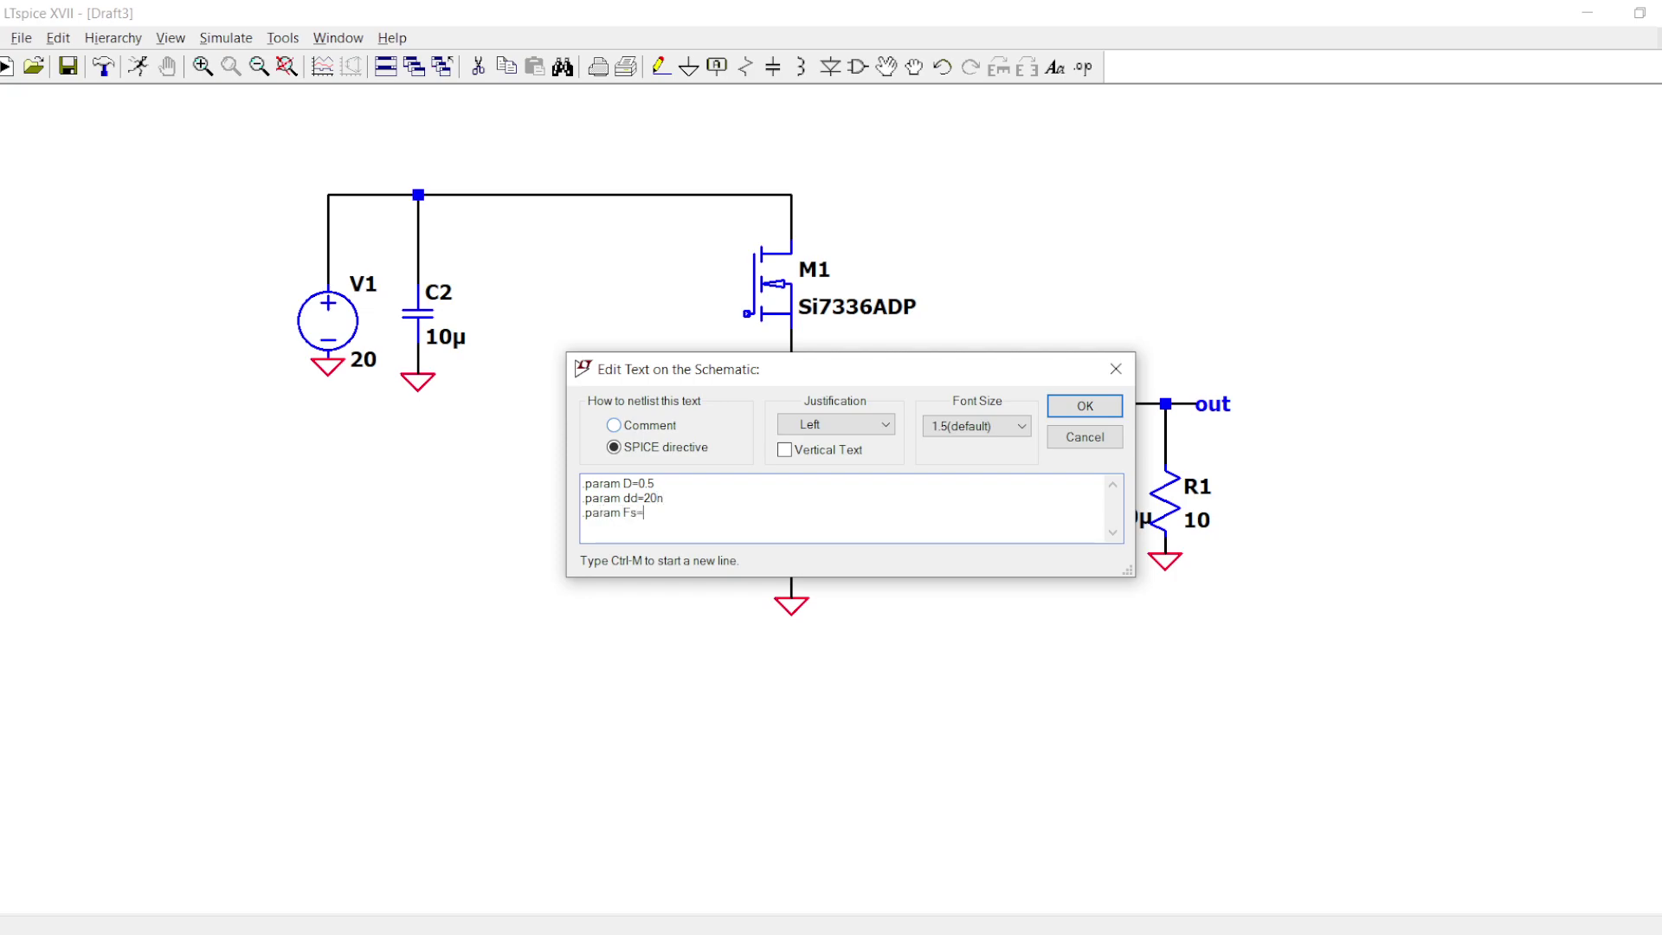
{"action": "key", "text": "Return"}
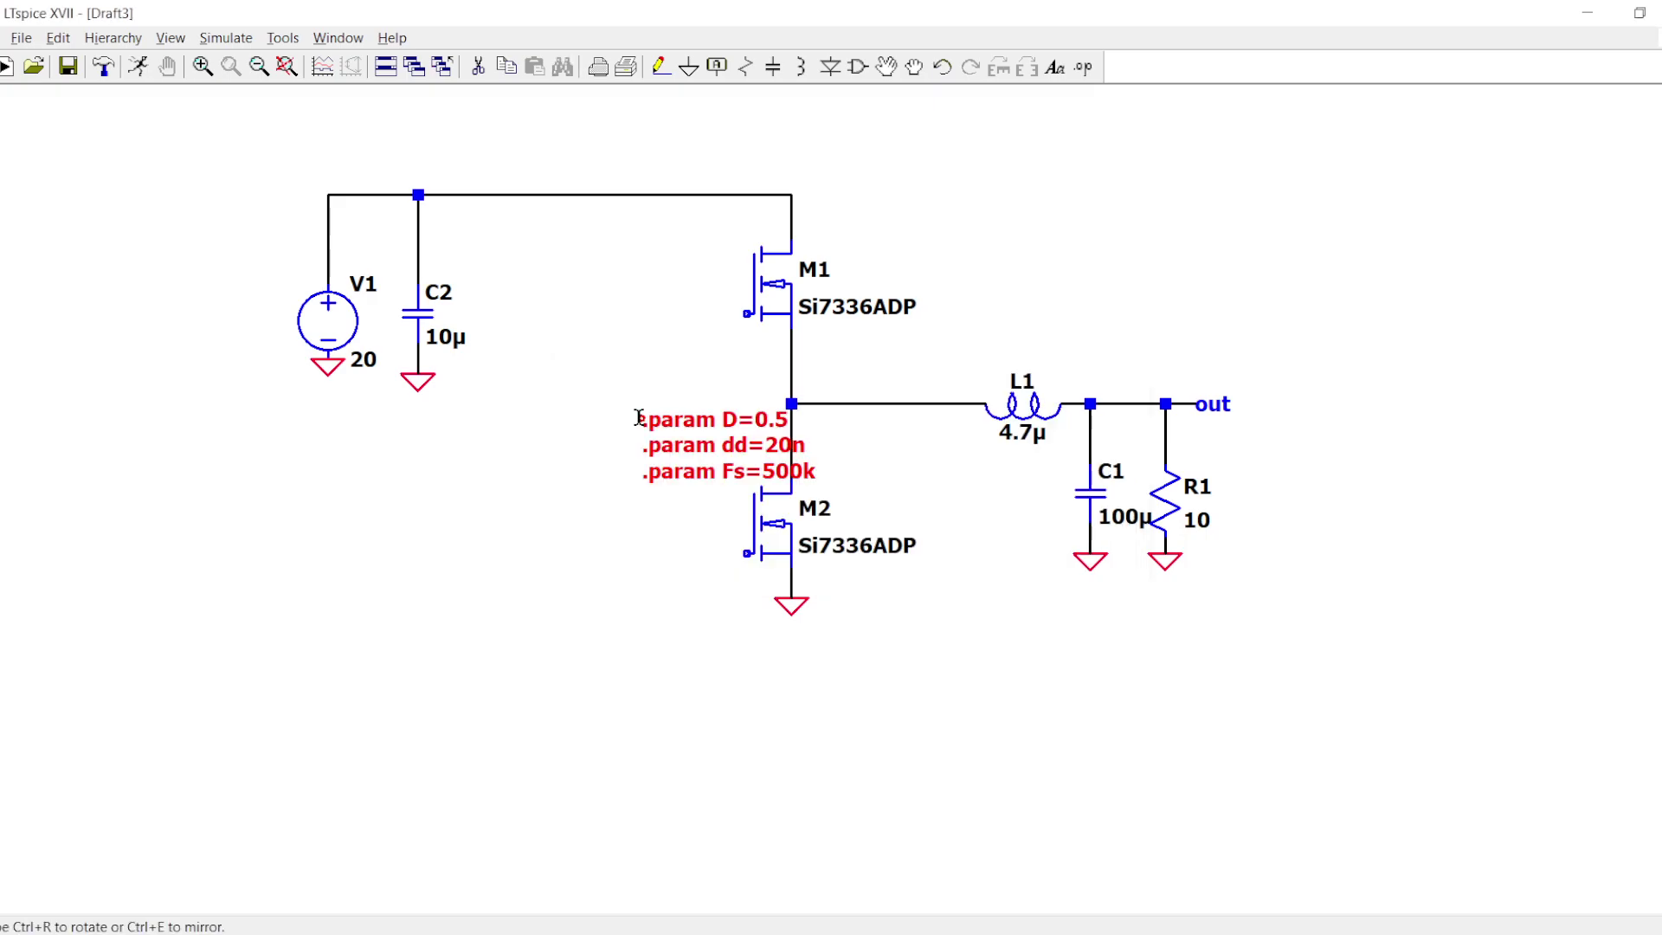
{"action": "left_click", "coordinate": [1030, 264]}
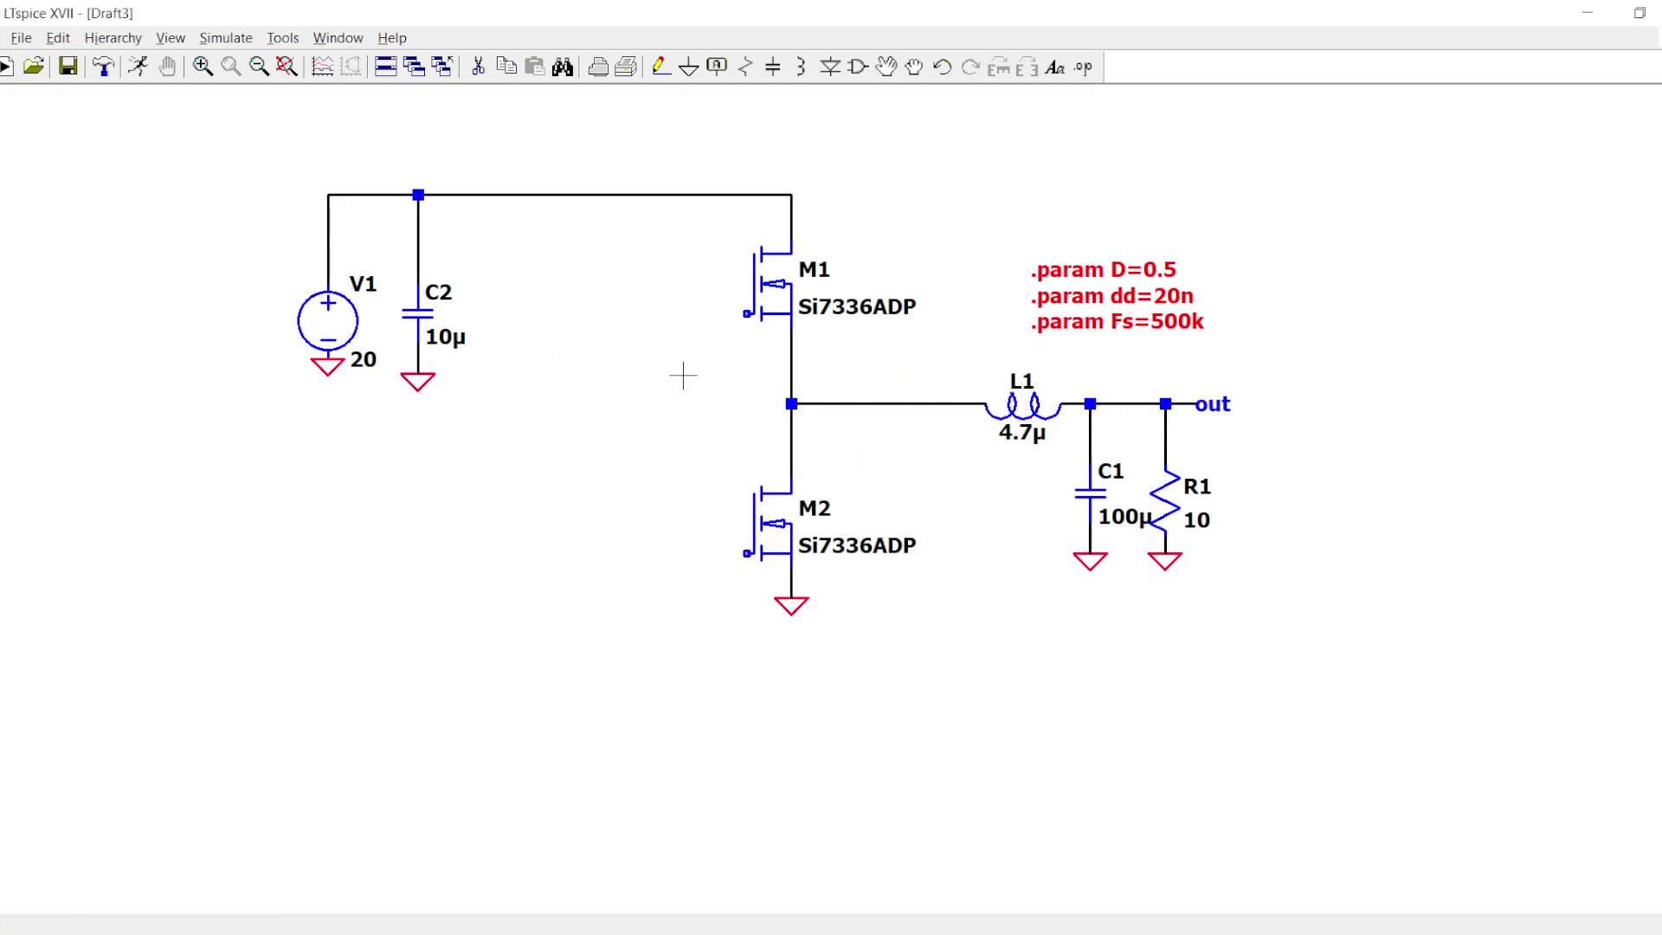
- Place a voltage source V2 beside M2, wire its positive terminal to M2's gate and ground its negative terminal
{"action": "key", "text": "v"}
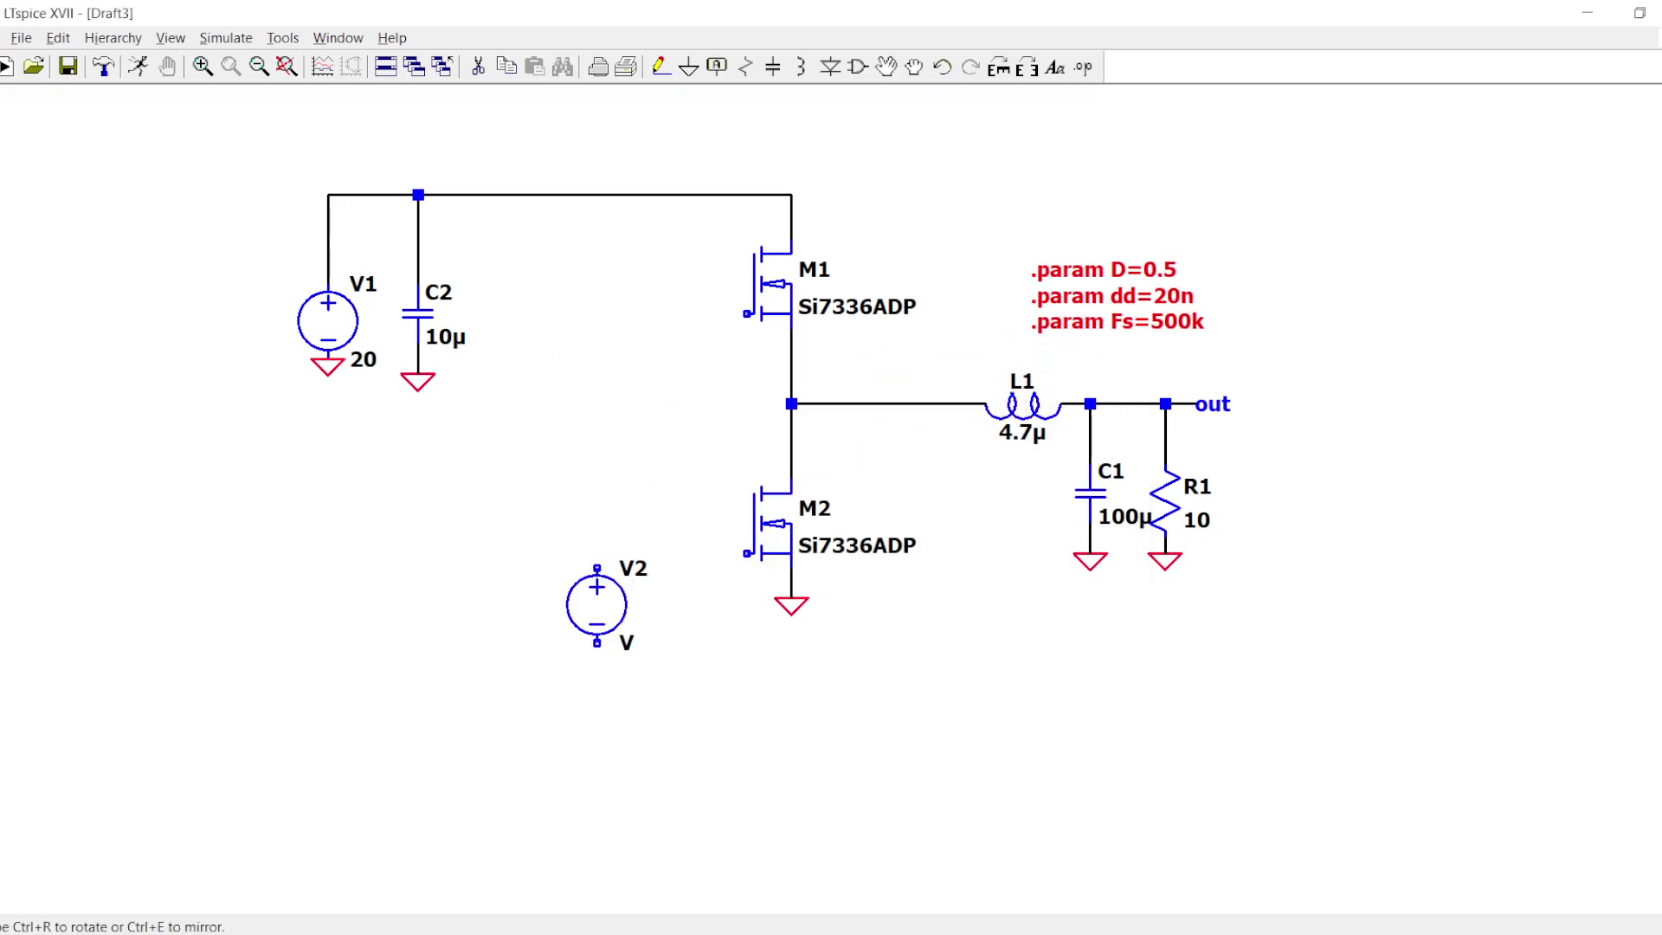
{"action": "left_click", "coordinate": [597, 568]}
{"action": "key", "text": "F3"}
{"action": "left_click", "coordinate": [597, 569]}
{"action": "left_click", "coordinate": [747, 552]}
{"action": "key", "text": "Escape"}
{"action": "key", "text": "g"}
{"action": "left_click", "coordinate": [597, 643]}
{"action": "key", "text": "Escape"}
{"action": "key", "text": "Escape"}
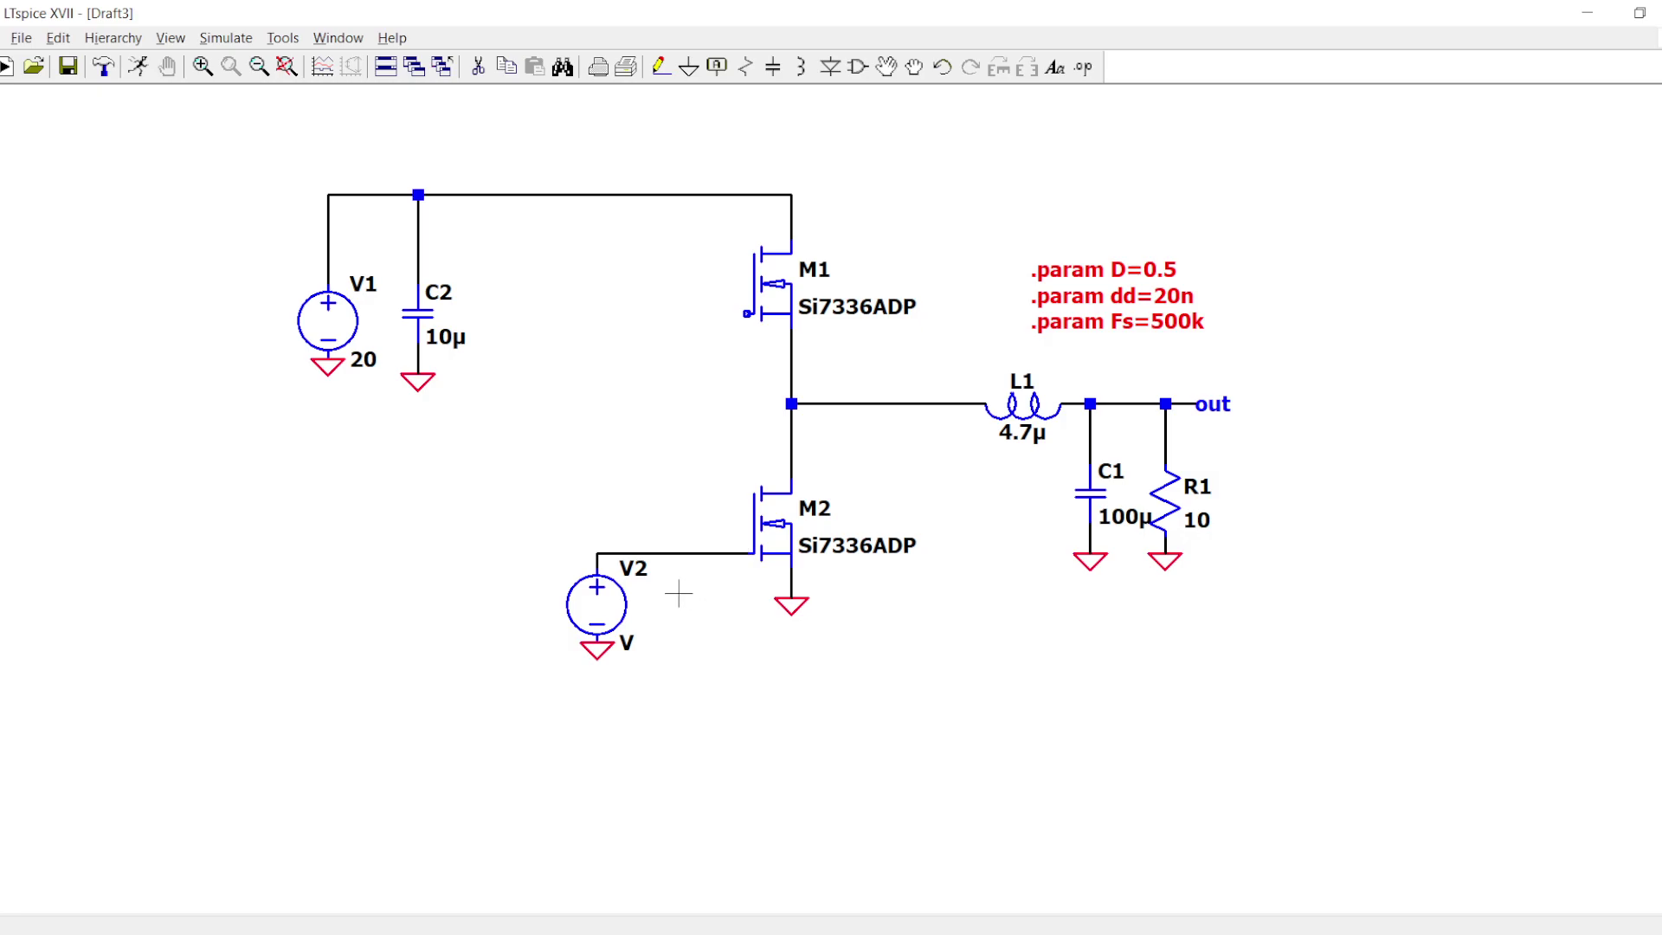
- Shift V2 and its ground farther from M2's gate with the wire still attached
{"action": "key", "text": "F8"}
{"action": "left_click_drag", "start_coordinate": [671, 676], "coordinate": [550, 517]}
{"action": "left_click", "coordinate": [474, 518]}
{"action": "key", "text": "Escape"}
- Make V2 a PULSE source from 0 to 5 V with delay 0 and 10n rise and fall times
{"action": "right_click", "coordinate": [528, 610]}
{"action": "left_click", "coordinate": [1024, 513]}
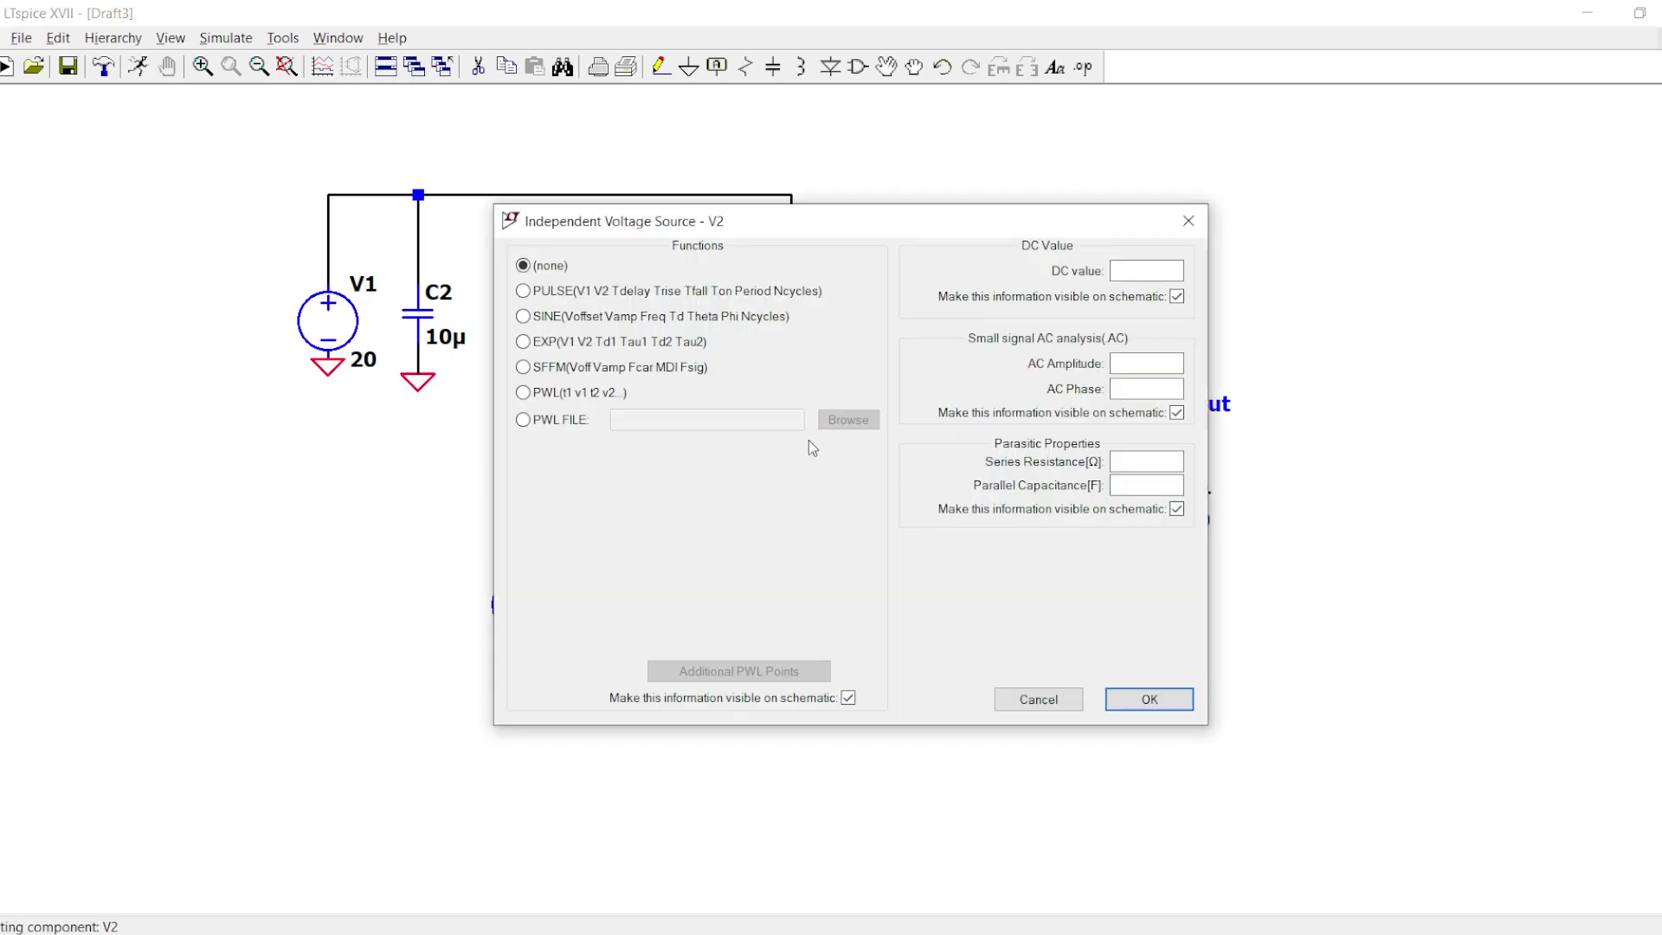
{"action": "left_click", "coordinate": [550, 299]}
{"action": "left_click", "coordinate": [780, 467]}
{"action": "type", "text": "0"}
{"action": "left_click", "coordinate": [817, 495]}
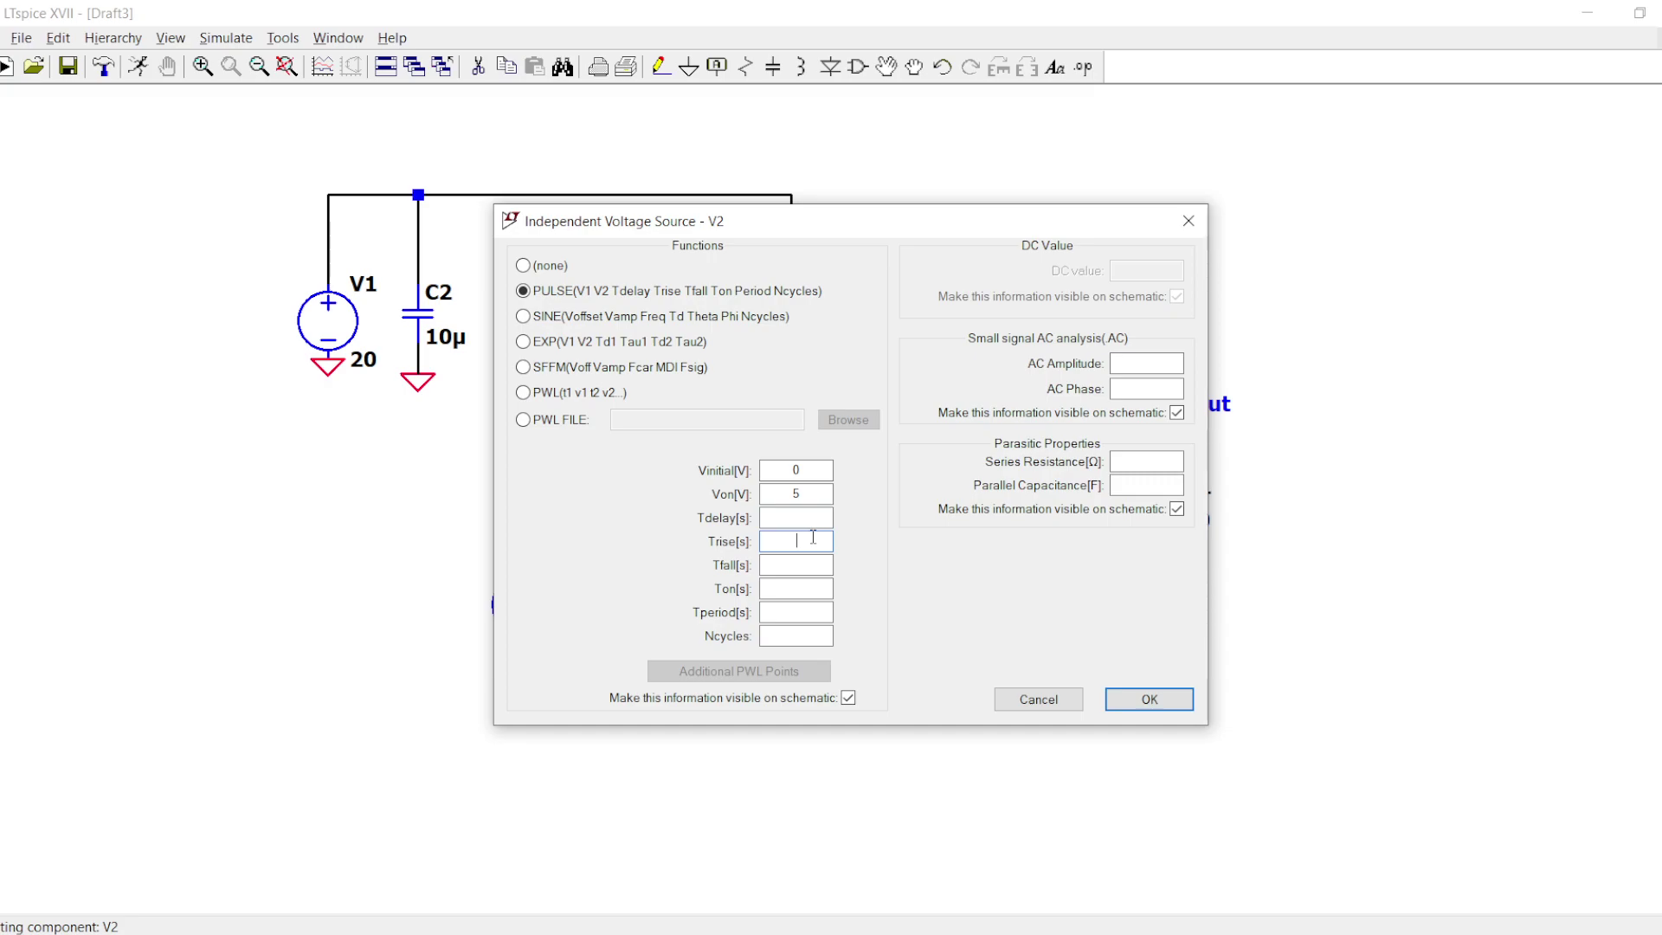
{"action": "type", "text": "10n"}
{"action": "left_click", "coordinate": [812, 564]}
- Set V2's on time to {D/Fs} and its period to {1/Fs}
{"action": "left_click", "coordinate": [812, 590]}
{"action": "type", "text": "{D/Fs}{1/Fs}"}
{"action": "key", "text": "BackSpace"}
{"action": "type", "text": "}"}
{"action": "key", "text": "Return"}
- Delete the wire between V2 and M2's gate along with V2's ground symbol
{"action": "key", "text": "F5"}
{"action": "left_click", "coordinate": [680, 554]}
{"action": "left_click", "coordinate": [526, 652]}
{"action": "key", "text": "Escape"}
- Move V2 up beside M1, its positive terminal level with M1's gate
{"action": "key", "text": "F7"}
{"action": "left_click_drag", "start_coordinate": [462, 542], "coordinate": [573, 667]}
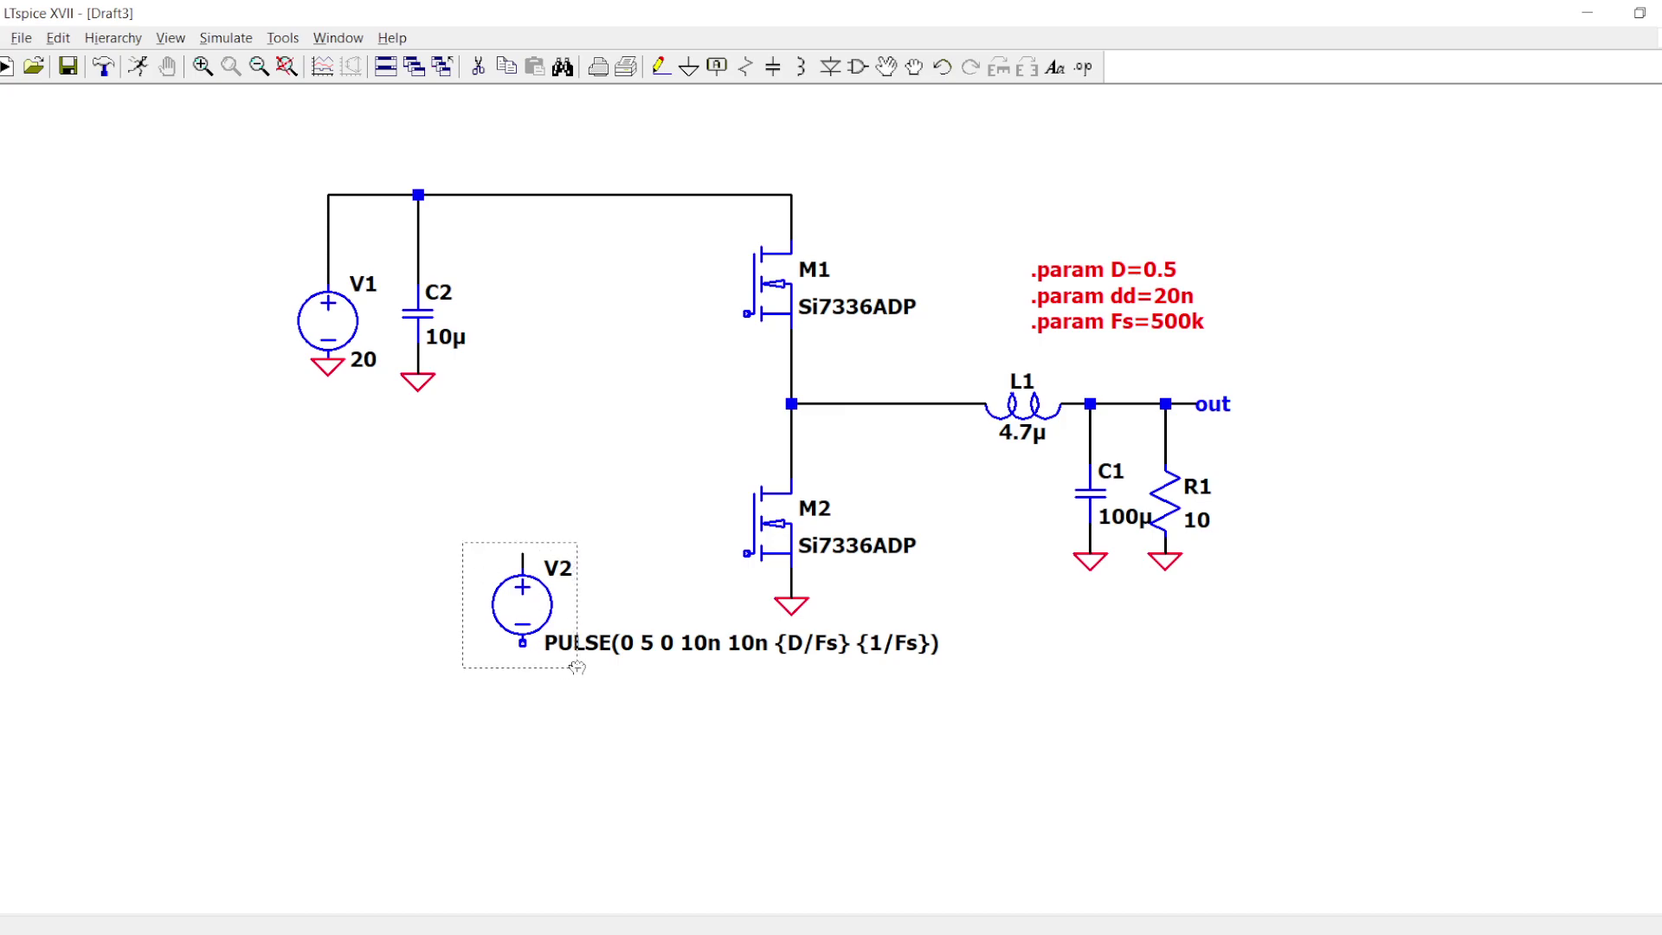
{"action": "left_click", "coordinate": [617, 427]}
{"action": "key", "text": "Escape"}
- Wire V2's negative terminal to the switch node between the transistors and its positive terminal to M1's gate
{"action": "key", "text": "F3"}
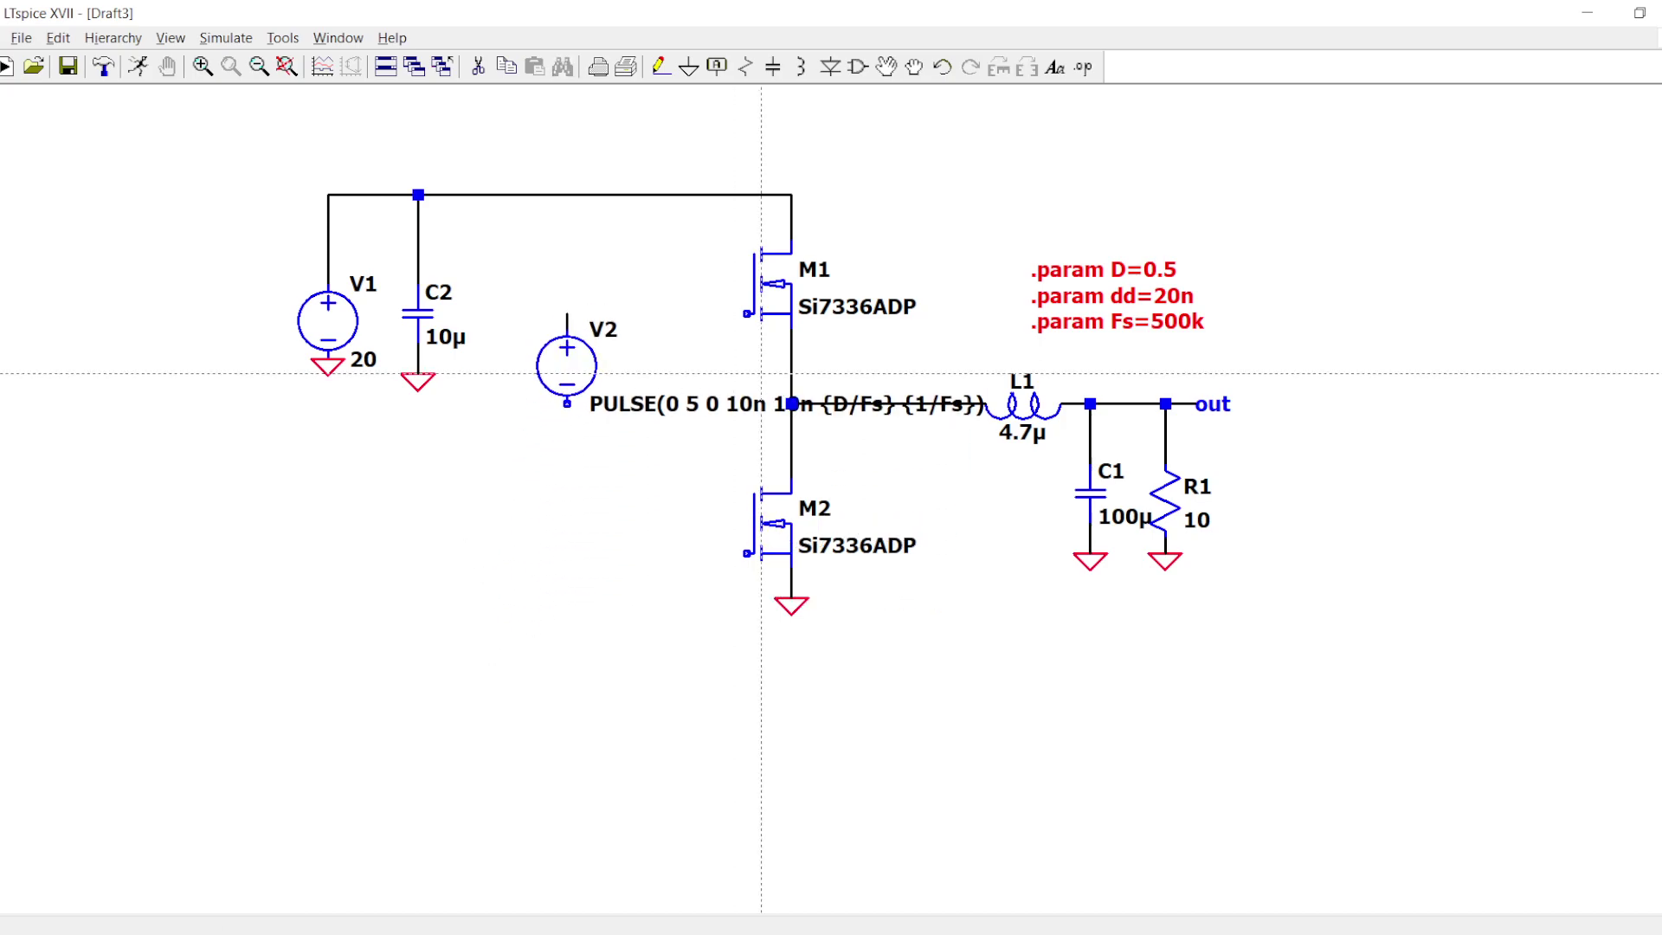
{"action": "left_click", "coordinate": [791, 403]}
{"action": "left_click", "coordinate": [567, 404]}
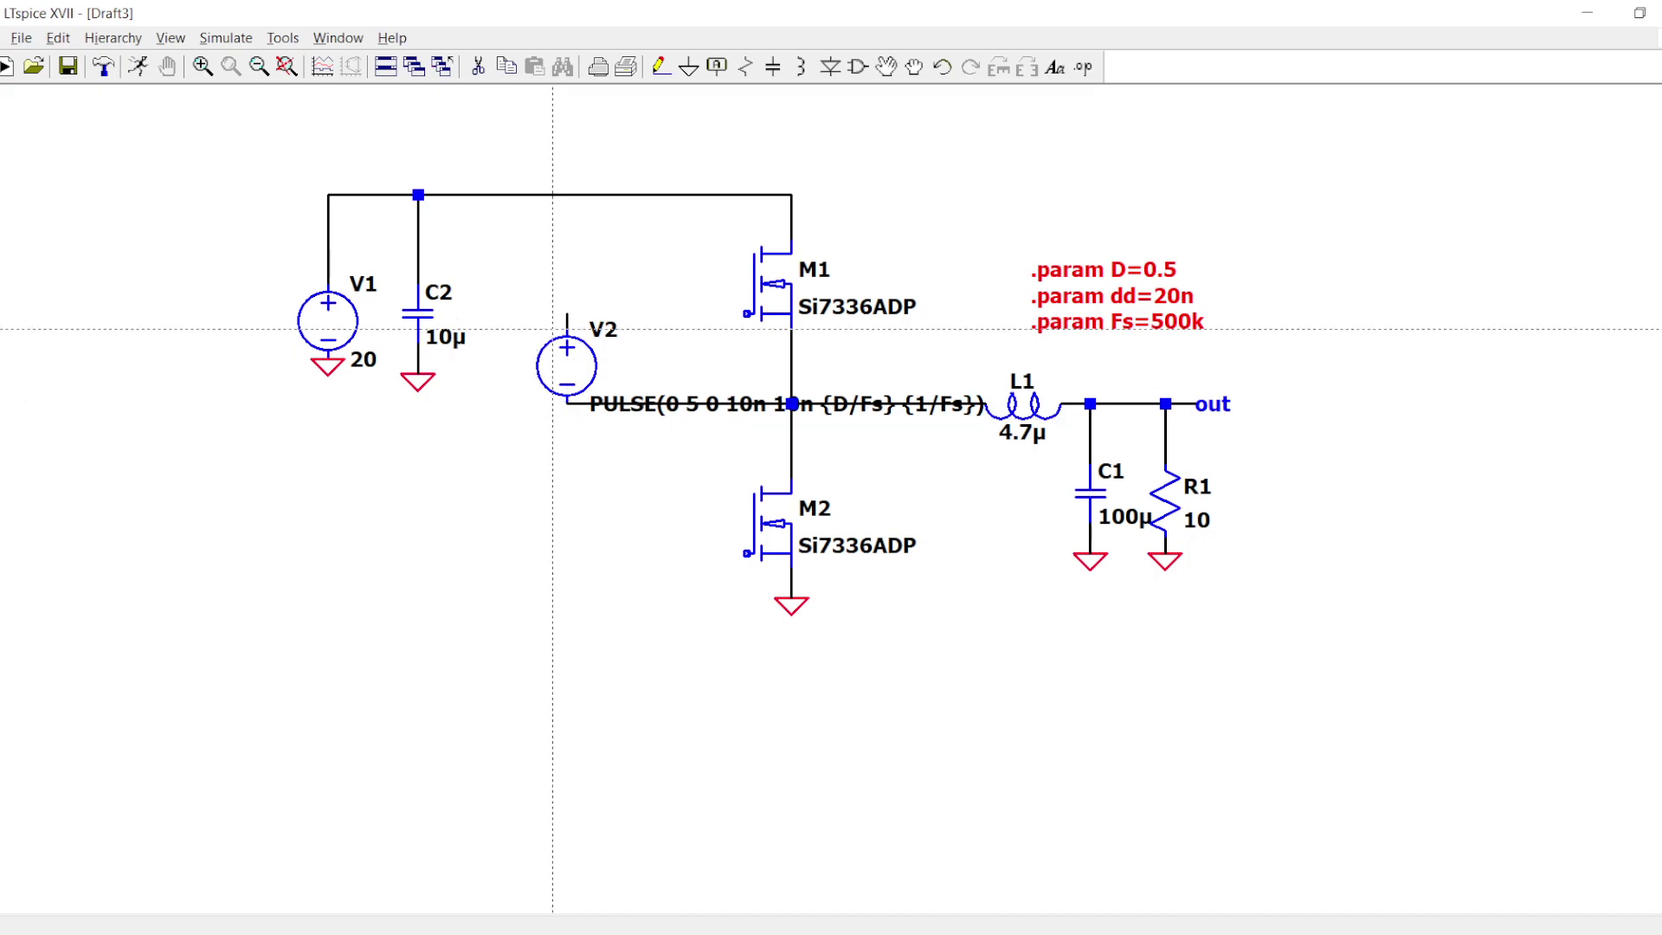
{"action": "left_click", "coordinate": [567, 313]}
{"action": "left_click", "coordinate": [732, 313]}
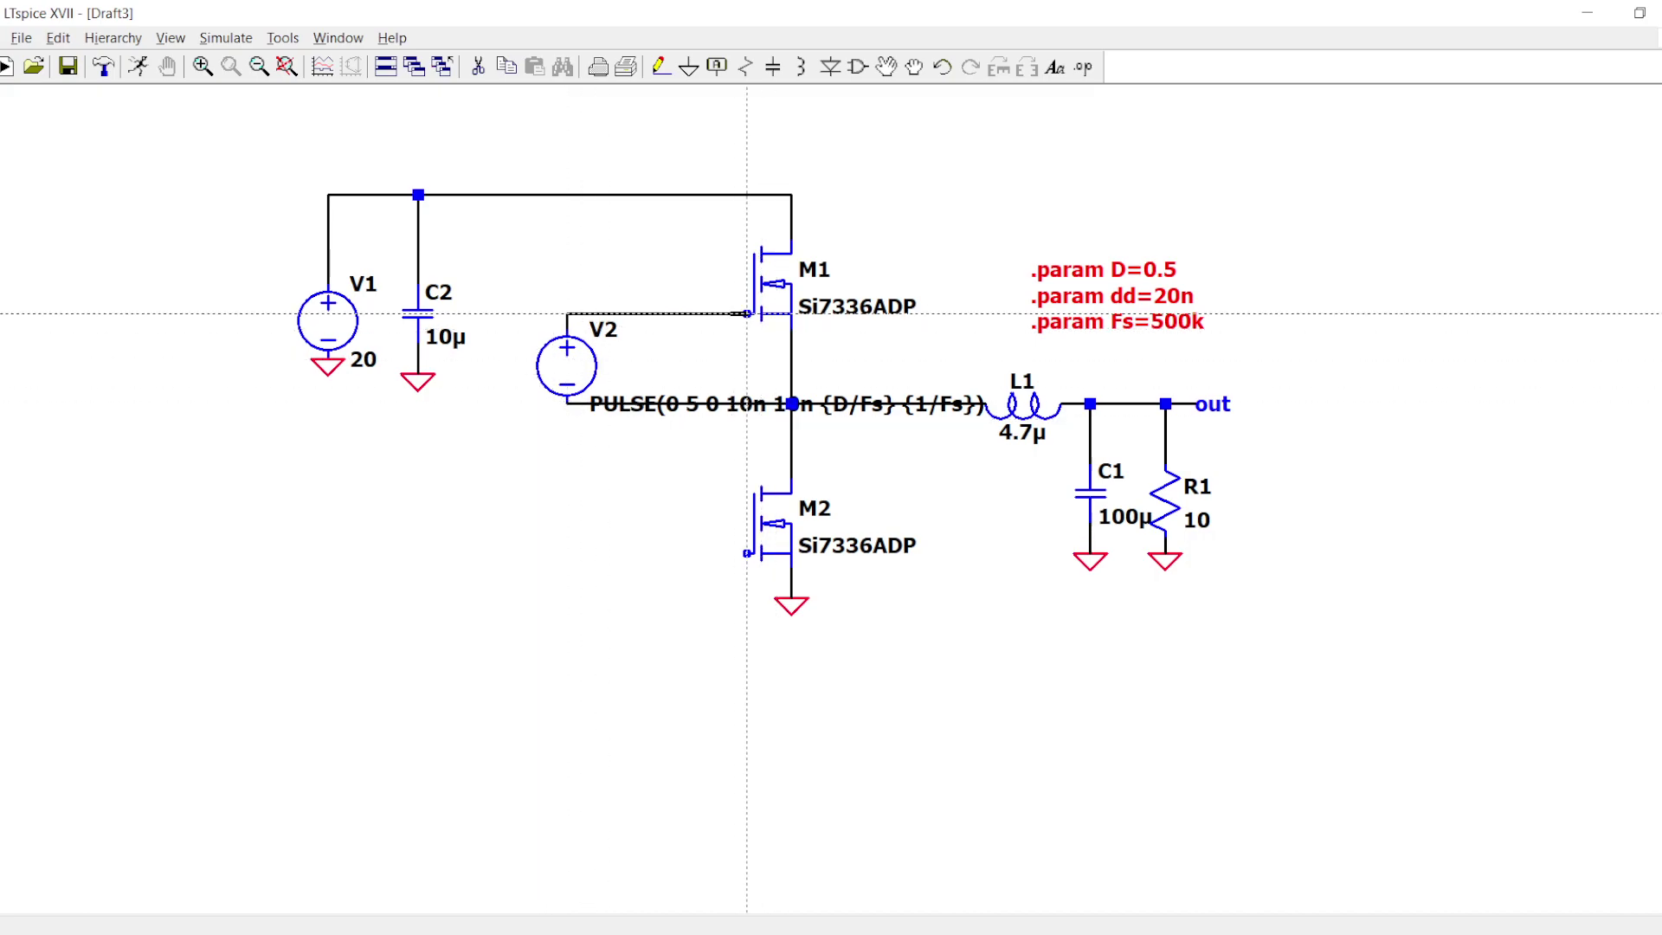
{"action": "key", "text": "F3"}
{"action": "left_click", "coordinate": [731, 313]}
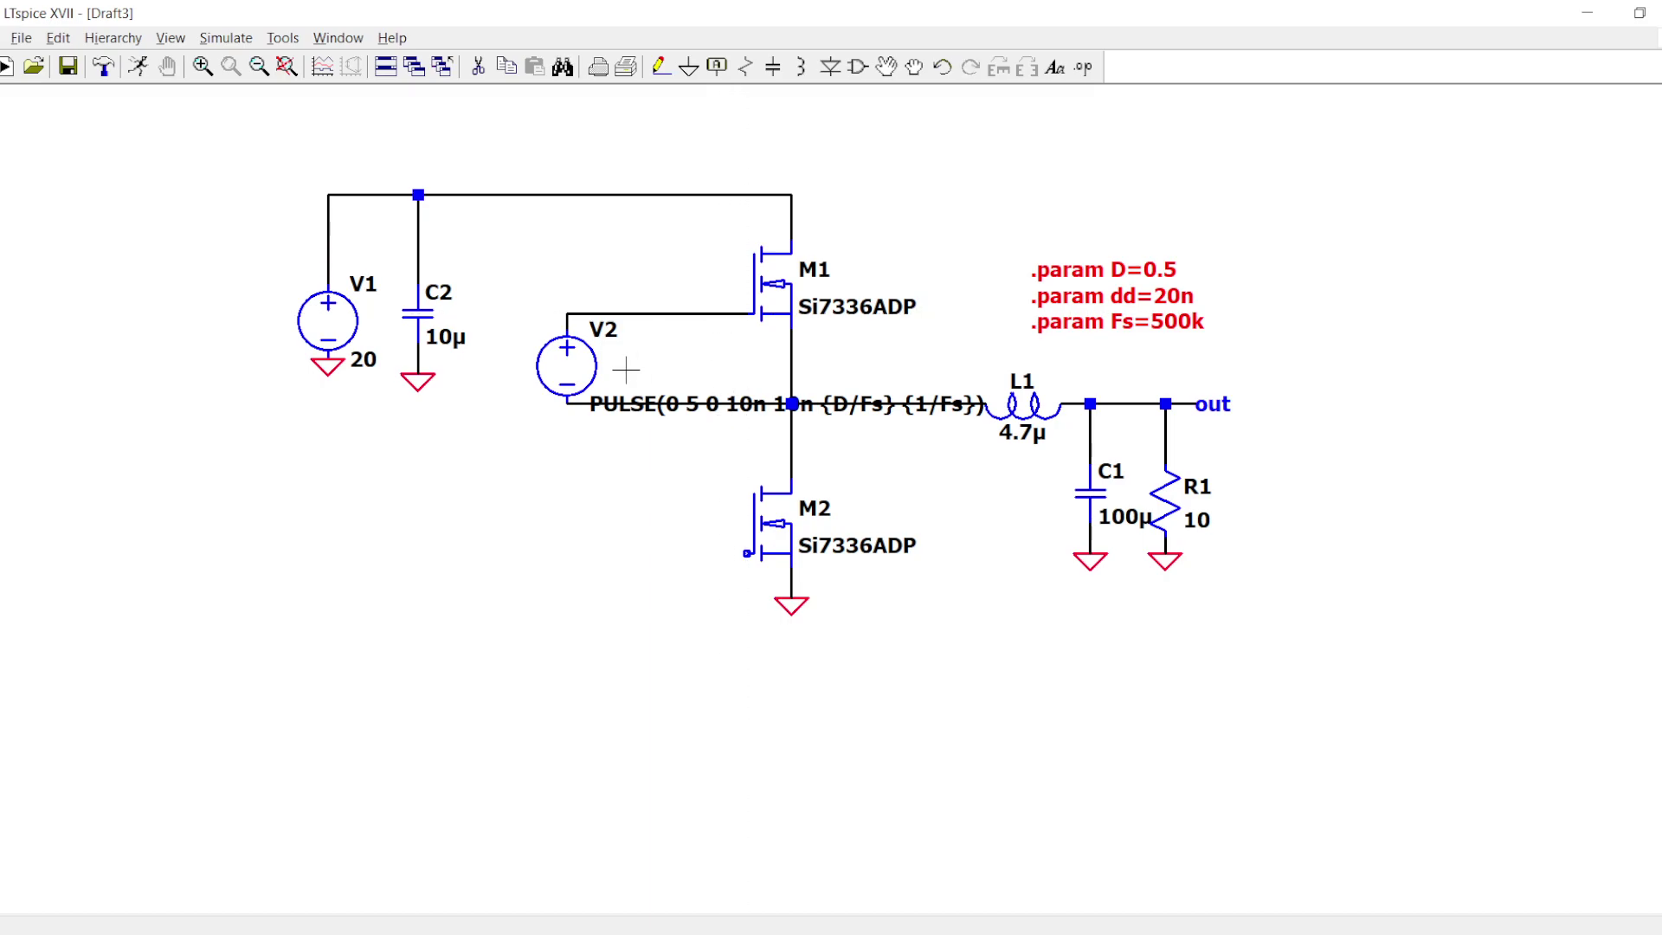
- Subtract the dead time from V2's on time, making it {D/Fs-dd}
{"action": "right_click", "coordinate": [578, 368]}
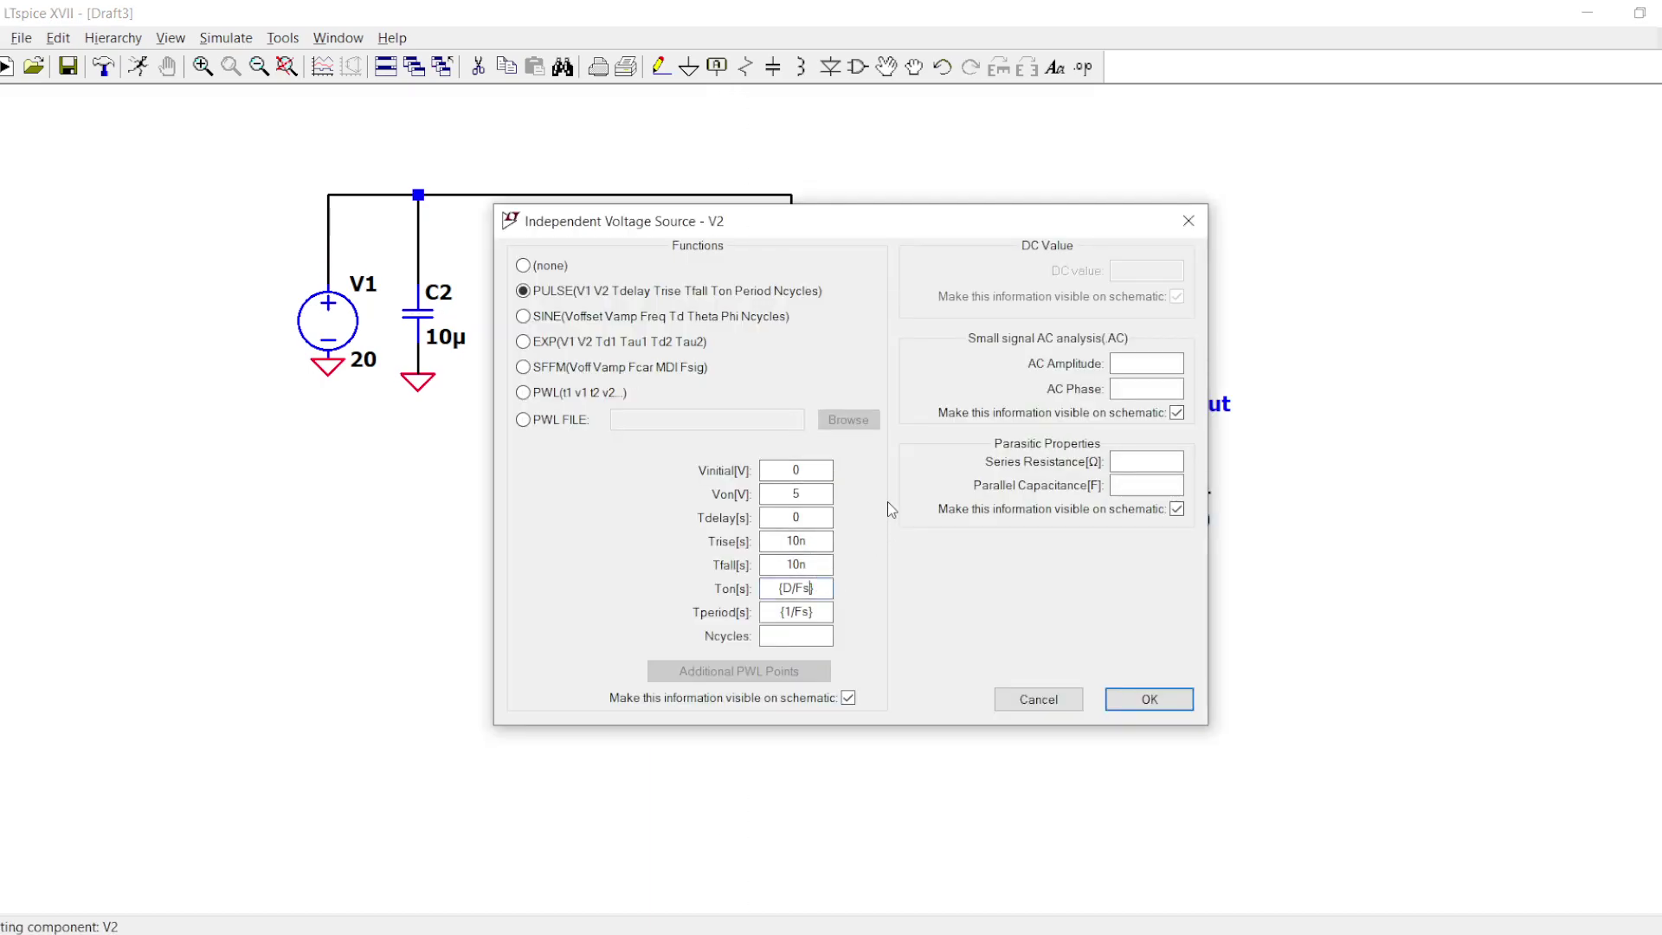
{"action": "type", "text": "-dd"}
{"action": "left_click", "coordinate": [1134, 699]}
- Copy V2 down beside M2, wire the copy to M2's gate and ground its negative terminal
{"action": "left_click", "coordinate": [571, 367]}
{"action": "left_click", "coordinate": [571, 606]}
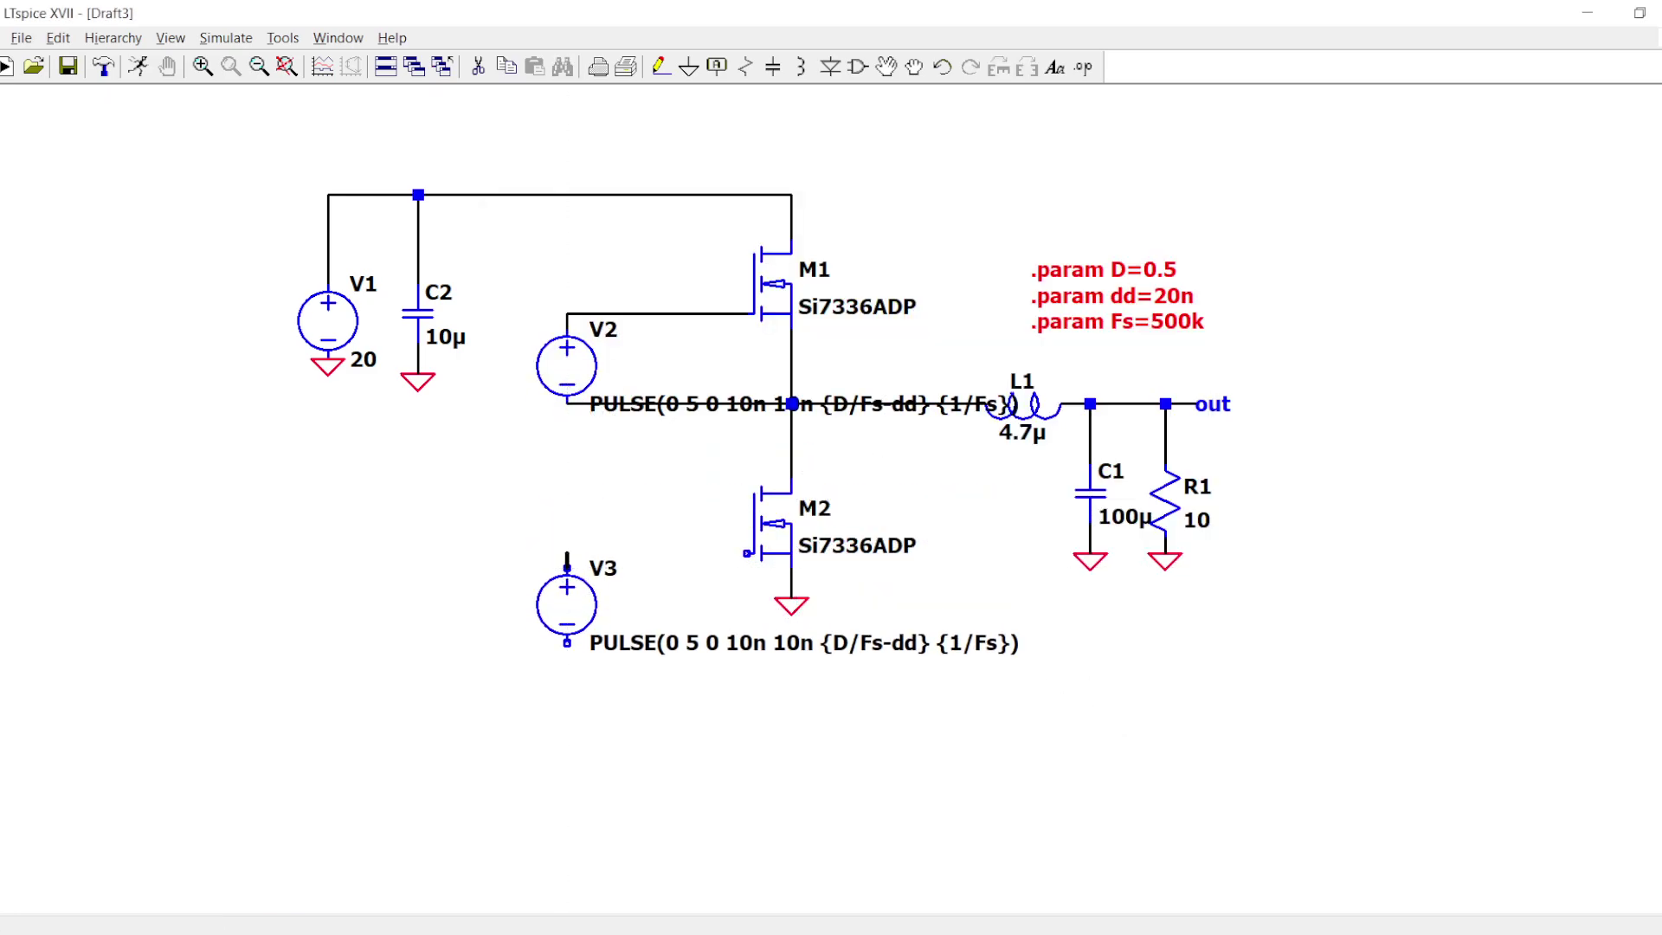
{"action": "left_click", "coordinate": [753, 552]}
{"action": "key", "text": "g"}
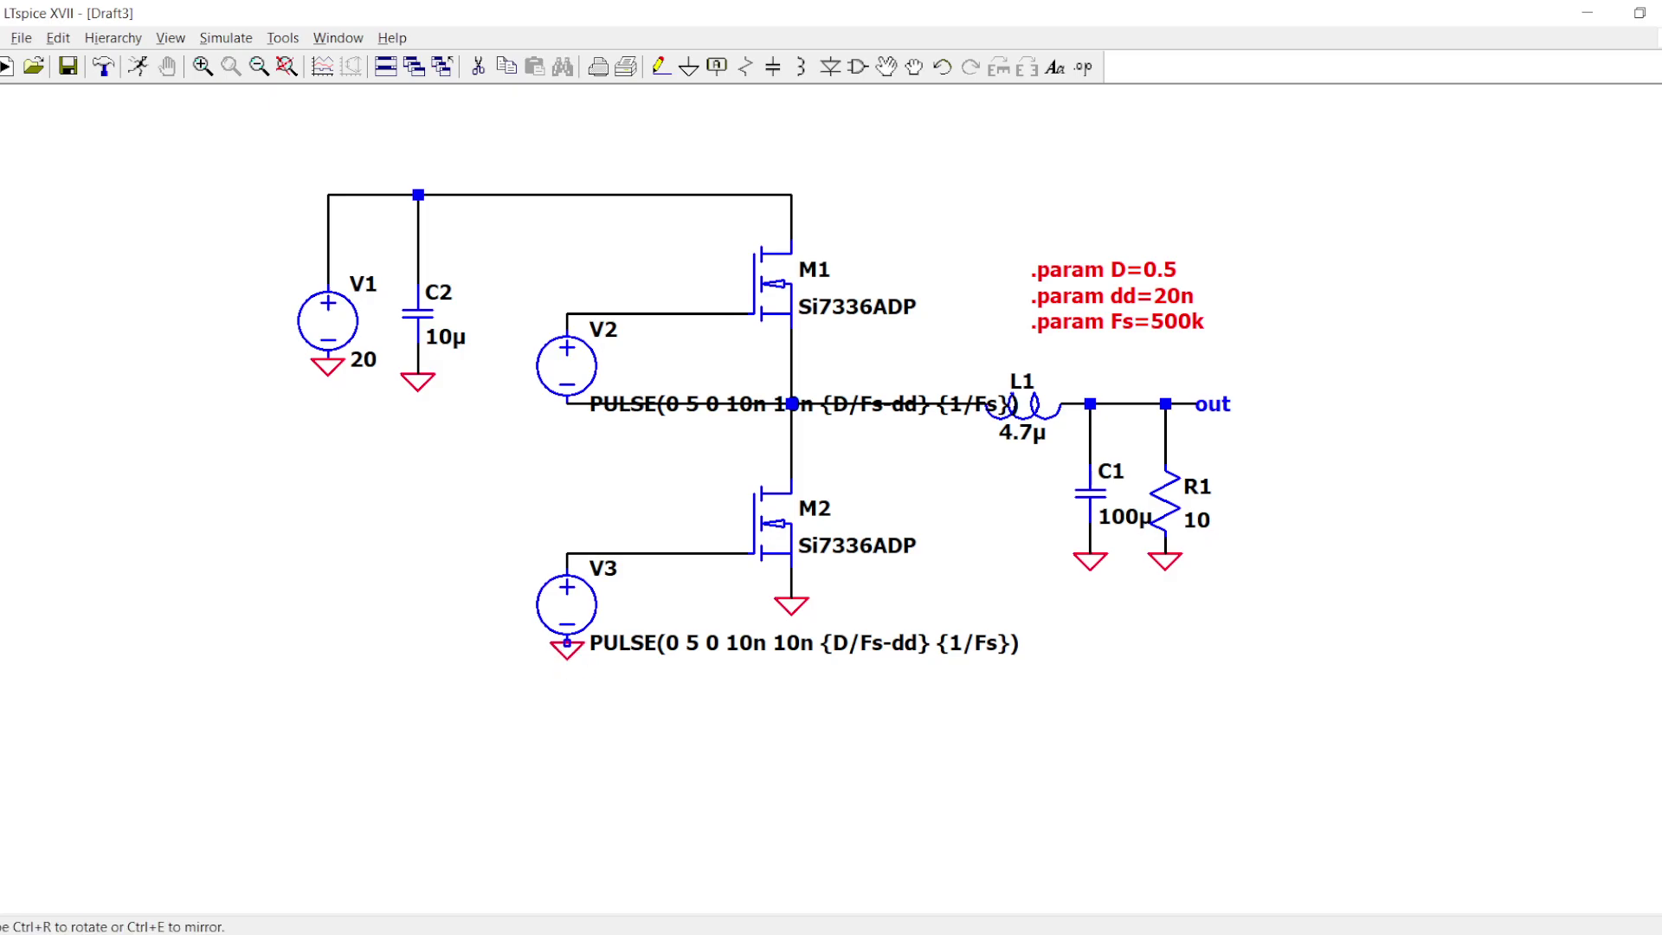
{"action": "left_click", "coordinate": [567, 642]}
{"action": "key", "text": "Escape"}
- Set V3's on time to {(1-D)/Fs-dd}
{"action": "right_click", "coordinate": [568, 608]}
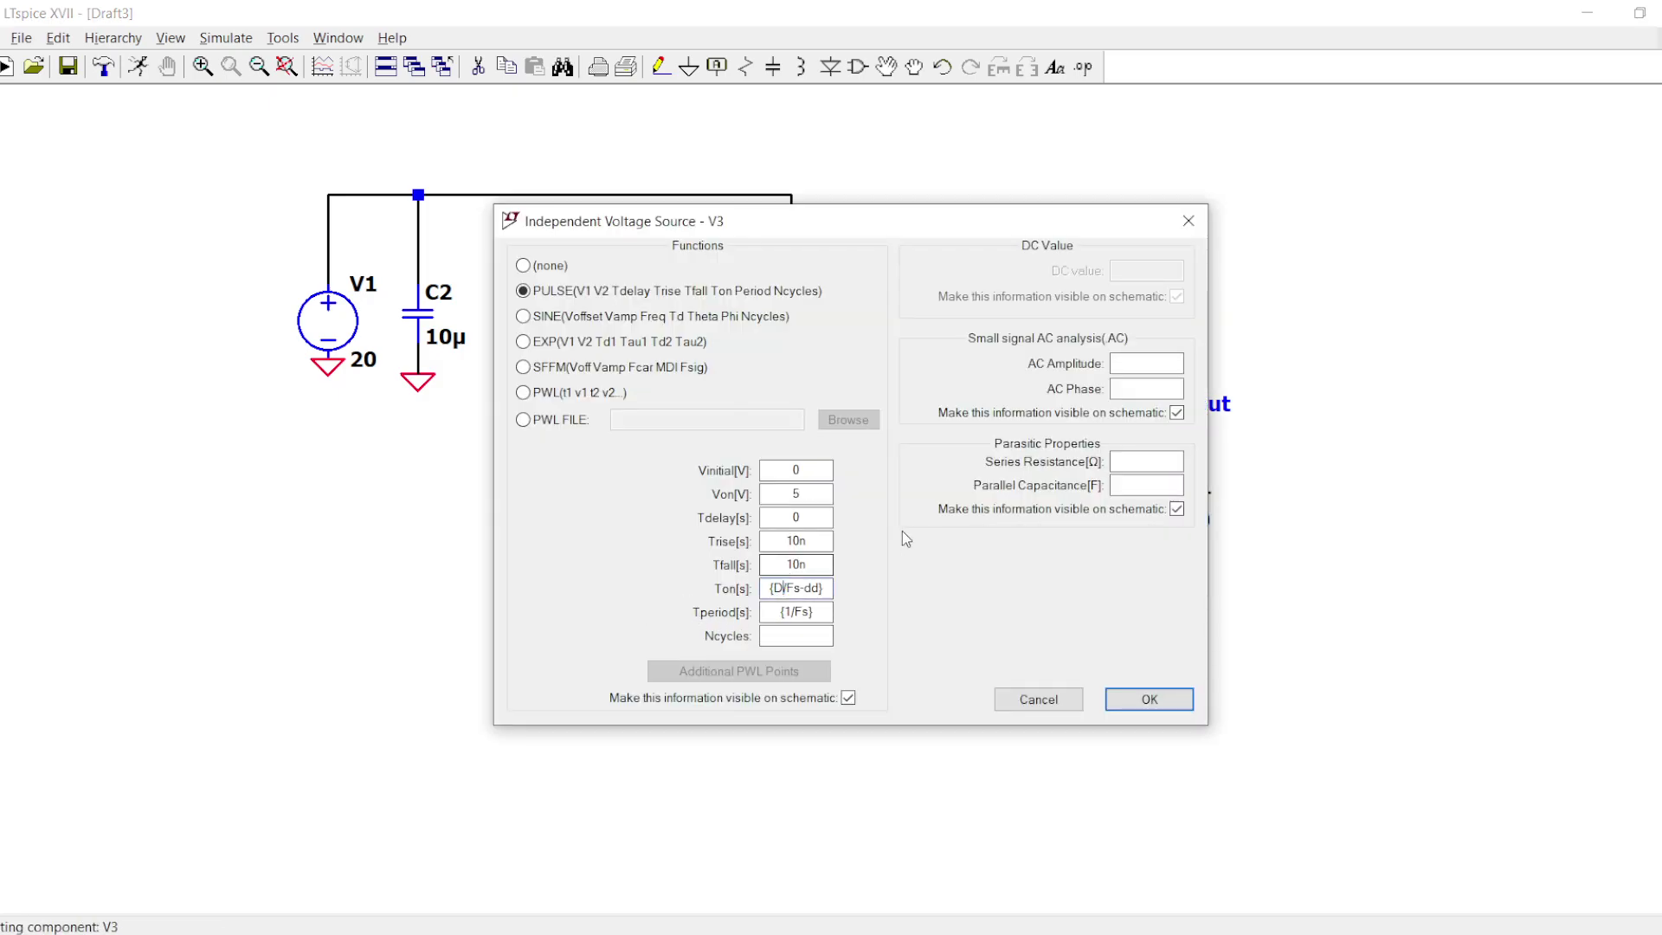
{"action": "key", "text": "Left"}
{"action": "type", "text": "(1-"}
{"action": "key", "text": "Right"}
{"action": "type", "text": ")"}
{"action": "key", "text": "Return"}
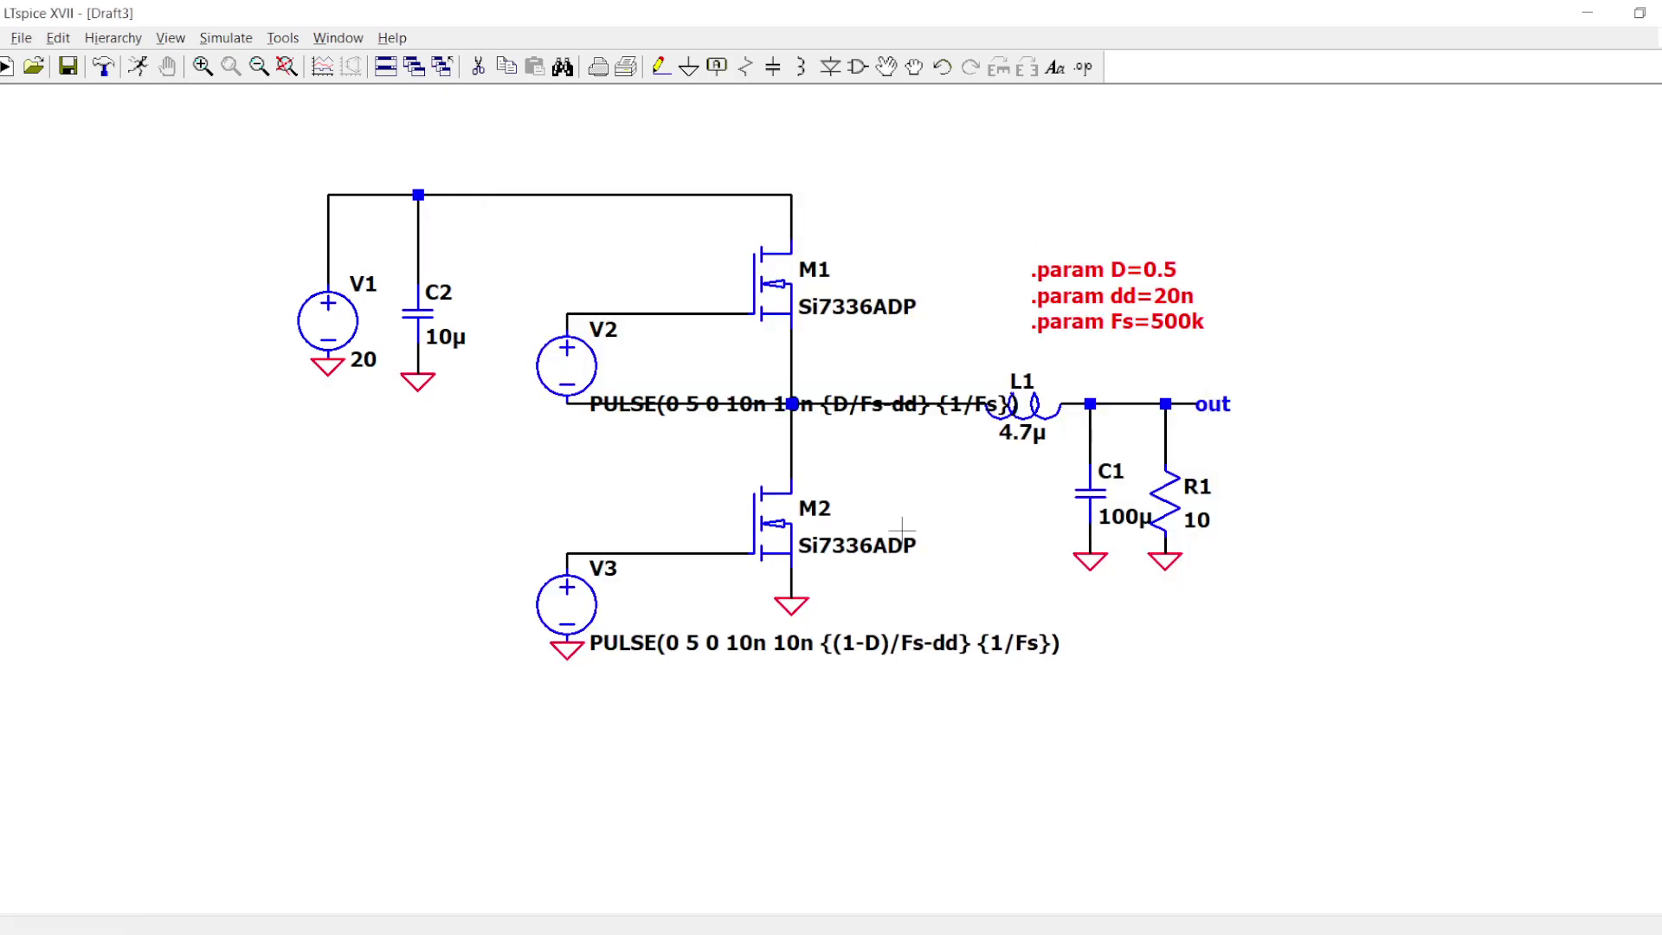
- Set V3's pulse delay to {D/Fs}
{"action": "right_click", "coordinate": [578, 610]}
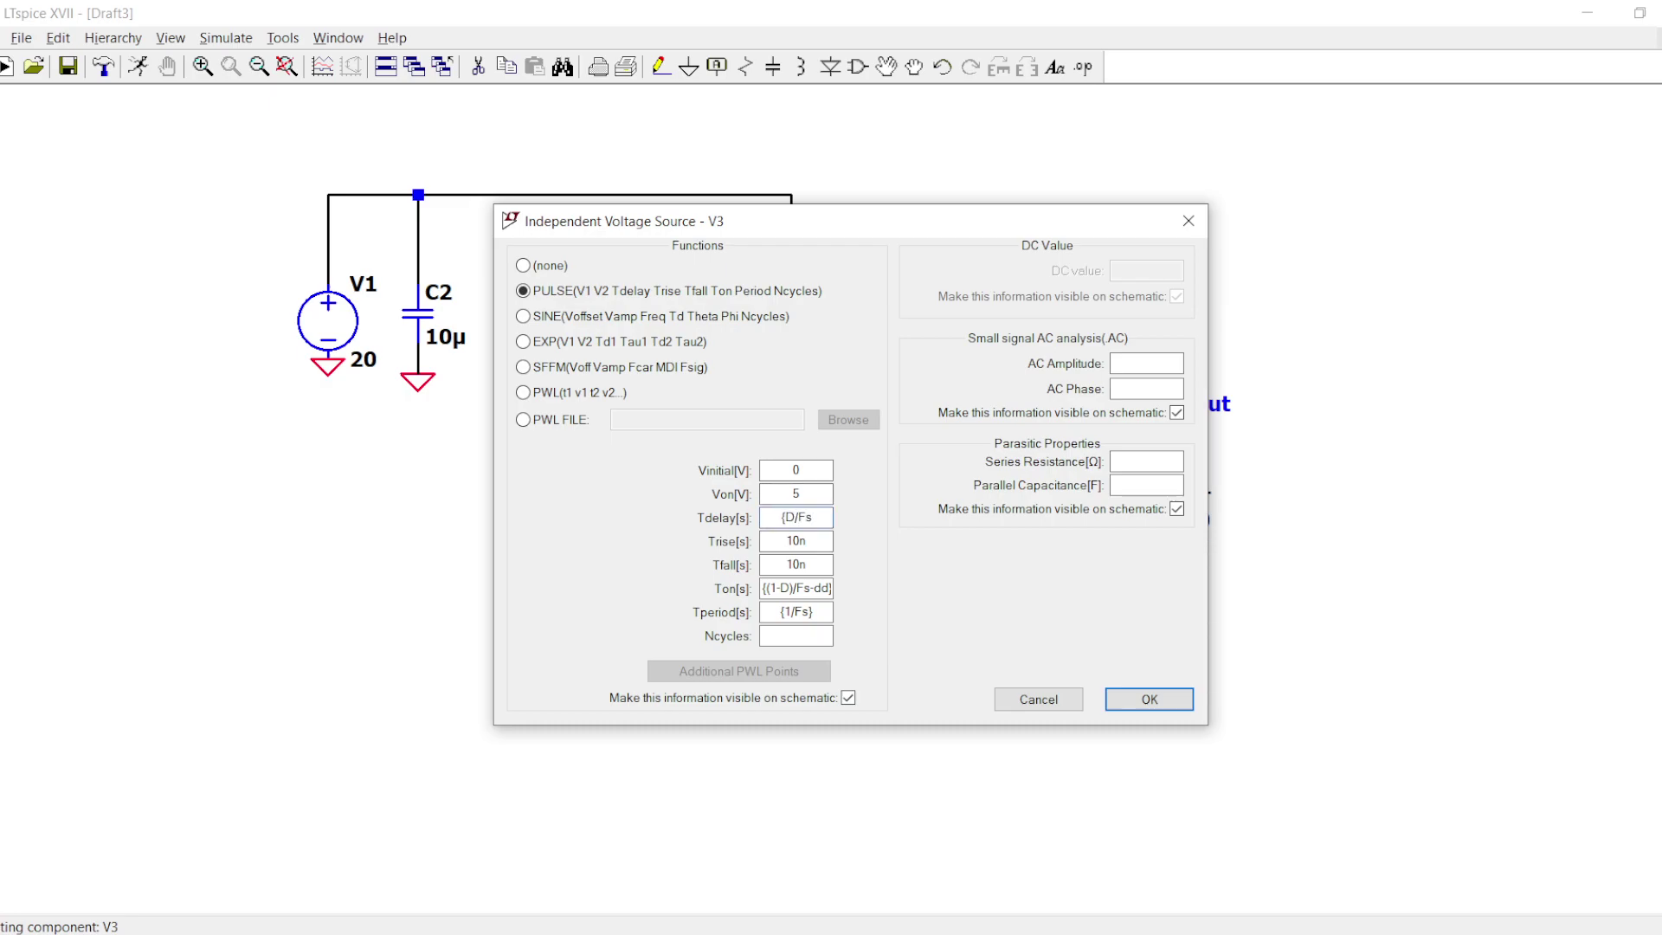
{"action": "type", "text": "}"}
{"action": "key", "text": "Return"}
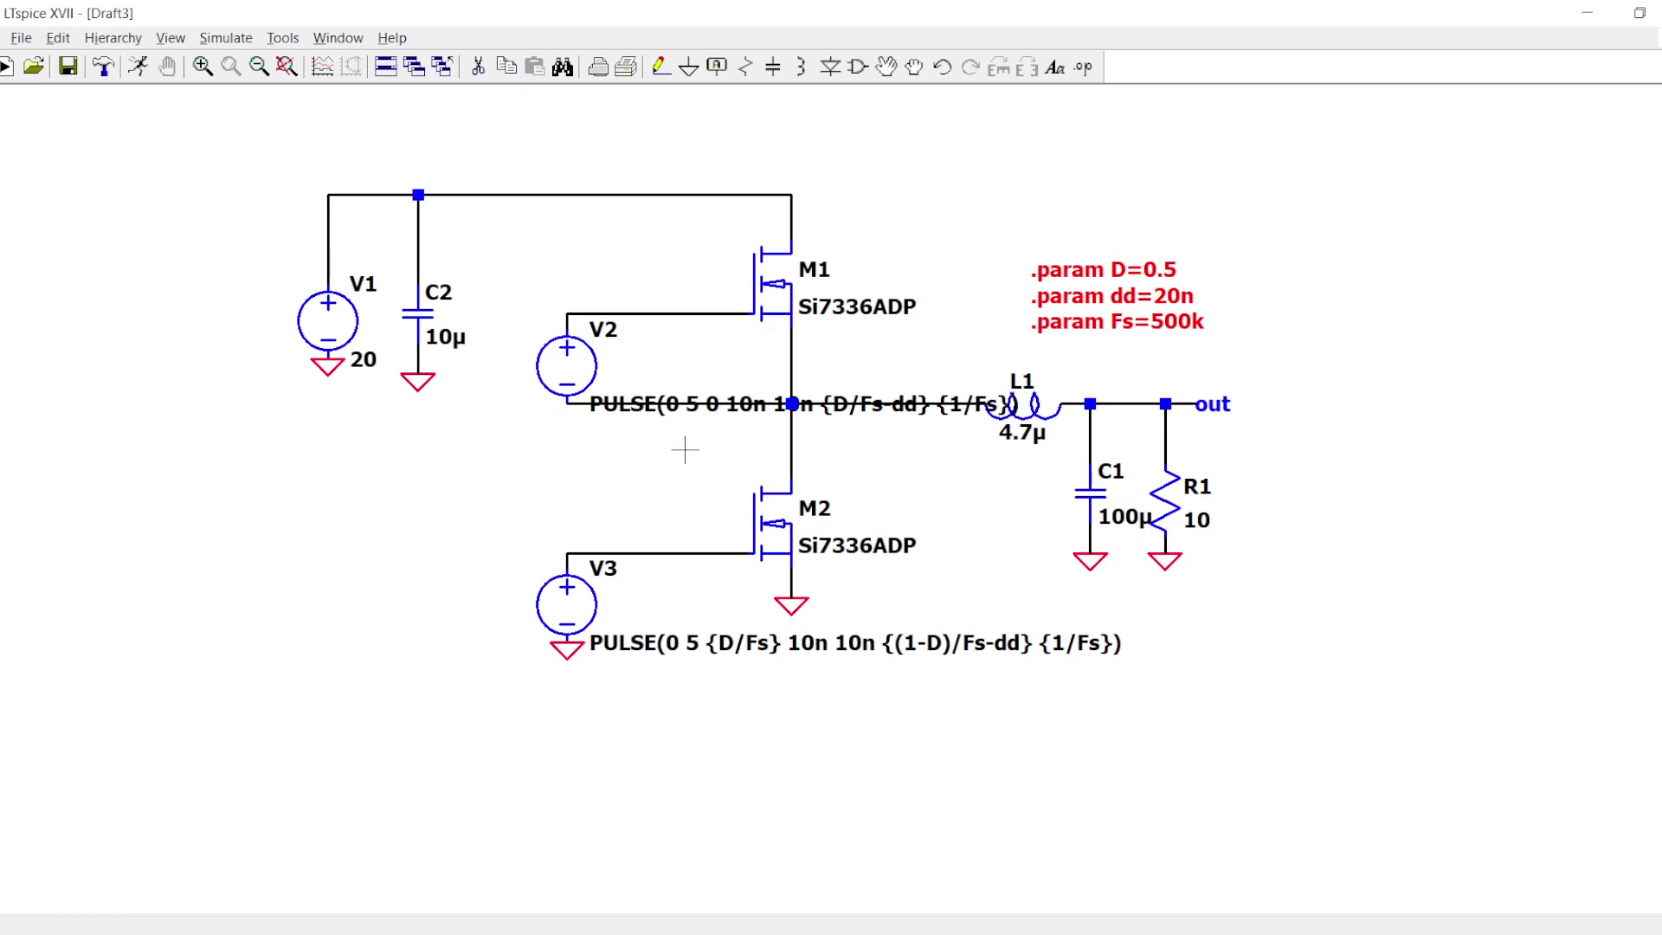
- Move V2's PULSE text below the switch-node wire so it clears the wiring and L1
{"action": "left_click", "coordinate": [674, 403]}
{"action": "left_click", "coordinate": [416, 433]}
{"action": "key", "text": "Escape"}
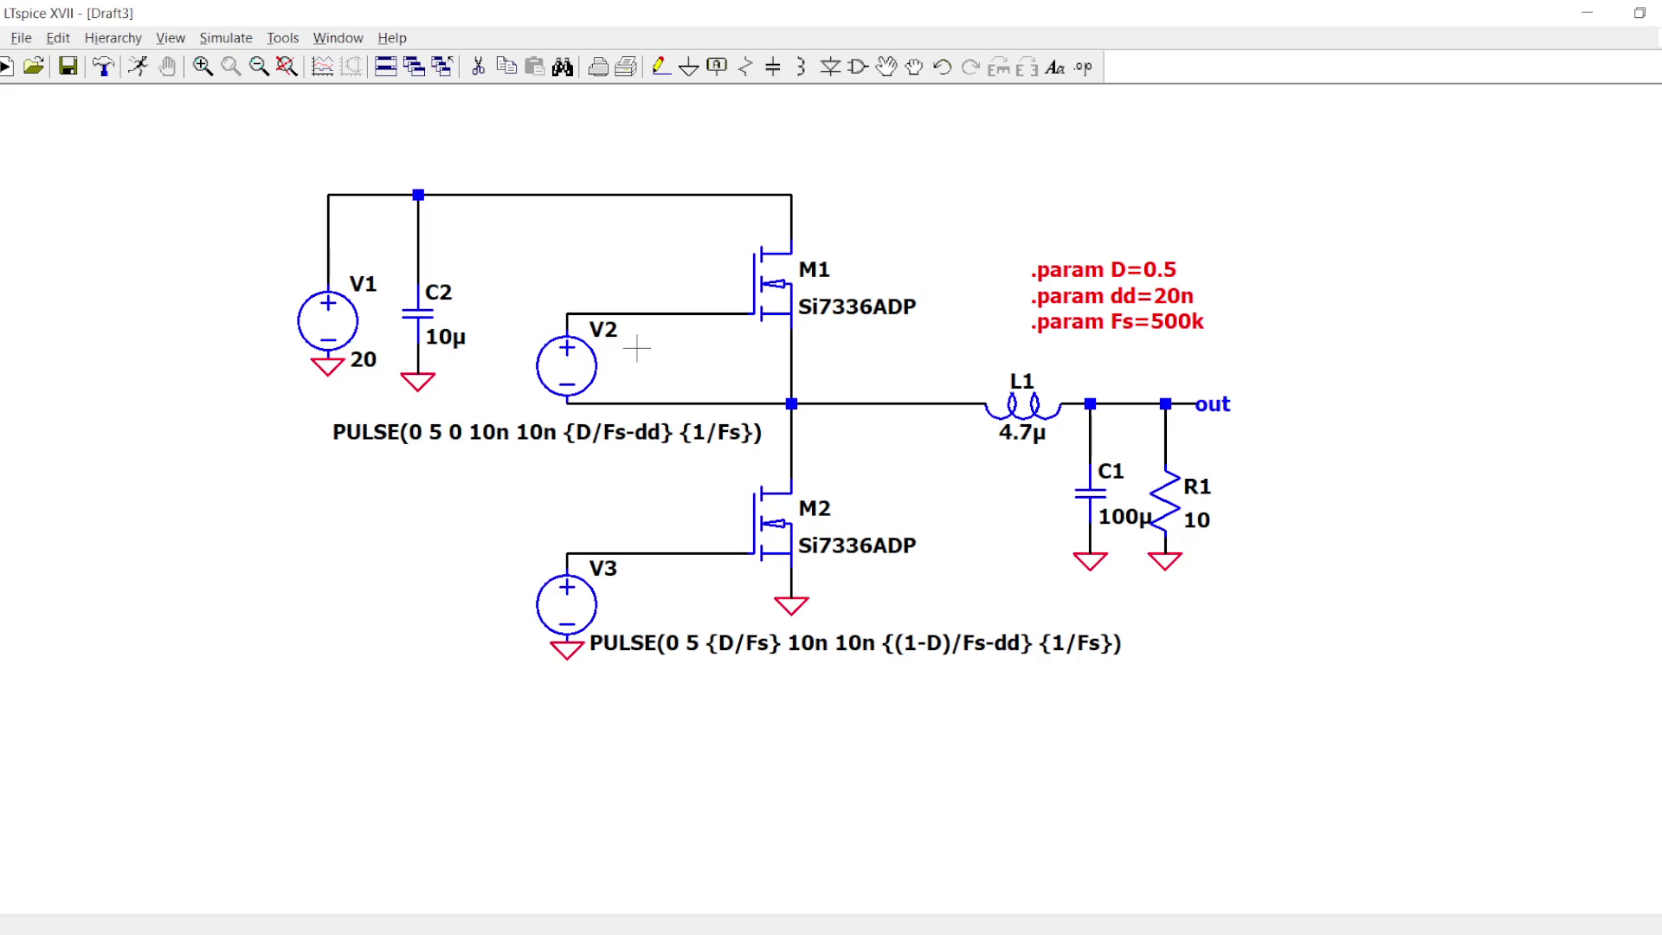
- Rename the output net label to out1
{"action": "right_click", "coordinate": [1215, 404]}
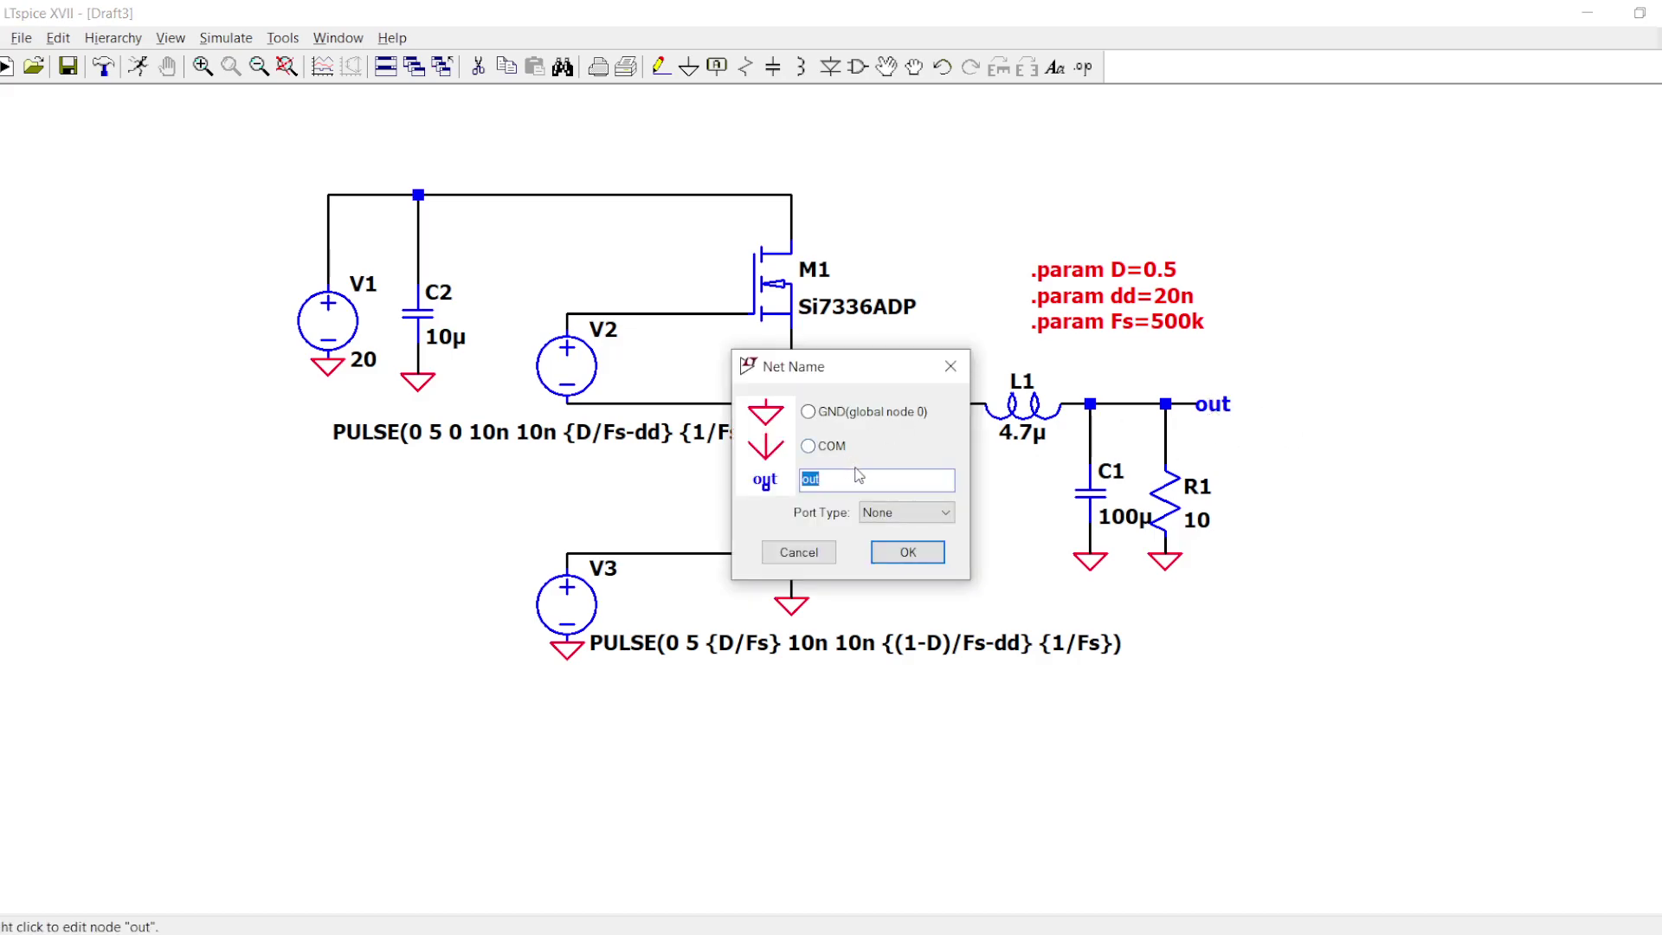
{"action": "type", "text": "1"}
{"action": "key", "text": "Return"}
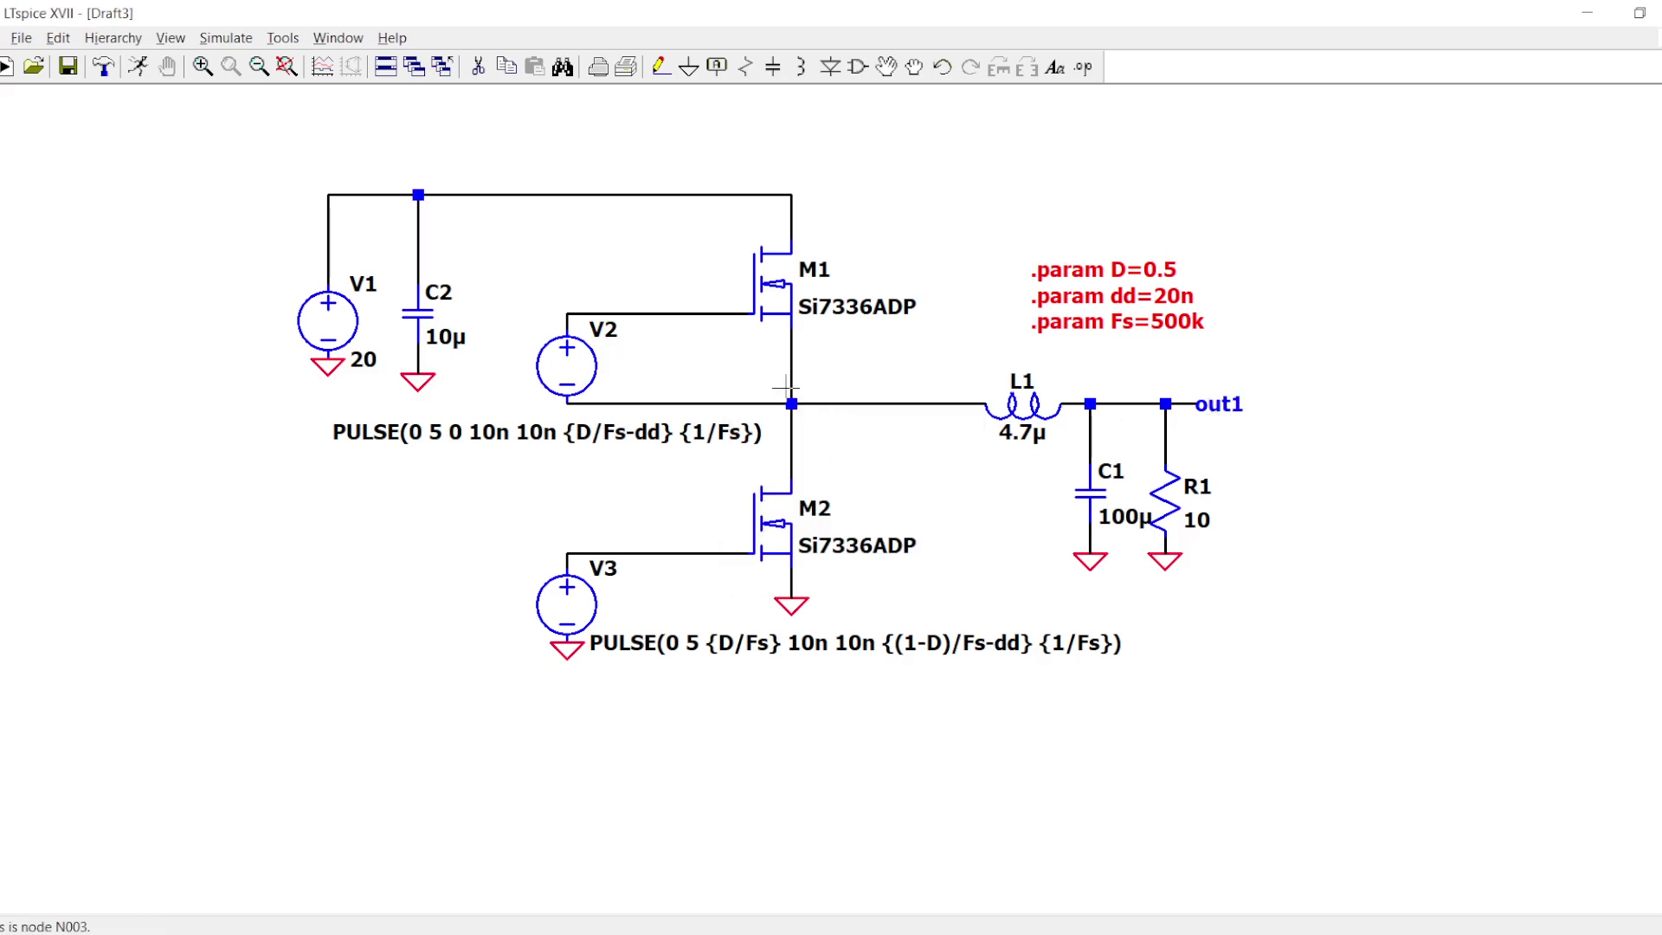
- Run a transient simulation with a stop time of 2m and plot the out1 voltage
{"action": "left_click", "coordinate": [138, 67]}
{"action": "type", "text": "2"}
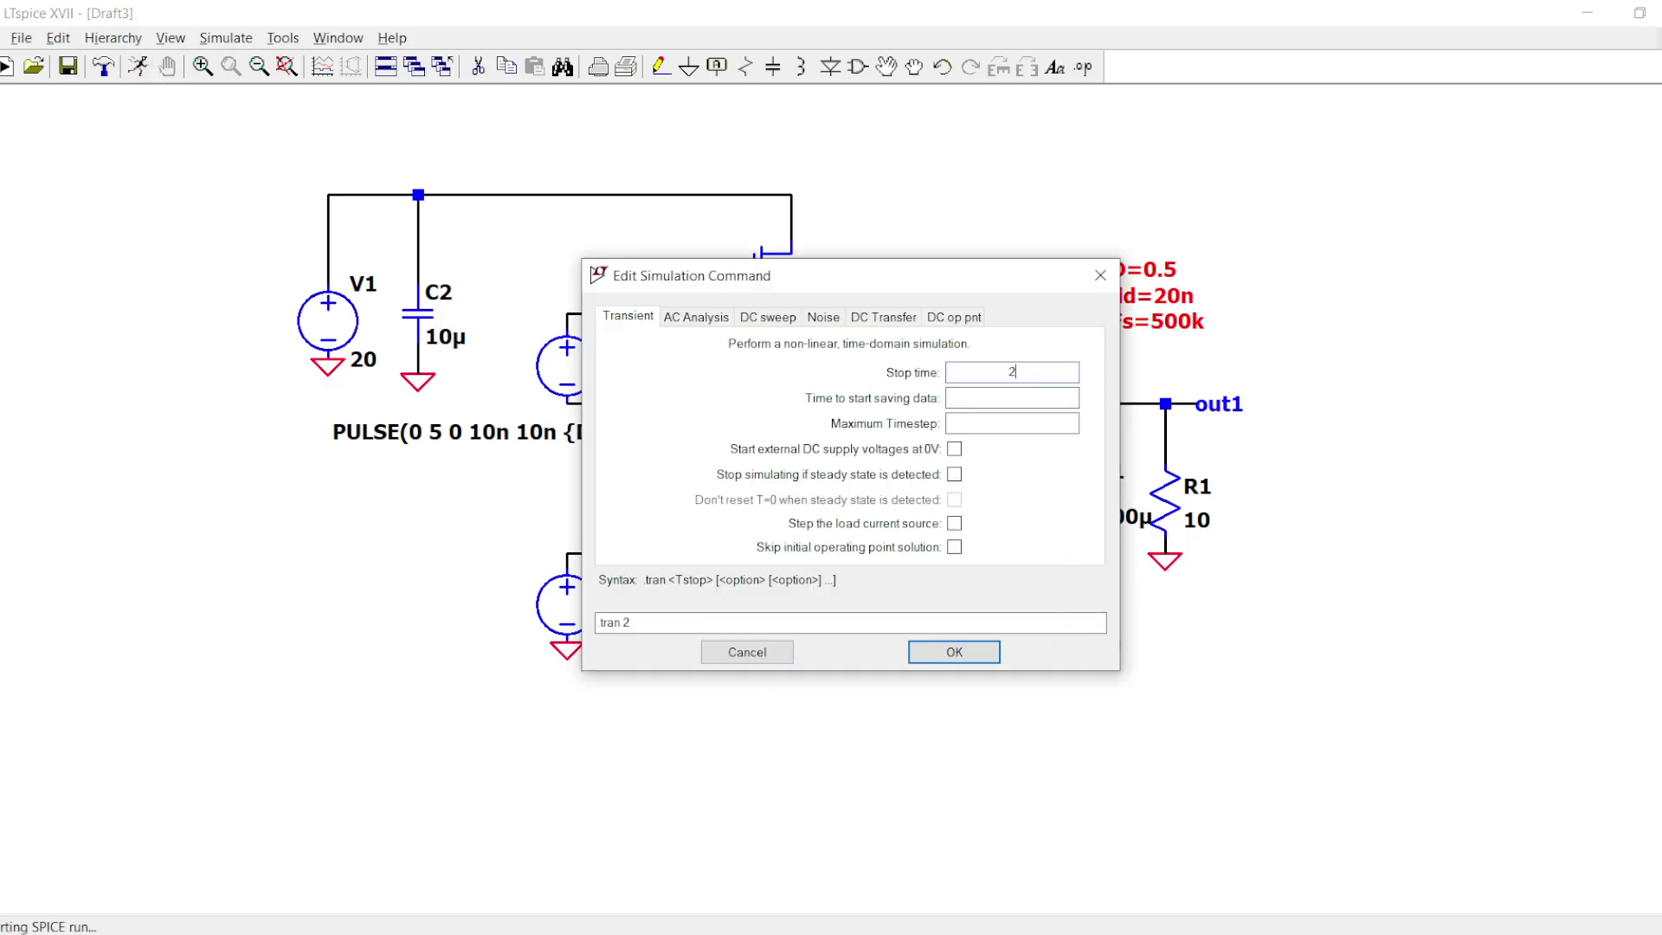
{"action": "type", "text": "m"}
{"action": "key", "text": "Return"}
{"action": "left_click", "coordinate": [321, 666]}
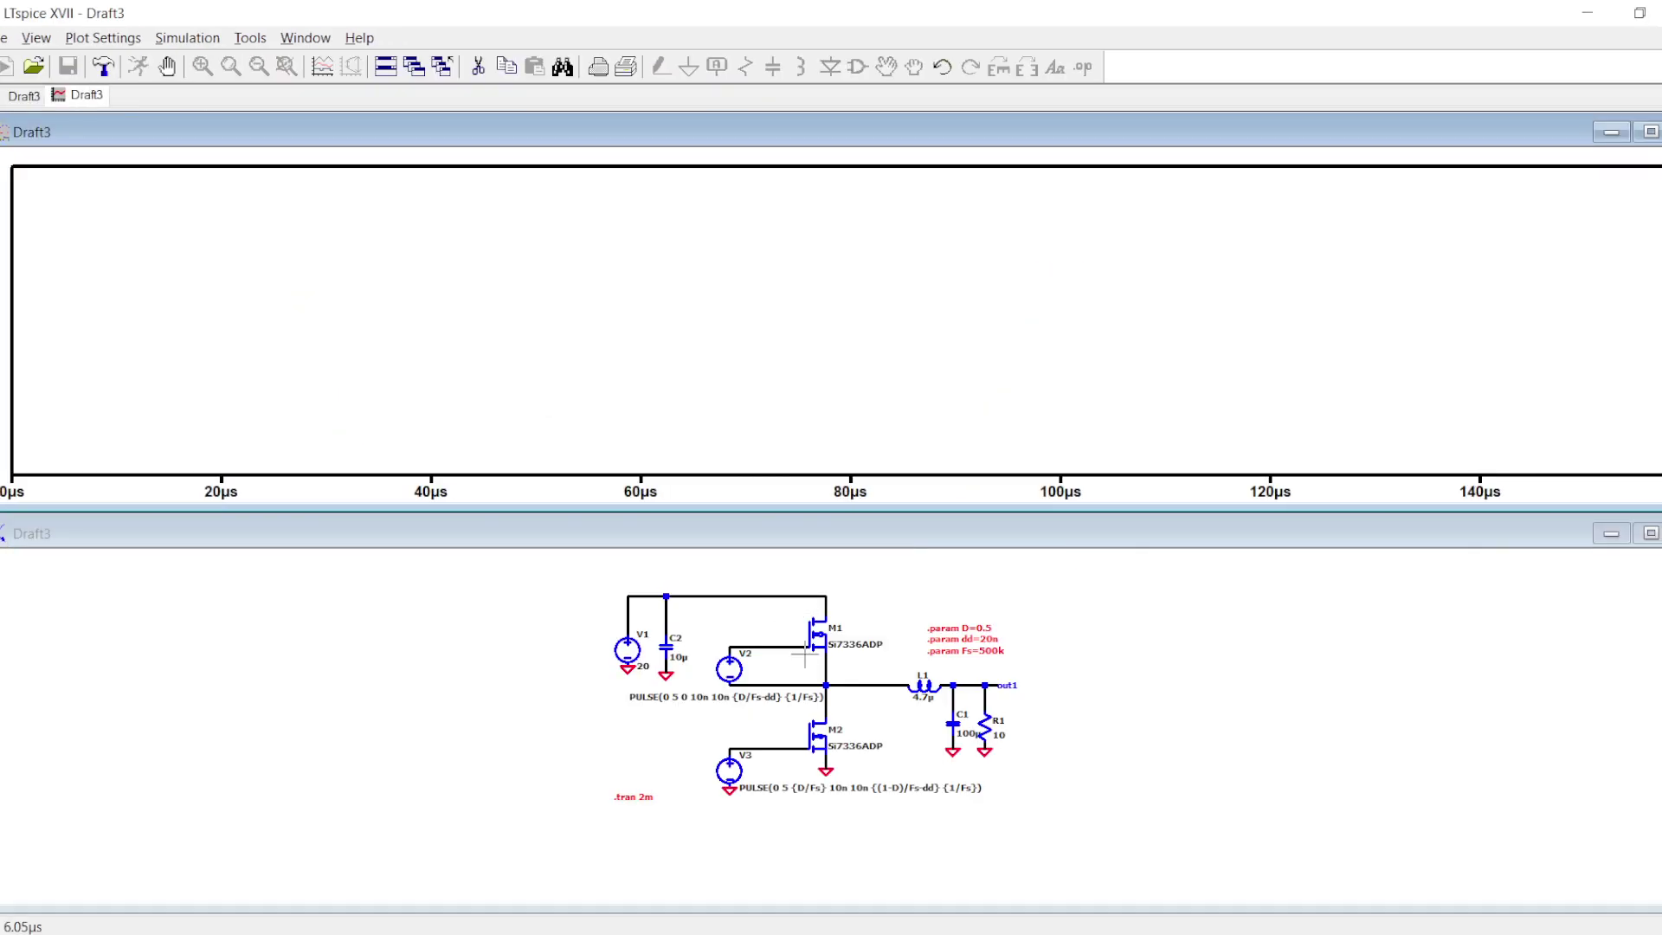
{"action": "left_click", "coordinate": [953, 685]}
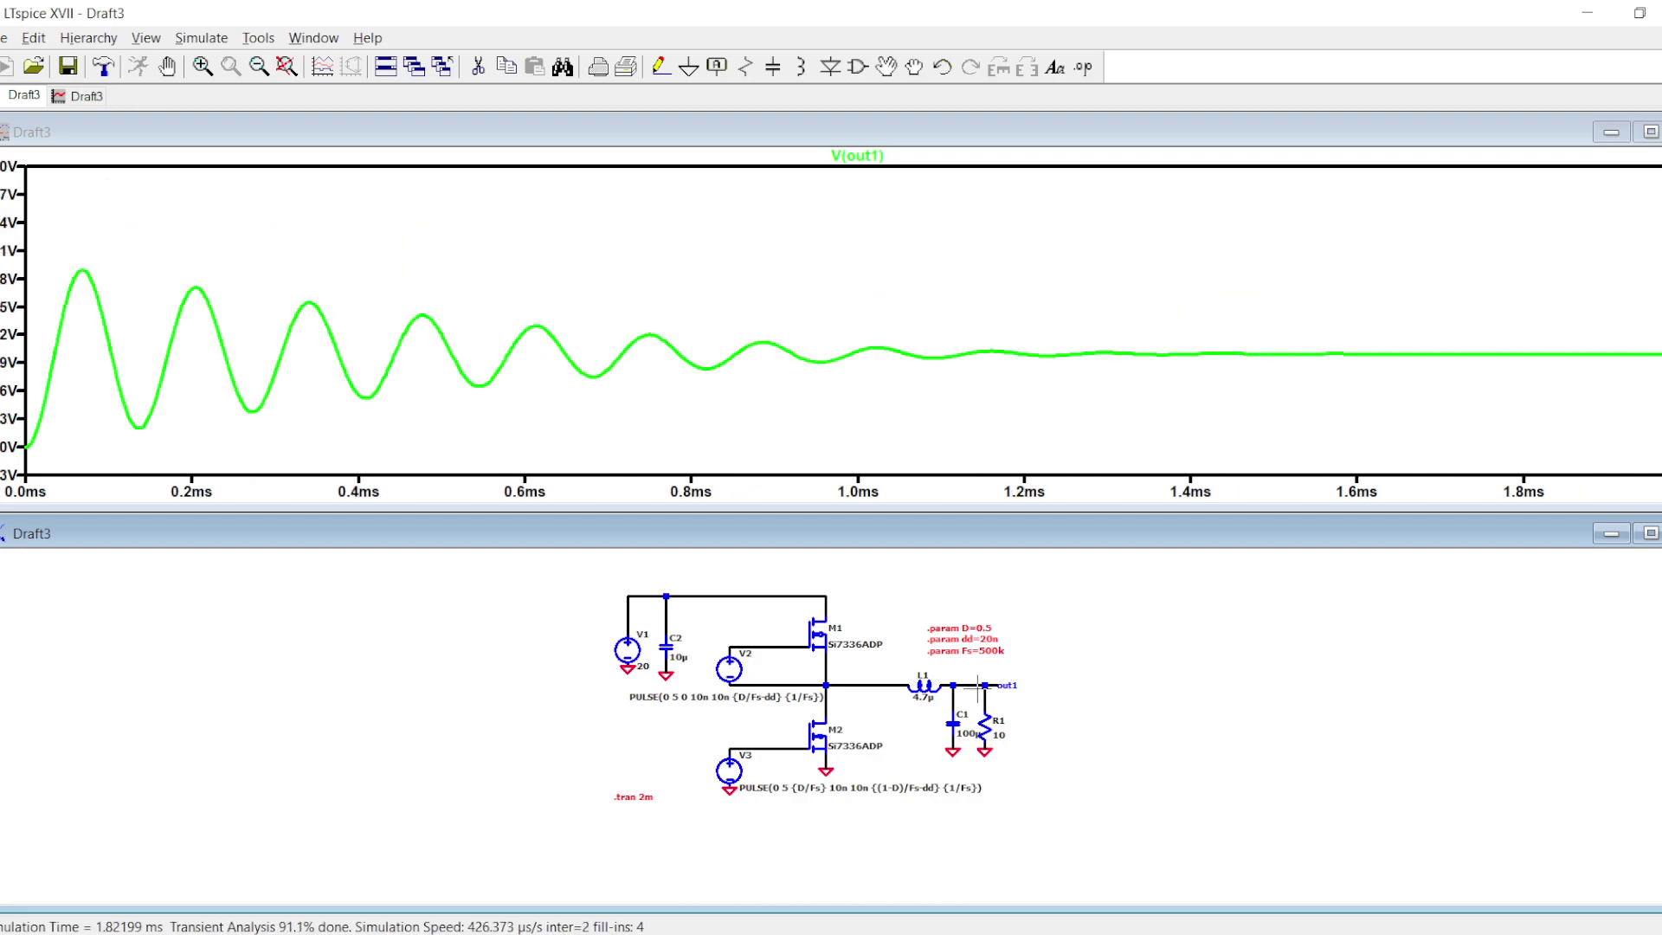
- Add the input rail voltage to the plot and scale its trace expression to V(n001)*0.5
{"action": "left_click", "coordinate": [684, 596]}
{"action": "right_click", "coordinate": [1272, 155]}
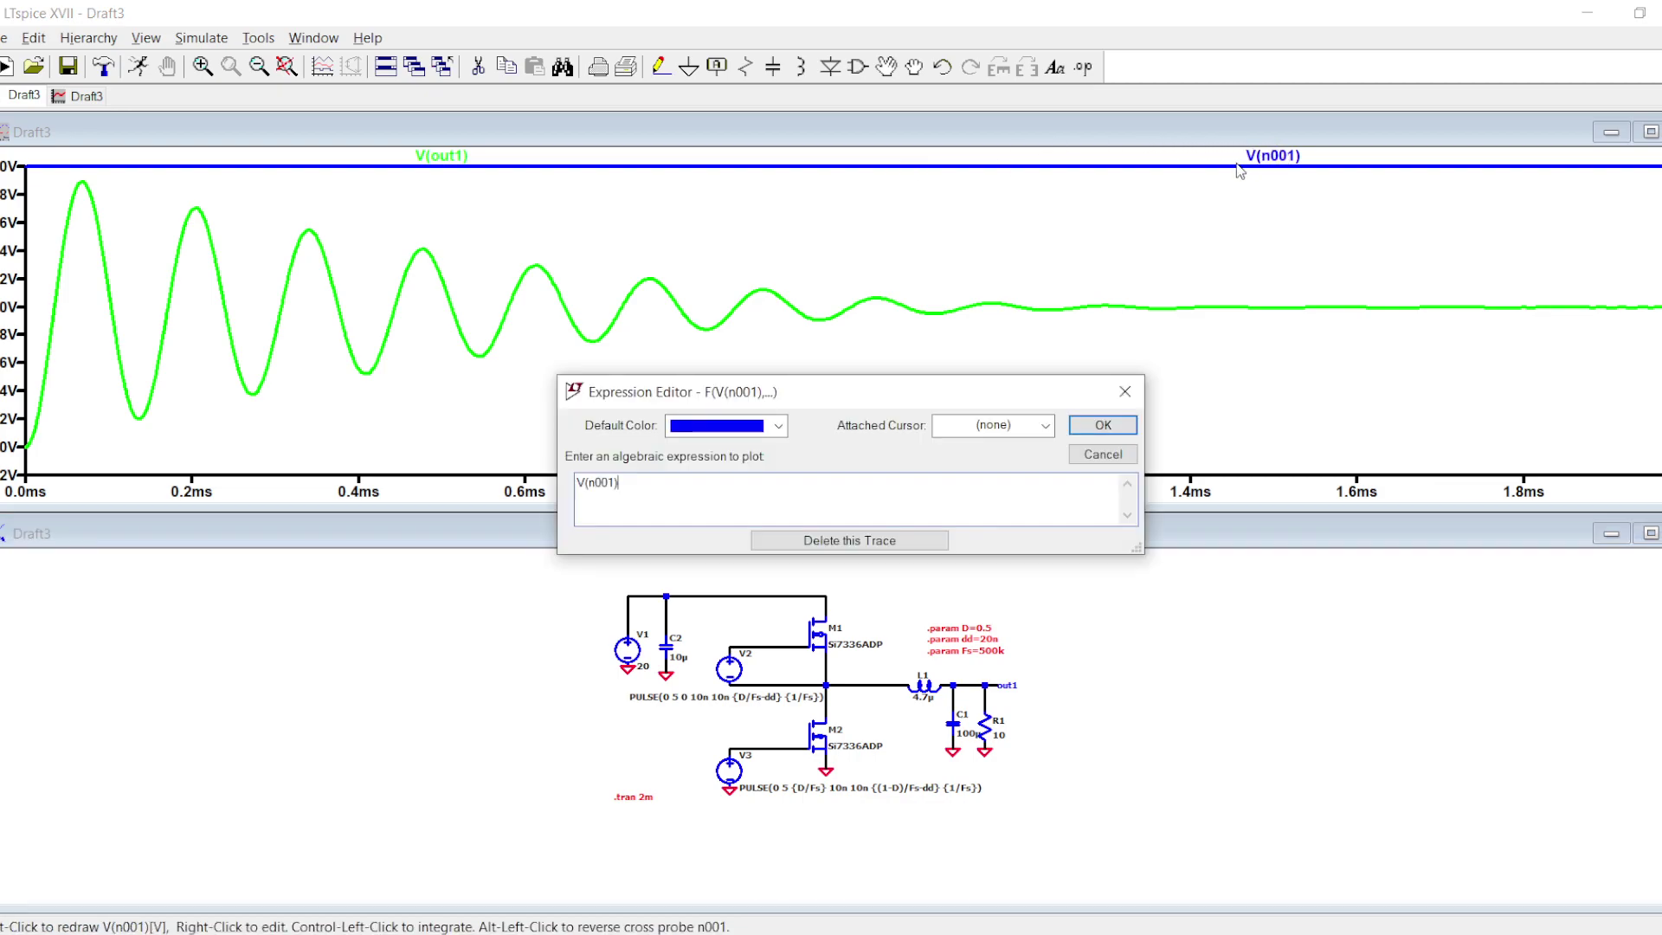
{"action": "type", "text": "*D"}
{"action": "key", "text": "Return"}
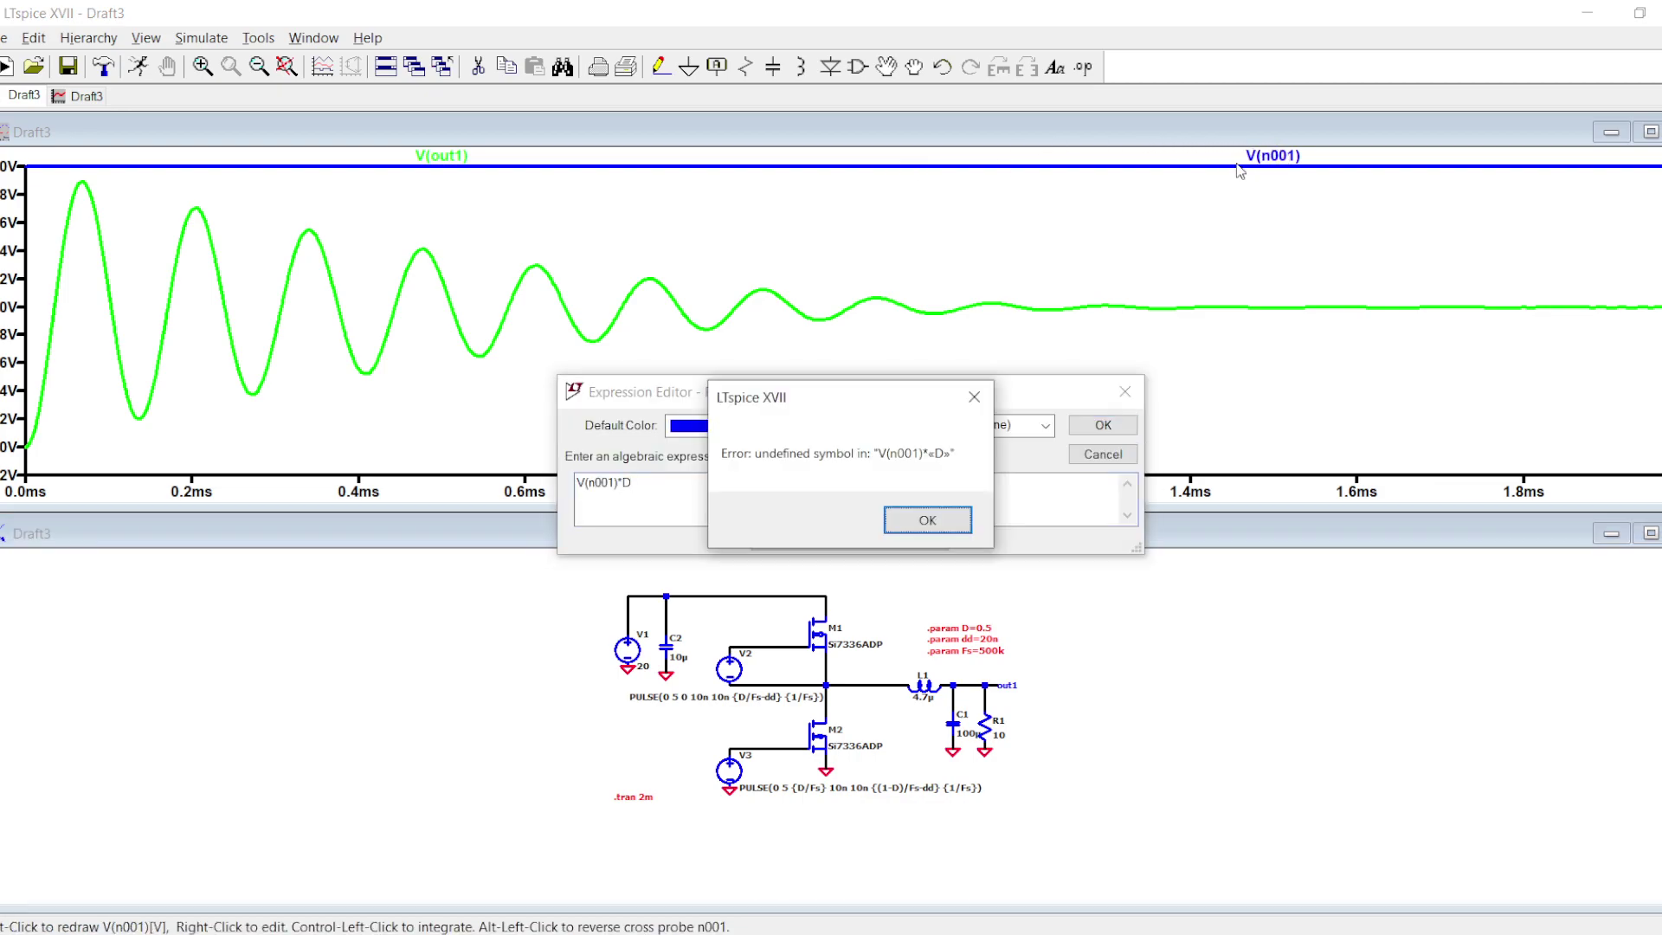
{"action": "key", "text": "Return"}
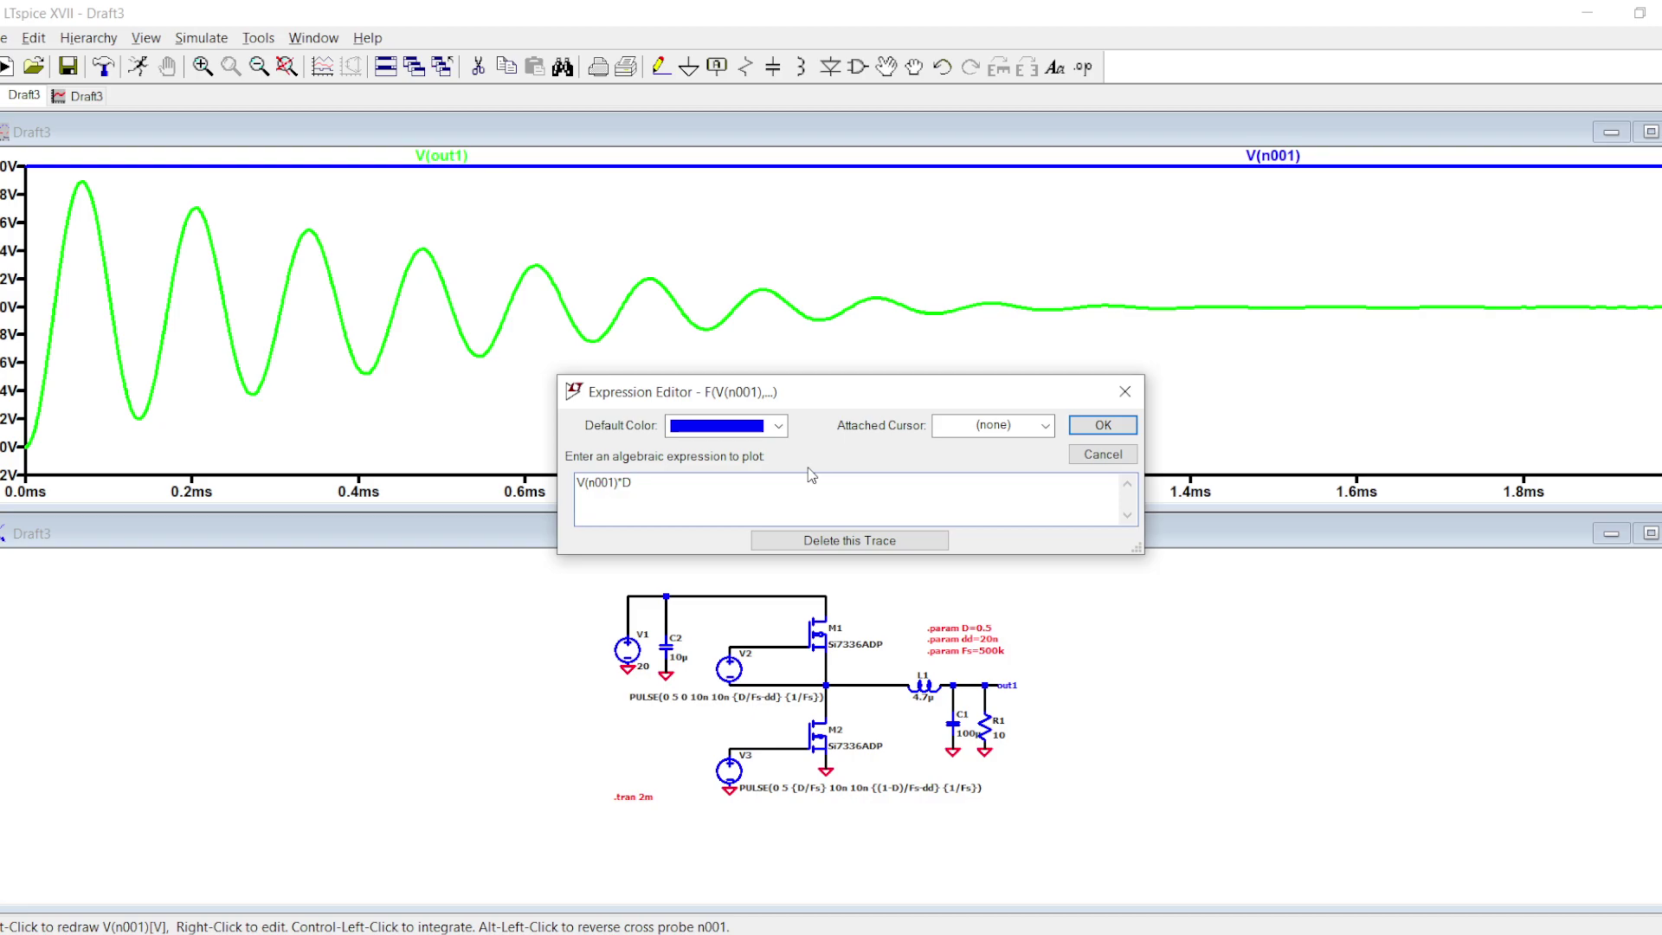
{"action": "type", "text": "5"}
{"action": "key", "text": "Return"}
- Zoom the plot into the settled span from about 1.87 ms to 2 ms and compare out1 with the scaled input
{"action": "left_click_drag", "start_coordinate": [1385, 283], "coordinate": [1660, 306]}
{"action": "left_click_drag", "start_coordinate": [1161, 374], "coordinate": [1660, 403]}
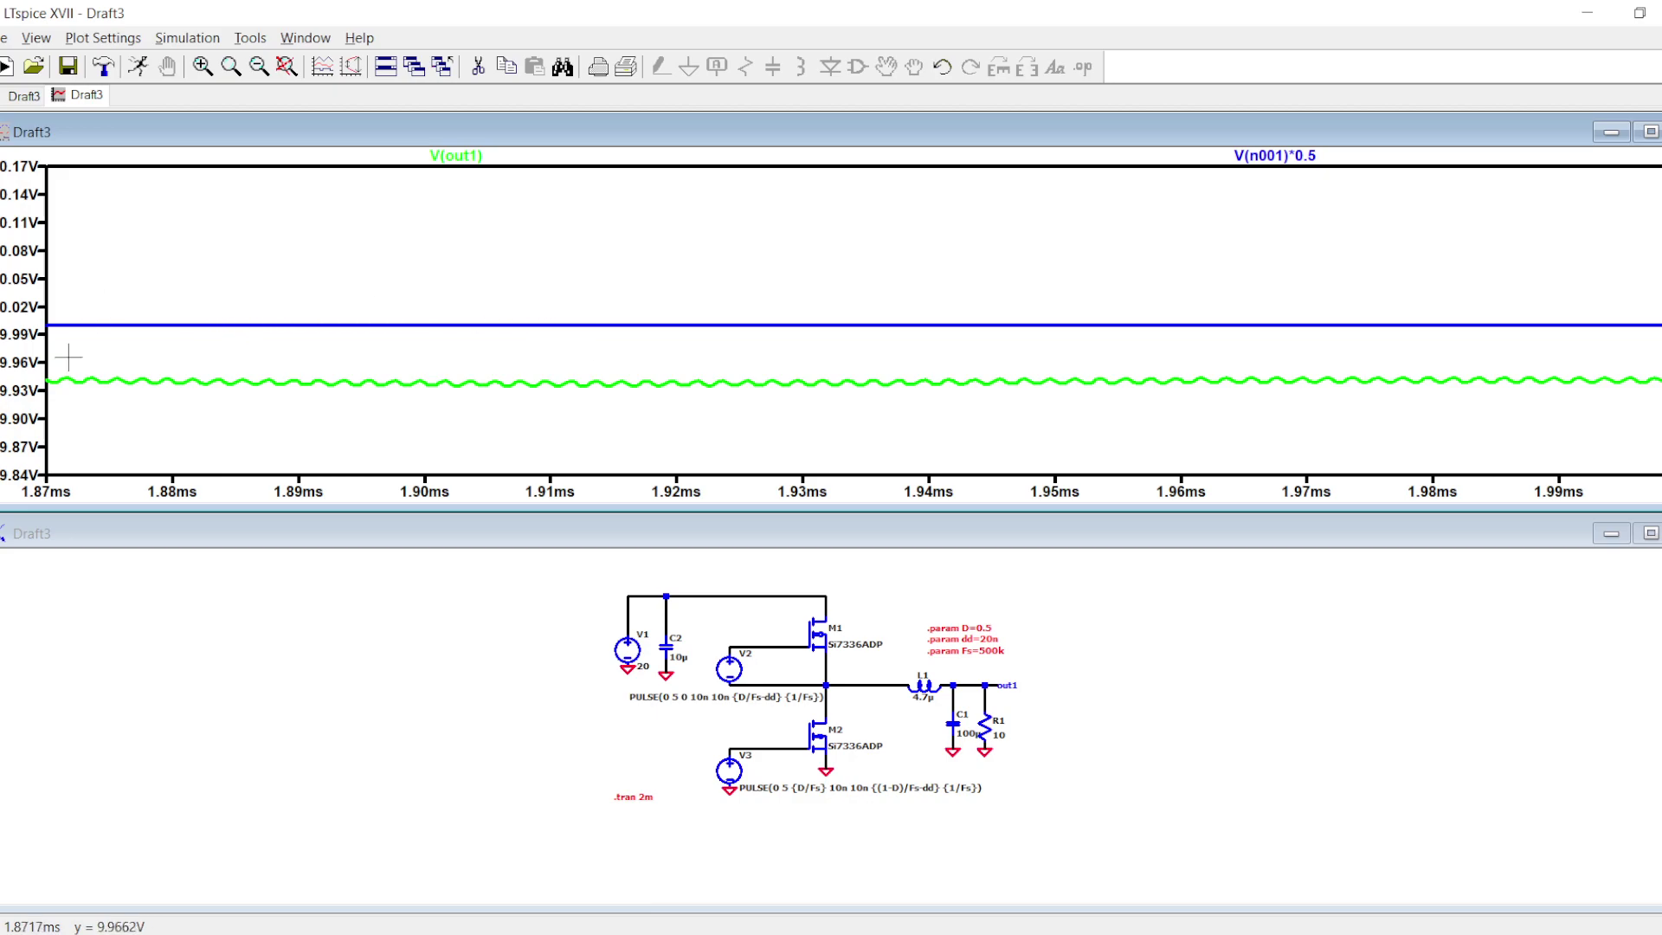
{"action": "scroll", "coordinate": [727, 670], "scroll_direction": "up", "scroll_amount": 3}
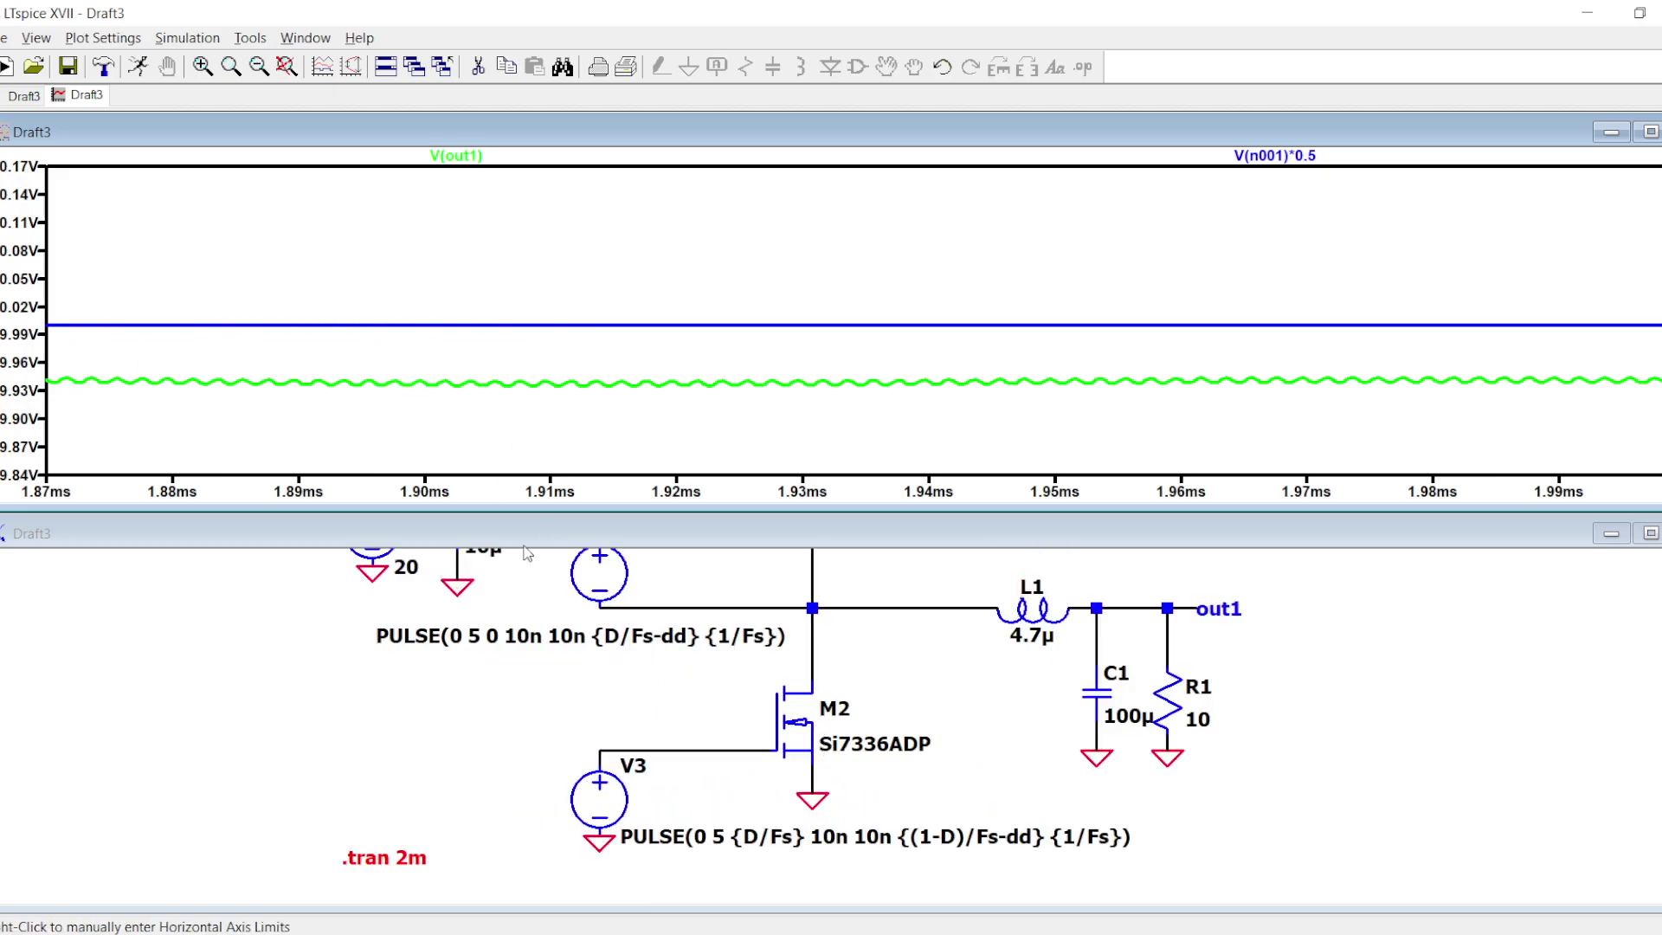
{"action": "scroll", "coordinate": [717, 677], "scroll_direction": "down", "scroll_amount": 4}
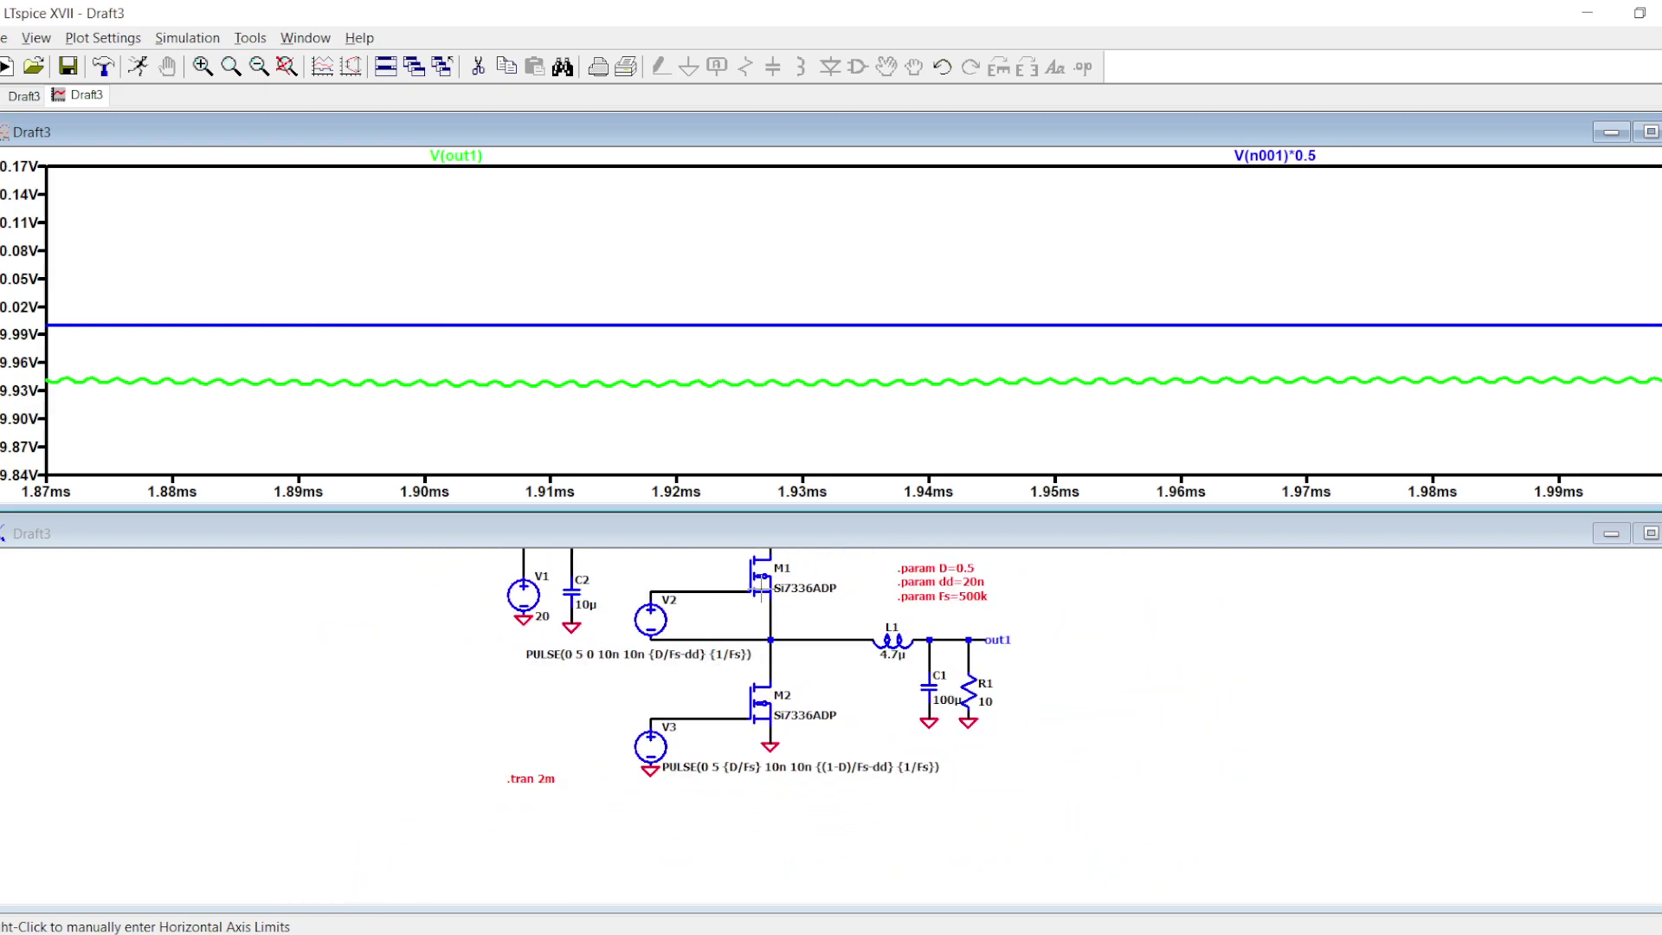
{"action": "scroll", "coordinate": [761, 588], "scroll_direction": "down", "scroll_amount": 1}
- Delete the V(n001)*0.5 trace from the plot
{"action": "right_click", "coordinate": [1274, 154]}
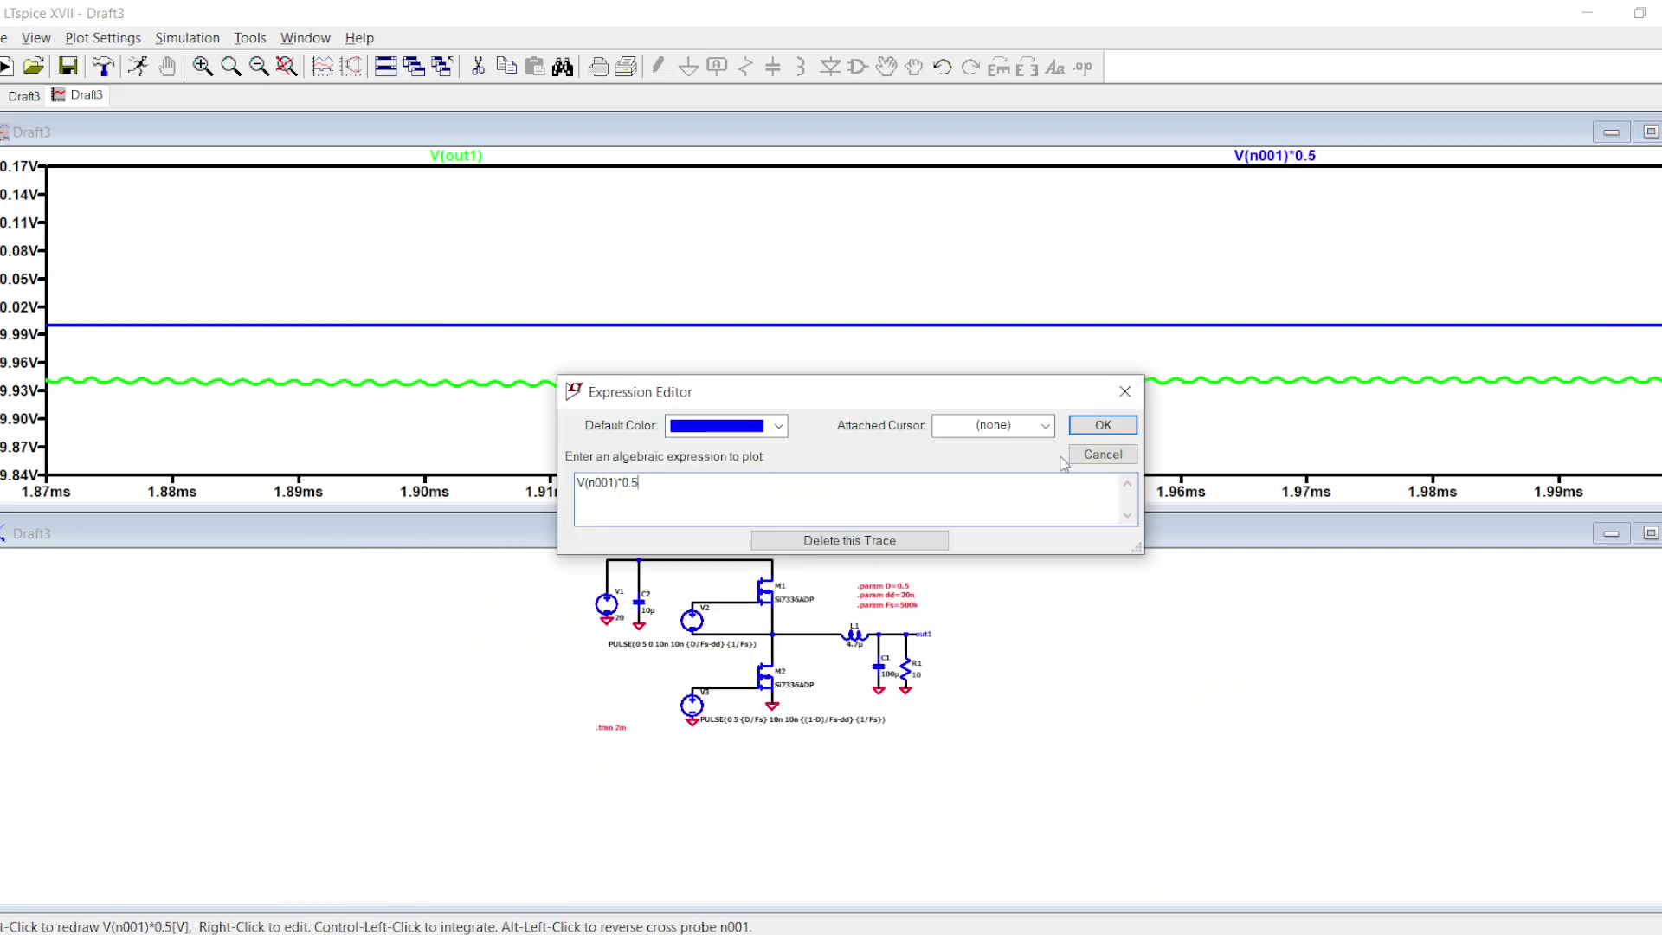
{"action": "left_click", "coordinate": [846, 542]}
{"action": "scroll", "coordinate": [805, 623], "scroll_direction": "up", "scroll_amount": 3}
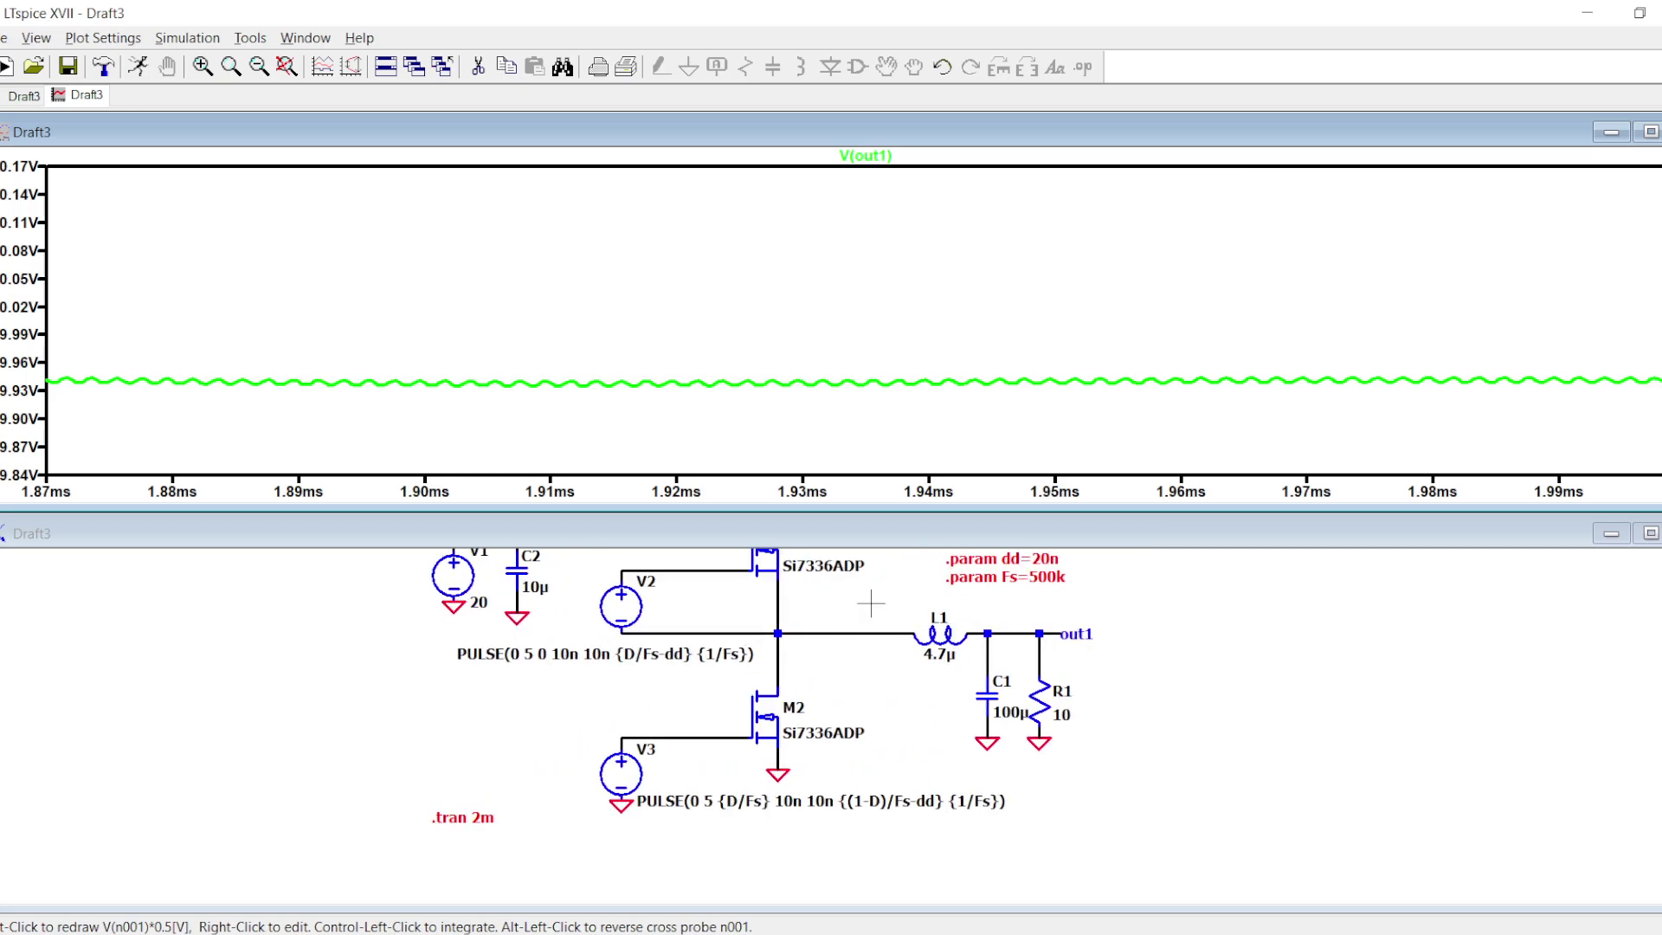
- Tile the schematic and waveform windows vertically so they sit side by side
{"action": "right_click", "coordinate": [1236, 67]}
{"action": "left_click", "coordinate": [1281, 98]}
{"action": "scroll", "coordinate": [1190, 476], "scroll_direction": "up", "scroll_amount": 3}
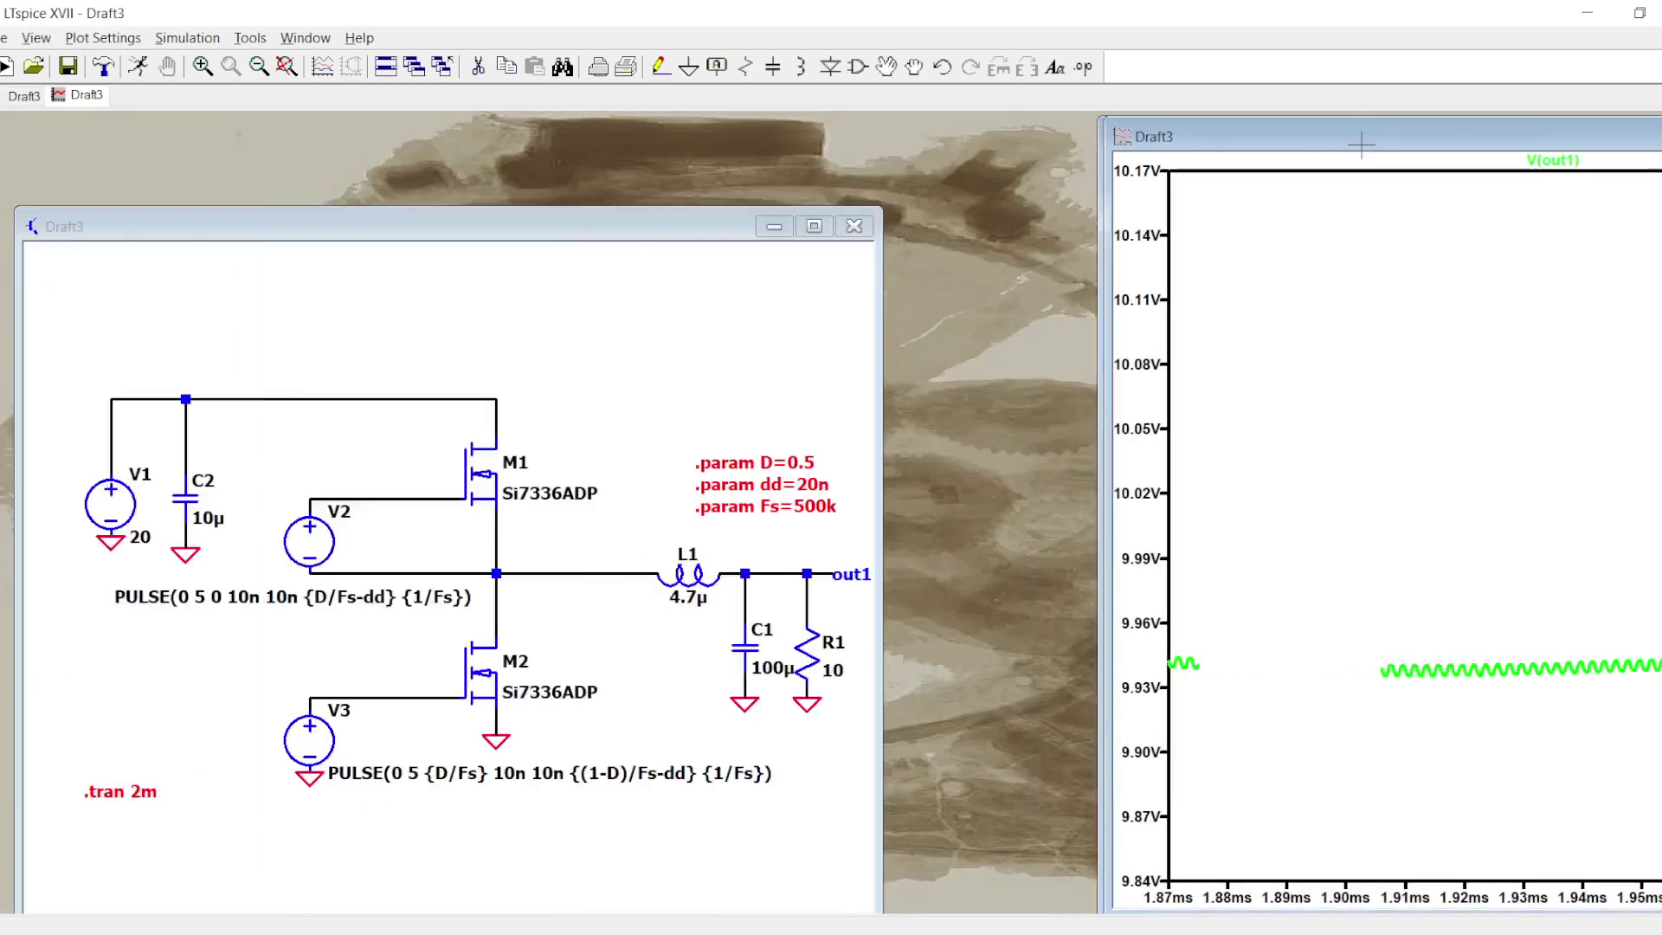
{"action": "left_click_drag", "start_coordinate": [567, 217], "coordinate": [543, 118]}
{"action": "right_click", "coordinate": [1249, 52]}
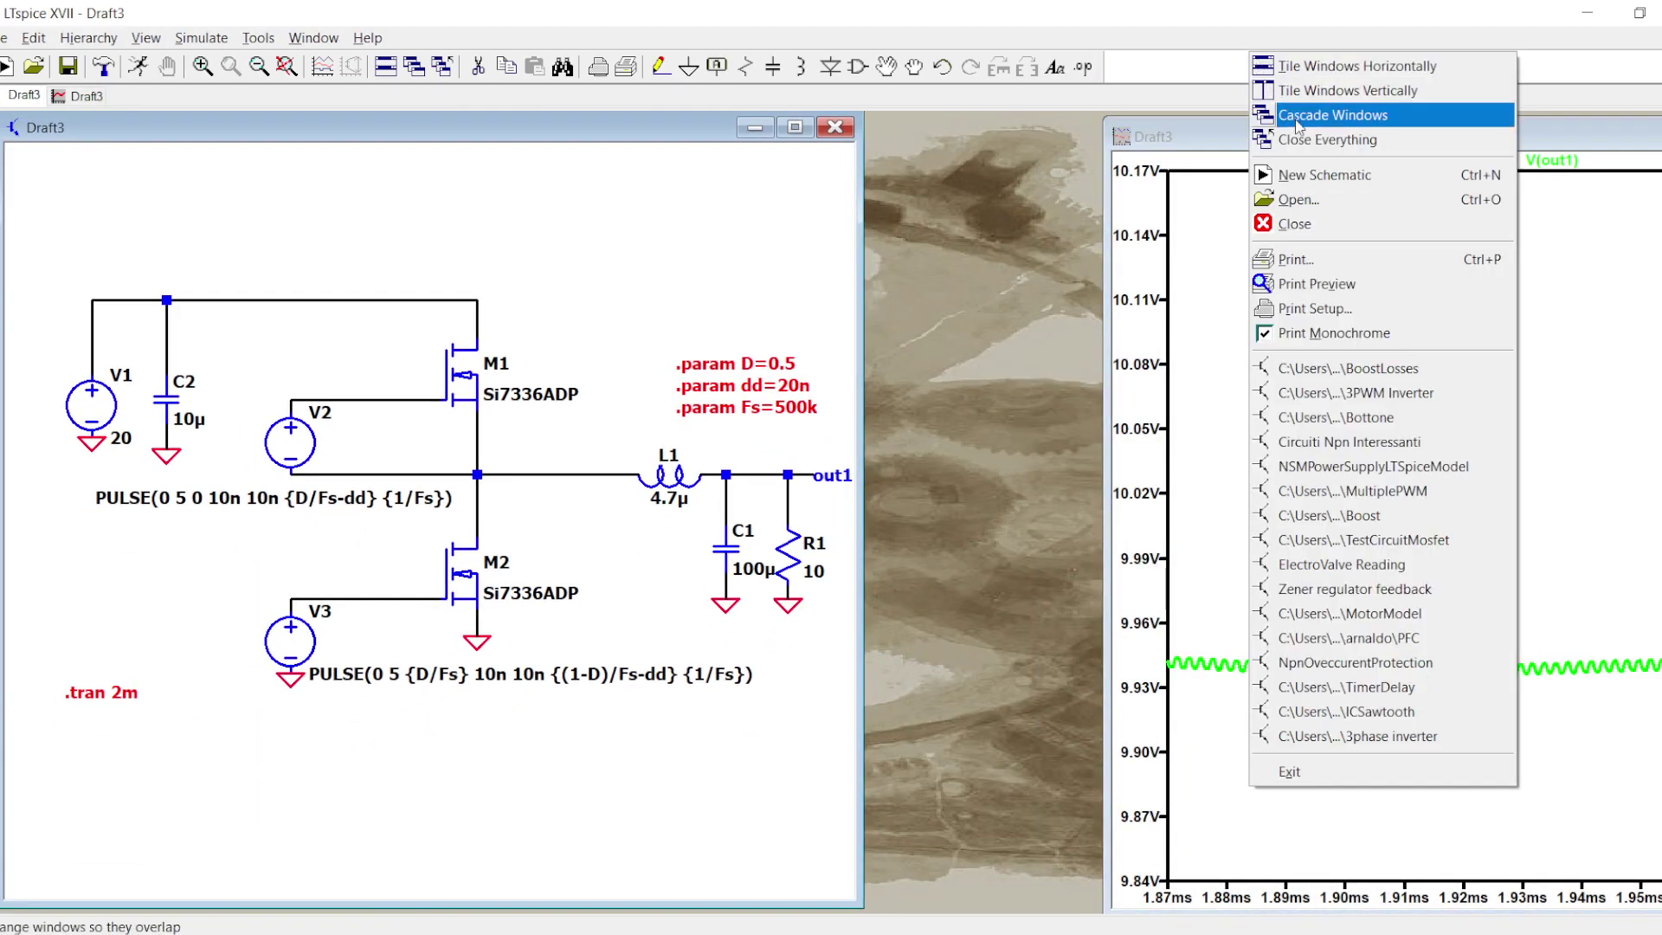
{"action": "left_click", "coordinate": [1301, 98]}
- Place a horizontal inductor in series with the gate wire of M1 and another in the gate wire of M2
{"action": "scroll", "coordinate": [539, 521], "scroll_direction": "up", "scroll_amount": 1}
{"action": "mouse_move", "coordinate": [299, 565]}
{"action": "left_mouse_down"}
{"action": "mouse_move", "coordinate": [398, 556]}
{"action": "mouse_move", "coordinate": [432, 529]}
{"action": "left_mouse_up"}
{"action": "key", "text": "l"}
{"action": "key", "text": "ctrl+r"}
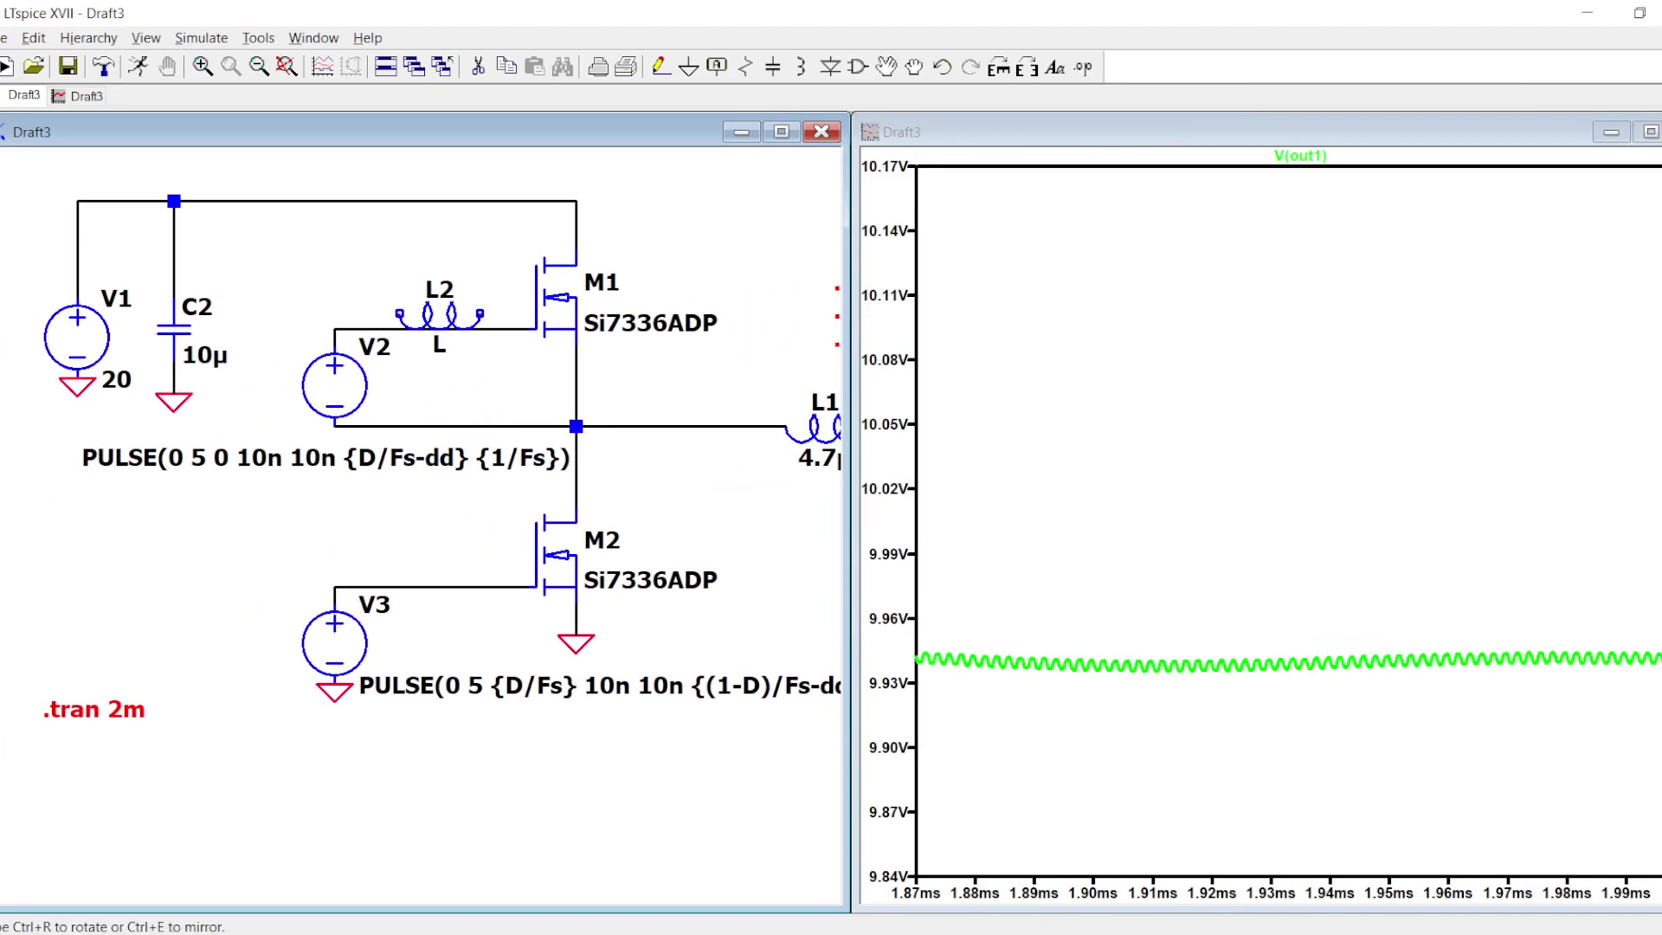
{"action": "left_click", "coordinate": [423, 330]}
{"action": "left_click", "coordinate": [455, 588]}
{"action": "key", "text": "Escape"}
- Set the values of both gate inductors, L3 and L2, to 10n
{"action": "right_click", "coordinate": [456, 618]}
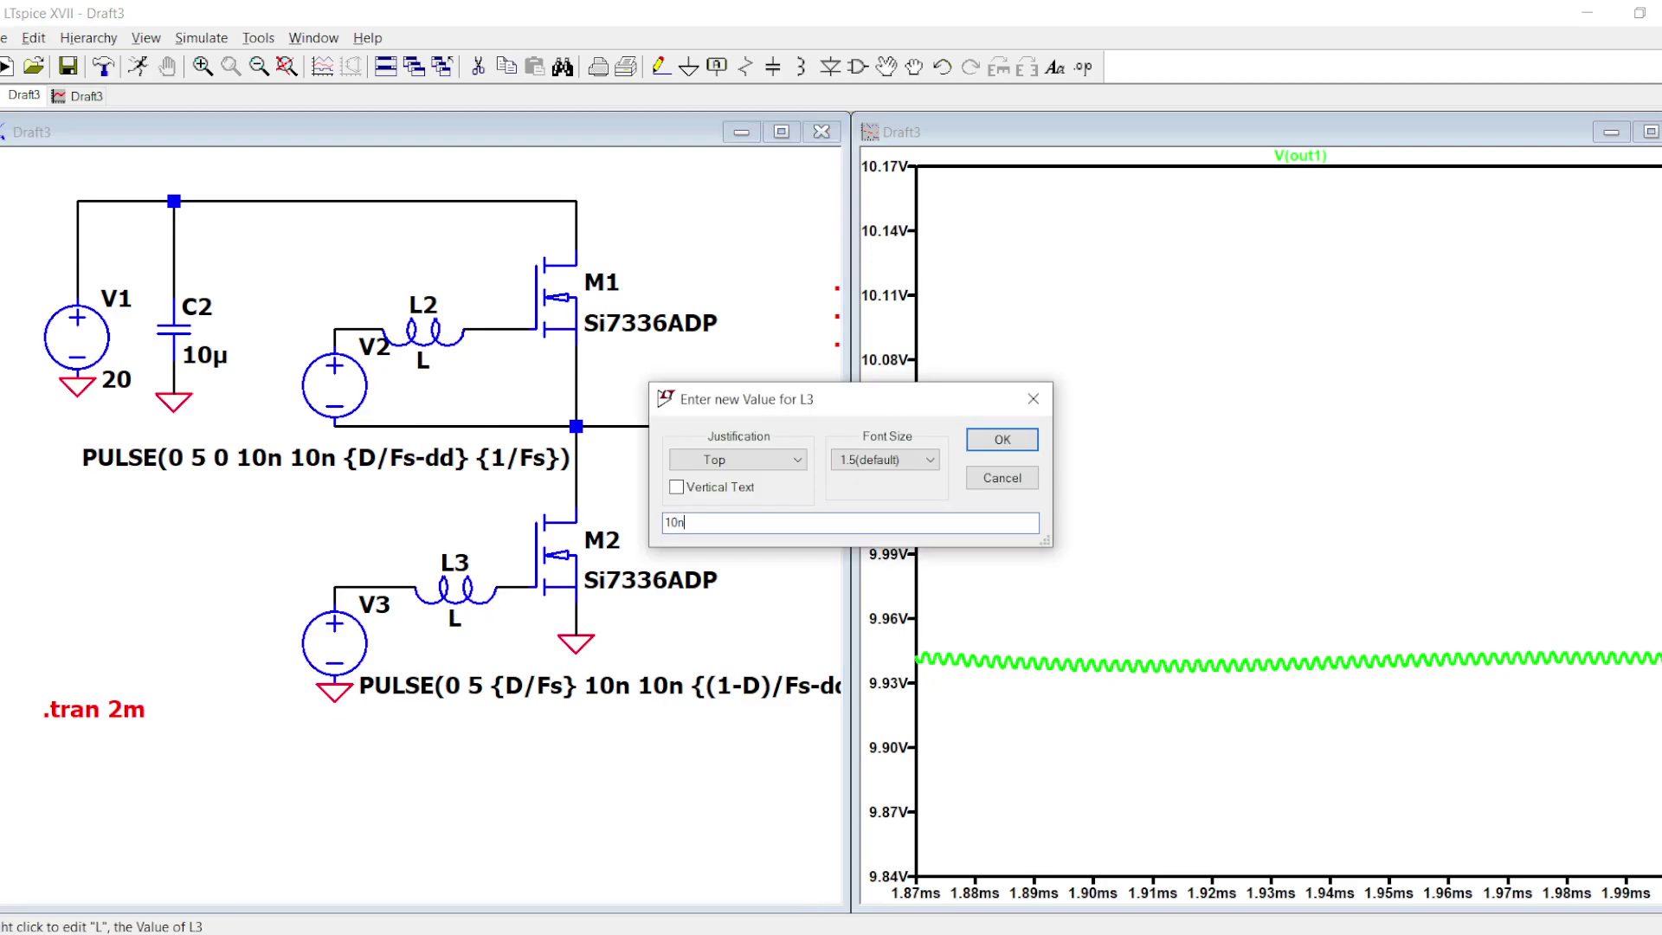
{"action": "key", "text": "Return"}
{"action": "right_click", "coordinate": [424, 362]}
{"action": "type", "text": "10n"}
{"action": "key", "text": "Return"}
- Rerun the transient simulation and plot only the voltage at M2's gate
{"action": "scroll", "coordinate": [430, 297], "scroll_direction": "up", "scroll_amount": 2}
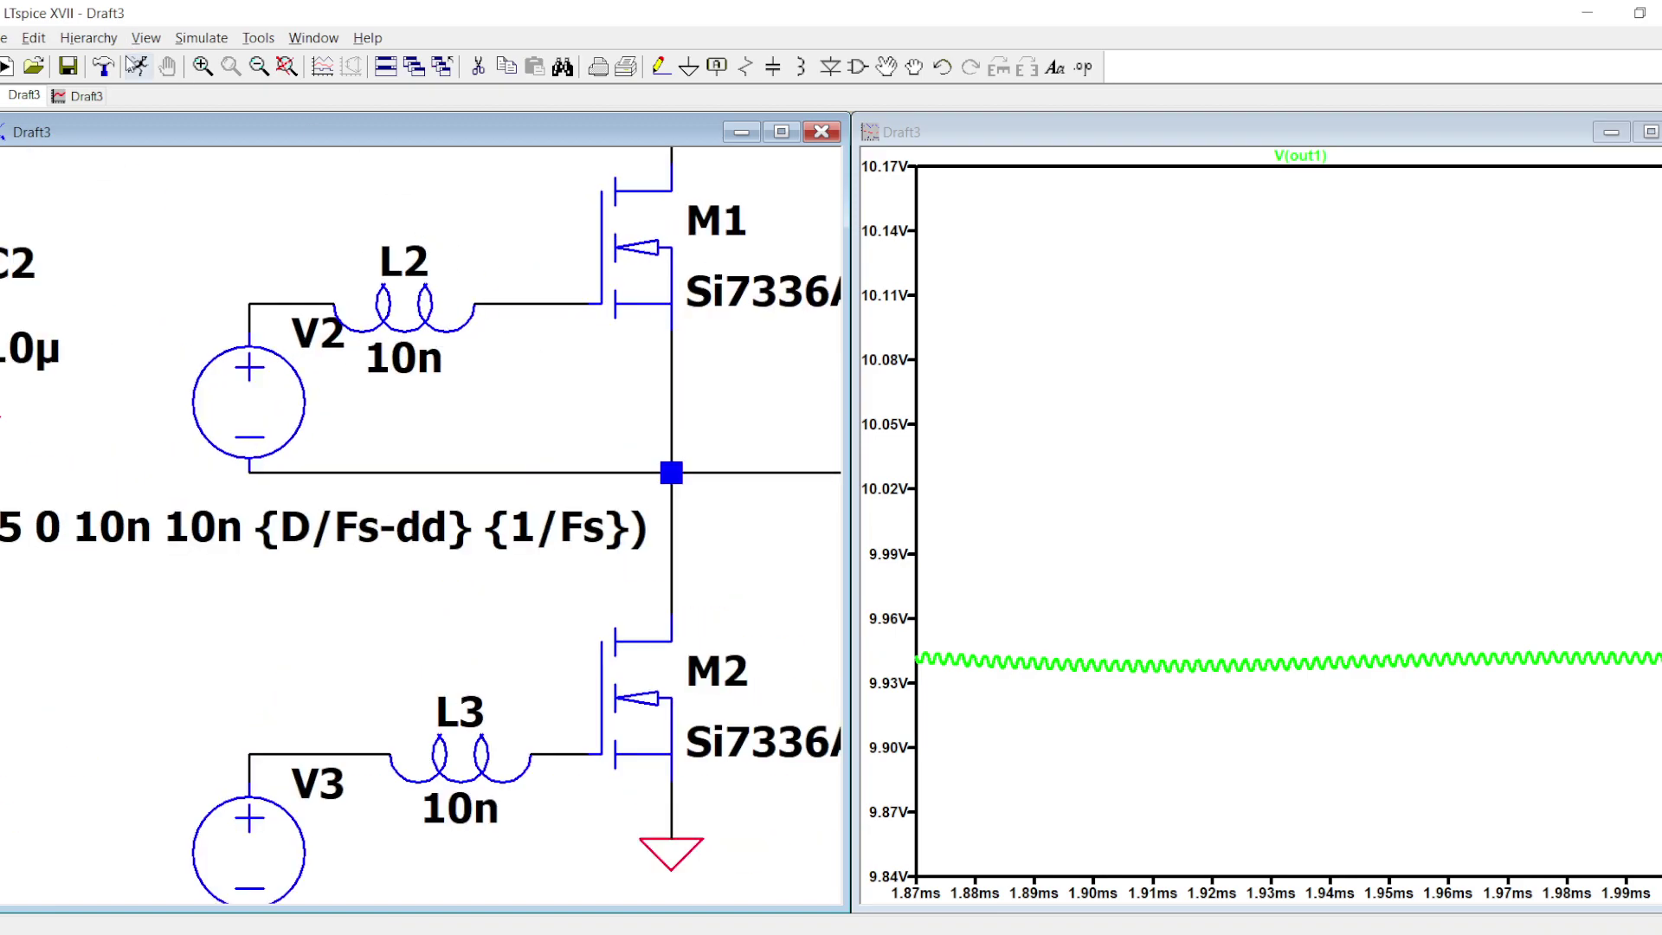
{"action": "left_click", "coordinate": [136, 66]}
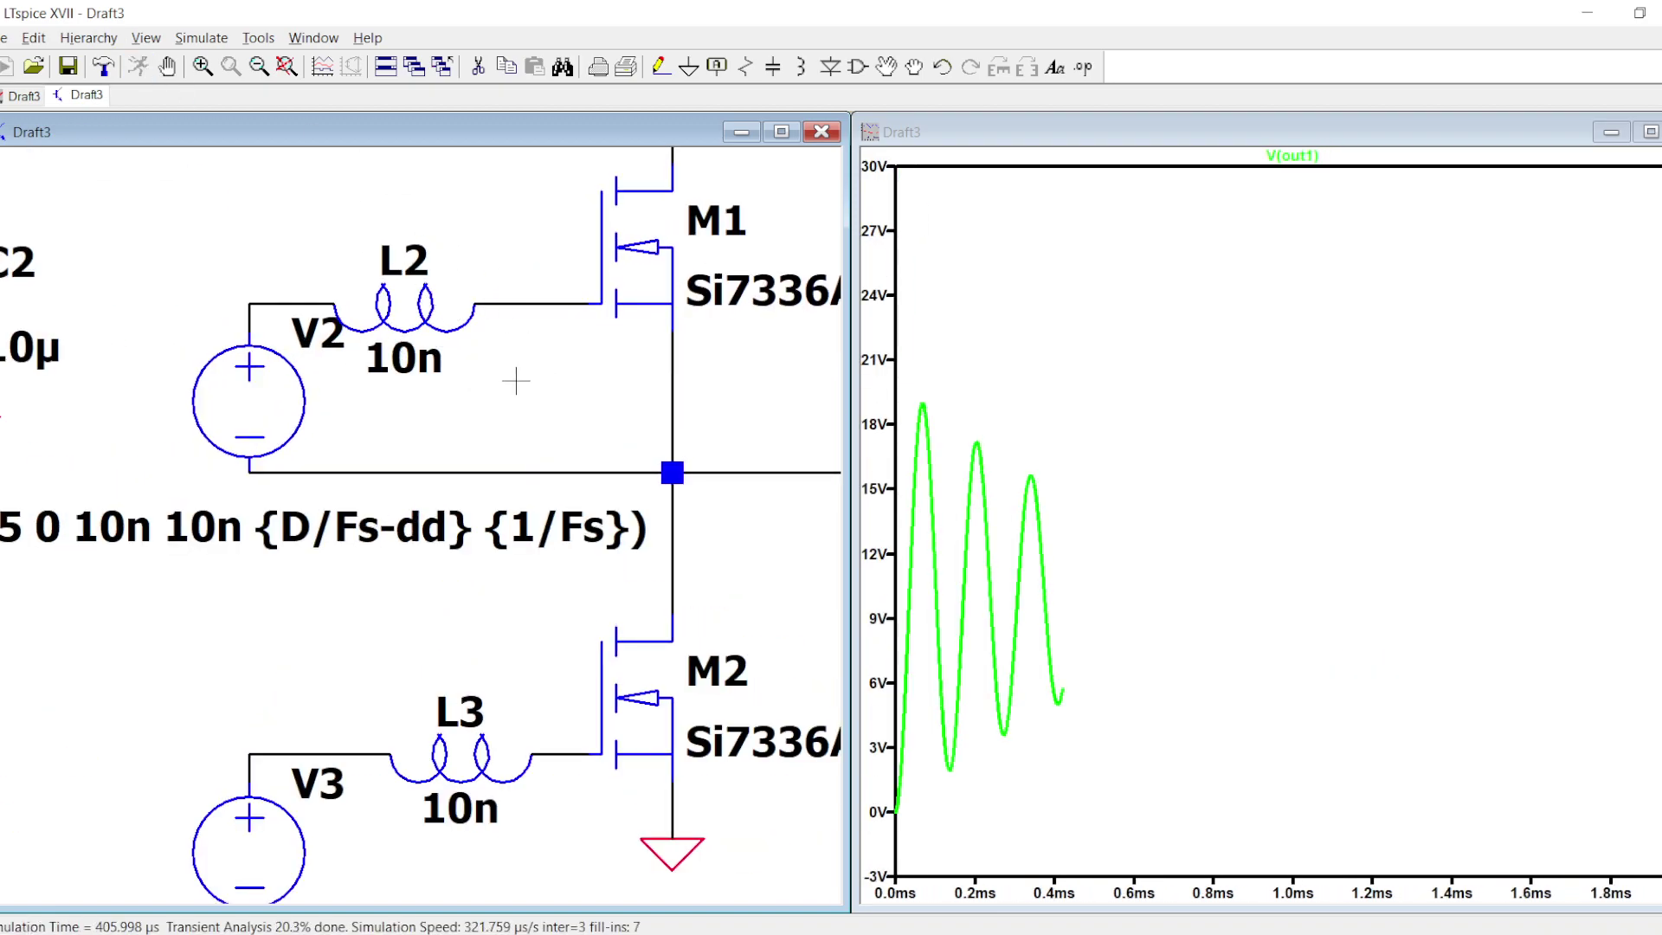
{"action": "scroll", "coordinate": [520, 387], "scroll_direction": "down", "scroll_amount": 3}
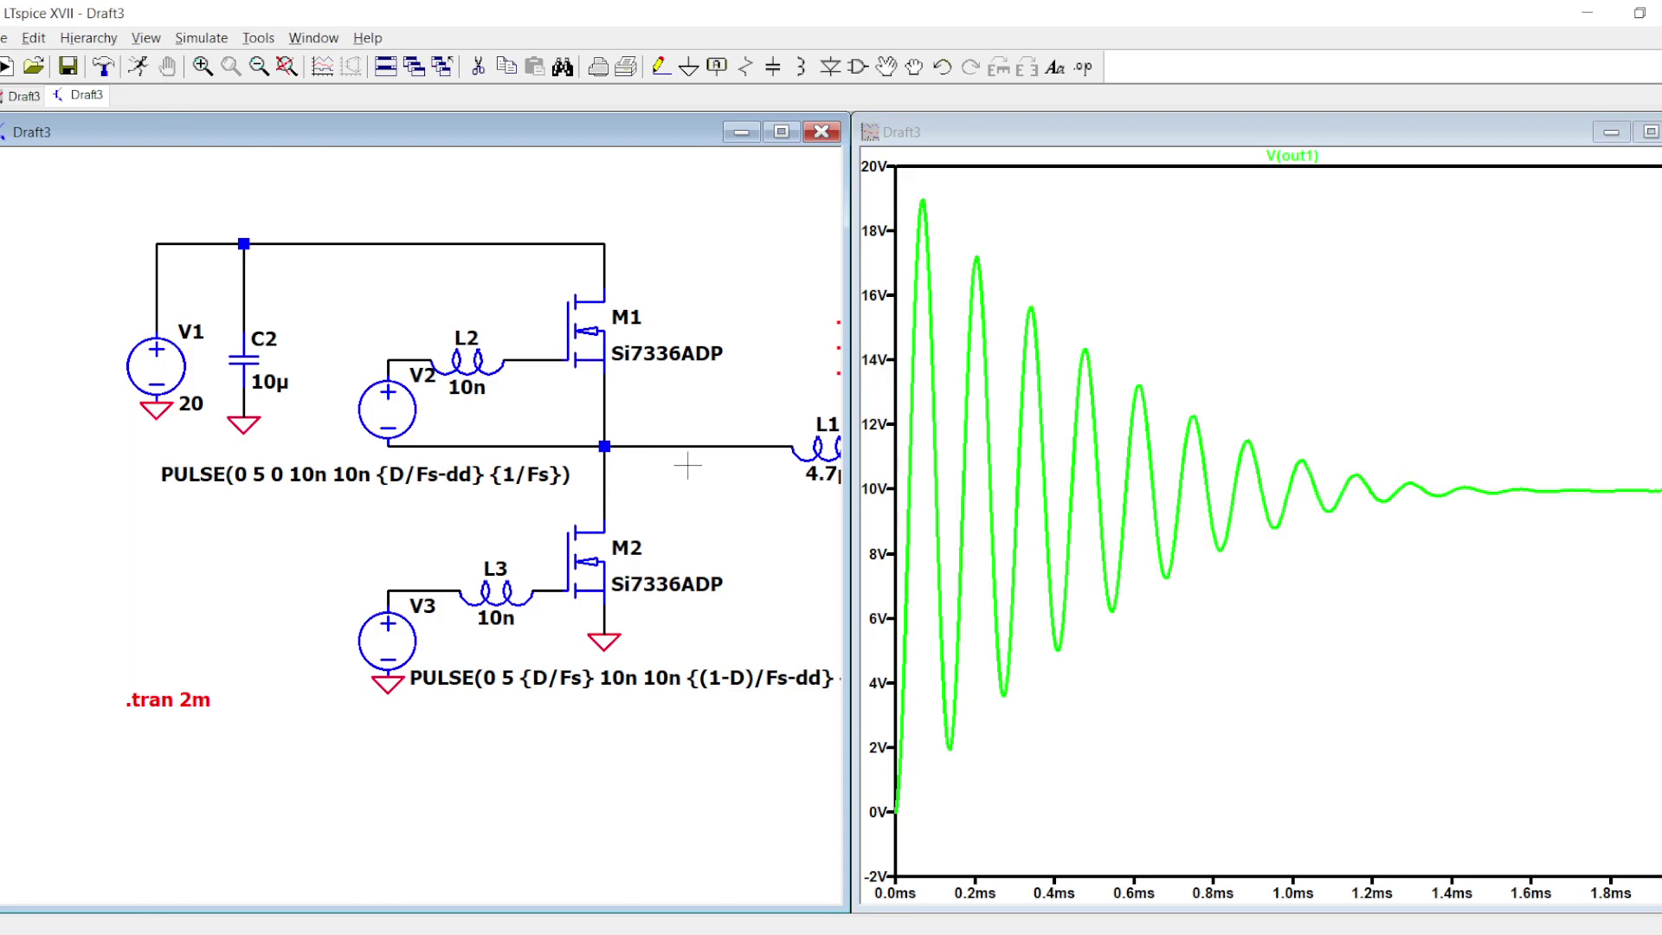
{"action": "left_click", "coordinate": [551, 590]}
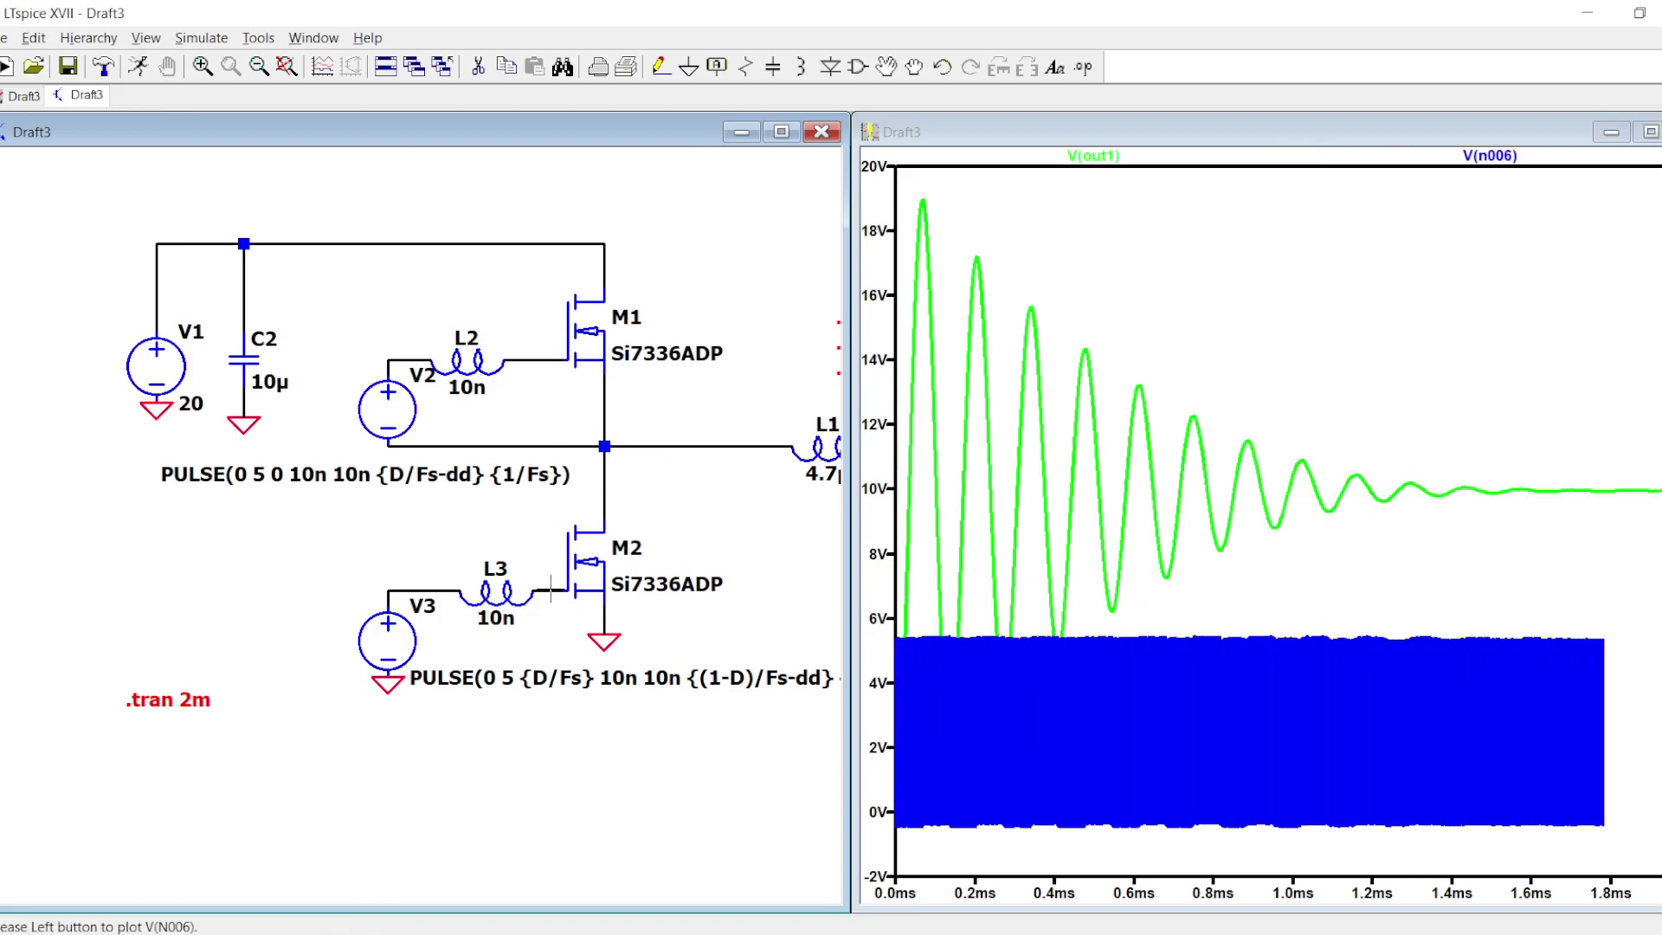
{"action": "left_click", "coordinate": [551, 590]}
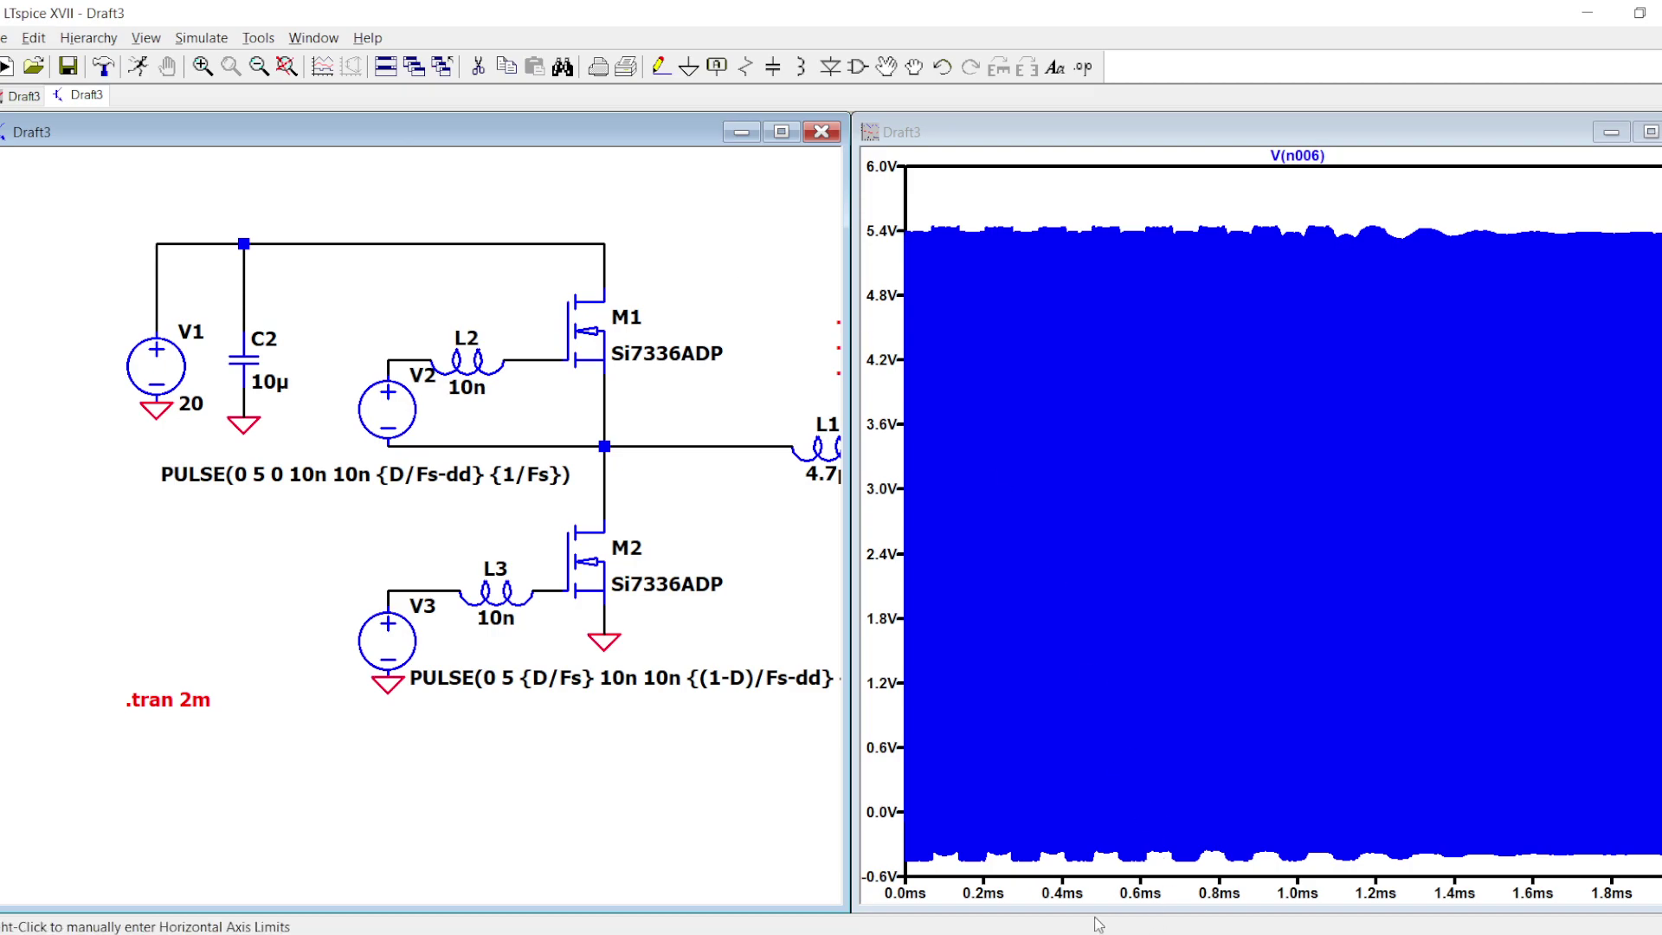
- Zoom into a few switching cycles of M2's gate voltage around 28 to 30 µs to examine overshoot and ringing at the edges
{"action": "left_click_drag", "start_coordinate": [997, 876], "coordinate": [876, 195]}
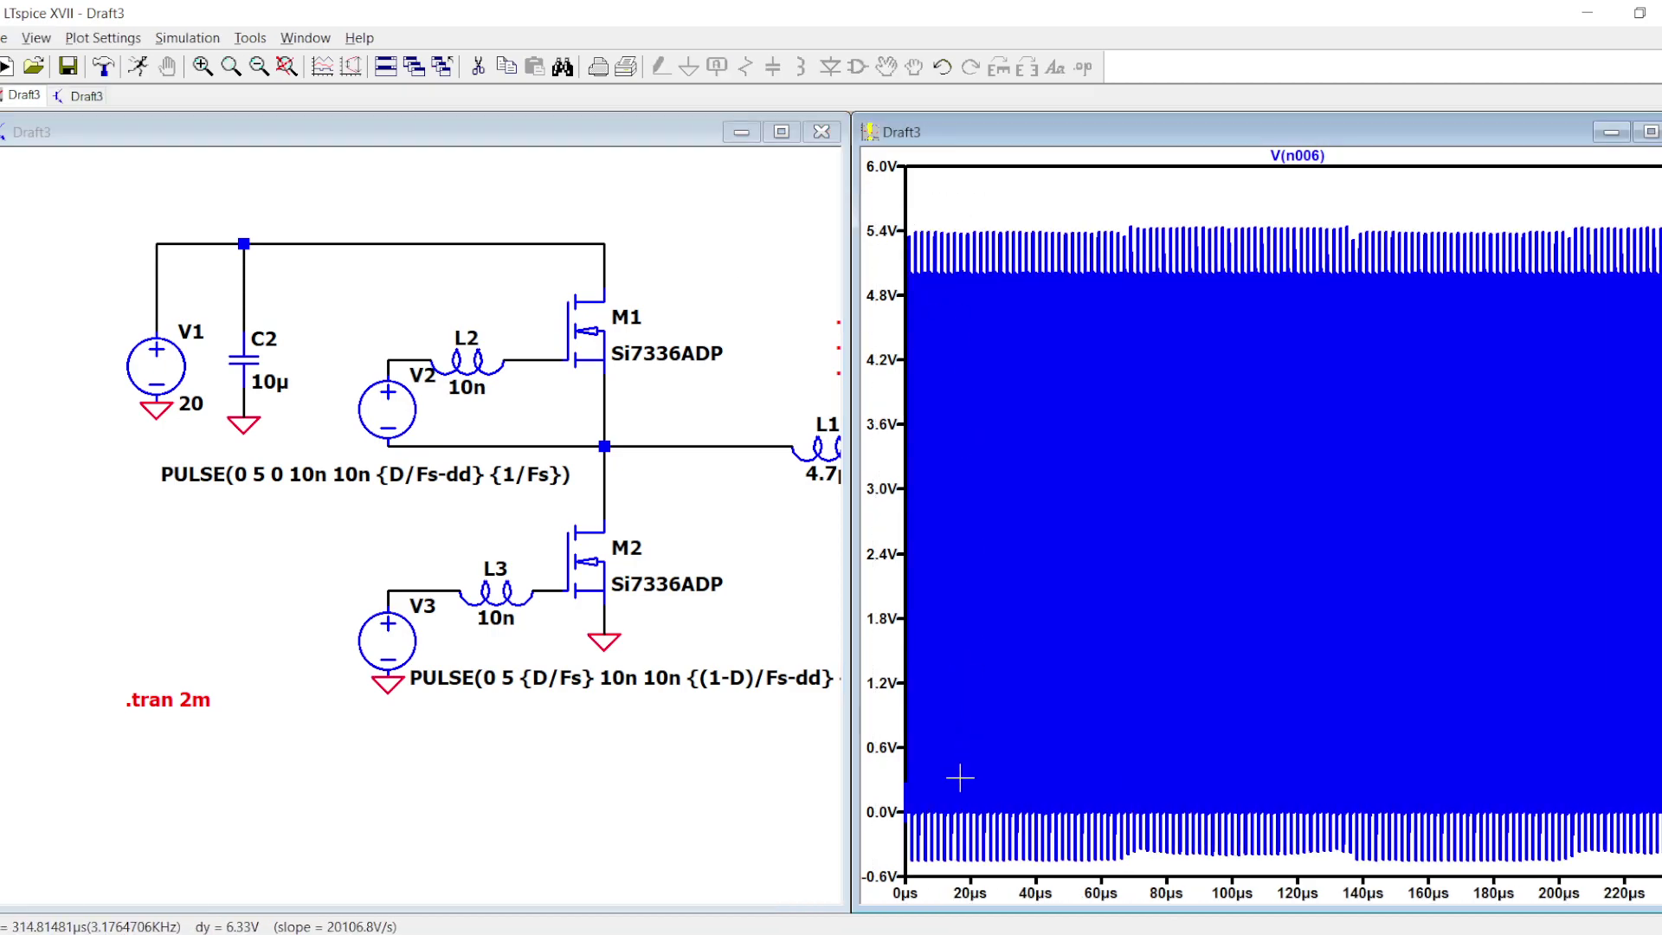
{"action": "left_click_drag", "start_coordinate": [990, 874], "coordinate": [1108, 216]}
{"action": "left_click_drag", "start_coordinate": [1002, 878], "coordinate": [1092, 215]}
{"action": "left_click_drag", "start_coordinate": [1120, 811], "coordinate": [1185, 710]}
{"action": "right_click", "coordinate": [1149, 359]}
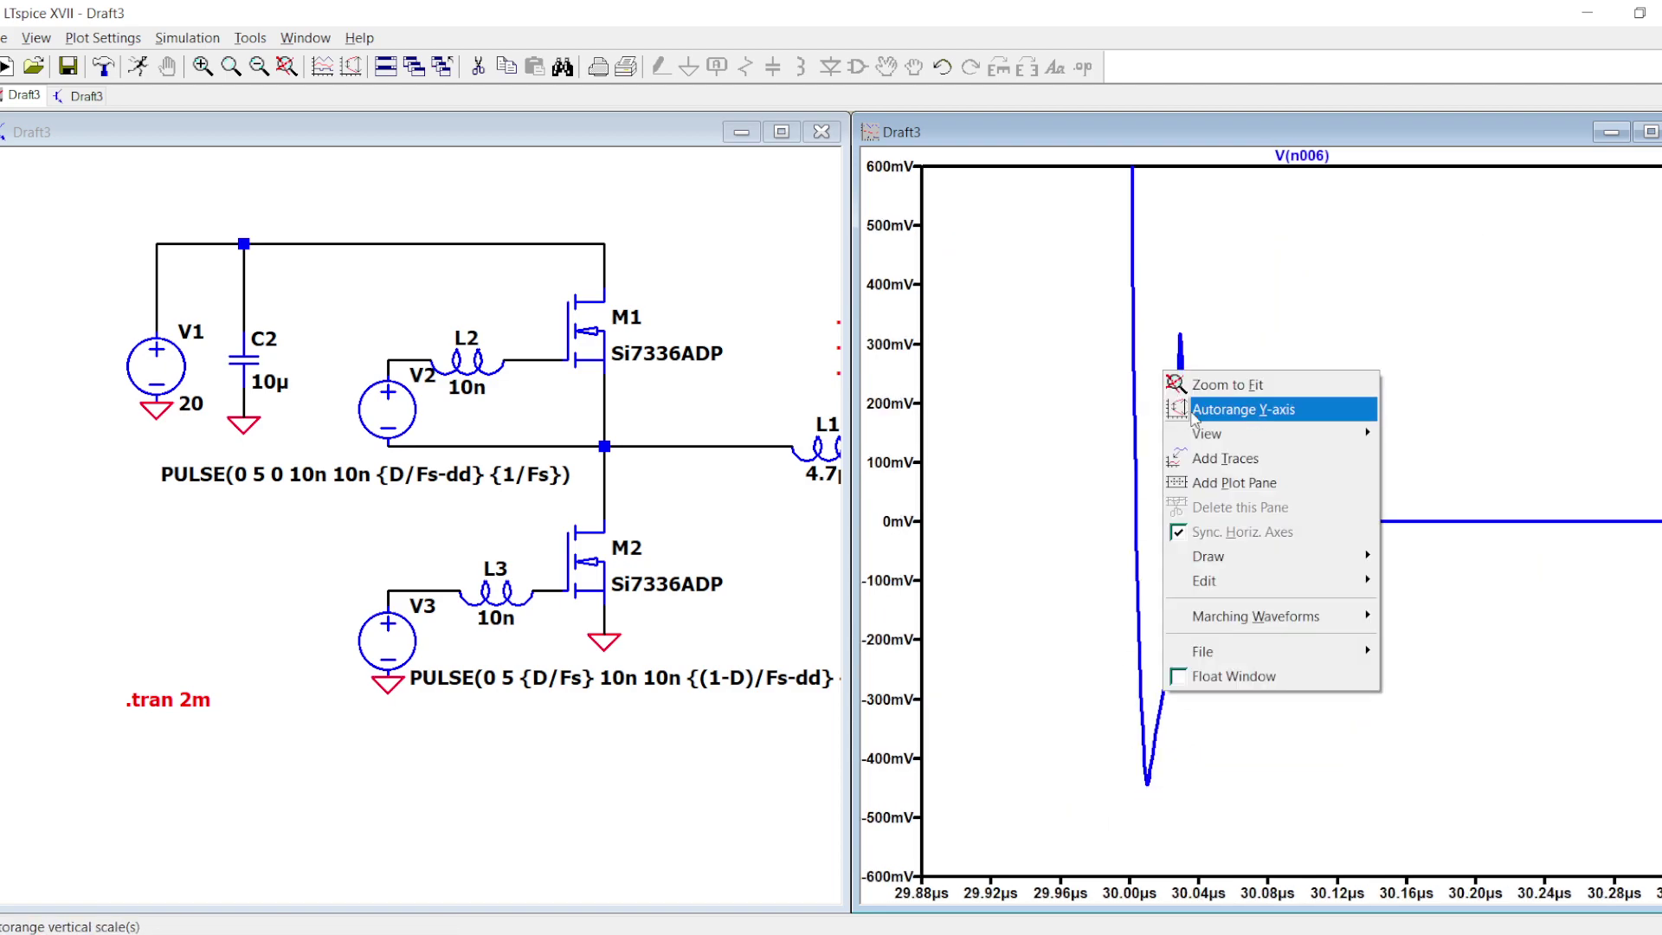
{"action": "left_click", "coordinate": [1182, 381]}
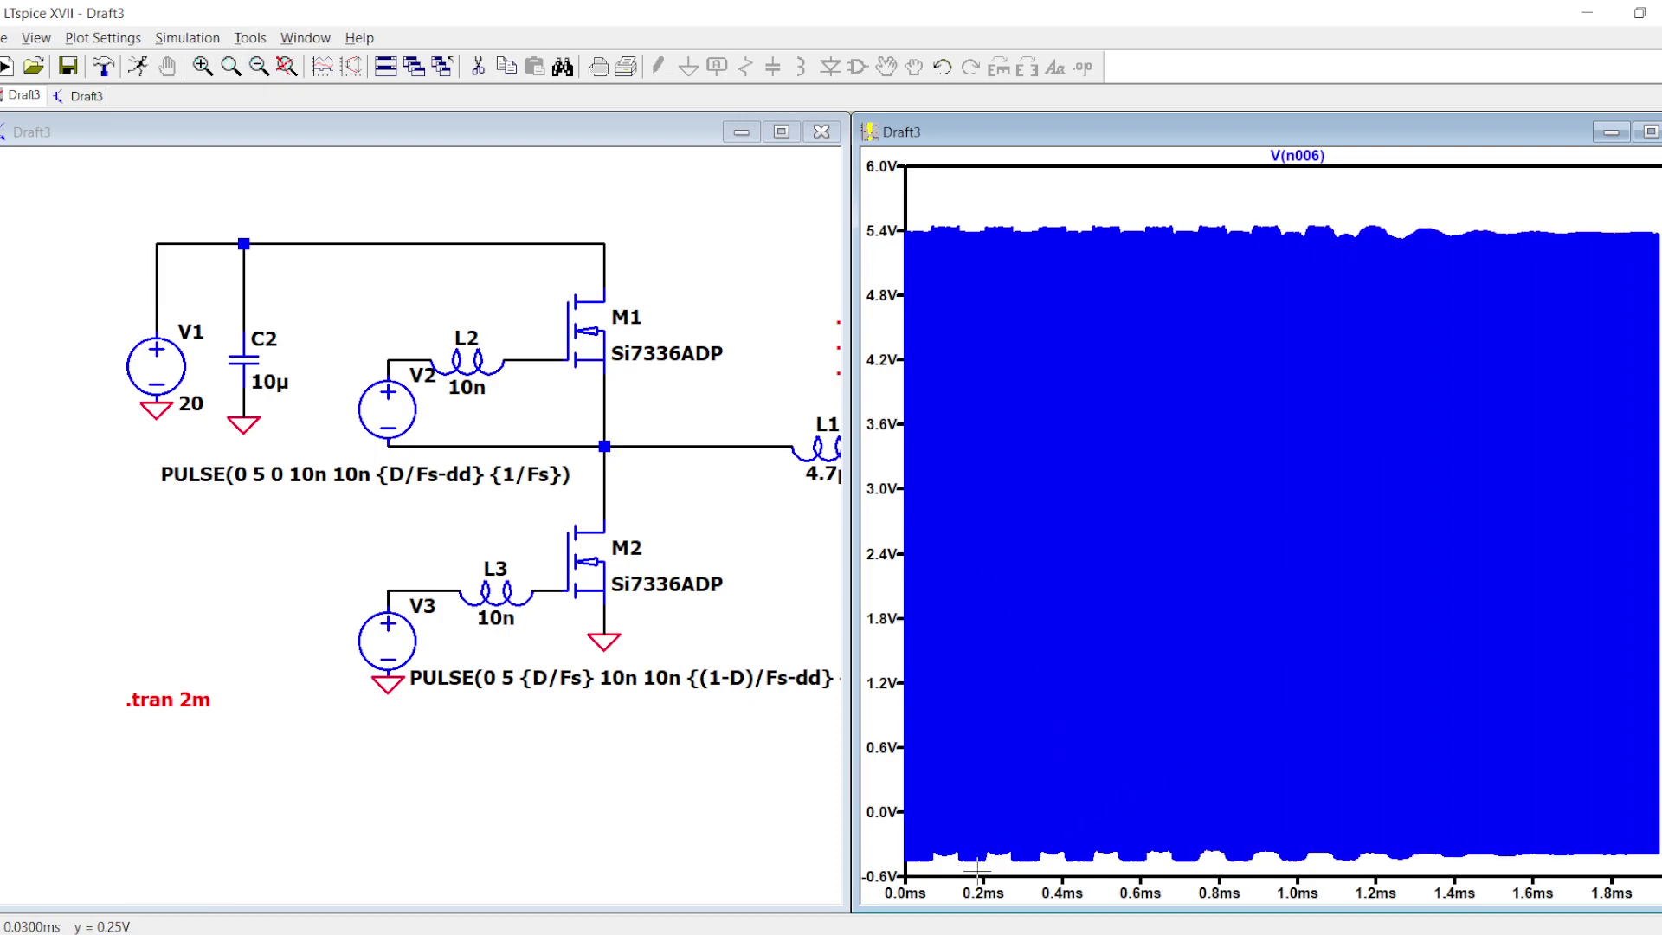
{"action": "left_click_drag", "start_coordinate": [998, 872], "coordinate": [883, 177]}
{"action": "mouse_move", "coordinate": [984, 869]}
{"action": "left_mouse_down"}
{"action": "mouse_move", "coordinate": [1068, 196]}
{"action": "mouse_move", "coordinate": [1048, 186]}
{"action": "left_mouse_up"}
{"action": "left_click_drag", "start_coordinate": [1038, 865], "coordinate": [1182, 306]}
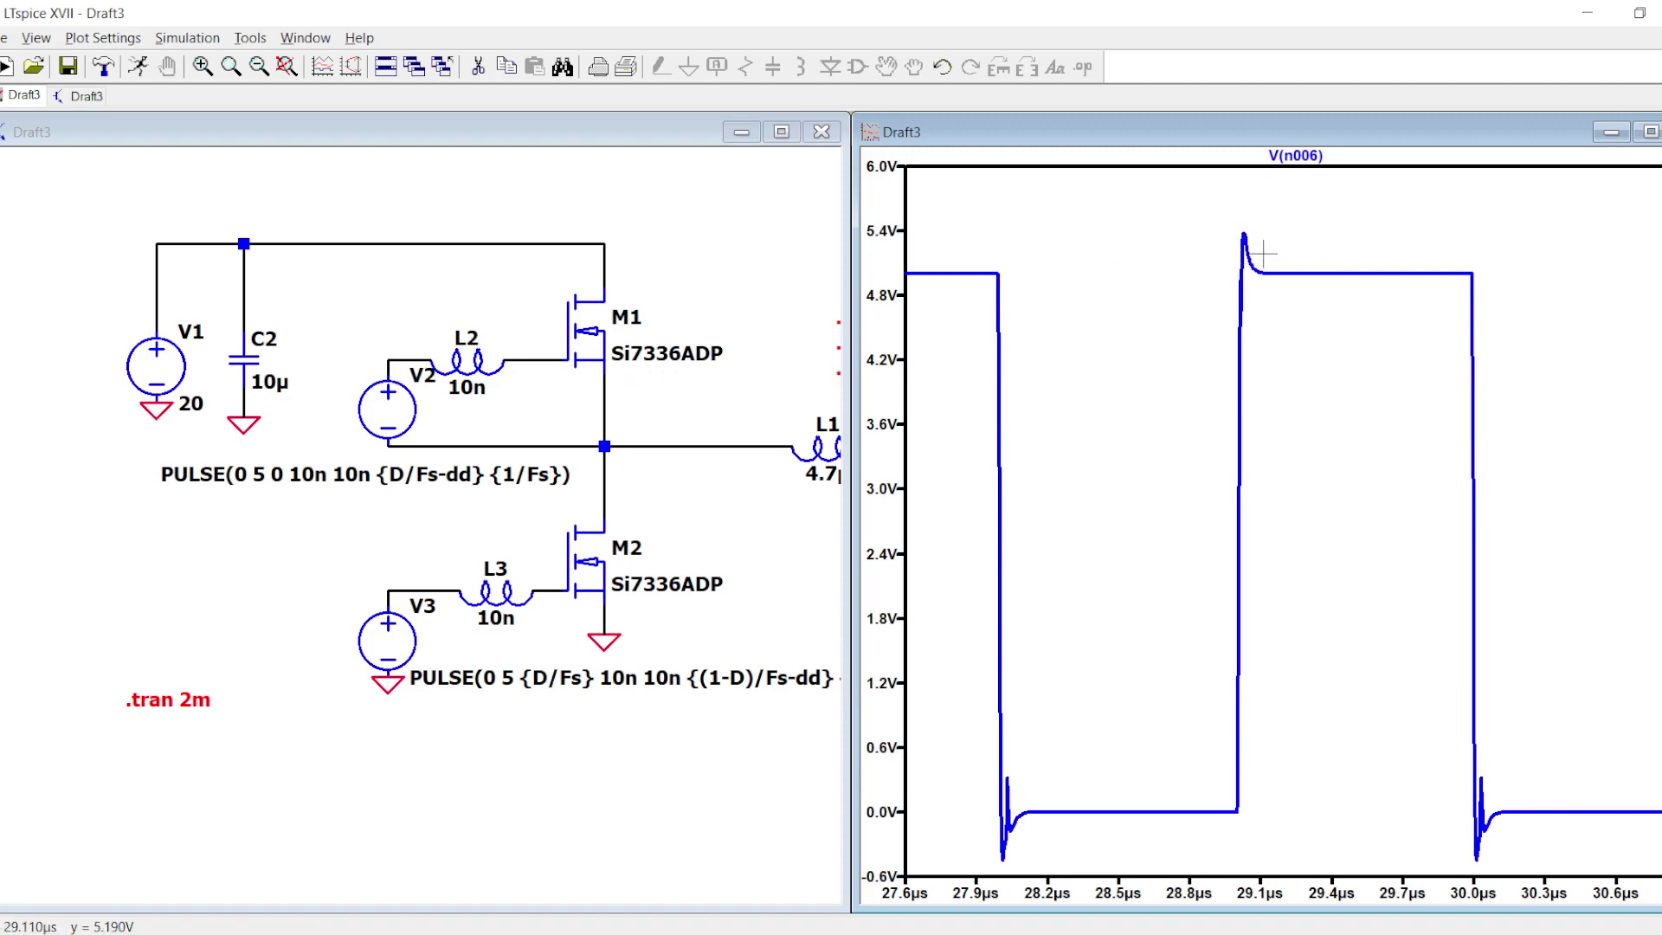
- Try adding a TVS diode to the wire between L2 and M1's gate
{"action": "scroll", "coordinate": [559, 377], "scroll_direction": "up", "scroll_amount": 2}
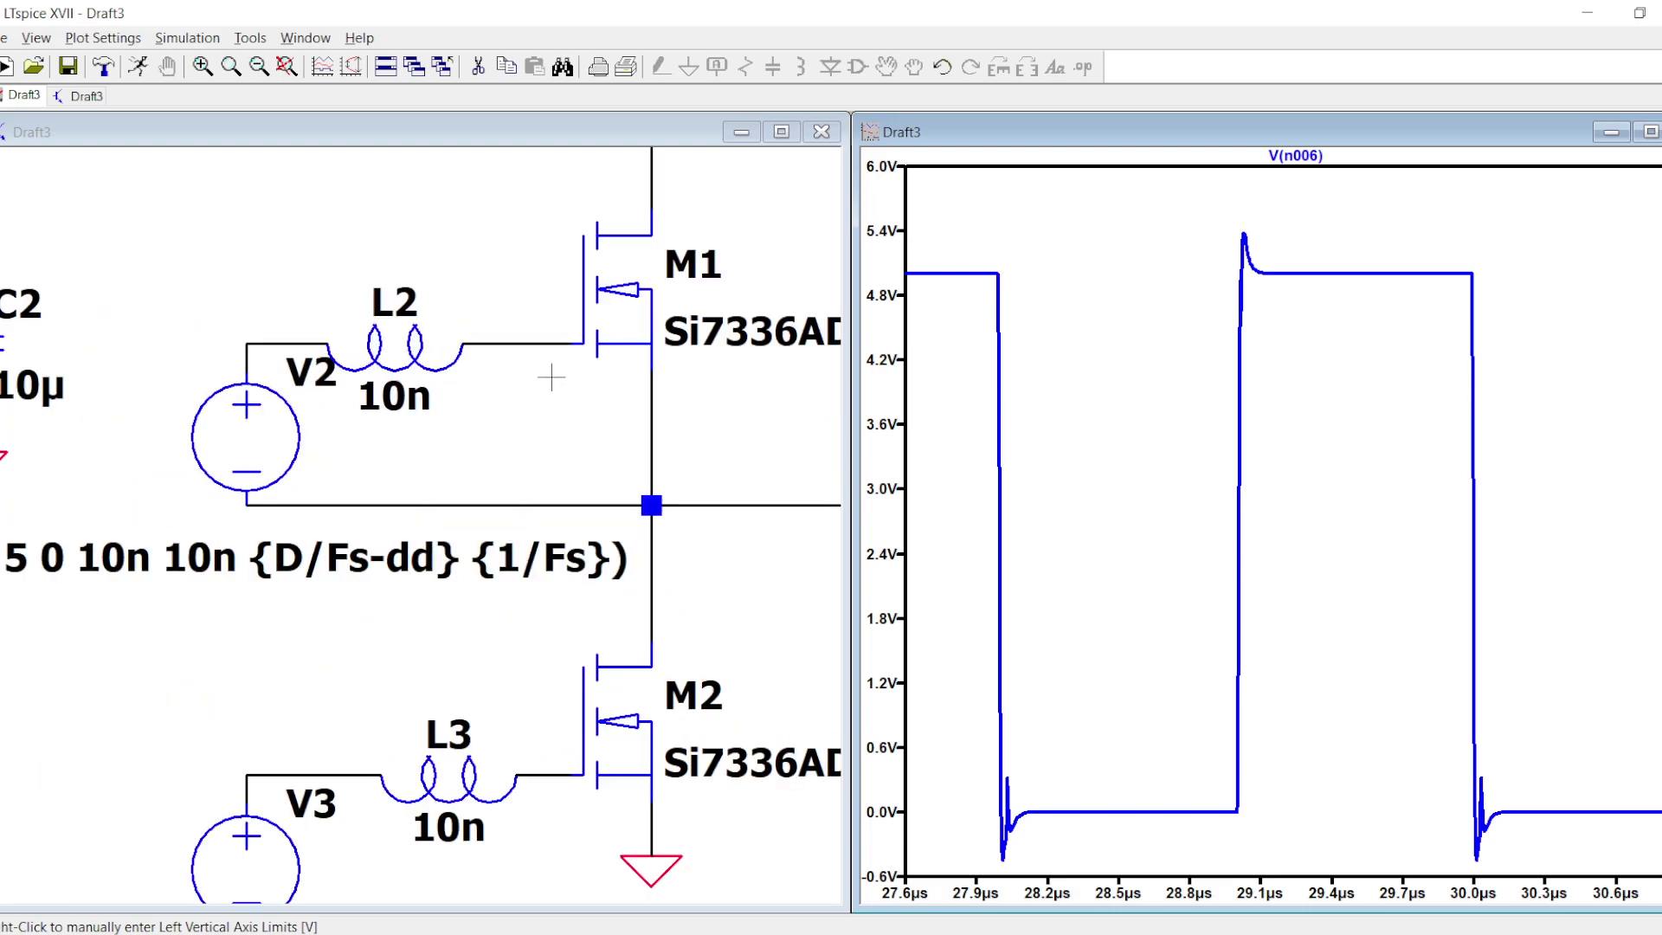
{"action": "left_click", "coordinate": [548, 401]}
{"action": "key", "text": "F2"}
{"action": "type", "text": "tv"}
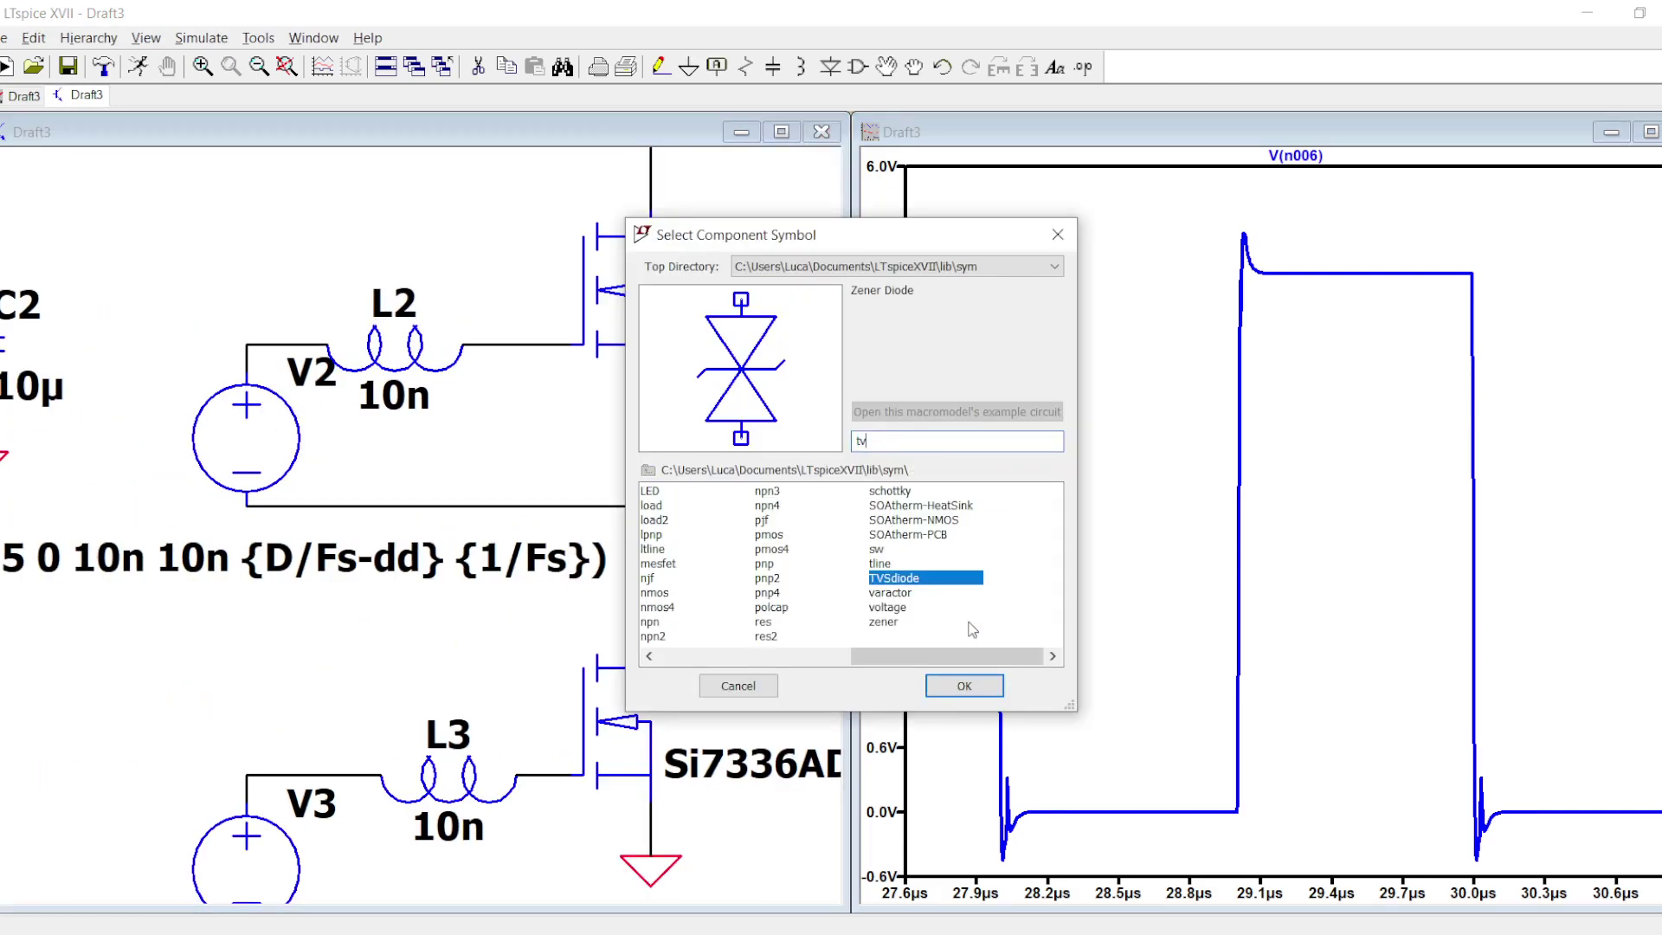
{"action": "left_click", "coordinate": [967, 684]}
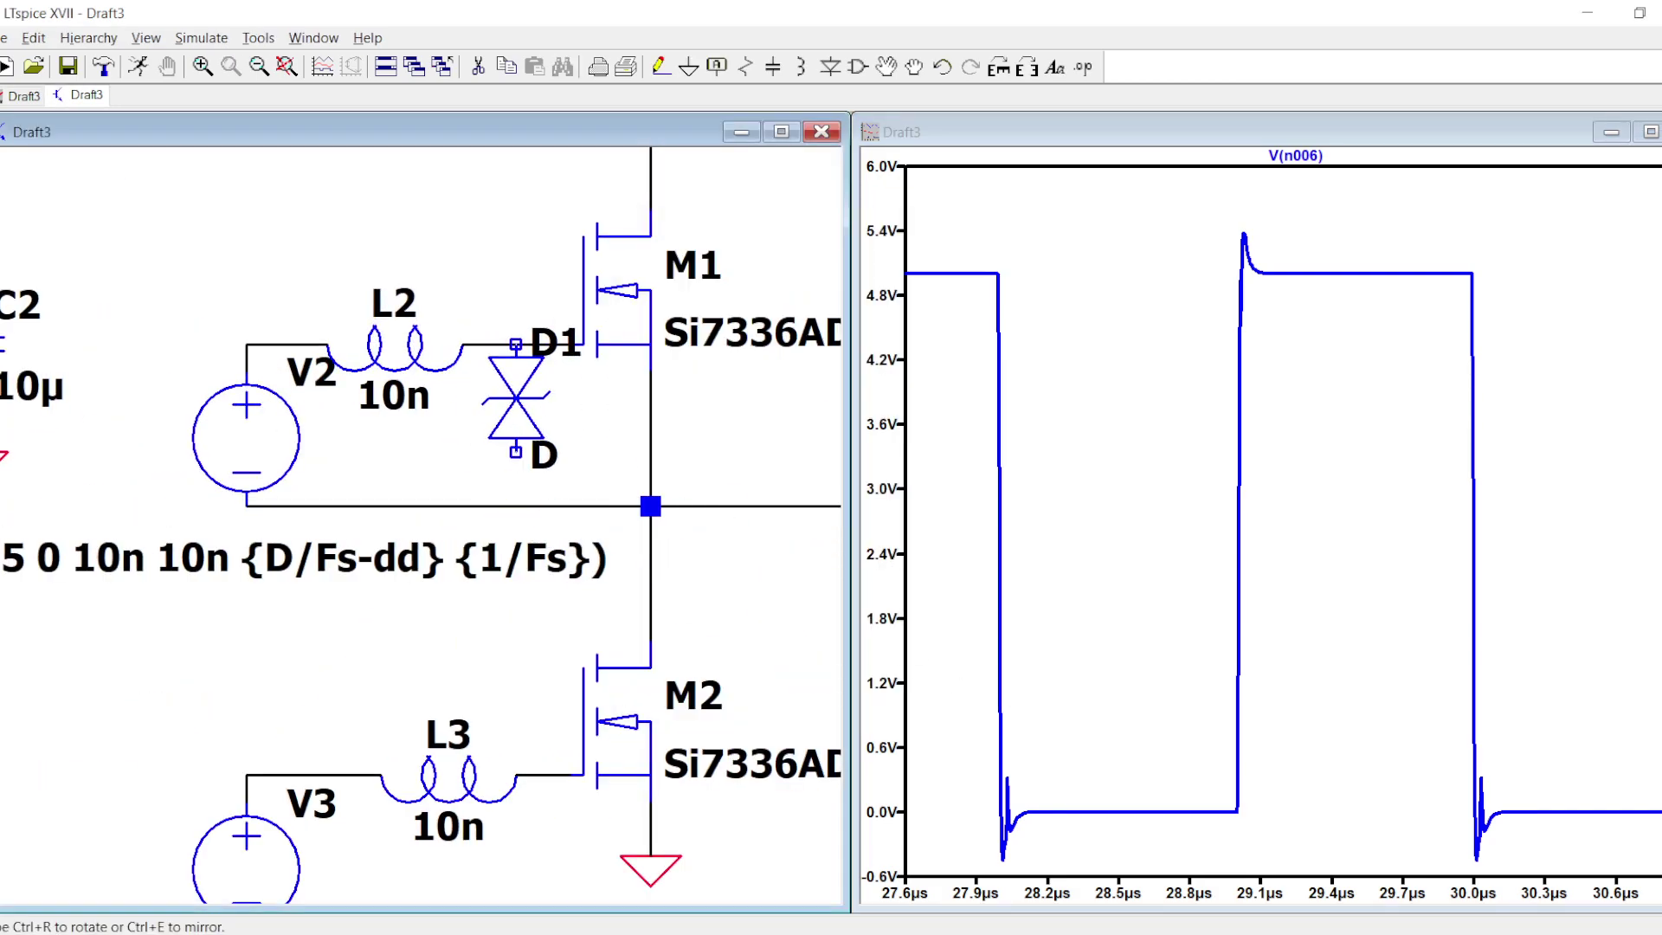
{"action": "left_click", "coordinate": [516, 451]}
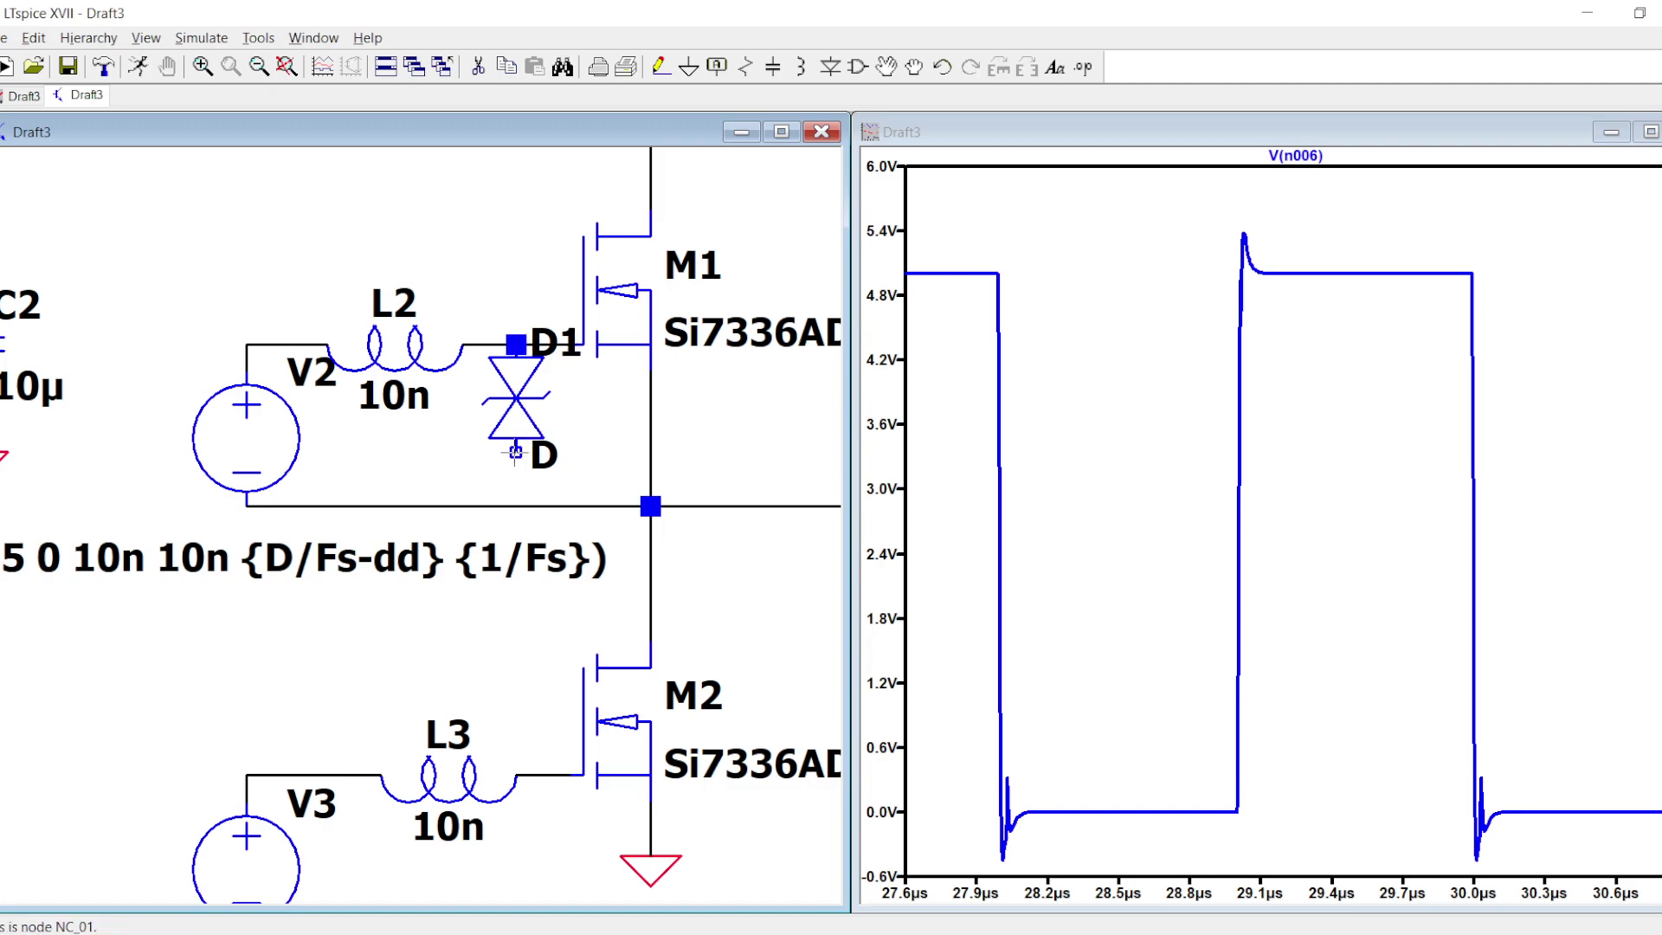
{"action": "key", "text": "Delete"}
{"action": "left_click", "coordinate": [513, 368]}
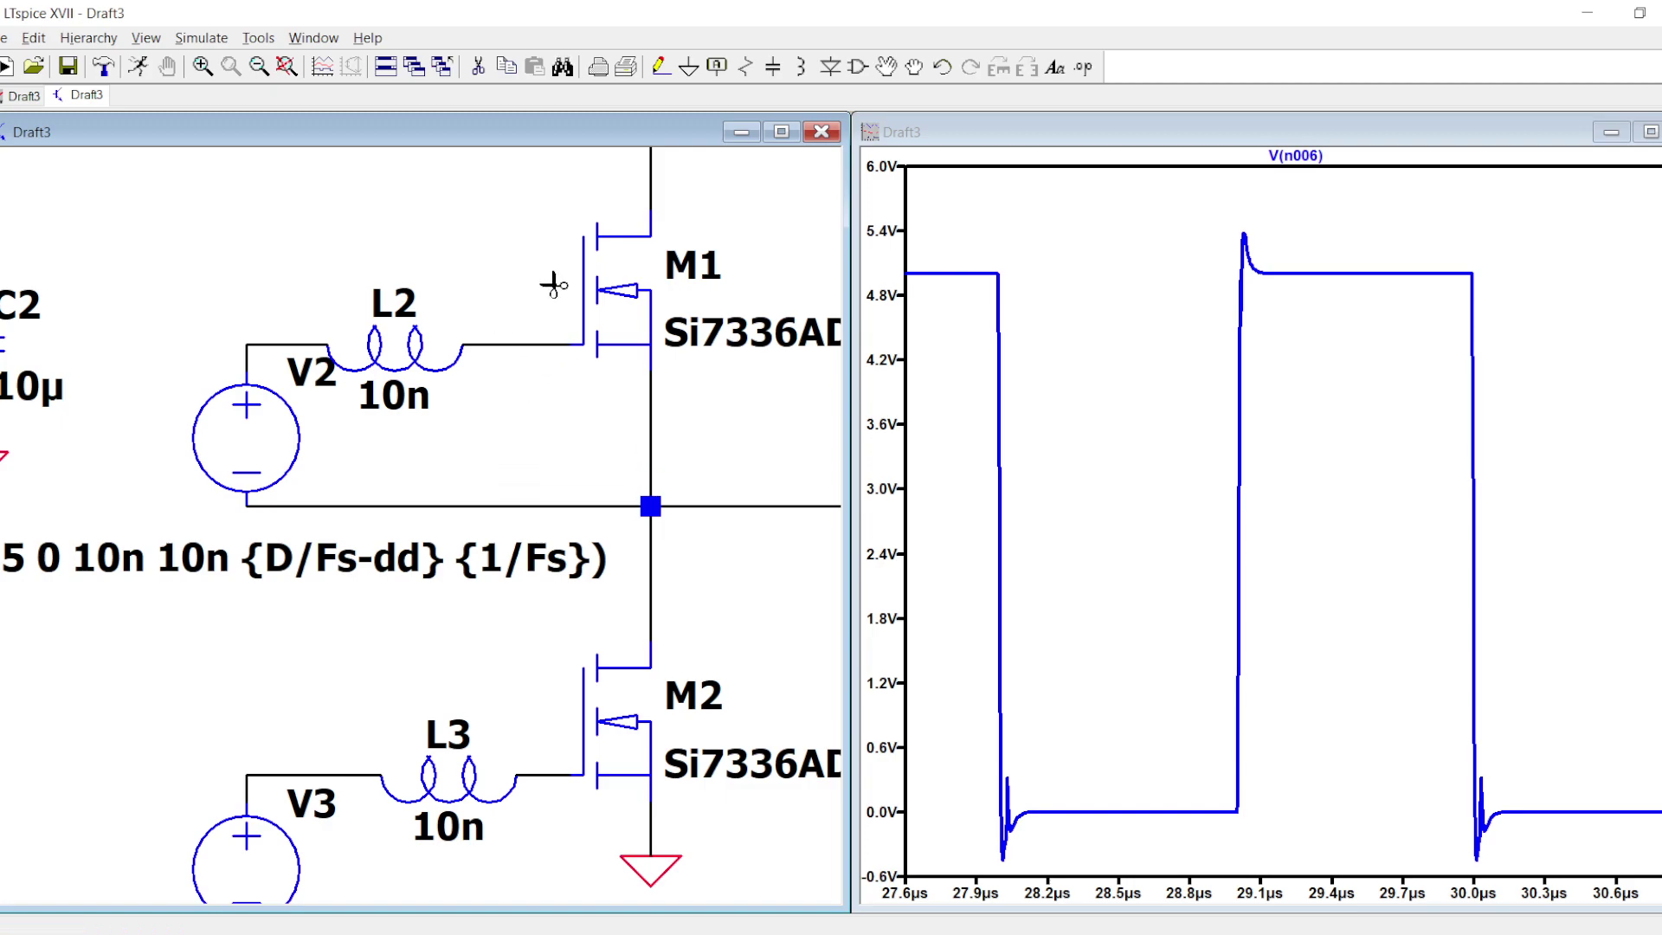
- Move V2 and L2 away from M1 to make room for a resistor in the gate line
{"action": "key", "text": "r"}
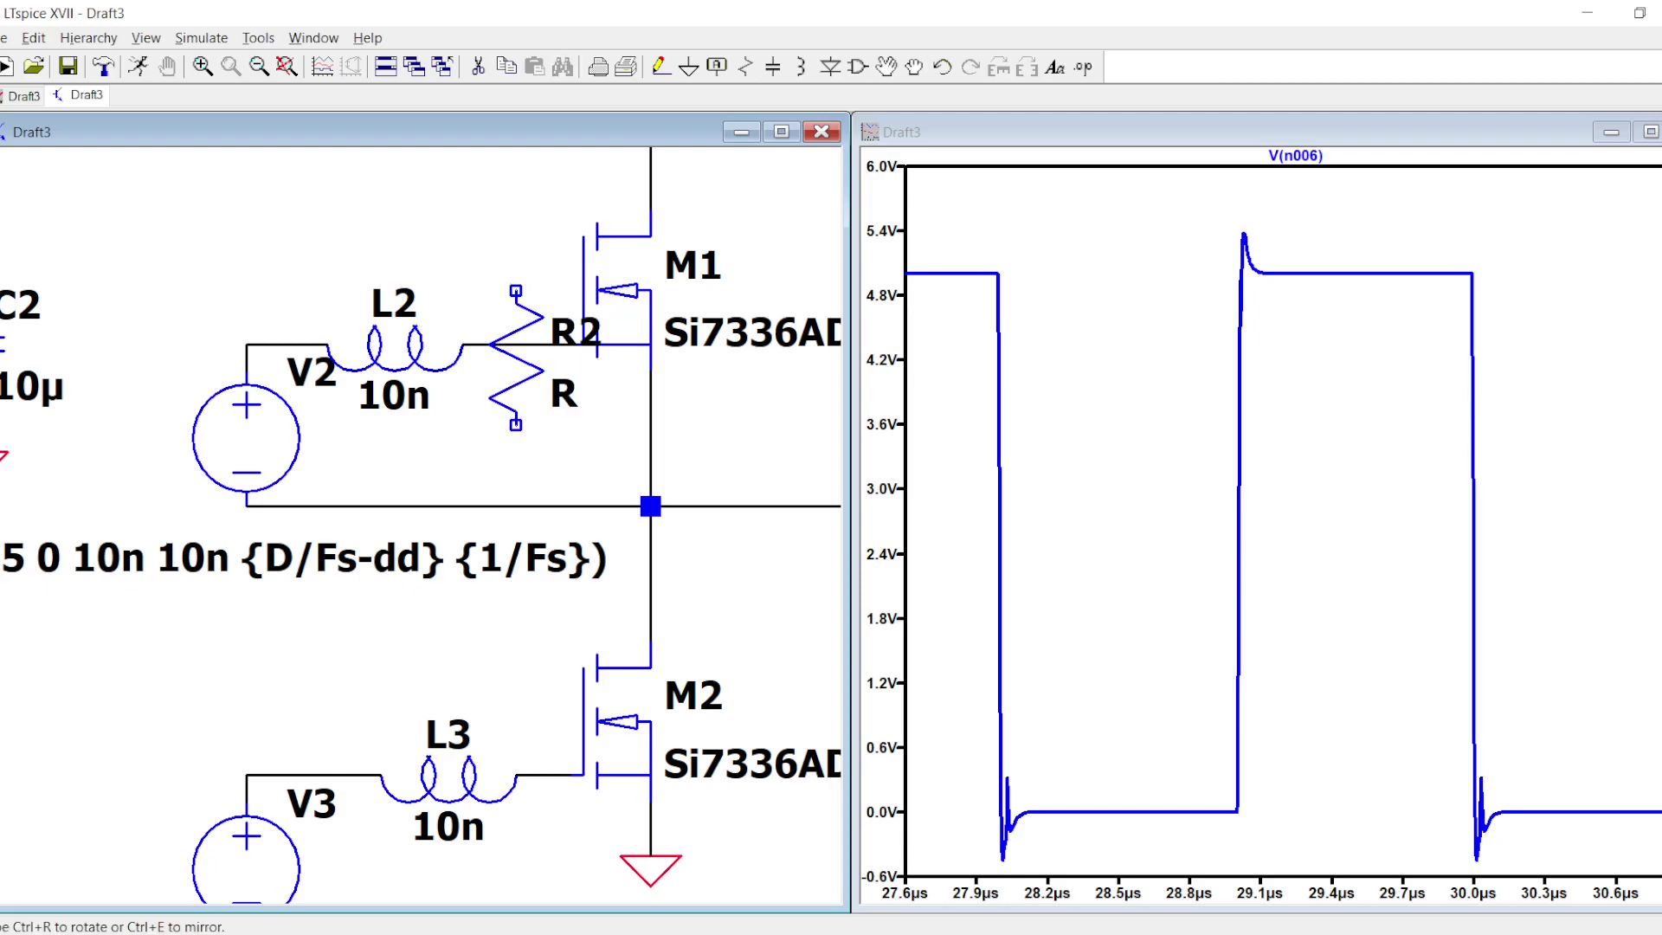
{"action": "key", "text": "Escape"}
{"action": "scroll", "coordinate": [397, 389], "scroll_direction": "down", "scroll_amount": 3}
{"action": "left_click_drag", "start_coordinate": [477, 465], "coordinate": [232, 263]}
{"action": "left_click", "coordinate": [185, 263]}
{"action": "key", "text": "Escape"}
- Insert a horizontal resistor between L2 and M1's gate and set its value to 1
{"action": "key", "text": "r"}
{"action": "key", "text": "ctrl+r"}
{"action": "left_click", "coordinate": [545, 400]}
{"action": "key", "text": "Escape"}
{"action": "right_click", "coordinate": [547, 402]}
{"action": "type", "text": "1"}
{"action": "key", "text": "Return"}
- Move V3 and L3 away from M2 to free space in the lower gate line
{"action": "scroll", "coordinate": [609, 400], "scroll_direction": "down", "scroll_amount": 2}
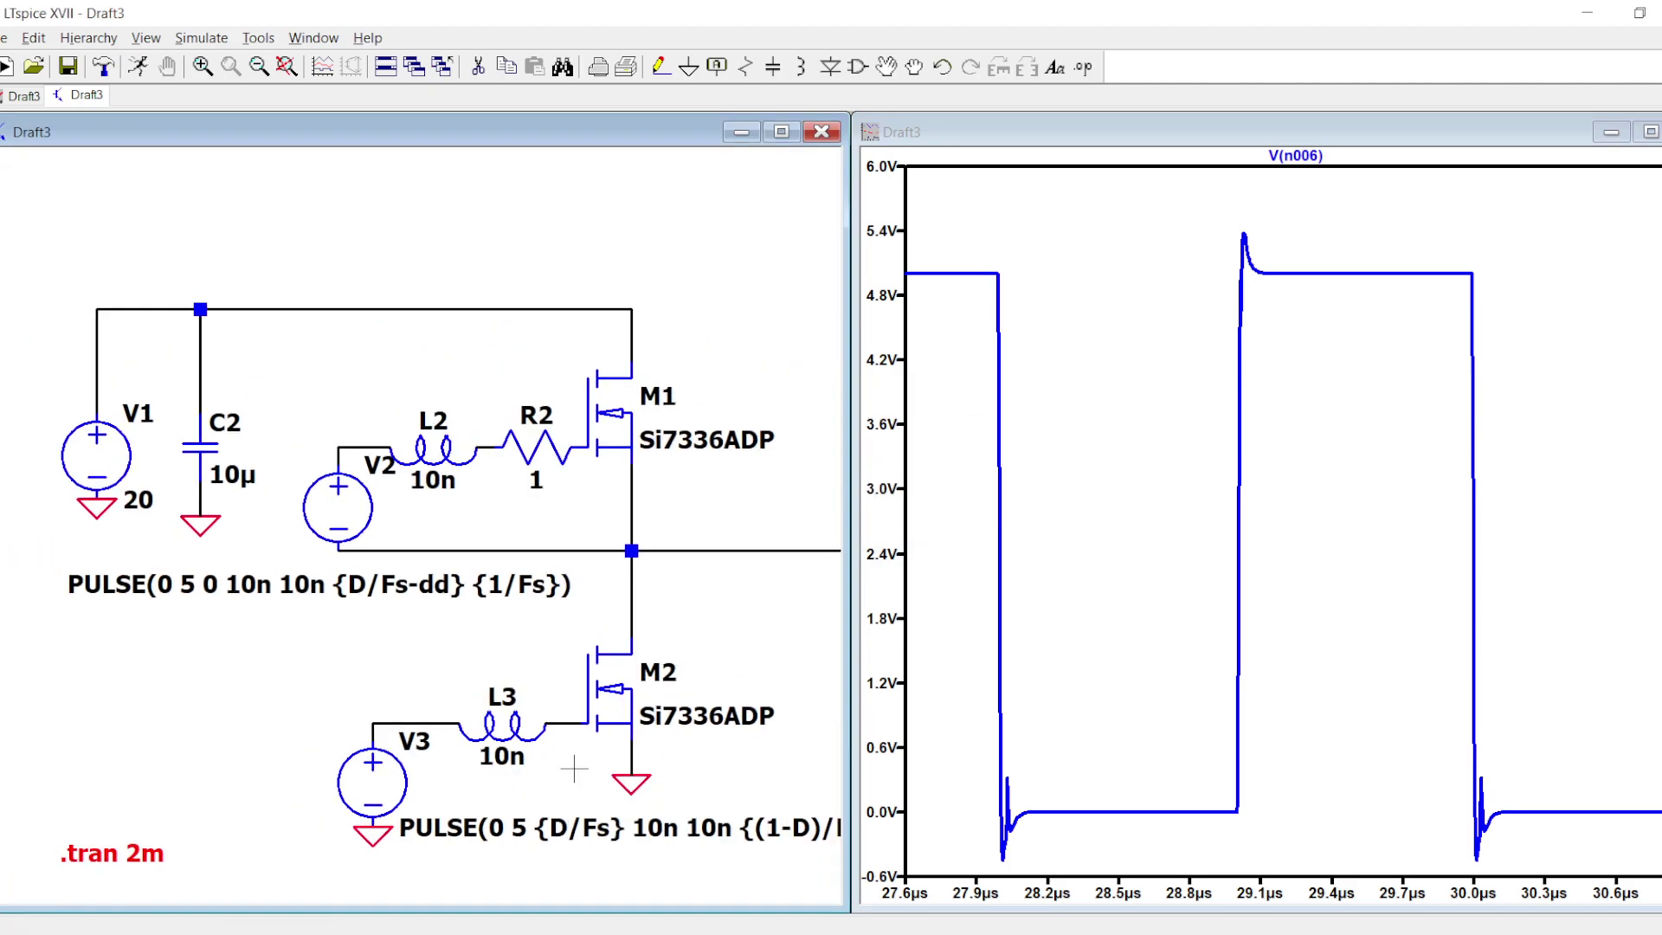
{"action": "key", "text": "F8"}
{"action": "left_click_drag", "start_coordinate": [575, 810], "coordinate": [307, 582]}
{"action": "left_click", "coordinate": [239, 582]}
{"action": "key", "text": "Escape"}
- Insert a horizontal resistor between L3 and M2's gate and set its value to 1
{"action": "key", "text": "r"}
{"action": "key", "text": "ctrl+r"}
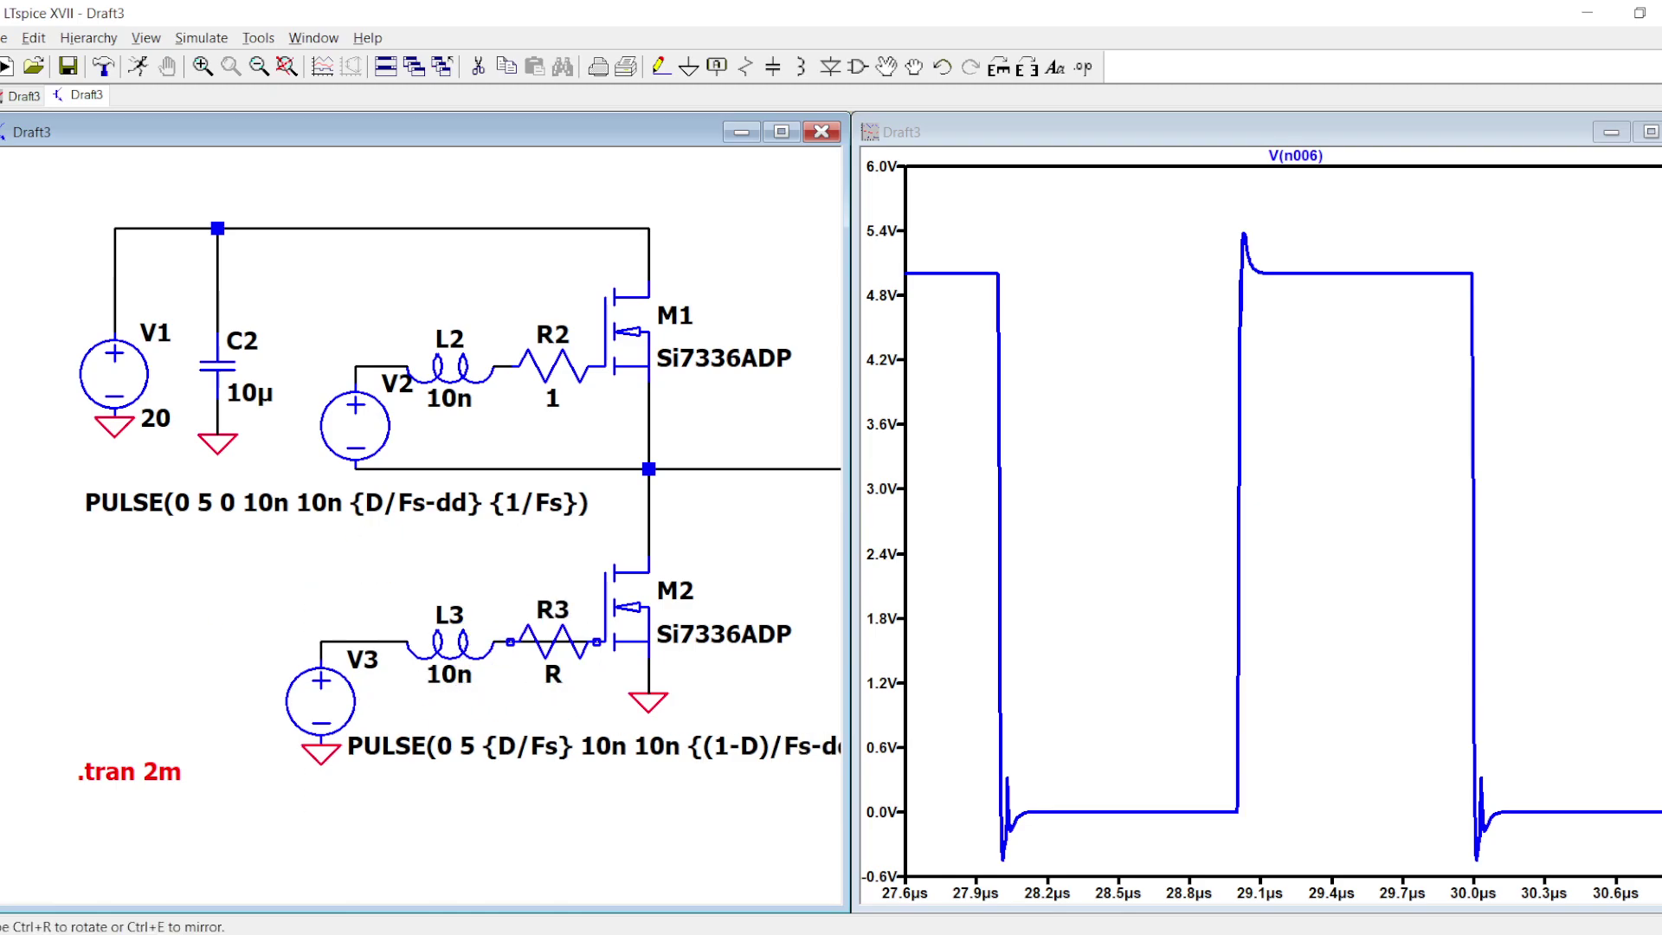
{"action": "left_click", "coordinate": [532, 641]}
{"action": "key", "text": "Escape"}
{"action": "right_click", "coordinate": [545, 680]}
{"action": "type", "text": "1"}
{"action": "key", "text": "Return"}
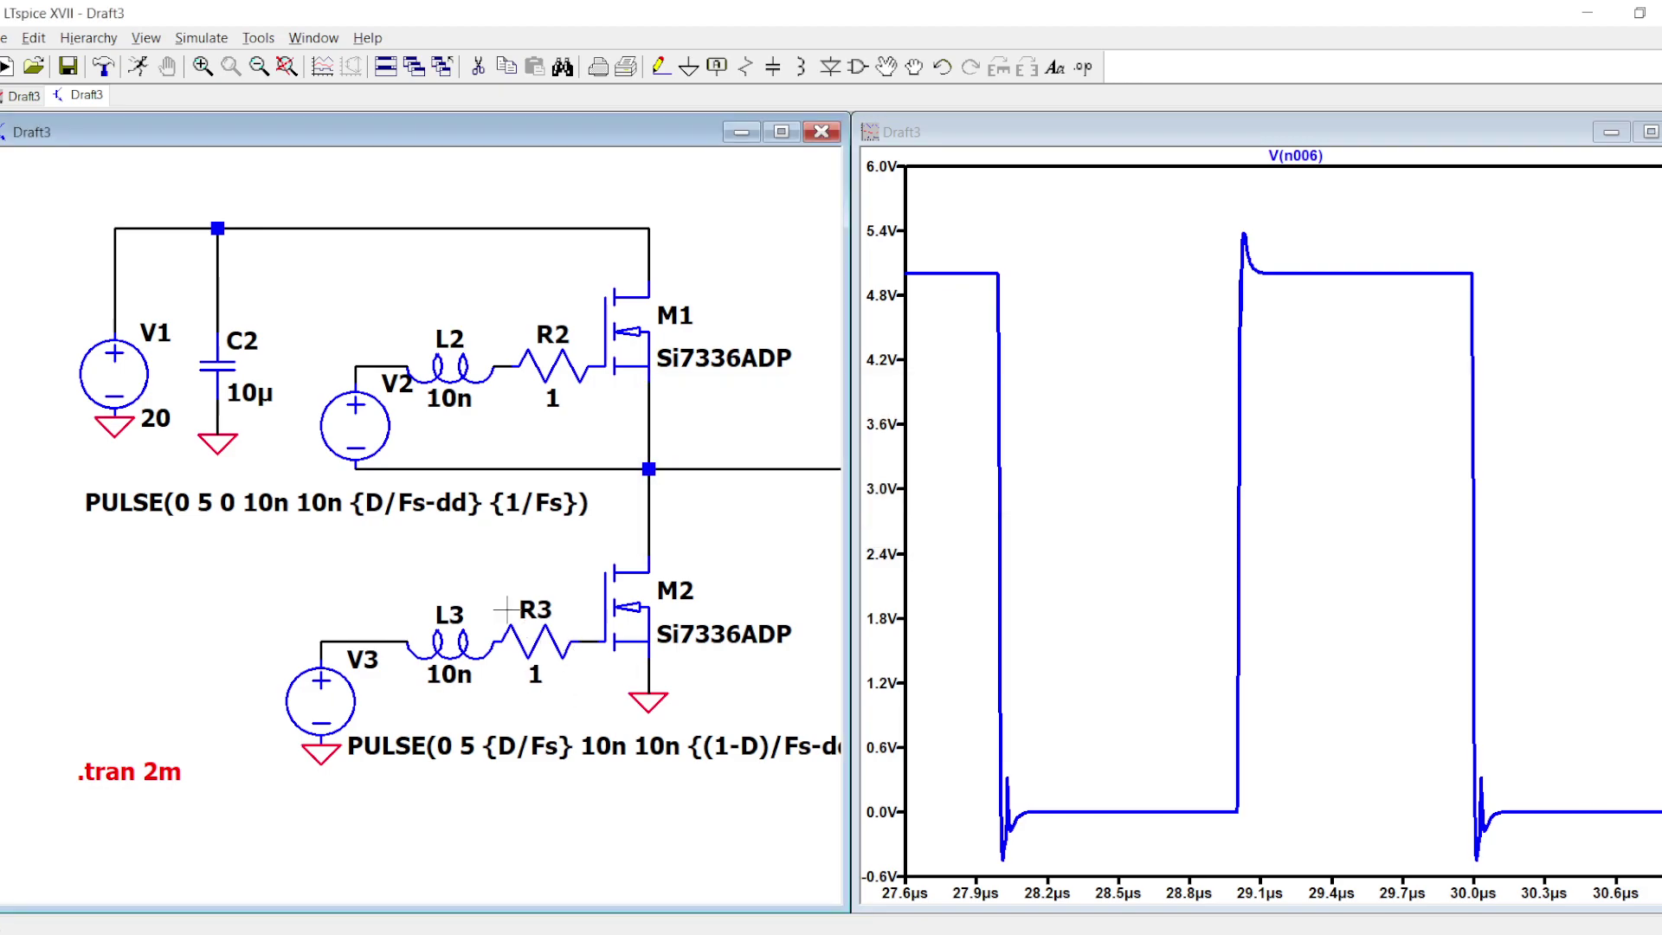
- Rerun the simulation, halt it early, and examine the edges of M2's gate voltage with the gate resistors in place
{"action": "left_click", "coordinate": [142, 60]}
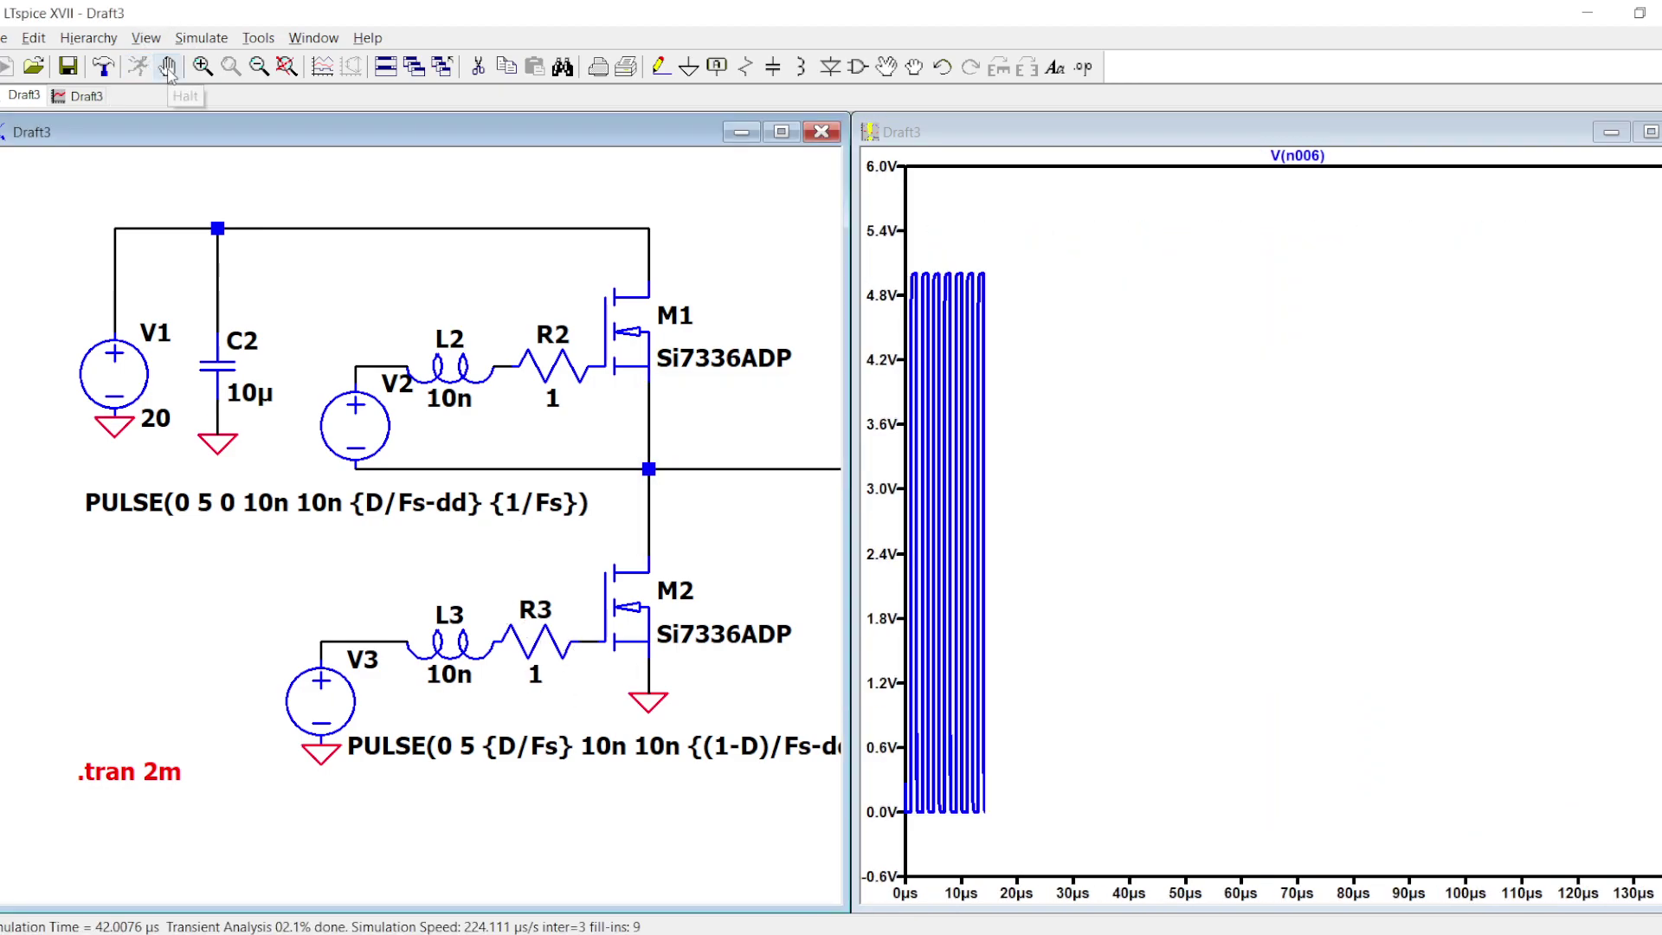
{"action": "key", "text": "Escape"}
{"action": "left_click_drag", "start_coordinate": [1016, 857], "coordinate": [899, 173]}
{"action": "left_click_drag", "start_coordinate": [1024, 731], "coordinate": [1129, 246]}
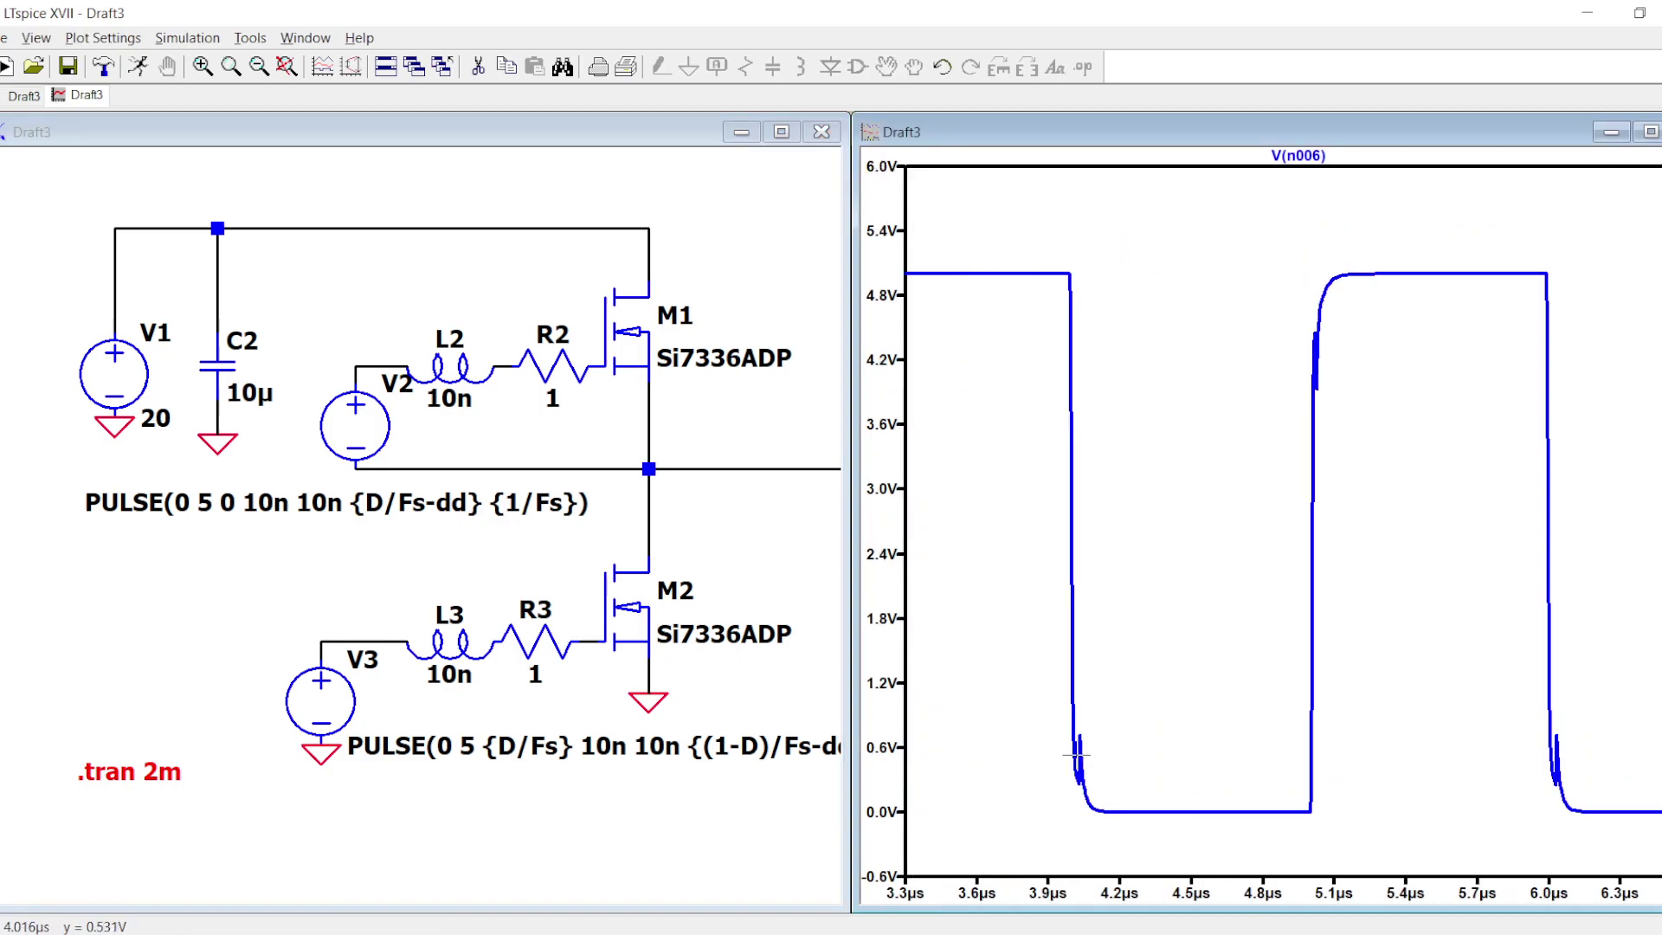
{"action": "left_click_drag", "start_coordinate": [1062, 720], "coordinate": [1165, 822]}
{"action": "right_click", "coordinate": [1144, 455]}
{"action": "left_click", "coordinate": [1179, 478]}
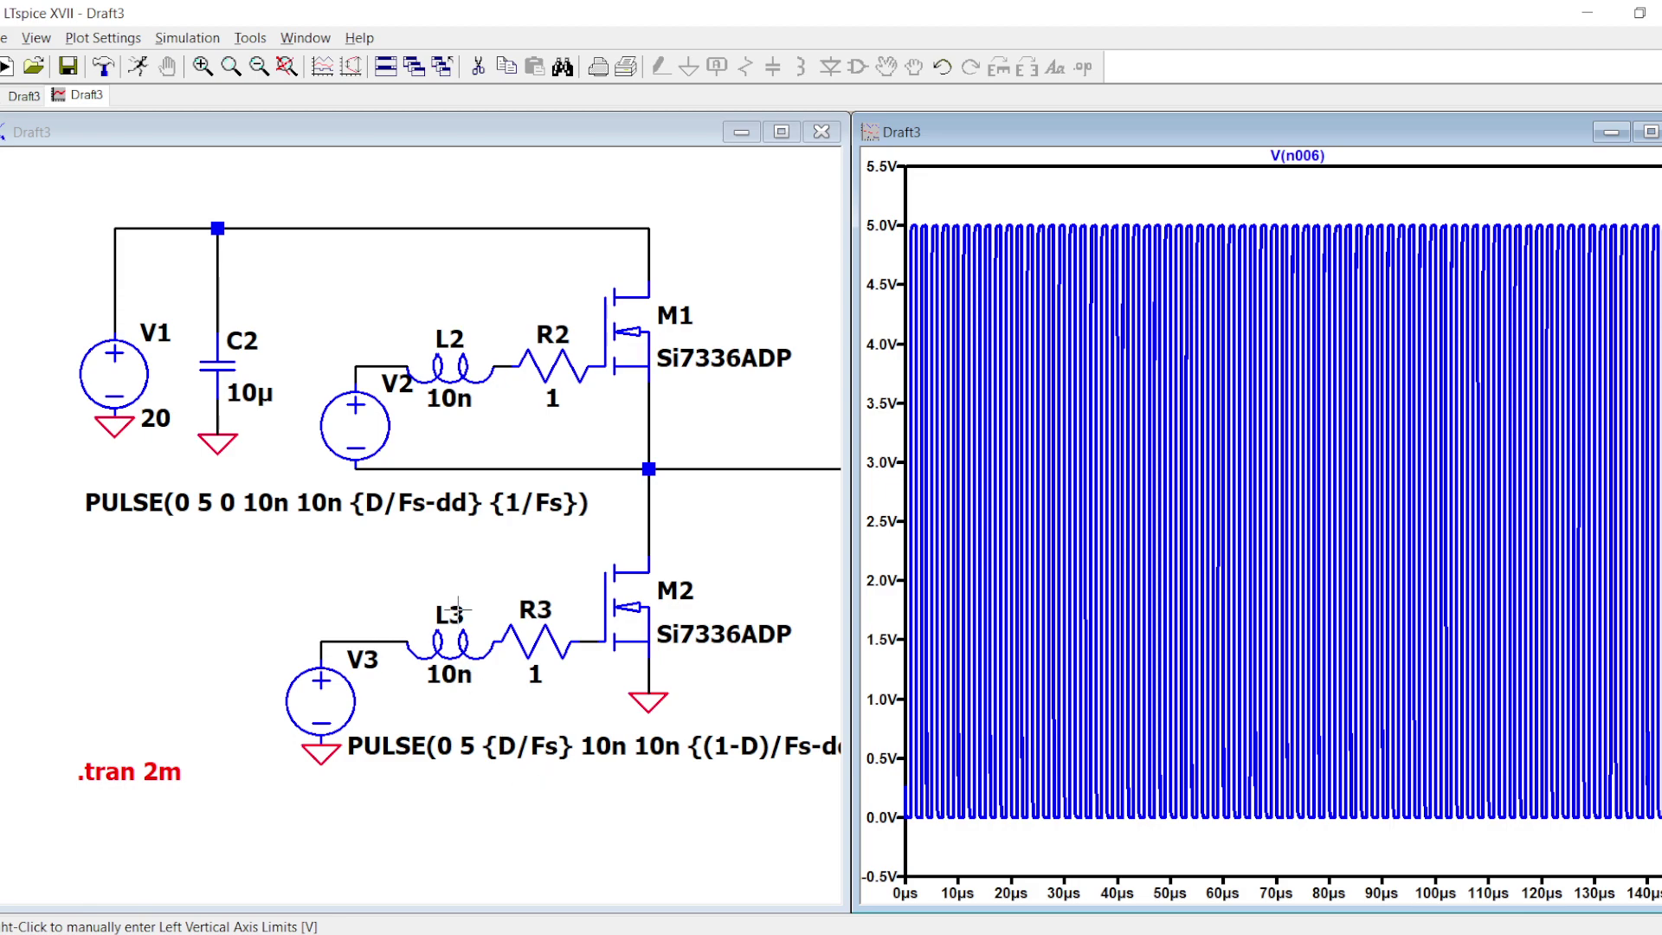
- Set the value of L3 in M2's gate line to 30n
{"action": "right_click", "coordinate": [447, 678]}
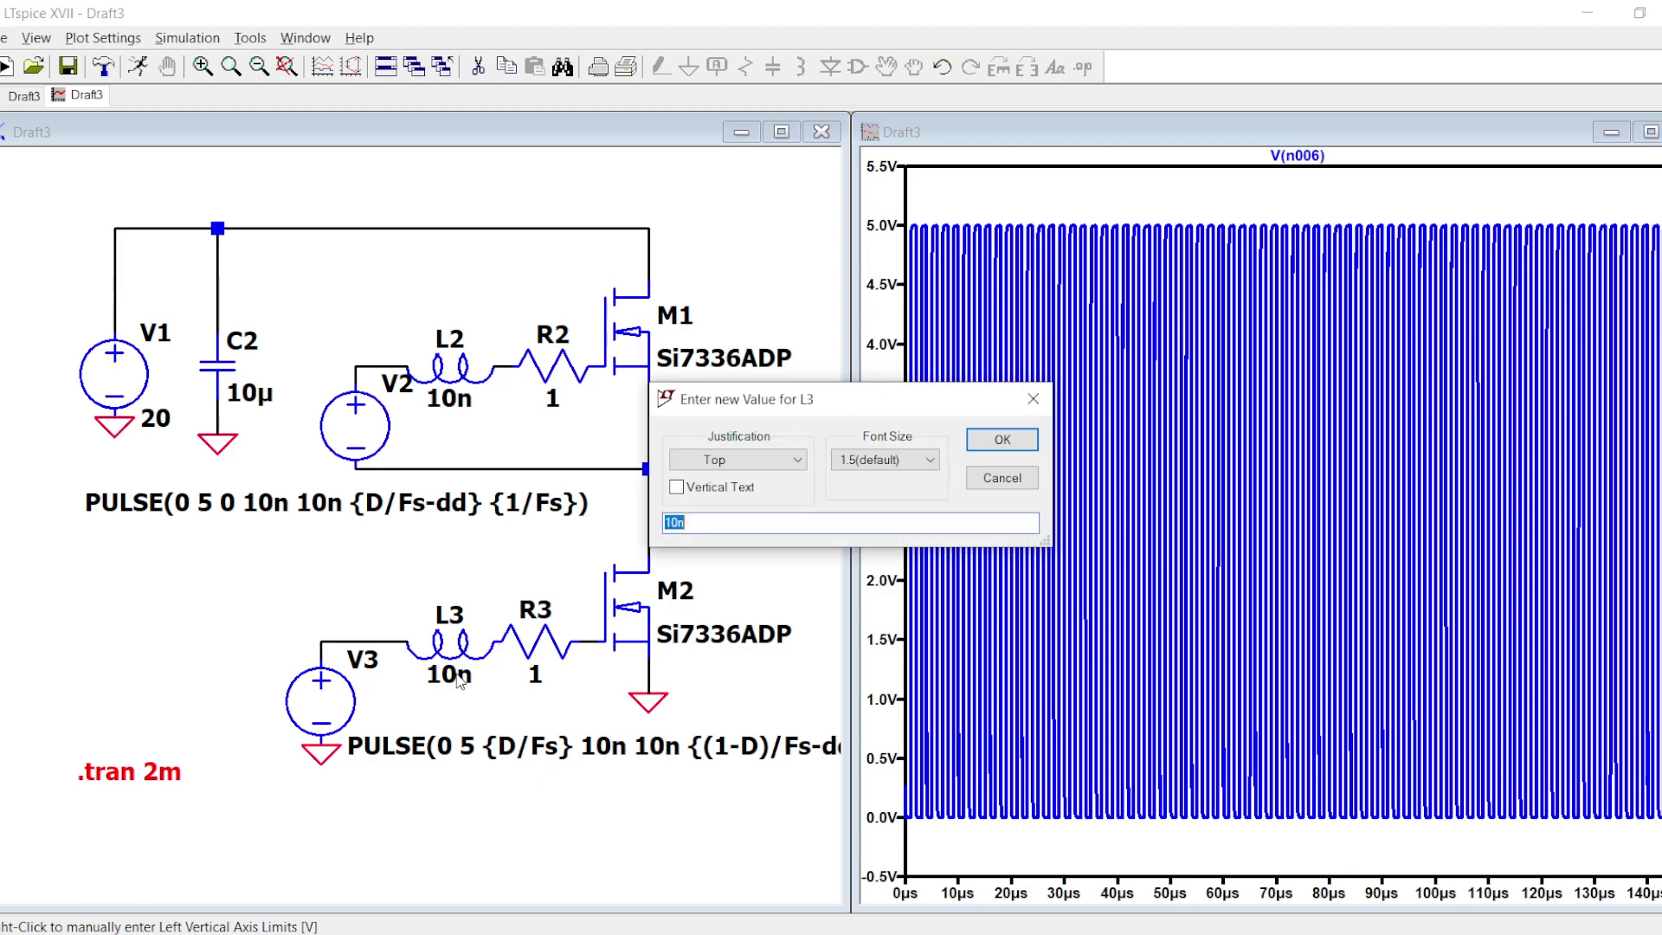
{"action": "key", "text": "Return"}
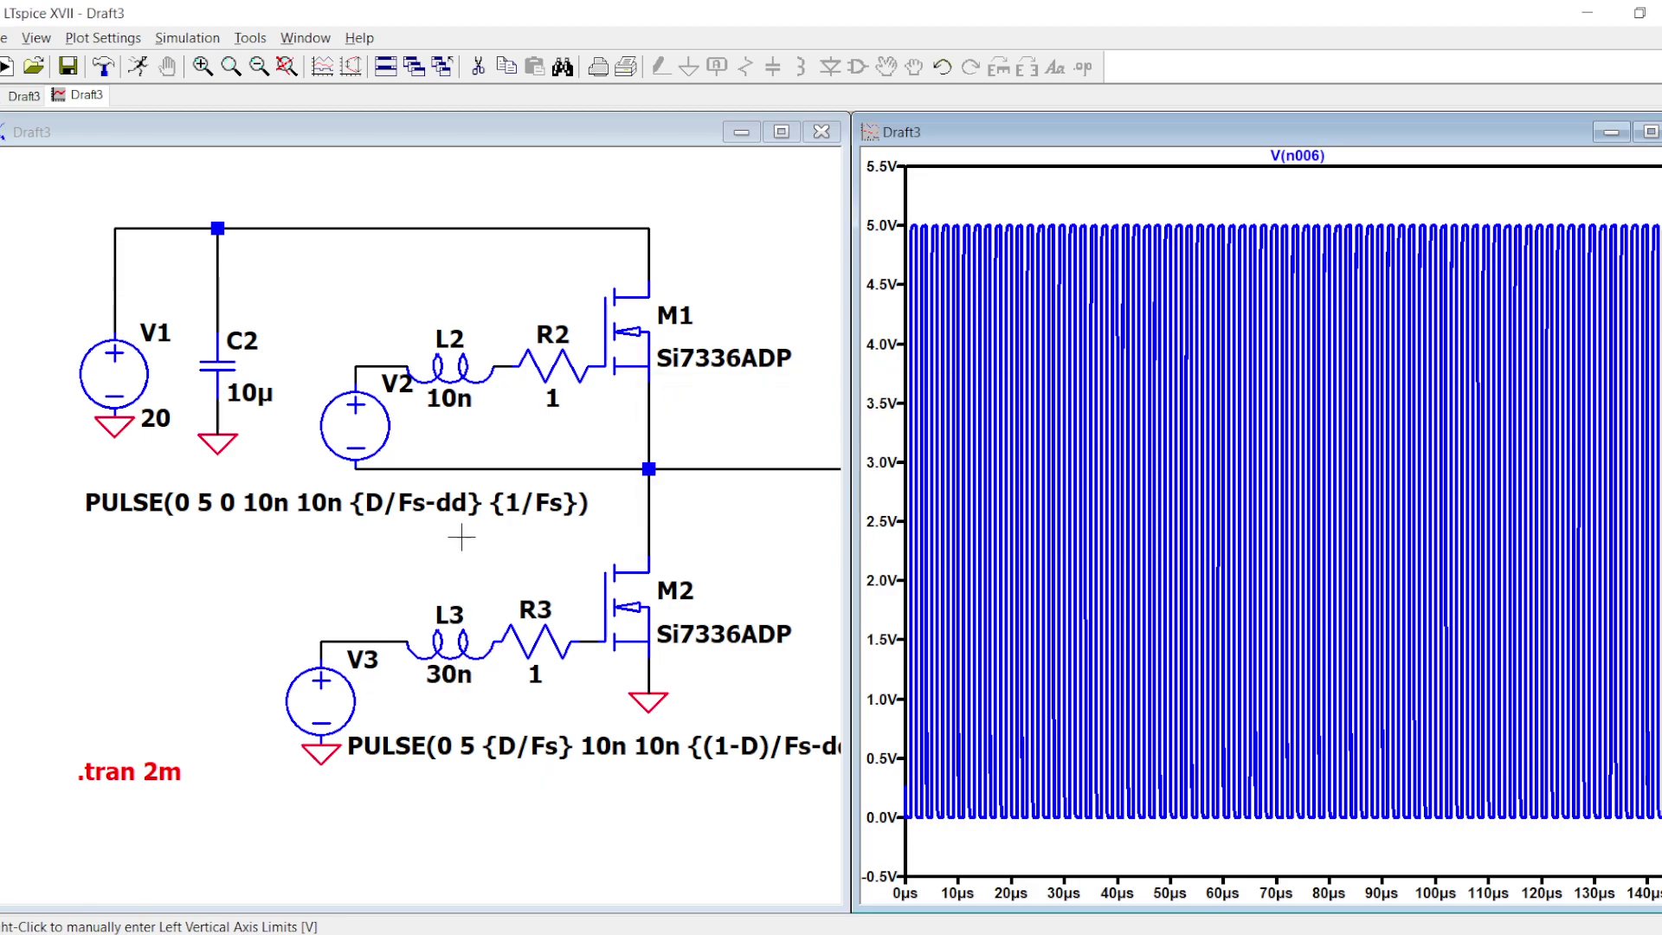
- Set the value of L2 in M1's gate line to 30n and rerun the simulation
{"action": "right_click", "coordinate": [446, 399]}
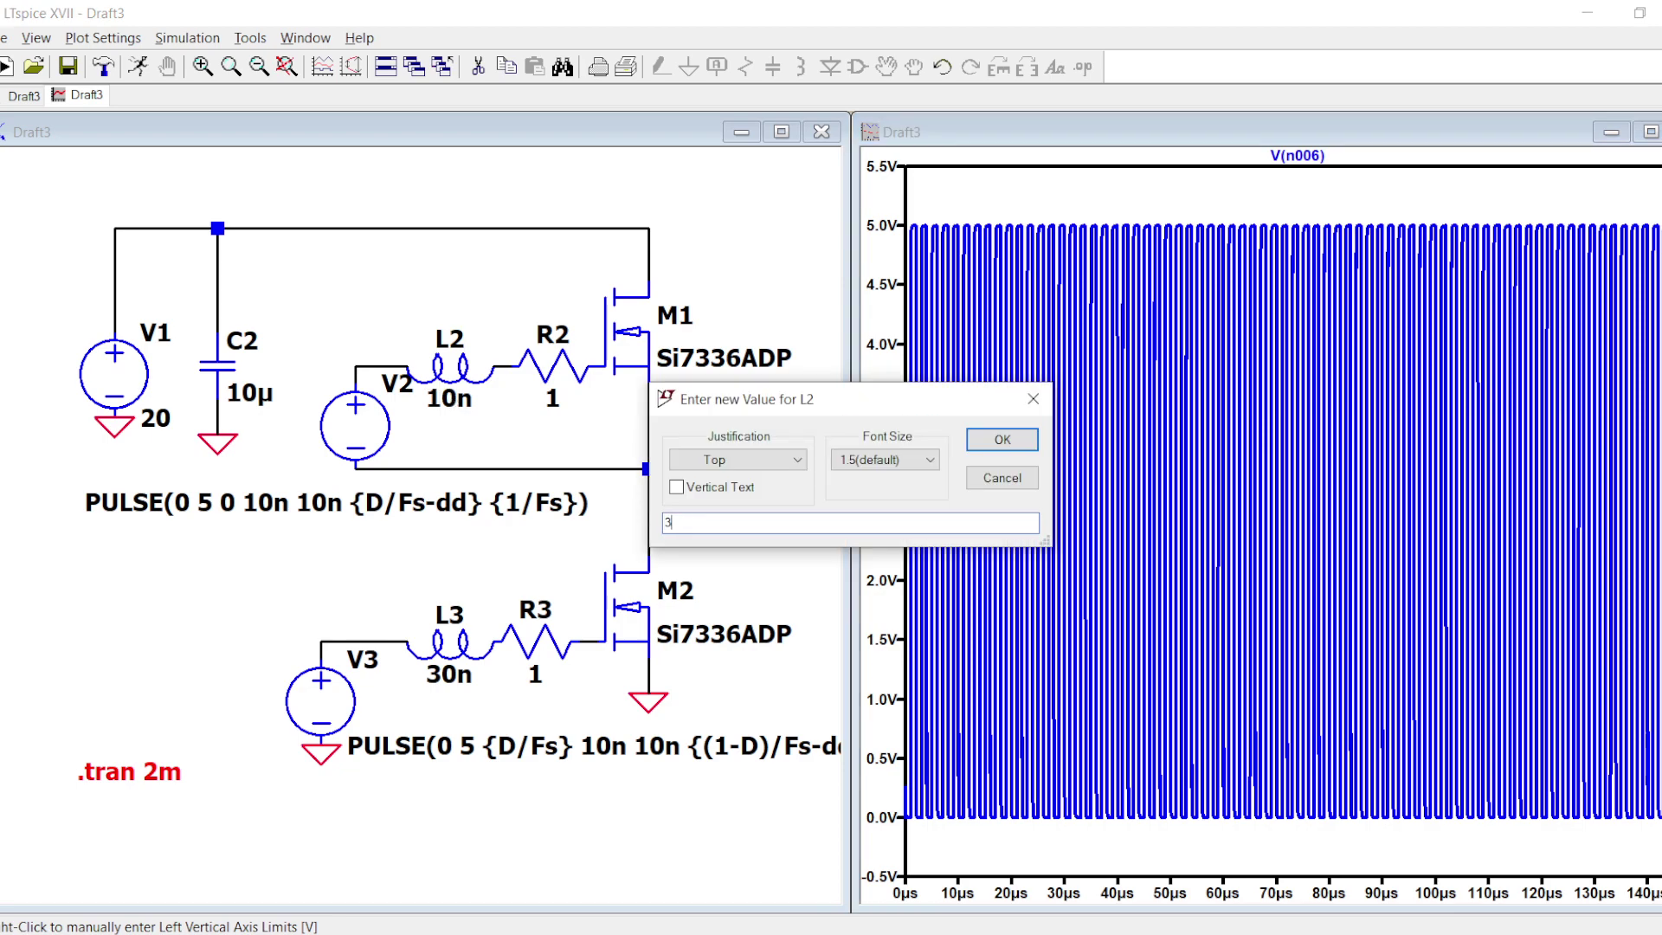
{"action": "key", "text": "Return"}
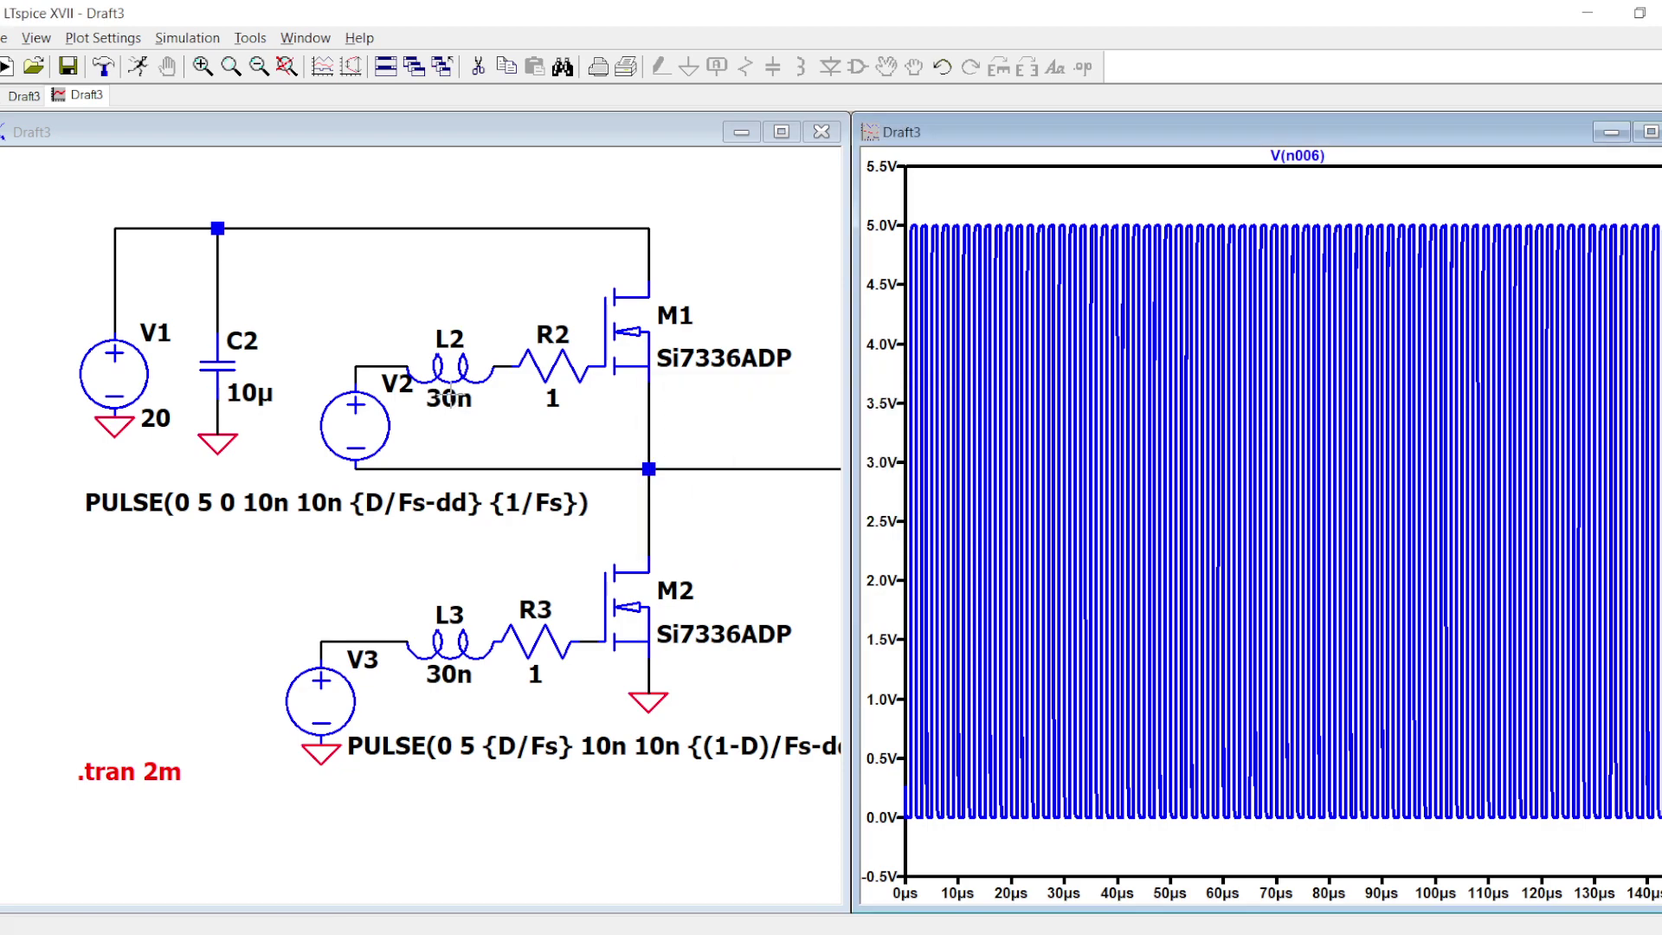
{"action": "left_click", "coordinate": [139, 67]}
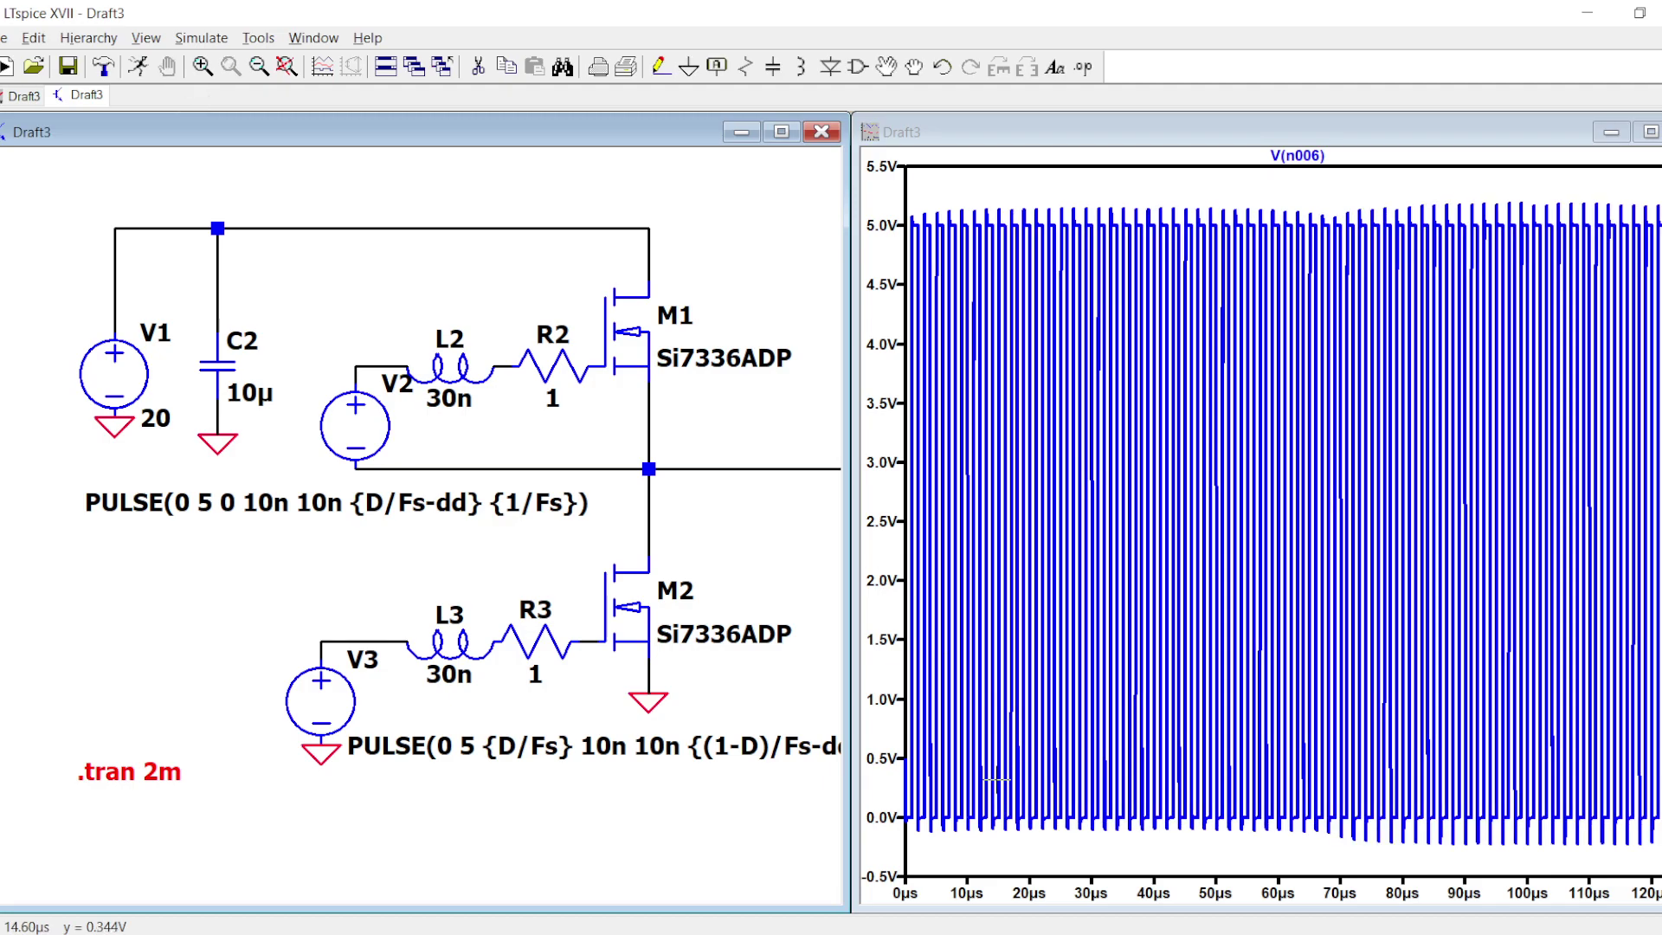
- Examine the falling edge and ringing of M2's gate voltage near 62 µs, with the whole circuit in view
{"action": "left_click_drag", "start_coordinate": [1277, 853], "coordinate": [1323, 185]}
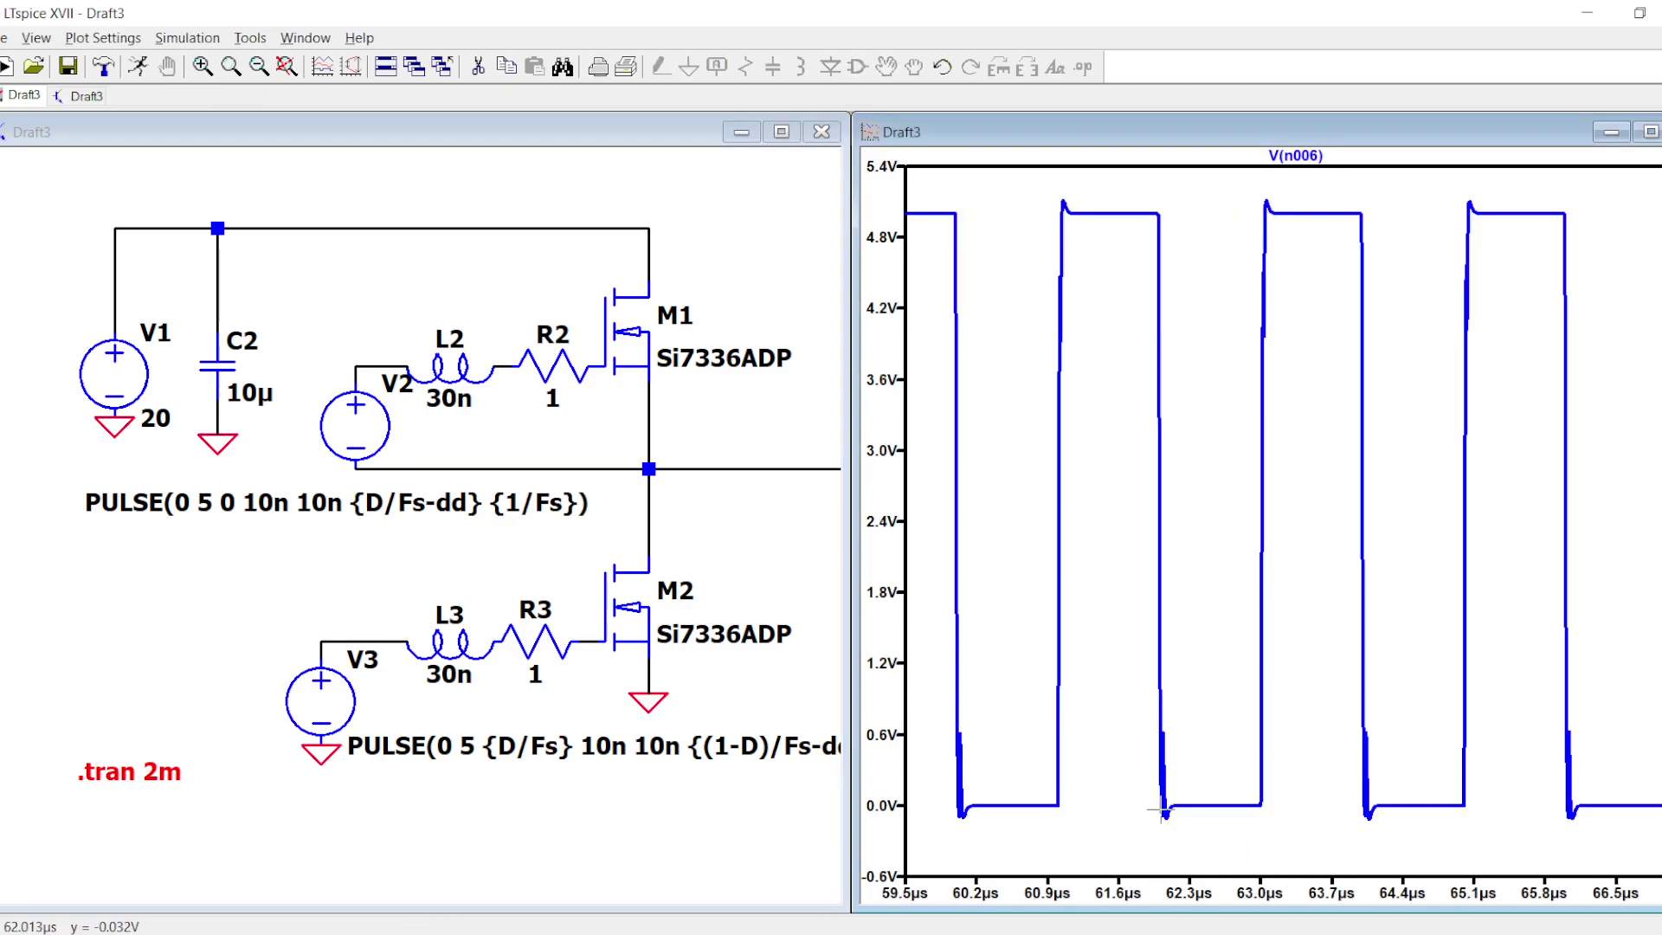
{"action": "left_click_drag", "start_coordinate": [1122, 854], "coordinate": [1350, 418]}
{"action": "left_click_drag", "start_coordinate": [1332, 213], "coordinate": [1142, 833]}
{"action": "left_click_drag", "start_coordinate": [941, 727], "coordinate": [1124, 856]}
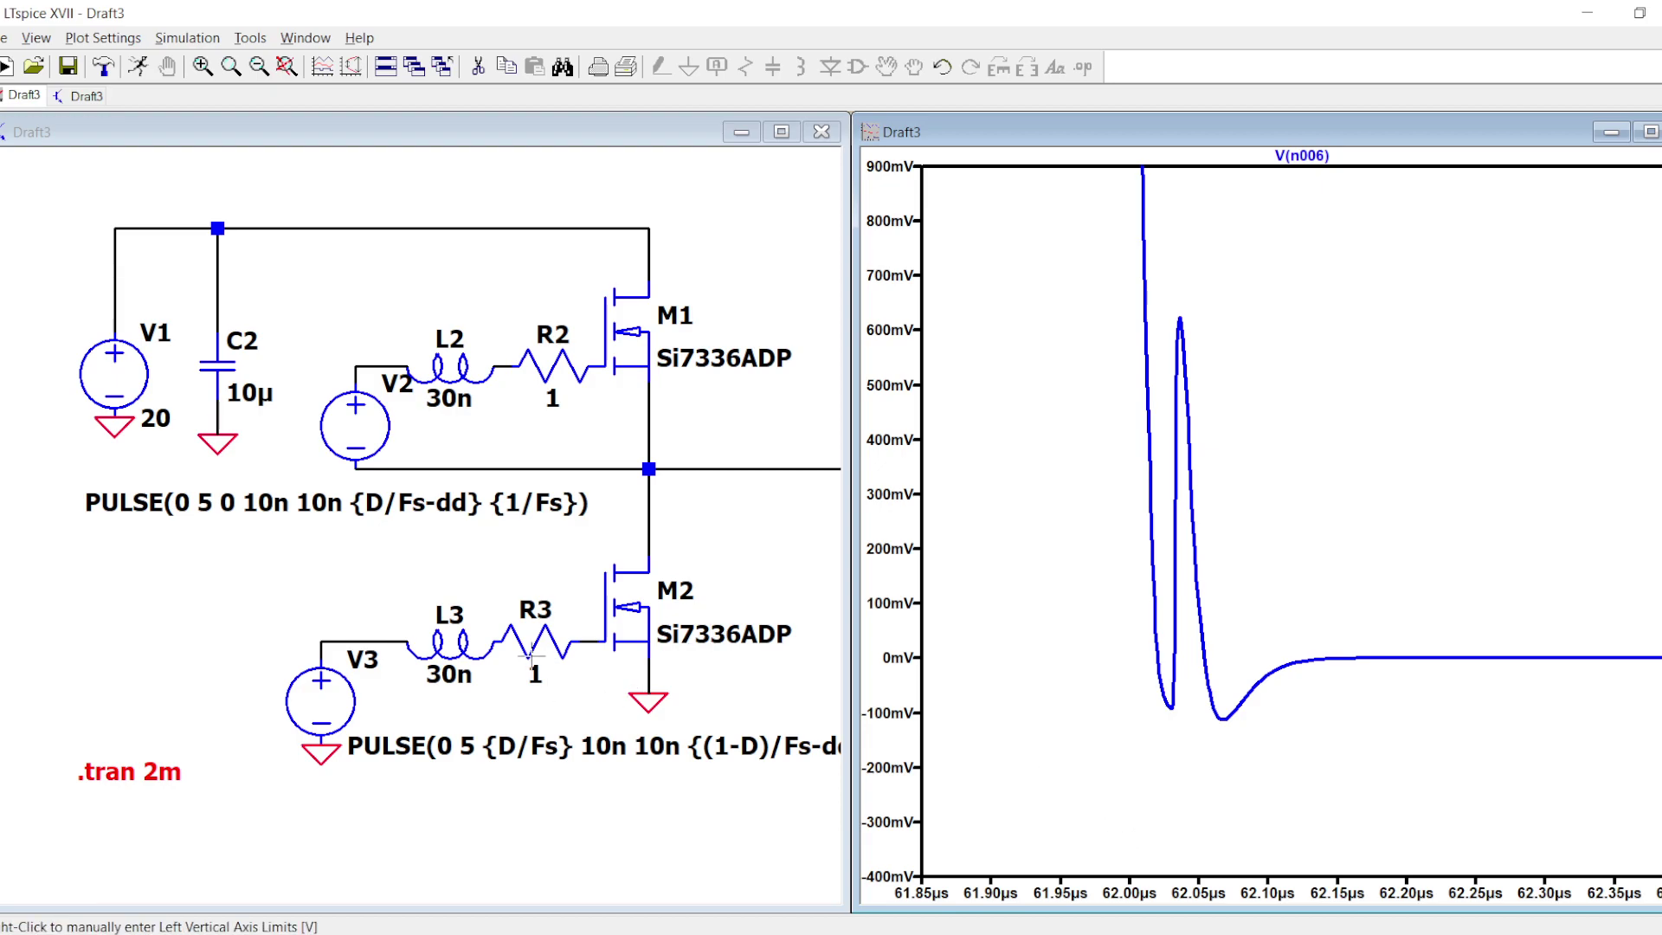
{"action": "scroll", "coordinate": [580, 658], "scroll_direction": "down", "scroll_amount": 4}
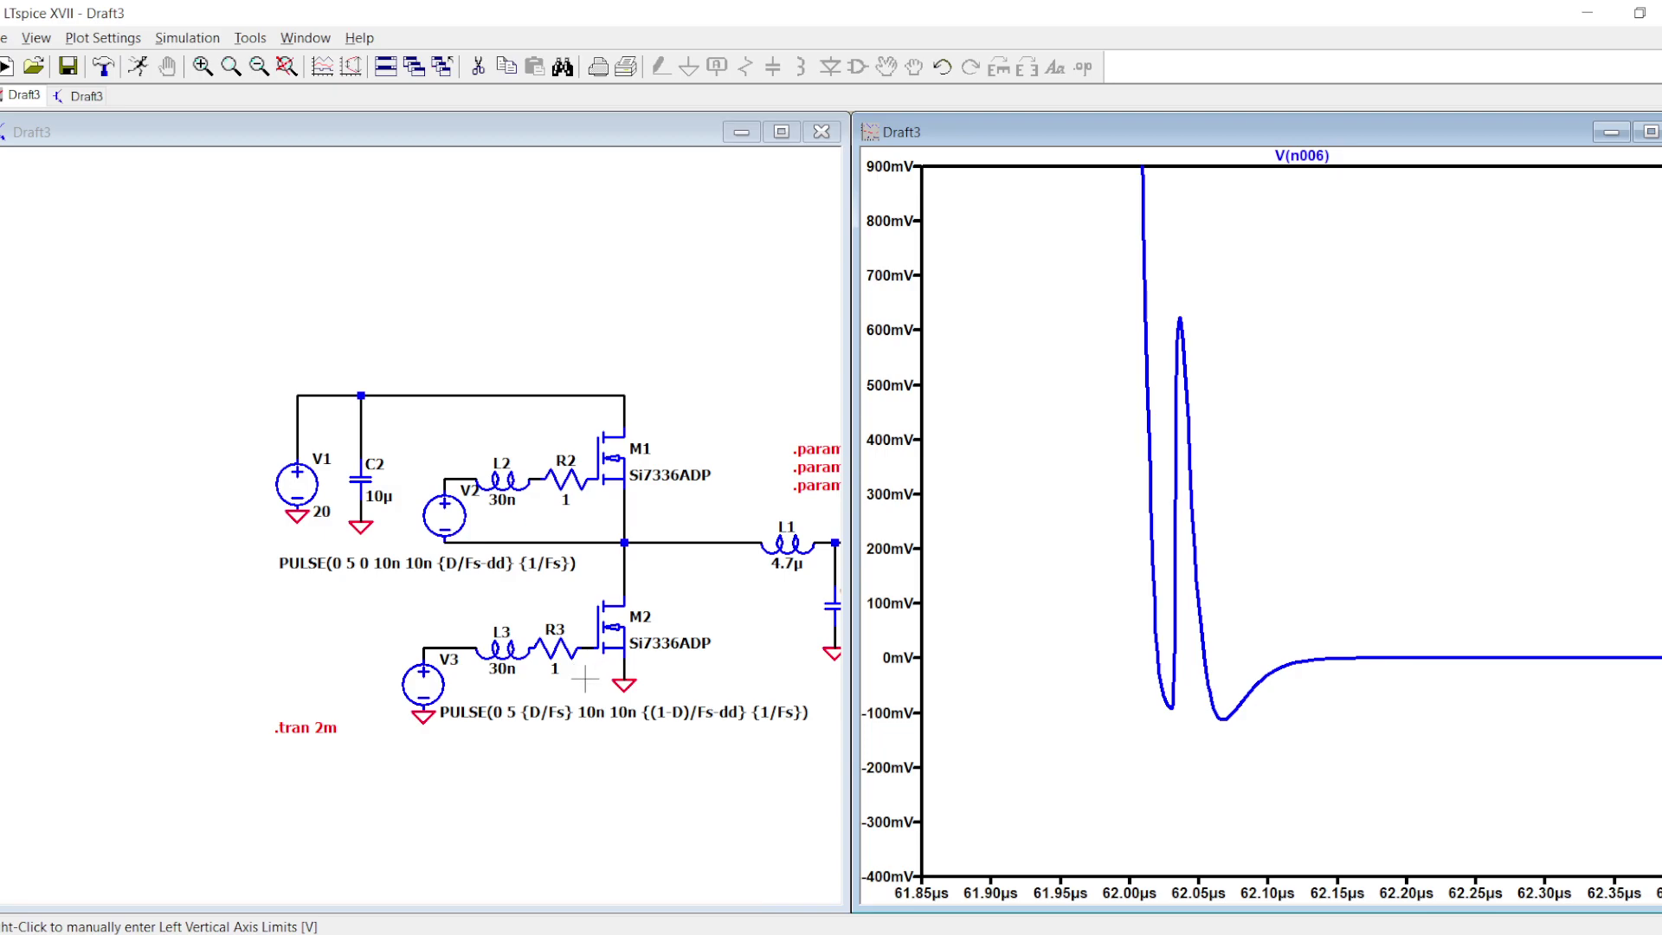
{"action": "left_click_drag", "start_coordinate": [585, 680], "coordinate": [356, 526]}
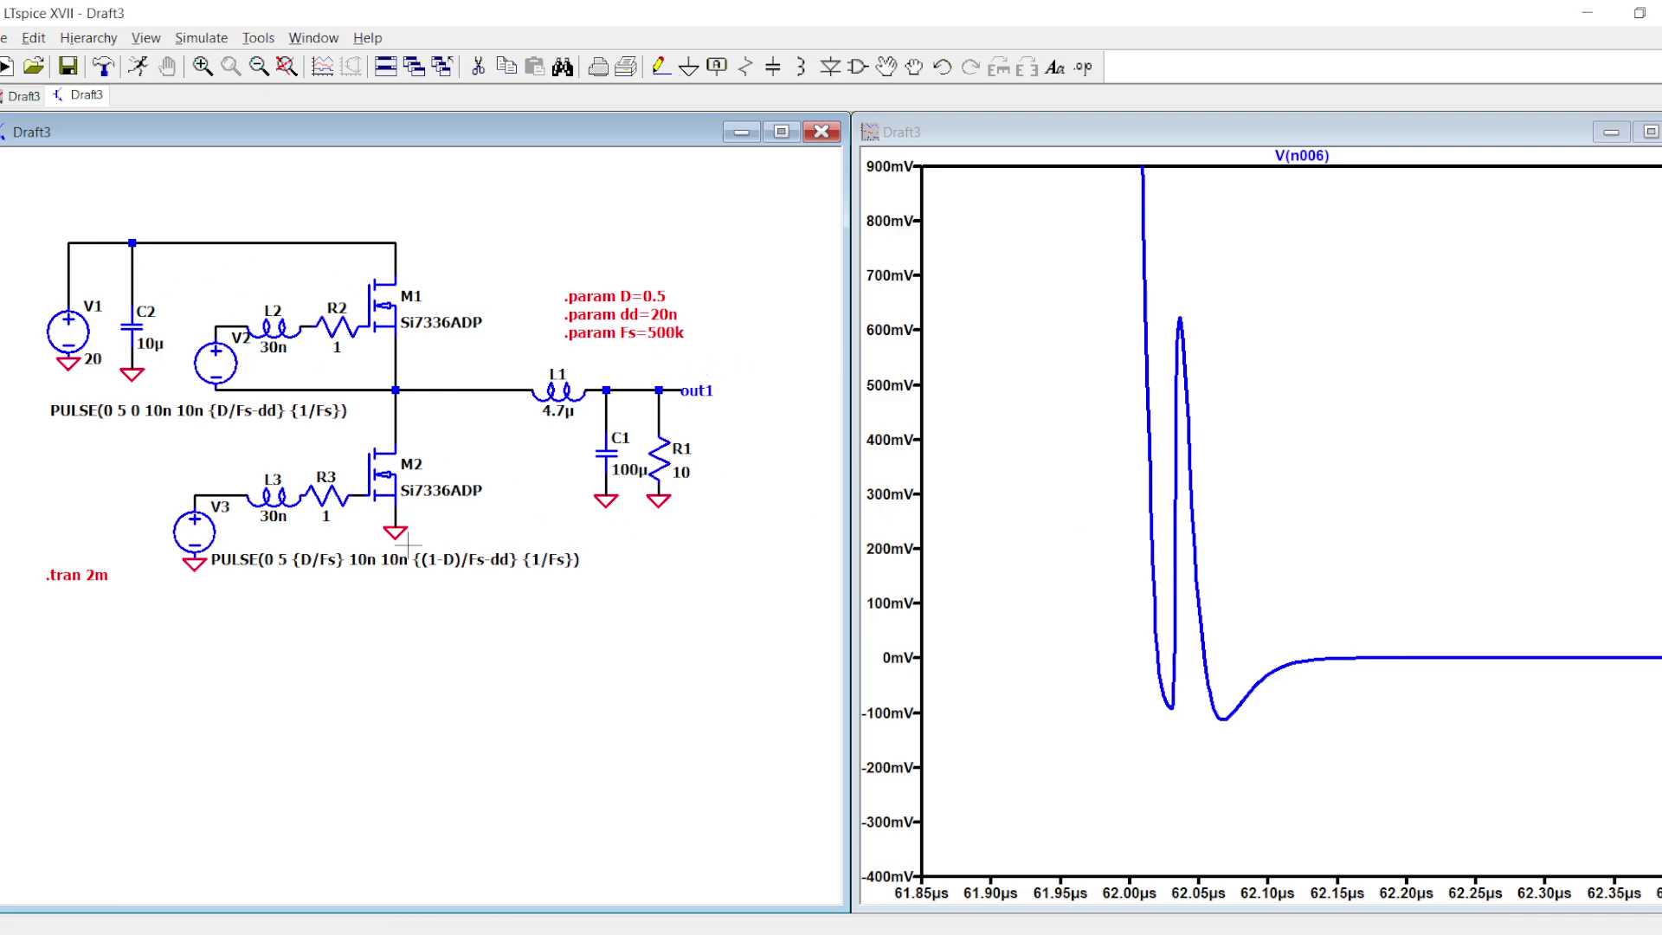
{"action": "scroll", "coordinate": [482, 605], "scroll_direction": "down", "scroll_amount": 1}
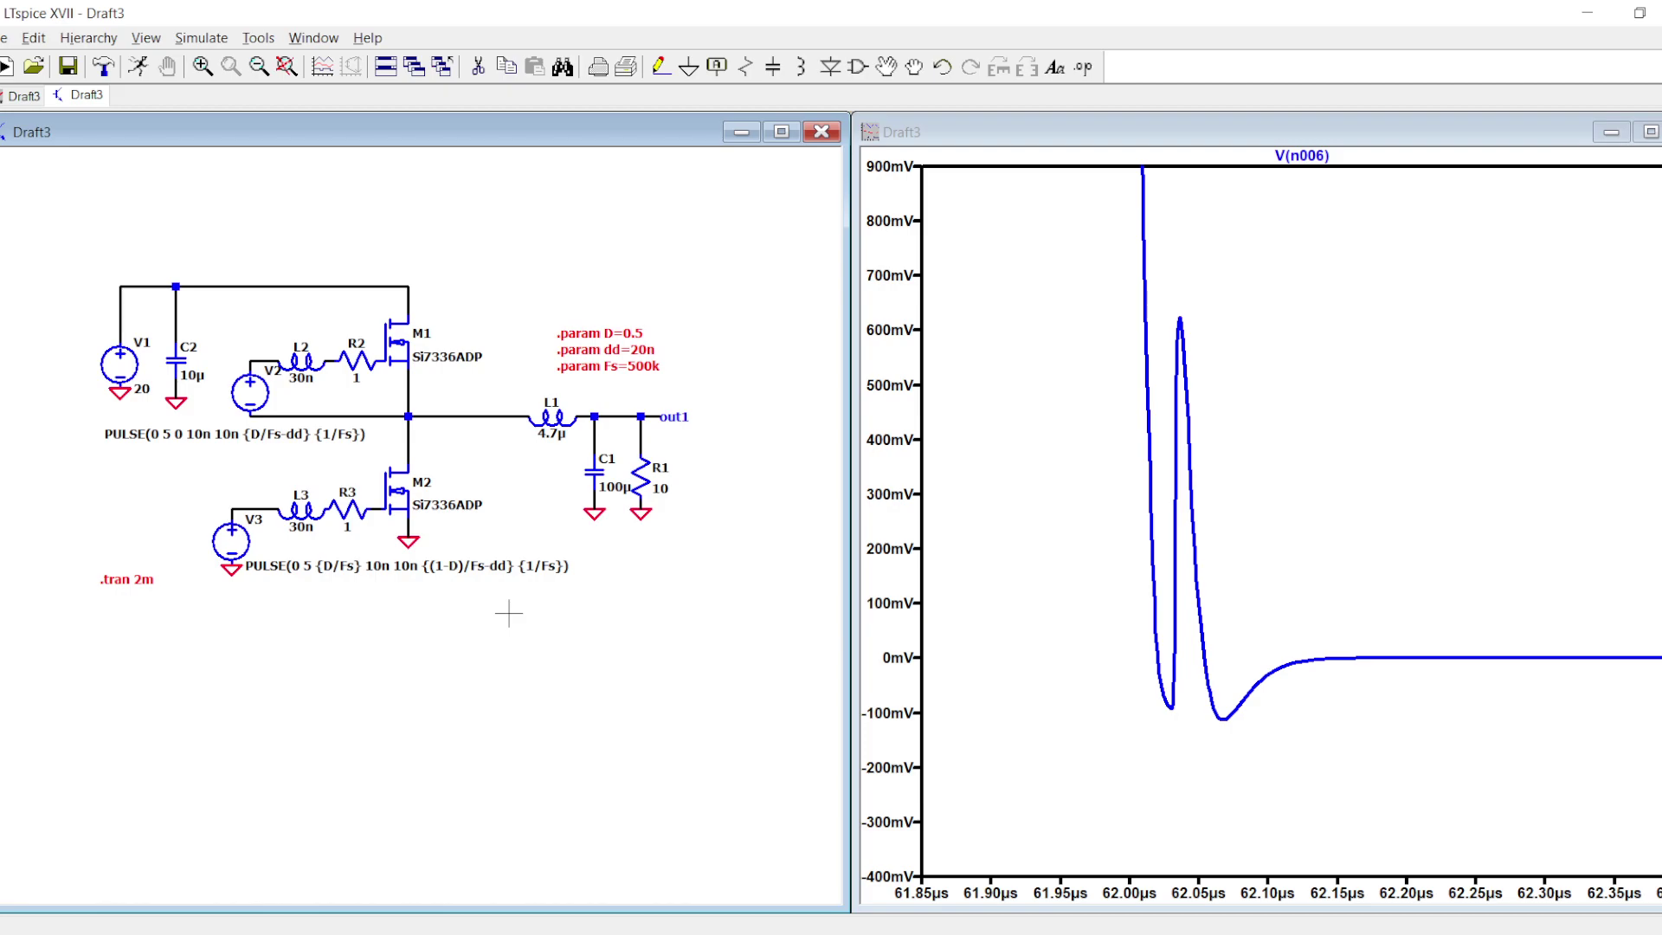
- Switch to the Paint sketch and circle the -1 low level of the step waveform that rises to 5
{"action": "left_click", "coordinate": [838, 932]}
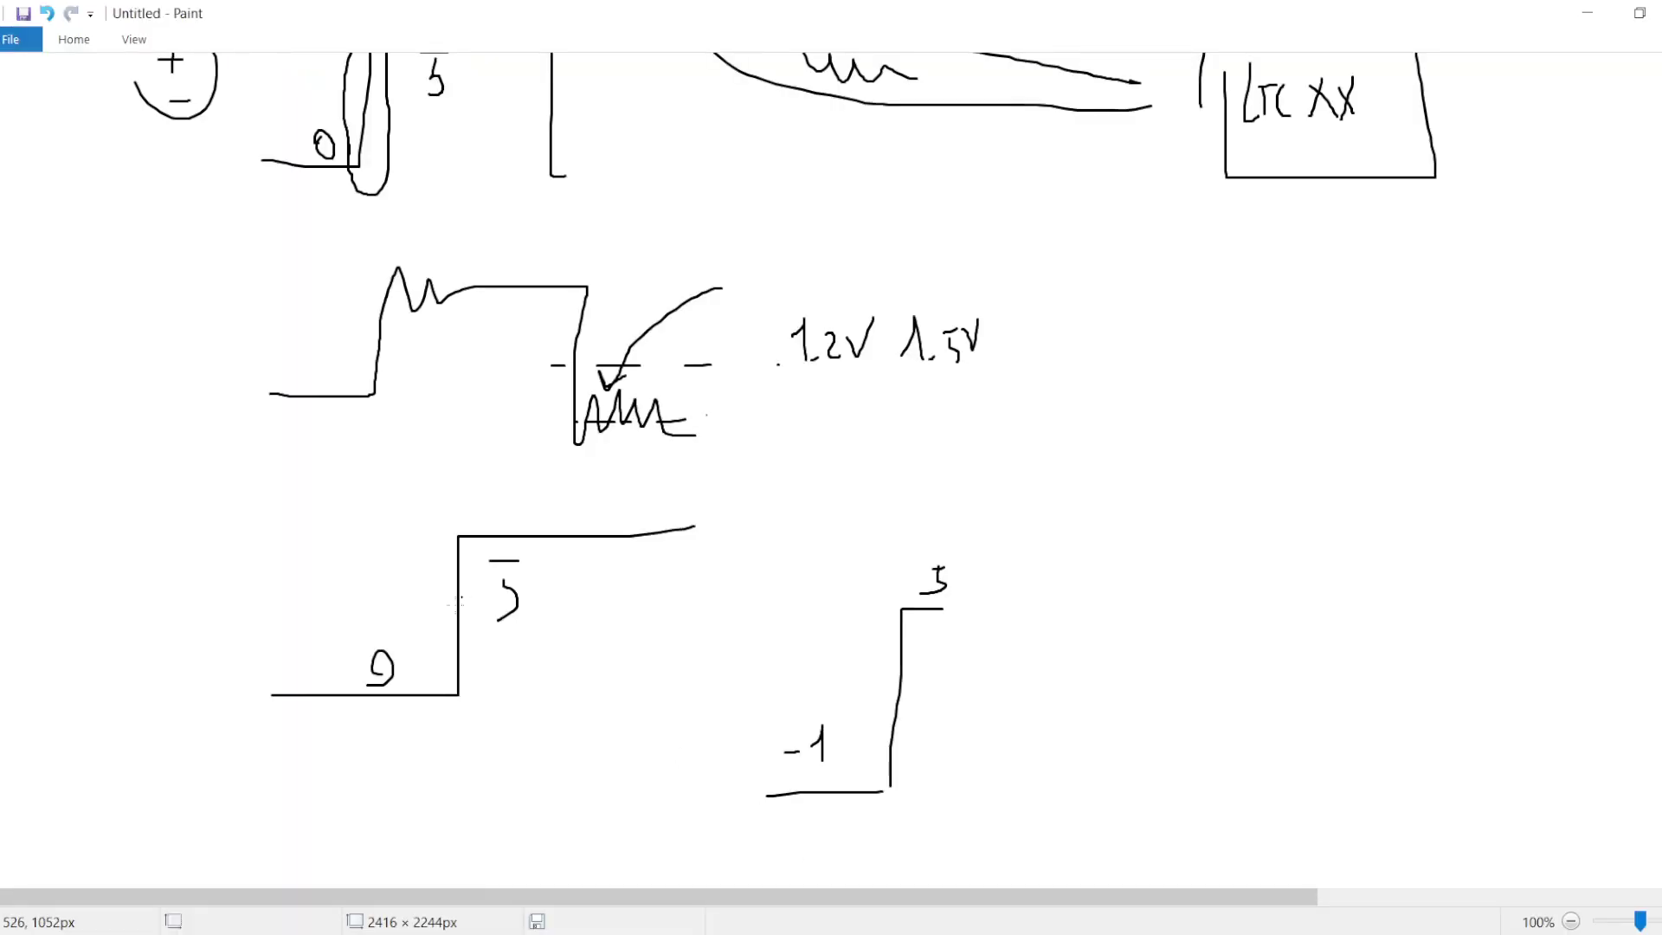
{"action": "mouse_move", "coordinate": [836, 713]}
{"action": "left_mouse_down"}
{"action": "mouse_move", "coordinate": [781, 805]}
{"action": "mouse_move", "coordinate": [790, 696]}
{"action": "left_mouse_up"}
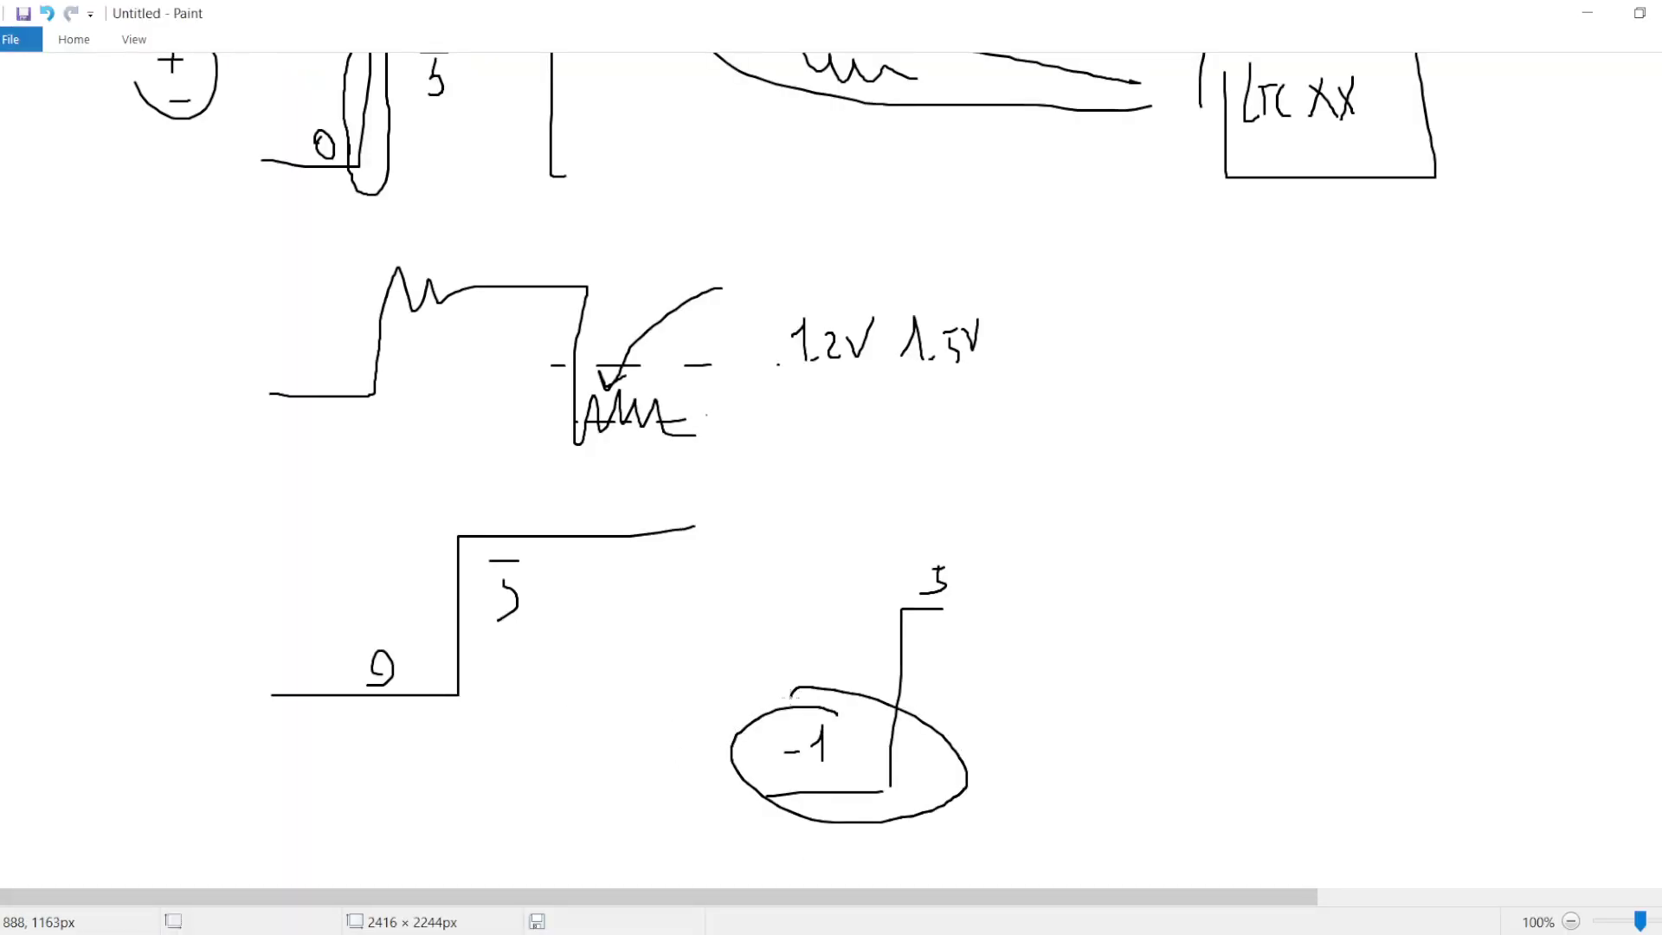
{"action": "left_click", "coordinate": [896, 933]}
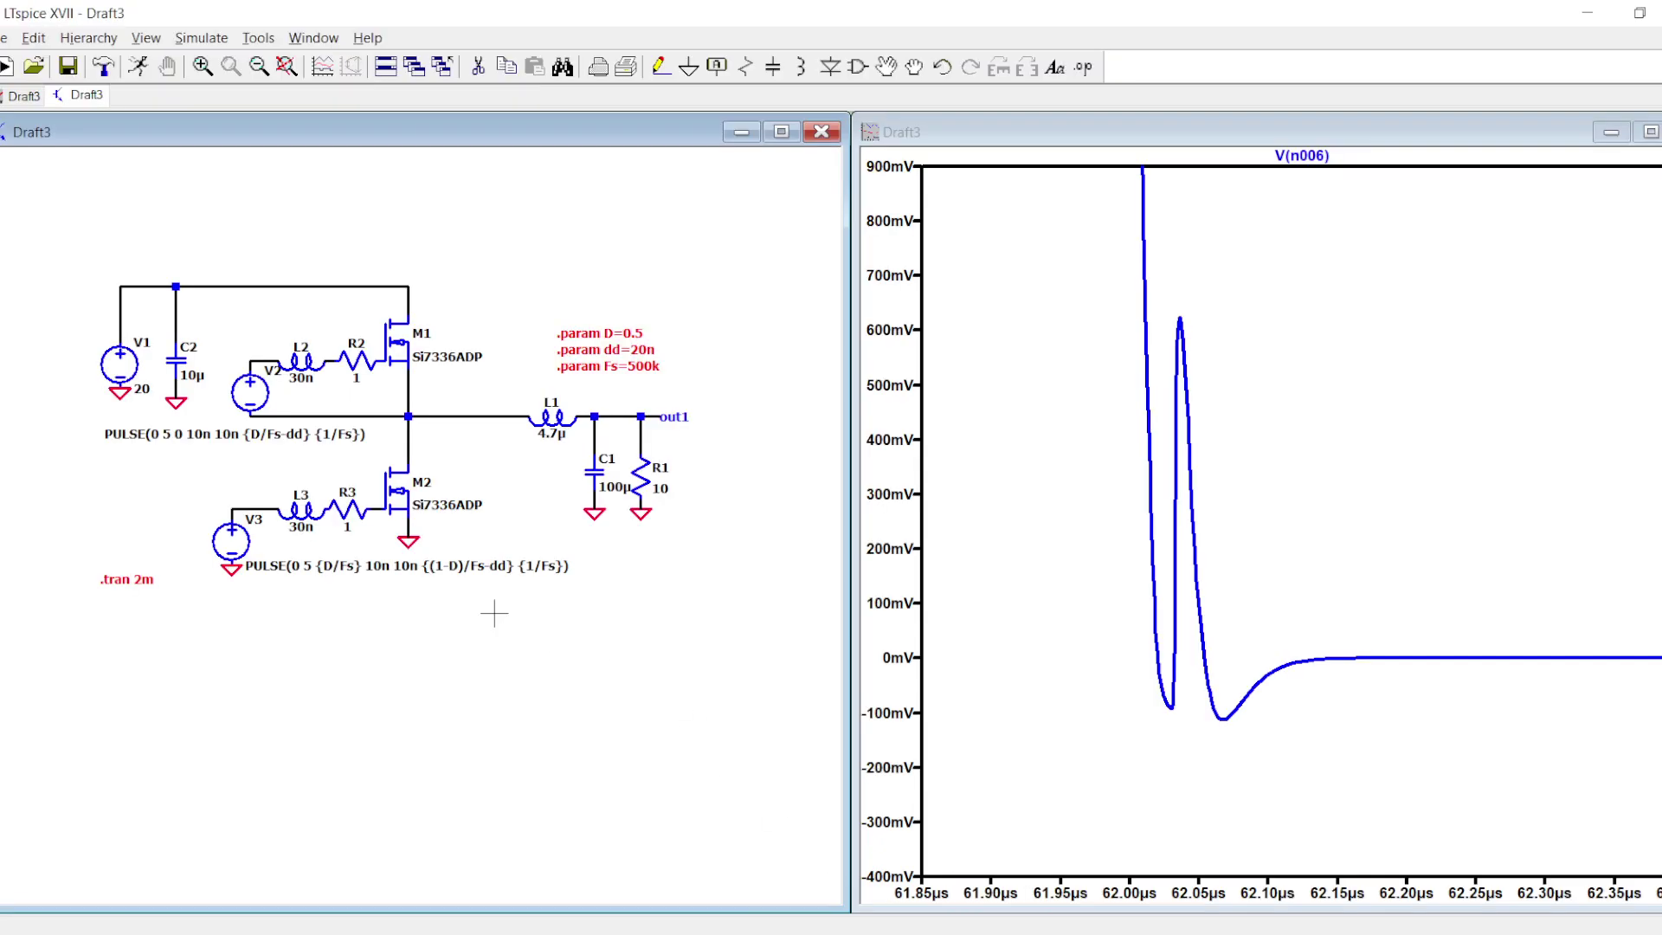
{"action": "left_click", "coordinate": [896, 933]}
- Below the 0-to-5 step, sketch a circled waveform ringing around 0 and mark its peaks with a line labelled 1.2
{"action": "scroll", "coordinate": [606, 797], "scroll_direction": "down", "scroll_amount": 6}
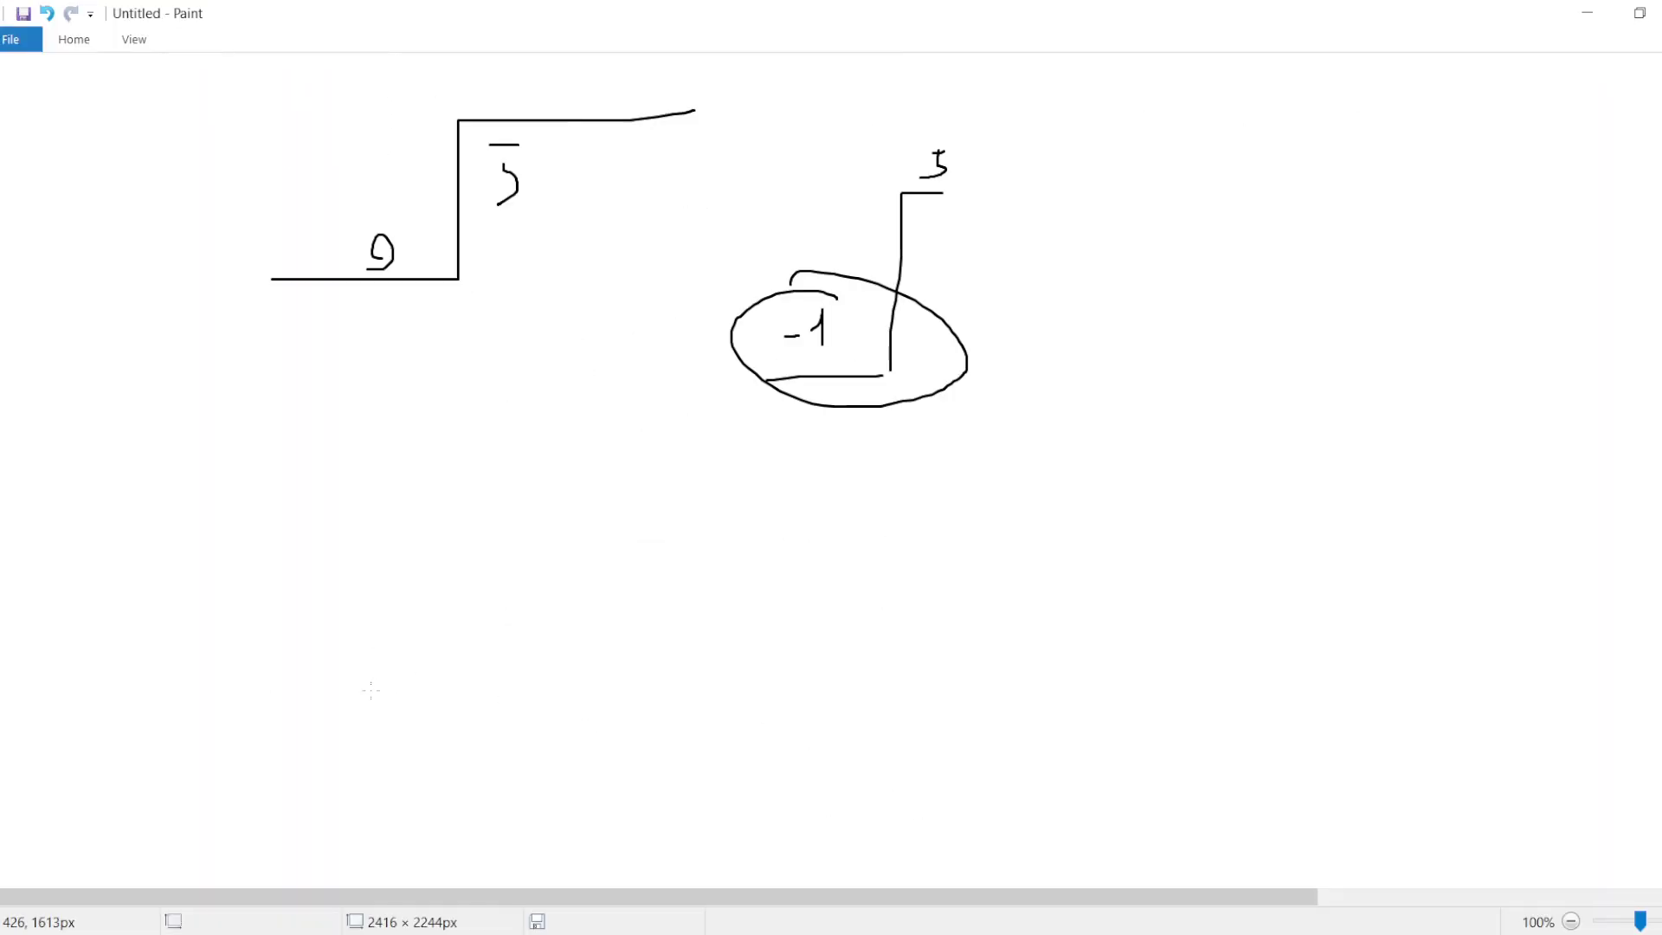
{"action": "scroll", "coordinate": [443, 660], "scroll_direction": "up", "scroll_amount": 5}
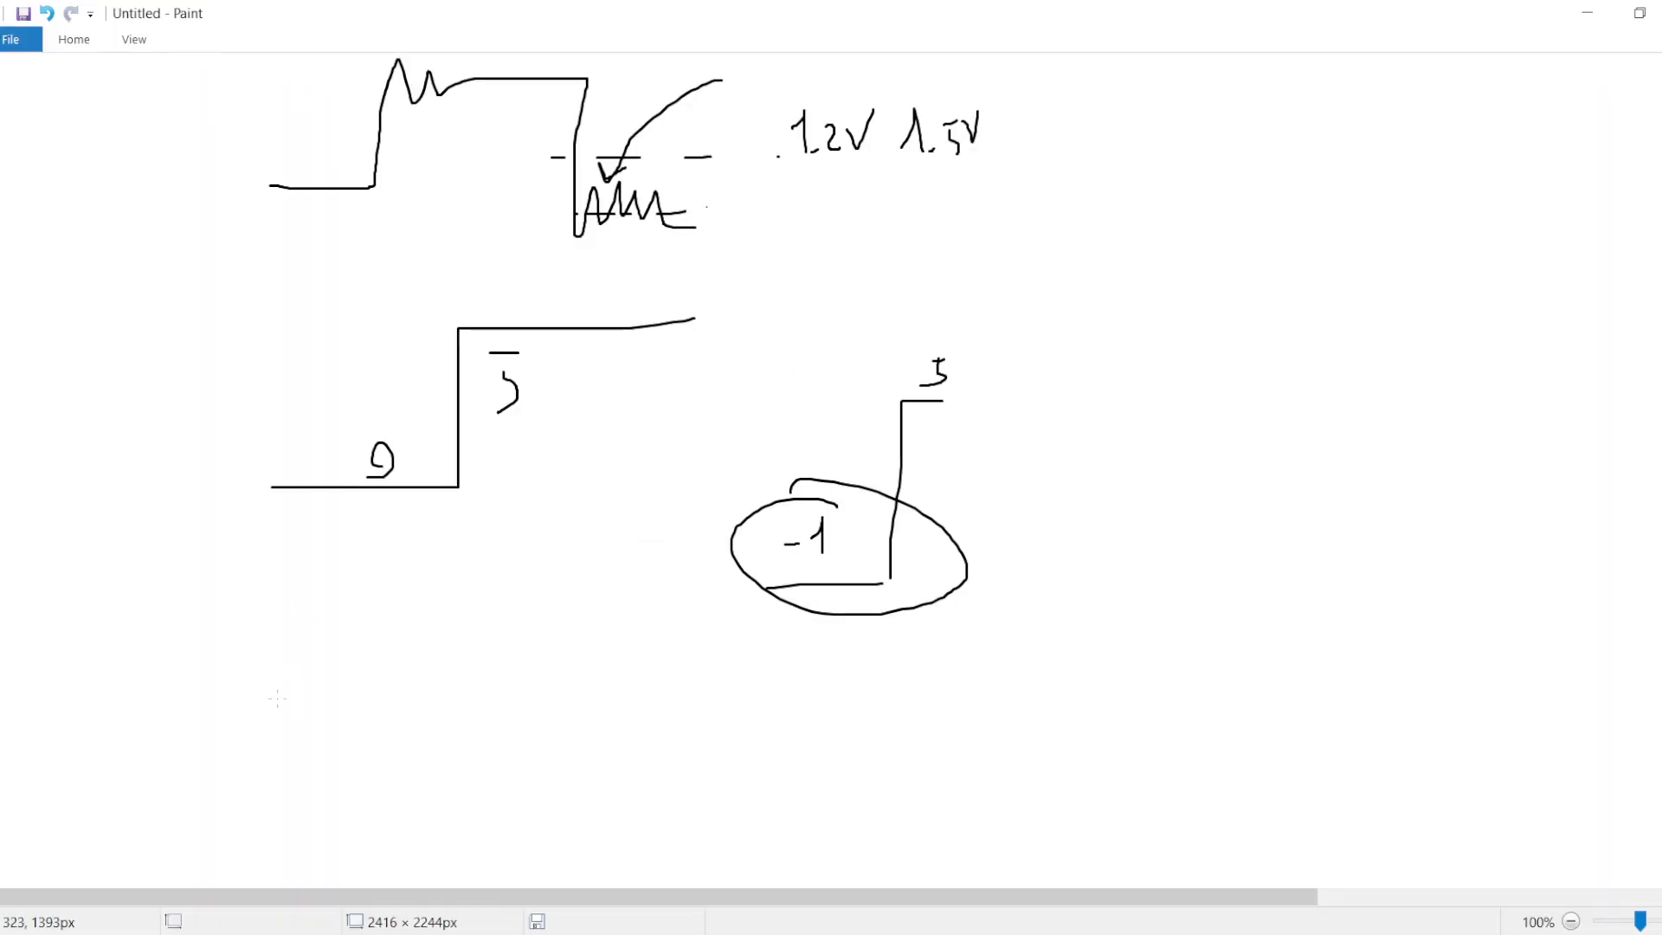
{"action": "mouse_move", "coordinate": [356, 711]}
{"action": "left_mouse_down"}
{"action": "mouse_move", "coordinate": [411, 606]}
{"action": "mouse_move", "coordinate": [484, 710]}
{"action": "mouse_move", "coordinate": [610, 690]}
{"action": "left_mouse_up"}
{"action": "mouse_move", "coordinate": [526, 608]}
{"action": "left_mouse_down"}
{"action": "mouse_move", "coordinate": [346, 556]}
{"action": "mouse_move", "coordinate": [538, 706]}
{"action": "mouse_move", "coordinate": [519, 578]}
{"action": "left_mouse_up"}
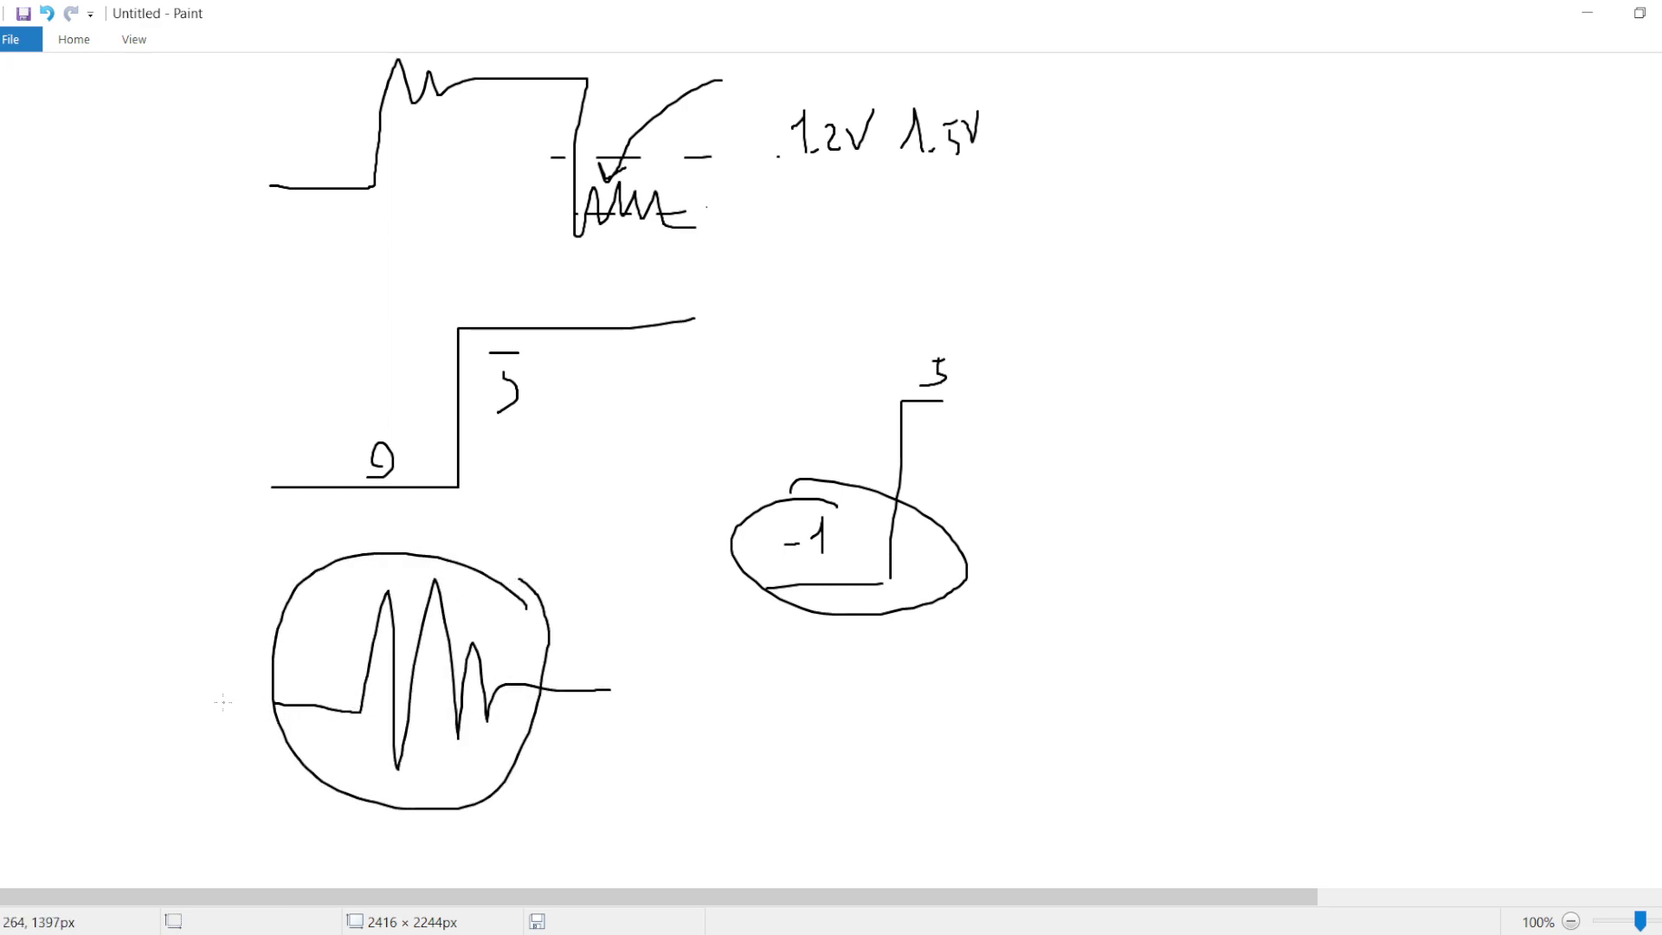
{"action": "mouse_move", "coordinate": [326, 588]}
{"action": "left_mouse_down"}
{"action": "mouse_move", "coordinate": [491, 587]}
{"action": "mouse_move", "coordinate": [532, 546]}
{"action": "left_mouse_up"}
- Sketch a second ringing waveform starting from a -1 baseline and mark its peaks with a line labelled 0.5
{"action": "scroll", "coordinate": [459, 660], "scroll_direction": "down", "scroll_amount": 2}
{"action": "left_click_drag", "start_coordinate": [551, 709], "coordinate": [777, 685]}
{"action": "left_click_drag", "start_coordinate": [623, 655], "coordinate": [649, 655]}
{"action": "mouse_move", "coordinate": [730, 693]}
{"action": "left_mouse_down"}
{"action": "mouse_move", "coordinate": [824, 632]}
{"action": "mouse_move", "coordinate": [938, 725]}
{"action": "left_mouse_up"}
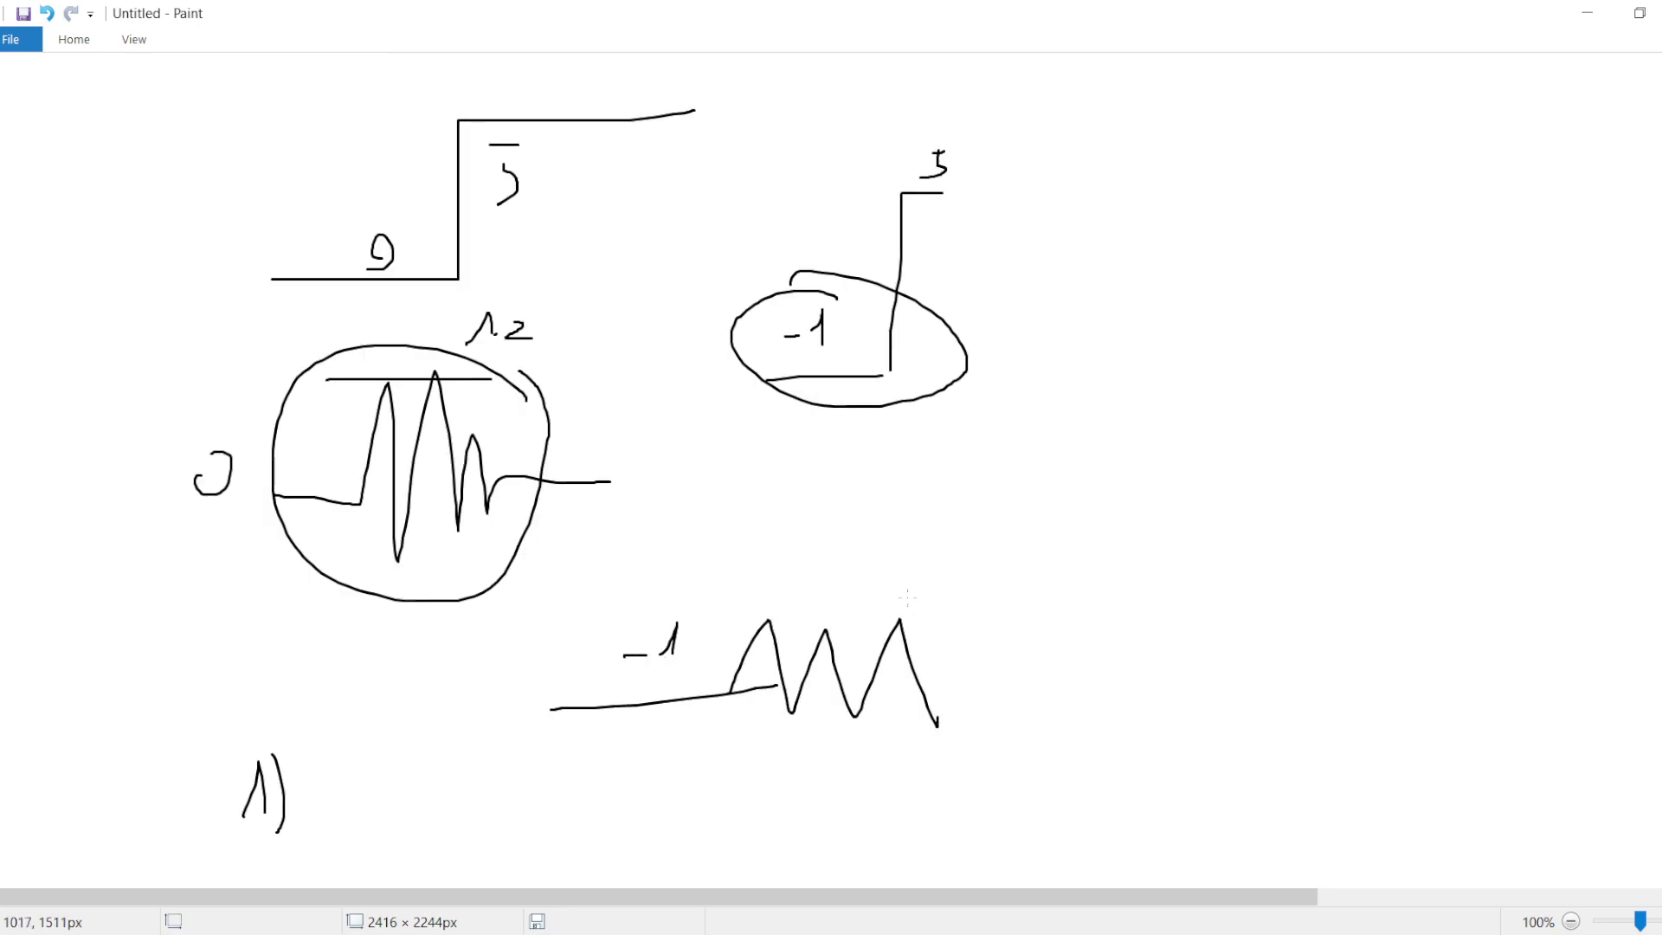
{"action": "left_click_drag", "start_coordinate": [887, 555], "coordinate": [877, 547]}
{"action": "left_click_drag", "start_coordinate": [790, 604], "coordinate": [981, 599]}
- Sketch a rising edge crossed by a falling edge beside the ringing sketches, and switch back to LTspice
{"action": "left_click_drag", "start_coordinate": [1106, 593], "coordinate": [1478, 325]}
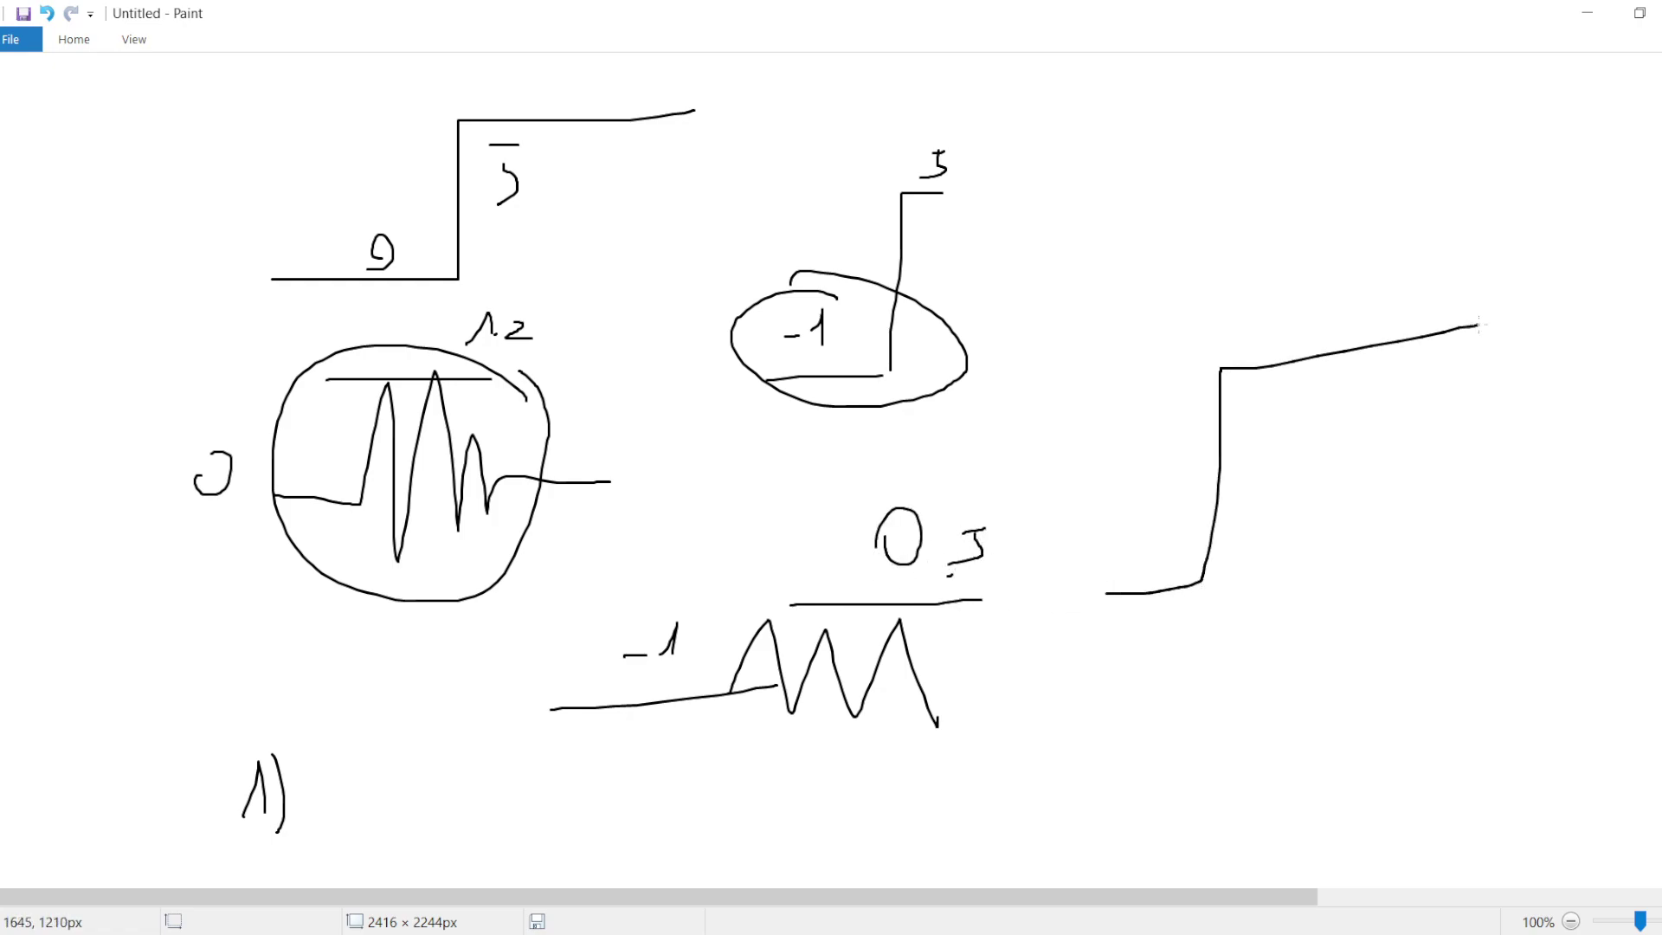
{"action": "left_click_drag", "start_coordinate": [1162, 381], "coordinate": [1341, 586]}
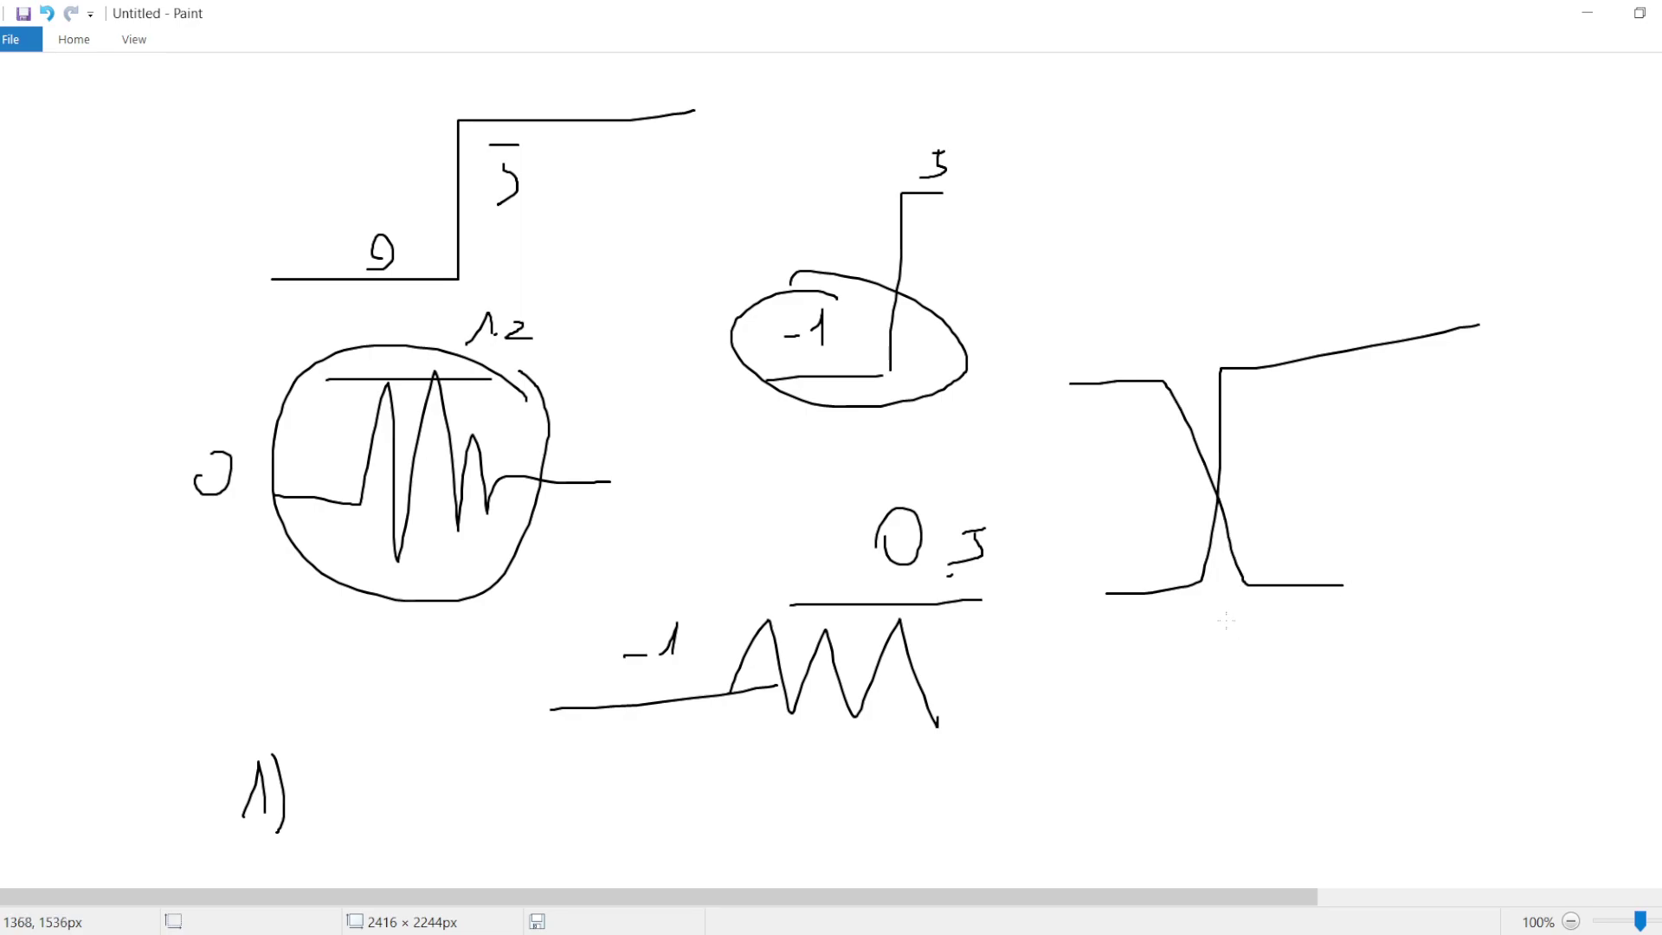
{"action": "left_click", "coordinate": [1576, 17]}
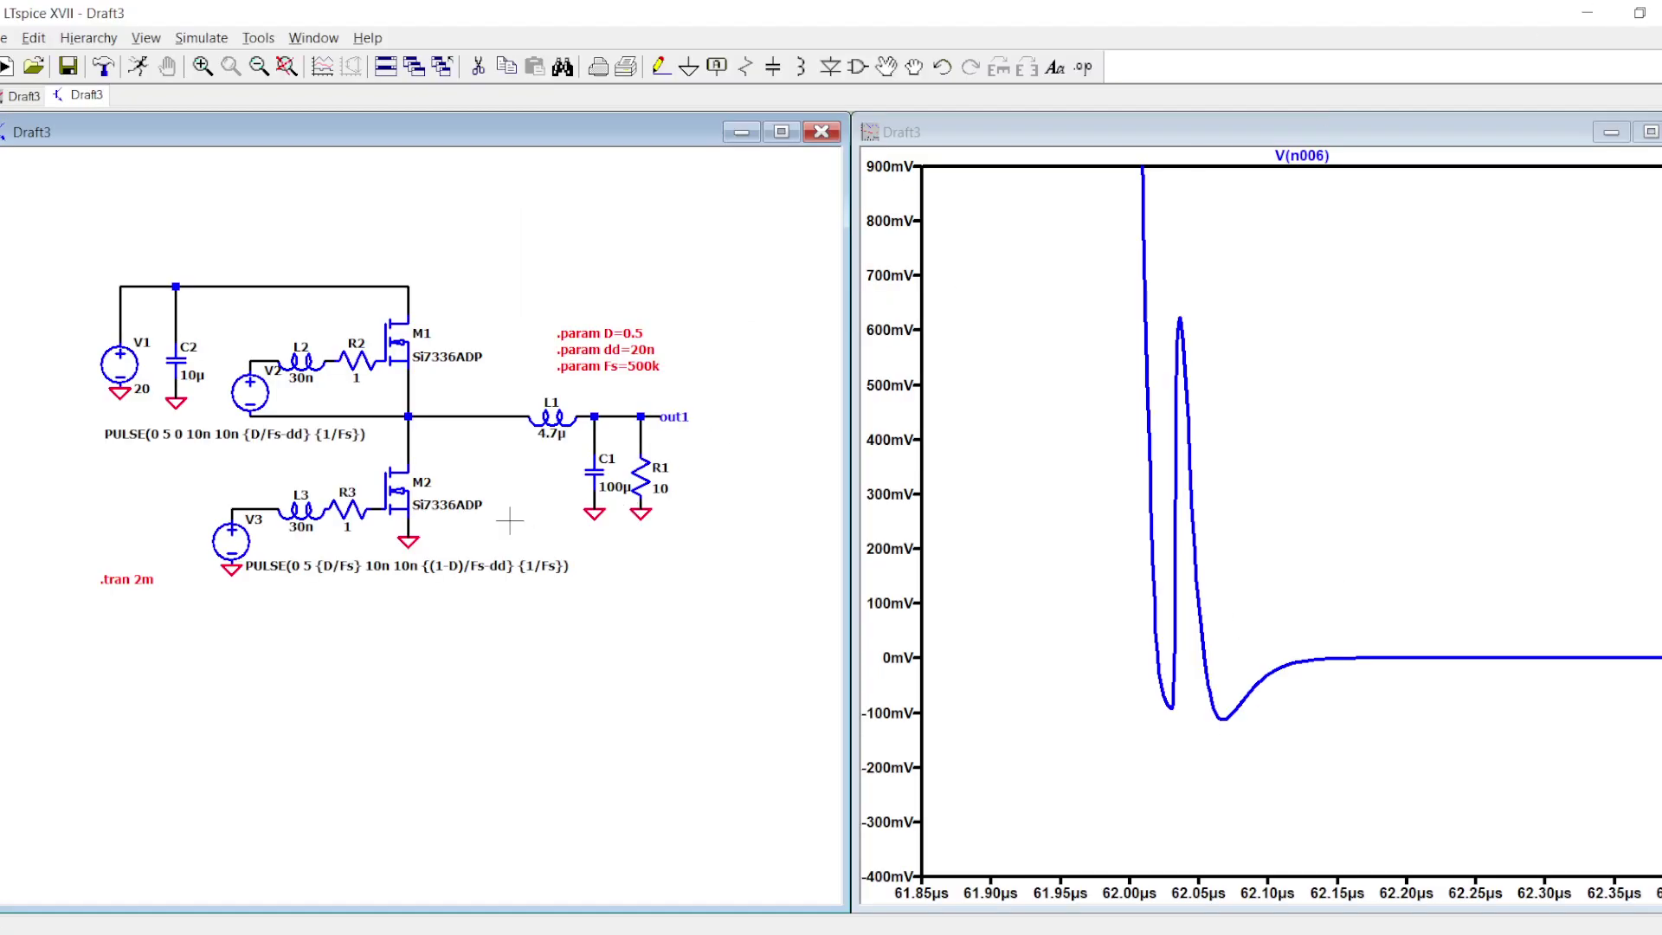
- Duplicate the entire half-bridge circuit and place the copy below the original
{"action": "key", "text": "F6"}
{"action": "left_click_drag", "start_coordinate": [717, 623], "coordinate": [44, 211]}
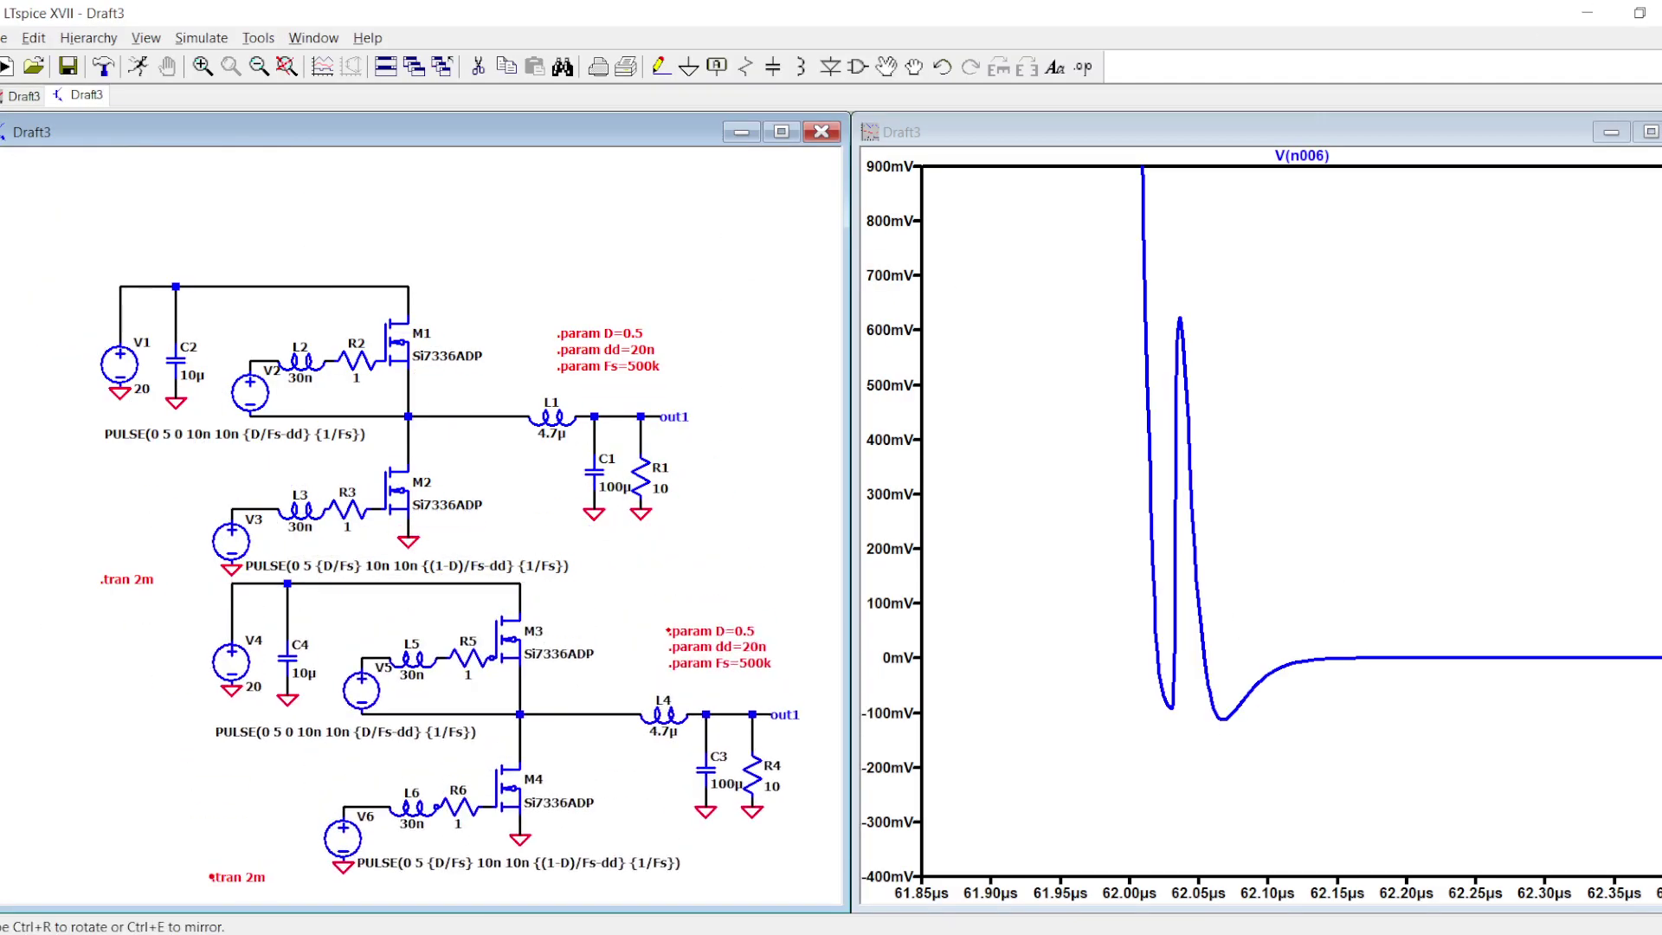
{"action": "left_click", "coordinate": [394, 753]}
{"action": "key", "text": "Escape"}
{"action": "left_click_drag", "start_coordinate": [543, 784], "coordinate": [527, 669]}
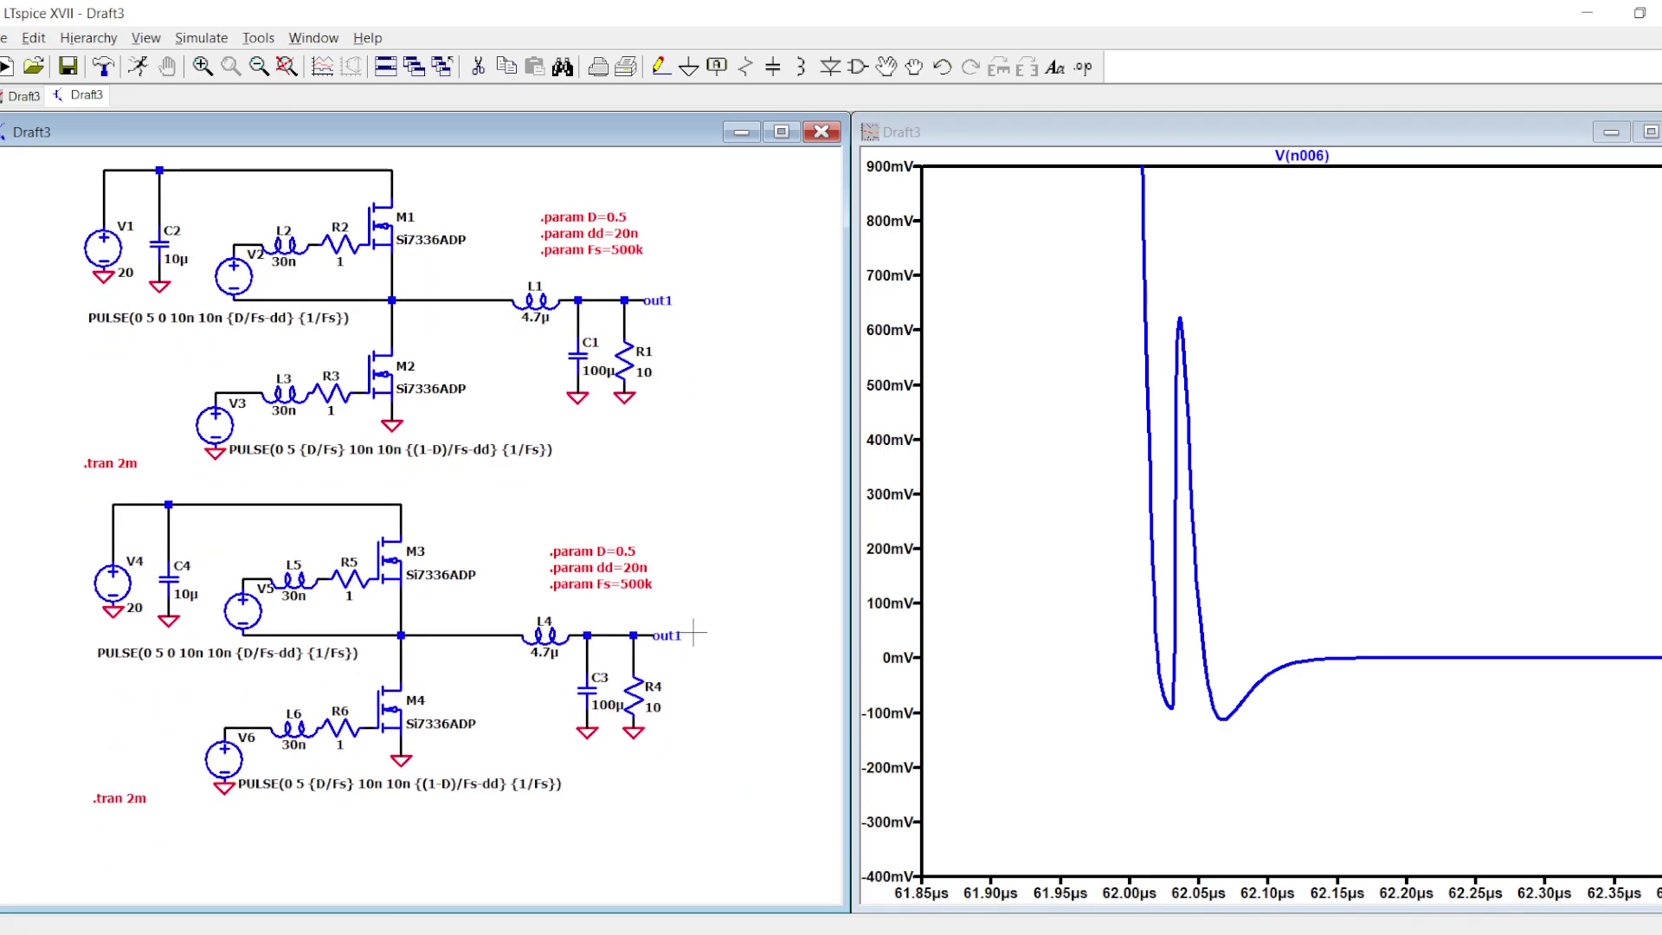
- Rename the copied circuit's output net label to out2
{"action": "right_click", "coordinate": [680, 635]}
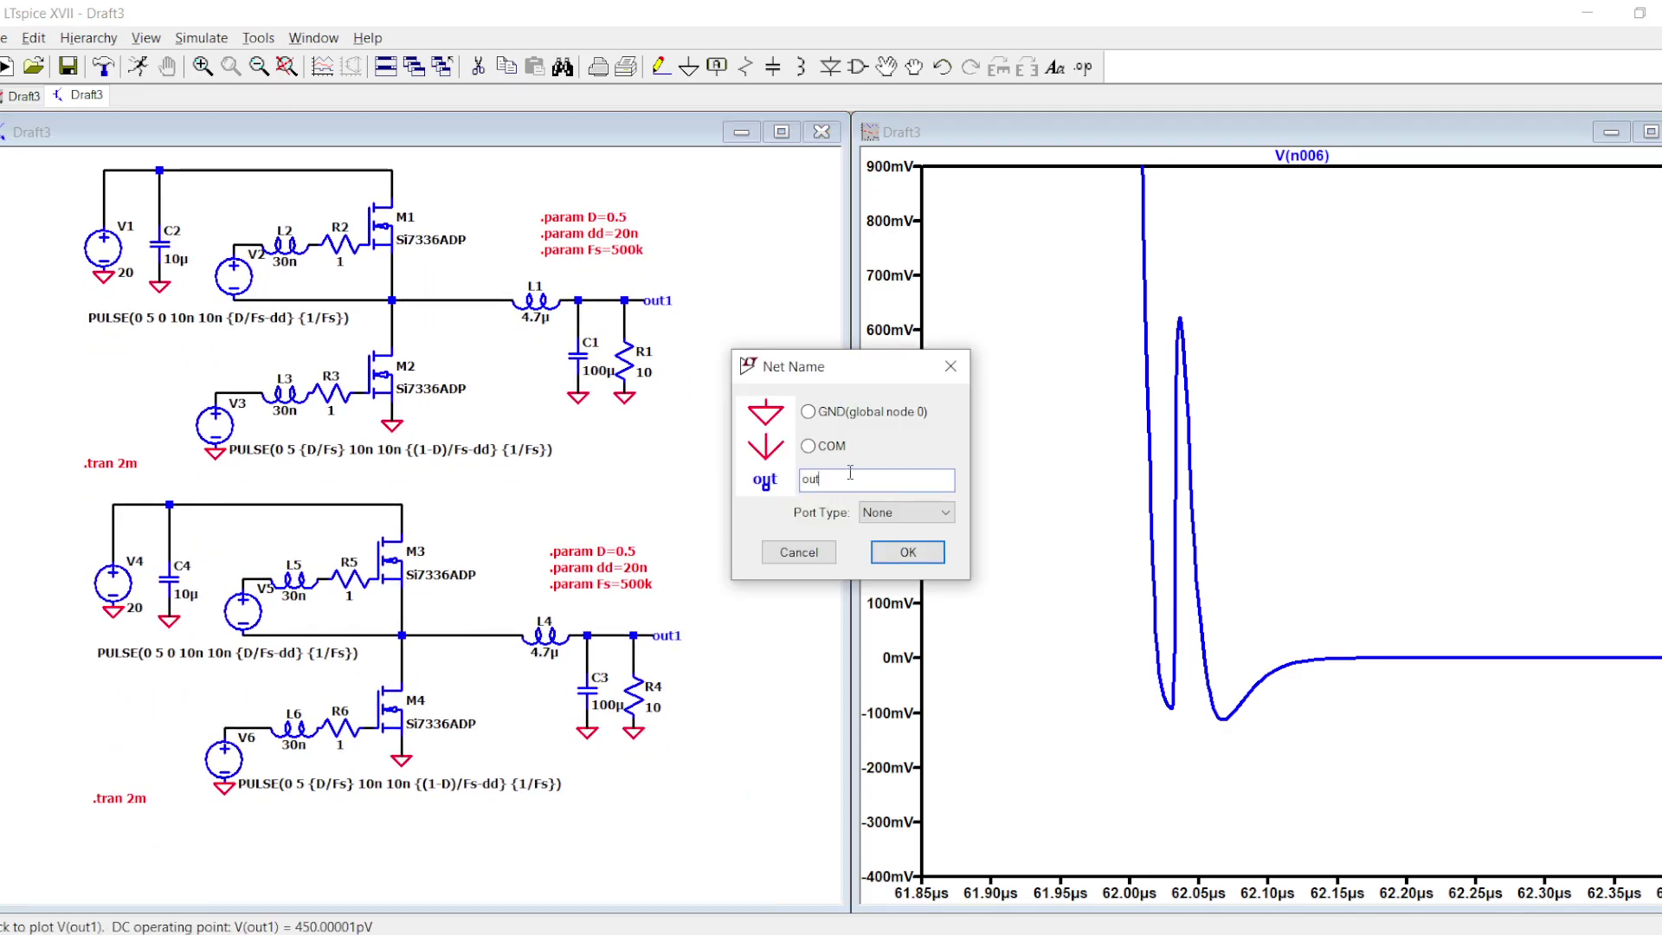
{"action": "type", "text": "2"}
{"action": "key", "text": "Return"}
- Set the initial pulse voltage of the copied circuit's gate sources V6 and V5 to -2
{"action": "right_click", "coordinate": [228, 754]}
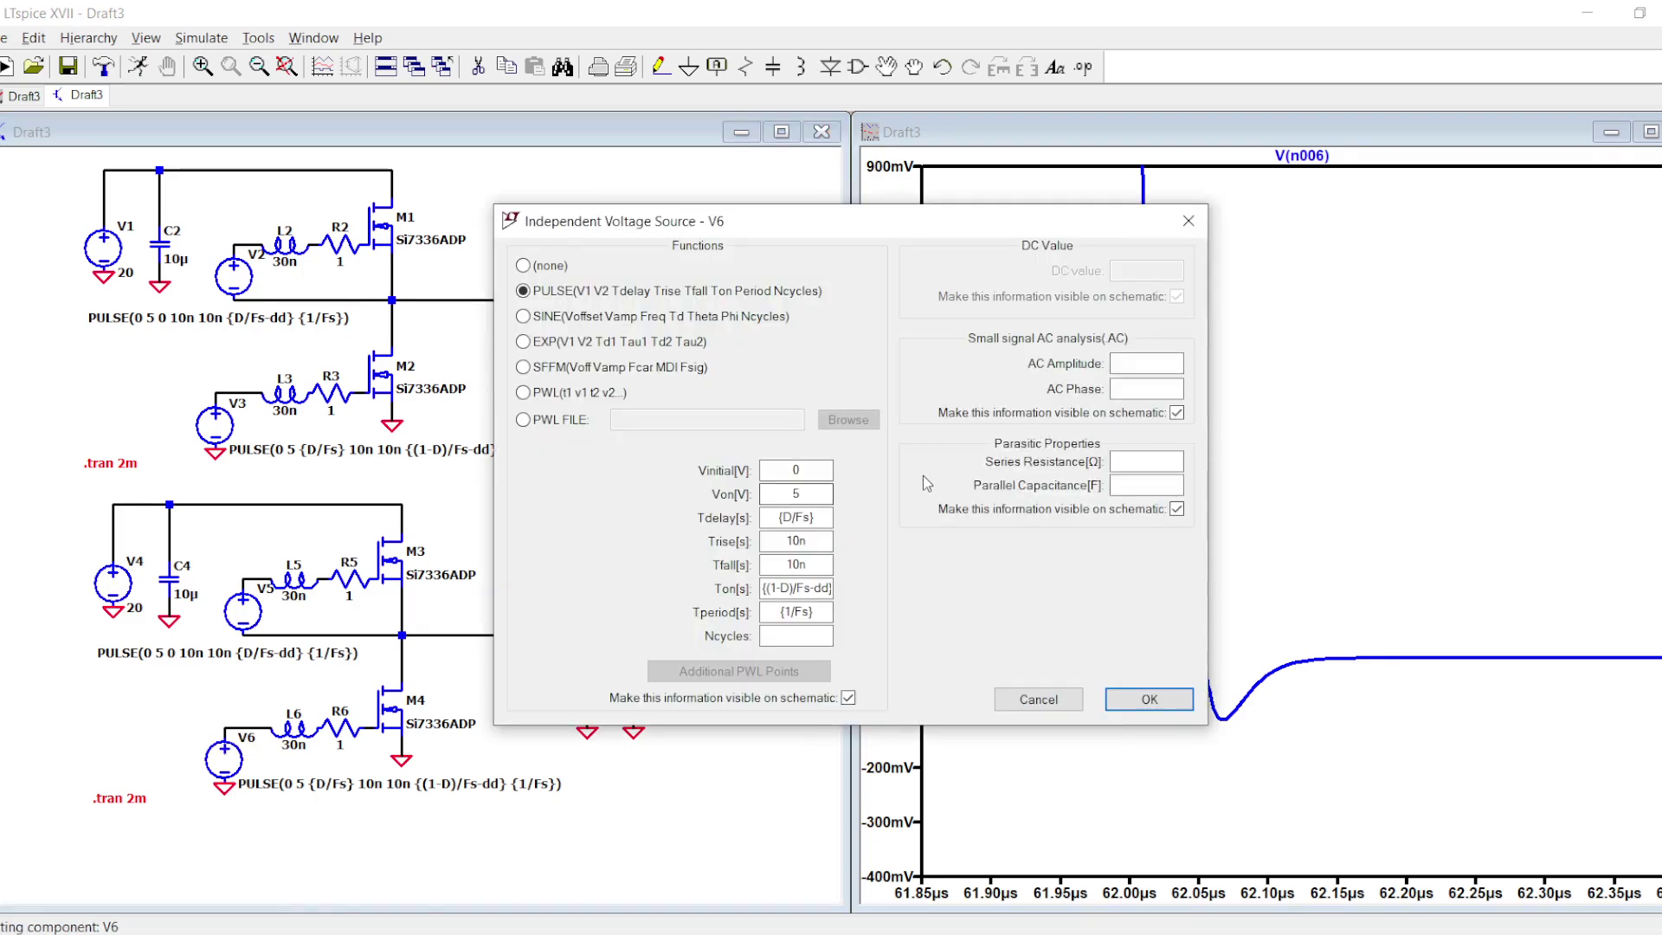
{"action": "type", "text": "-2"}
{"action": "key", "text": "Return"}
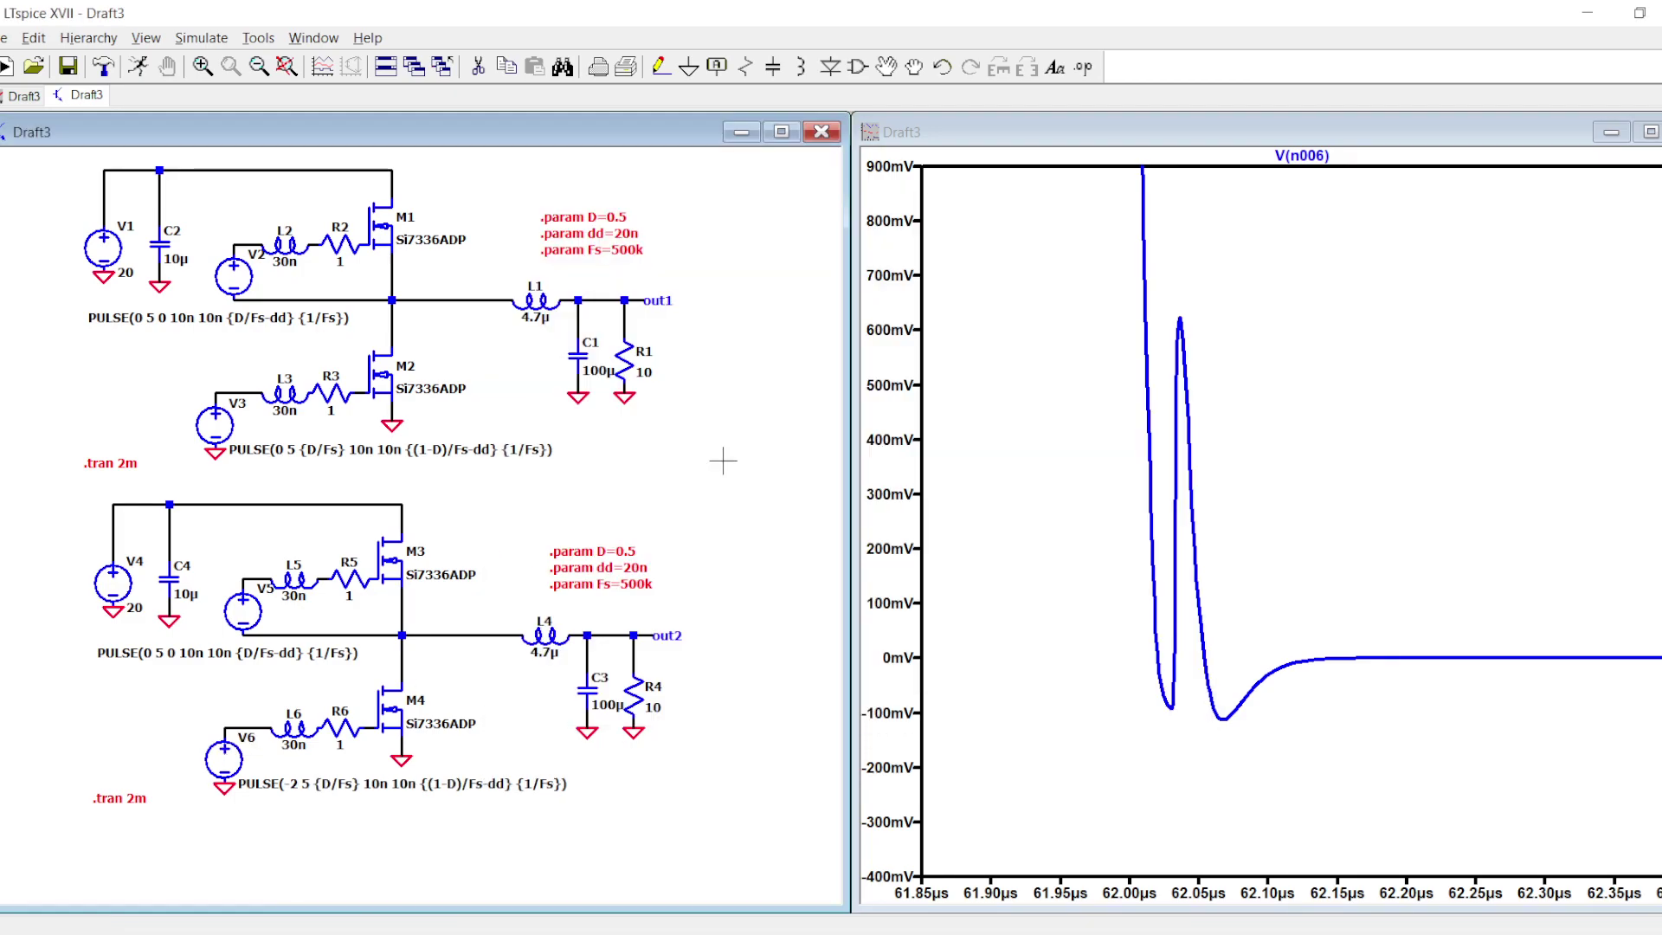
{"action": "right_click", "coordinate": [243, 611]}
{"action": "left_click_drag", "start_coordinate": [802, 467], "coordinate": [737, 471]}
{"action": "type", "text": "-2"}
{"action": "key", "text": "Return"}
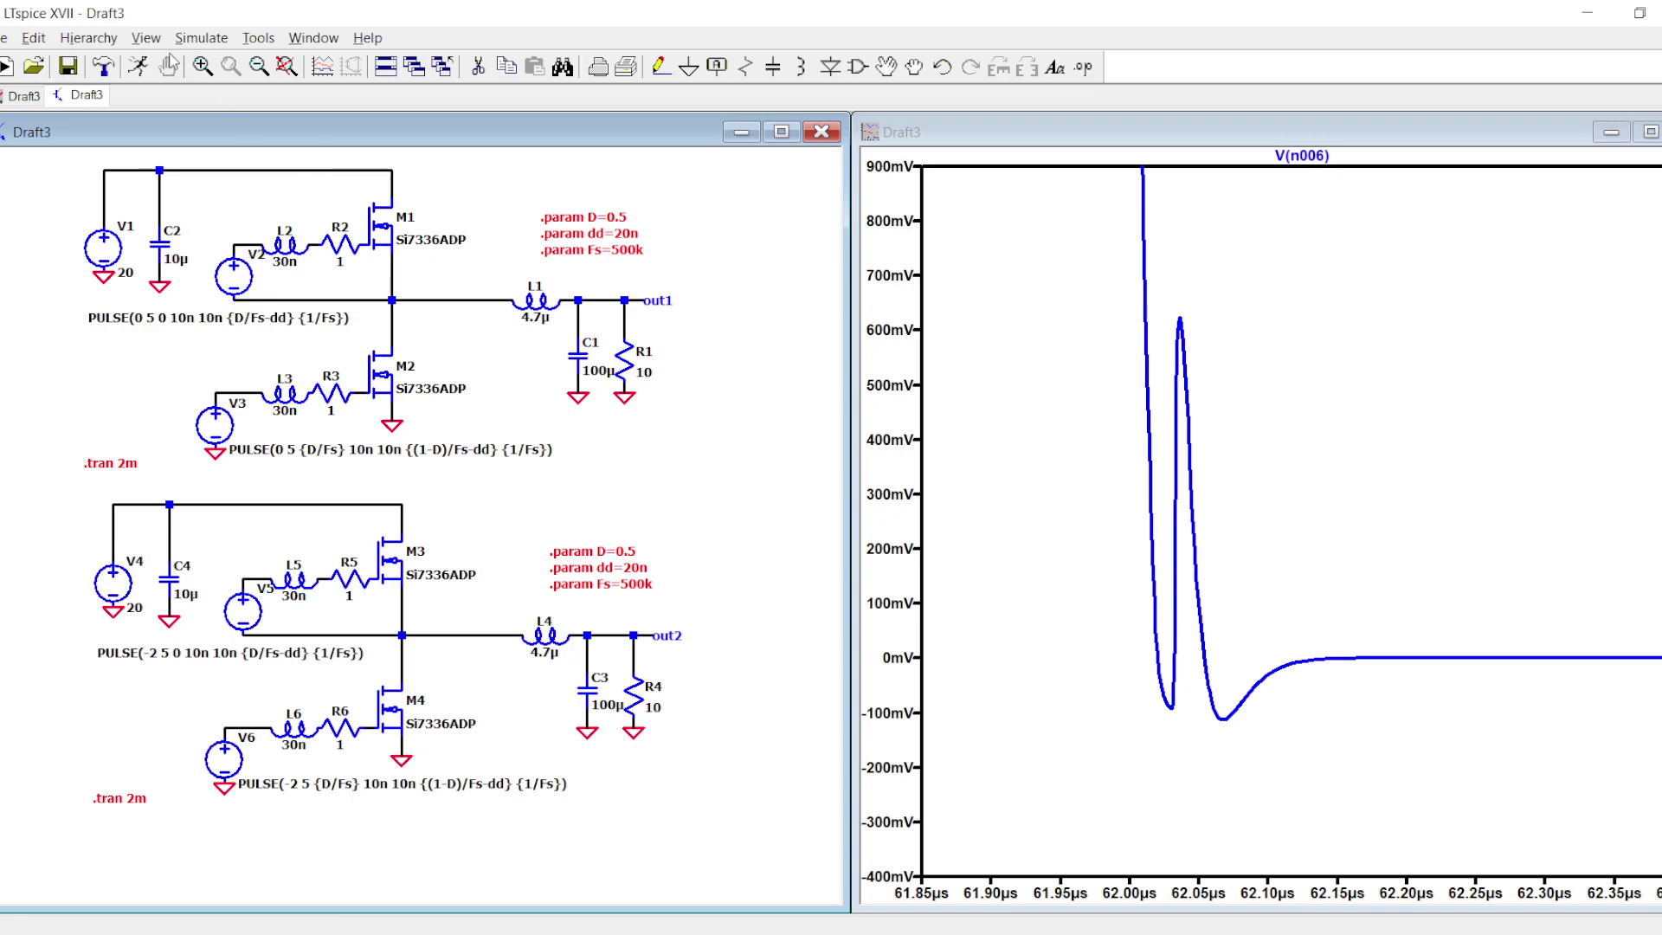
- Remove the copied circuit's duplicate .param directives and run the .tran 2m analysis, halting it early
{"action": "left_click", "coordinate": [167, 68]}
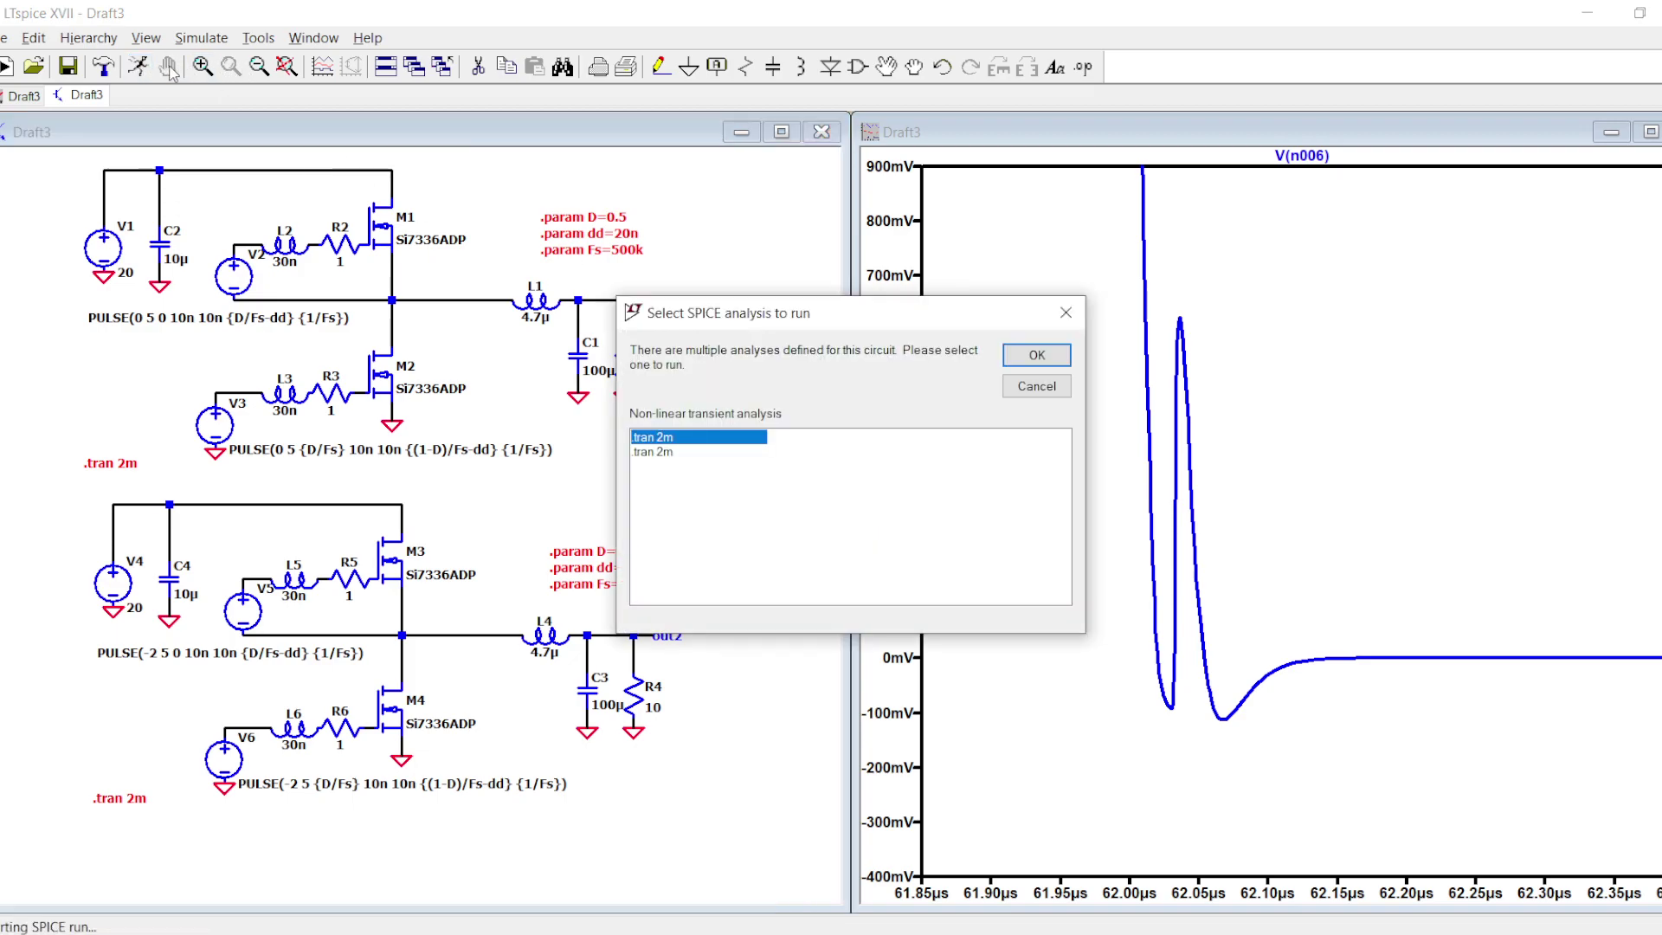
{"action": "left_click", "coordinate": [1056, 362]}
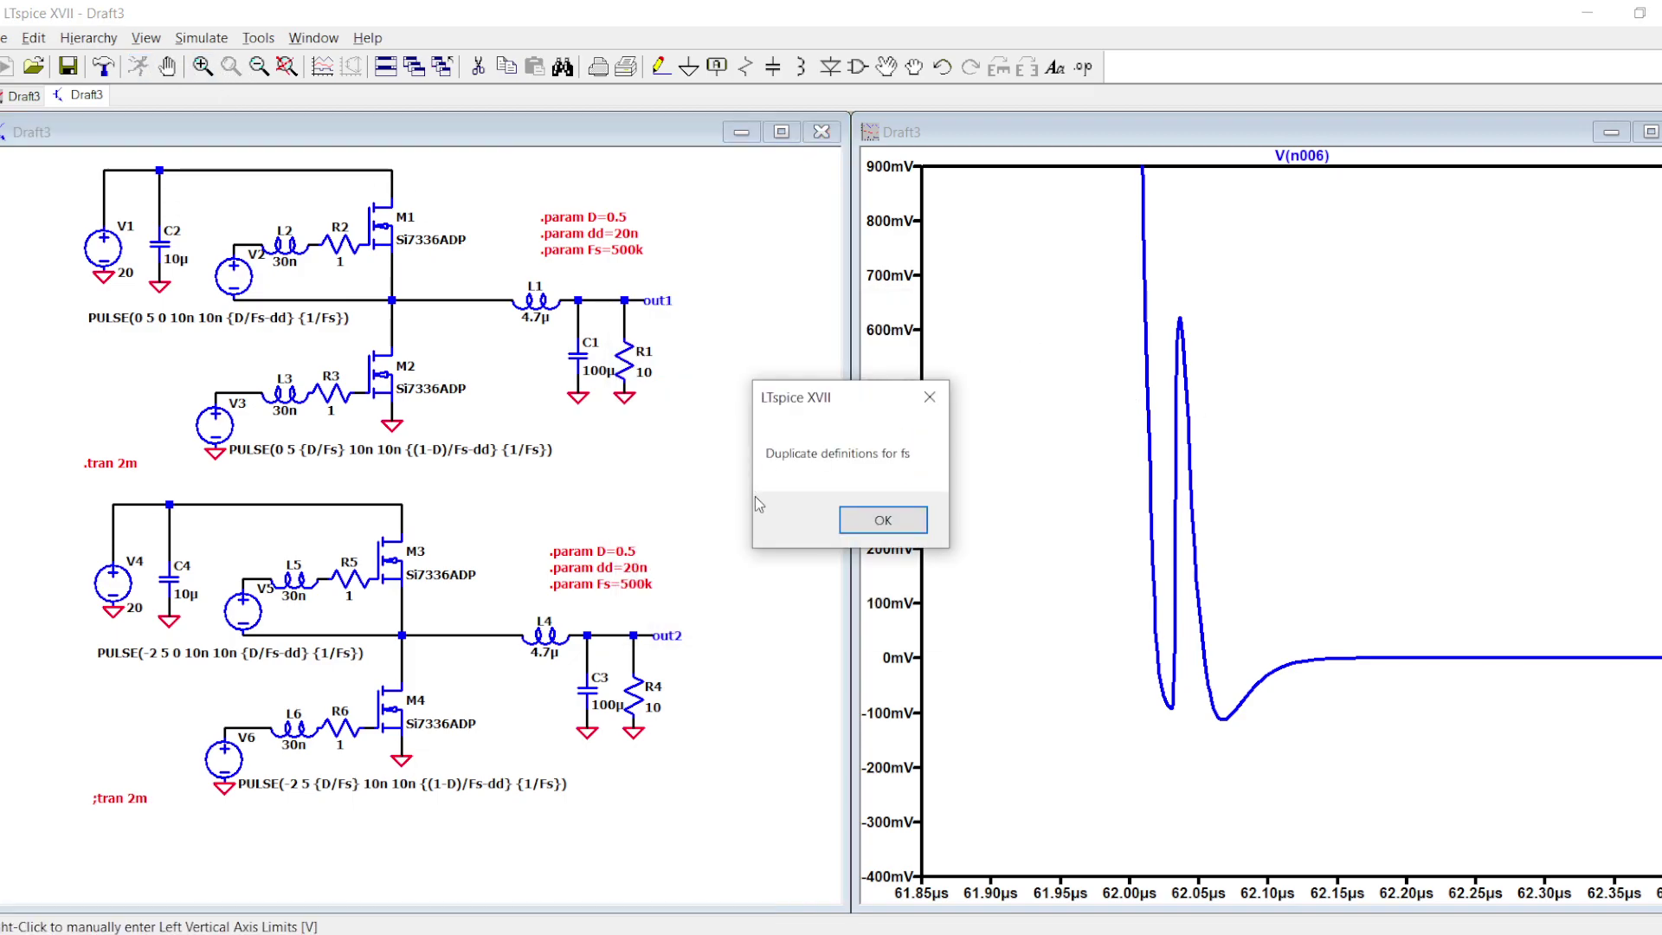
{"action": "key", "text": "Return"}
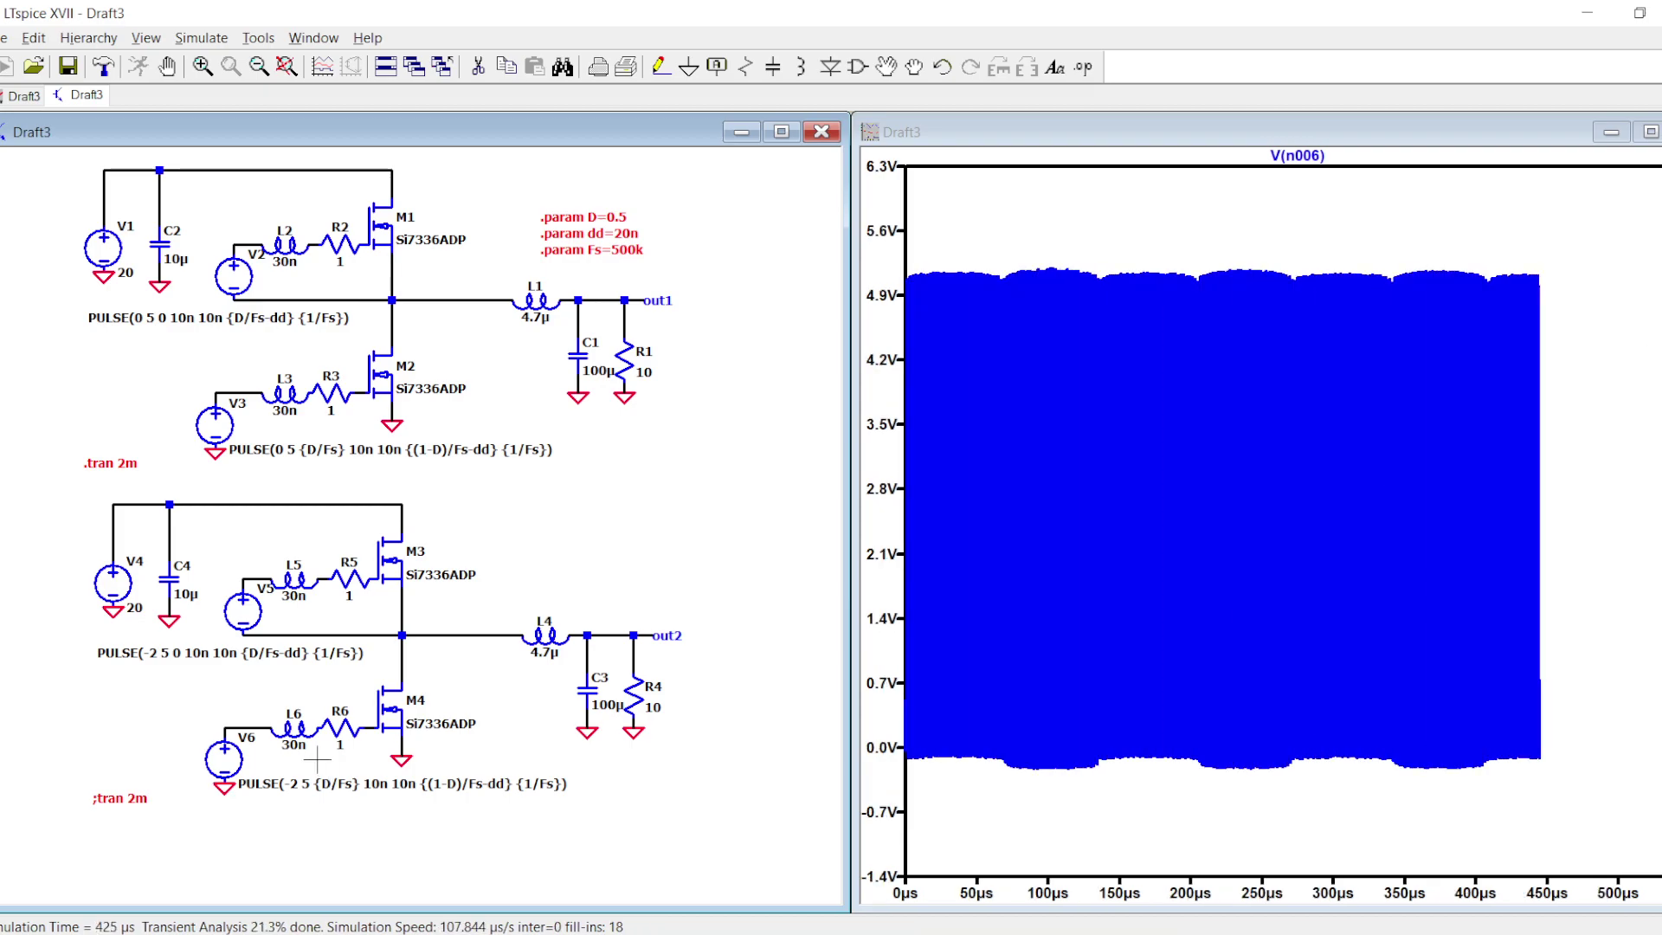
{"action": "left_click", "coordinate": [168, 66]}
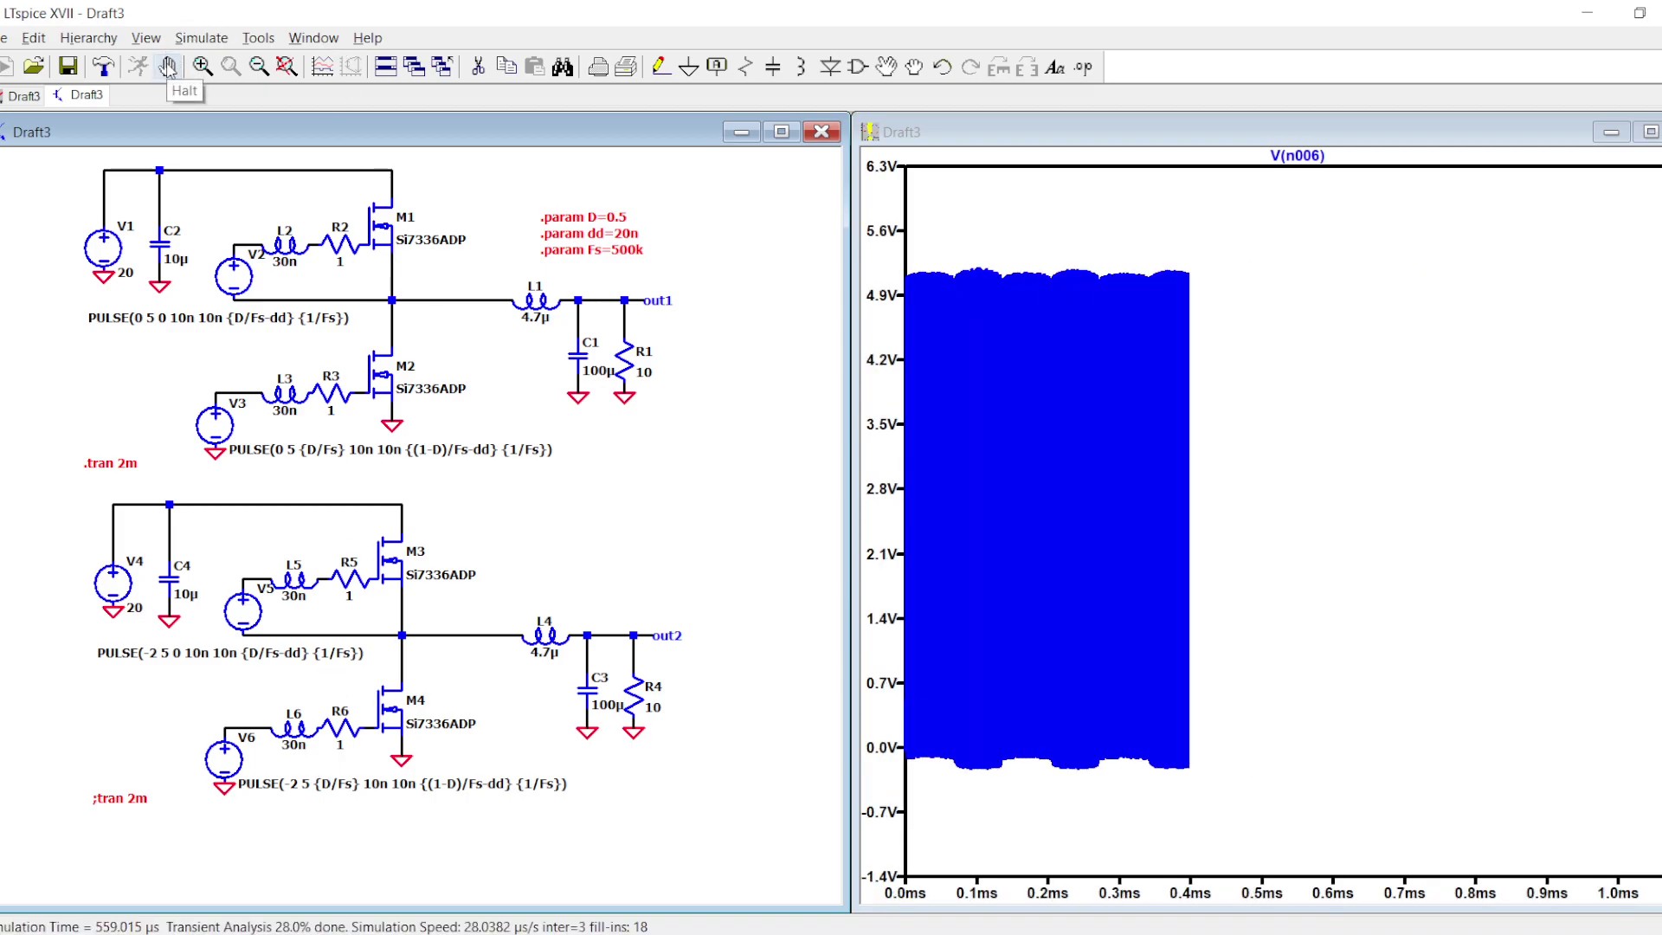
{"action": "left_click", "coordinate": [168, 67]}
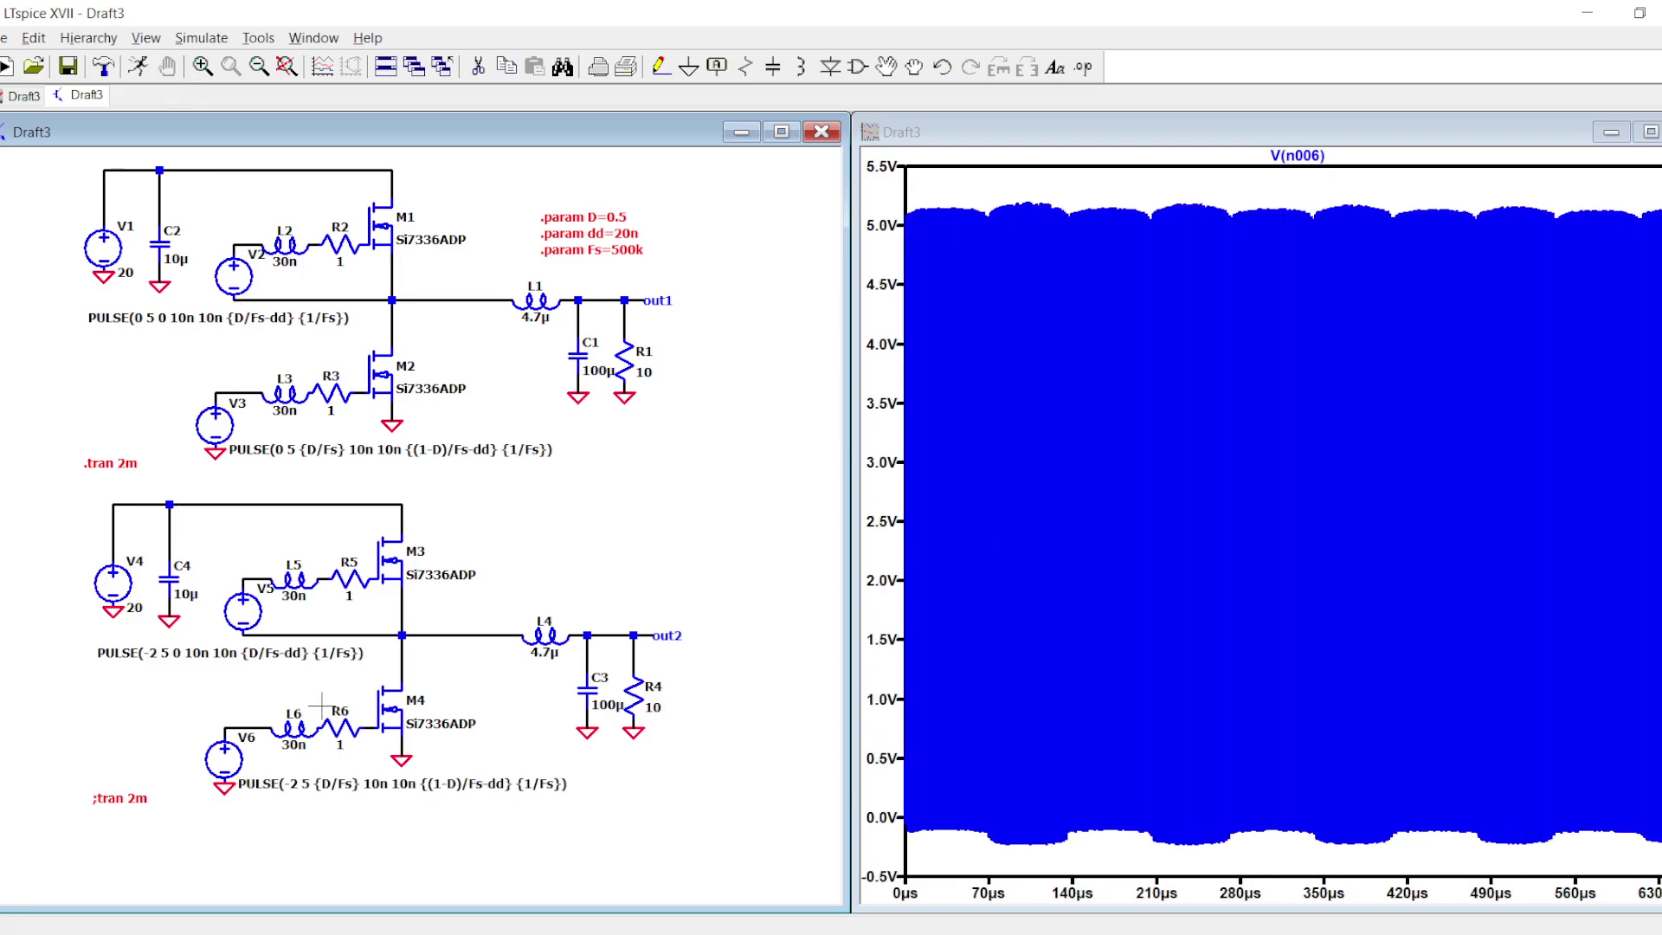
- Plot M4's gate voltage alongside M2's and compare their falling edges near 216 µs
{"action": "left_click", "coordinate": [369, 718]}
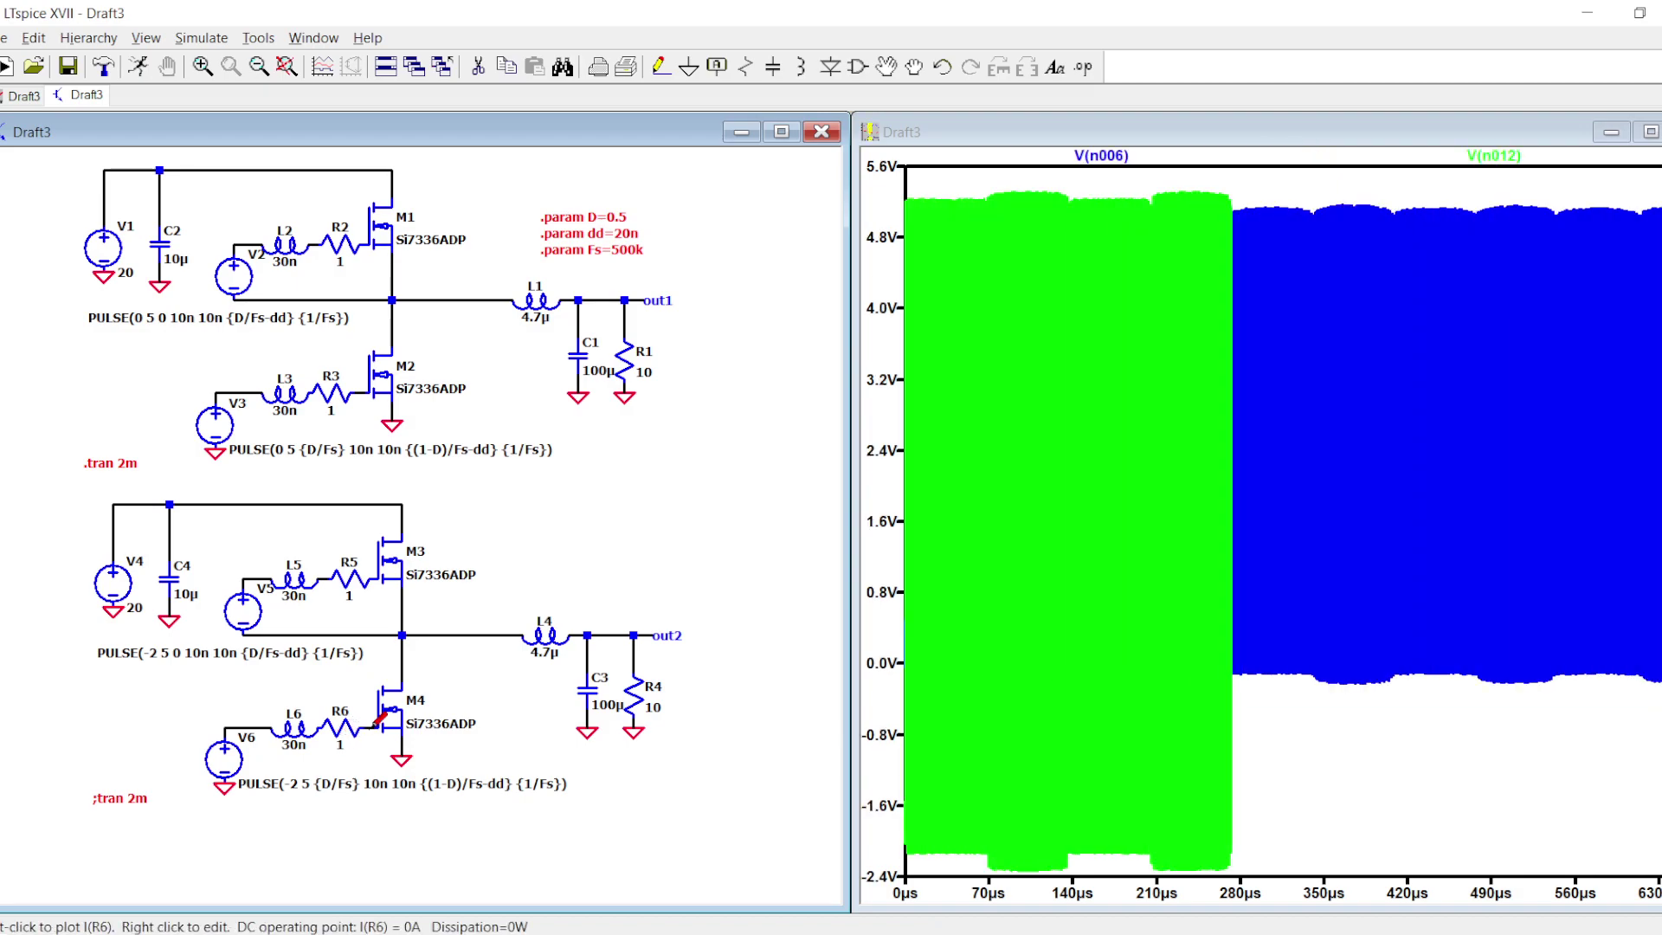
{"action": "left_click_drag", "start_coordinate": [1134, 875], "coordinate": [1235, 170]}
{"action": "left_click_drag", "start_coordinate": [1101, 866], "coordinate": [1223, 179]}
{"action": "left_click_drag", "start_coordinate": [1188, 857], "coordinate": [1224, 253]}
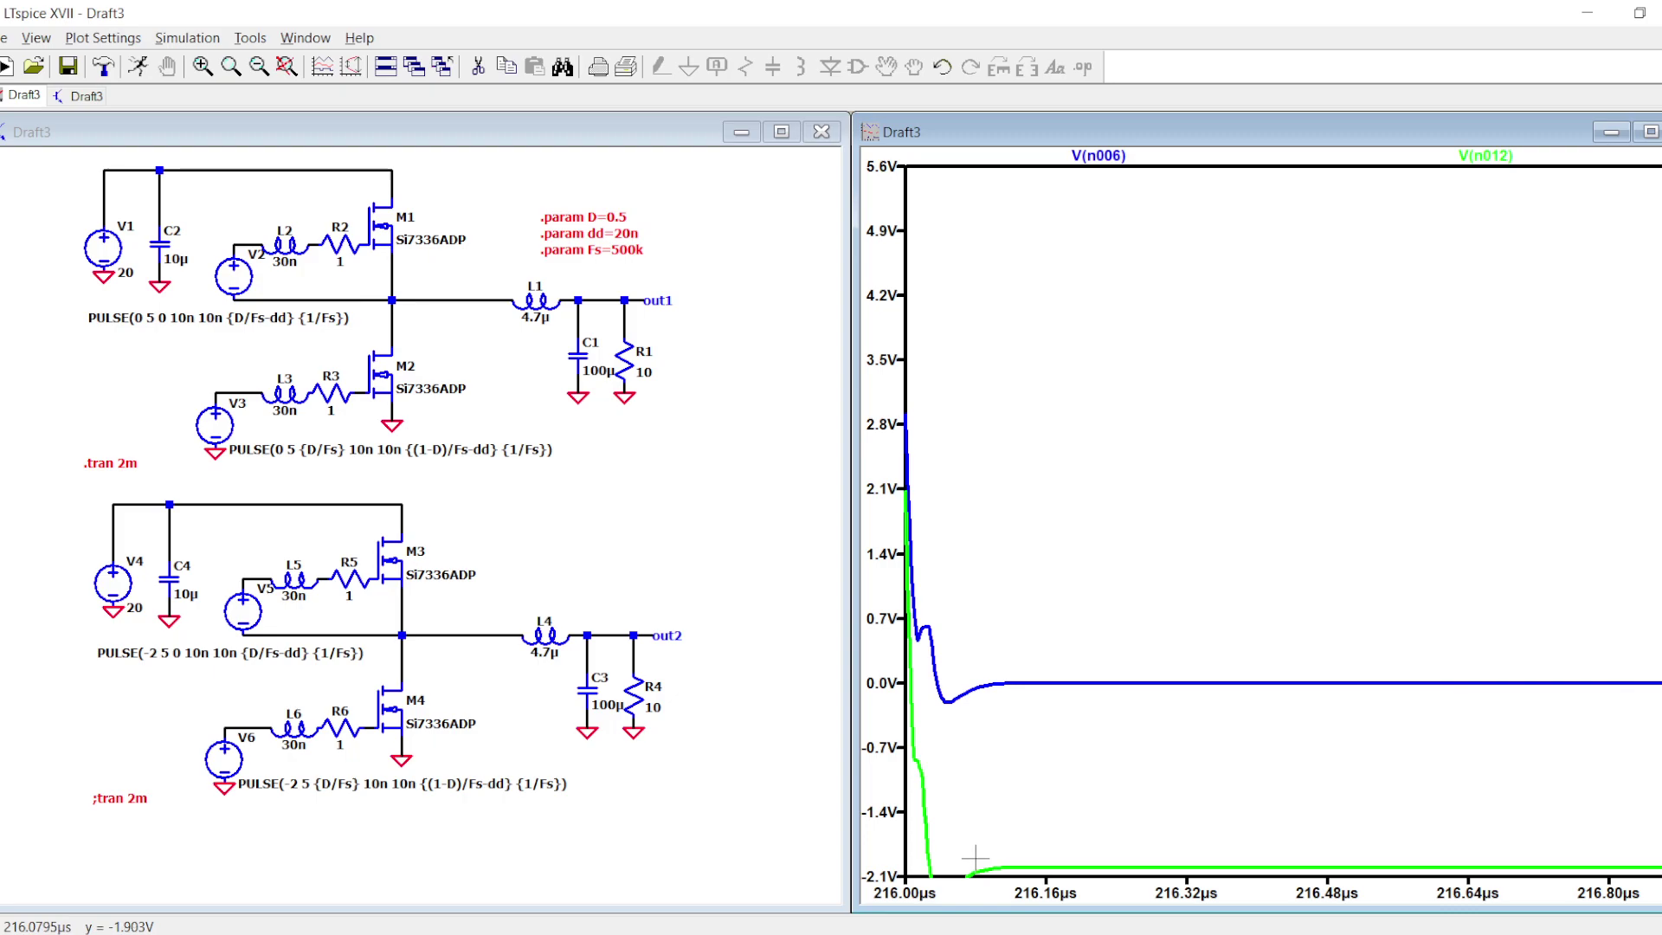
{"action": "left_click_drag", "start_coordinate": [993, 874], "coordinate": [881, 552]}
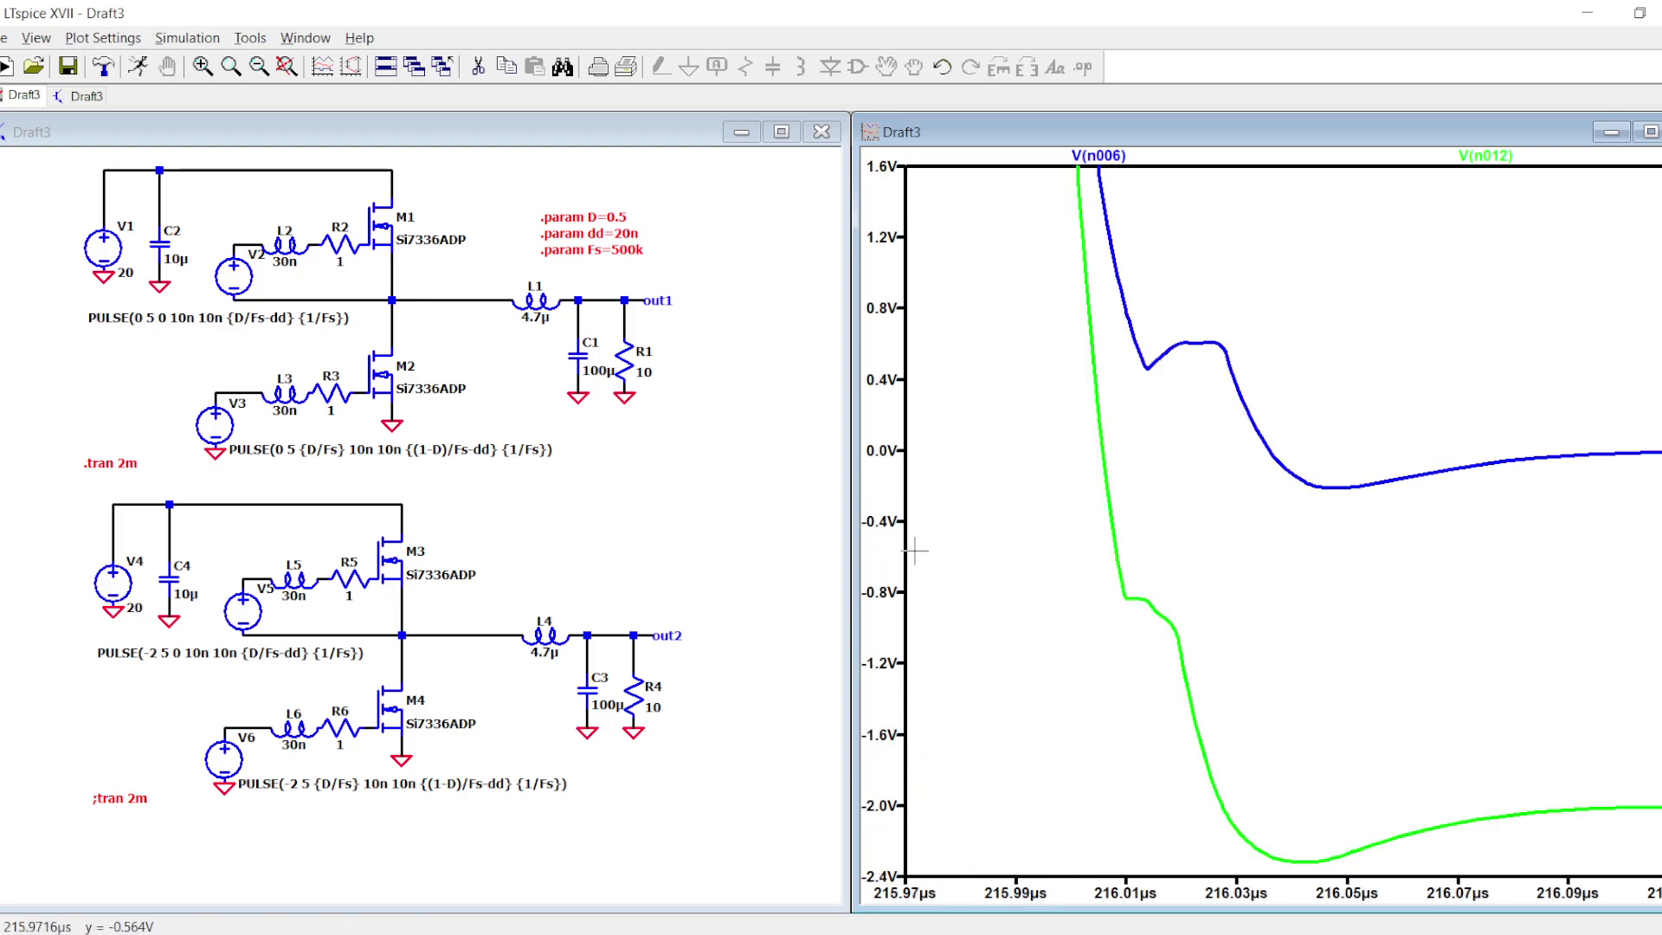
- Delete the gate resistors R6 and R3 from the low-side gate lines of both circuits
{"action": "scroll", "coordinate": [350, 693], "scroll_direction": "up", "scroll_amount": 2}
{"action": "left_click", "coordinate": [352, 699]}
{"action": "key", "text": "F5"}
{"action": "left_click", "coordinate": [349, 737]}
{"action": "left_click", "coordinate": [331, 290]}
- Wire L3 directly to M2's gate and L6 directly to M4's gate
{"action": "key", "text": "F3"}
{"action": "left_click", "coordinate": [290, 263]}
{"action": "left_click", "coordinate": [378, 262]}
{"action": "left_click", "coordinate": [303, 742]}
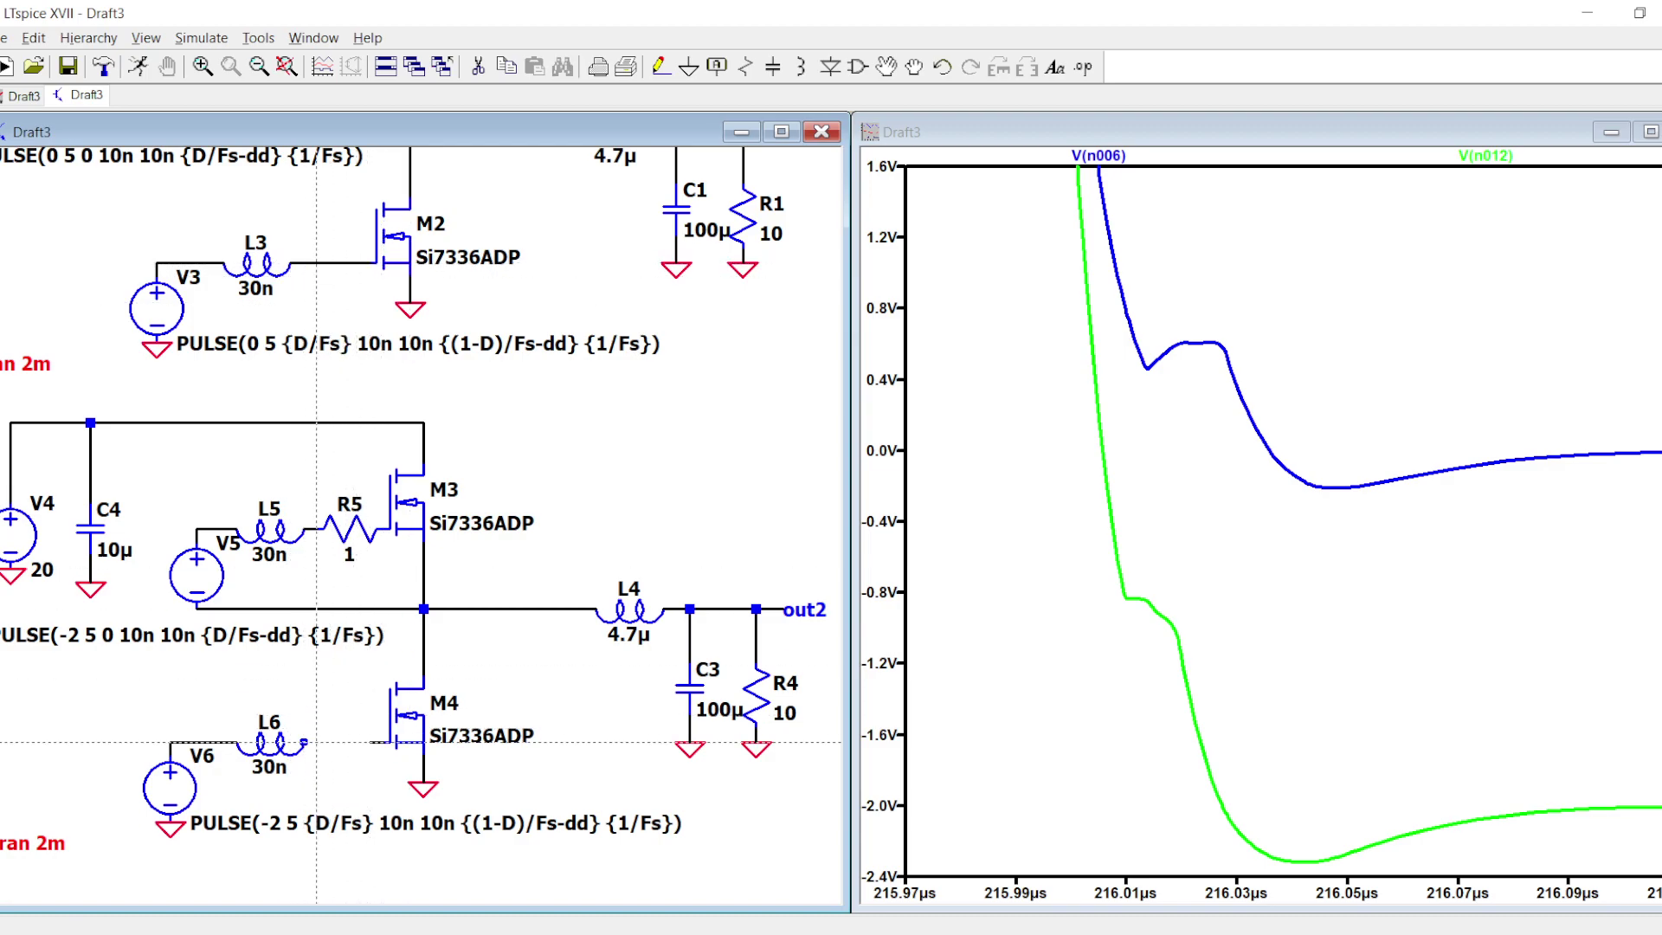
{"action": "left_click", "coordinate": [389, 742]}
{"action": "key", "text": "Escape"}
- Run the .tran 2m analysis and compare the undershoot of M2's and M4's gate voltages at the falling edge near 38 µs
{"action": "left_click", "coordinate": [108, 71]}
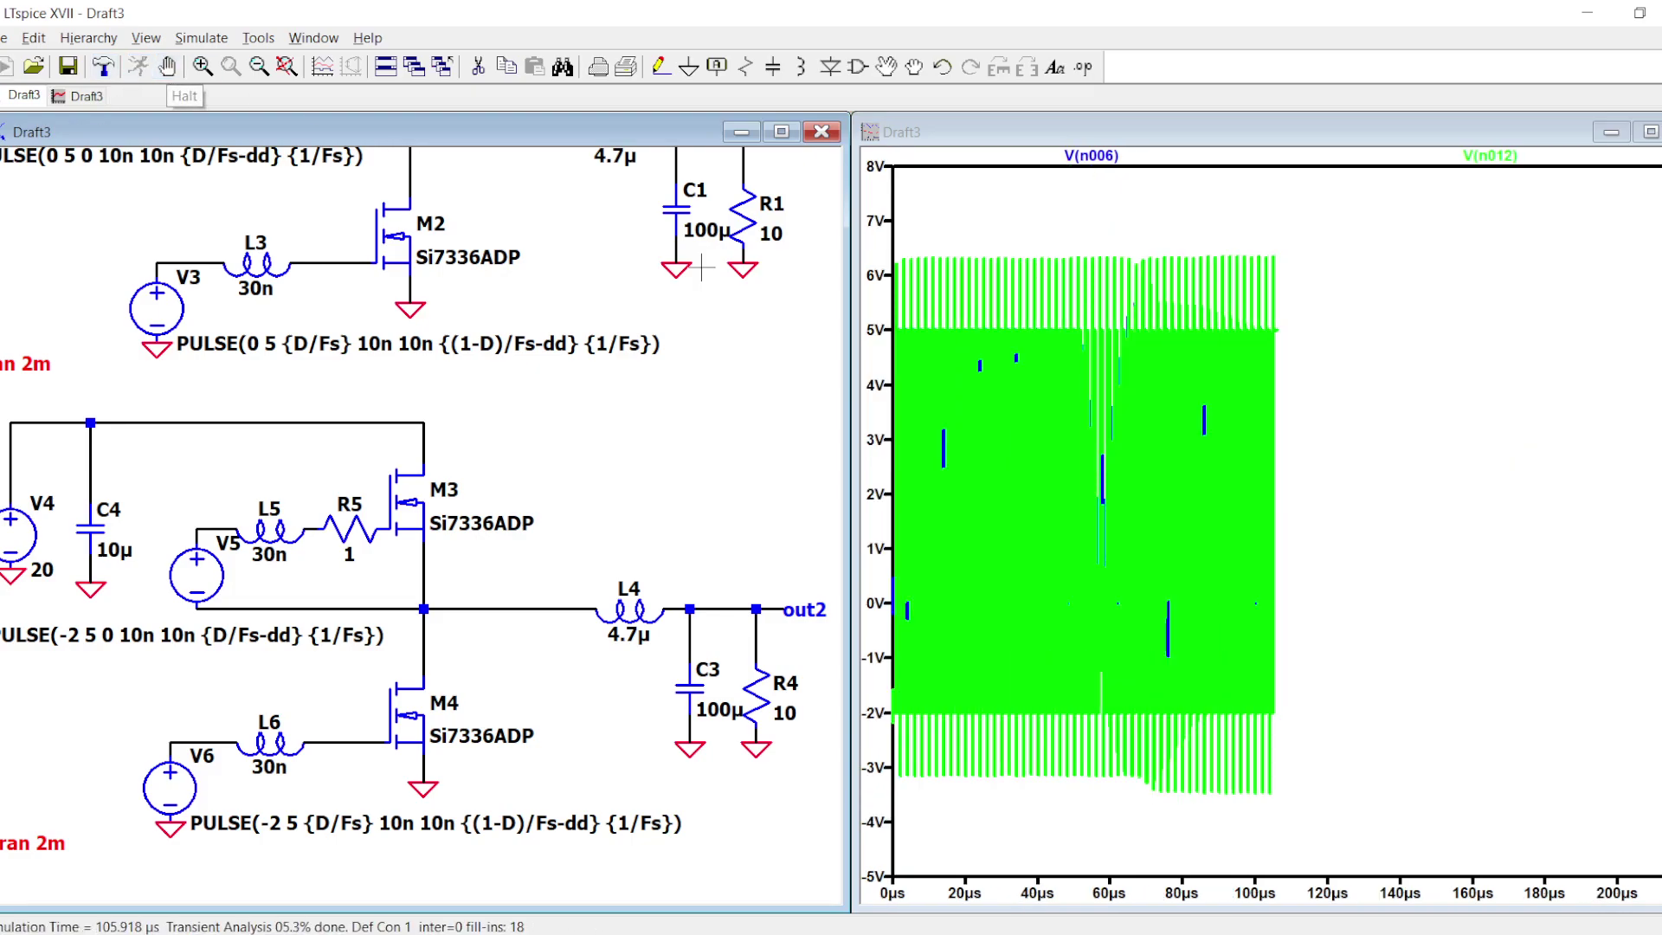
{"action": "left_click_drag", "start_coordinate": [1143, 832], "coordinate": [1251, 221]}
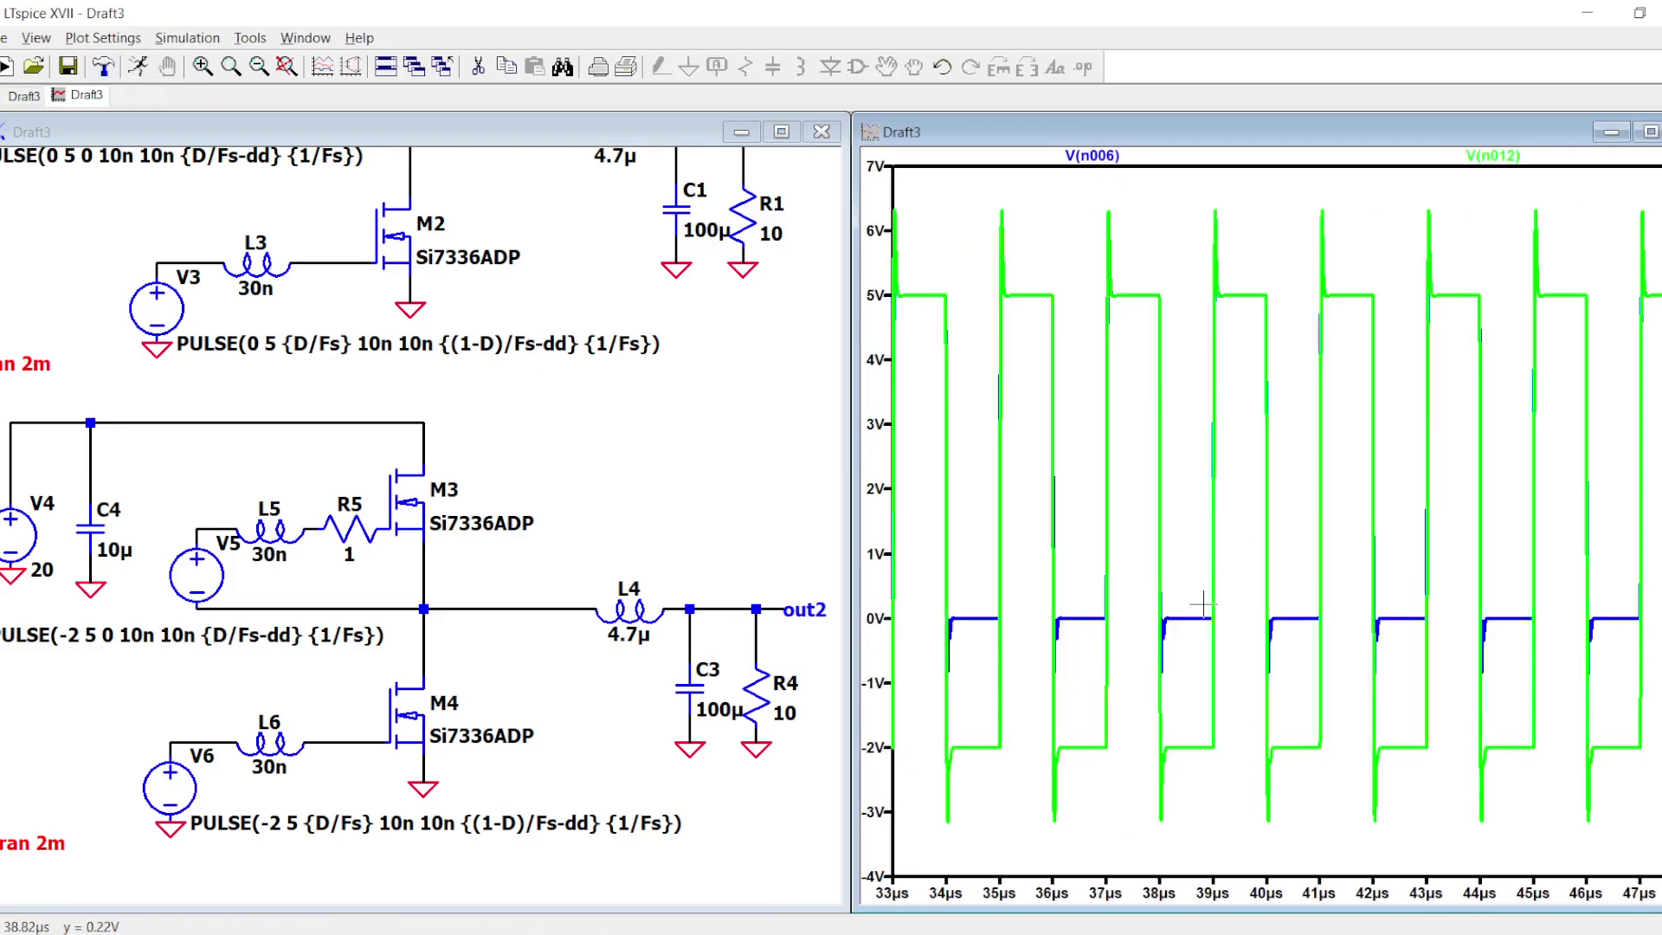
{"action": "left_click_drag", "start_coordinate": [1157, 835], "coordinate": [1224, 223]}
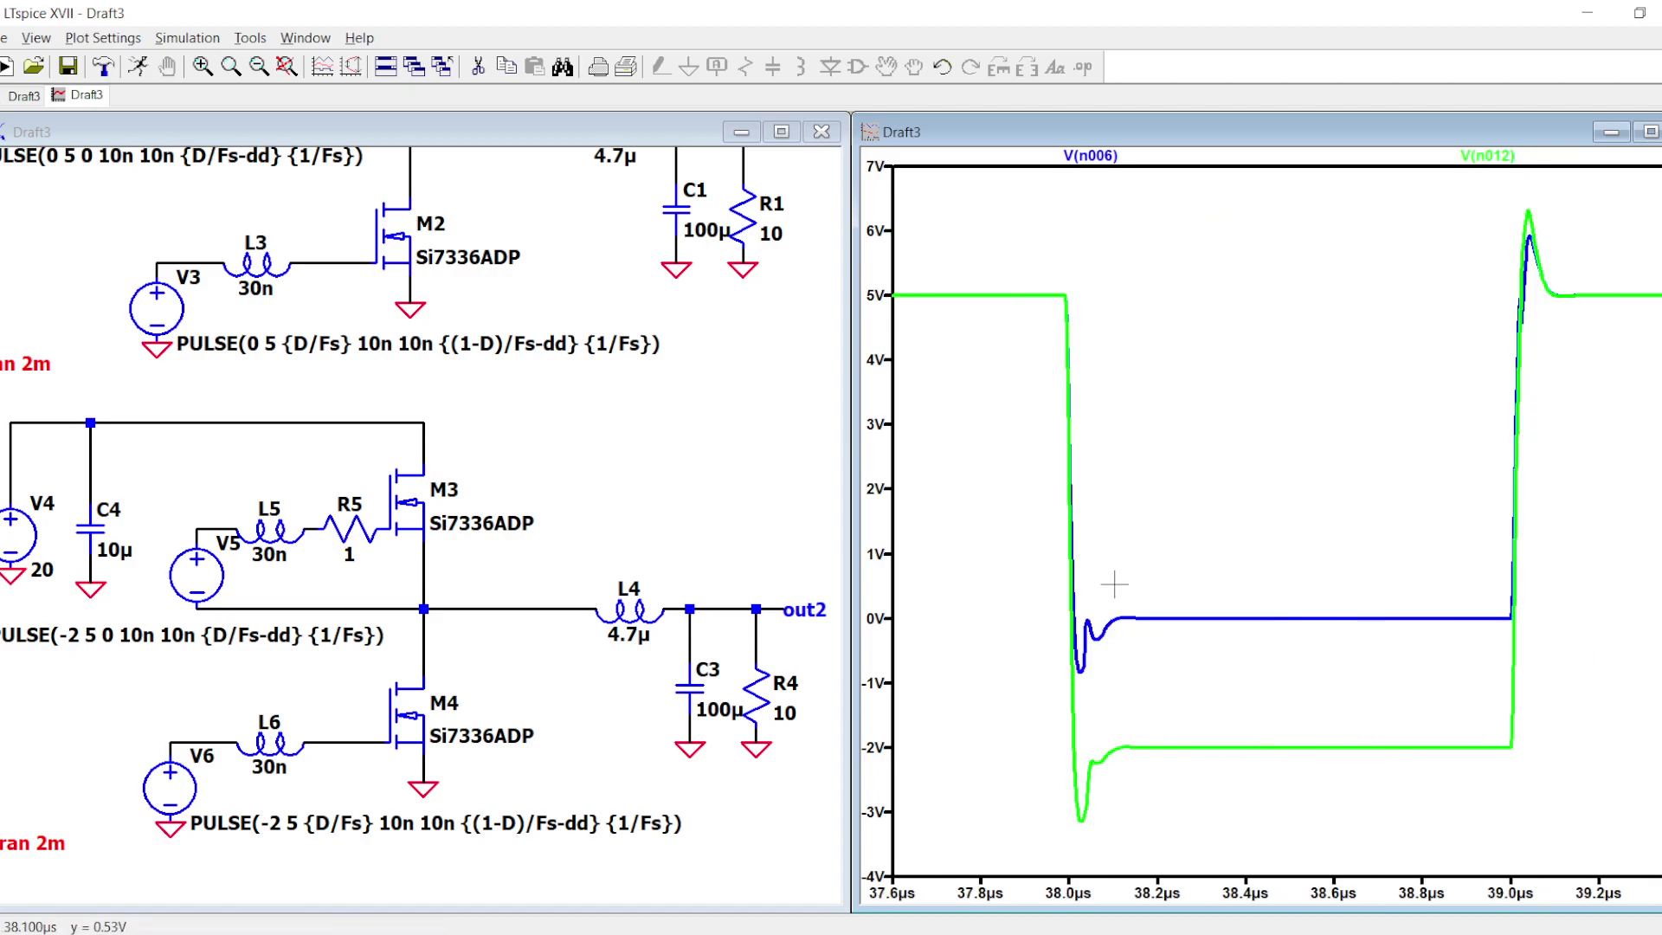
{"action": "left_click_drag", "start_coordinate": [1036, 567], "coordinate": [1207, 802]}
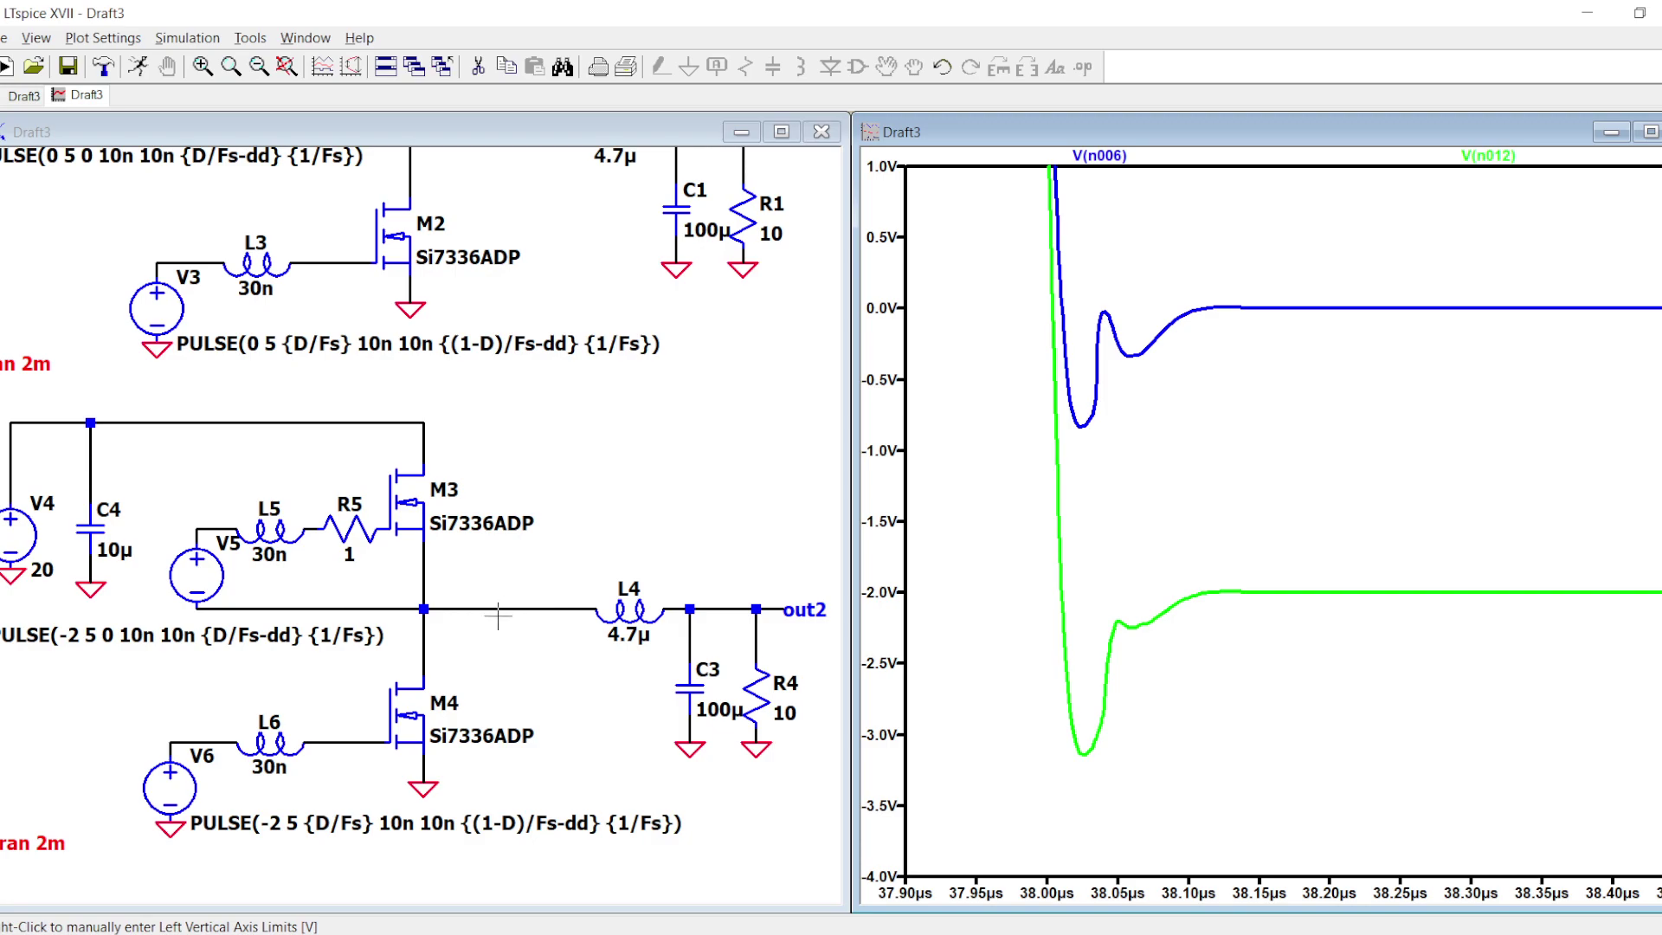
{"action": "scroll", "coordinate": [517, 597], "scroll_direction": "down", "scroll_amount": 3}
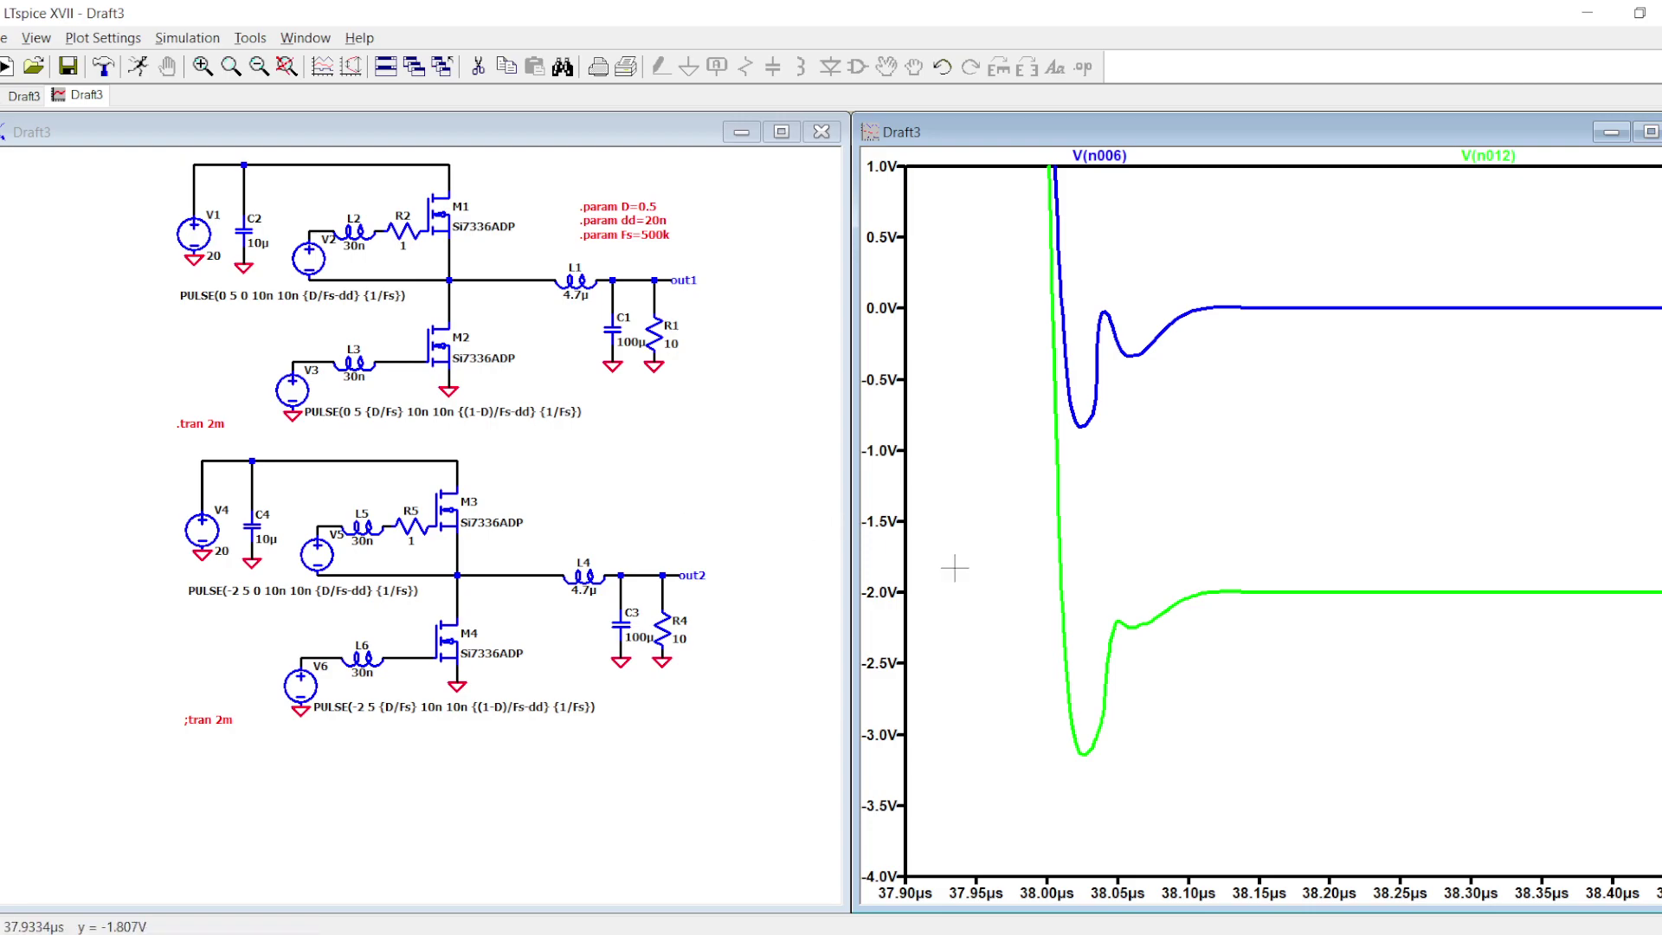
{"action": "left_click_drag", "start_coordinate": [970, 554], "coordinate": [1034, 515]}
{"action": "right_click", "coordinate": [1095, 396]}
{"action": "left_click", "coordinate": [1170, 407]}
{"action": "right_click", "coordinate": [1161, 440]}
{"action": "left_click", "coordinate": [1162, 439]}
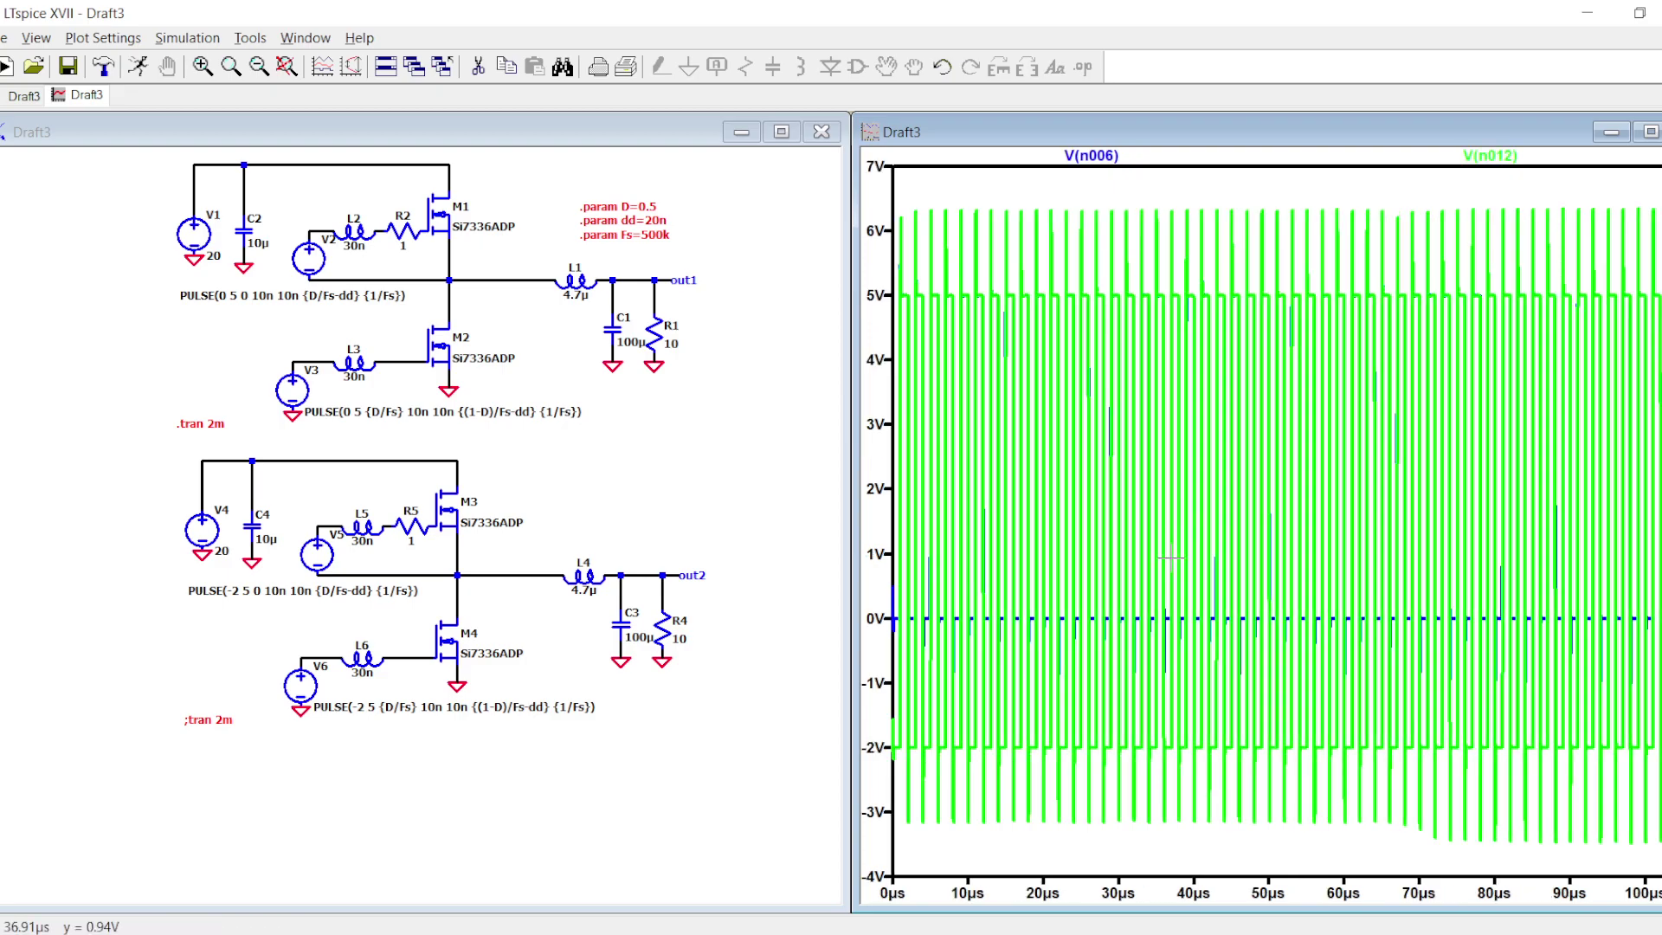
- Plot only the out1 voltage and run the transient analysis over the full 2 ms
{"action": "left_click", "coordinate": [734, 552]}
{"action": "scroll", "coordinate": [734, 553], "scroll_direction": "up", "scroll_amount": 2}
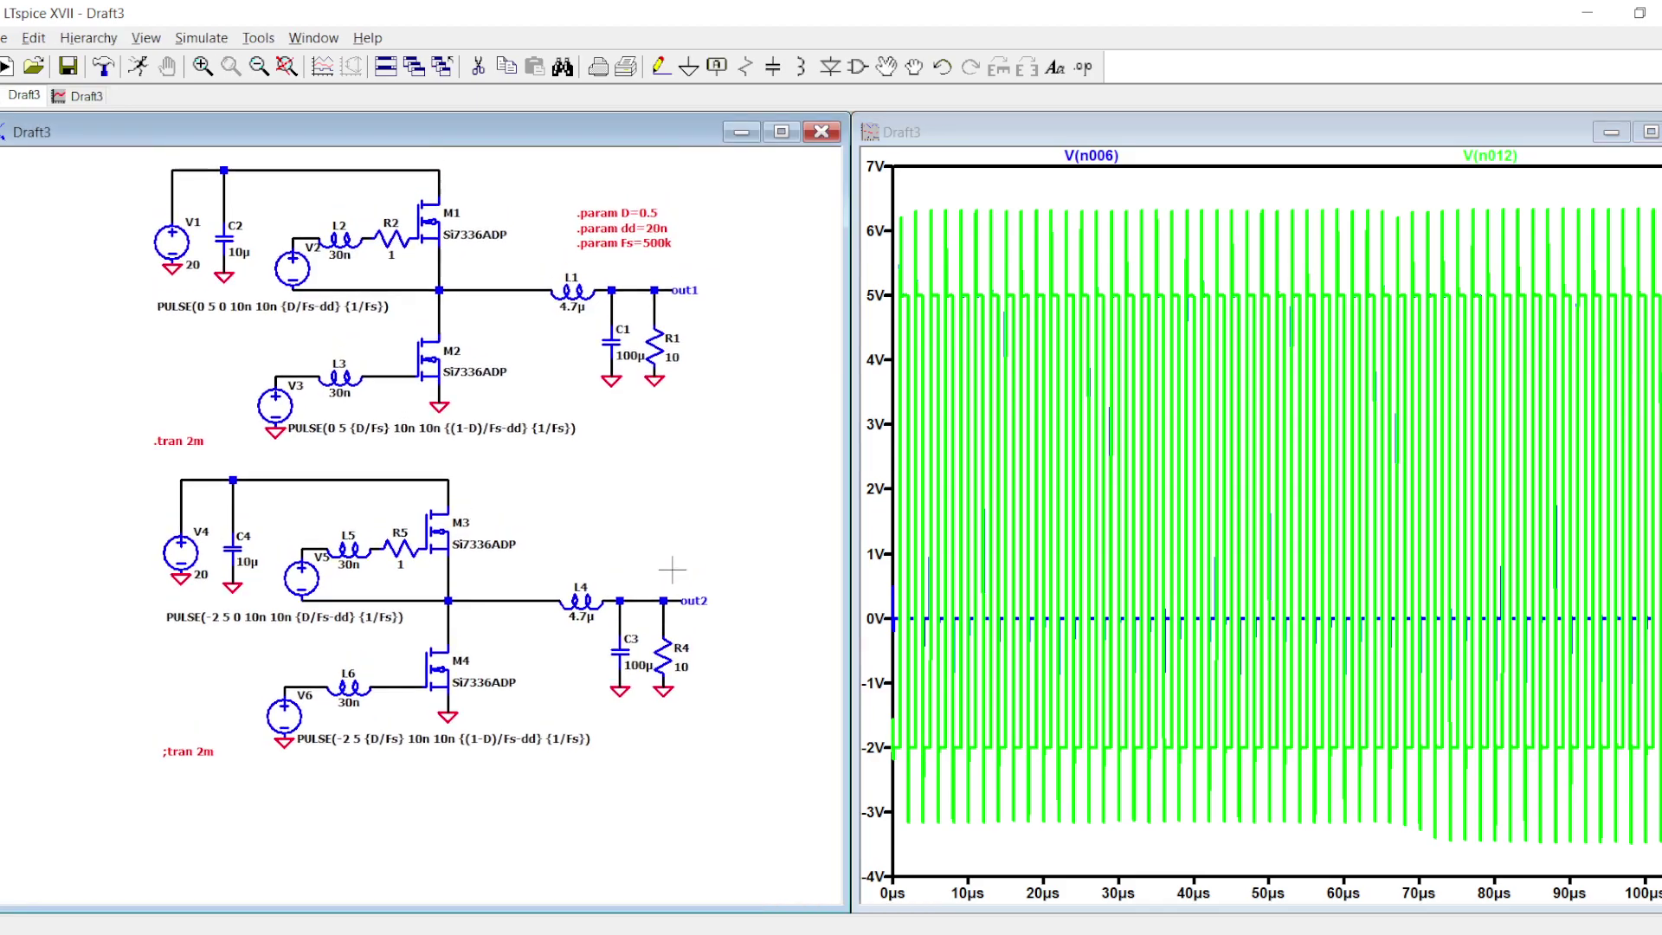
{"action": "left_click", "coordinate": [659, 318]}
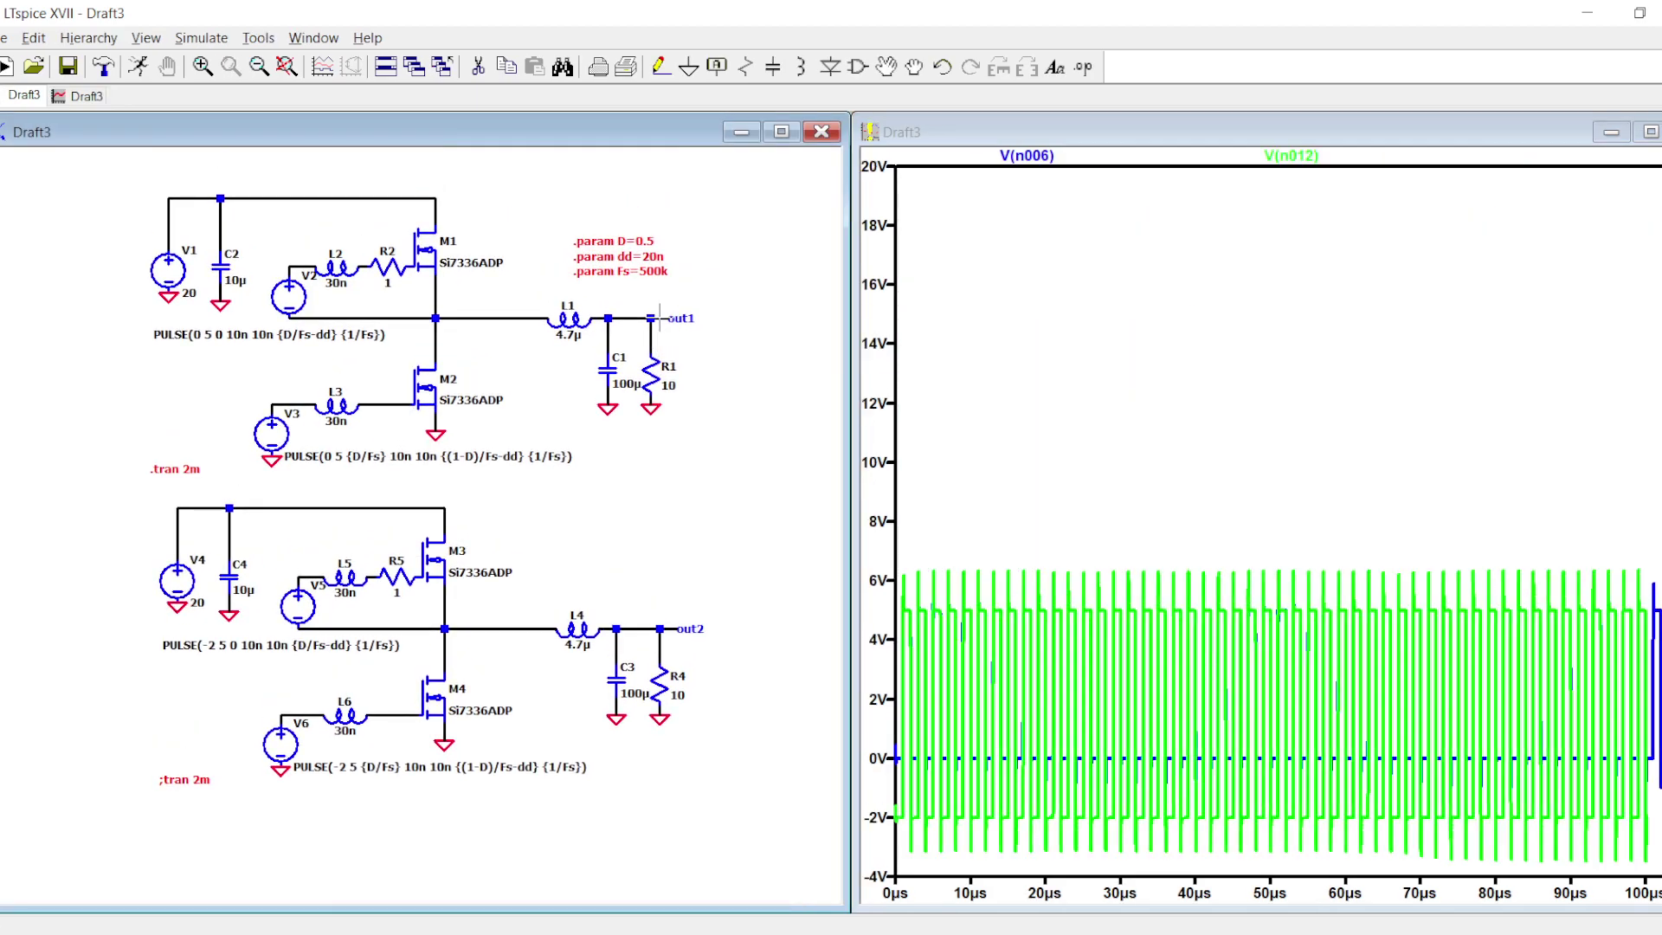
{"action": "right_click", "coordinate": [1079, 487]}
{"action": "left_click", "coordinate": [1116, 502]}
{"action": "left_click", "coordinate": [138, 66]}
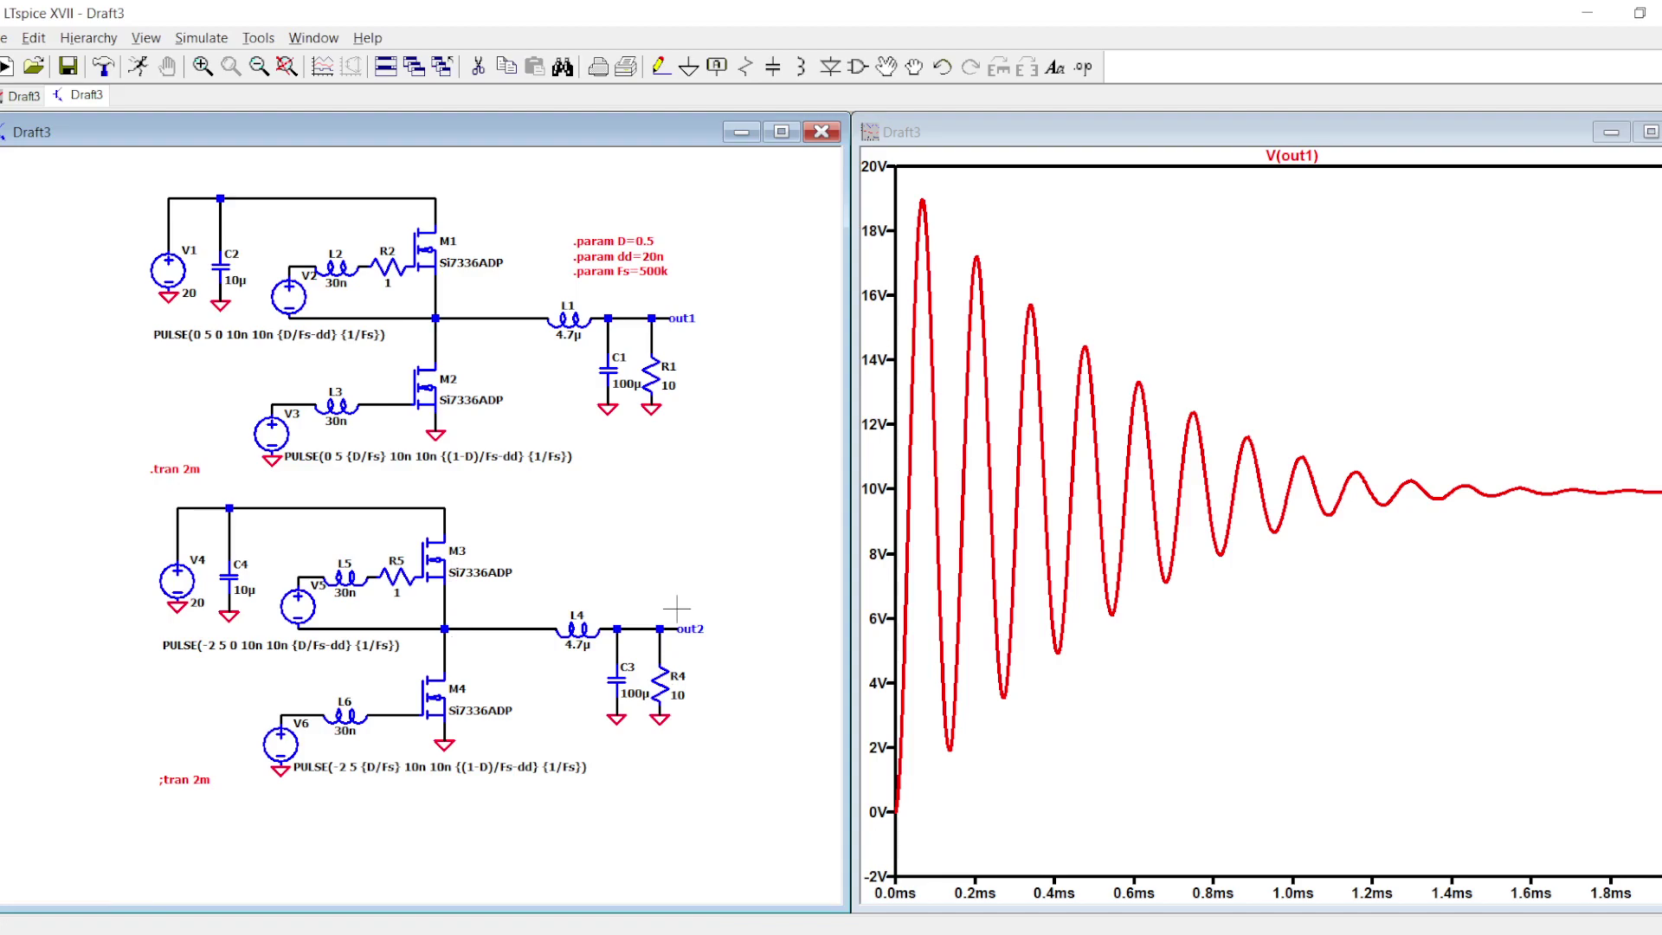
- Add the out2 voltage to the plot and compare both outputs' level and ripple from about 1.971 ms onward
{"action": "left_click", "coordinate": [666, 634]}
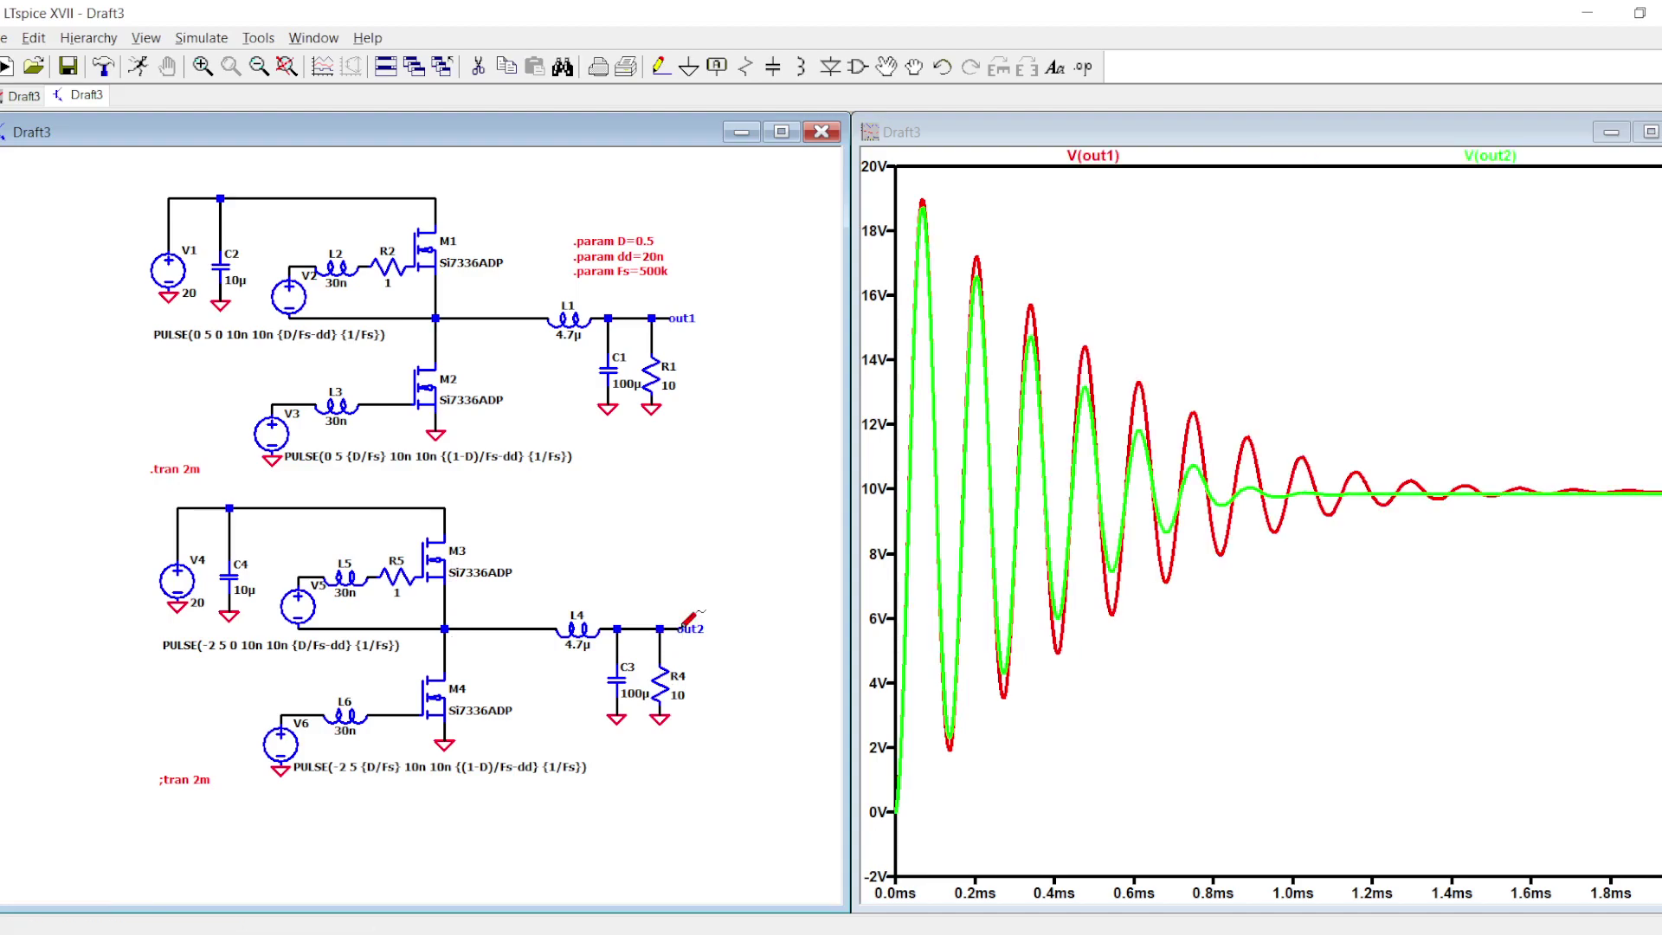
{"action": "left_click", "coordinate": [1627, 478]}
{"action": "left_click_drag", "start_coordinate": [1627, 480], "coordinate": [1661, 482]}
{"action": "left_click_drag", "start_coordinate": [1486, 461], "coordinate": [1661, 504]}
{"action": "left_click_drag", "start_coordinate": [1204, 611], "coordinate": [1658, 742]}
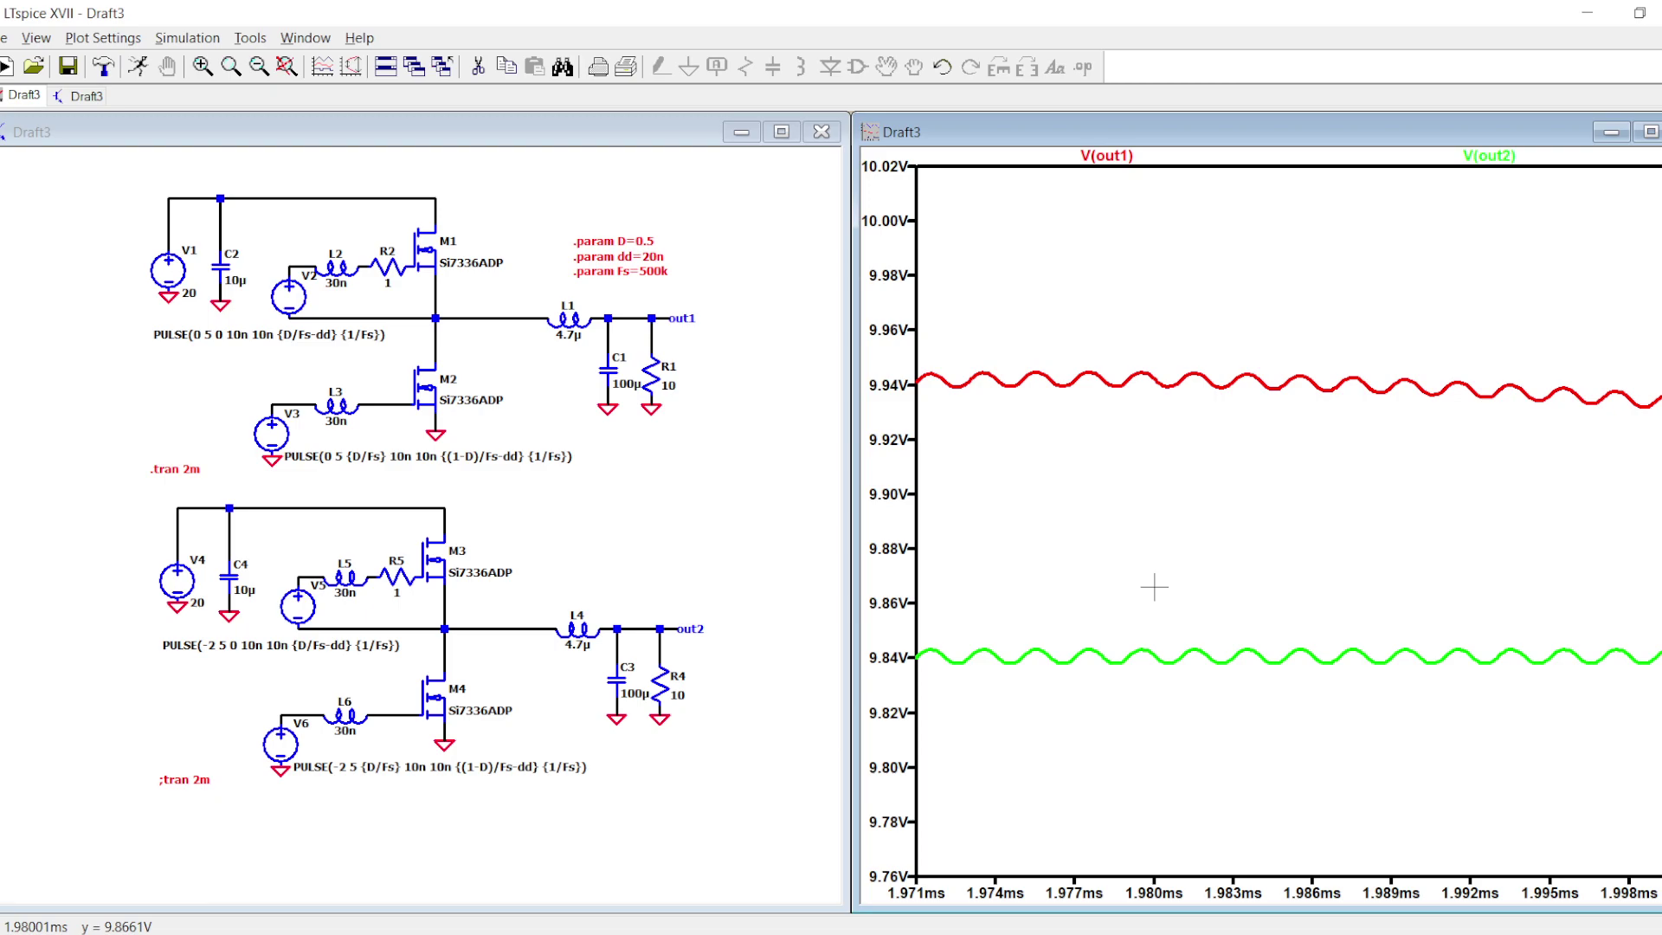
{"action": "right_click", "coordinate": [1139, 551]}
{"action": "left_click", "coordinate": [1203, 563]}
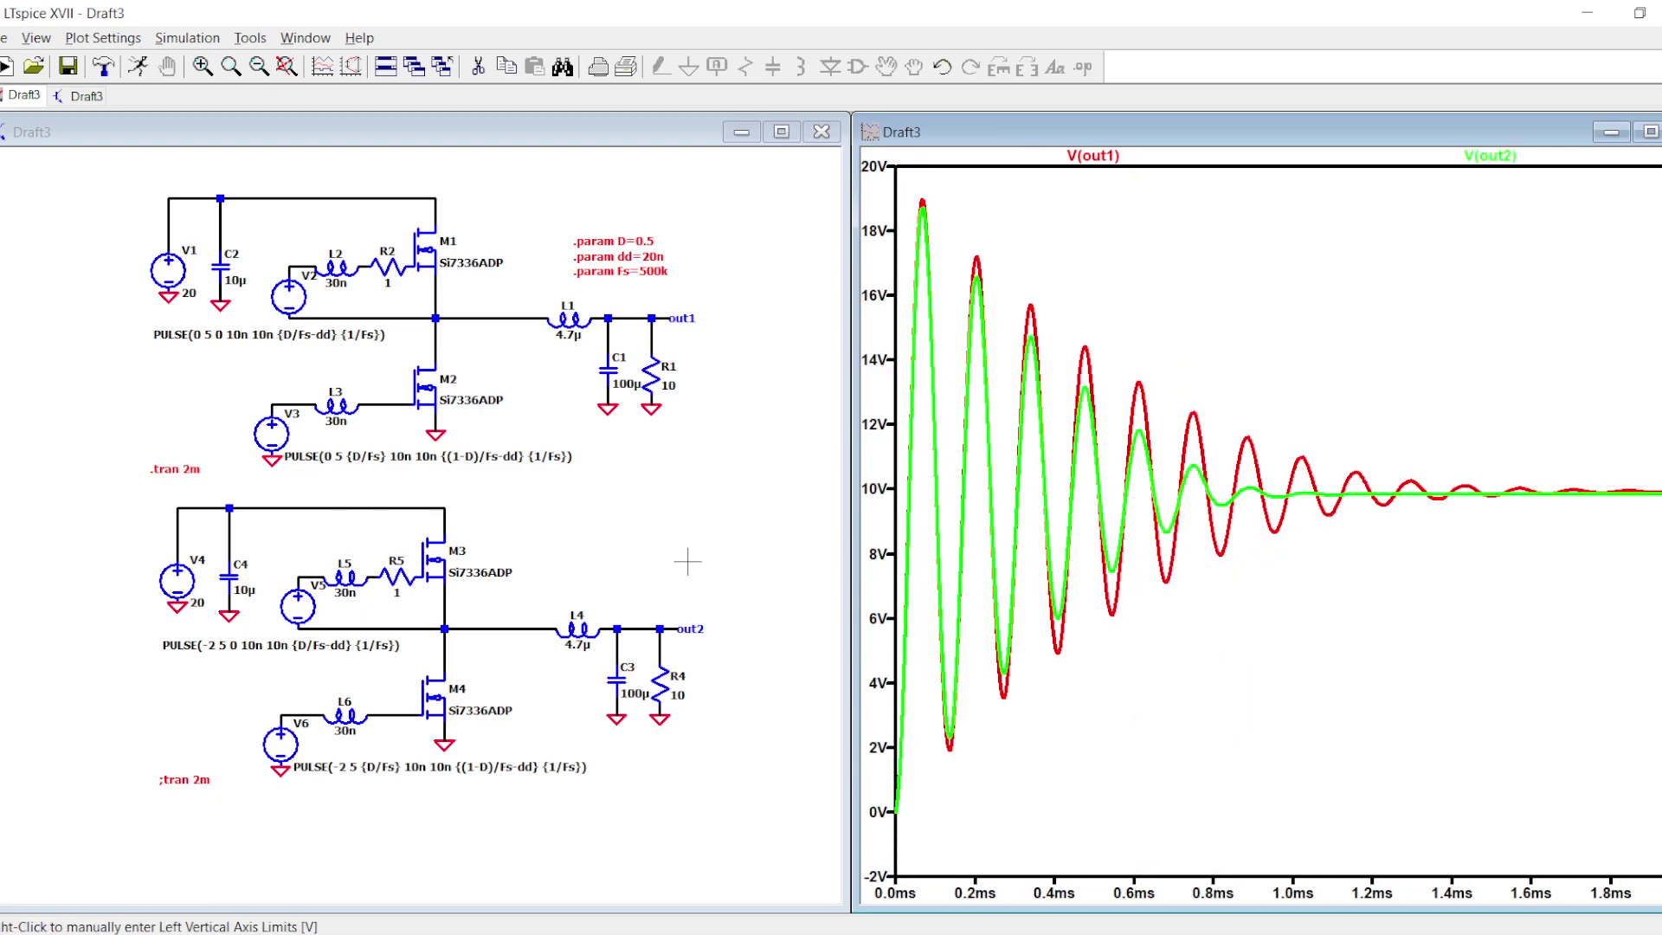
- Plot only the switch-node voltages of both half-bridges and examine their negative dips near 1.796 ms
{"action": "left_click", "coordinate": [447, 628]}
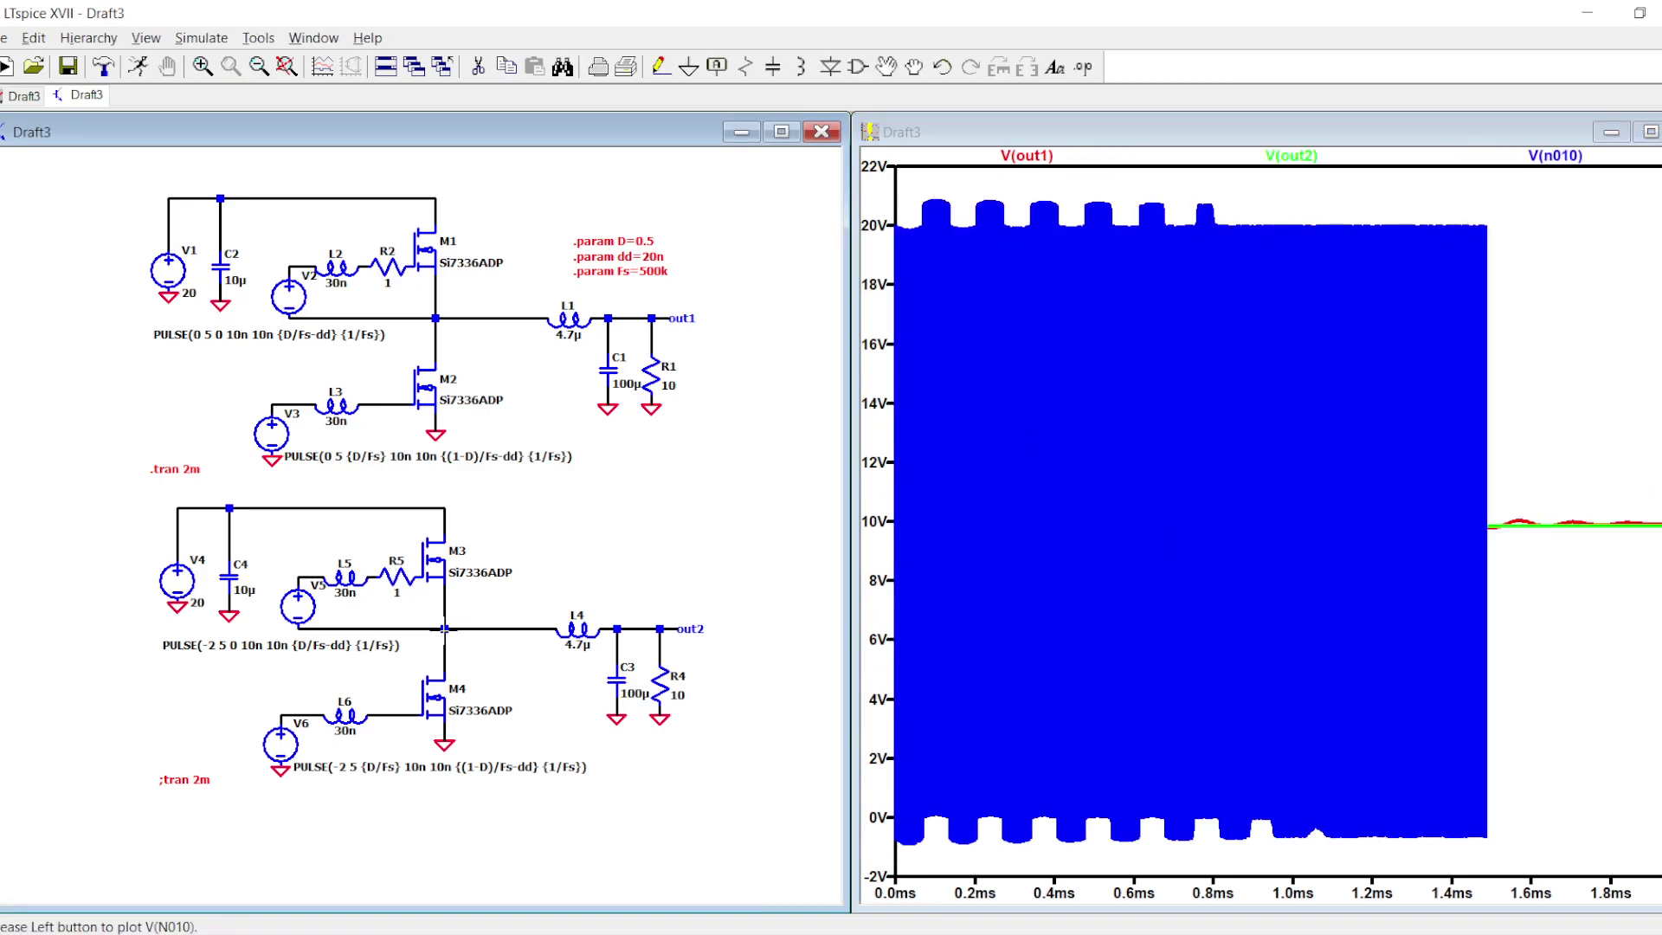
{"action": "left_click", "coordinate": [447, 628]}
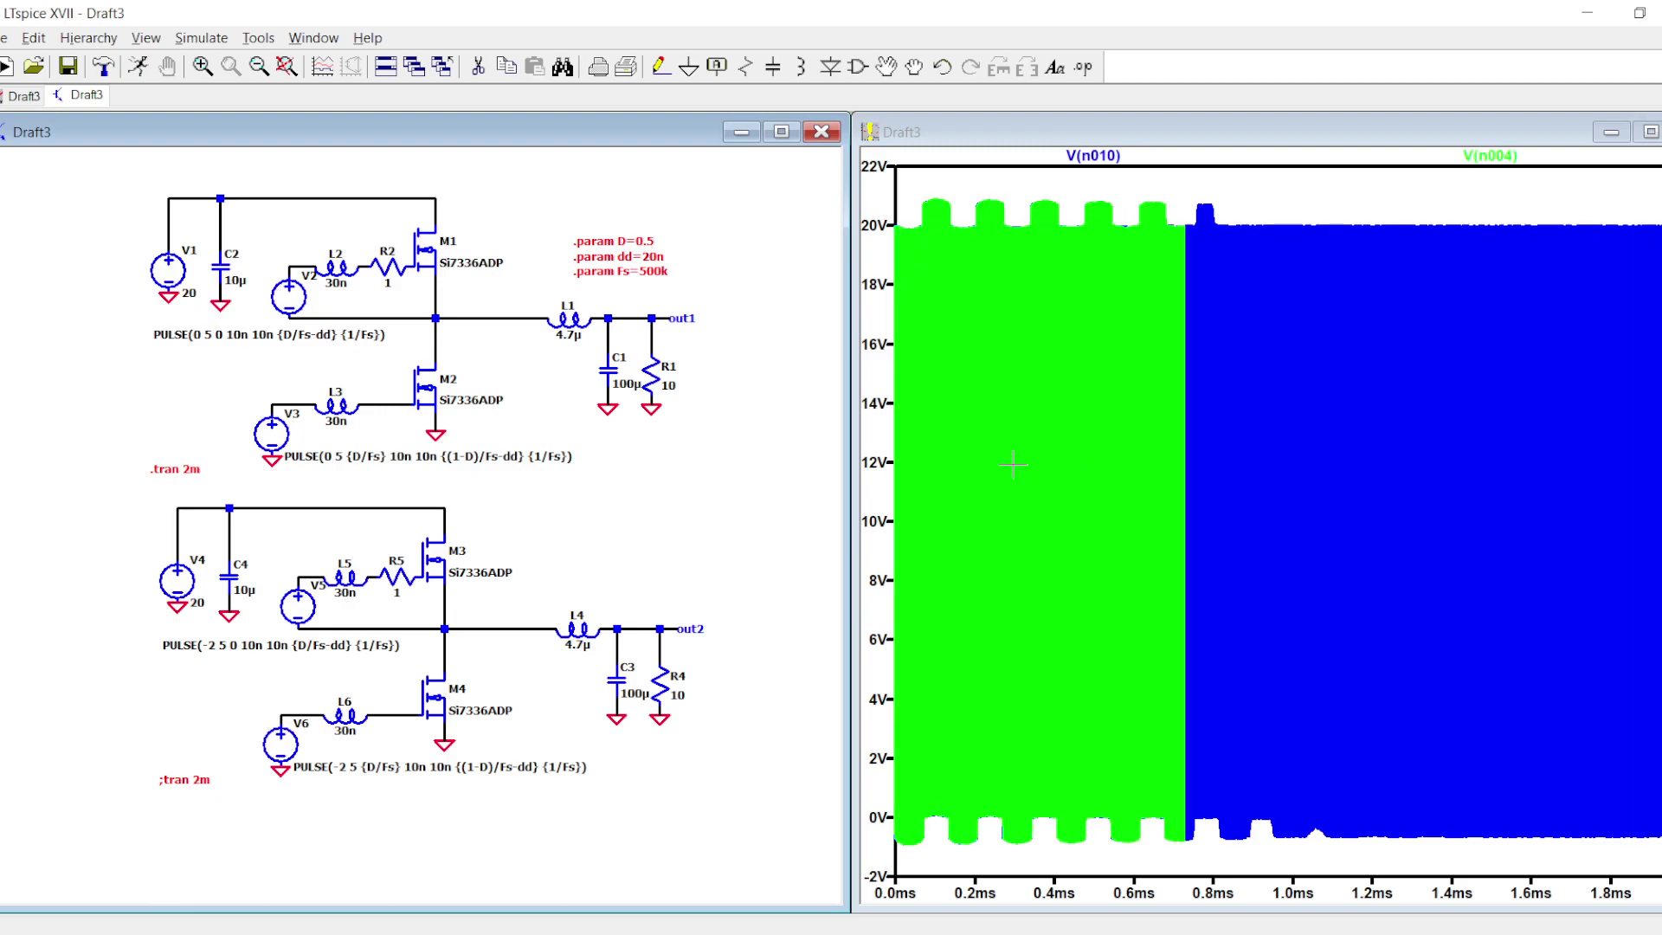
{"action": "left_click_drag", "start_coordinate": [1548, 860], "coordinate": [1634, 183]}
{"action": "left_click_drag", "start_coordinate": [1366, 844], "coordinate": [1428, 180]}
{"action": "left_click_drag", "start_coordinate": [1340, 844], "coordinate": [1483, 208]}
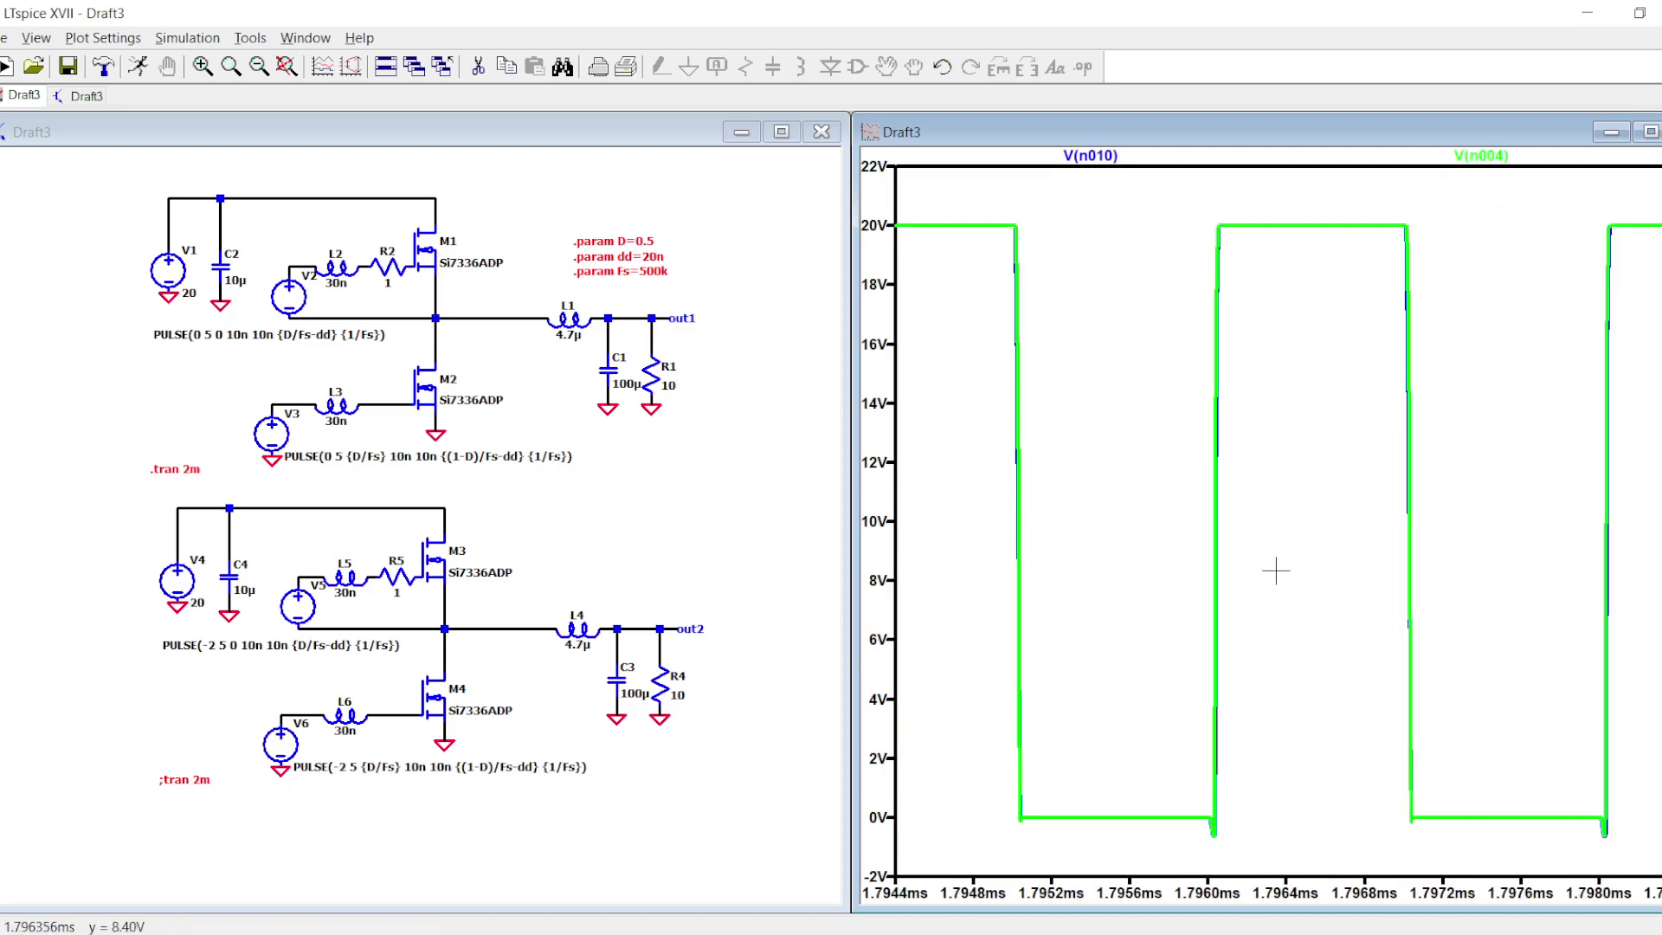
{"action": "left_click_drag", "start_coordinate": [1151, 862], "coordinate": [1456, 212]}
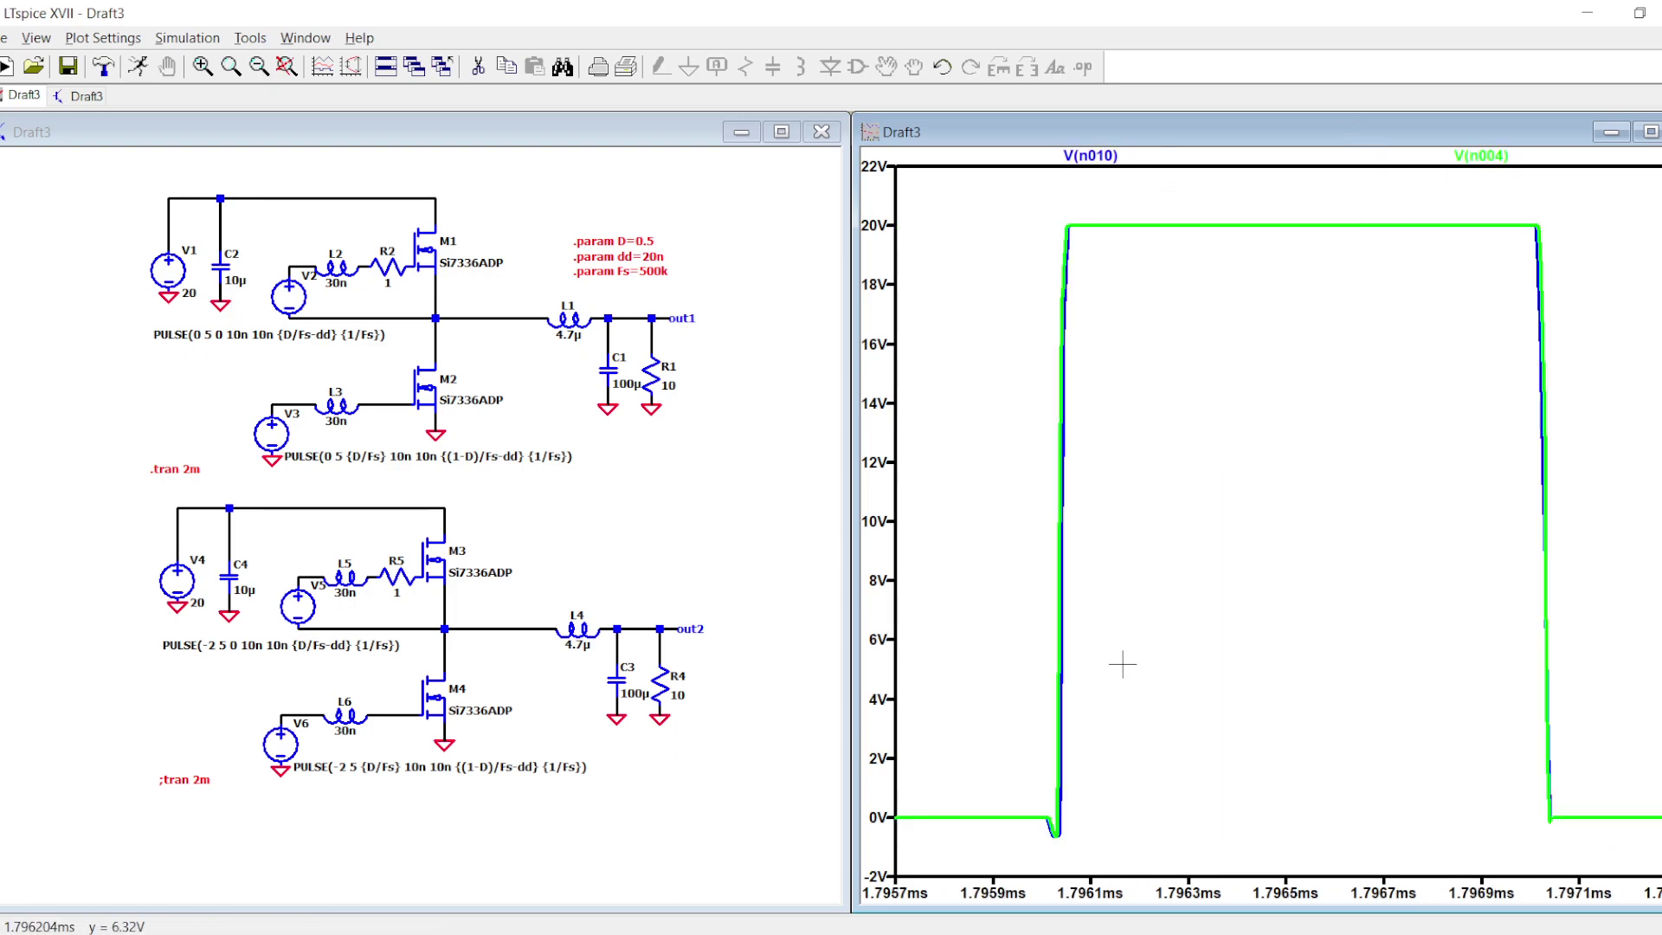
{"action": "left_click_drag", "start_coordinate": [980, 809], "coordinate": [1160, 850]}
{"action": "left_click_drag", "start_coordinate": [1151, 372], "coordinate": [1330, 759]}
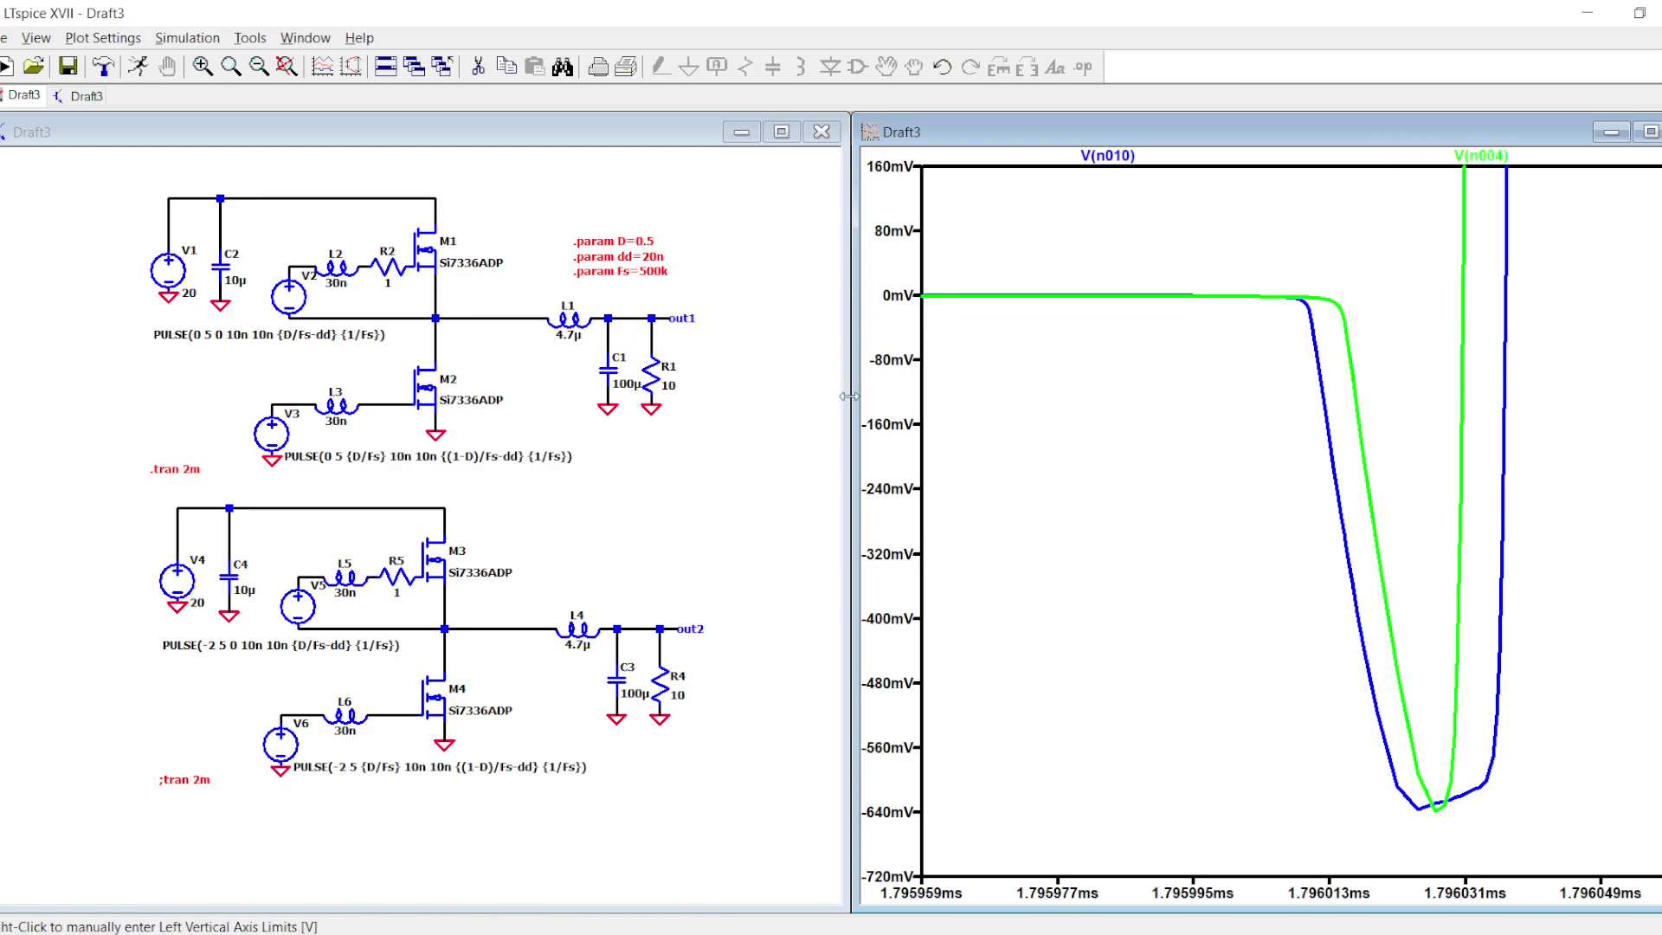
- Search the schematic for net n004 to identify which circuit's node the trace belongs to
{"action": "left_click", "coordinate": [595, 454]}
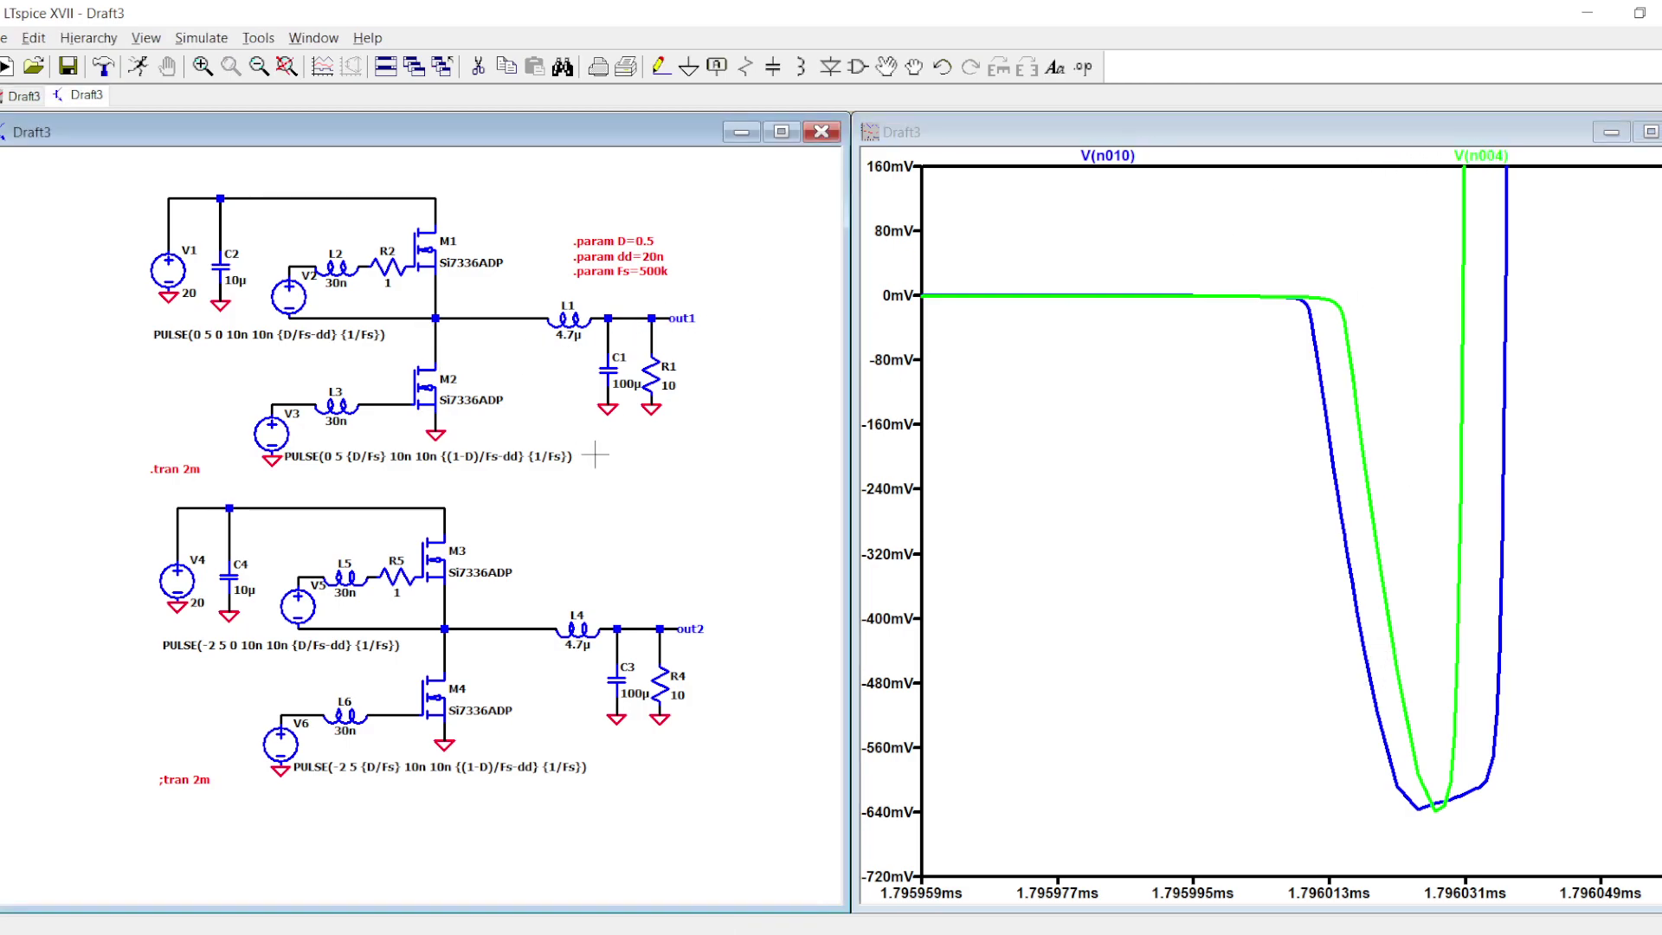
{"action": "type", "text": "n004"}
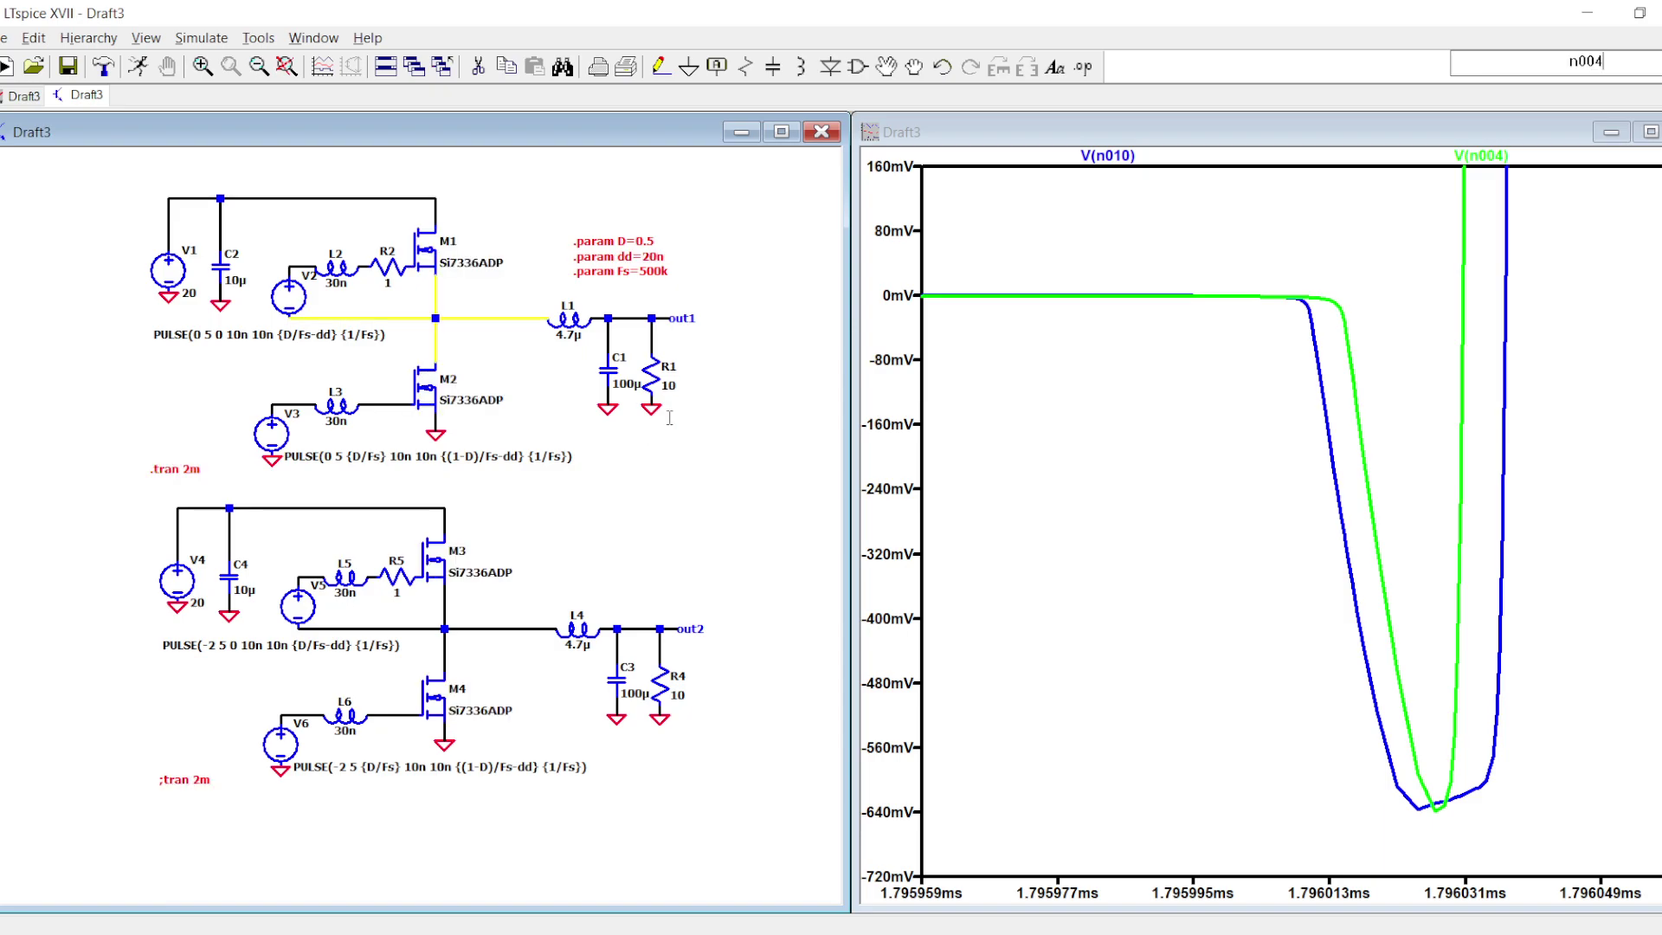
{"action": "scroll", "coordinate": [449, 327], "scroll_direction": "up", "scroll_amount": 5}
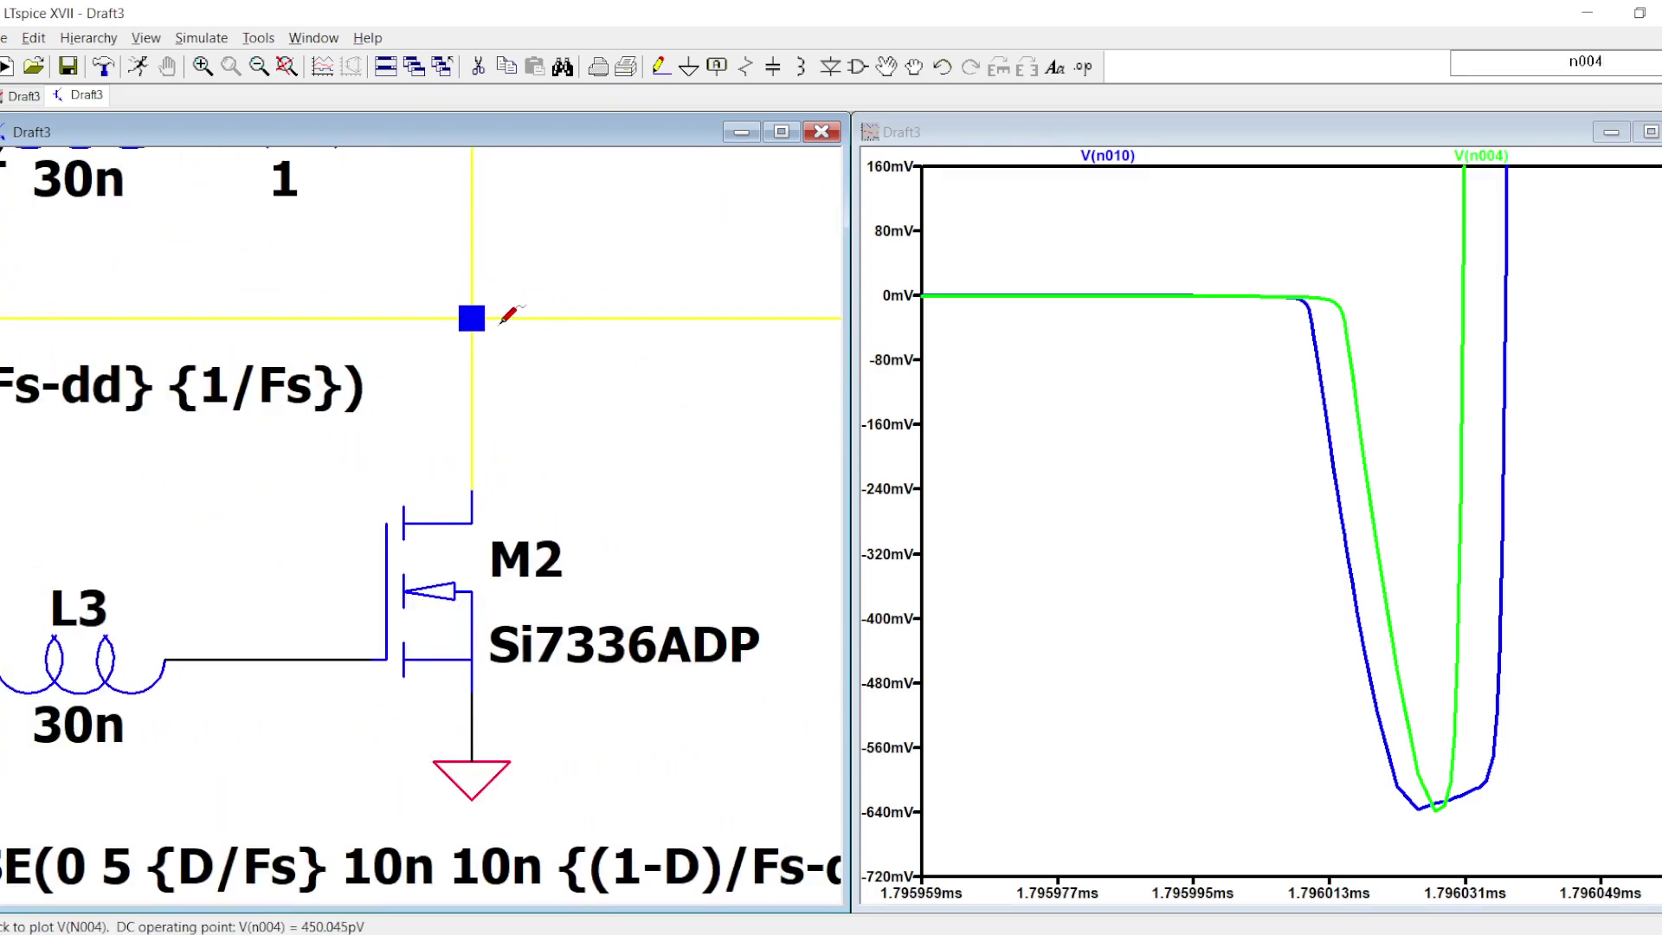
{"action": "scroll", "coordinate": [449, 327], "scroll_direction": "down", "scroll_amount": 2}
{"action": "scroll", "coordinate": [511, 348], "scroll_direction": "down", "scroll_amount": 3}
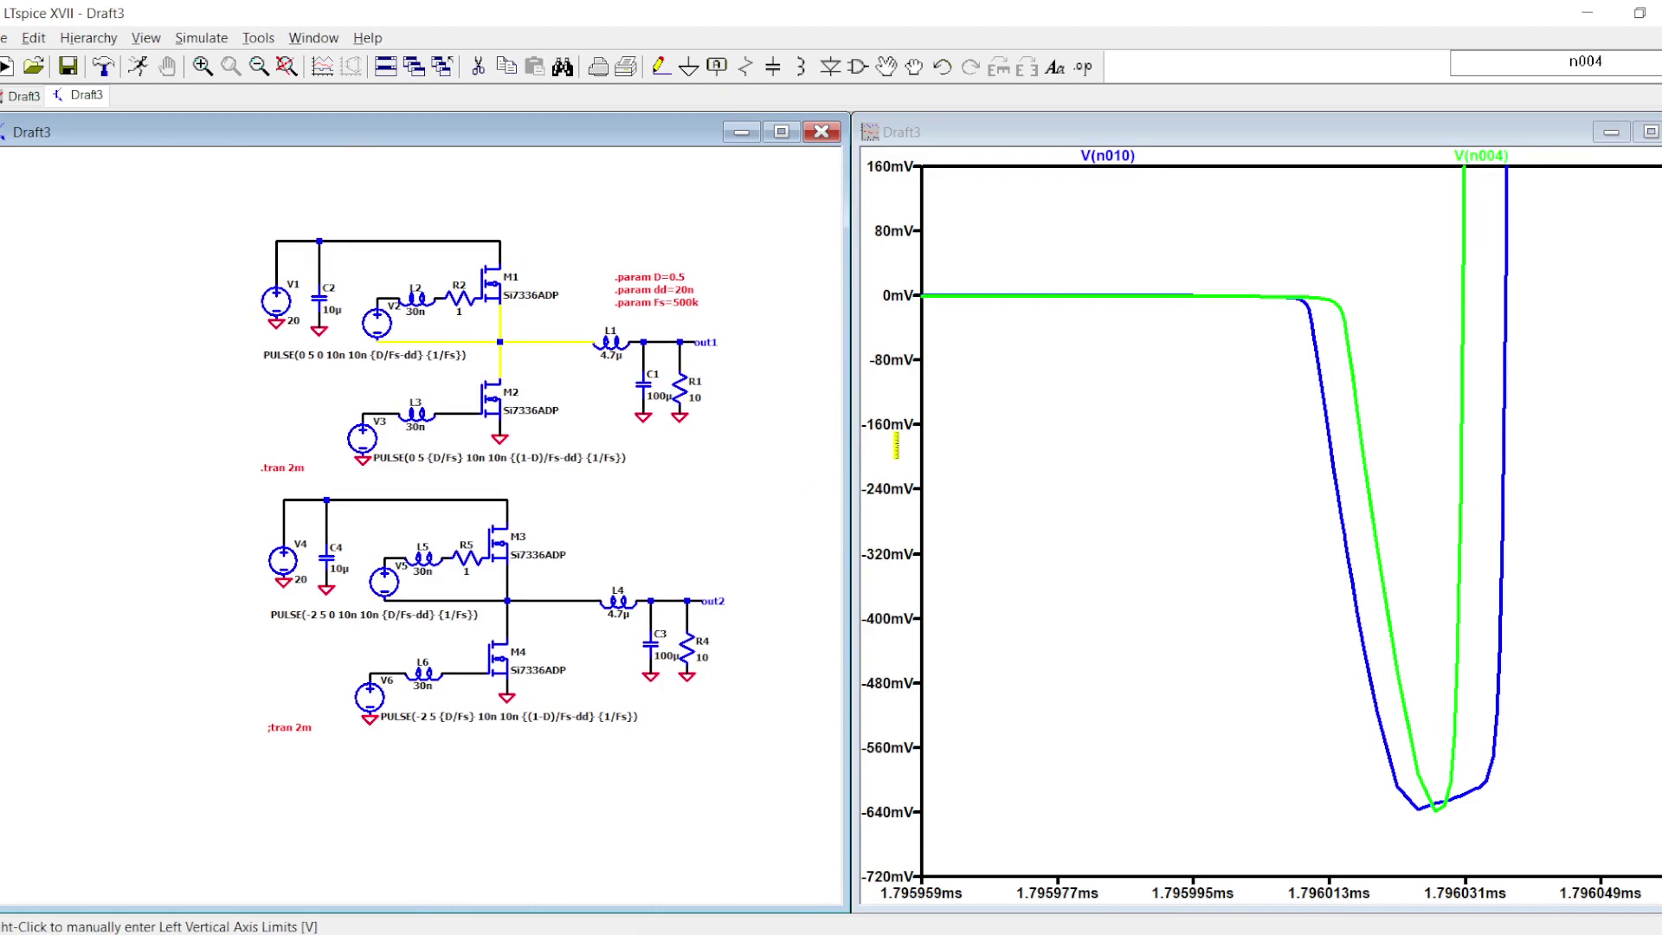
- Measure the time width of the V(n004) negative dip with two cursors, then close the cursor readout
{"action": "left_click", "coordinate": [1485, 156]}
{"action": "left_click", "coordinate": [1485, 156]}
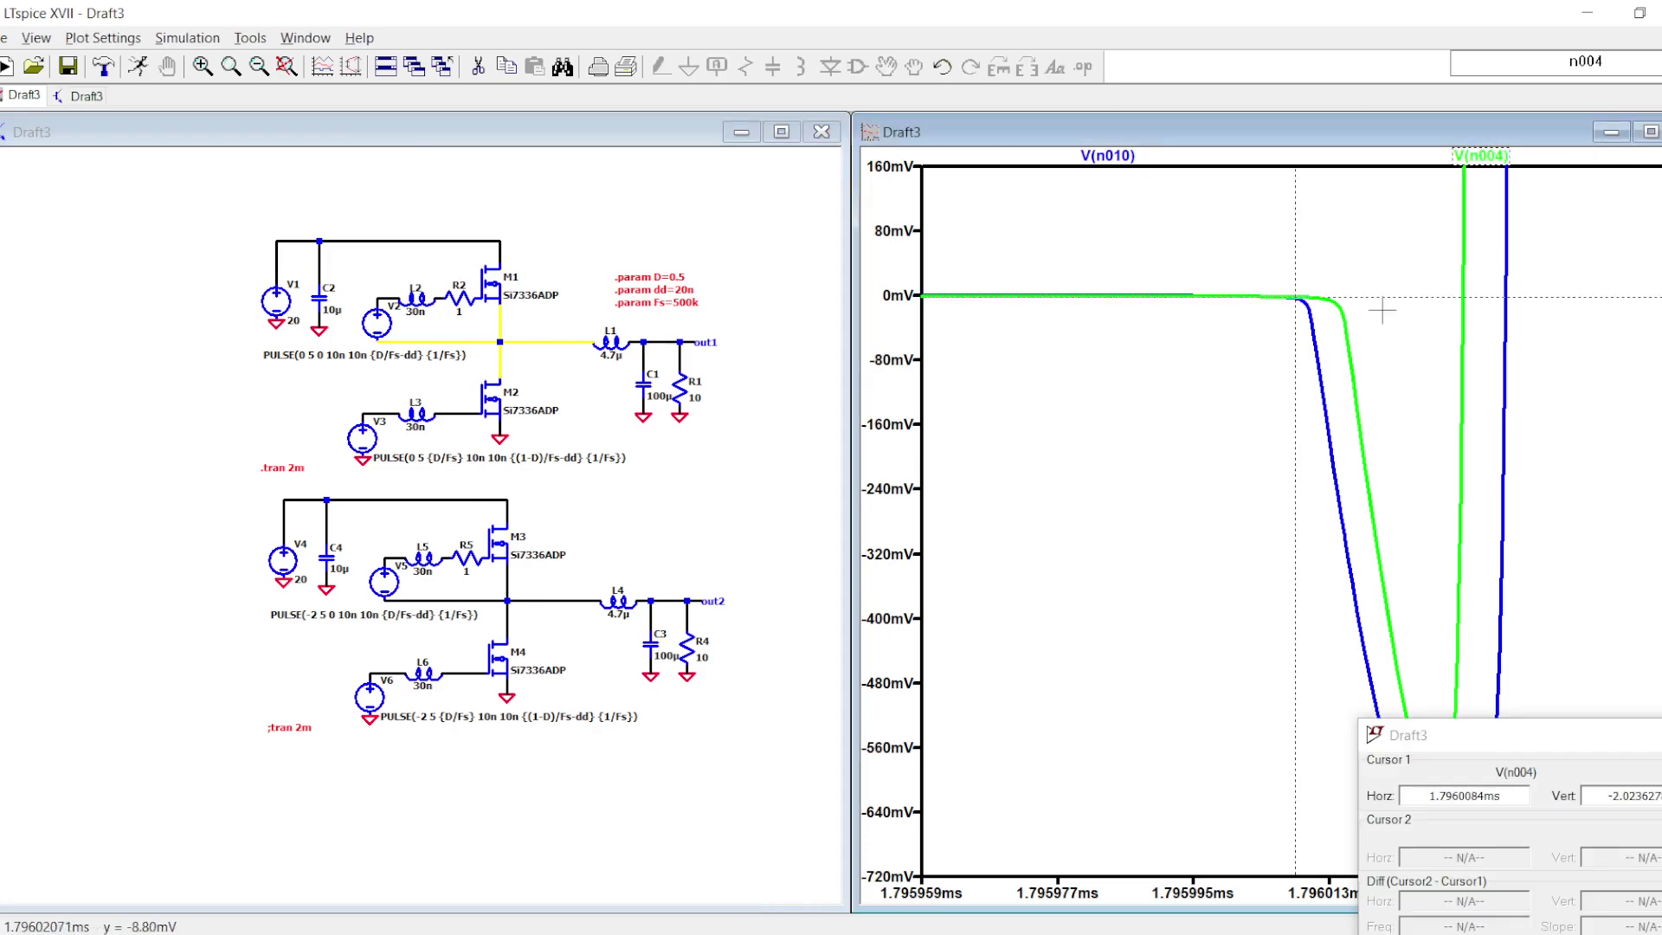
{"action": "mouse_move", "coordinate": [1294, 271]}
{"action": "left_mouse_down"}
{"action": "mouse_move", "coordinate": [1332, 295]}
{"action": "mouse_move", "coordinate": [1376, 450]}
{"action": "mouse_move", "coordinate": [1462, 354]}
{"action": "left_mouse_up"}
{"action": "right_click", "coordinate": [1482, 156]}
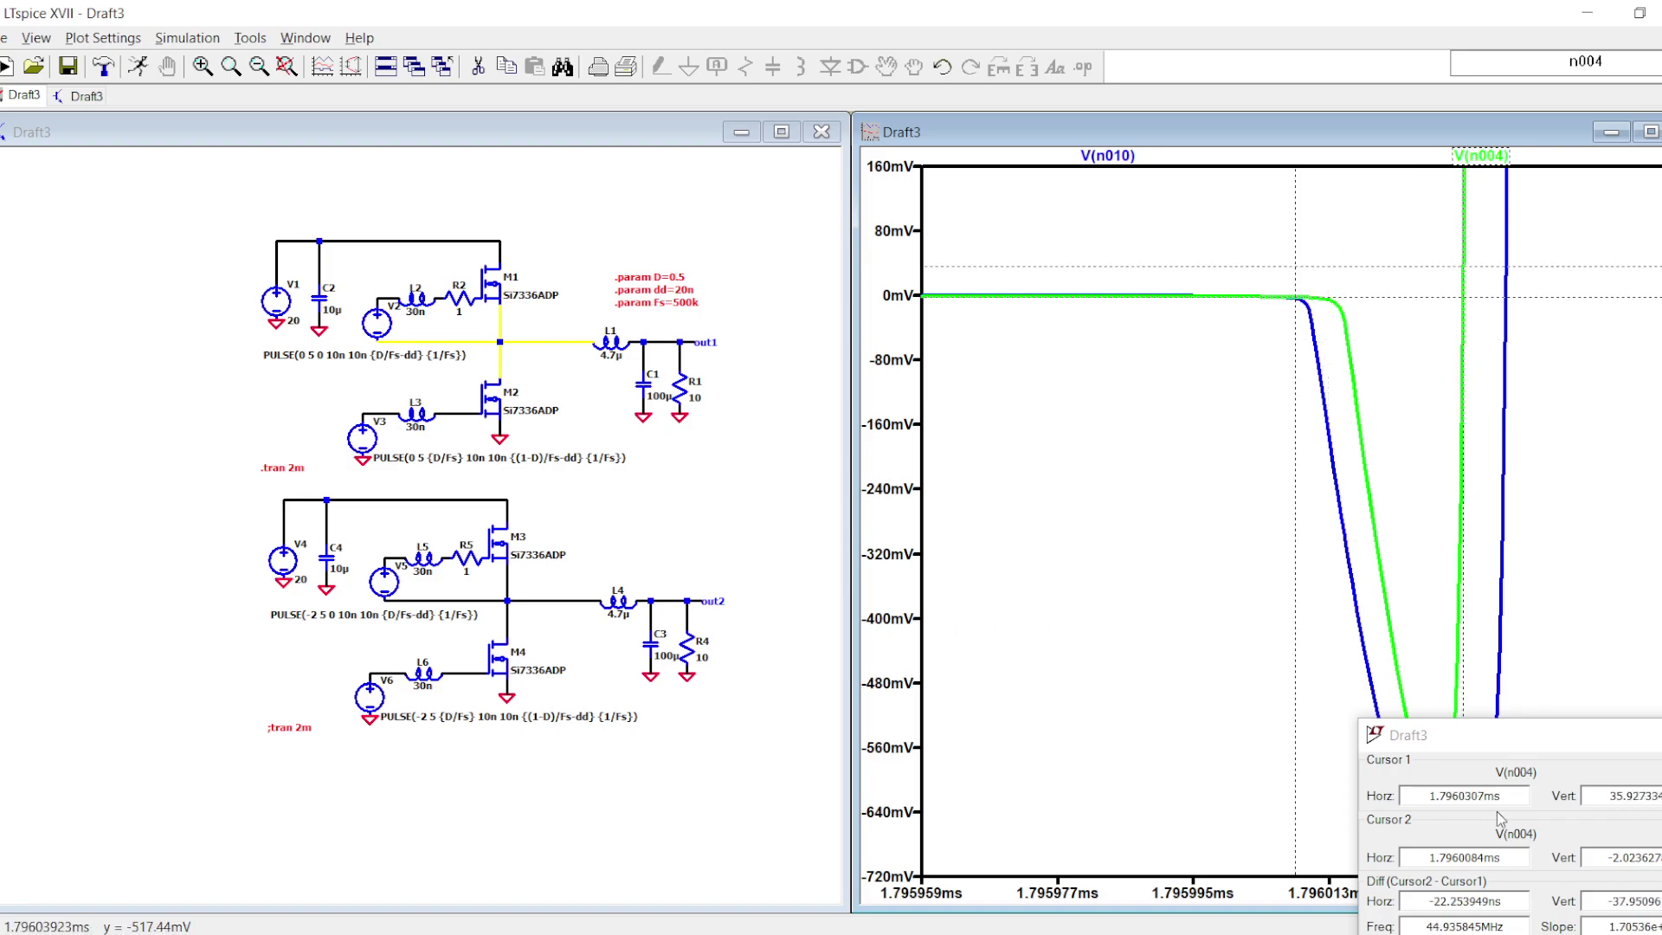
{"action": "left_click_drag", "start_coordinate": [1432, 900], "coordinate": [1497, 901]}
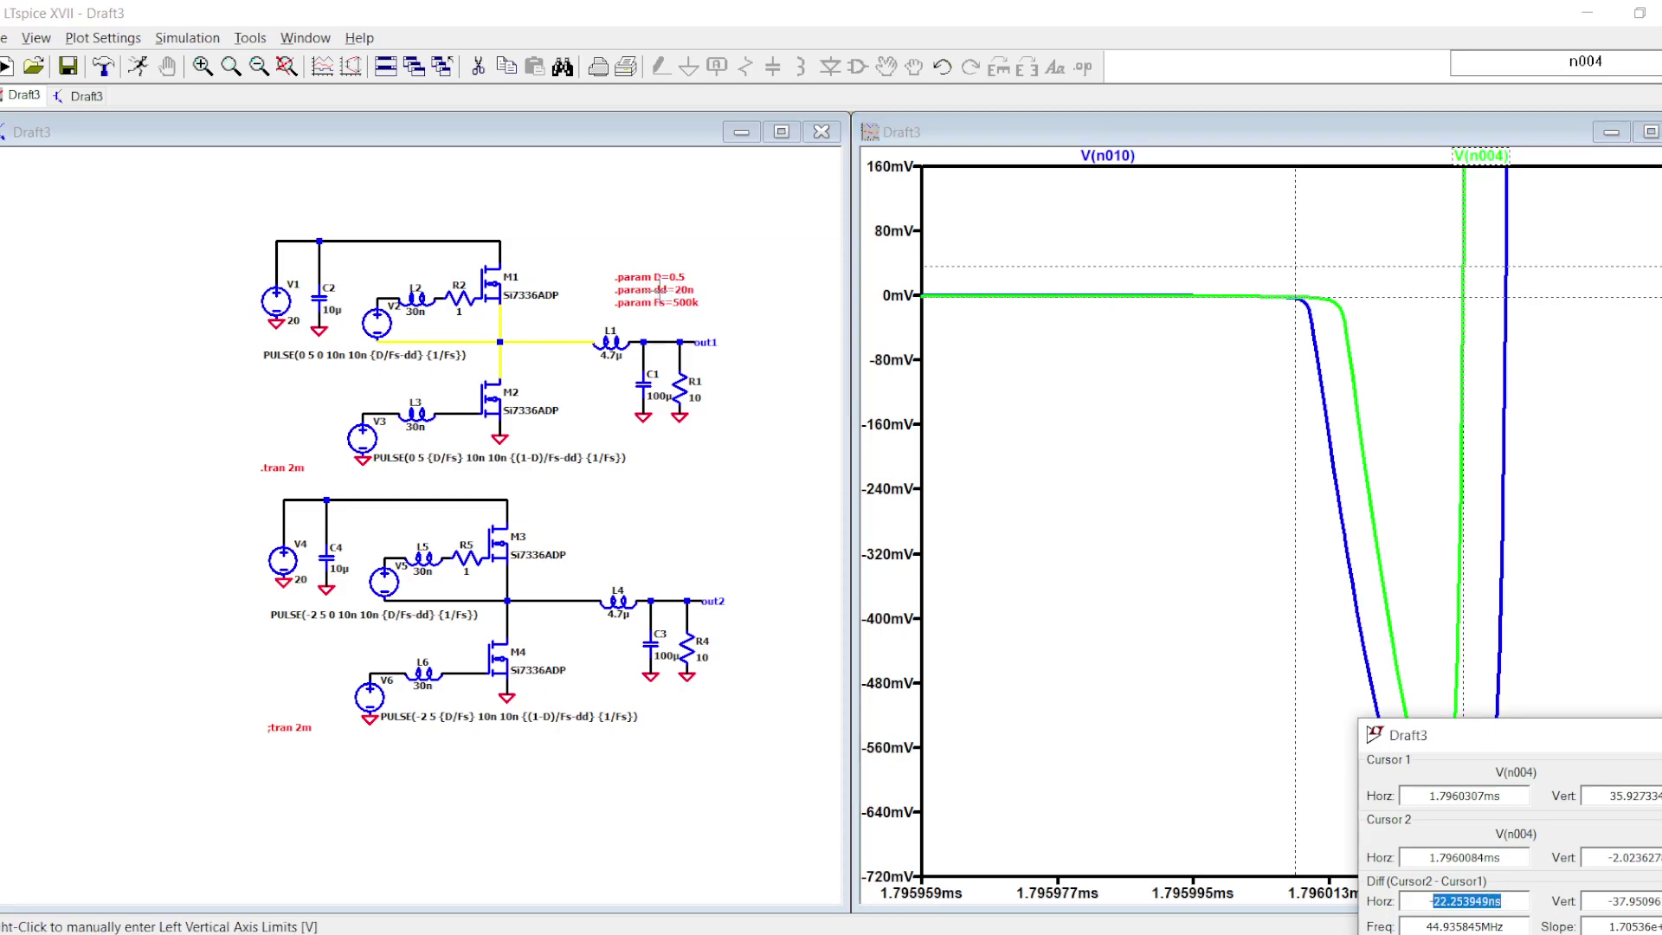
{"action": "left_click", "coordinate": [1660, 735]}
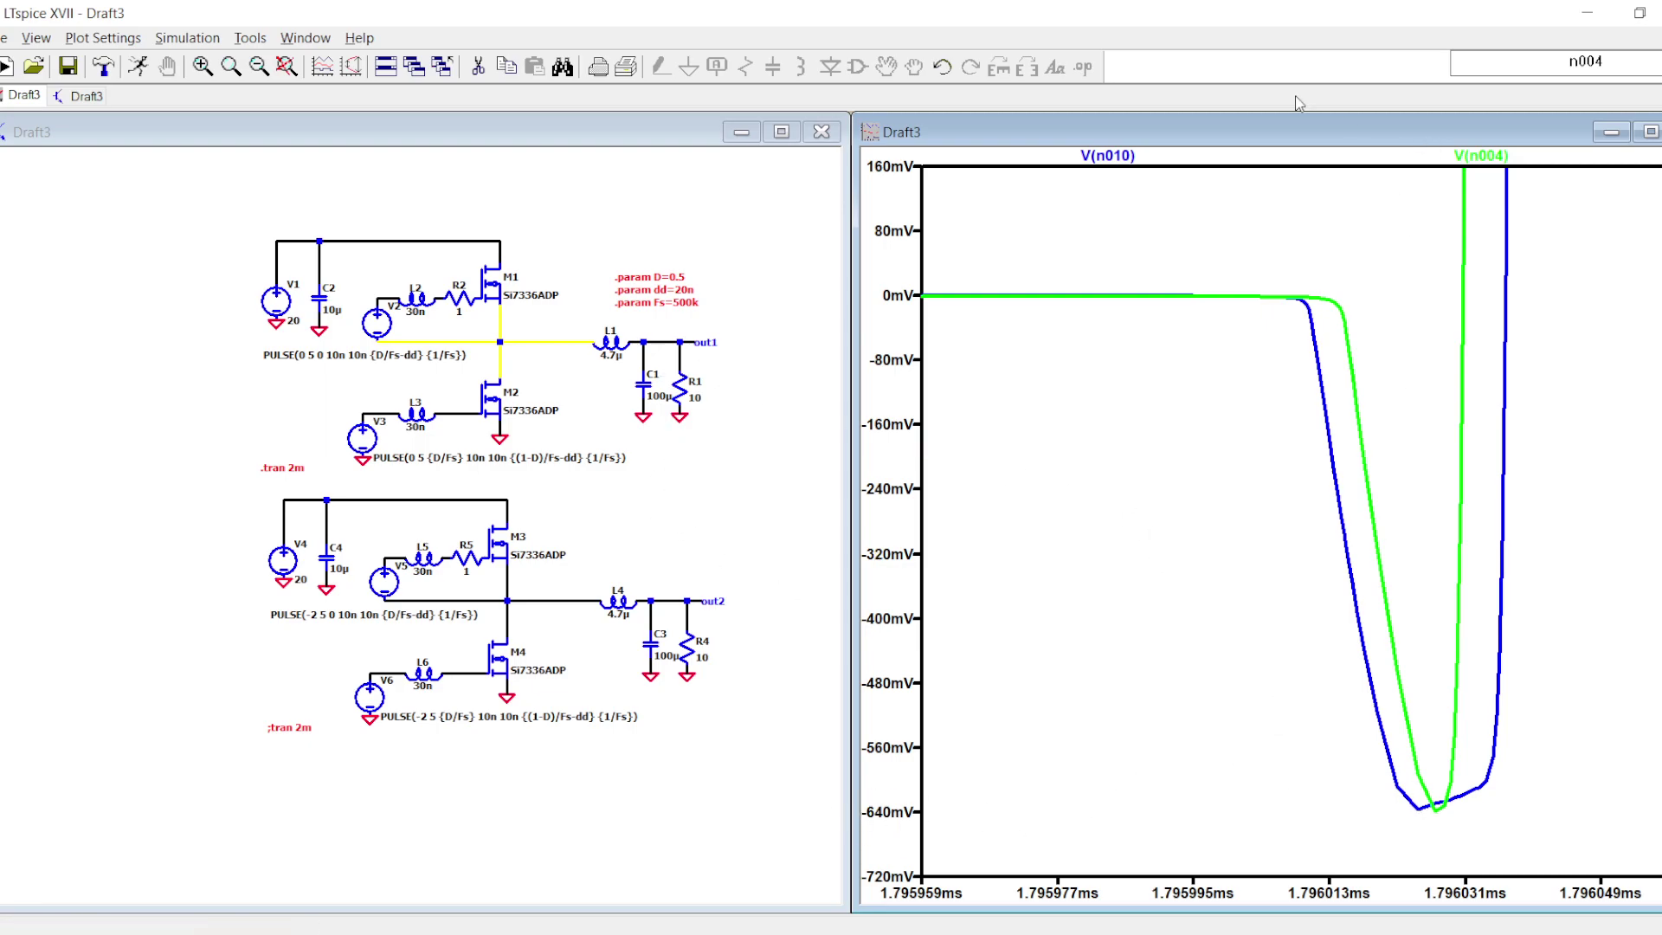
- Annotate the lowest point of the V(n010) dip with its cursor position
{"action": "left_click", "coordinate": [1108, 156]}
{"action": "left_click_drag", "start_coordinate": [1290, 271], "coordinate": [1414, 345]}
{"action": "key", "text": "l"}
{"action": "left_click", "coordinate": [1660, 735]}
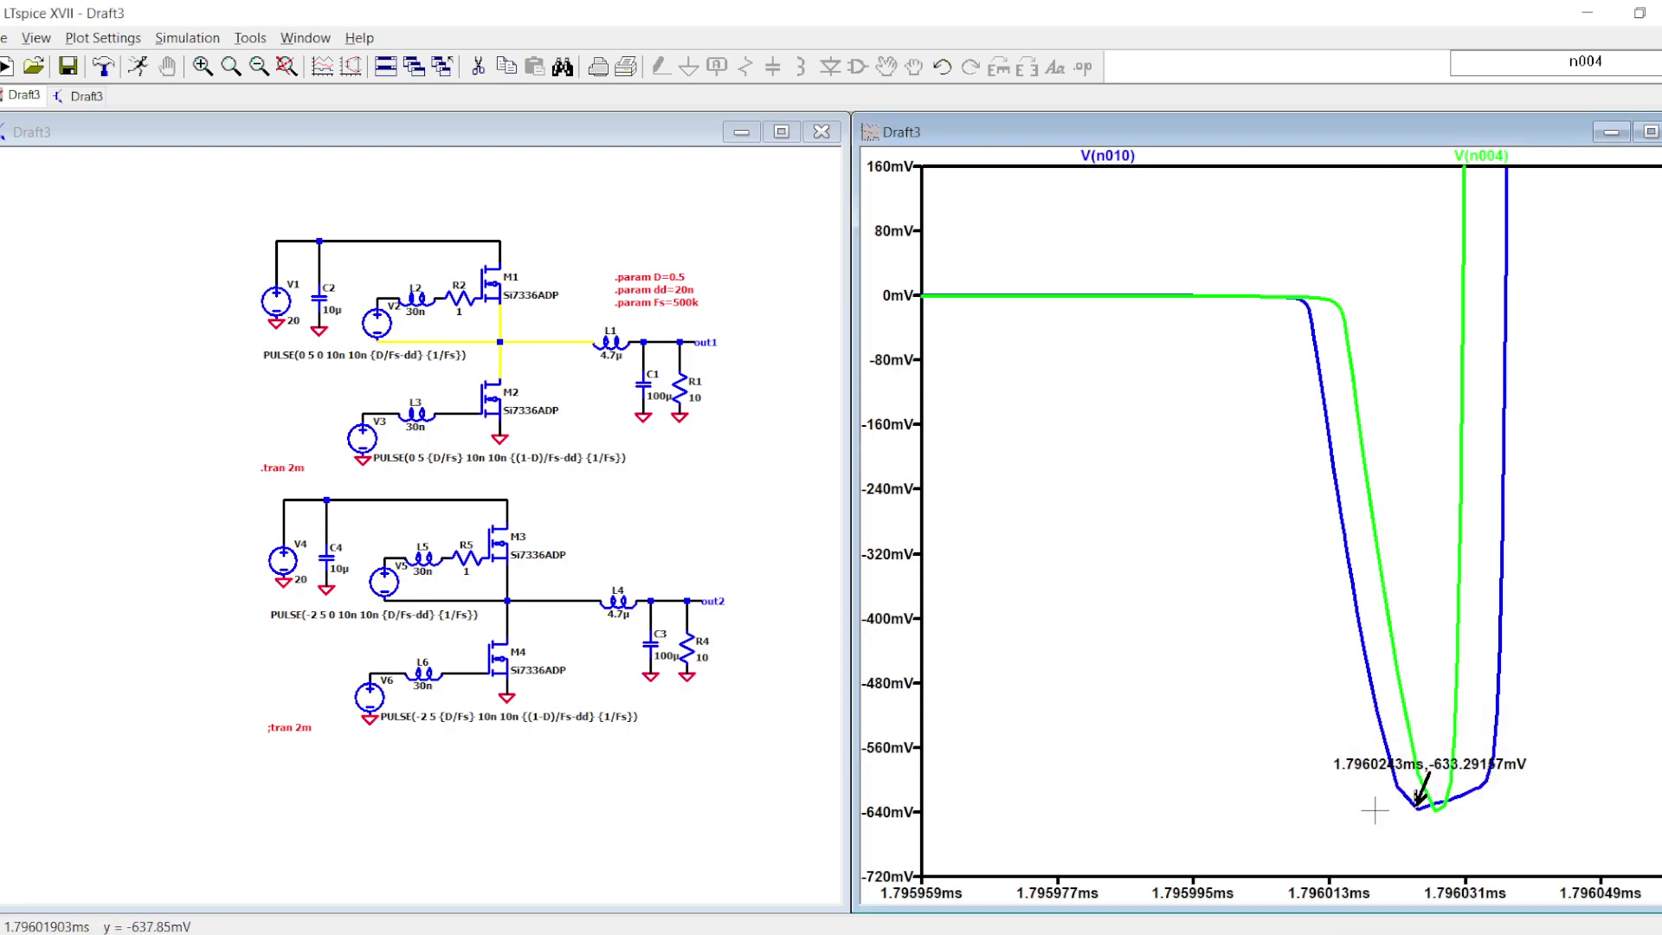
- Add V6's drive voltage to the two switch-node traces and compare their edges near 1.00 µs
{"action": "scroll", "coordinate": [456, 303], "scroll_direction": "up", "scroll_amount": 2}
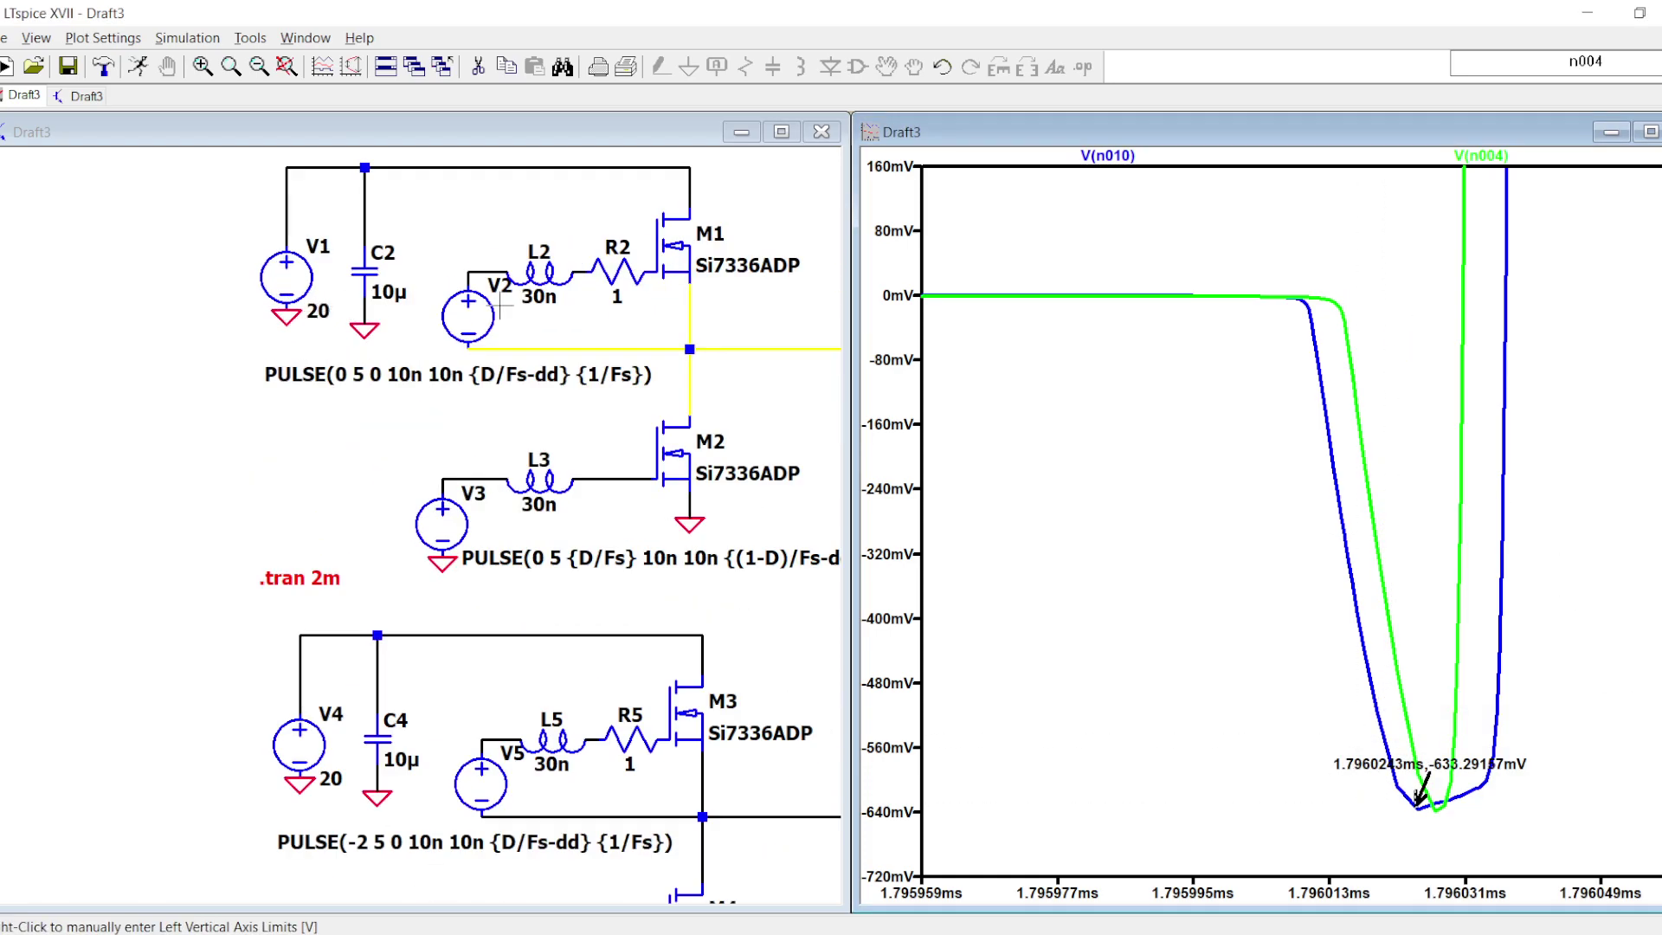
{"action": "left_click_drag", "start_coordinate": [619, 521], "coordinate": [380, 506]}
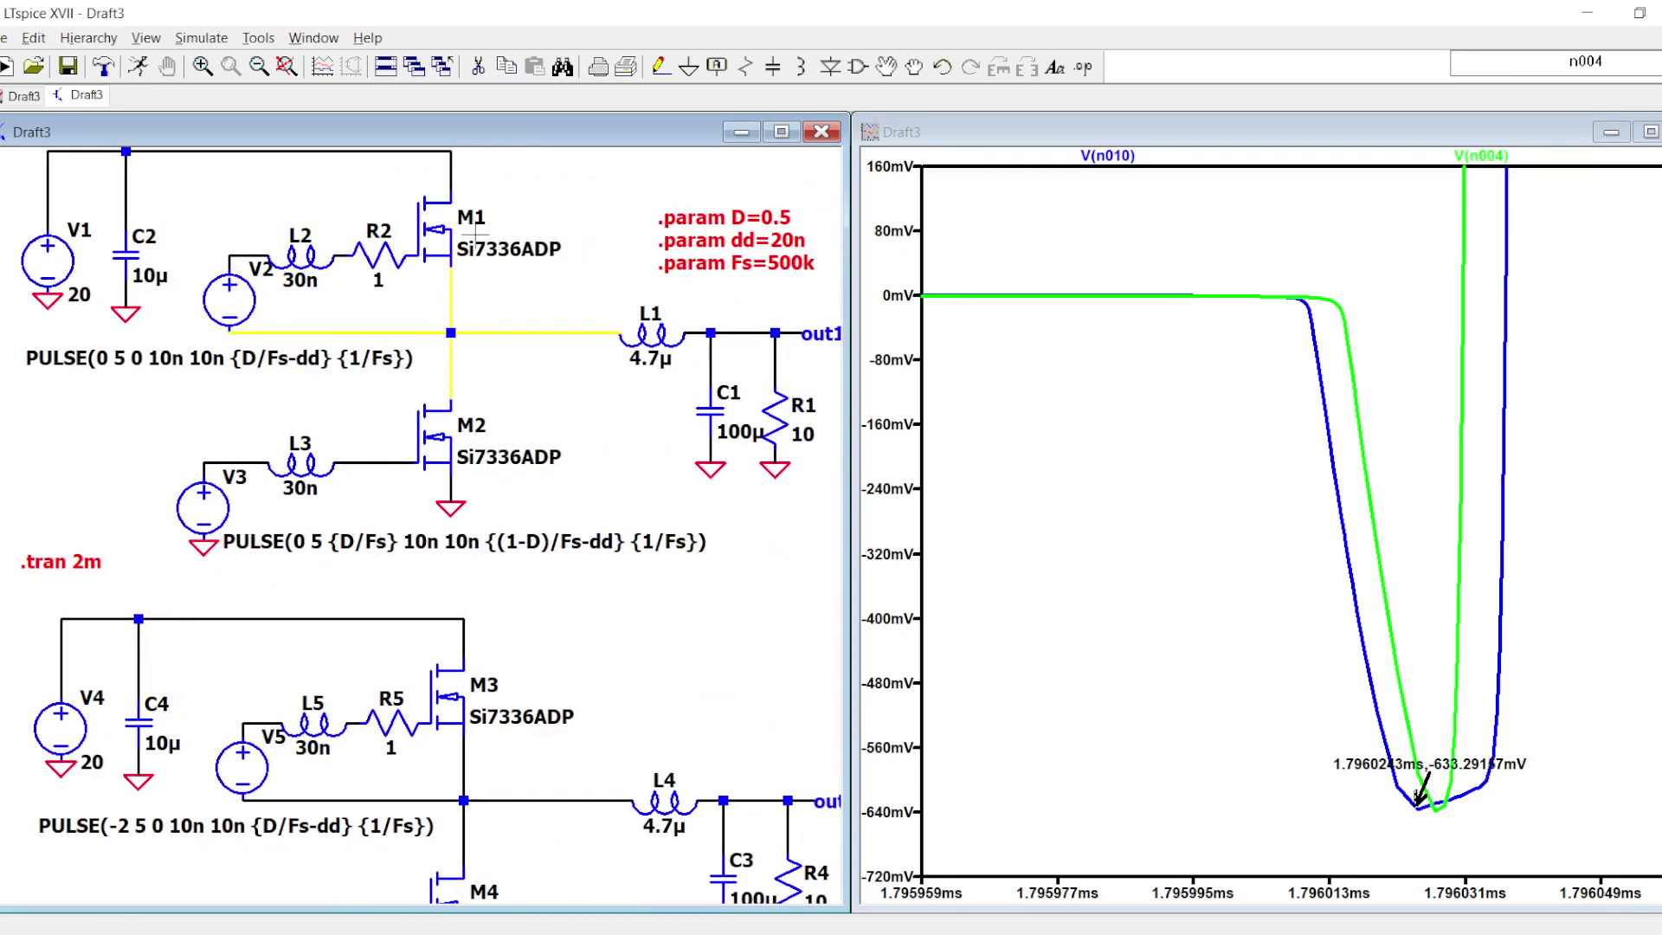
{"action": "scroll", "coordinate": [475, 232], "scroll_direction": "up", "scroll_amount": 1}
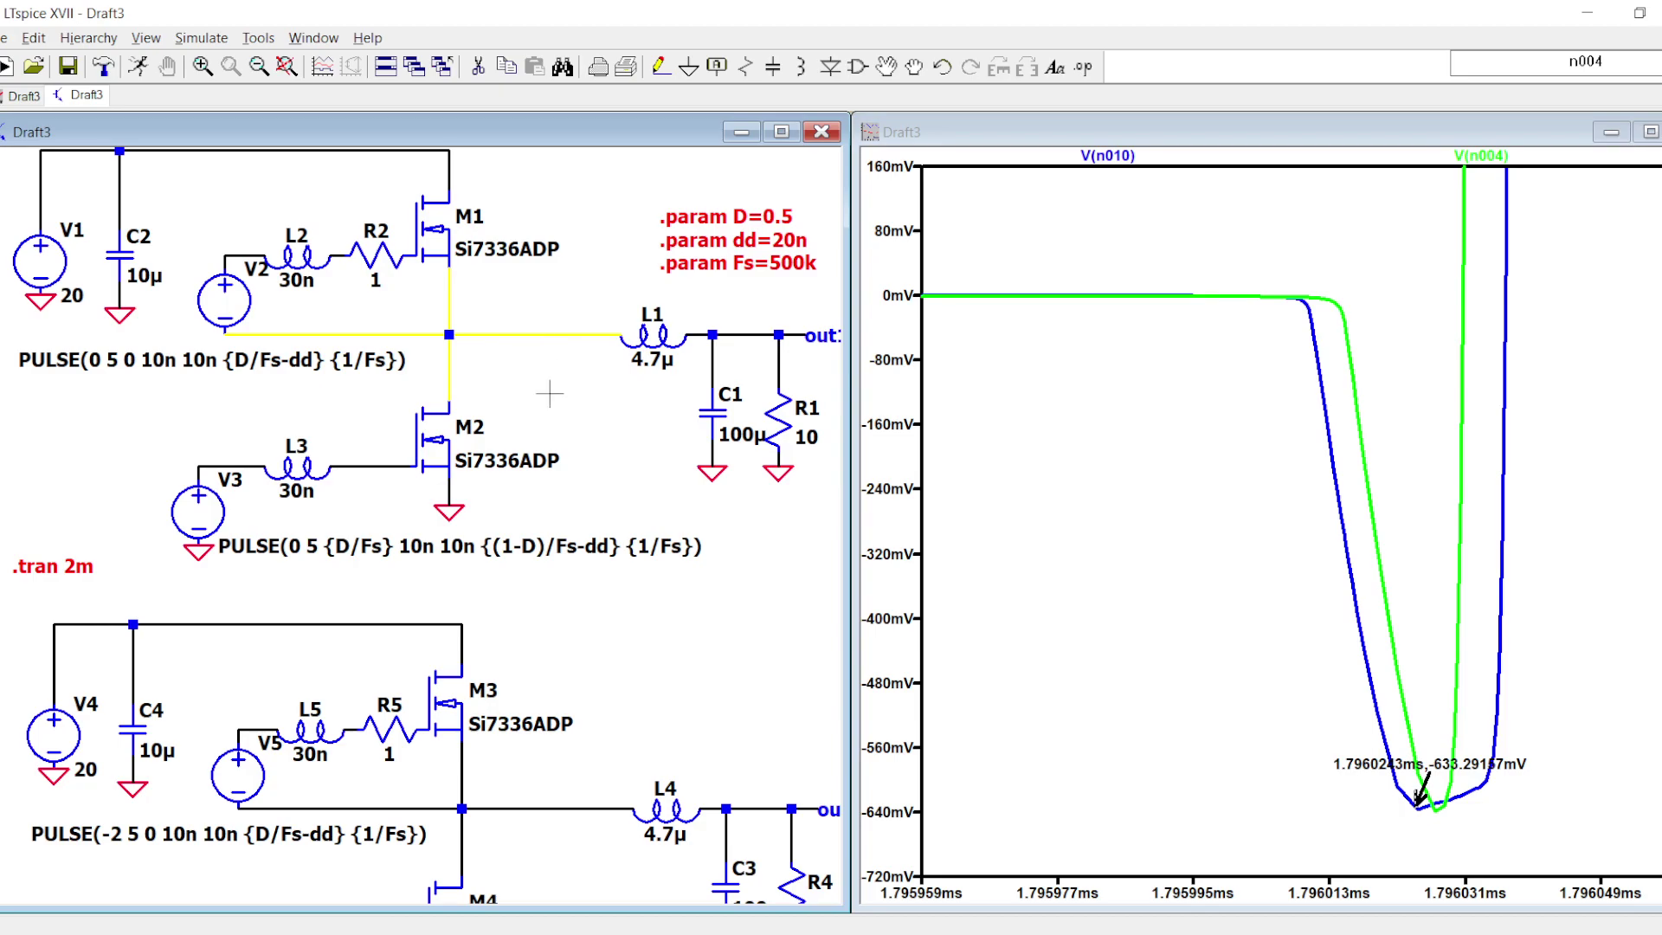
{"action": "scroll", "coordinate": [532, 705], "scroll_direction": "down", "scroll_amount": 1}
{"action": "left_click_drag", "start_coordinate": [567, 694], "coordinate": [552, 493]}
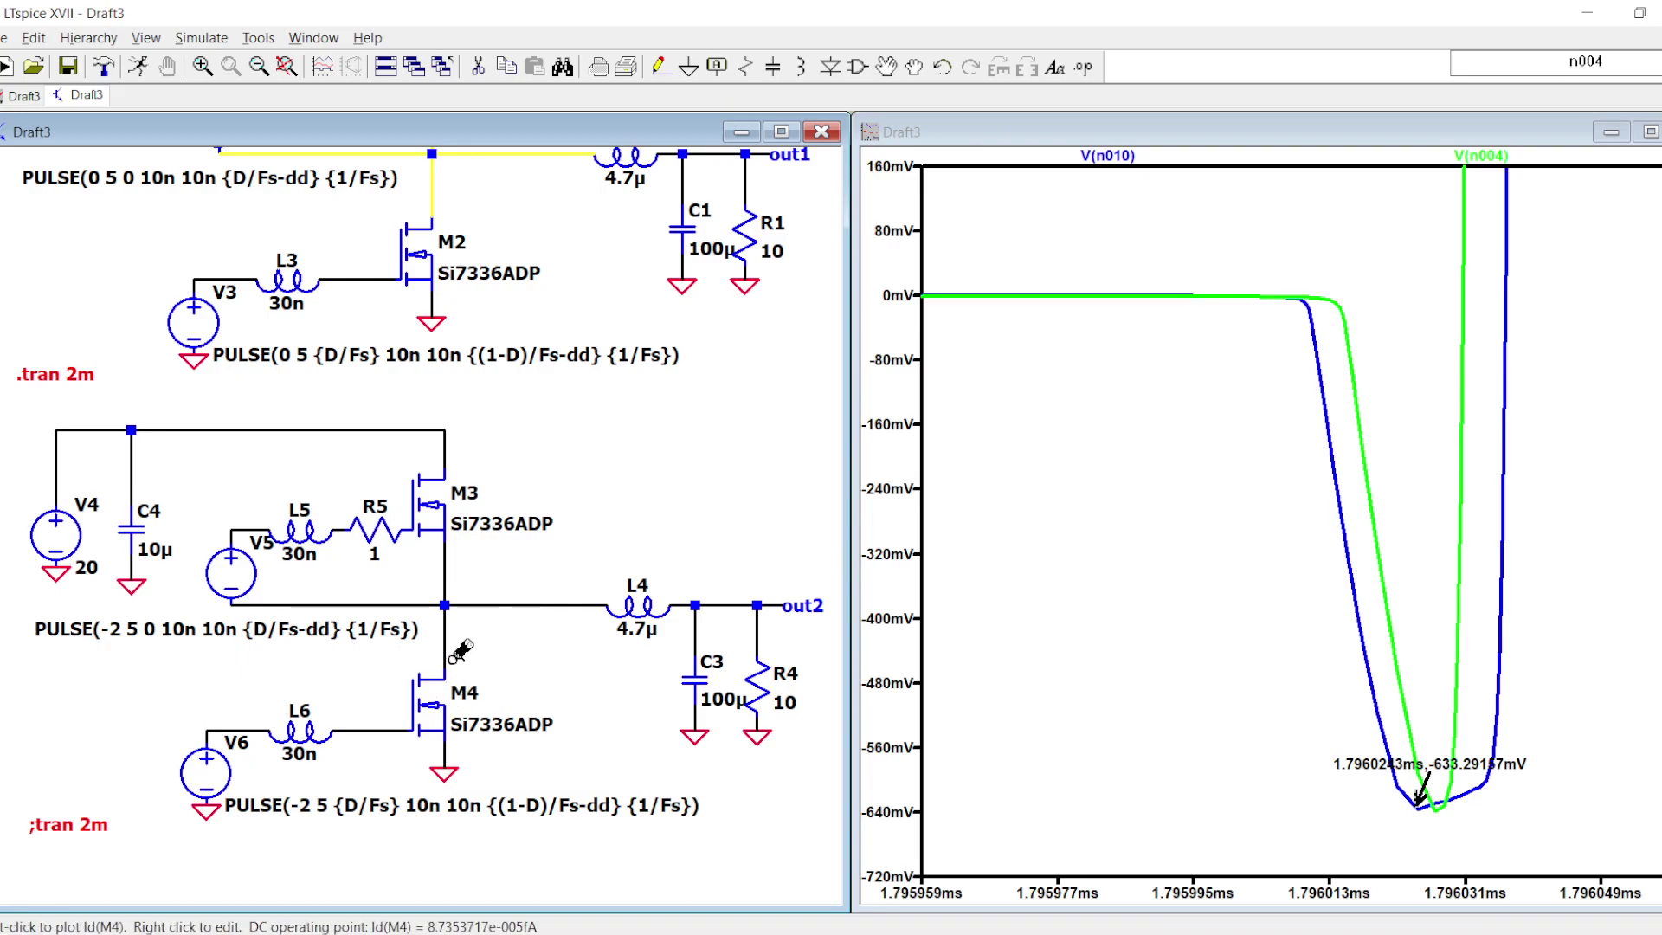
{"action": "right_click", "coordinate": [1096, 555]}
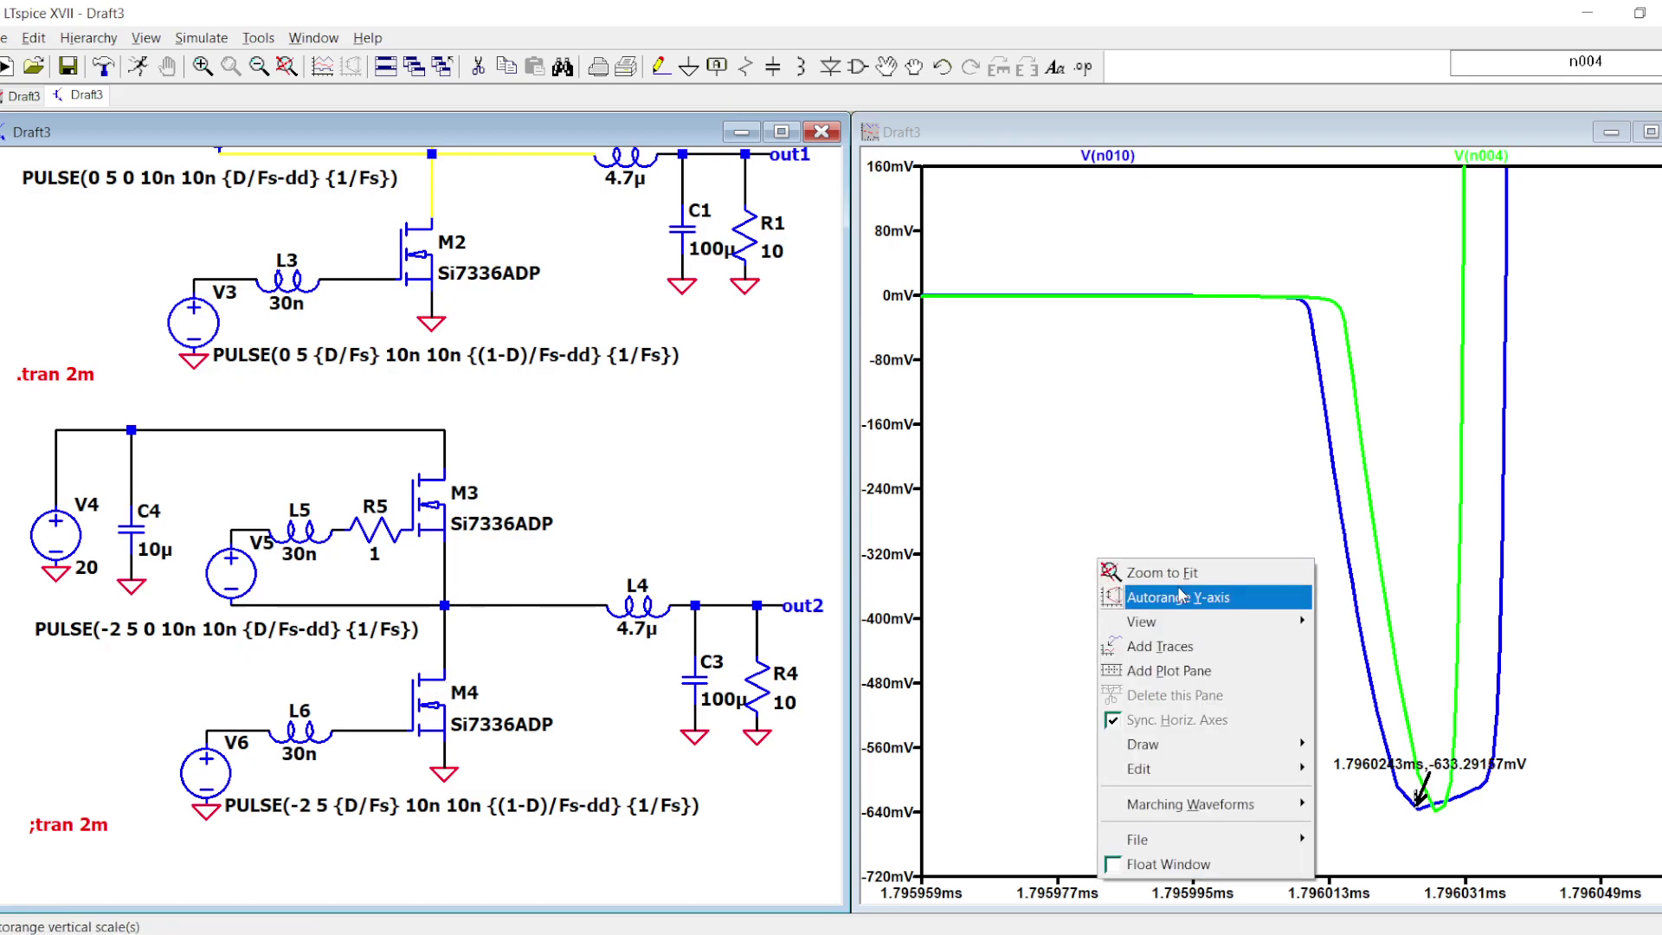
{"action": "left_click", "coordinate": [1125, 581]}
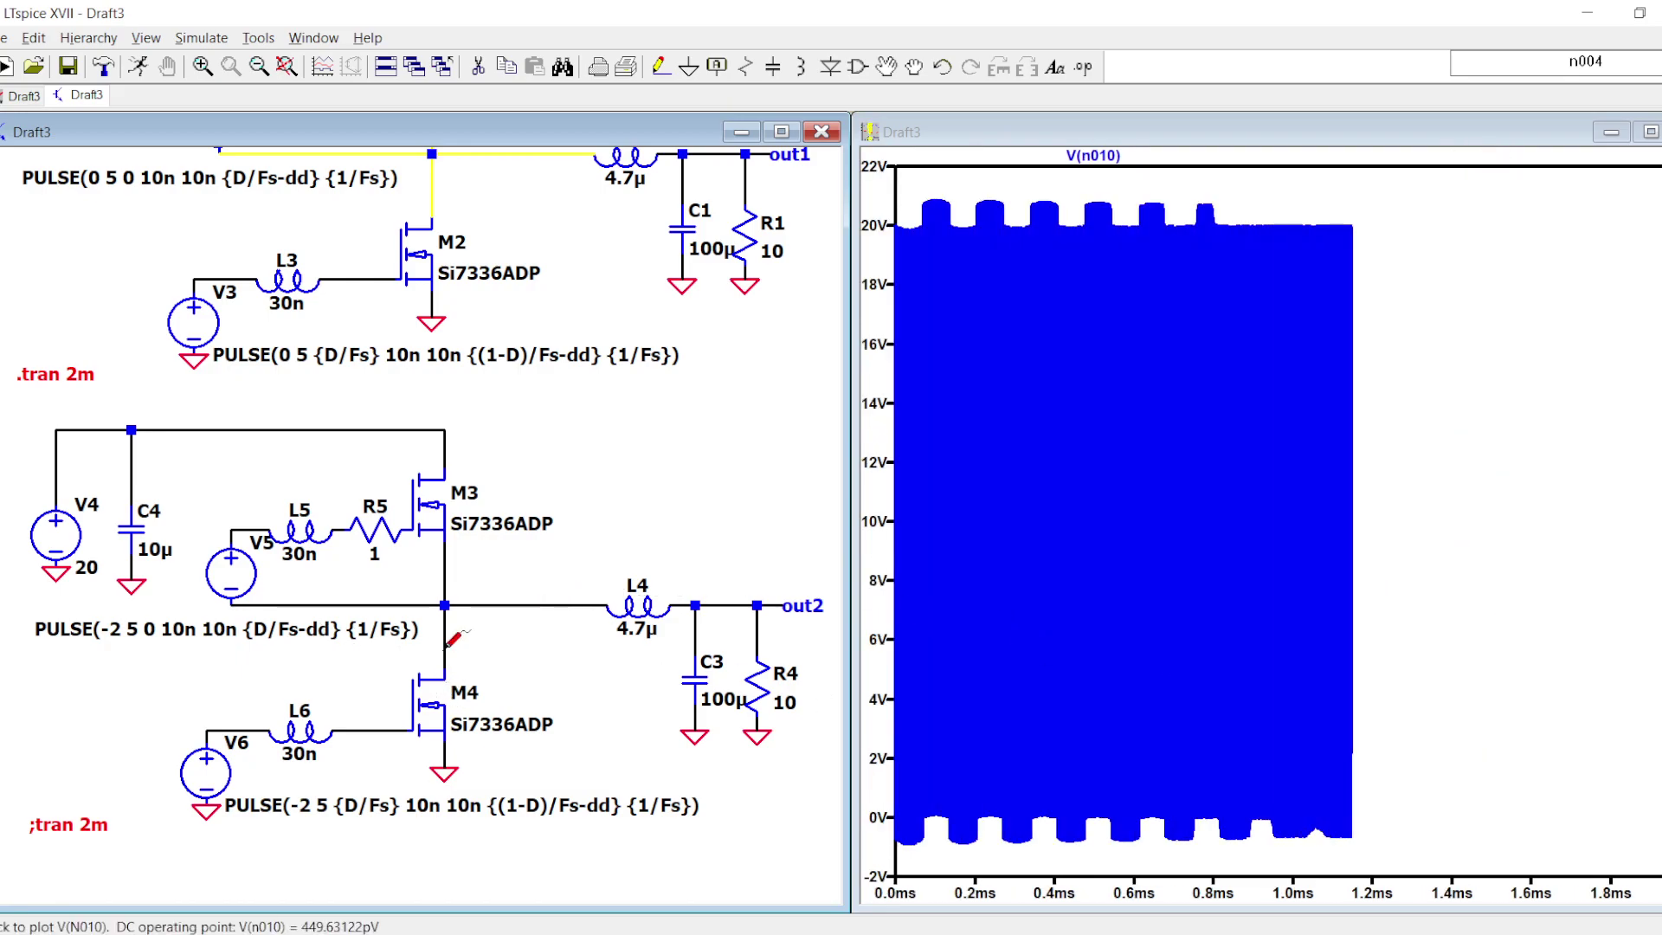
{"action": "left_click", "coordinate": [407, 660]}
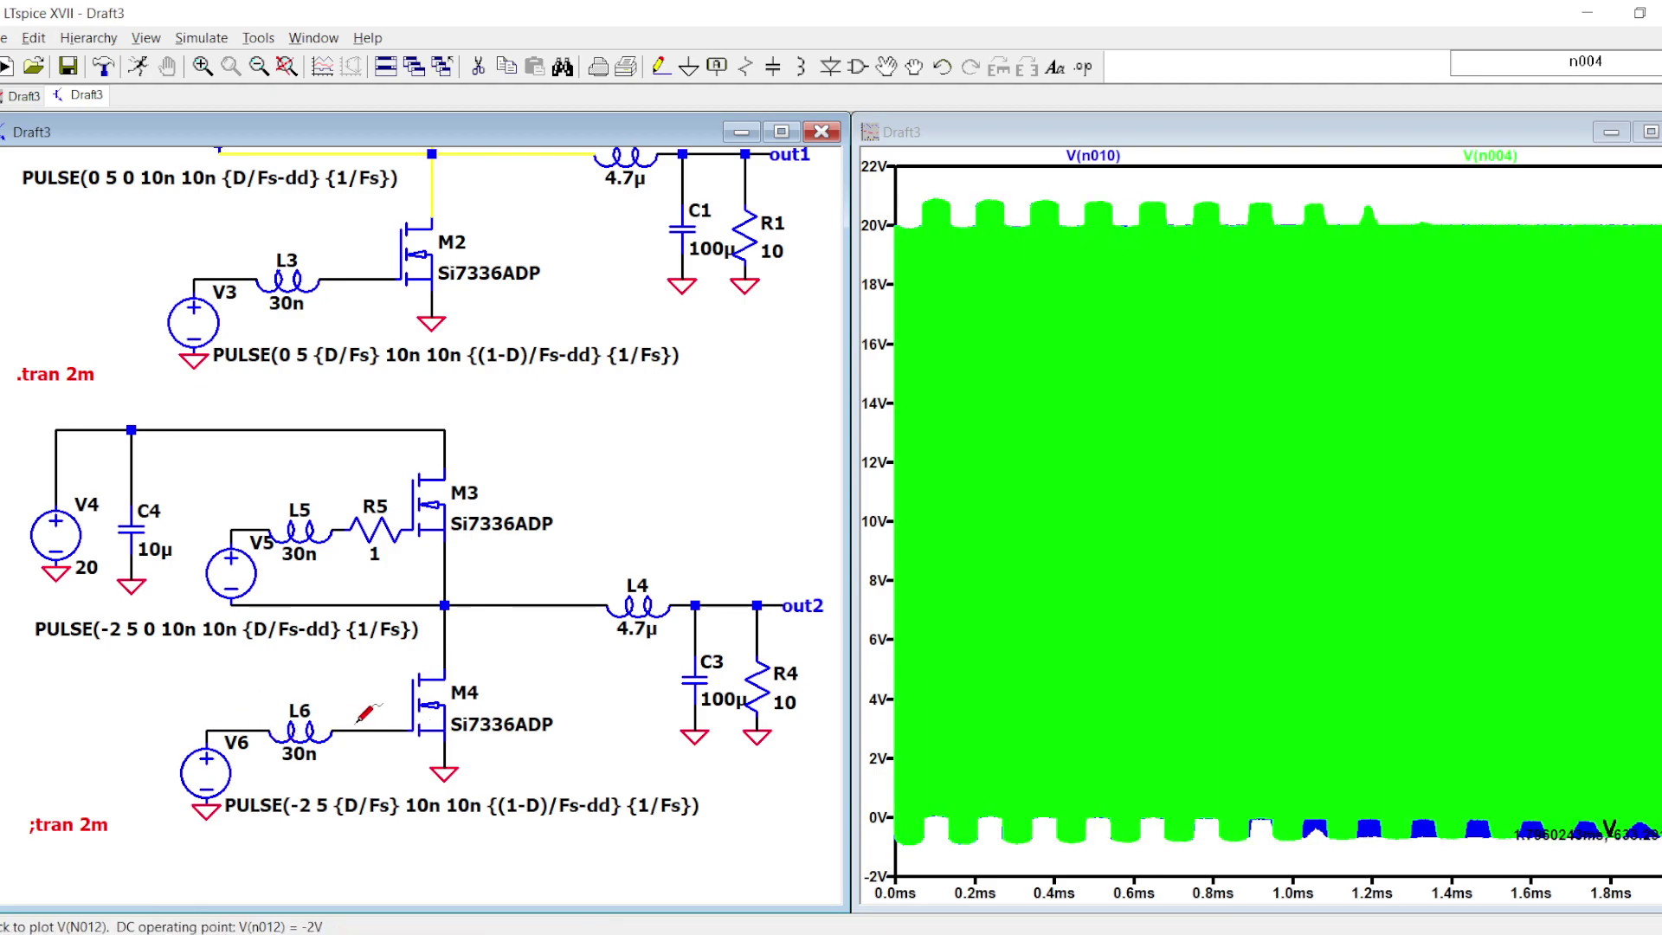
{"action": "left_click", "coordinate": [216, 724]}
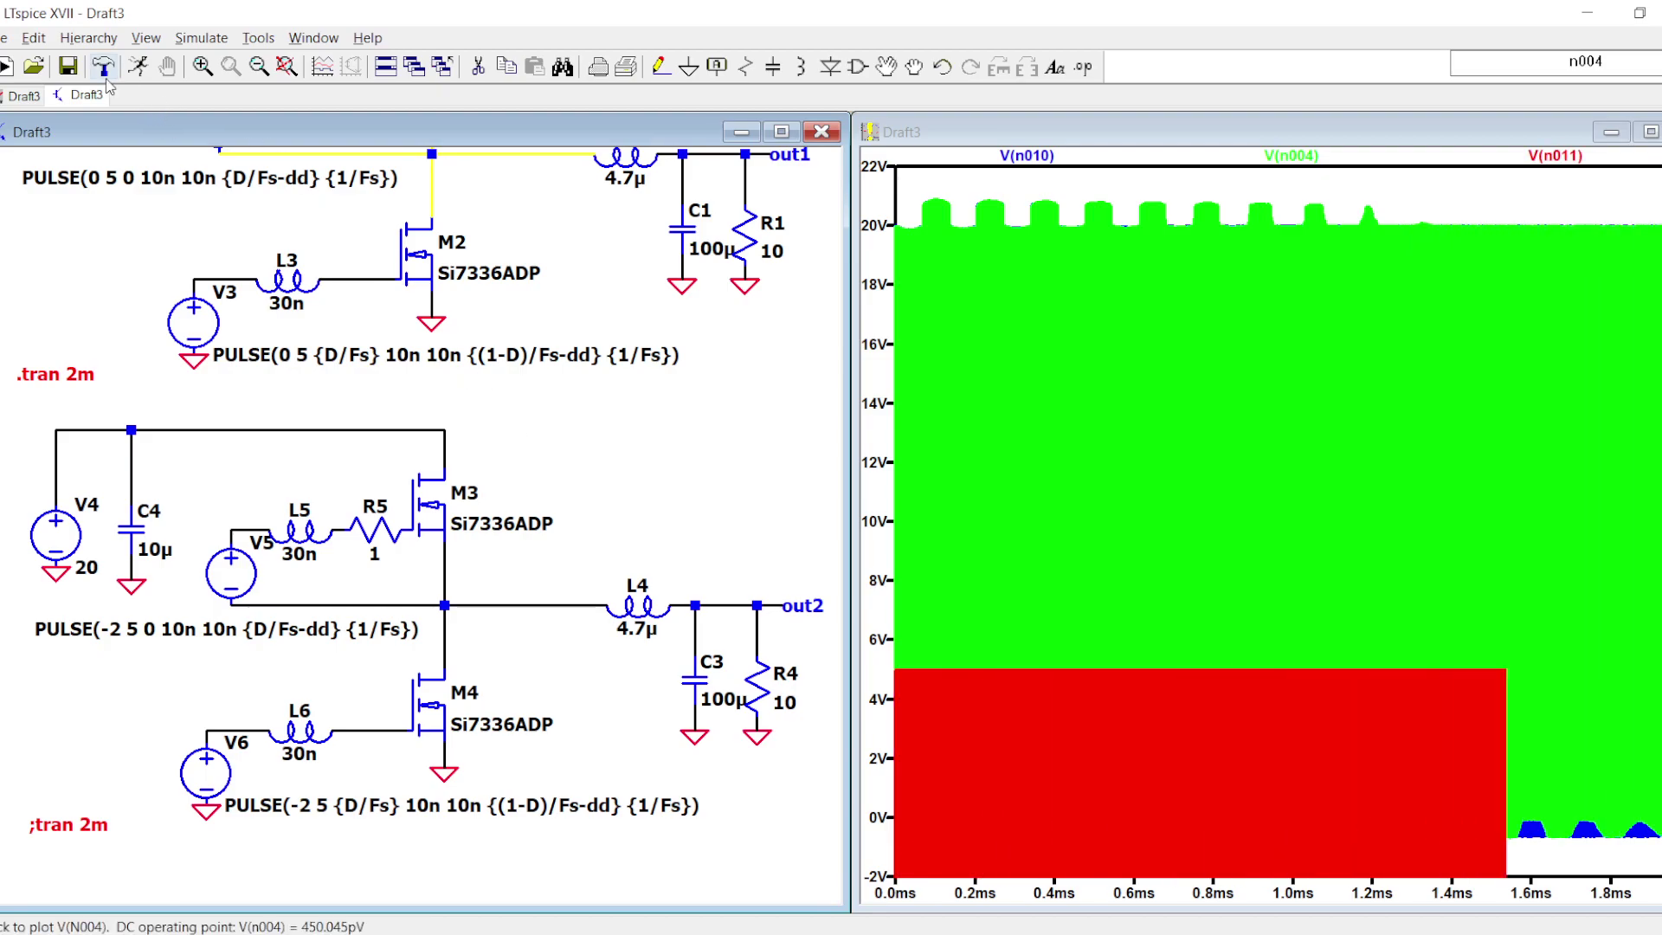
{"action": "left_click_drag", "start_coordinate": [908, 880], "coordinate": [917, 592]}
{"action": "left_click_drag", "start_coordinate": [1094, 774], "coordinate": [1031, 236]}
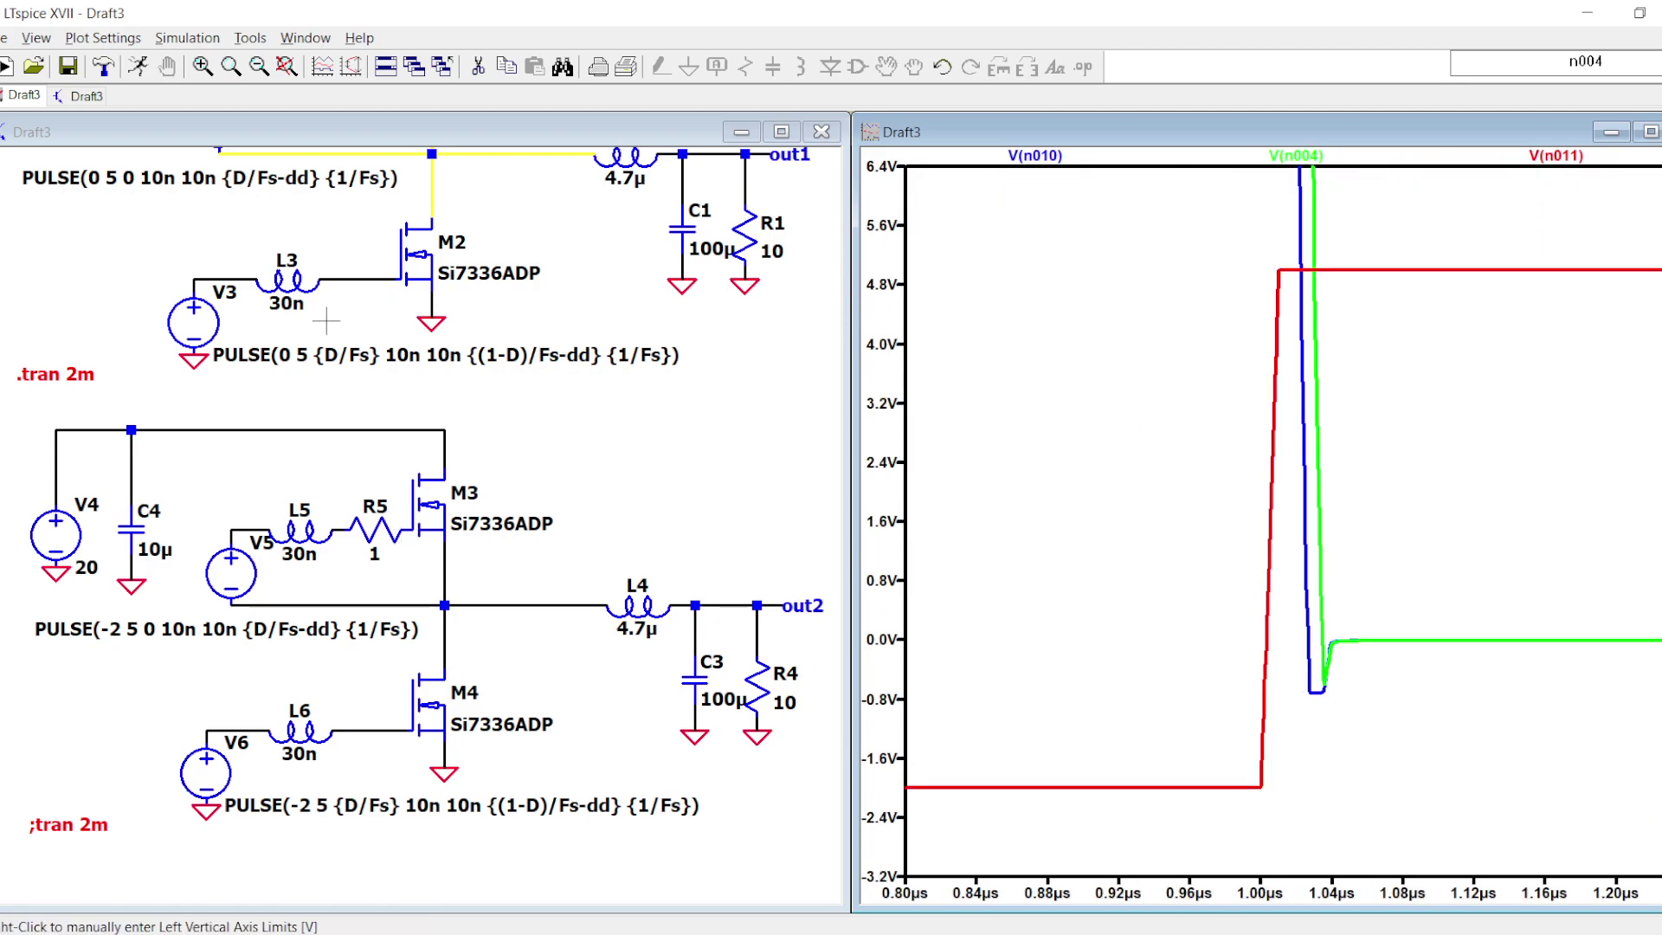
- Add V3's drive voltage to the plot and delete the two switch-node traces V(n010) and V(n004)
{"action": "left_click", "coordinate": [214, 278]}
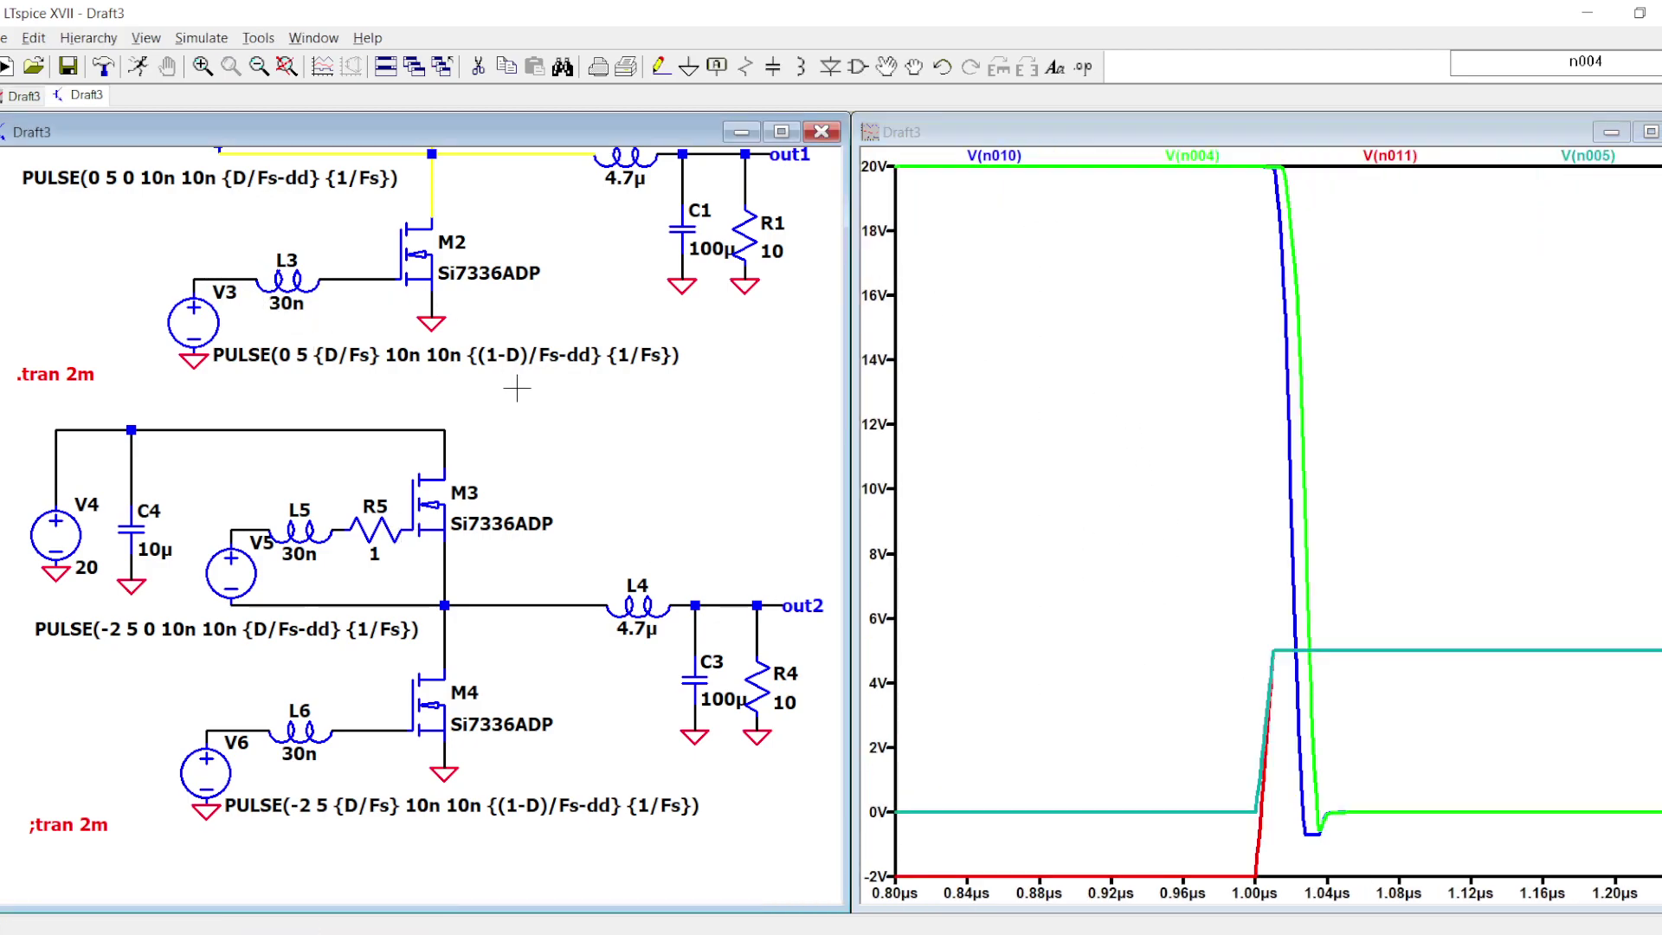
{"action": "left_click_drag", "start_coordinate": [1168, 584], "coordinate": [1345, 899]}
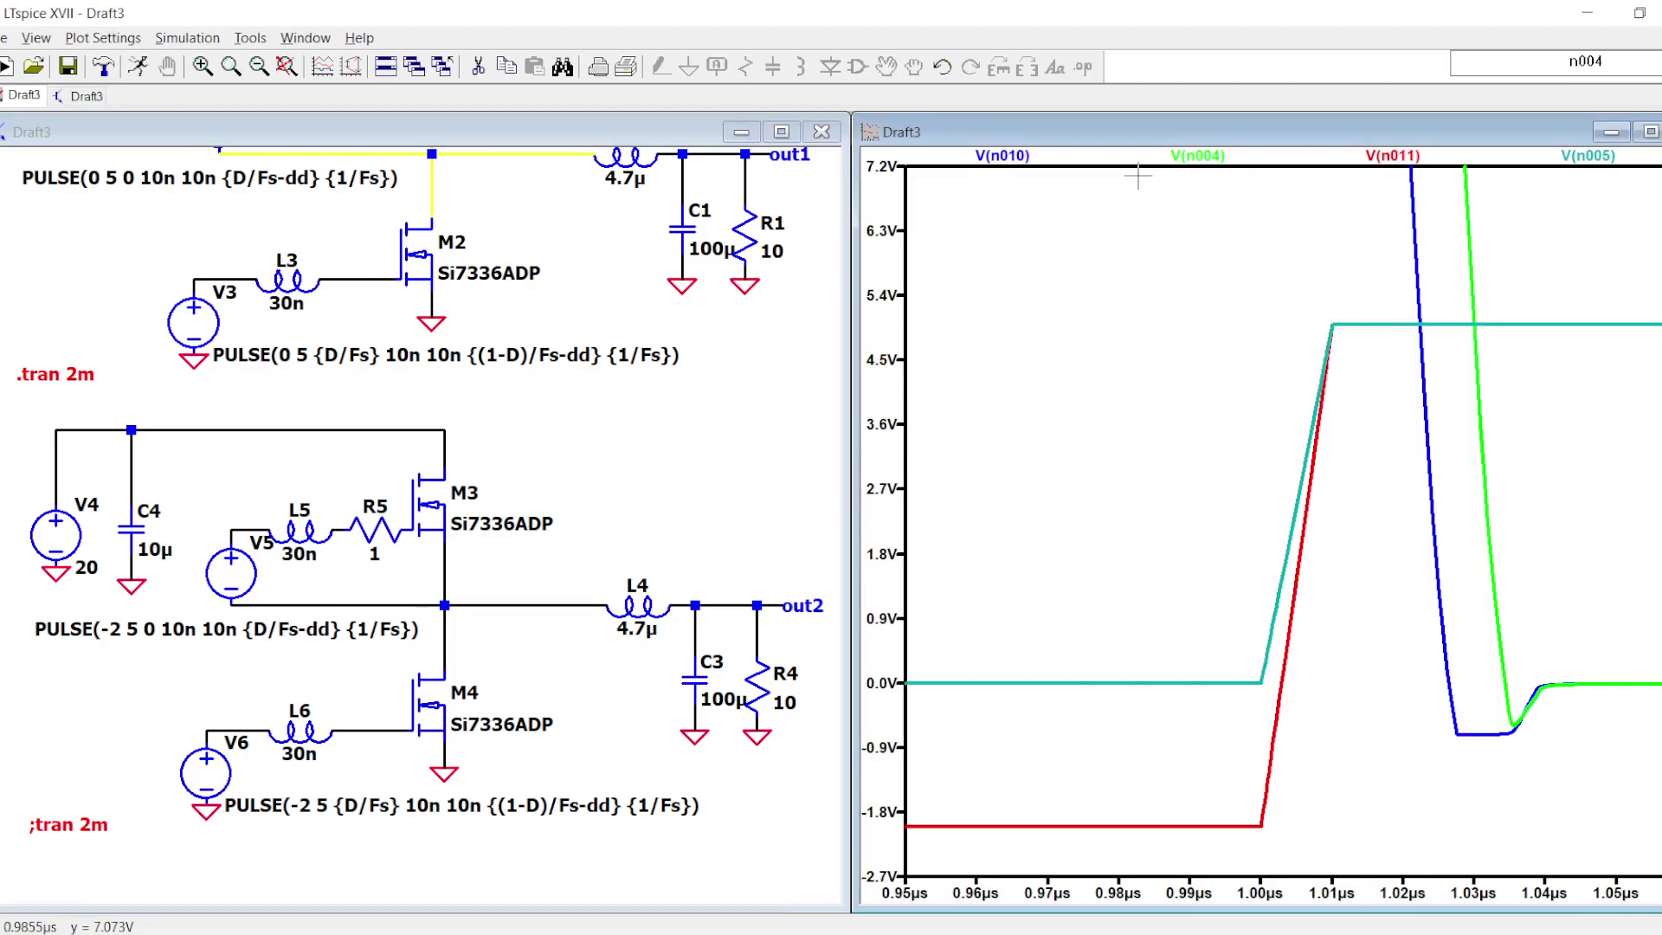
{"action": "right_click", "coordinate": [1004, 156]}
{"action": "left_click", "coordinate": [767, 543]}
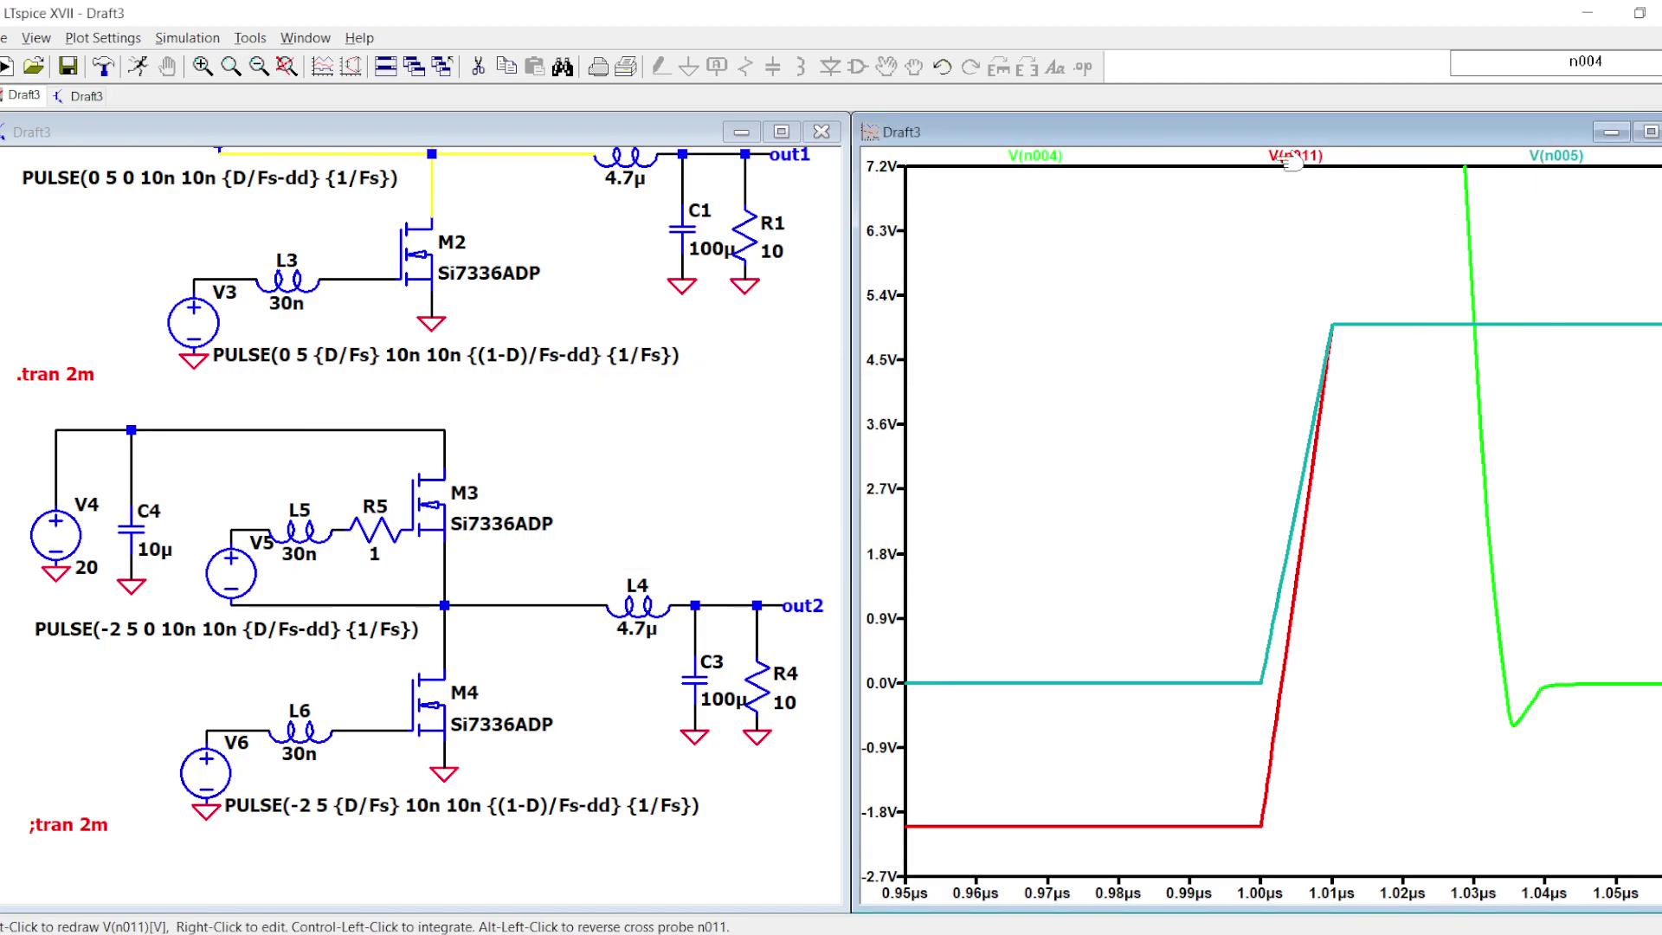
{"action": "right_click", "coordinate": [1034, 157]}
{"action": "left_click", "coordinate": [919, 542]}
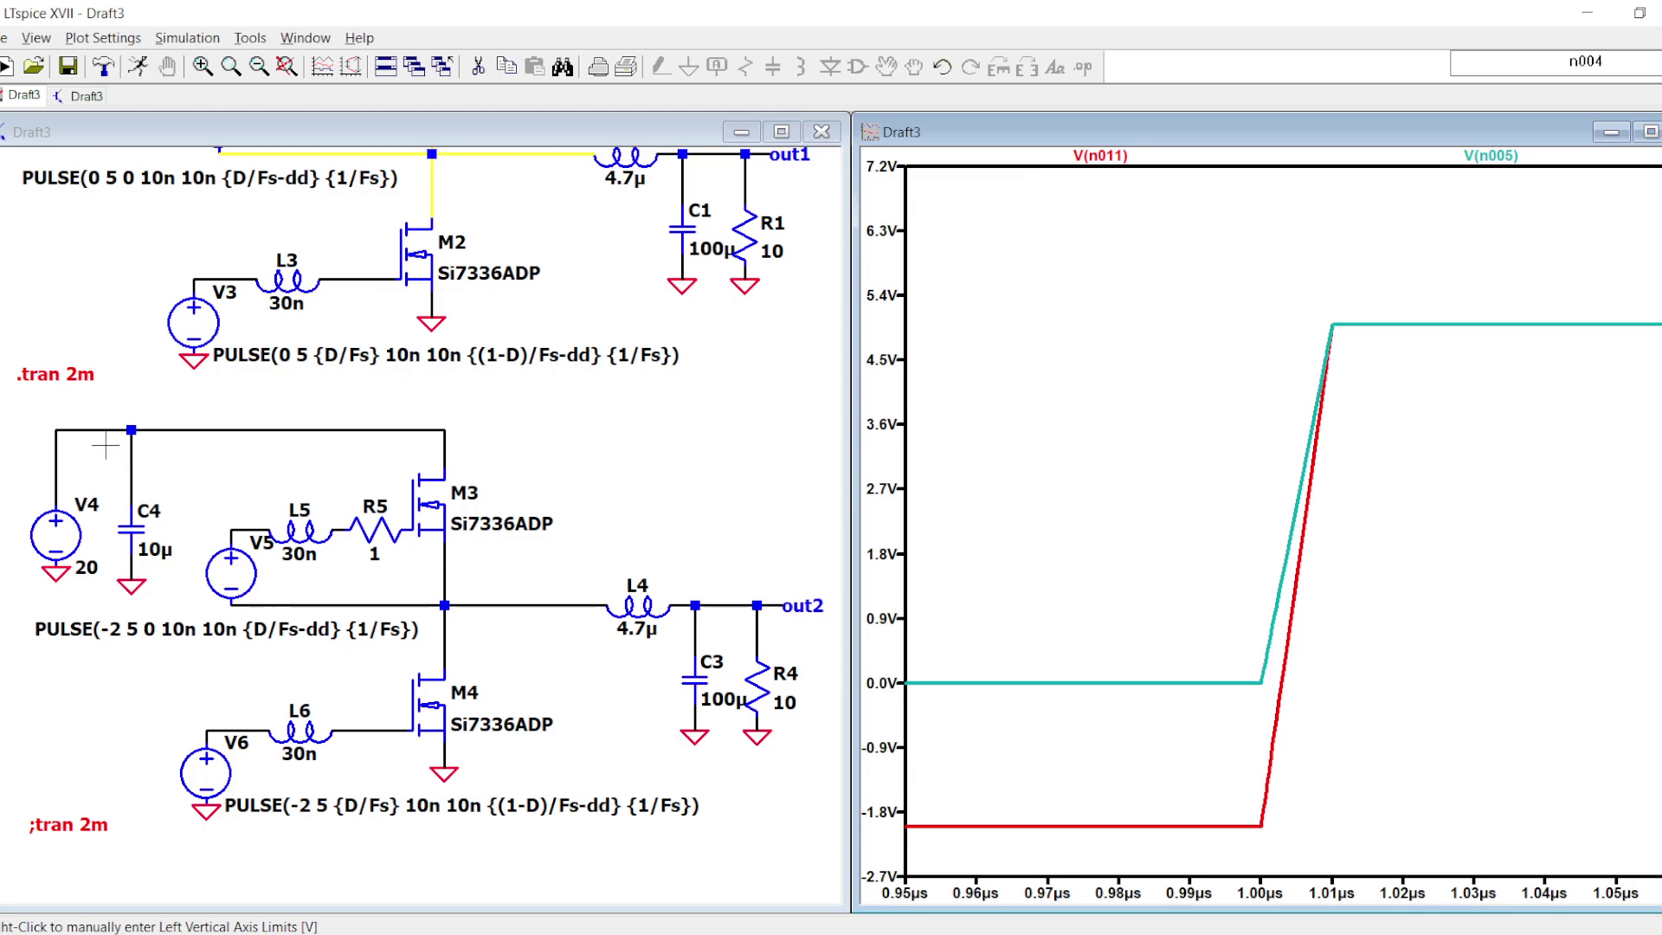
- Plot V4's supply voltage divided by 10 as a reference line and compare it with the drive-voltage edges near 1.00 µs
{"action": "left_click", "coordinate": [57, 436]}
{"action": "right_click", "coordinate": [1551, 156]}
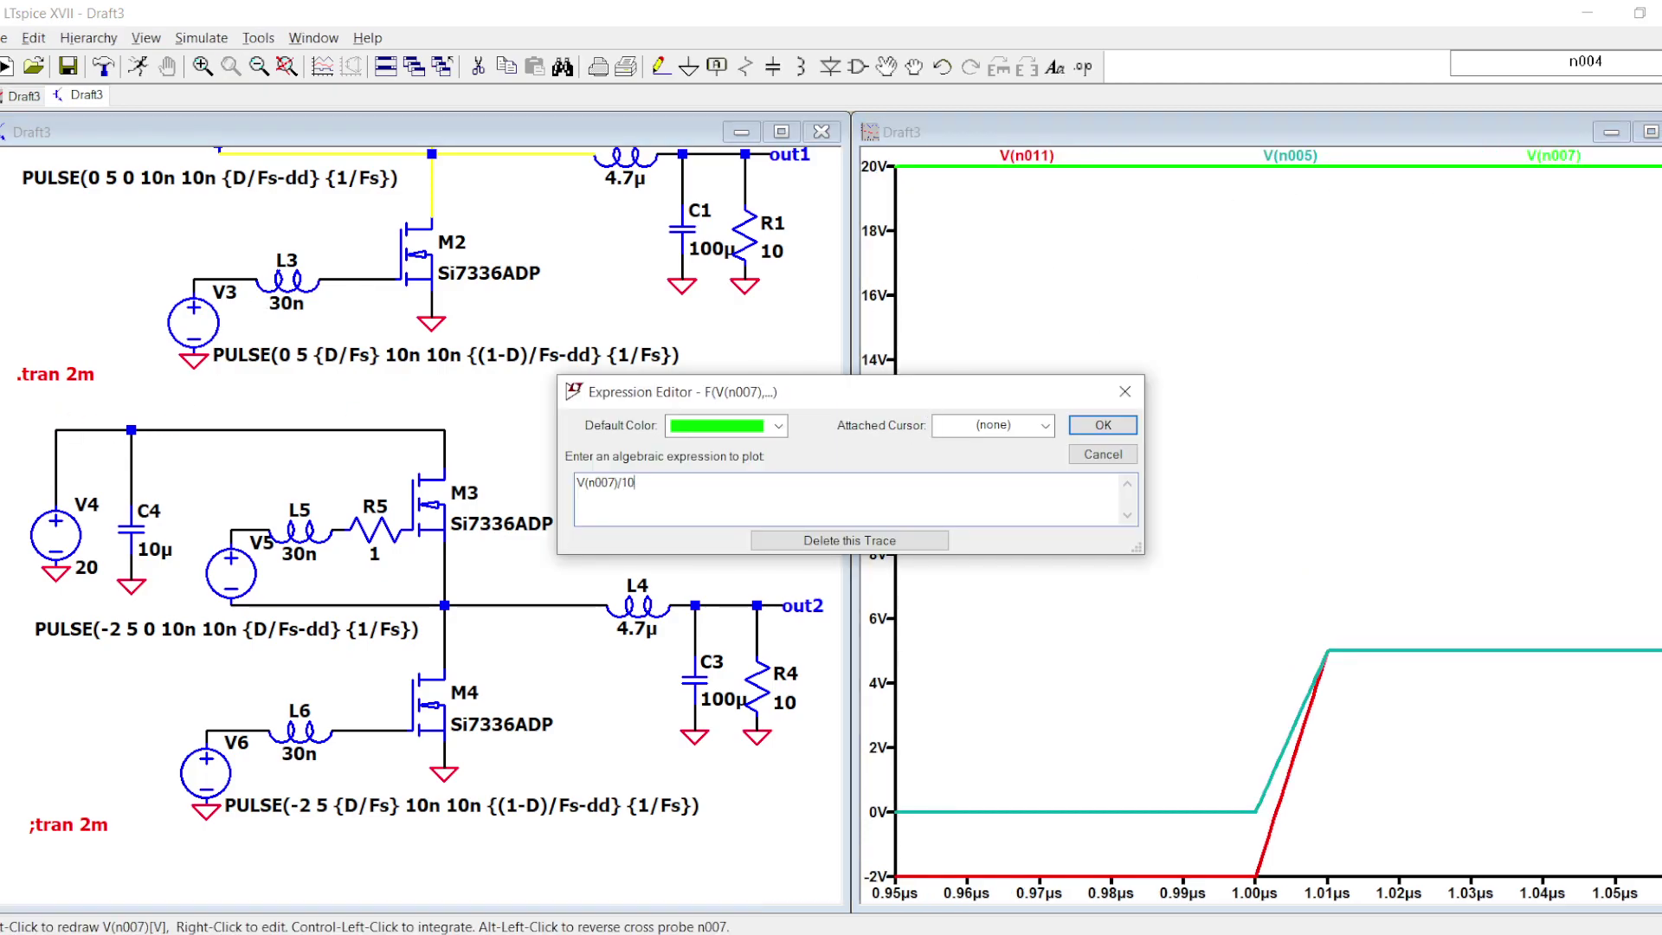
{"action": "key", "text": "Return"}
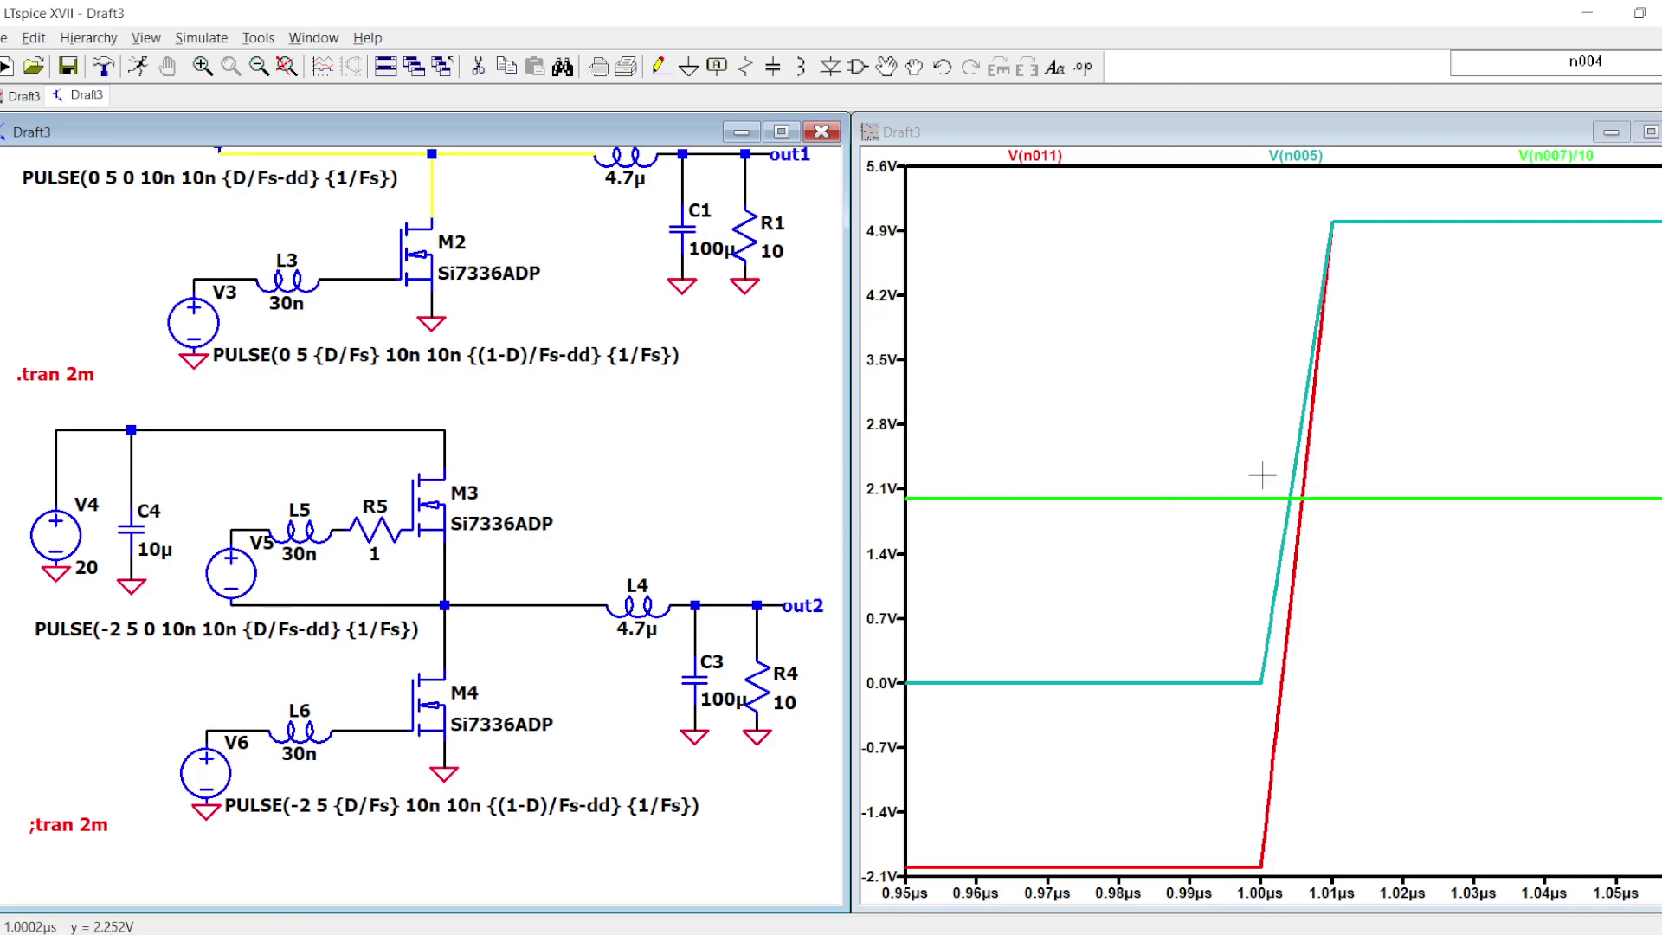
{"action": "left_click_drag", "start_coordinate": [1343, 867], "coordinate": [1202, 440]}
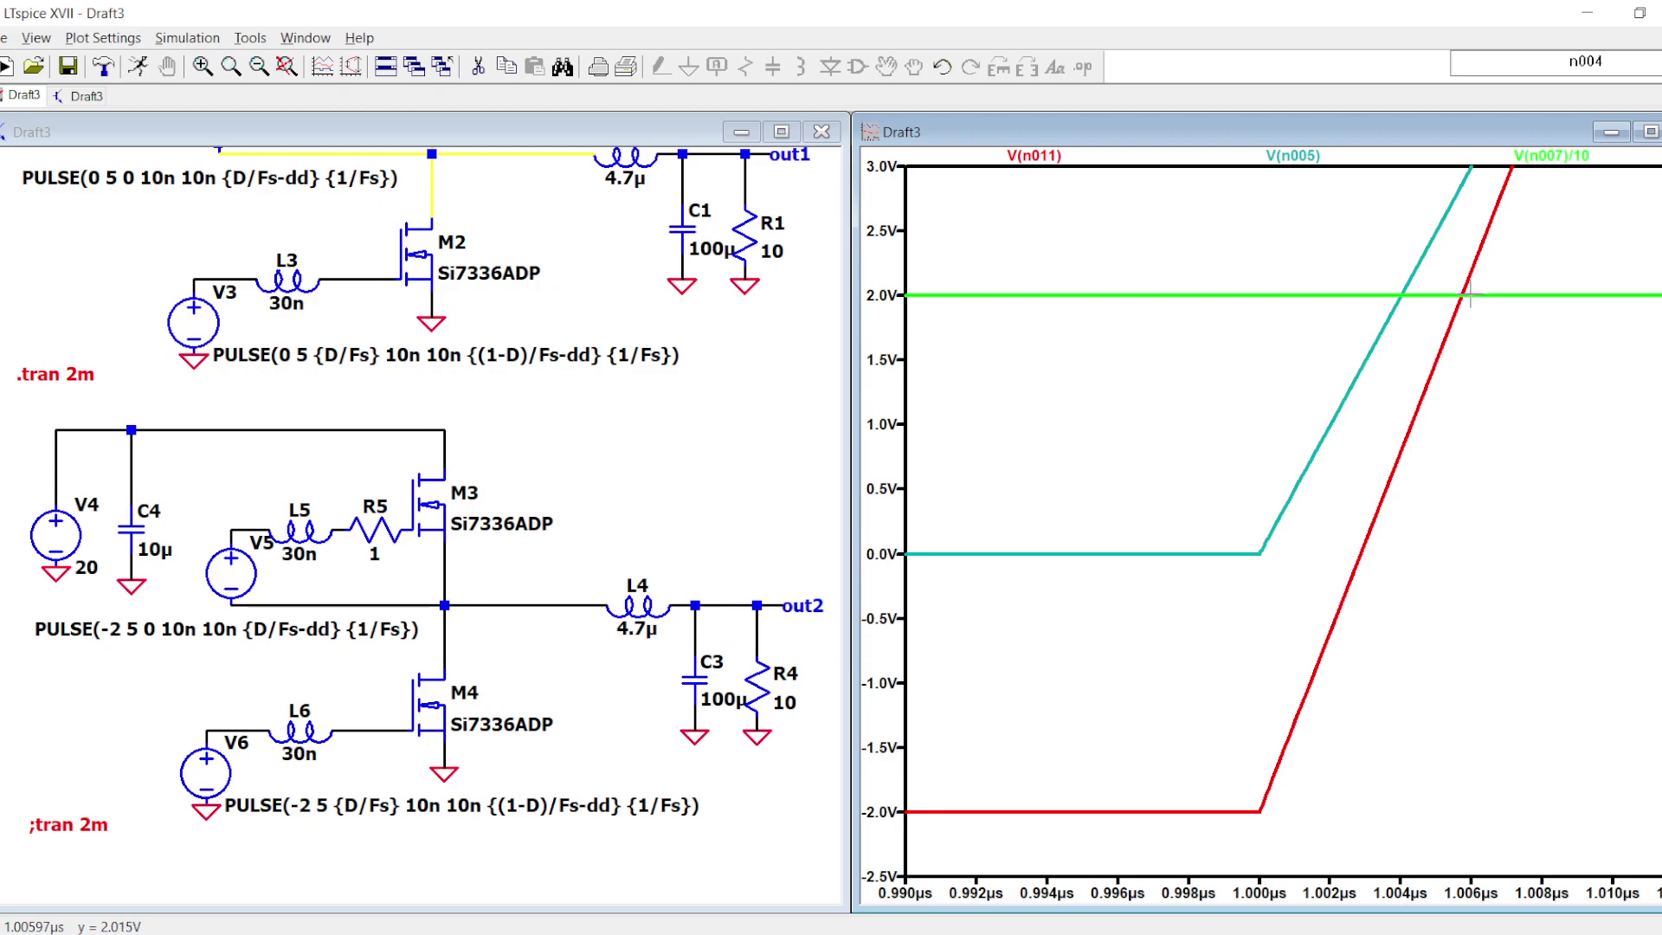
- Add a second plot pane and plot the currents of drive sources V6 and V3 in it
{"action": "right_click", "coordinate": [1192, 352]}
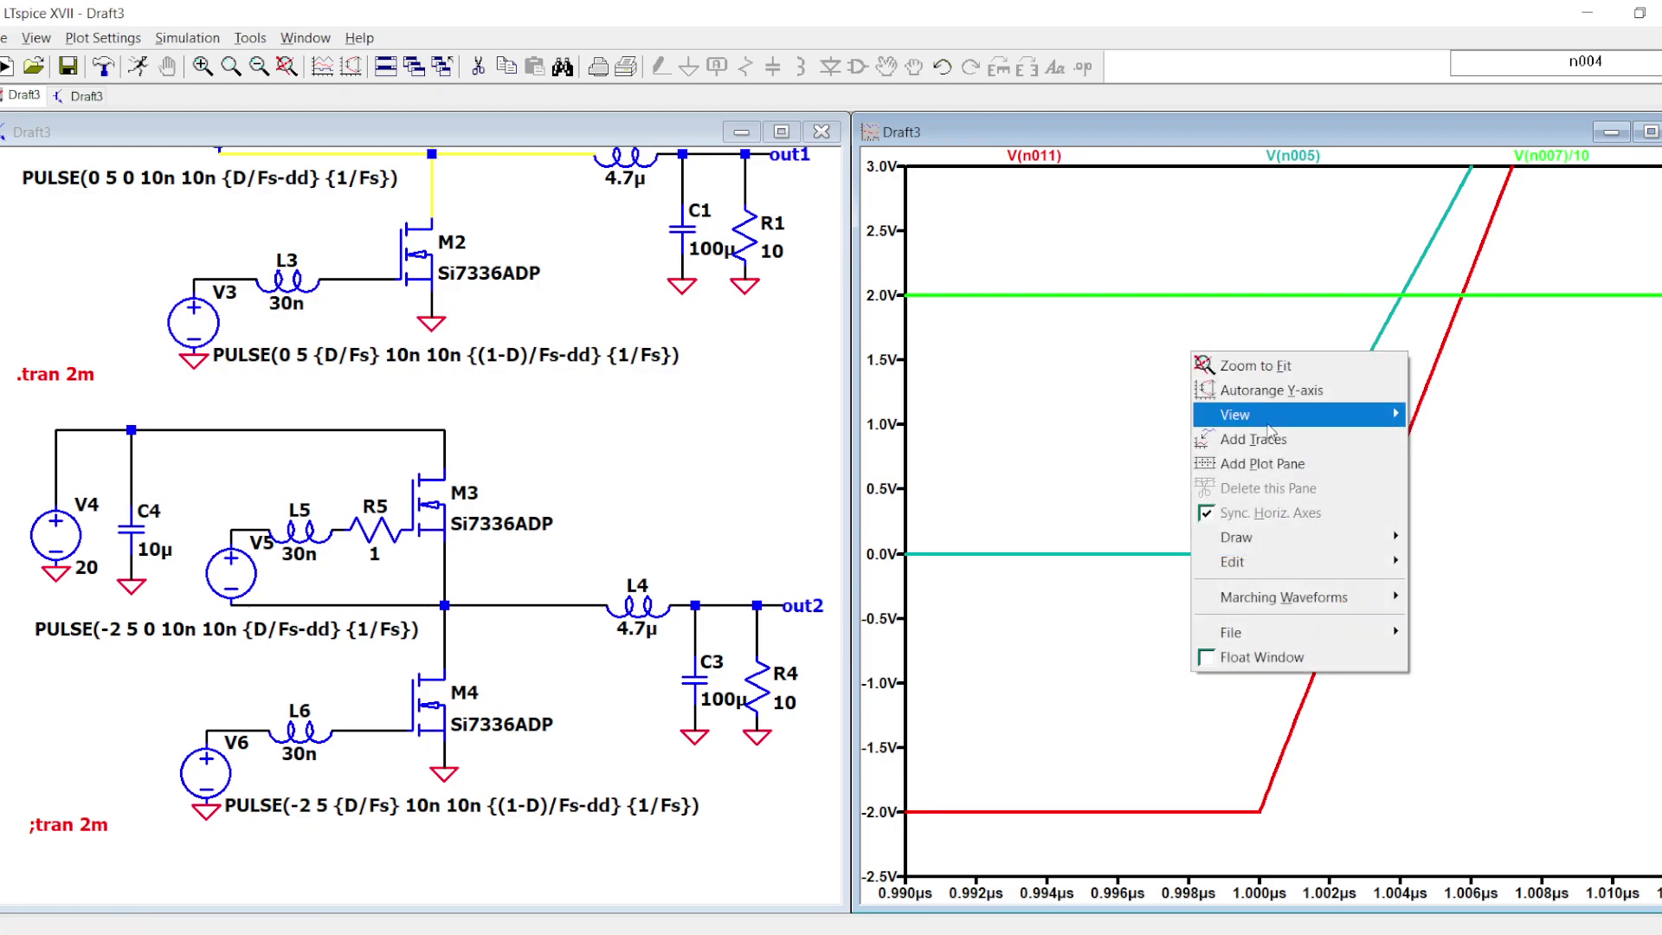
{"action": "left_click", "coordinate": [1295, 468]}
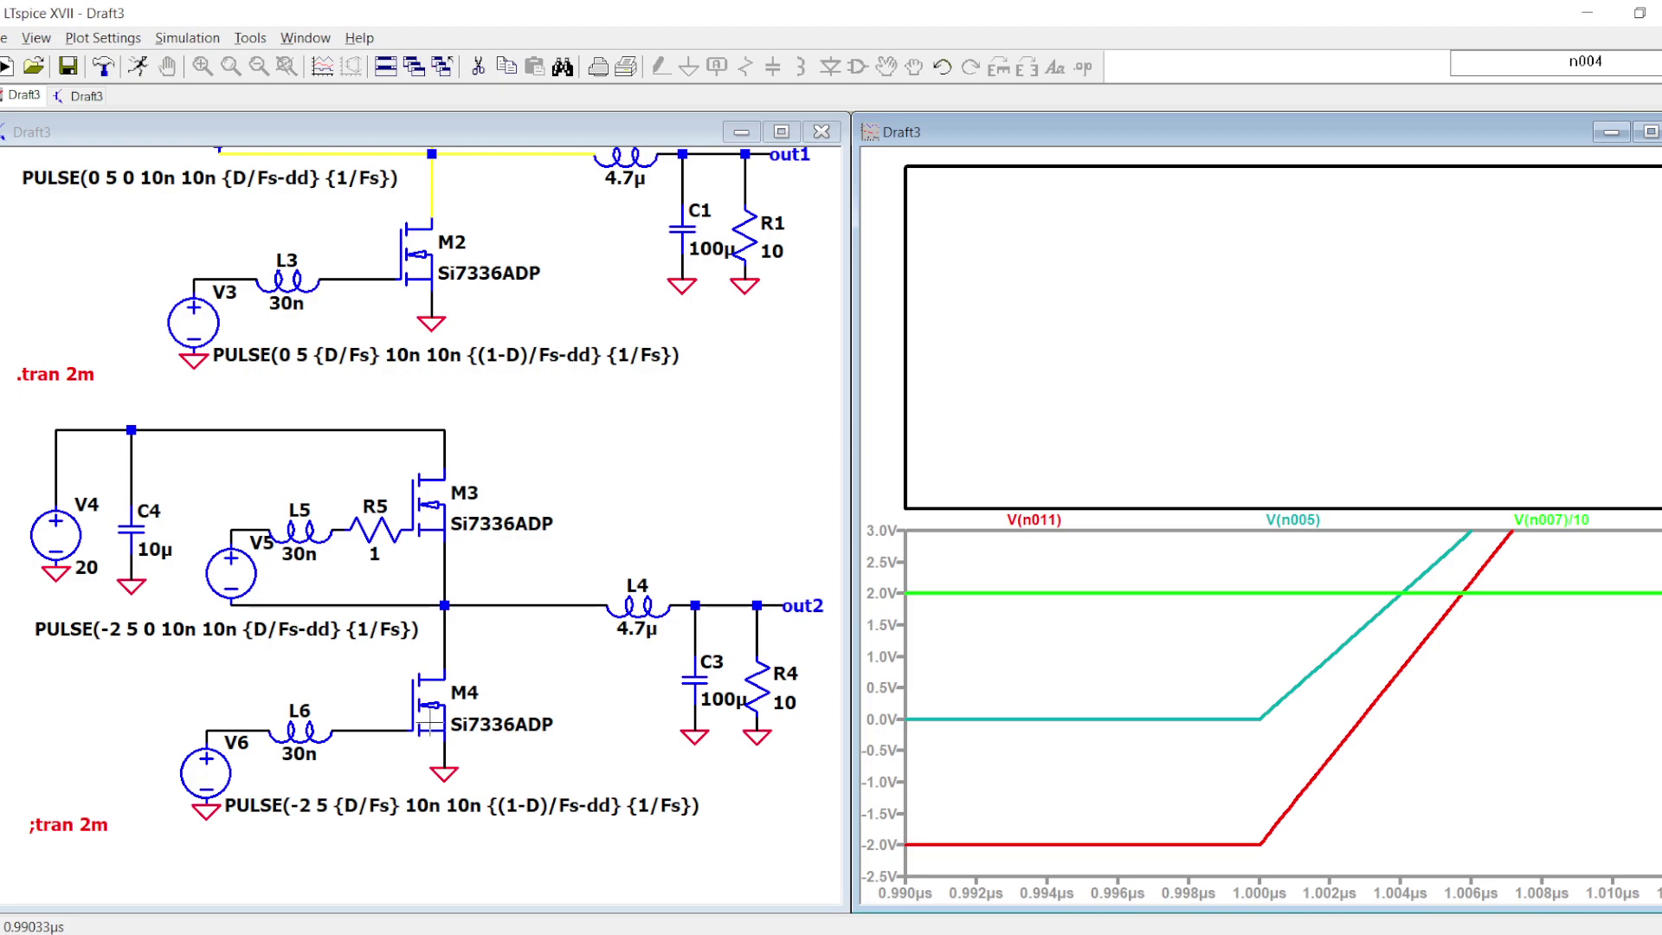
{"action": "left_click", "coordinate": [551, 667]}
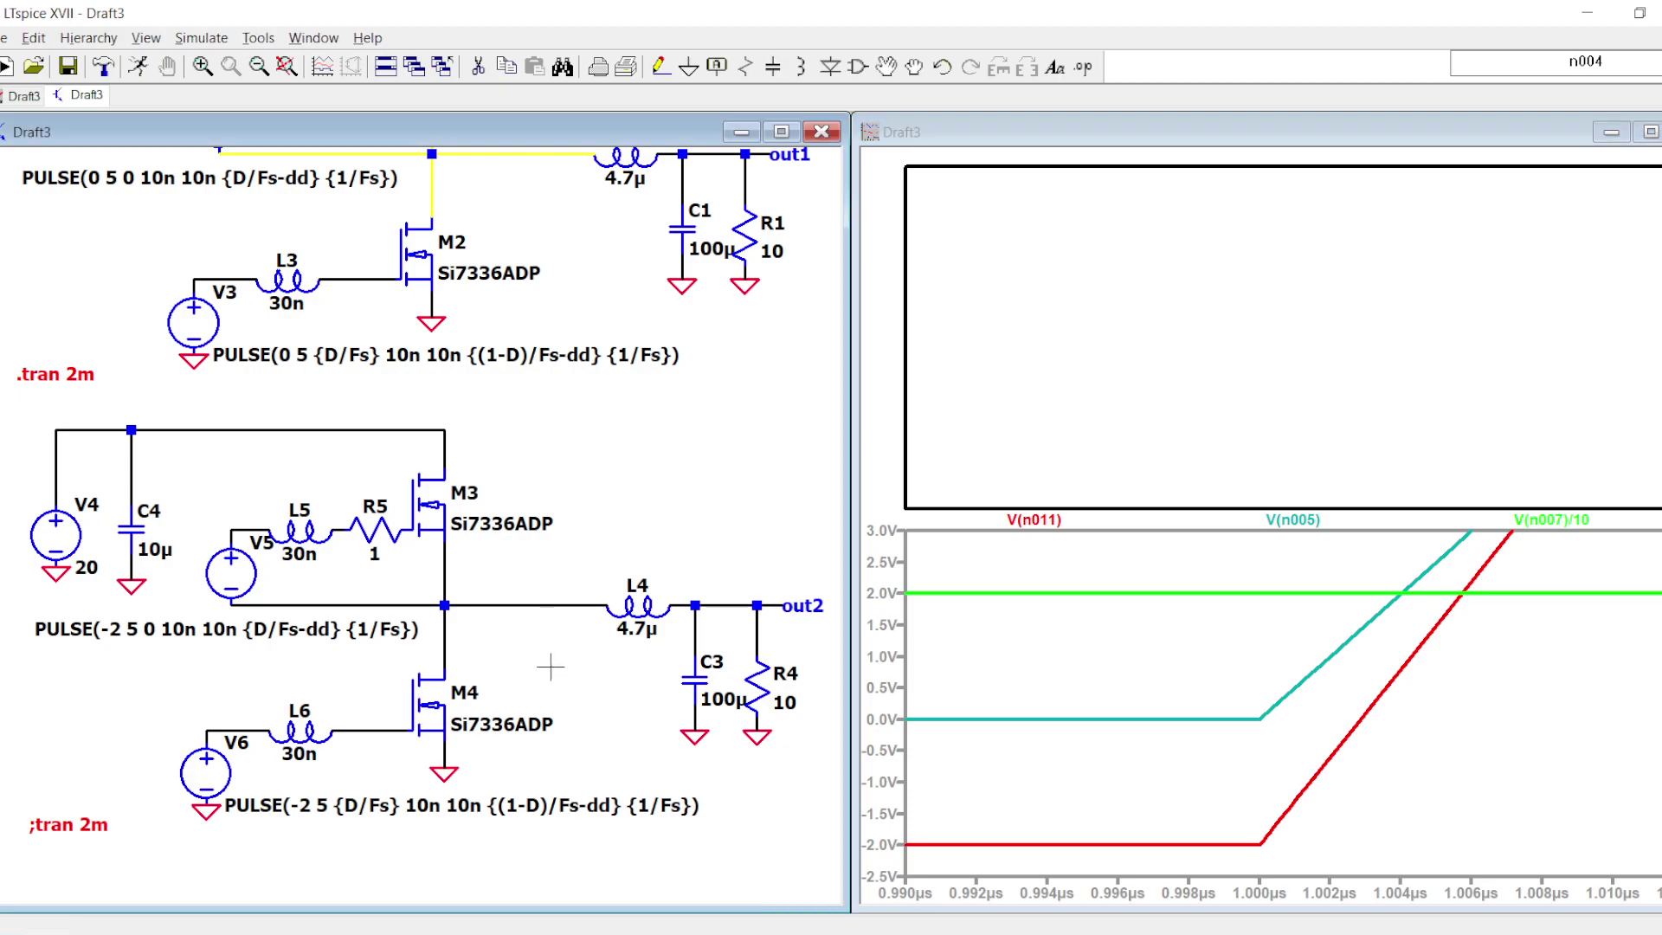
{"action": "left_click", "coordinate": [212, 759]}
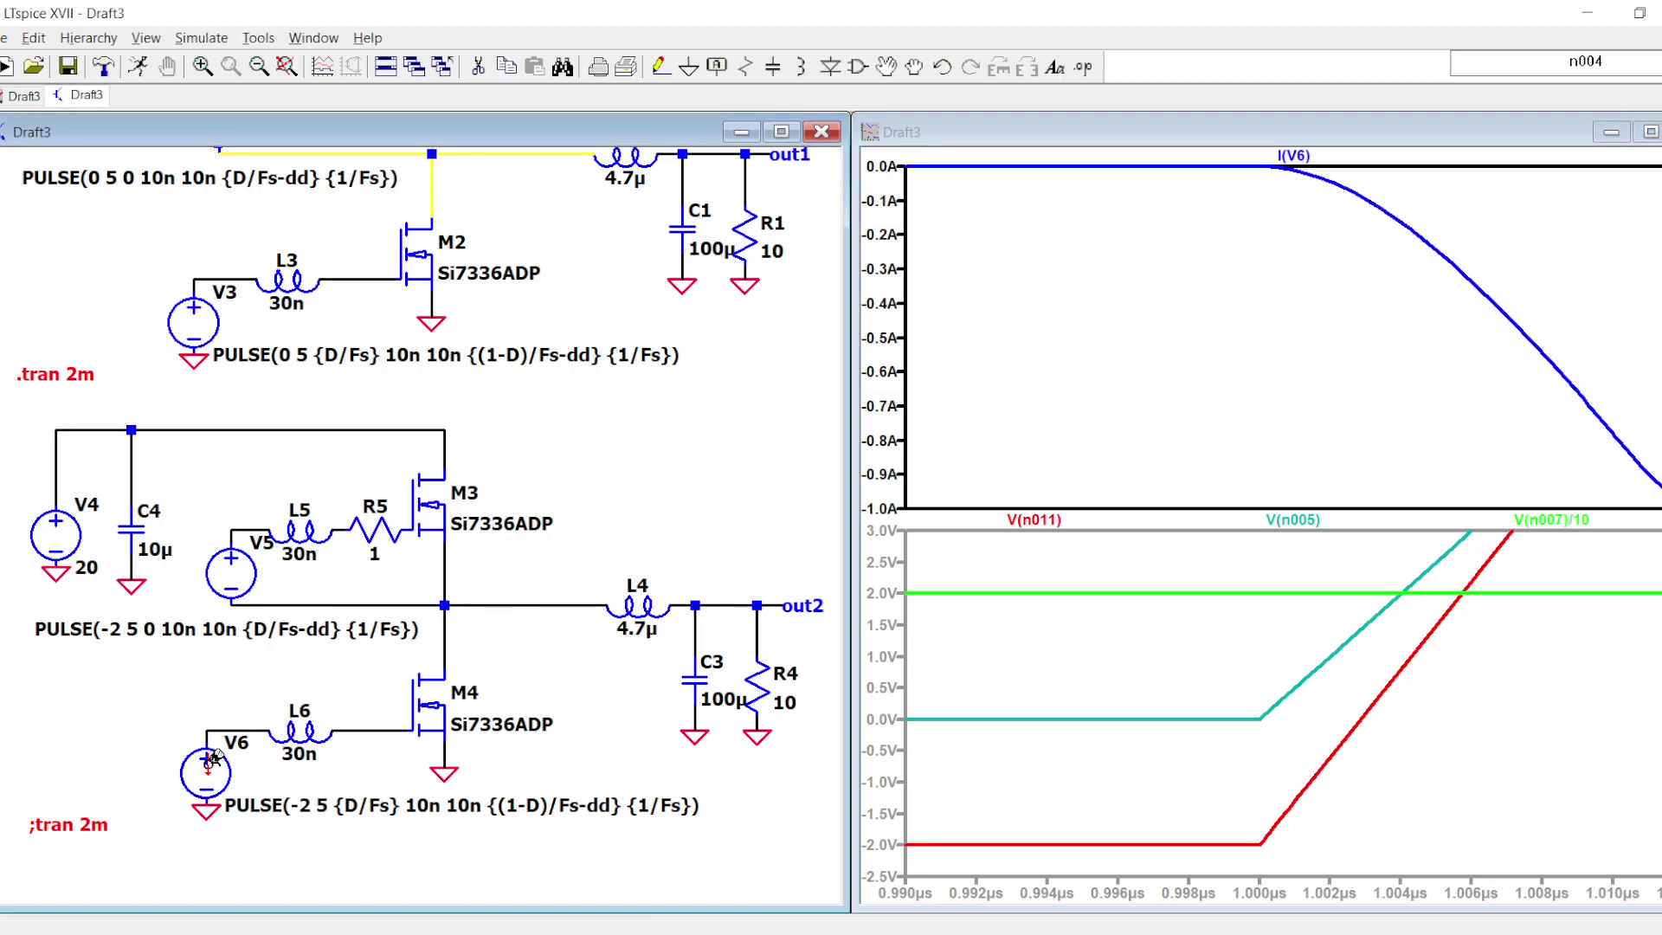
{"action": "left_click_drag", "start_coordinate": [598, 427], "coordinate": [609, 649]}
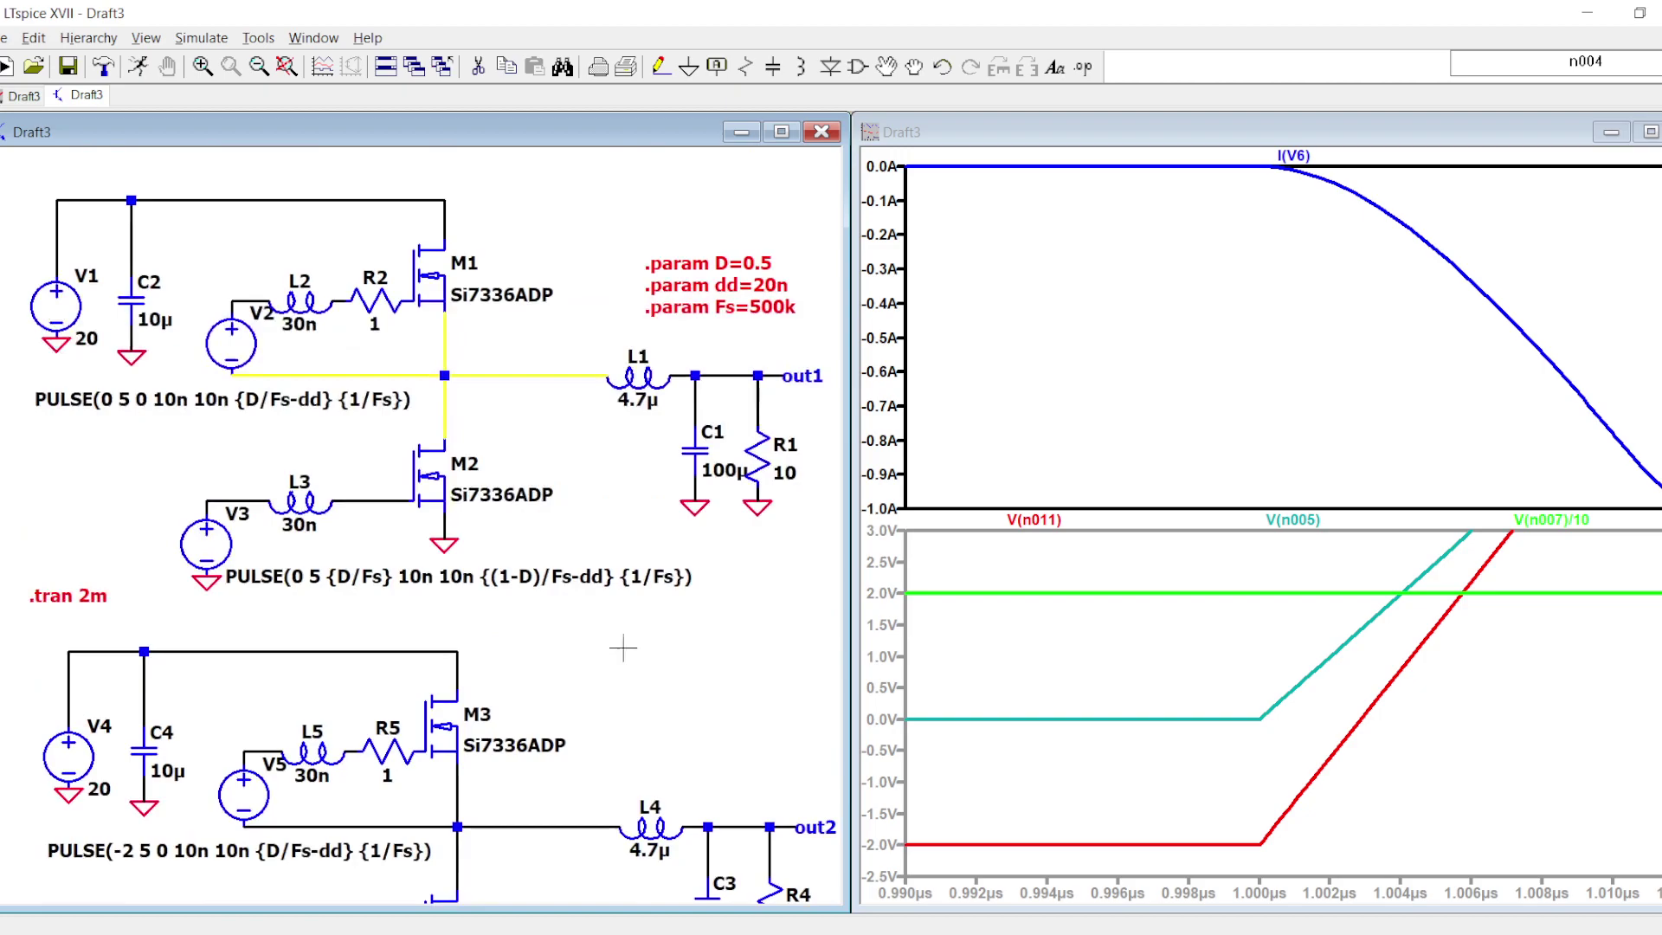
{"action": "left_click", "coordinate": [217, 543]}
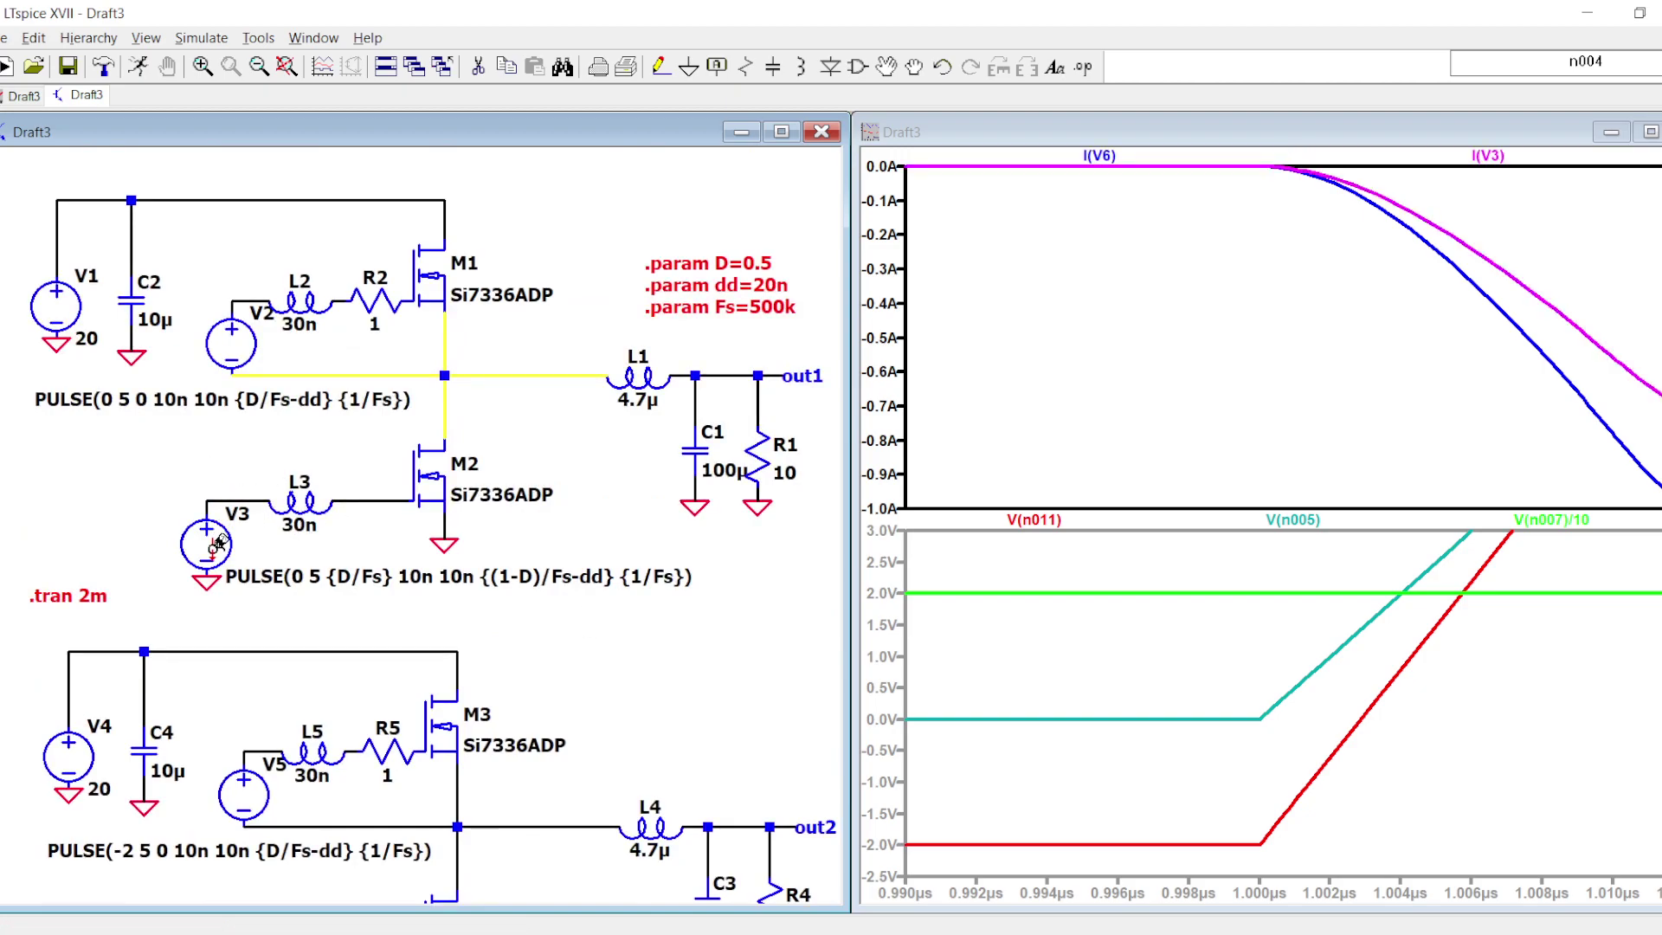
- Add another plot pane, show the full simulated time range, and examine a positive I(V6) and I(V3) pulse near 1.2440 ms
{"action": "right_click", "coordinate": [1084, 330]}
{"action": "left_click", "coordinate": [1163, 443]}
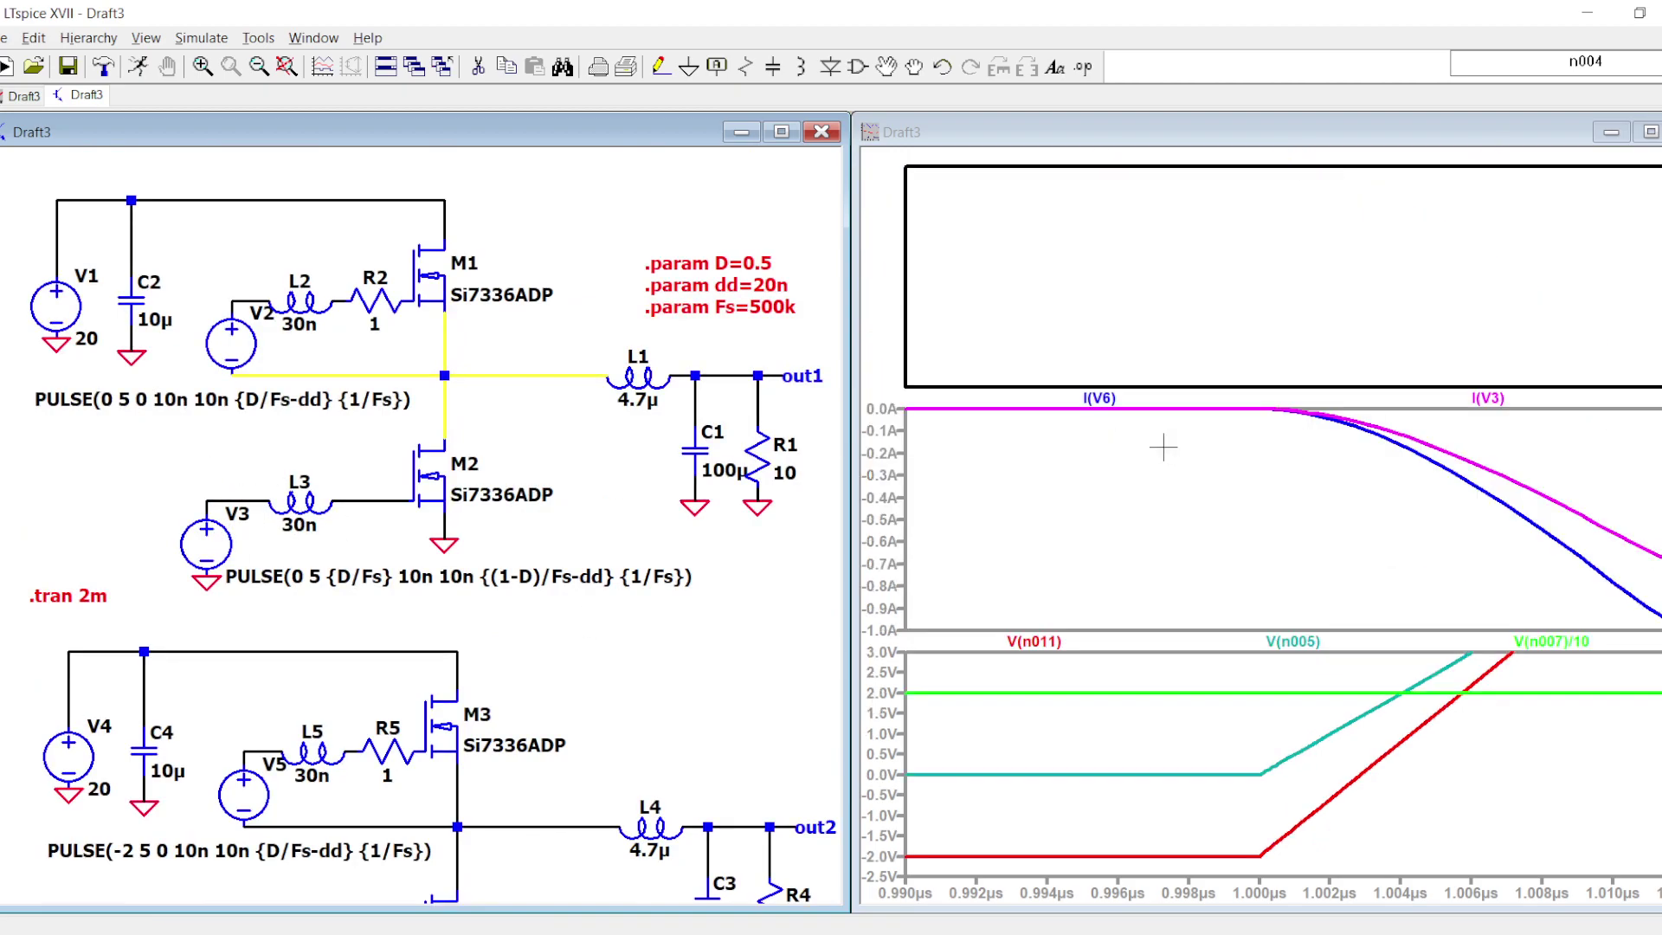
{"action": "right_click", "coordinate": [1154, 435]}
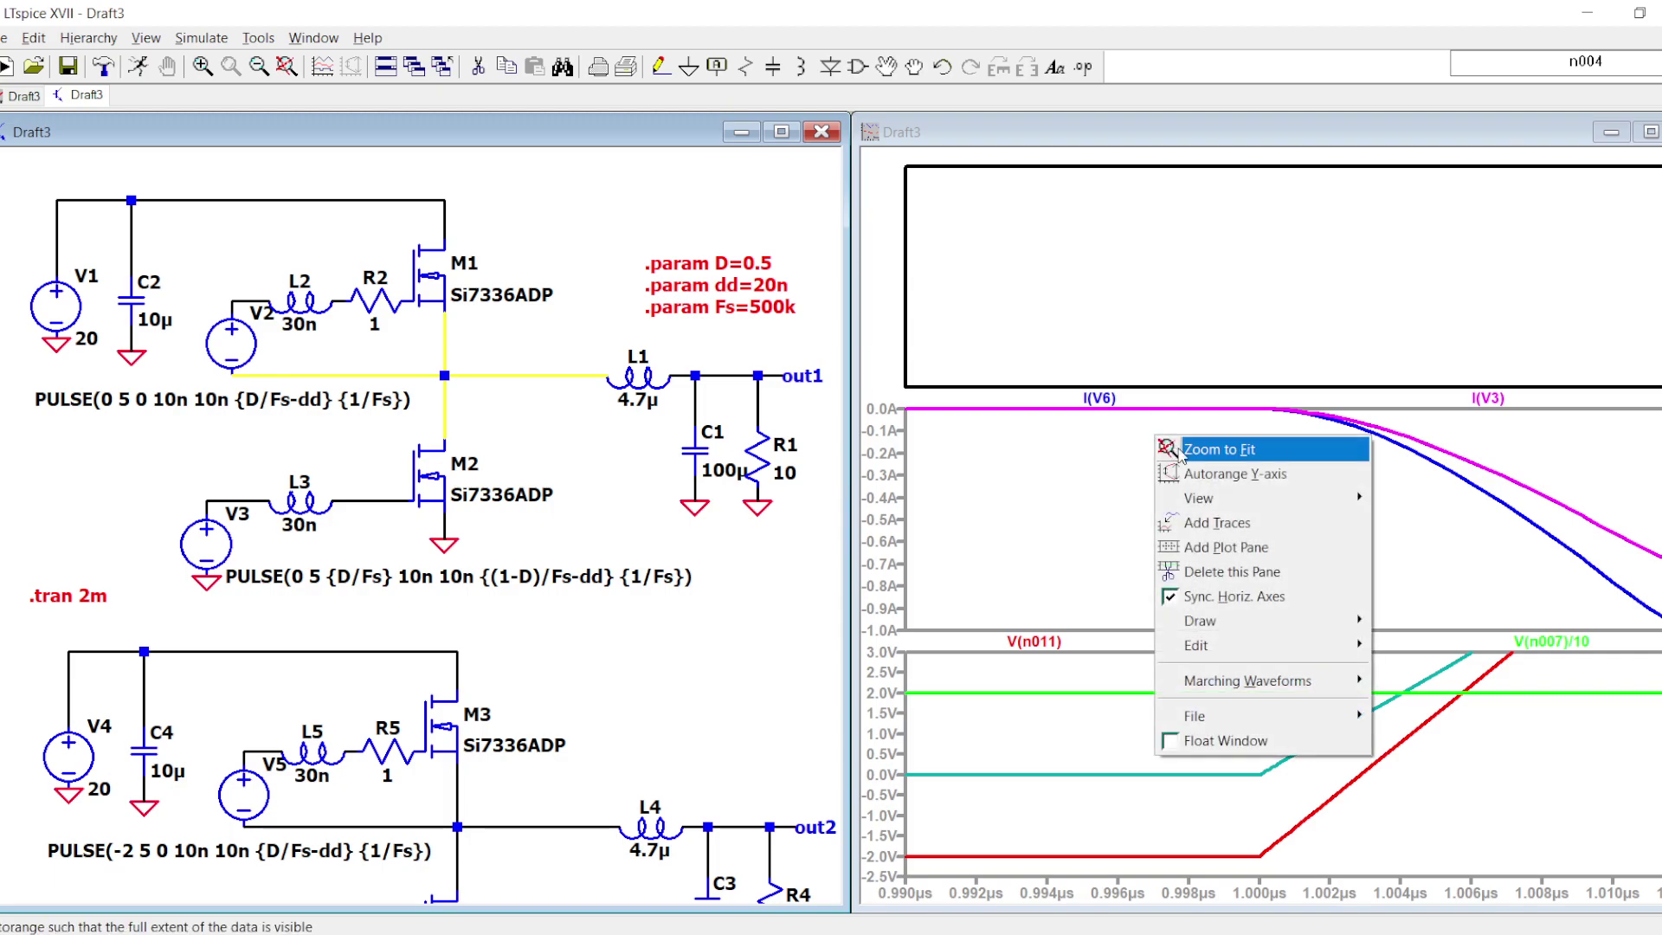
{"action": "left_click", "coordinate": [1180, 448]}
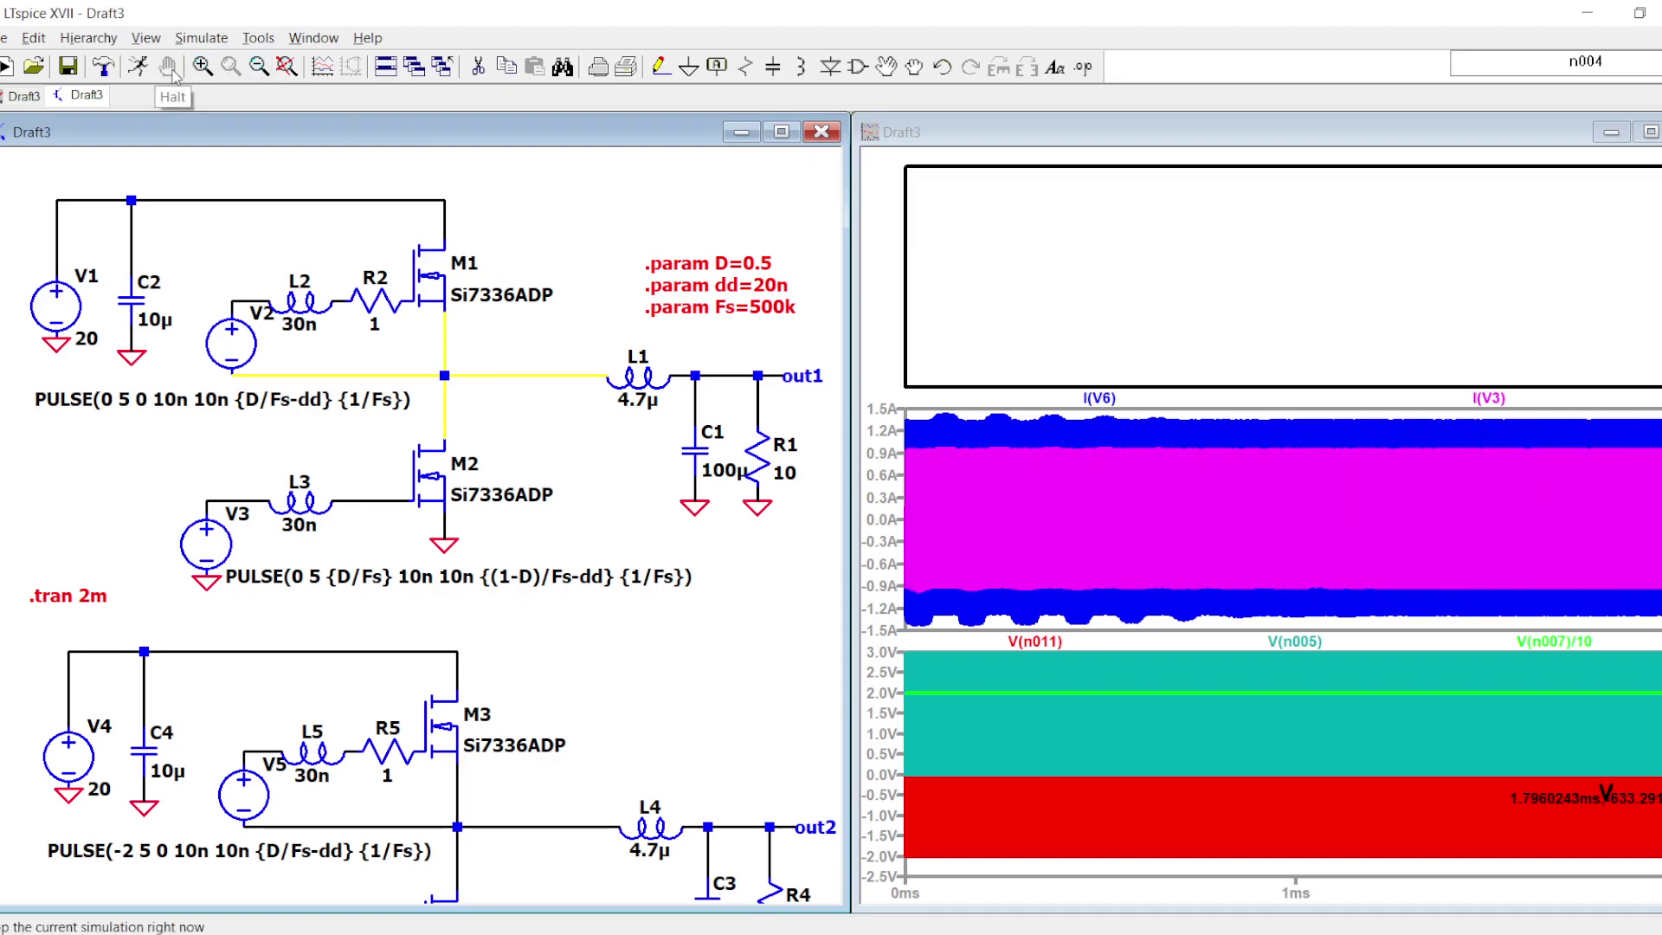
{"action": "left_click_drag", "start_coordinate": [1383, 625], "coordinate": [1403, 393]}
{"action": "left_click_drag", "start_coordinate": [1141, 623], "coordinate": [1210, 405]}
{"action": "left_click_drag", "start_coordinate": [1274, 538], "coordinate": [1329, 387]}
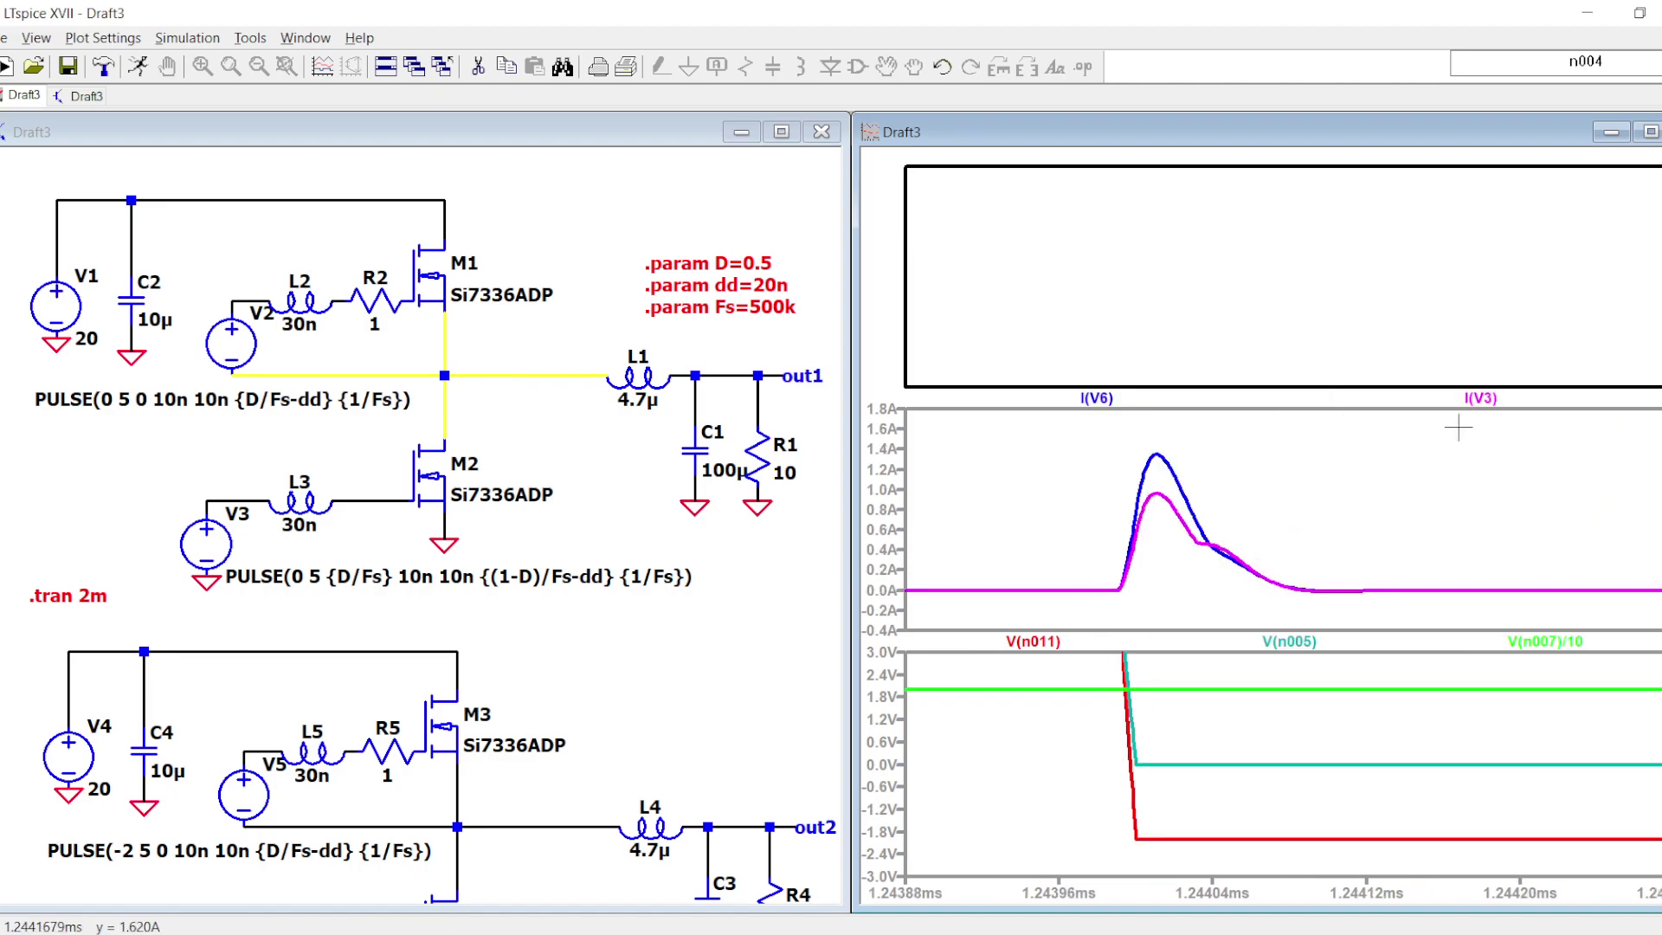
{"action": "scroll", "coordinate": [315, 529], "scroll_direction": "up", "scroll_amount": 2}
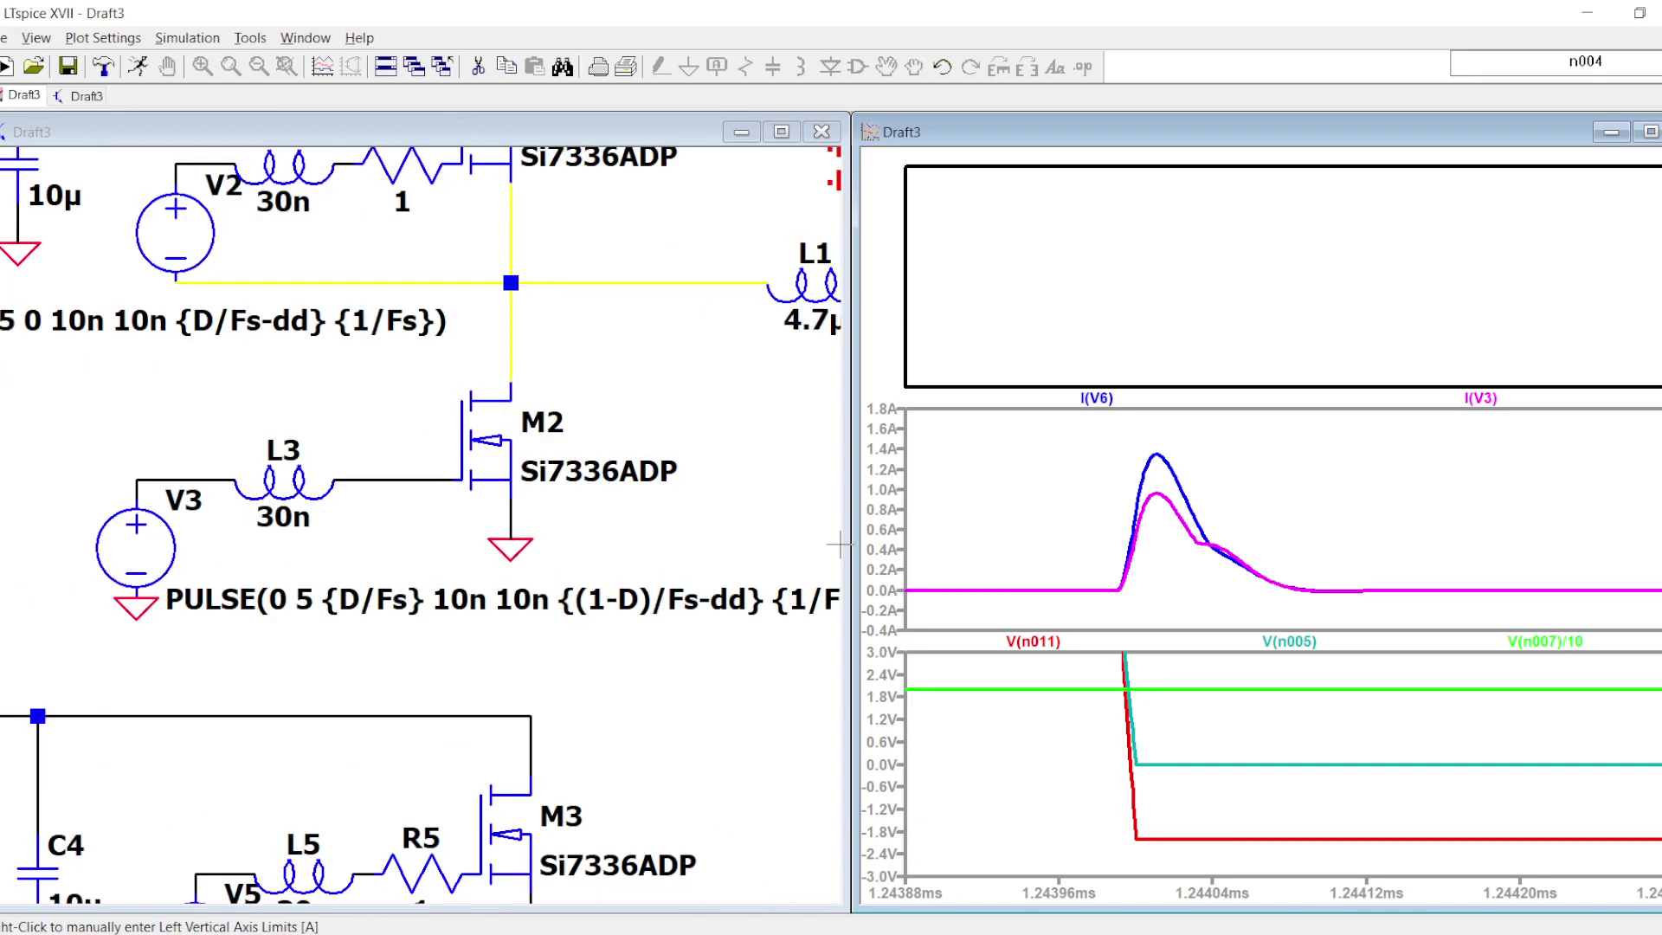
{"action": "scroll", "coordinate": [710, 640], "scroll_direction": "down", "scroll_amount": 2}
{"action": "left_click_drag", "start_coordinate": [650, 630], "coordinate": [572, 346]}
{"action": "scroll", "coordinate": [363, 715], "scroll_direction": "up", "scroll_amount": 1}
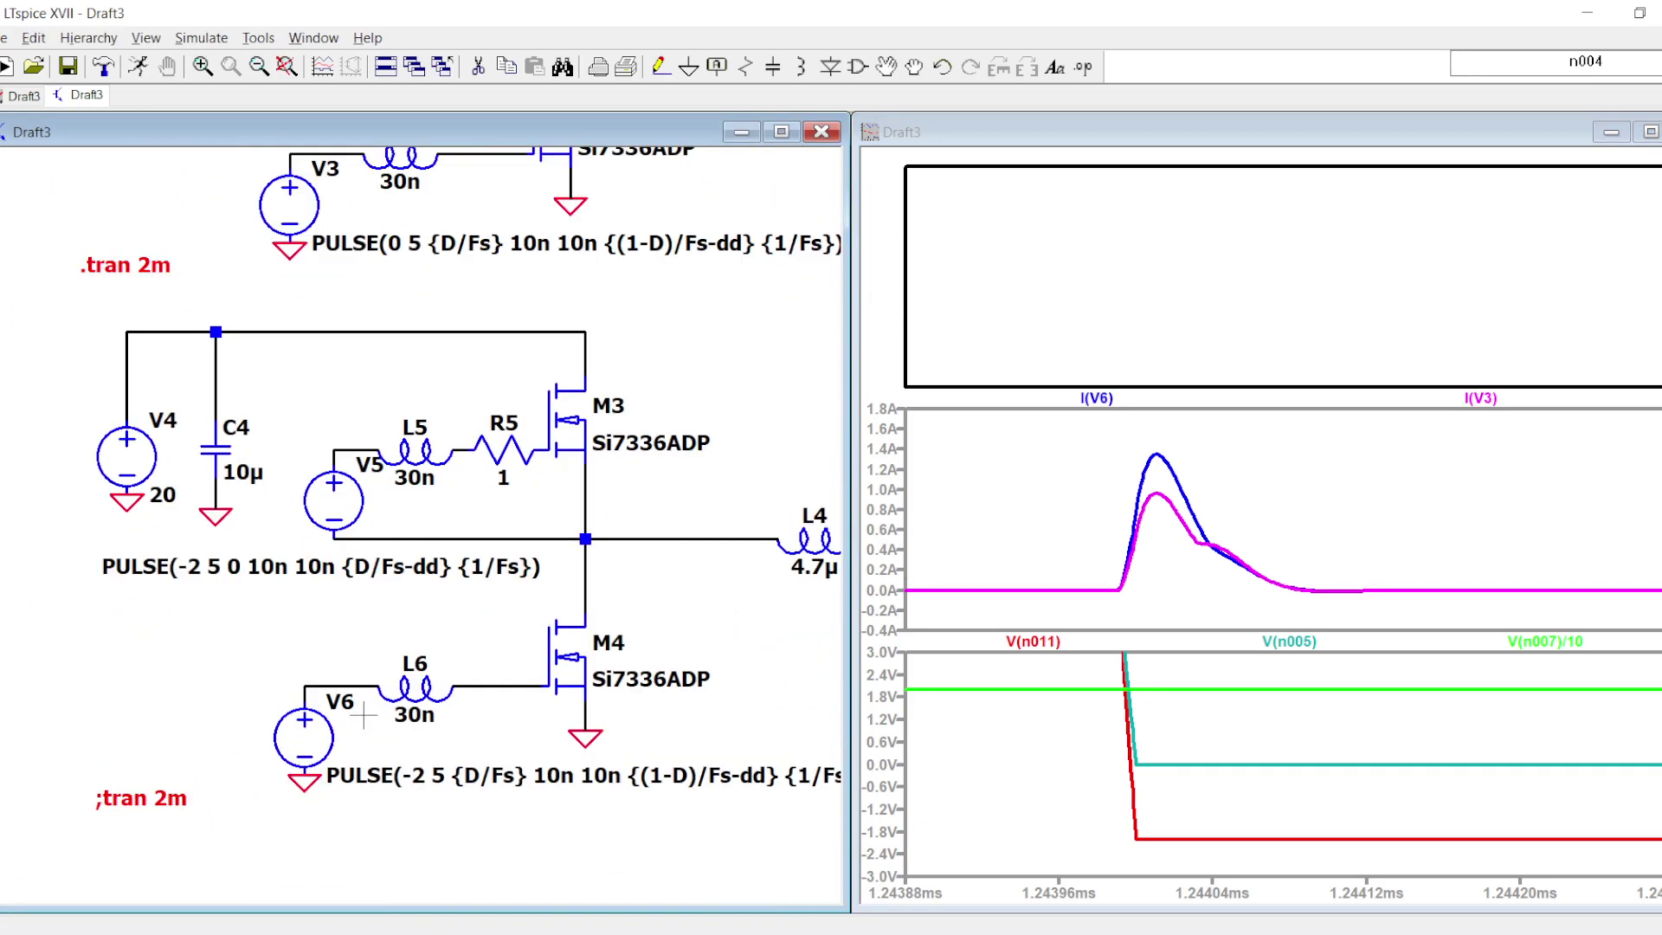
{"action": "scroll", "coordinate": [753, 612], "scroll_direction": "down", "scroll_amount": 3}
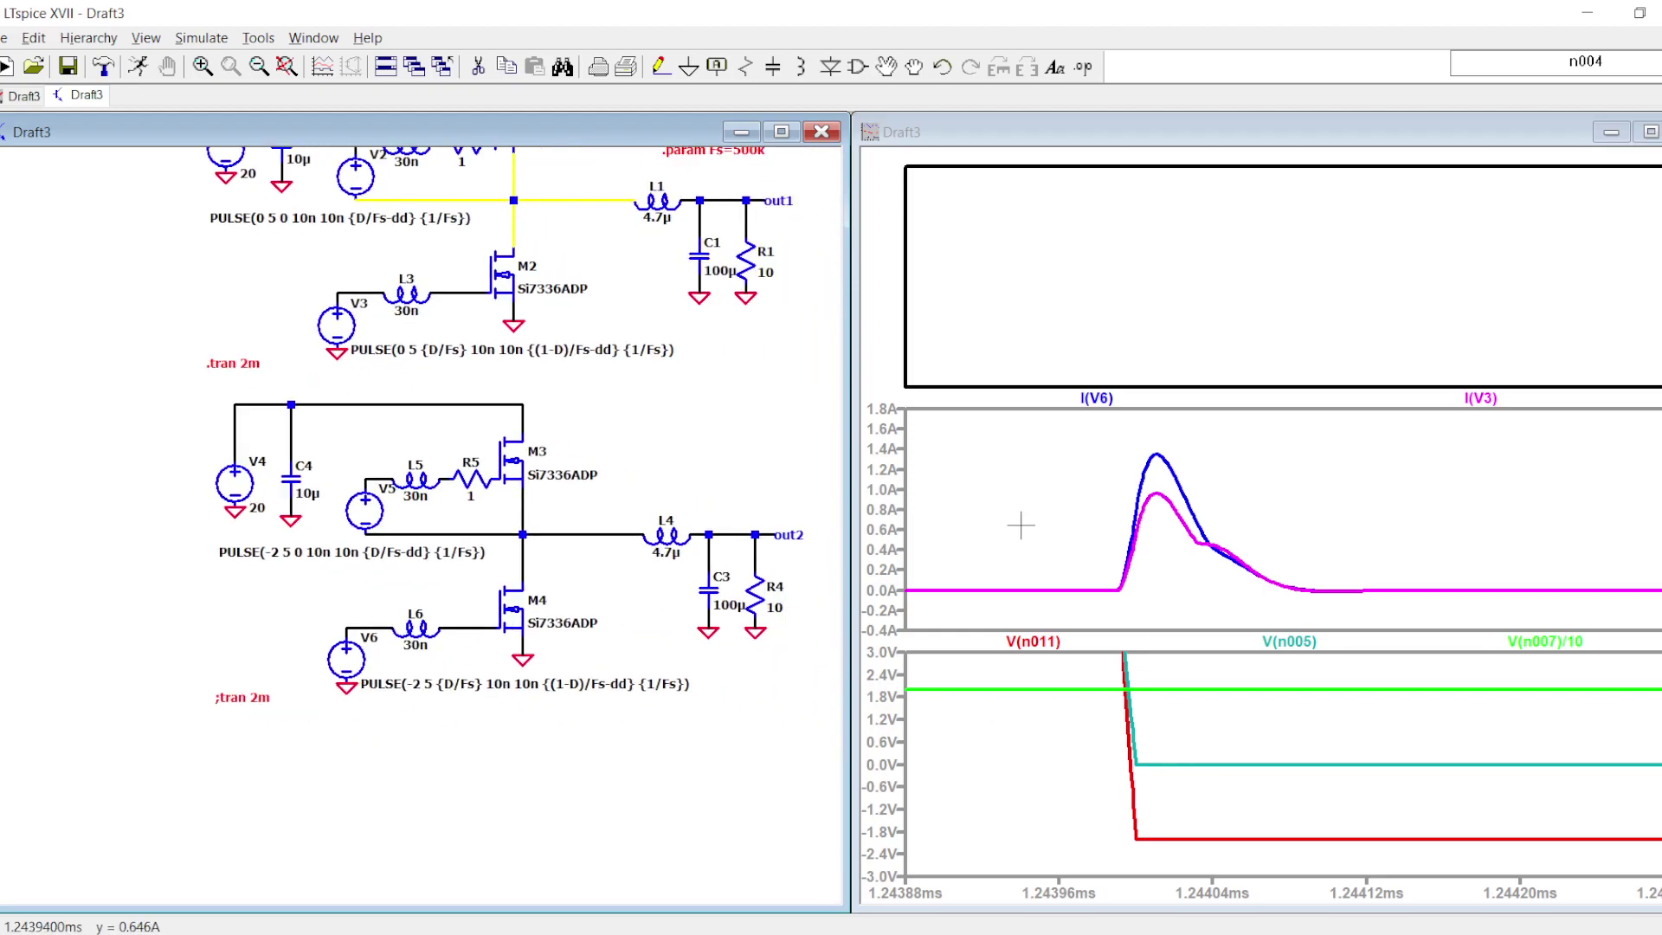
- Examine the negative I(V6) and I(V3) current pulse at the drive voltages' rising edge near 1.2410 ms
{"action": "left_click", "coordinate": [259, 67]}
{"action": "left_click", "coordinate": [1017, 482]}
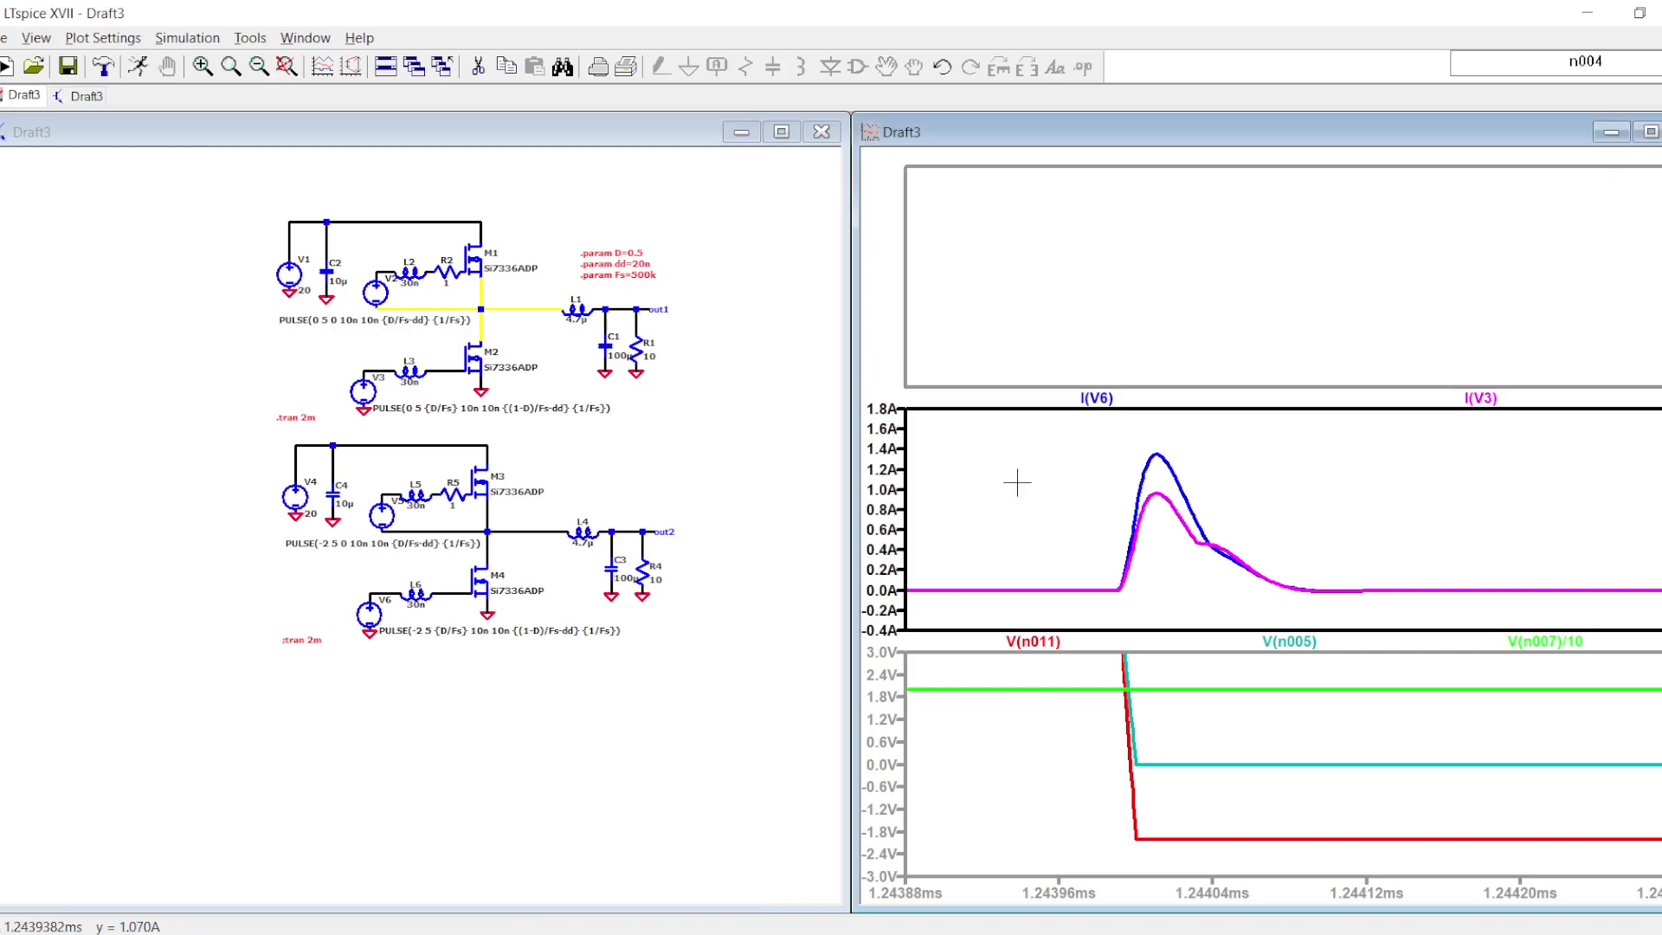
{"action": "left_click", "coordinate": [259, 67]}
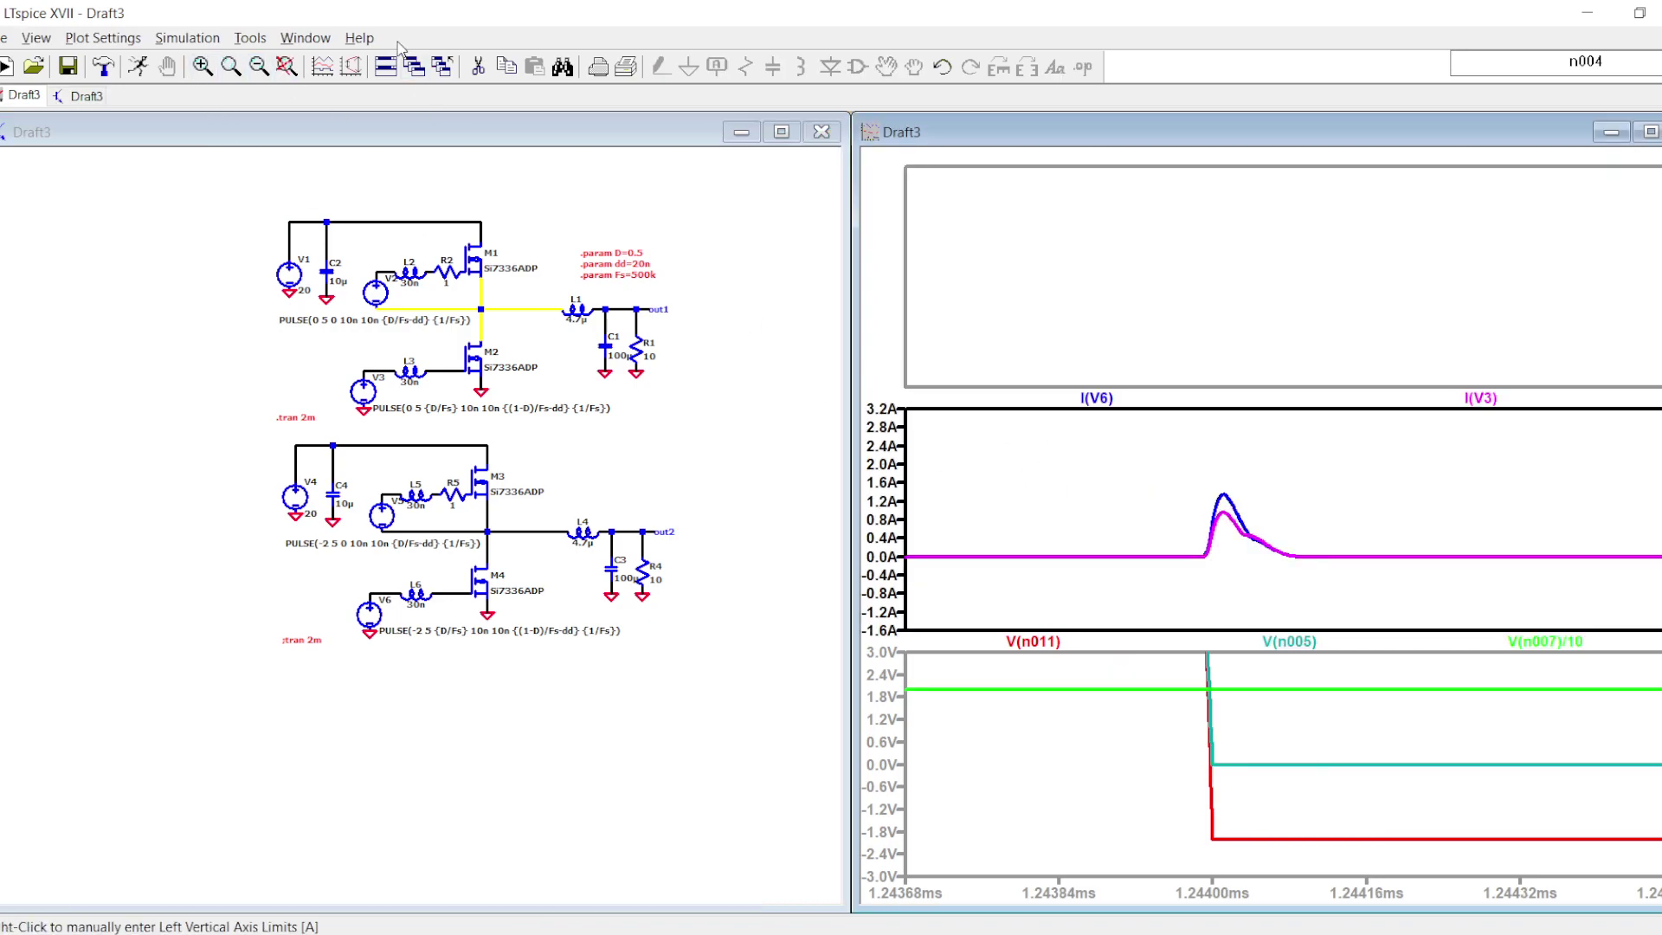
{"action": "left_click", "coordinate": [259, 67]}
{"action": "left_click", "coordinate": [259, 66]}
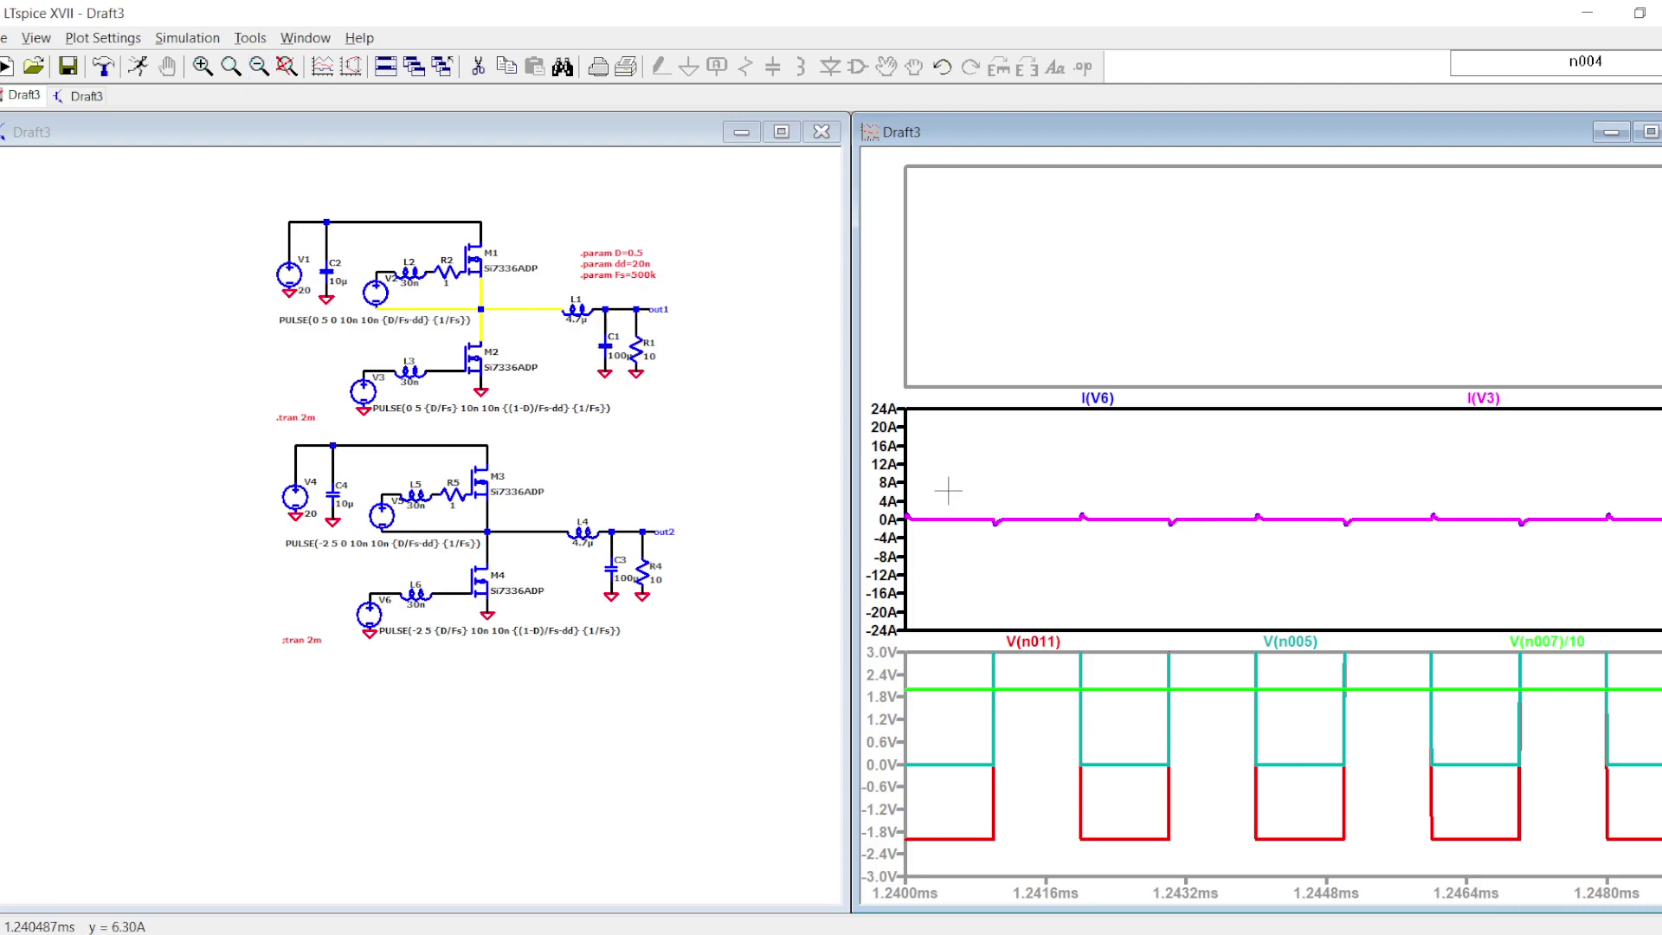
{"action": "left_click_drag", "start_coordinate": [948, 501], "coordinate": [1164, 550]}
{"action": "left_click_drag", "start_coordinate": [1019, 455], "coordinate": [1510, 582]}
{"action": "left_click_drag", "start_coordinate": [995, 516], "coordinate": [1211, 598]}
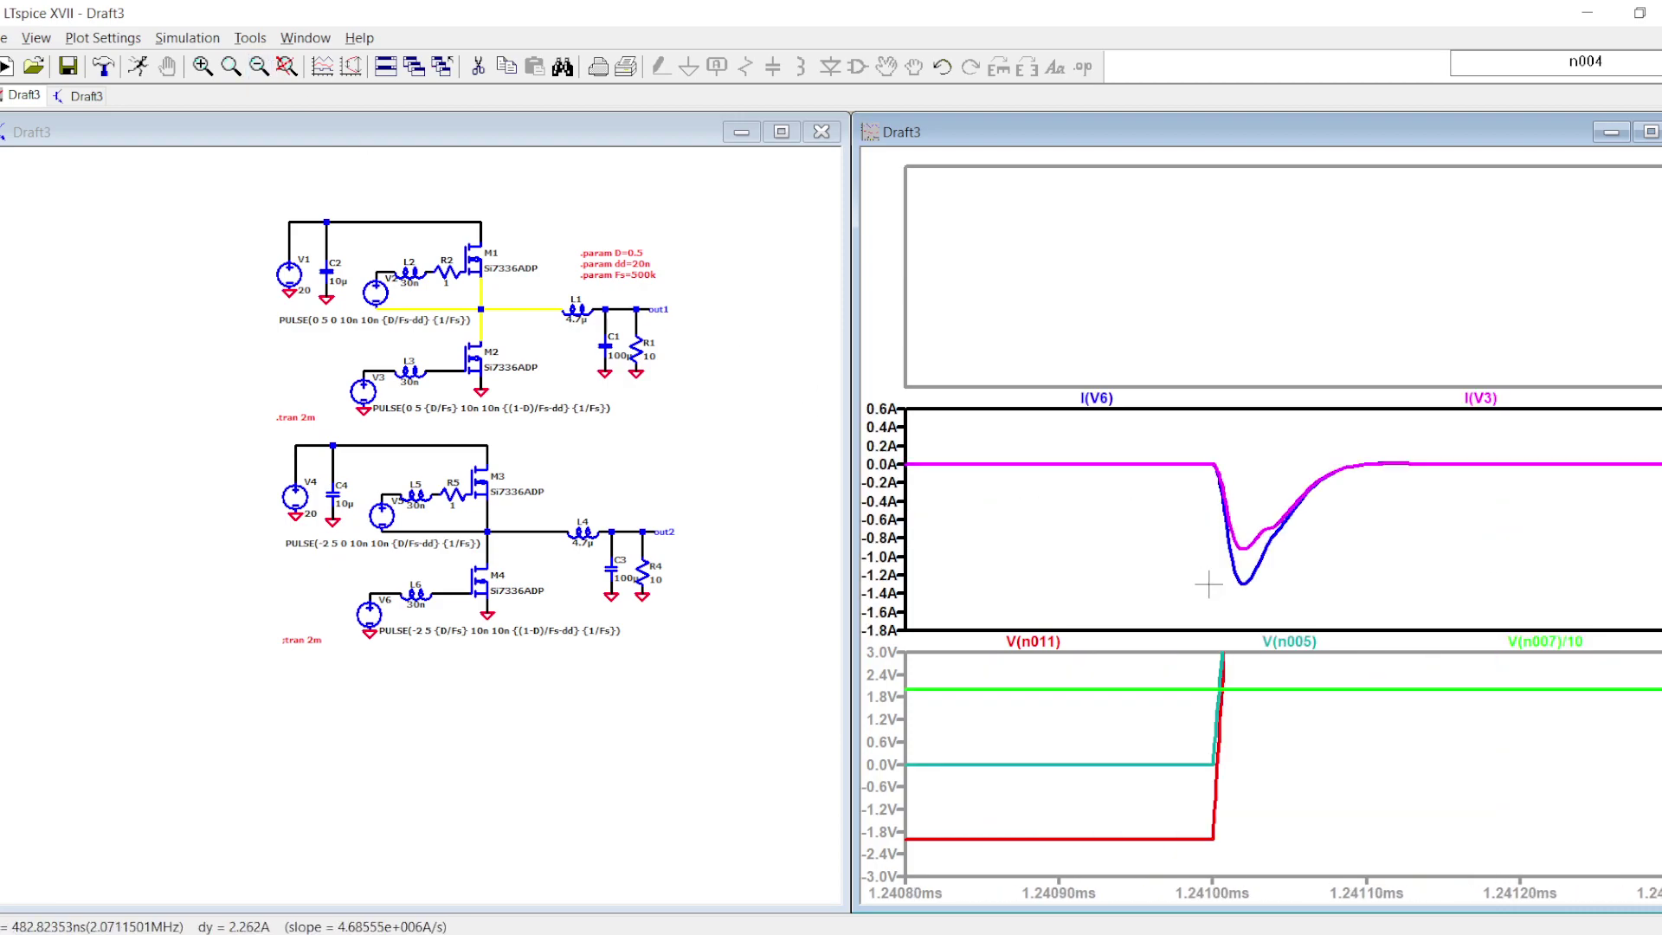
- Invert both current traces by changing their expressions to -I(V6) and -I(V3)
{"action": "right_click", "coordinate": [1066, 392]}
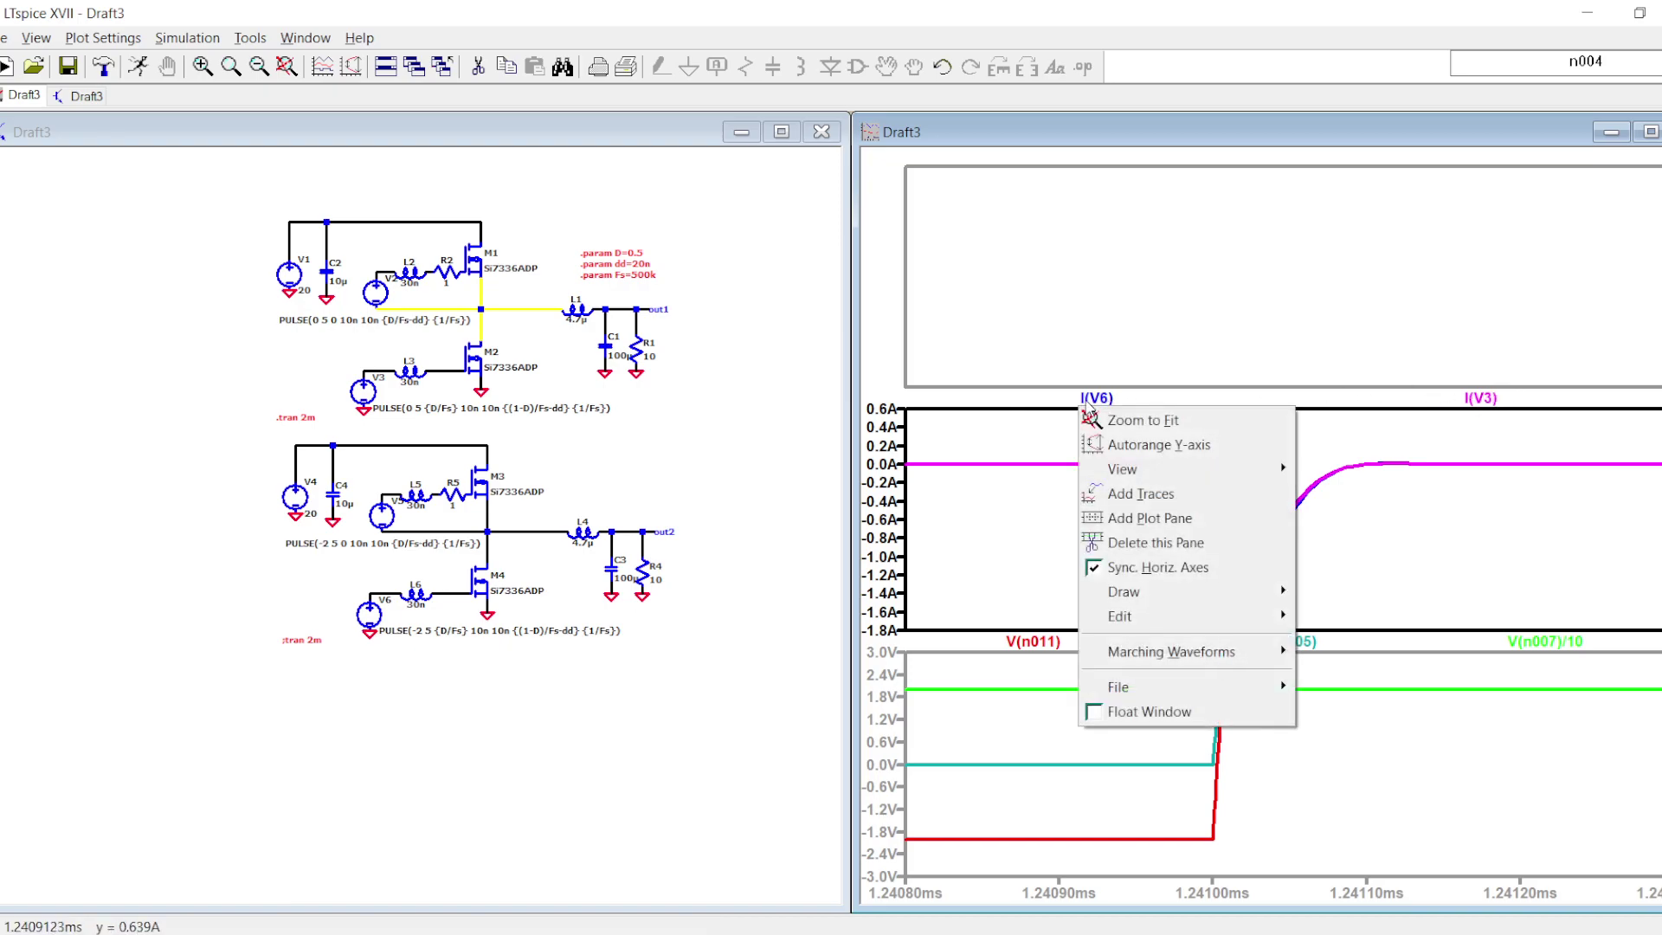
{"action": "right_click", "coordinate": [1089, 400]}
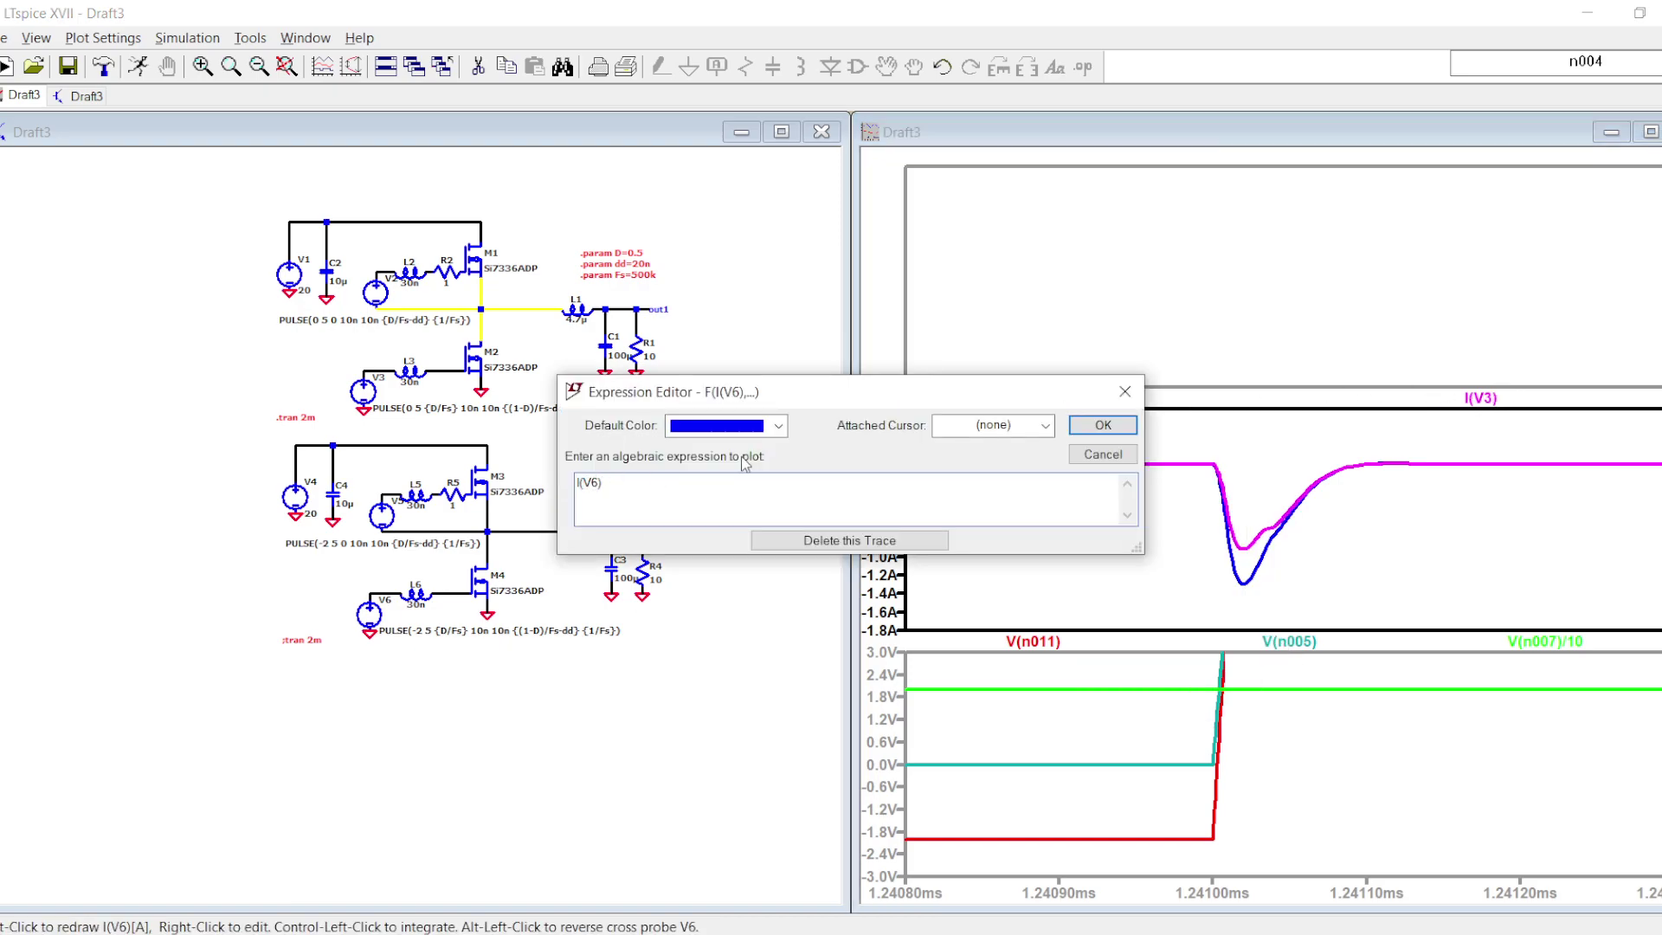
{"action": "type", "text": "-"}
{"action": "key", "text": "Return"}
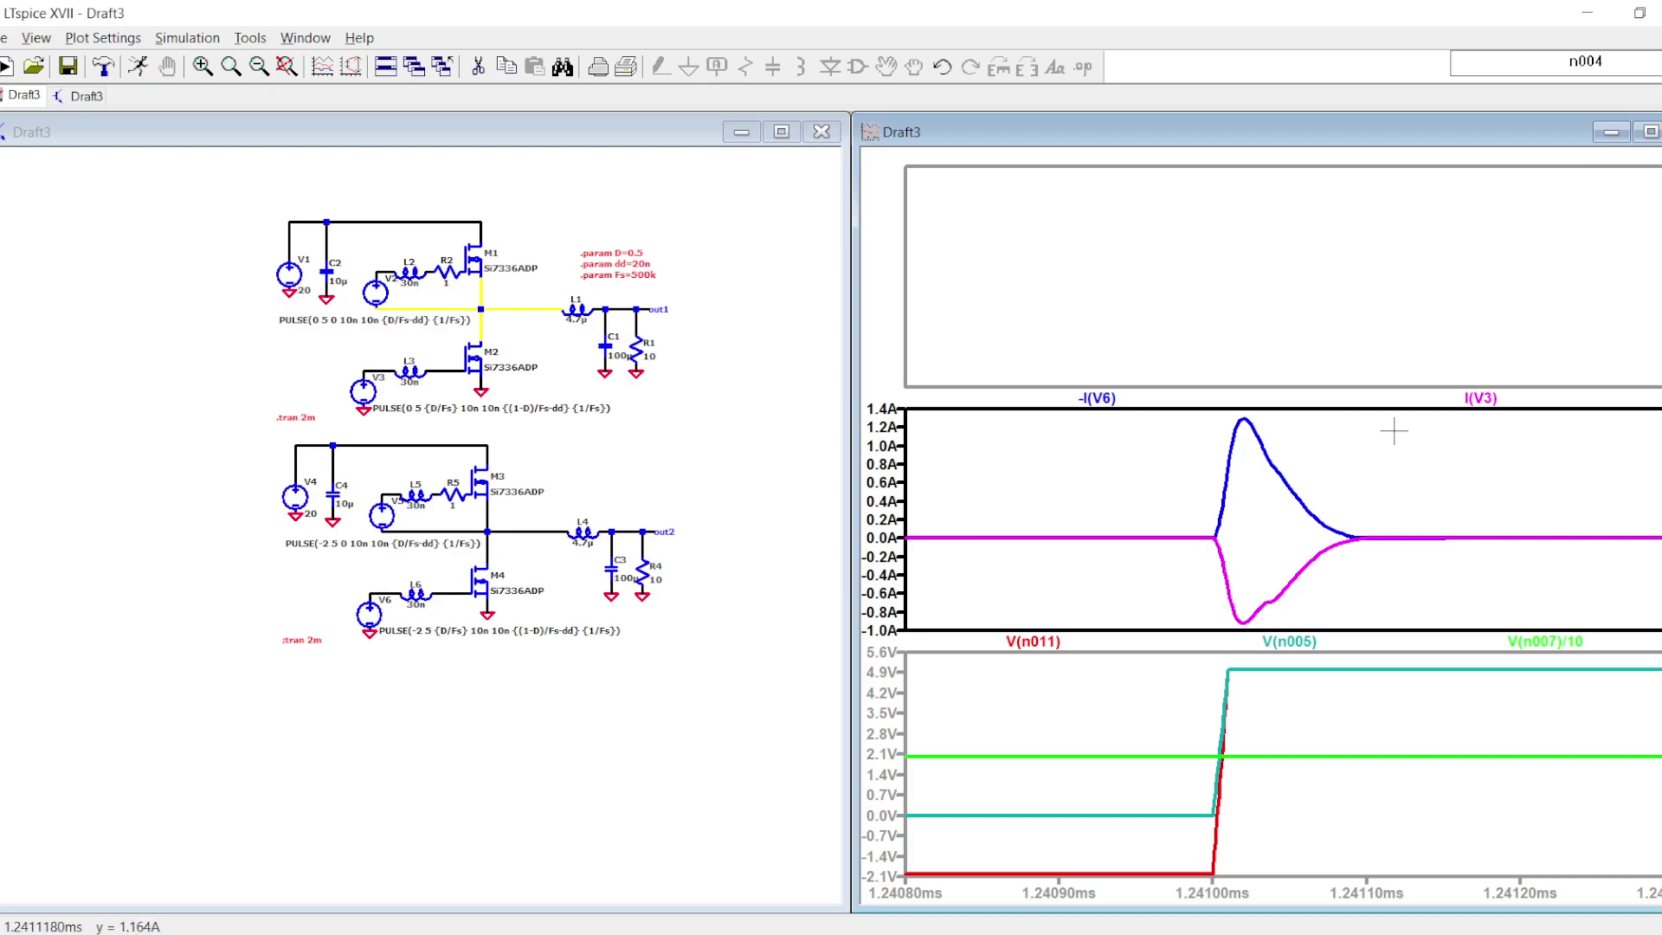
{"action": "right_click", "coordinate": [1483, 399]}
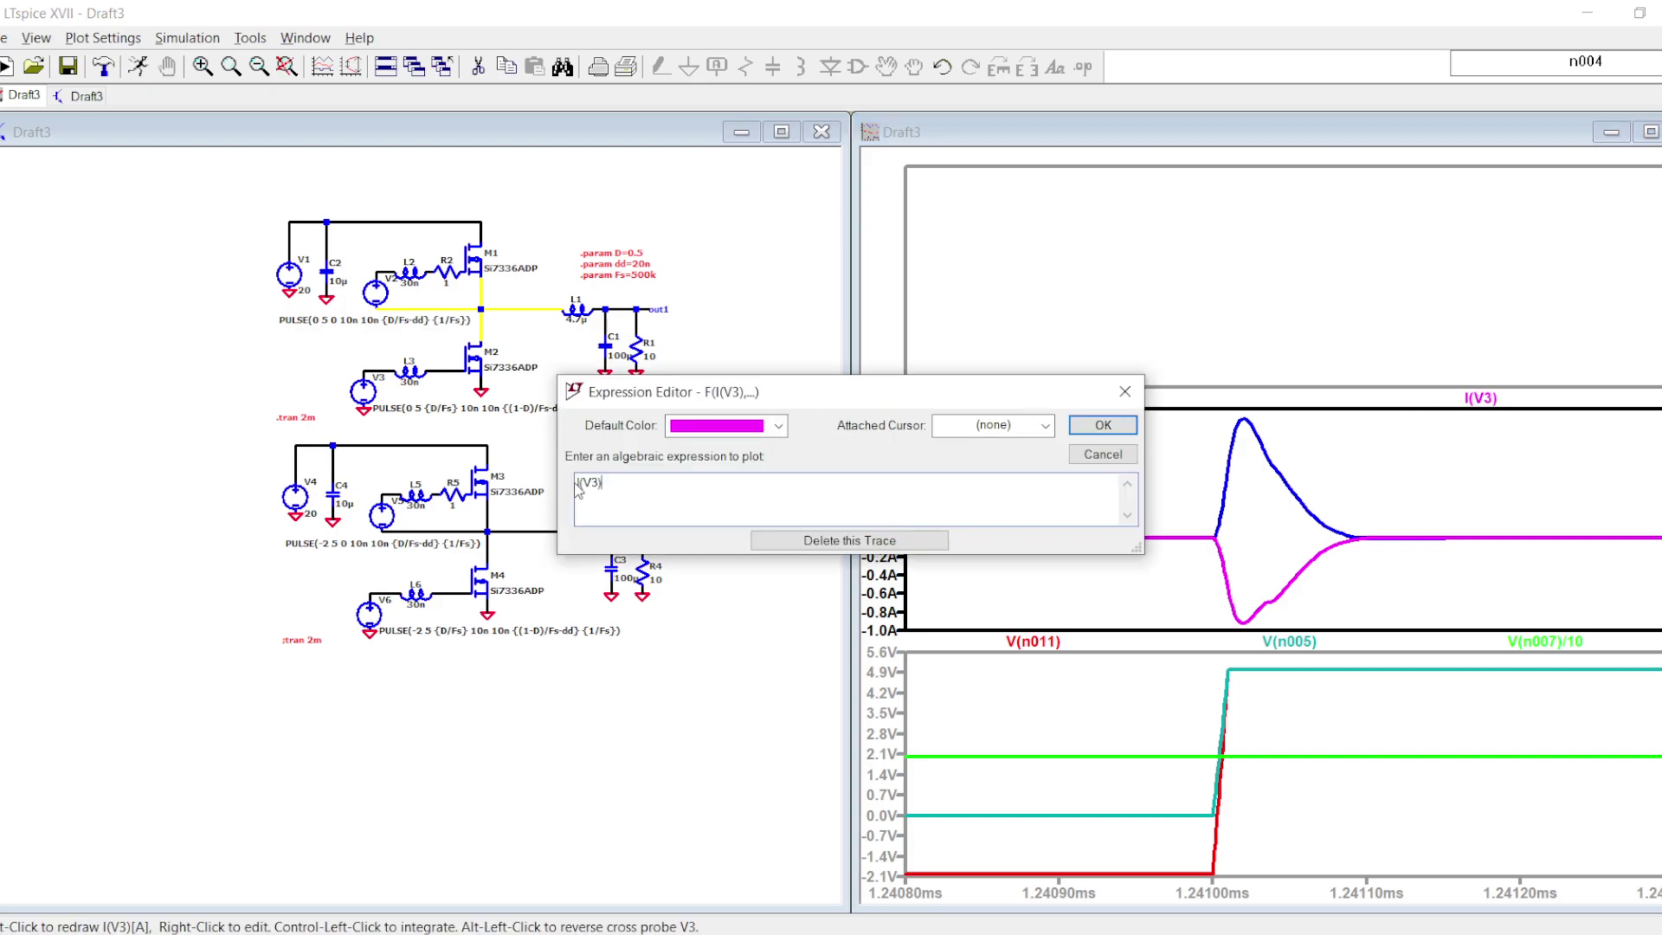
{"action": "type", "text": "-"}
{"action": "key", "text": "Return"}
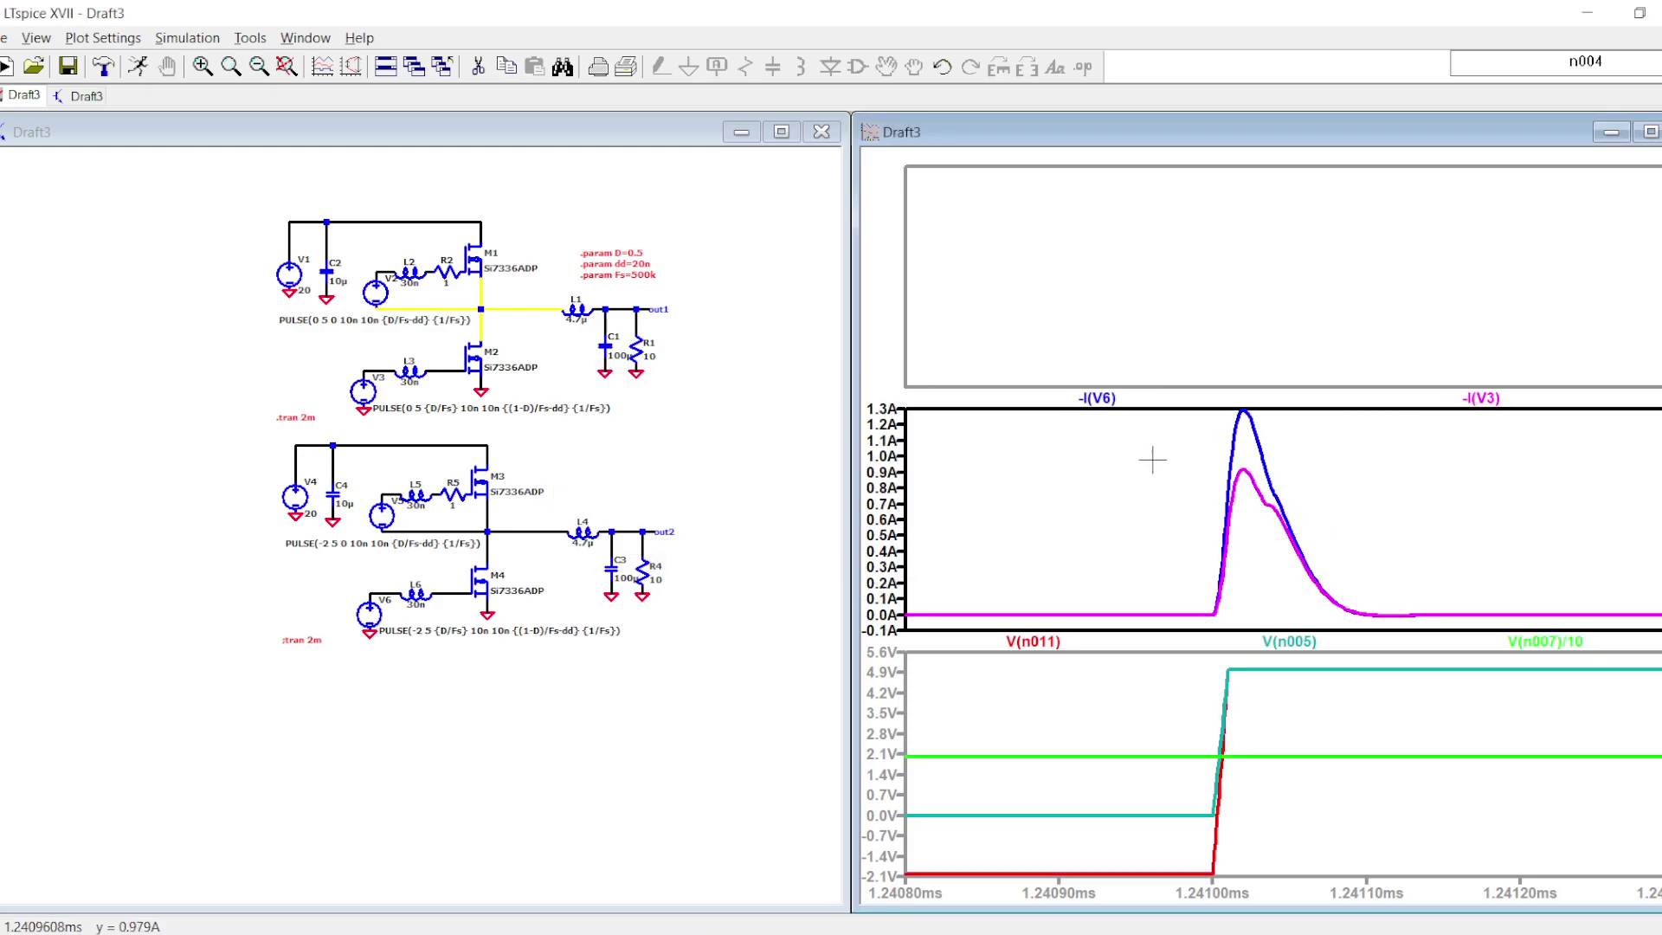
- Delete the empty plot pane above the current traces
{"action": "right_click", "coordinate": [1316, 256]}
{"action": "left_click", "coordinate": [1405, 404]}
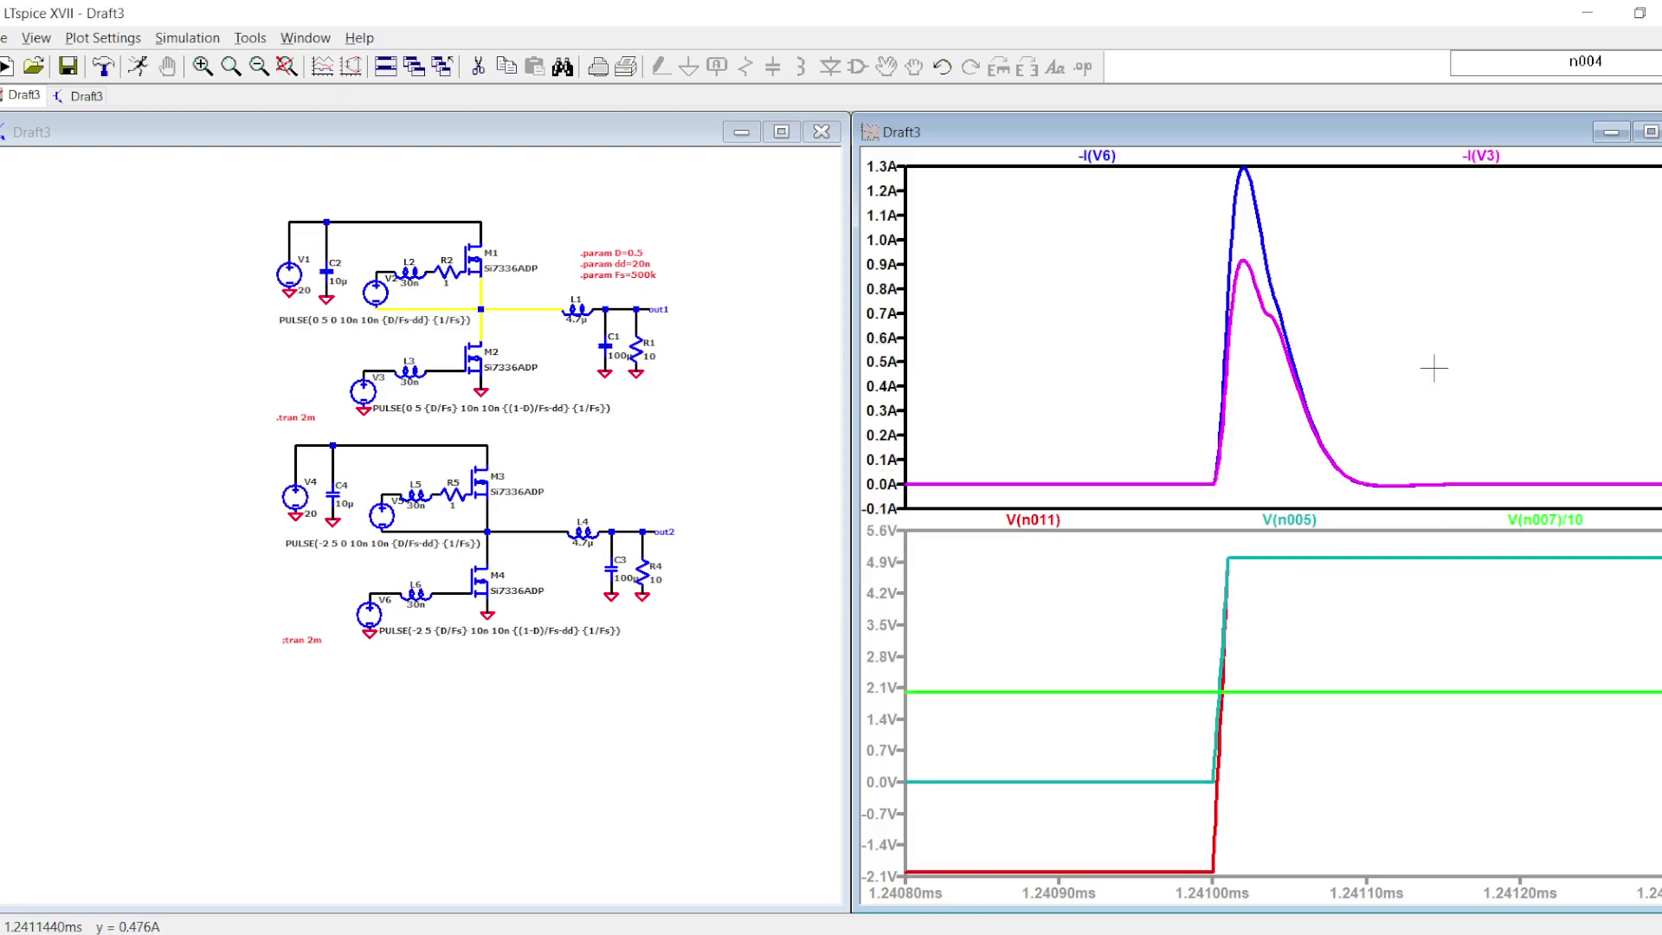
{"action": "scroll", "coordinate": [667, 508], "scroll_direction": "up", "scroll_amount": 3}
{"action": "left_click", "coordinate": [667, 471]}
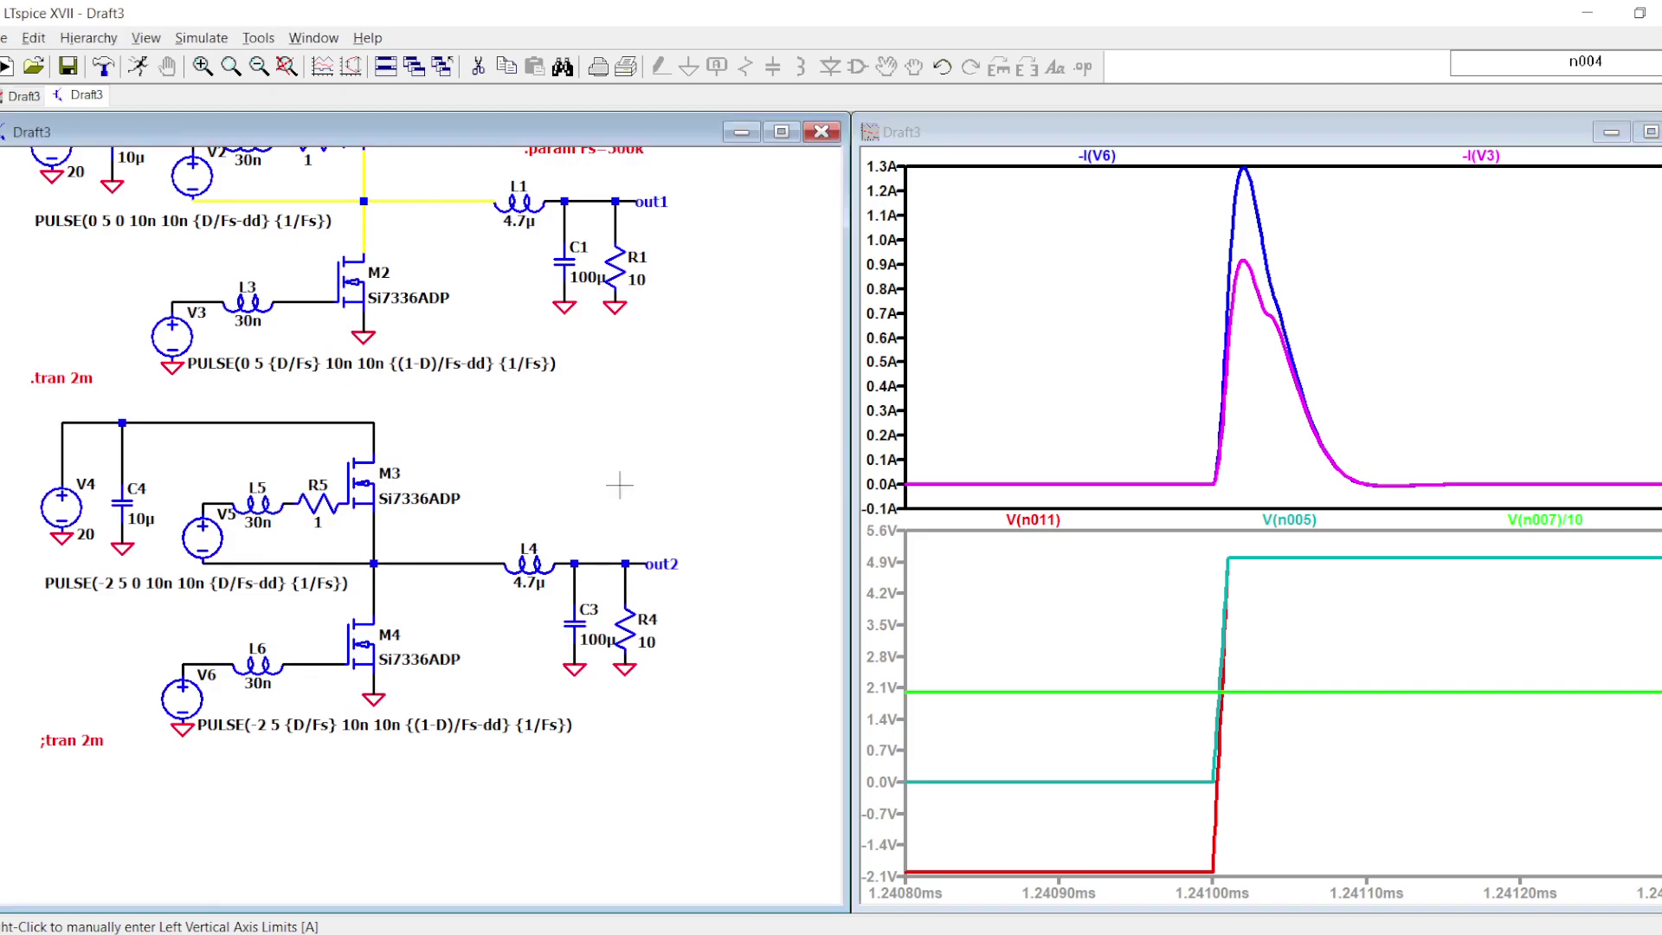
{"action": "scroll", "coordinate": [684, 519], "scroll_direction": "down", "scroll_amount": 1}
{"action": "scroll", "coordinate": [691, 557], "scroll_direction": "down", "scroll_amount": 3}
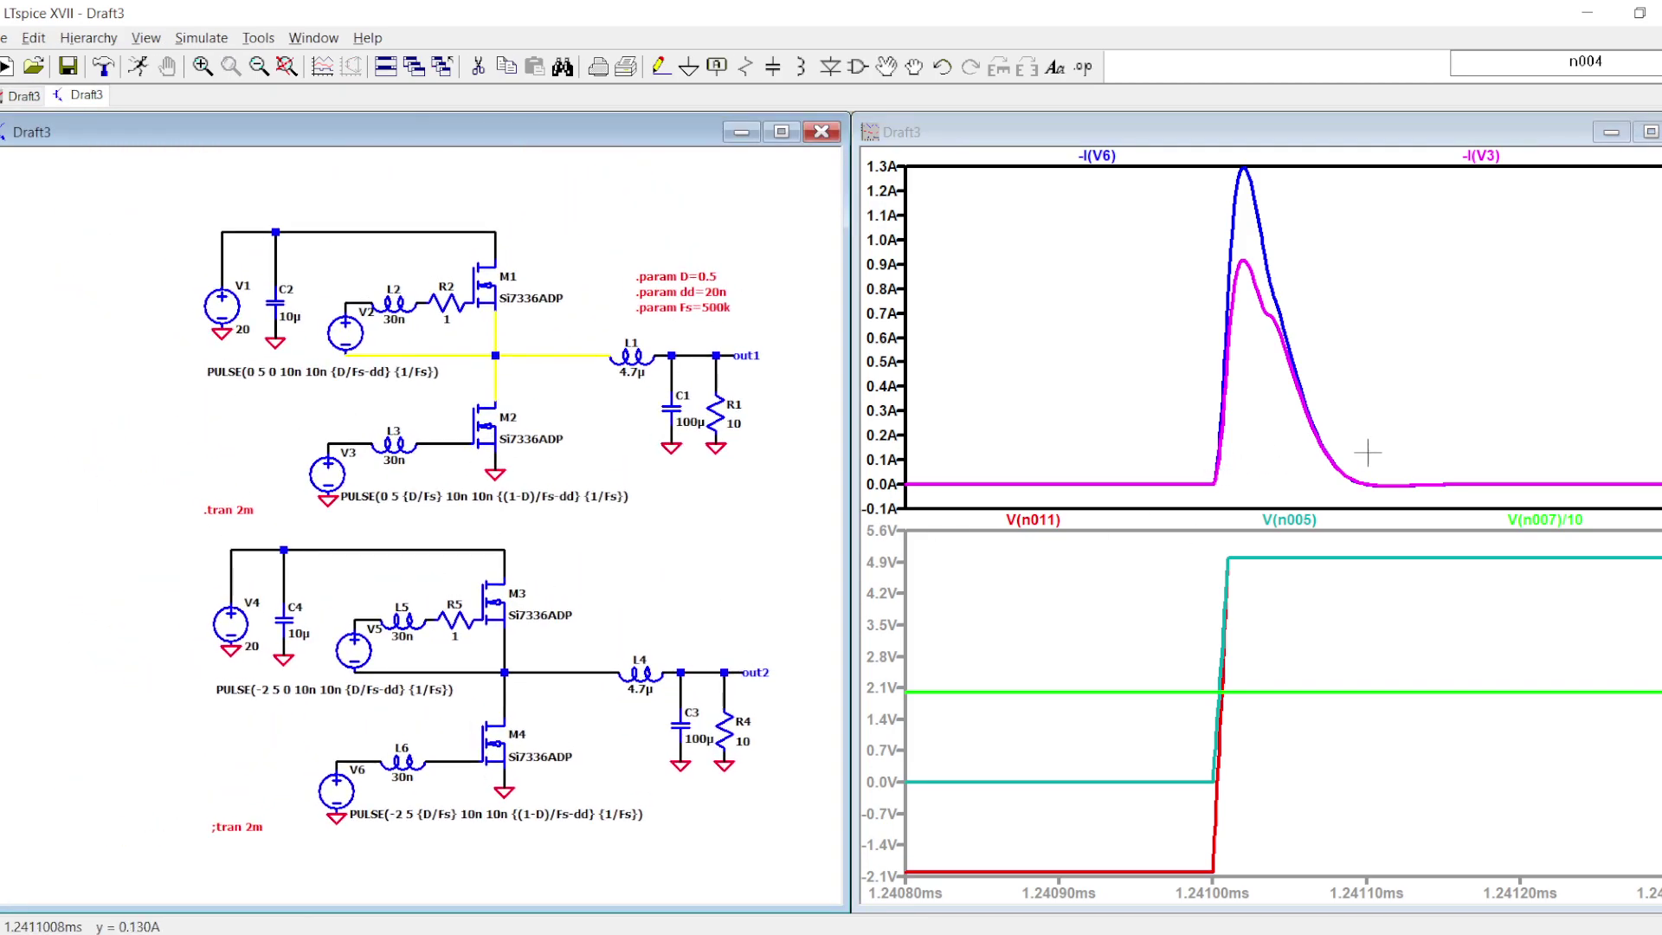
- Measure the average and RMS of -I(V3) and -I(V6) over the current pulse between 1.24096 ms and 1.2412 ms
{"action": "left_click_drag", "start_coordinate": [1500, 493], "coordinate": [1169, 164]}
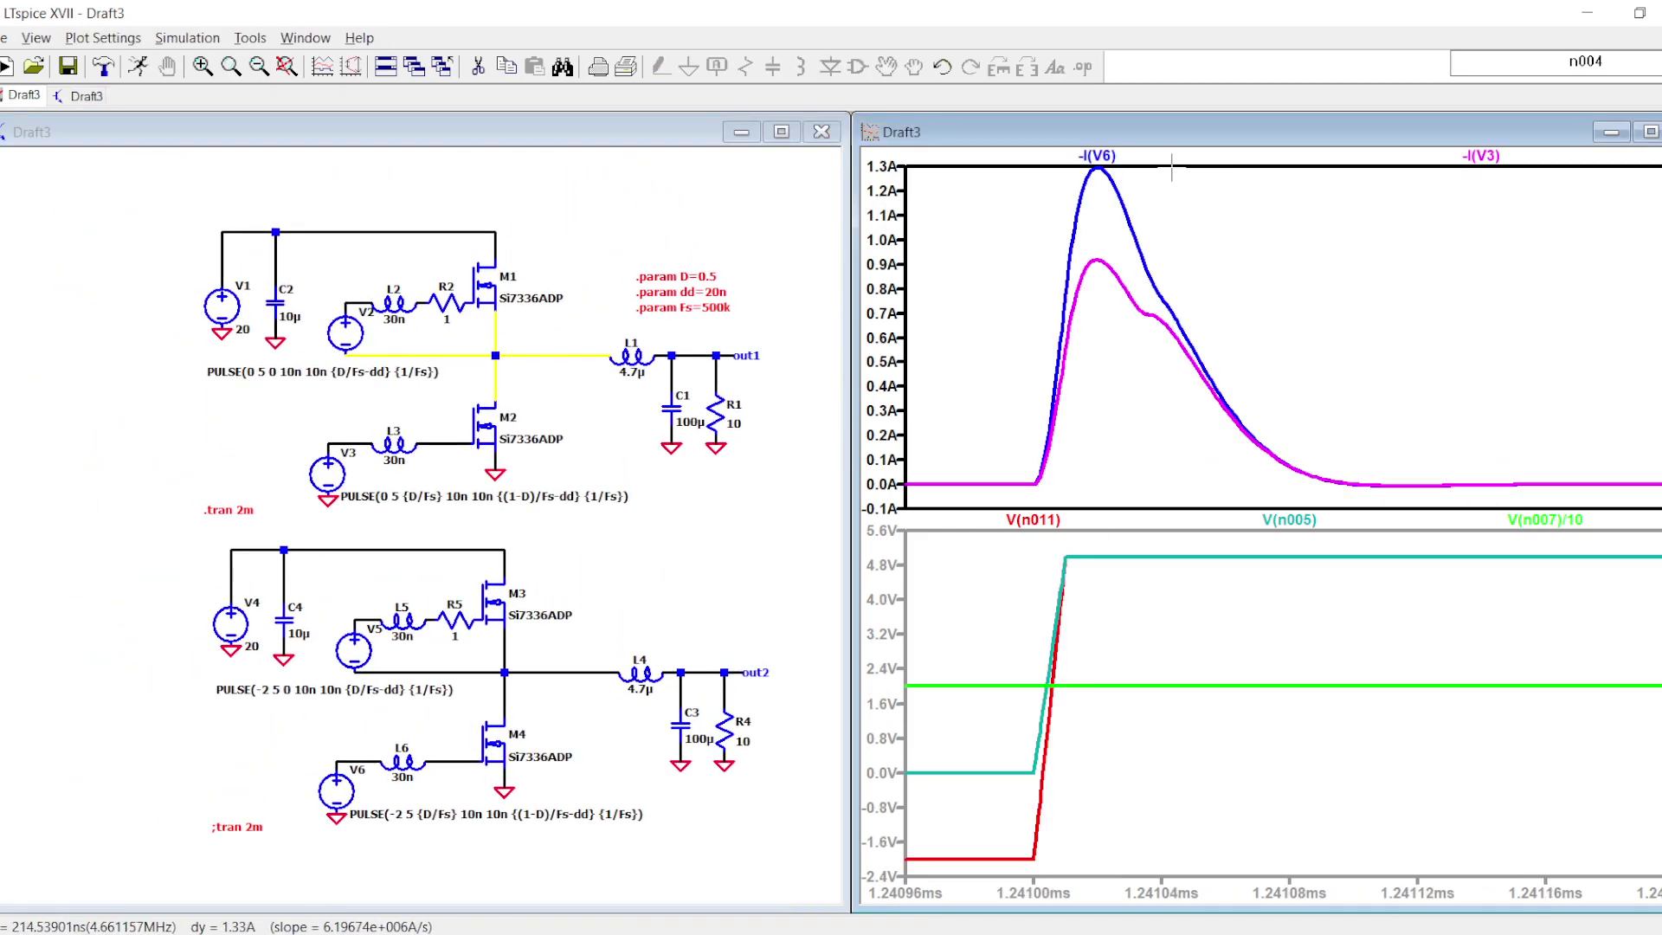
{"action": "left_click", "coordinate": [1500, 164], "text": "ctrl"}
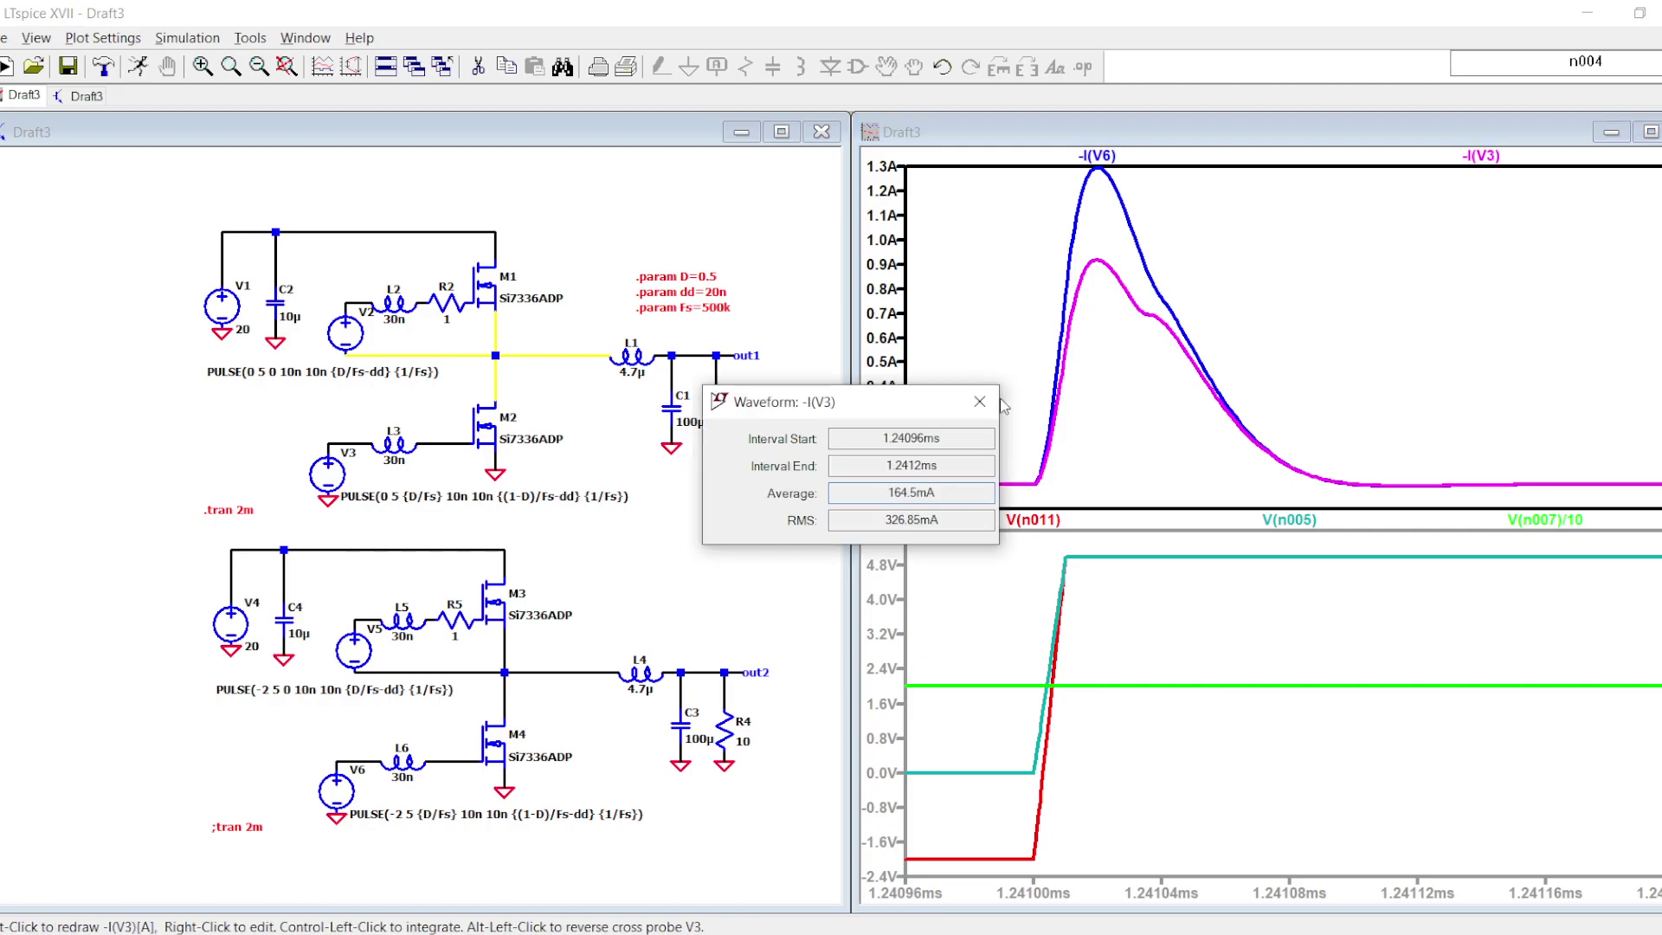
{"action": "left_click", "coordinate": [979, 401]}
{"action": "left_click", "coordinate": [1097, 156], "text": "ctrl"}
{"action": "left_click", "coordinate": [979, 402]}
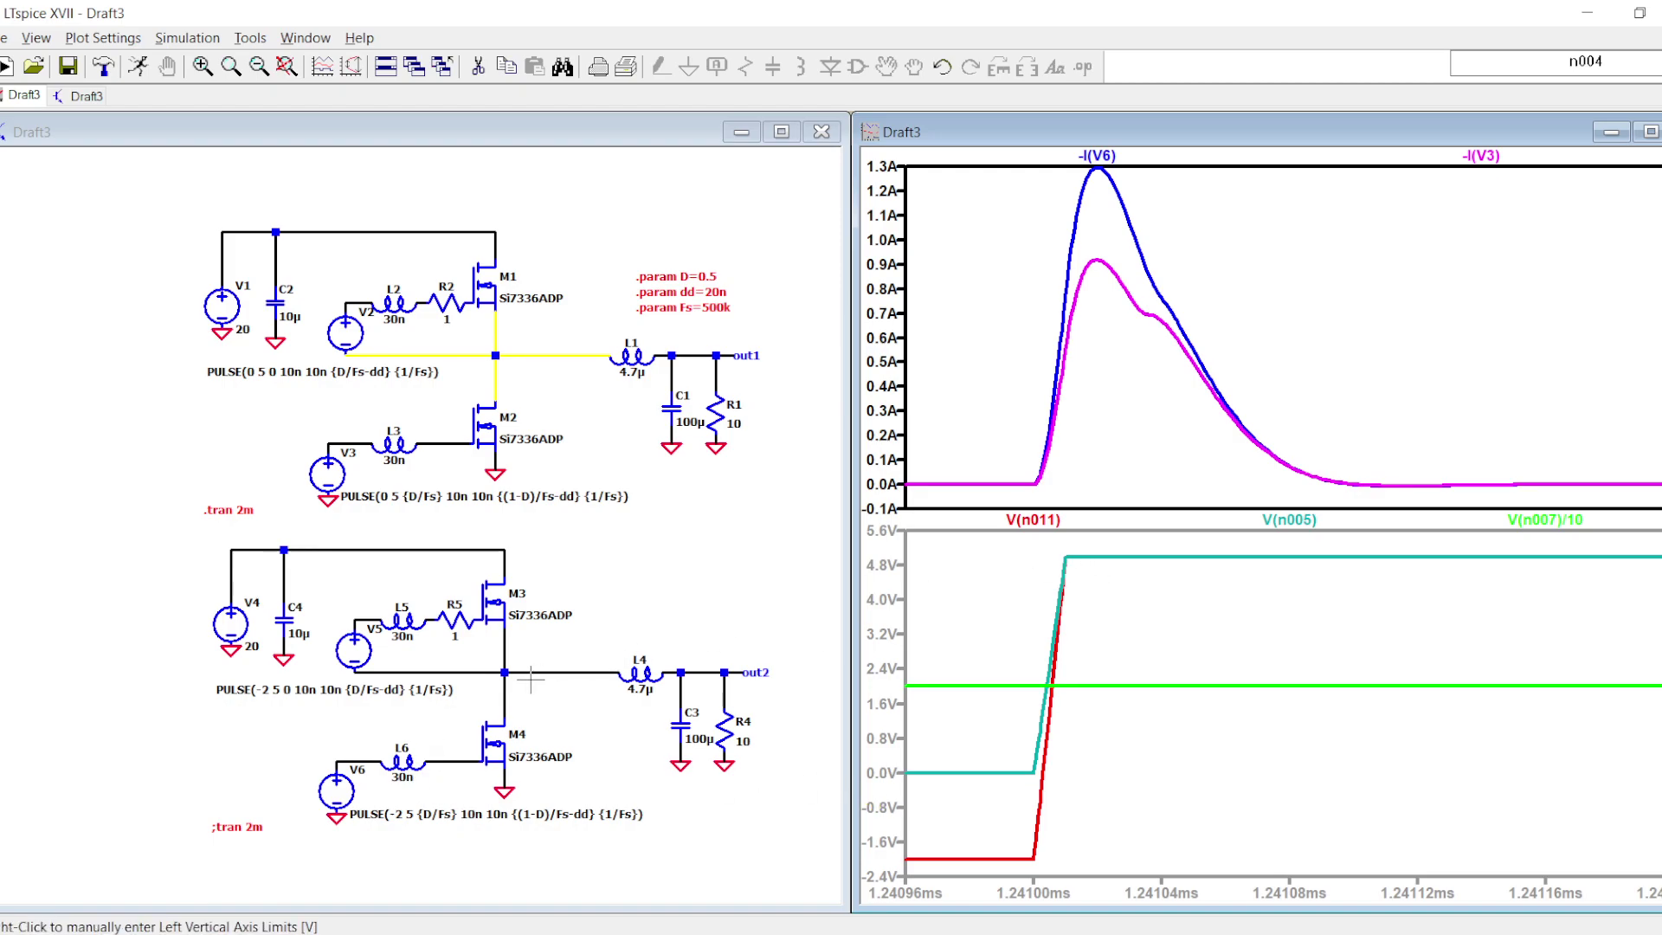
- Set both the rise and fall times of pulse sources V6 and V3 to 100n
{"action": "right_click", "coordinate": [474, 814]}
{"action": "key", "text": "Escape"}
{"action": "right_click", "coordinate": [495, 746]}
{"action": "key", "text": "Escape"}
{"action": "right_click", "coordinate": [332, 789]}
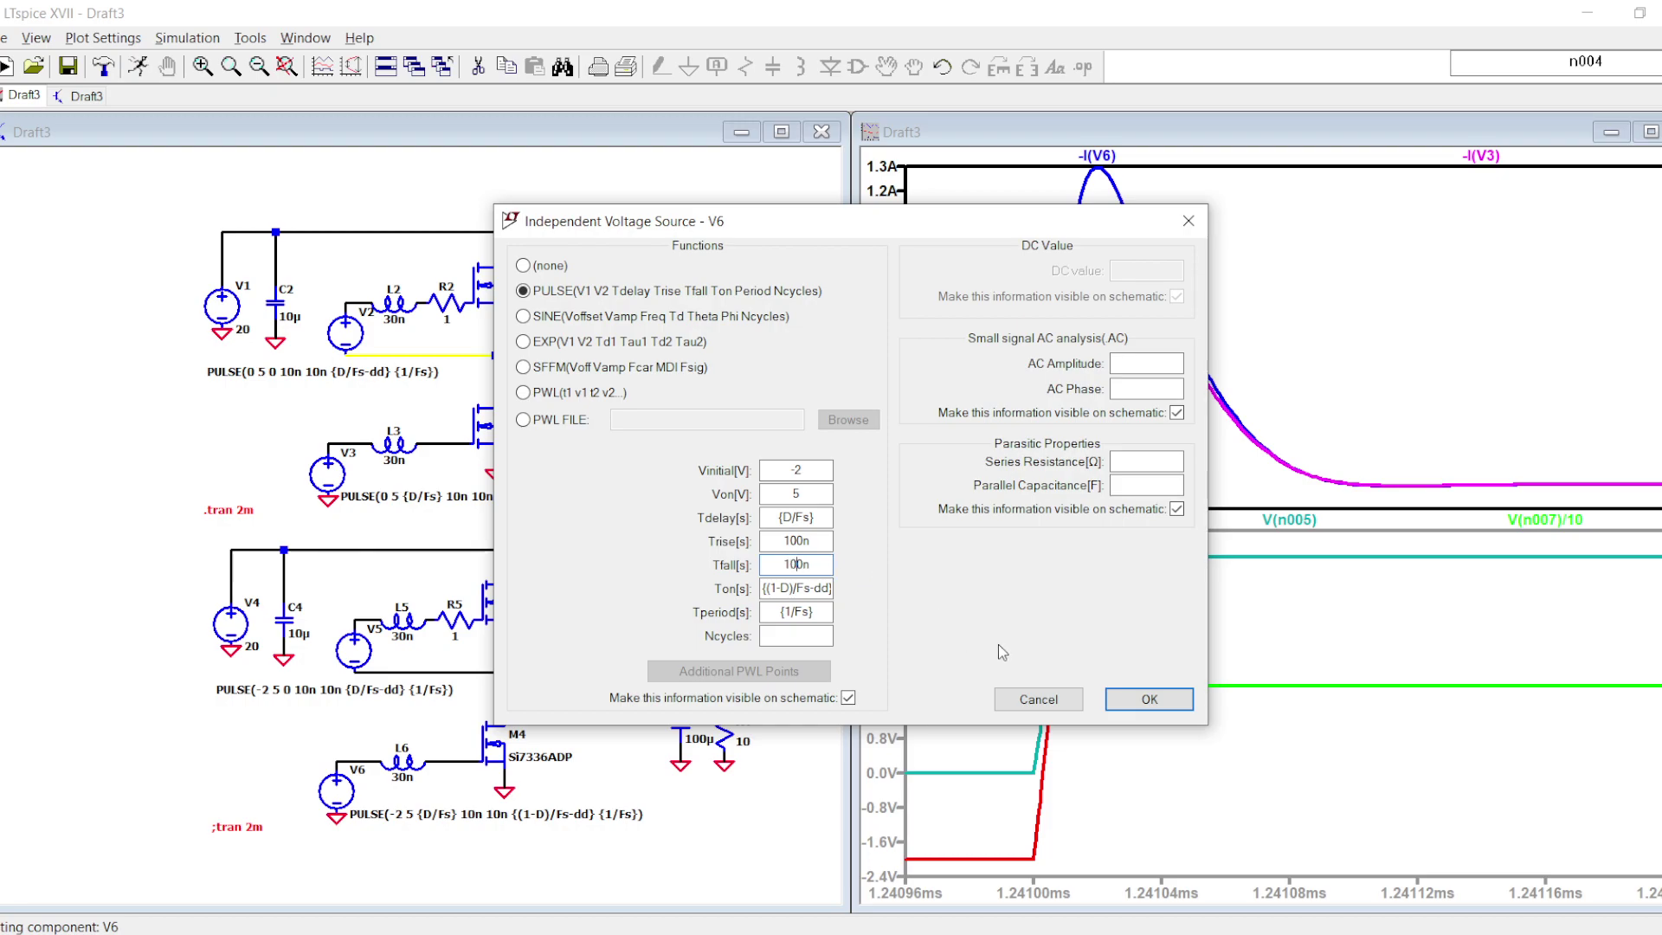
{"action": "left_click", "coordinate": [1133, 703]}
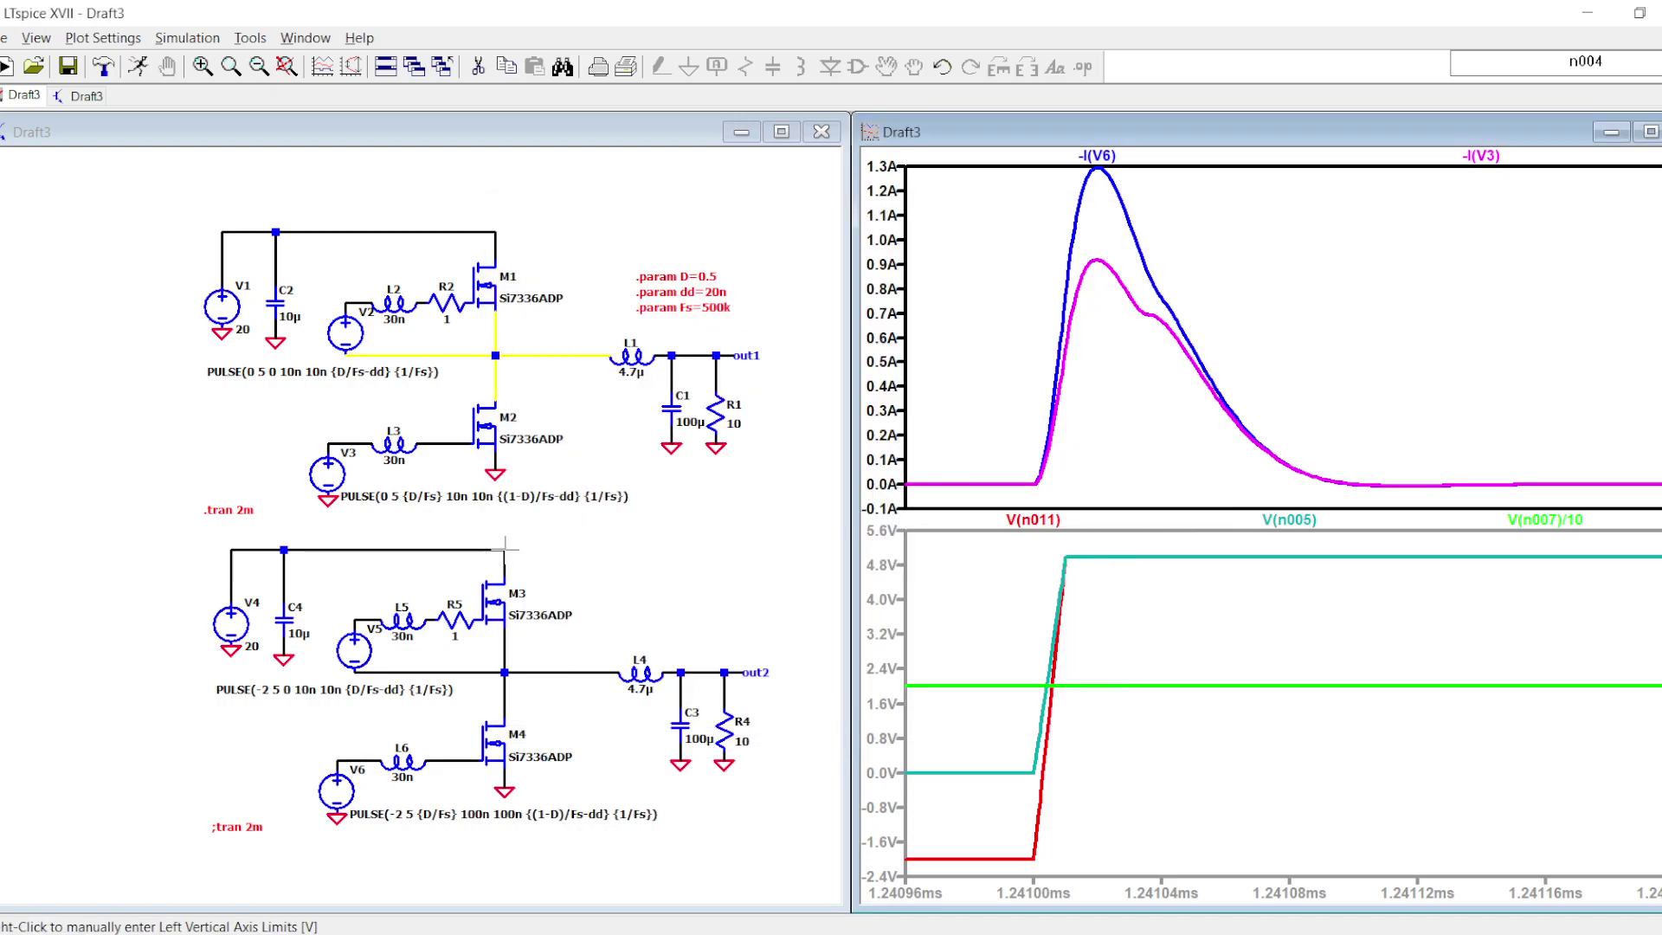
{"action": "right_click", "coordinate": [349, 467]}
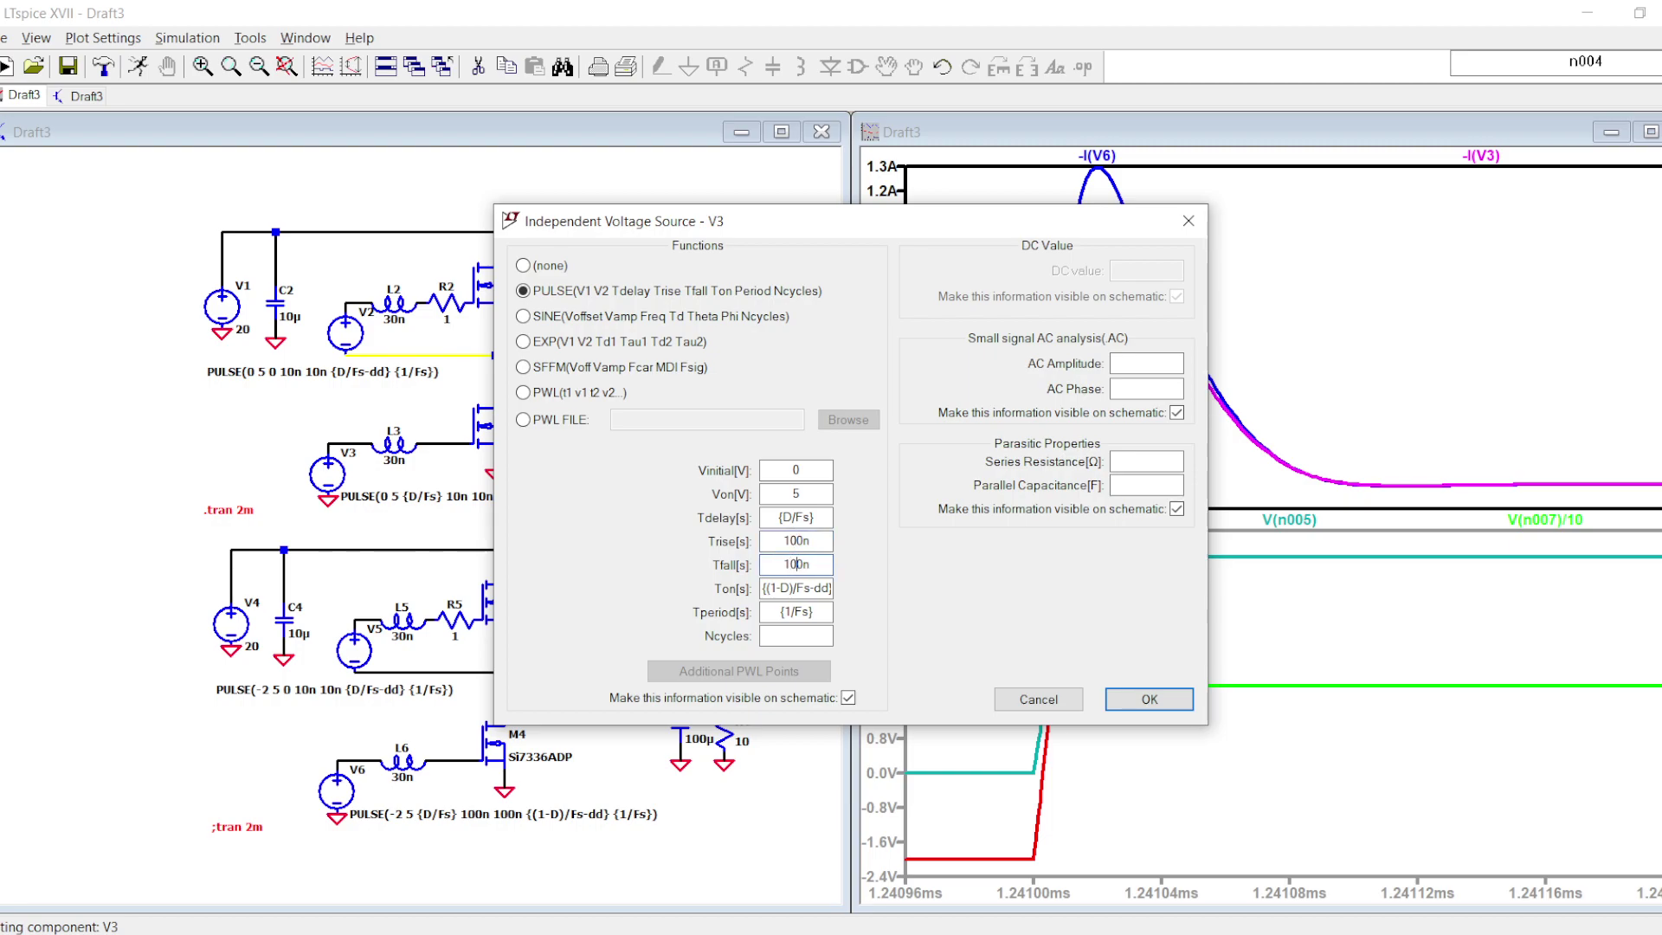
{"action": "key", "text": "Return"}
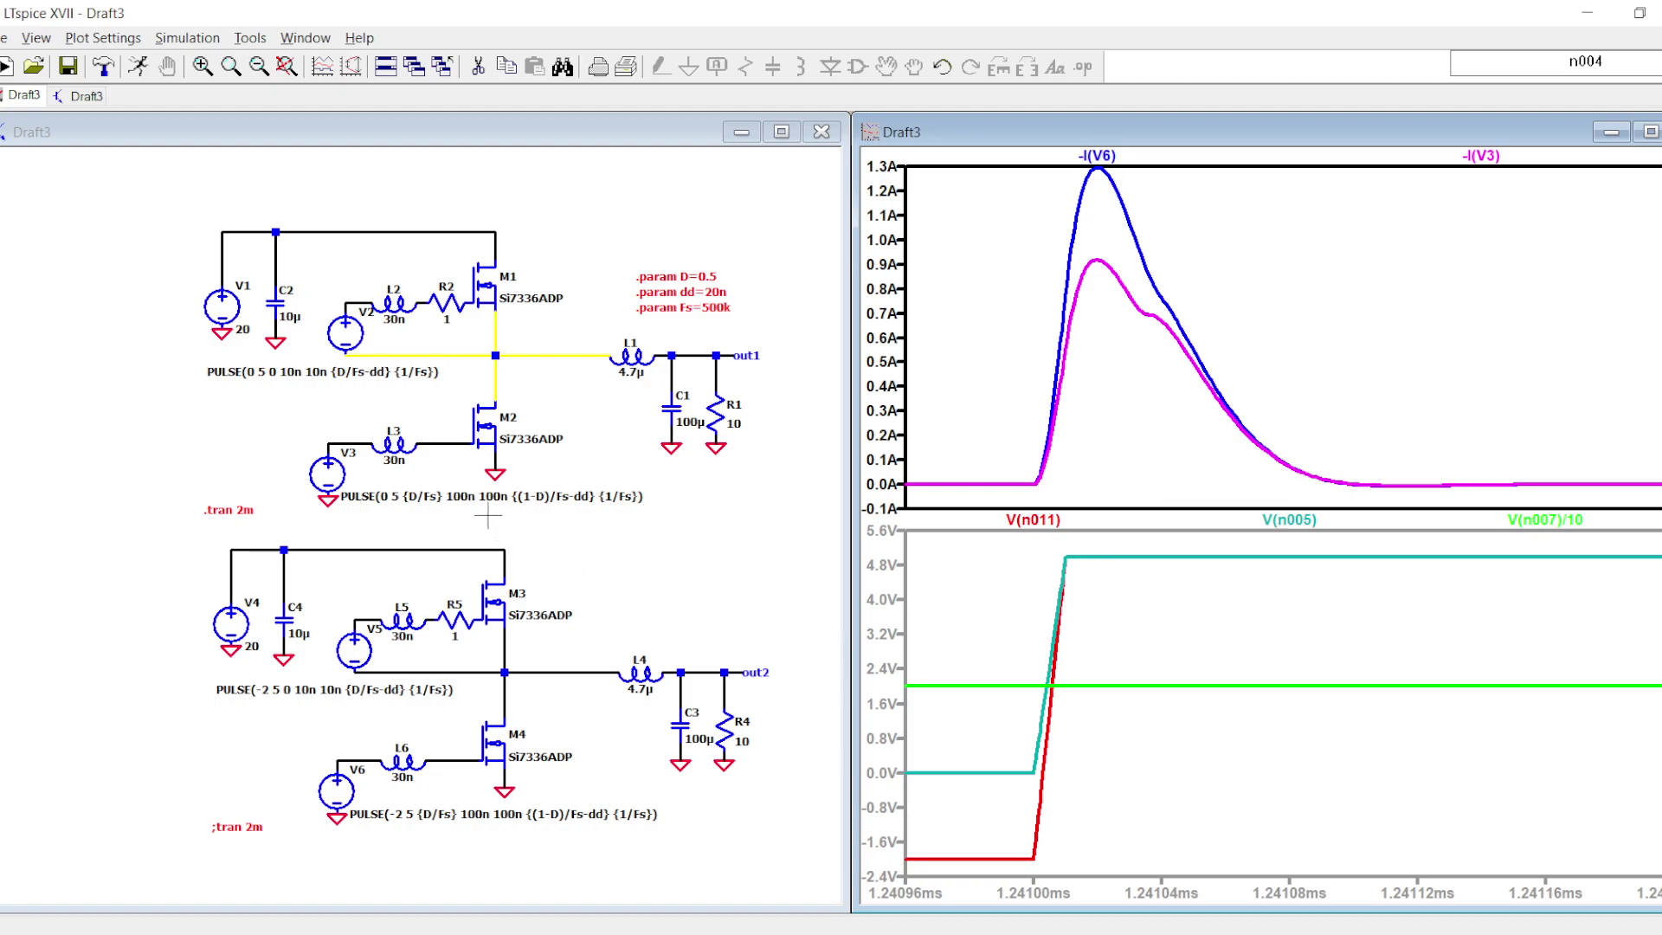
- Run the transient simulation of both half-bridges again
{"action": "left_click", "coordinate": [135, 76]}
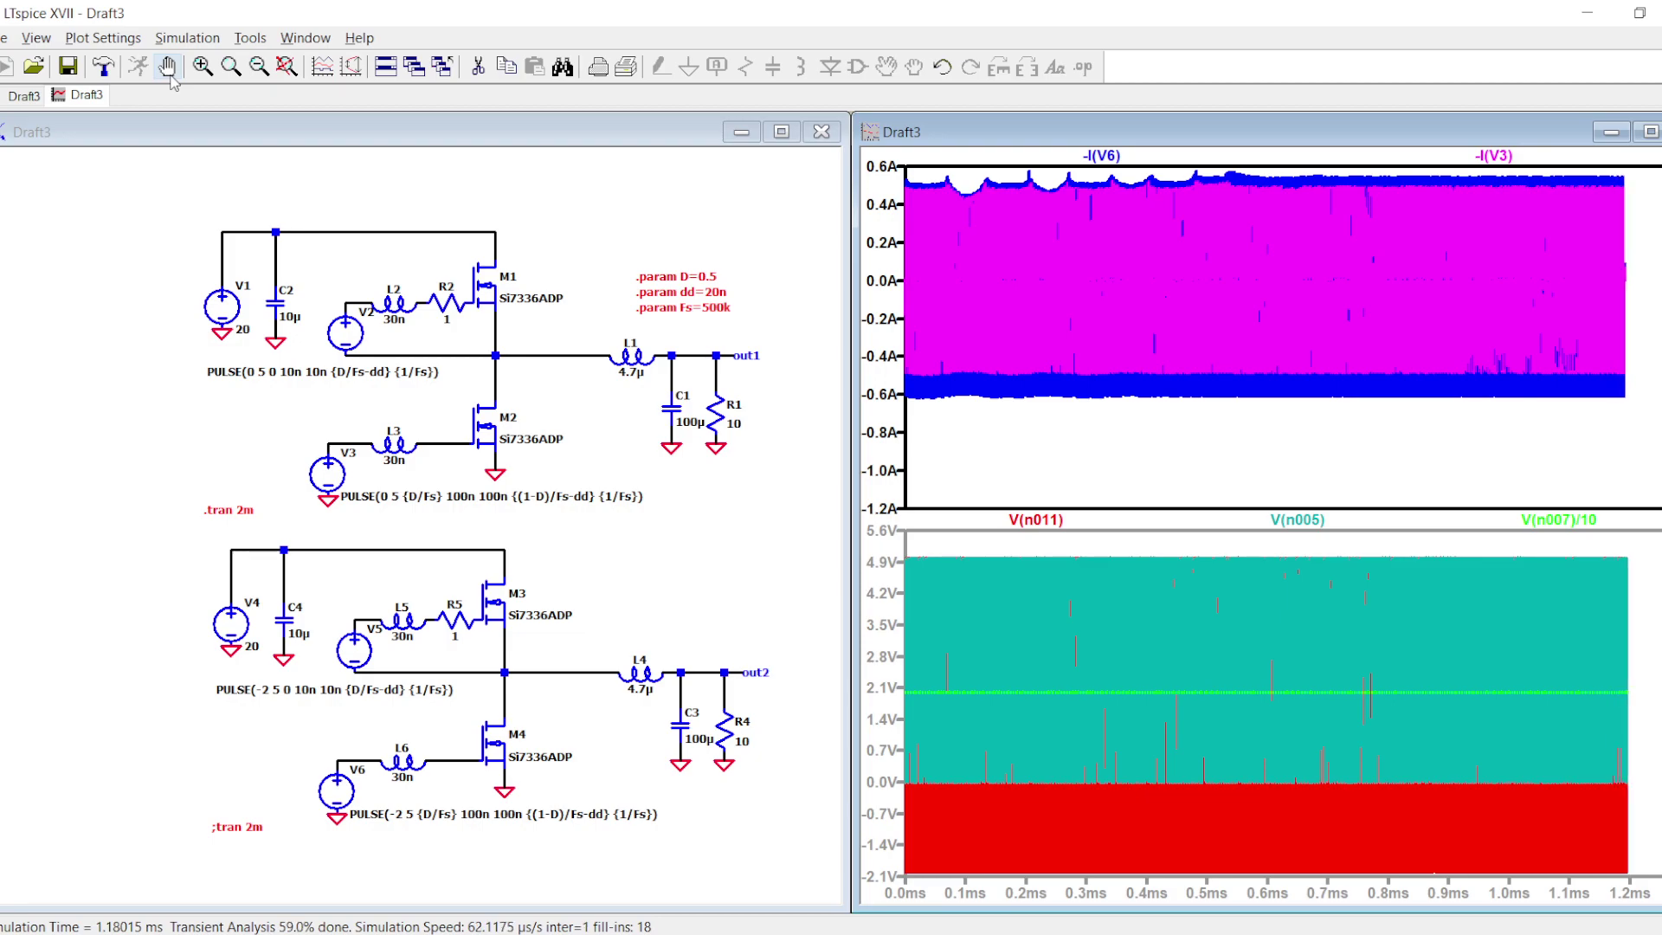
{"action": "left_click", "coordinate": [168, 69]}
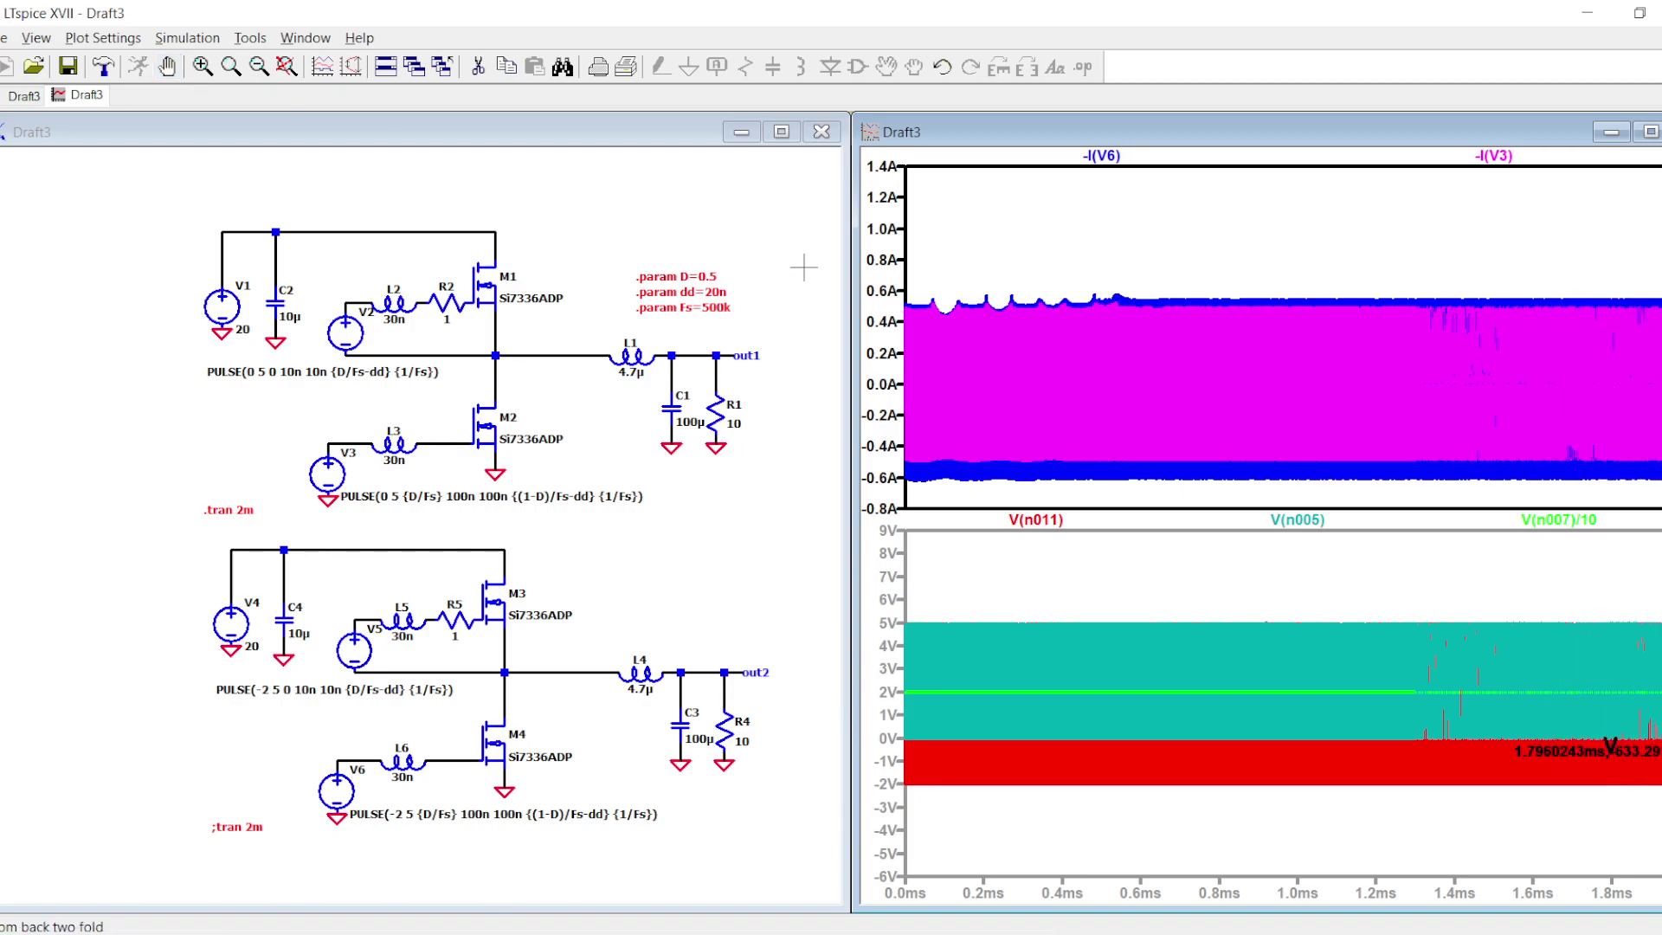
{"action": "left_click", "coordinate": [138, 67]}
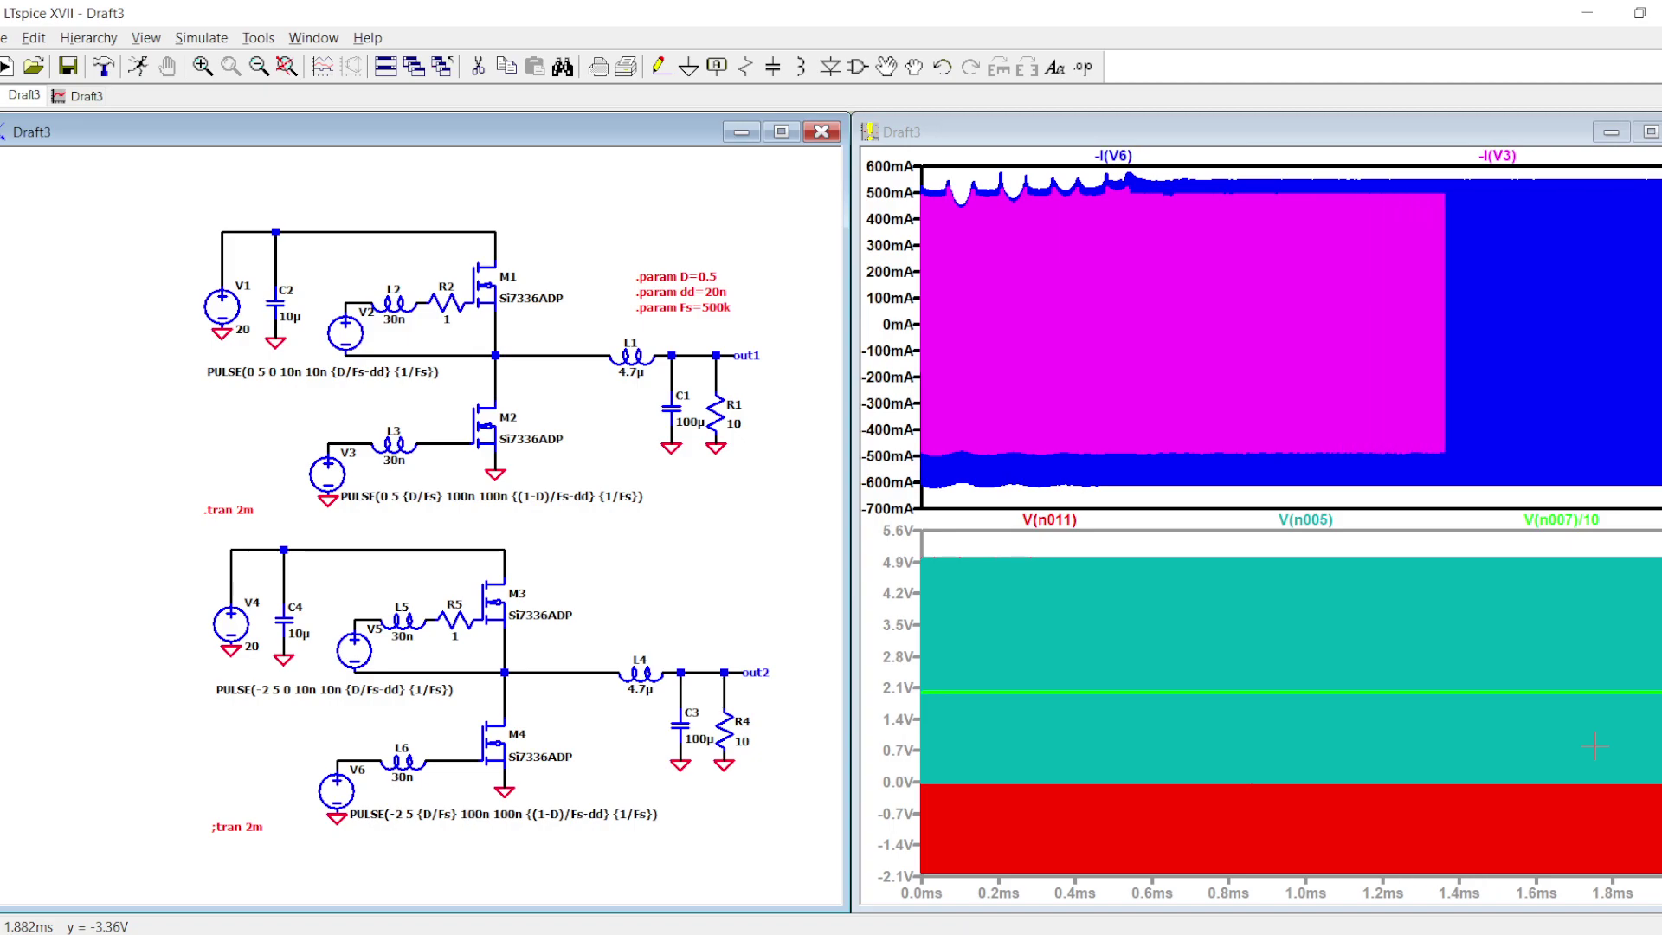
- At the drive rising edge near 1.9050 ms, measure the time between V(n005) and V(n011) crossing the V(n007)/10 line
{"action": "left_click_drag", "start_coordinate": [1607, 504], "coordinate": [1649, 165]}
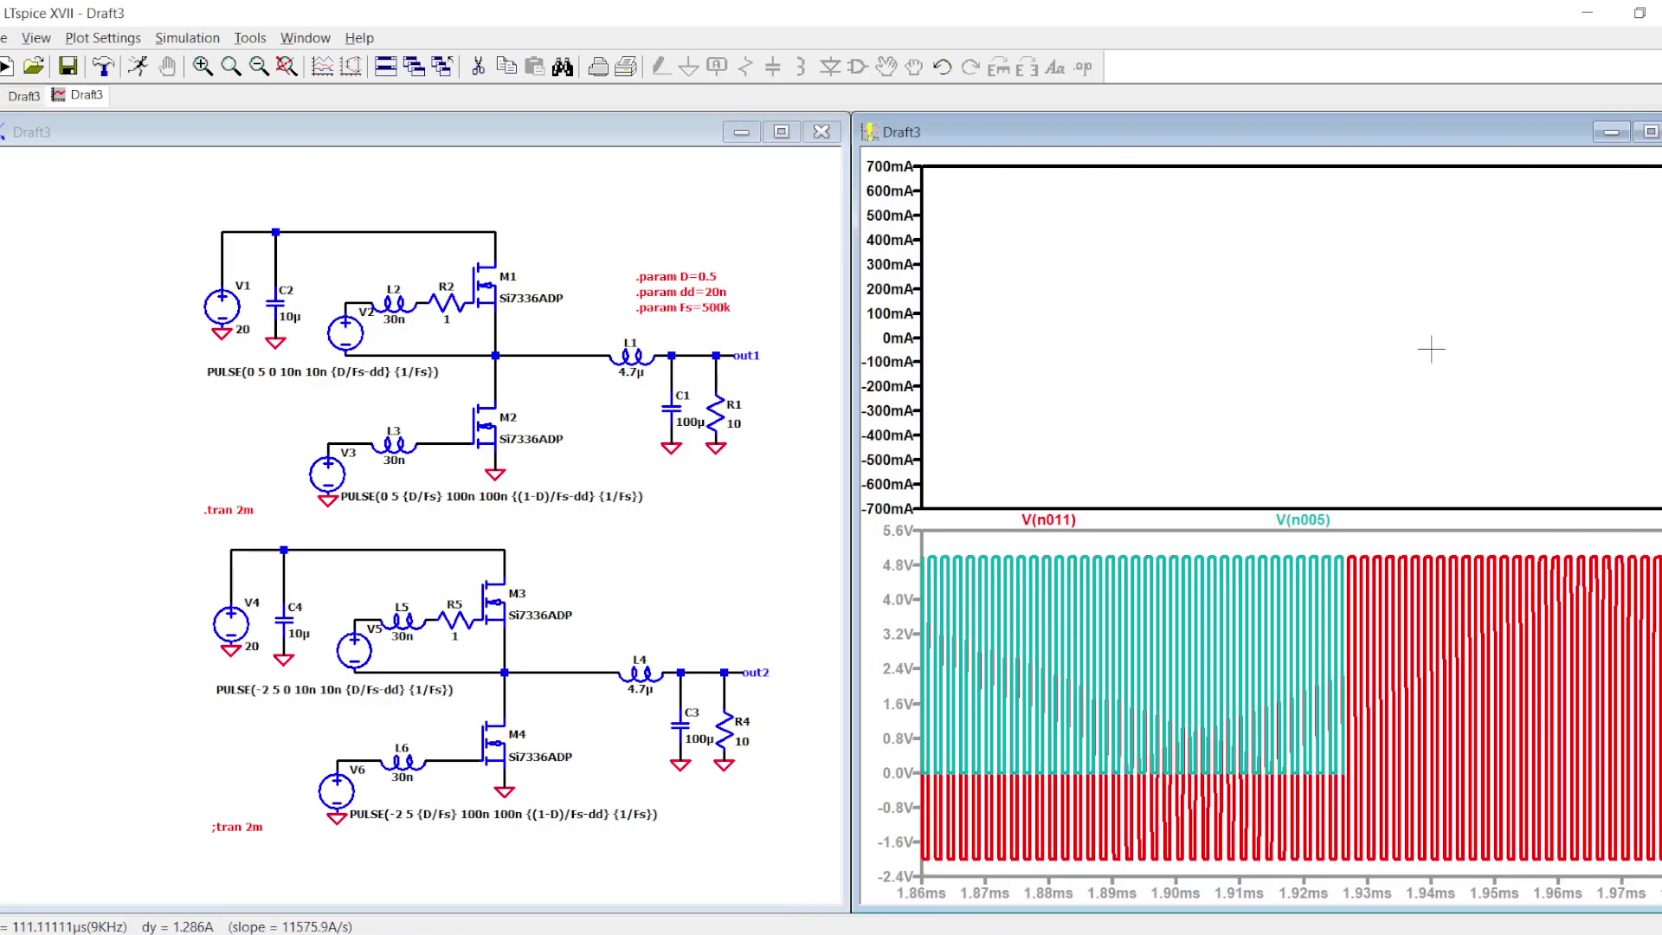
{"action": "left_click_drag", "start_coordinate": [1189, 482], "coordinate": [1267, 178]}
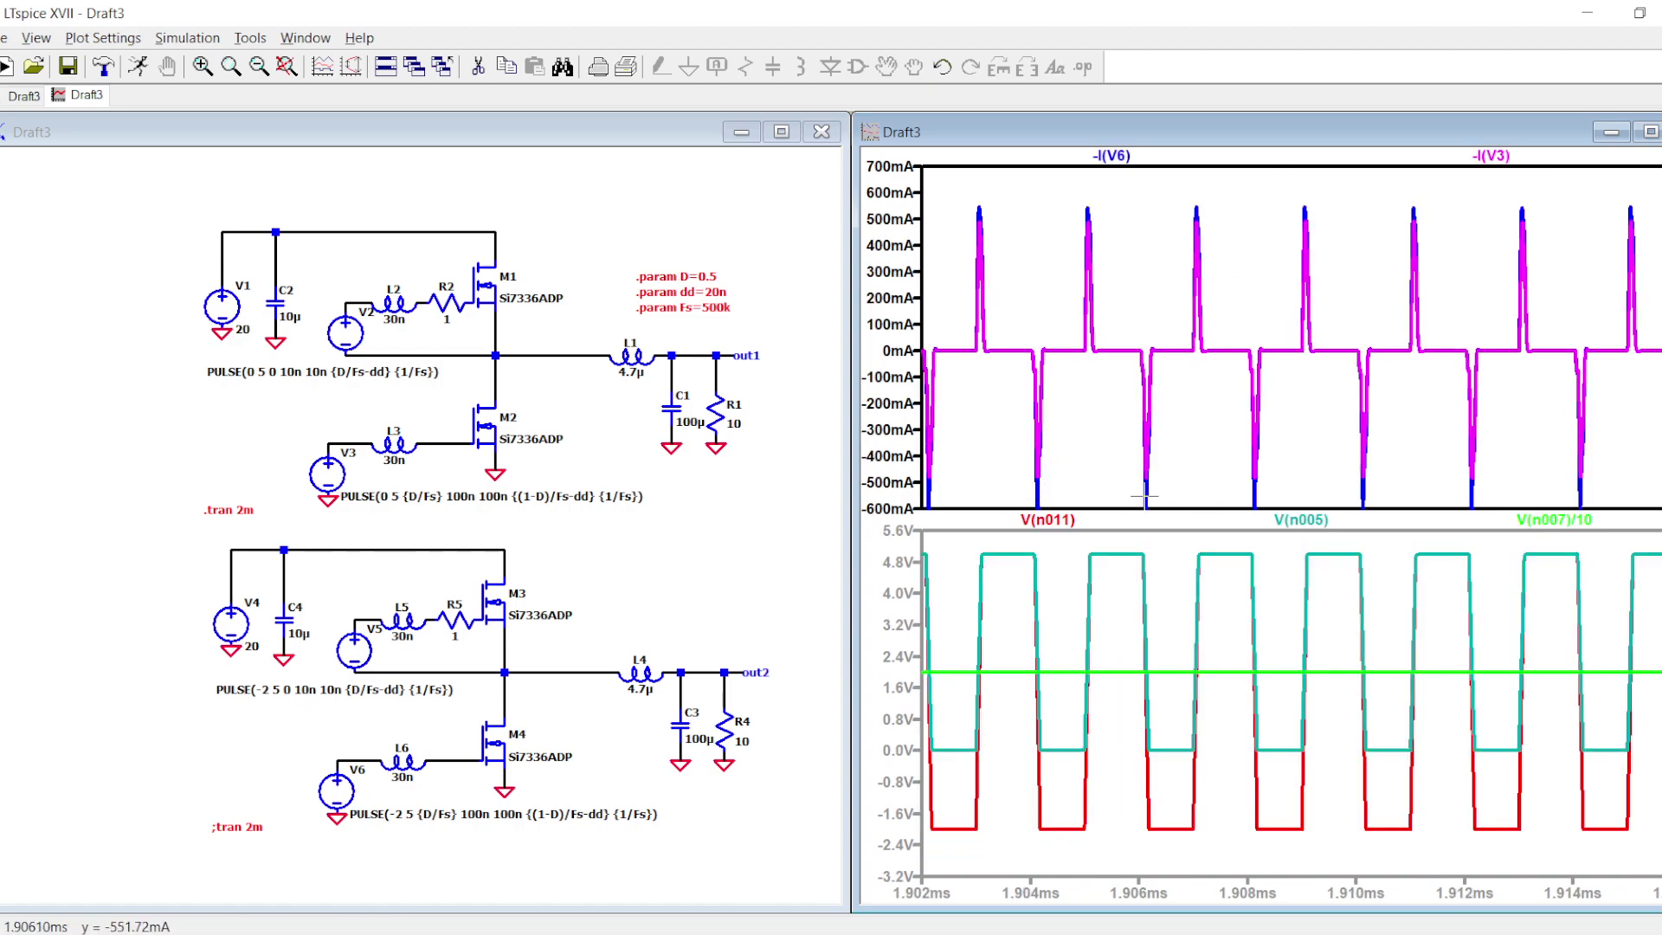
{"action": "left_click_drag", "start_coordinate": [1161, 504], "coordinate": [1041, 170]}
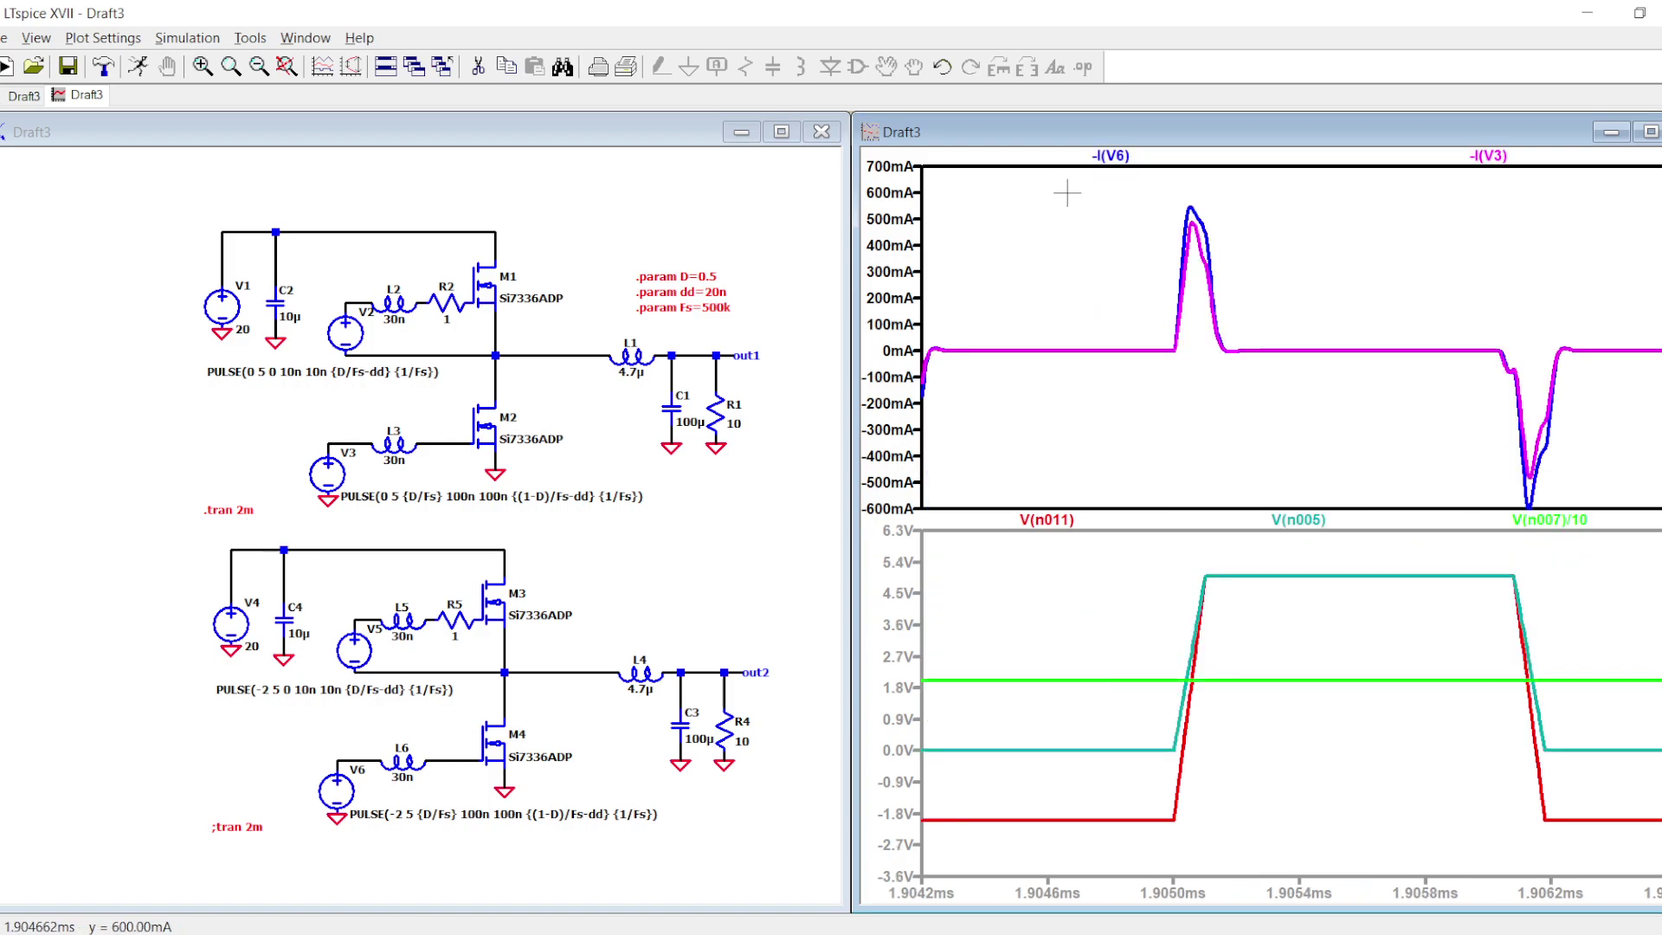
{"action": "left_click_drag", "start_coordinate": [1189, 788], "coordinate": [1276, 517]}
{"action": "left_click", "coordinate": [1532, 517]}
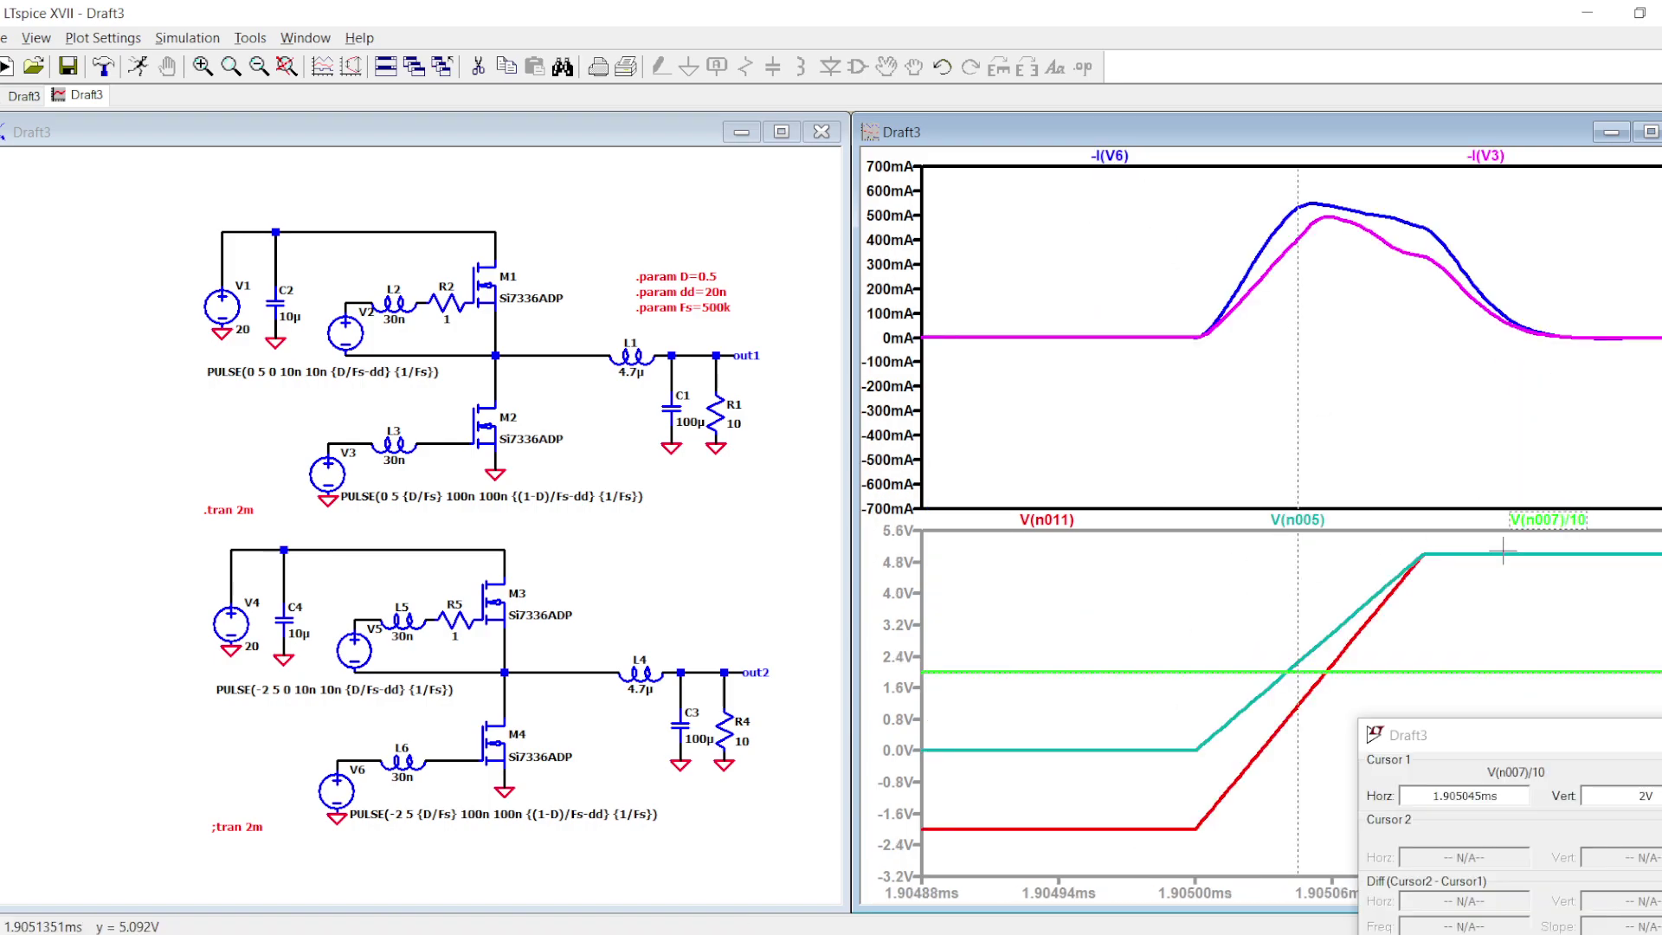
{"action": "left_click_drag", "start_coordinate": [1298, 625], "coordinate": [1327, 618]}
{"action": "left_click", "coordinate": [1532, 518]}
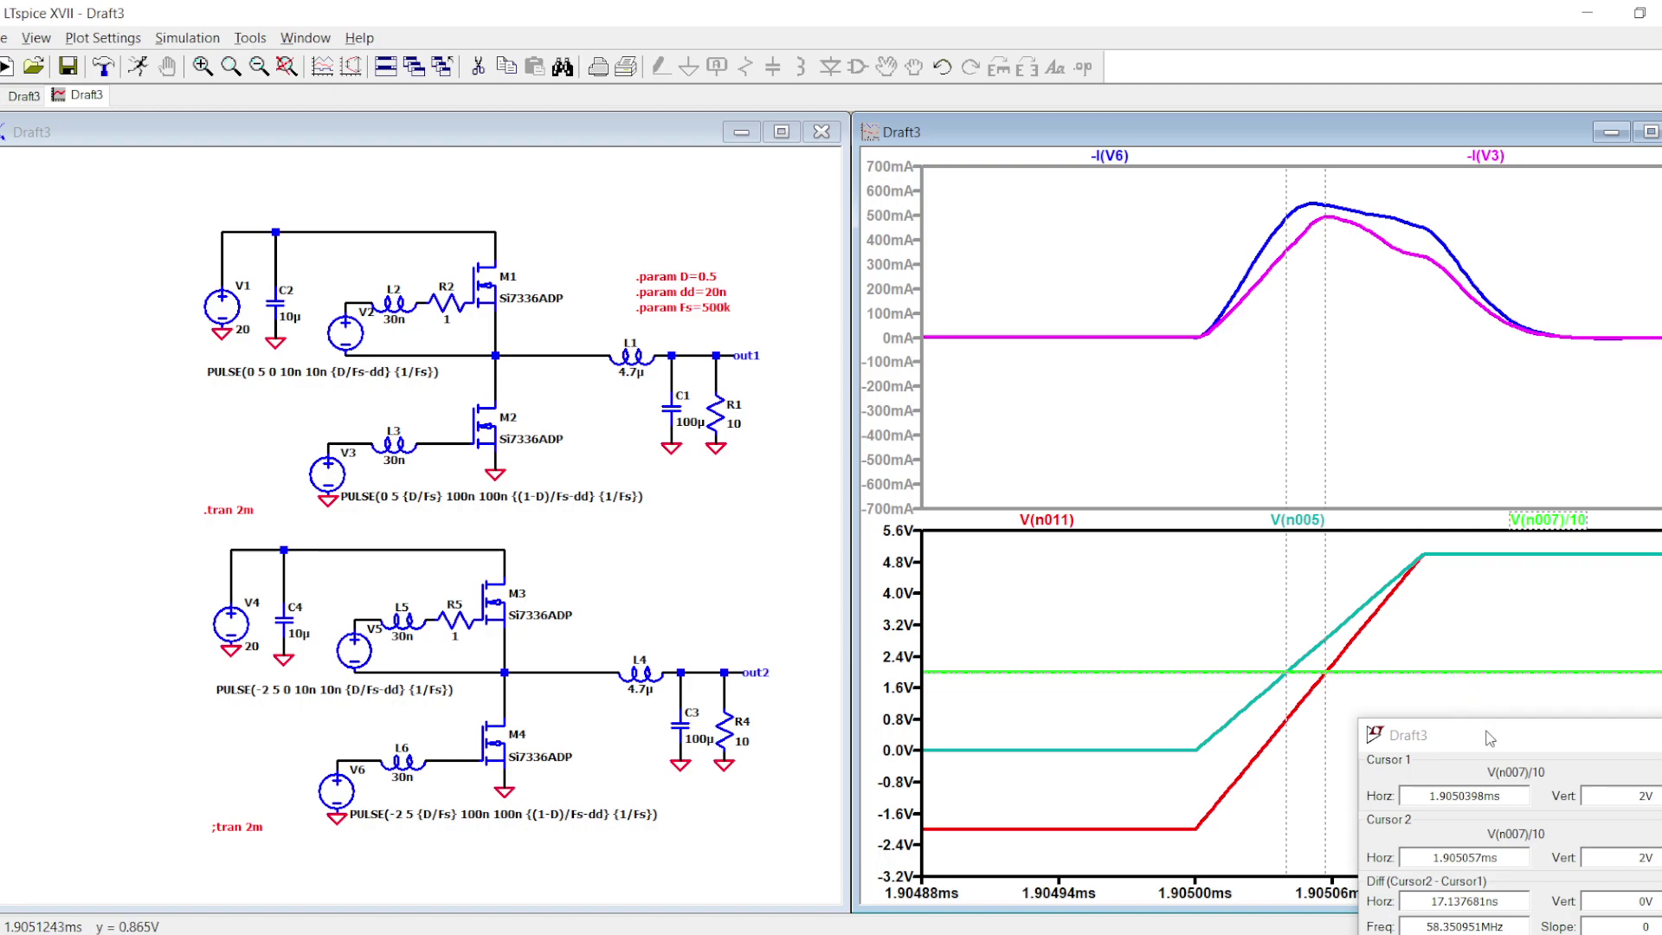
{"action": "left_click_drag", "start_coordinate": [1489, 738], "coordinate": [1444, 615]}
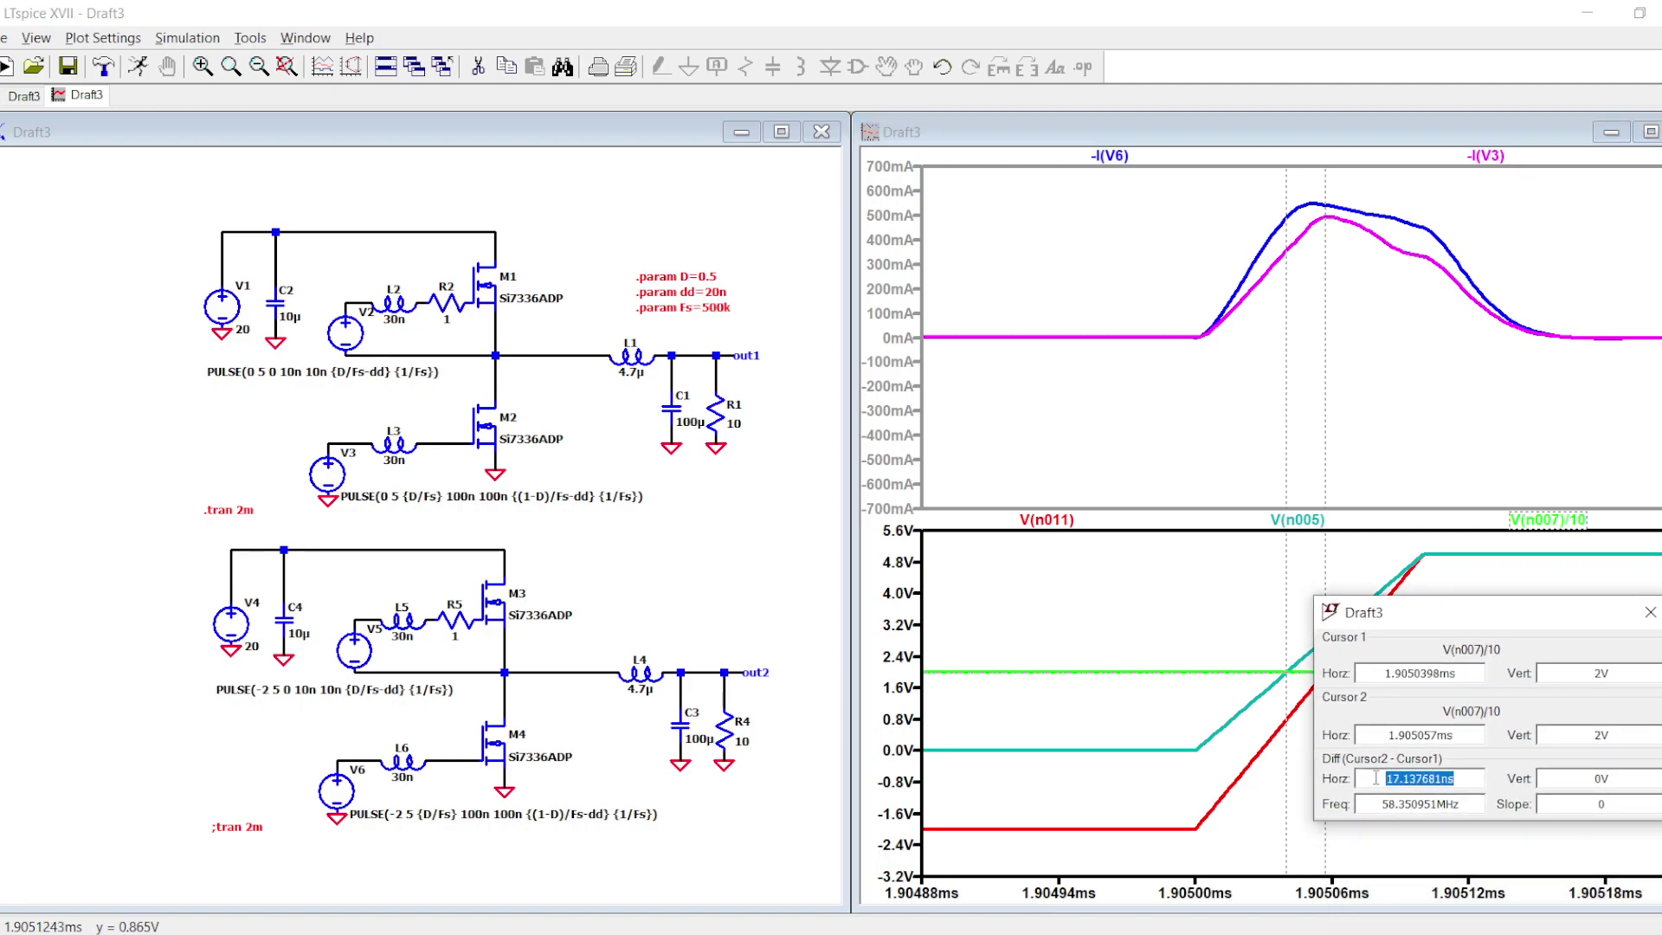
{"action": "left_click", "coordinate": [1649, 612]}
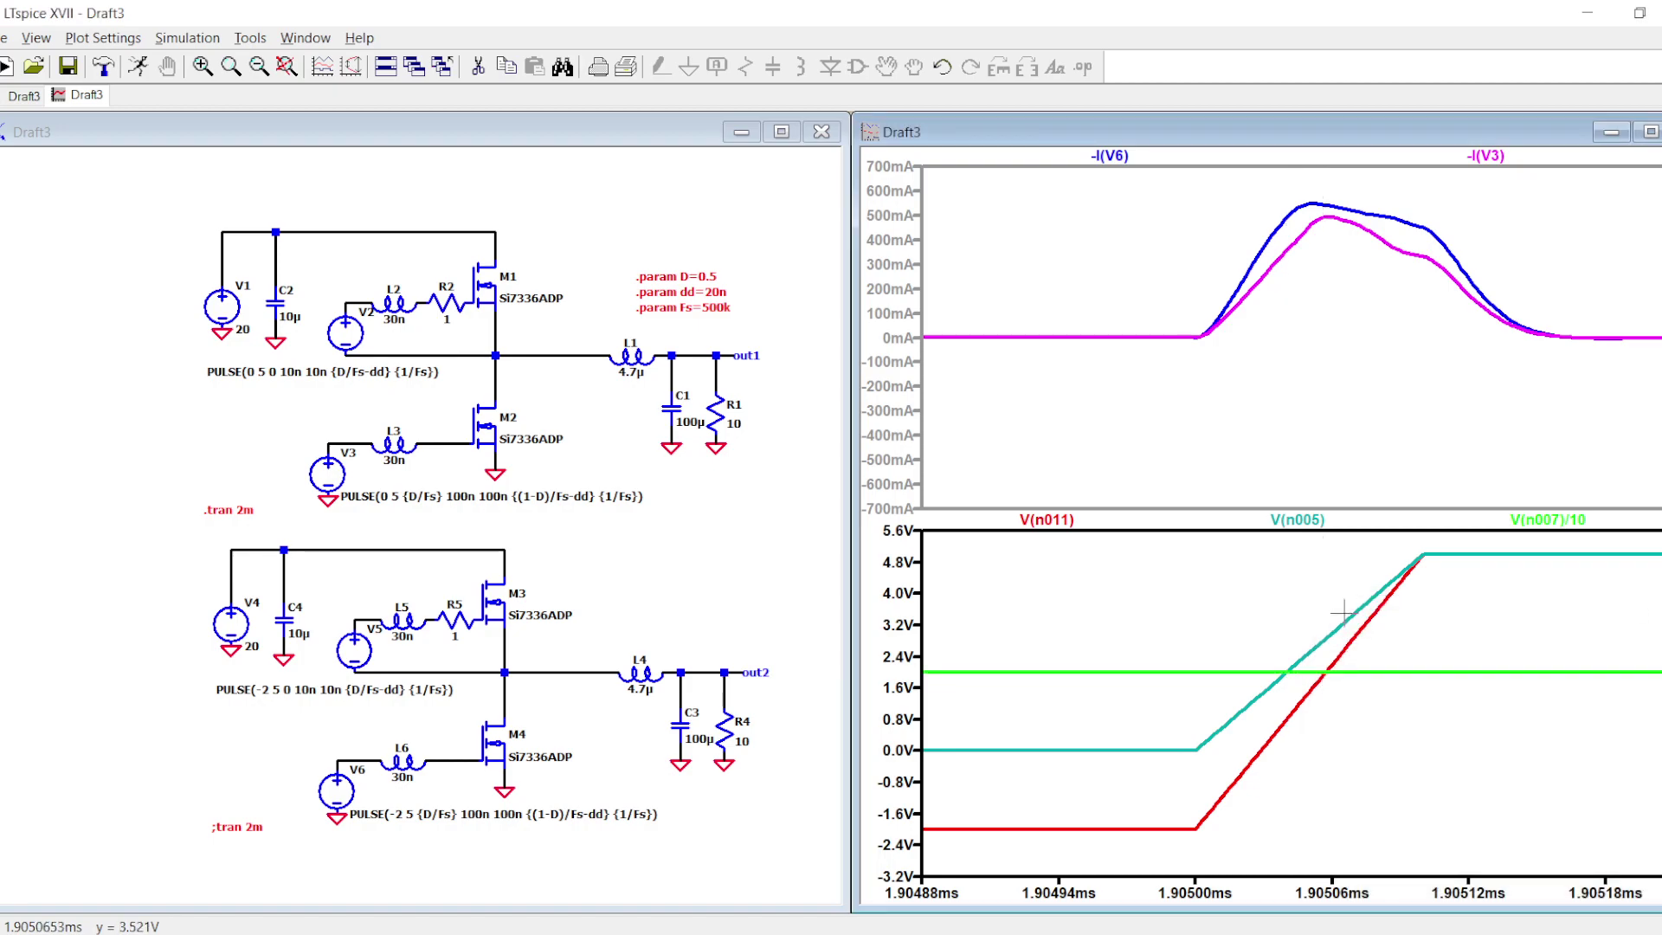
- Remeasure the delay between the two drive voltages at the threshold line with a fresh pair of cursors
{"action": "left_click", "coordinate": [1547, 519]}
{"action": "left_click_drag", "start_coordinate": [1294, 595], "coordinate": [1285, 594]}
{"action": "left_click_drag", "start_coordinate": [1396, 632], "coordinate": [1479, 705]}
{"action": "left_click", "coordinate": [1547, 520]}
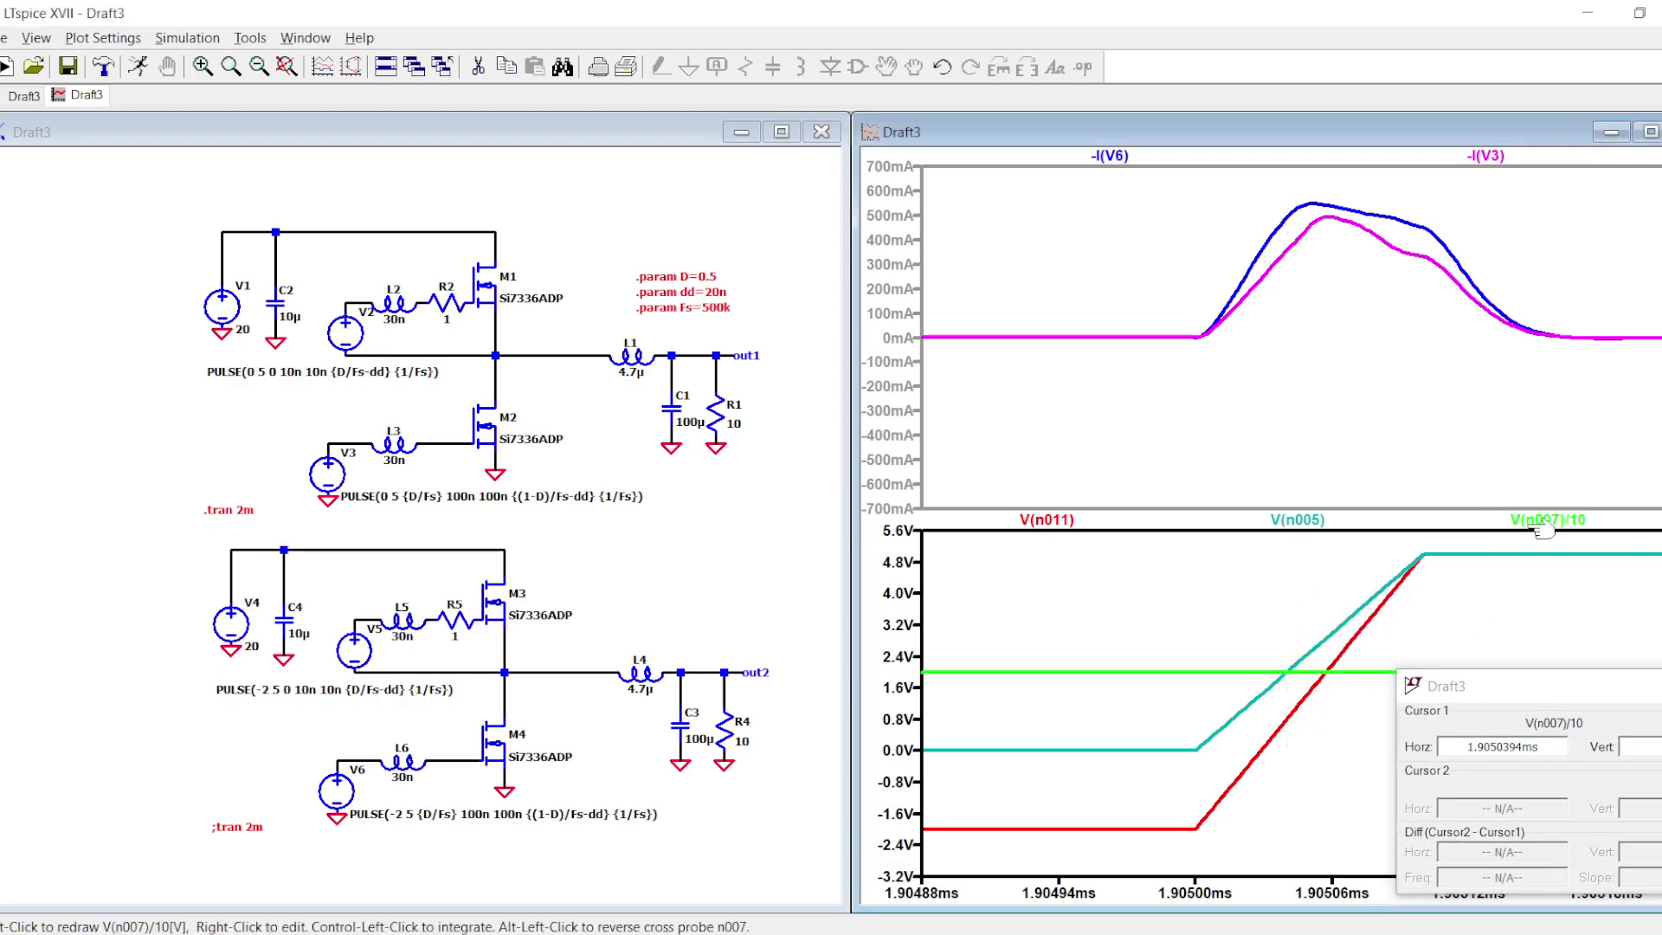
{"action": "left_click_drag", "start_coordinate": [1297, 624], "coordinate": [1326, 621]}
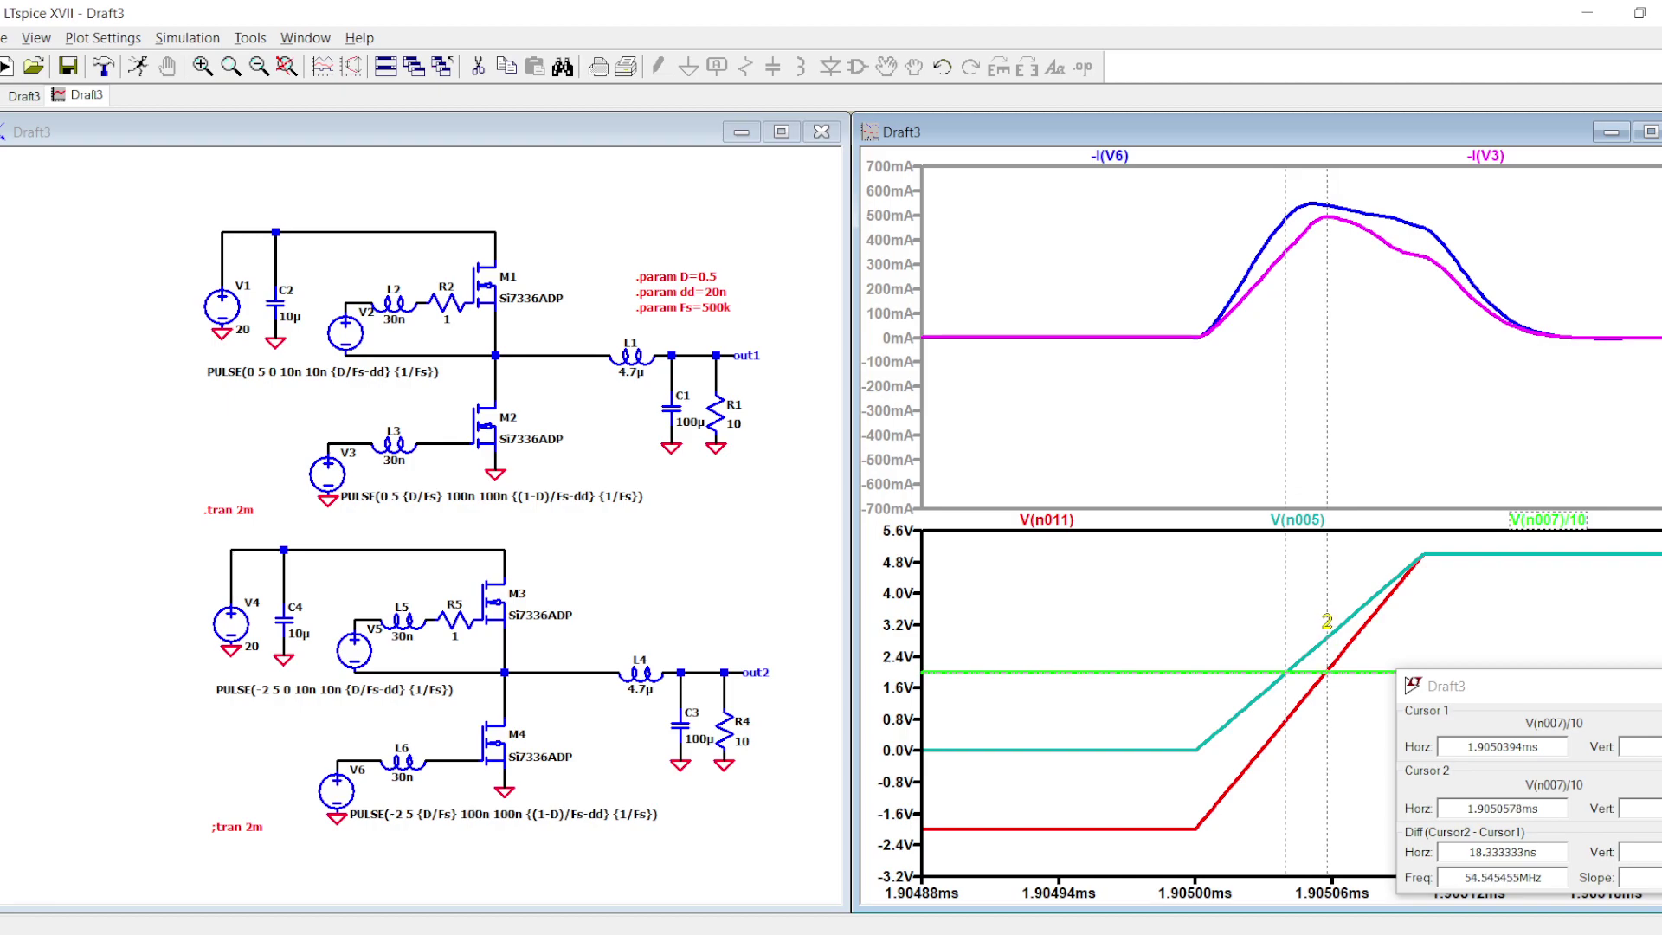
{"action": "left_click_drag", "start_coordinate": [1600, 695], "coordinate": [1361, 691]}
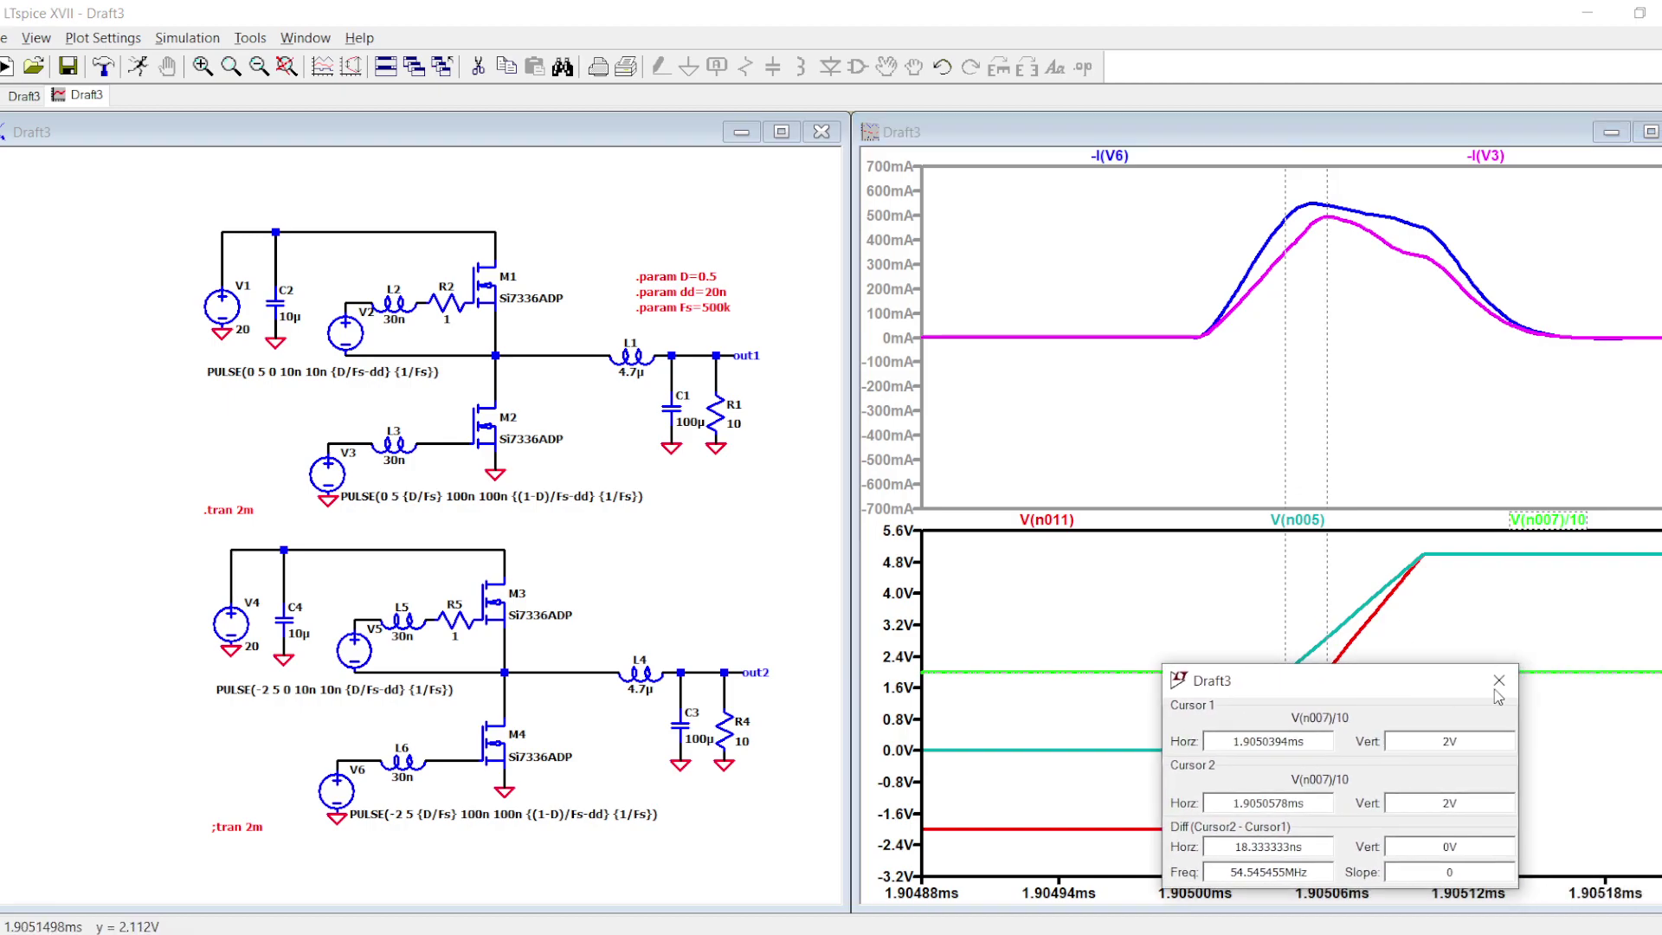
{"action": "left_click", "coordinate": [1497, 682]}
- Plot switch-node voltages V(n010) and V(n004) in a new pane and examine their negative dead-time interval around 1.90506 ms
{"action": "right_click", "coordinate": [1289, 427]}
{"action": "mouse_move", "coordinate": [1319, 486]}
{"action": "left_click", "coordinate": [1358, 538]}
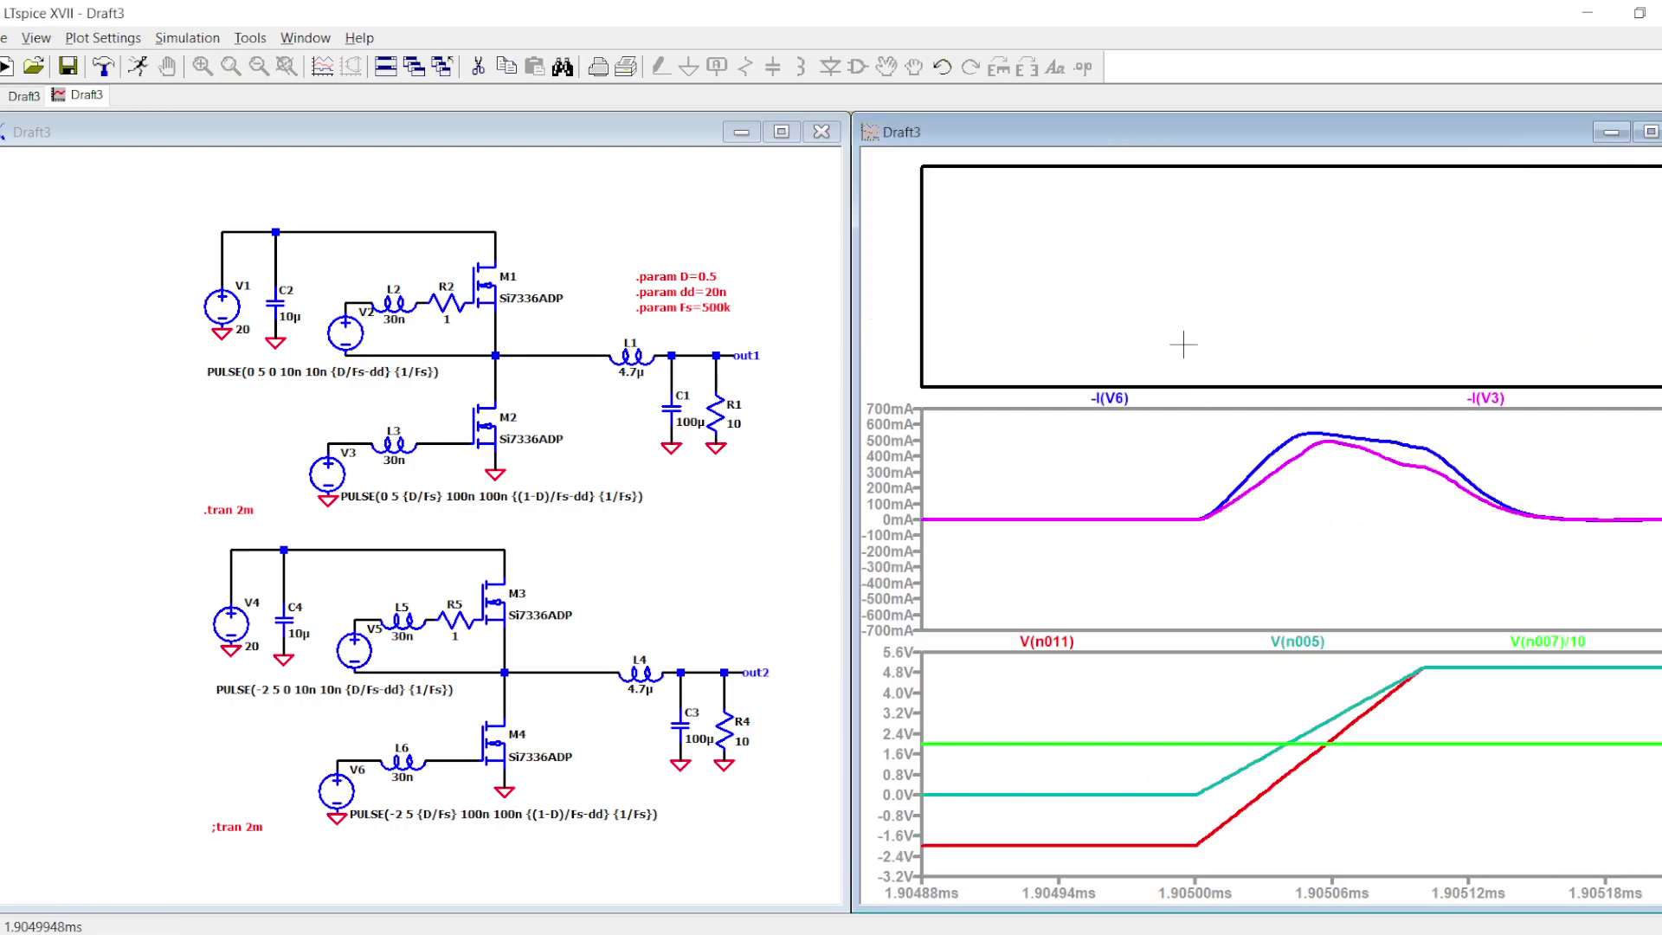
{"action": "left_click", "coordinate": [576, 642]}
{"action": "left_click", "coordinate": [509, 667]}
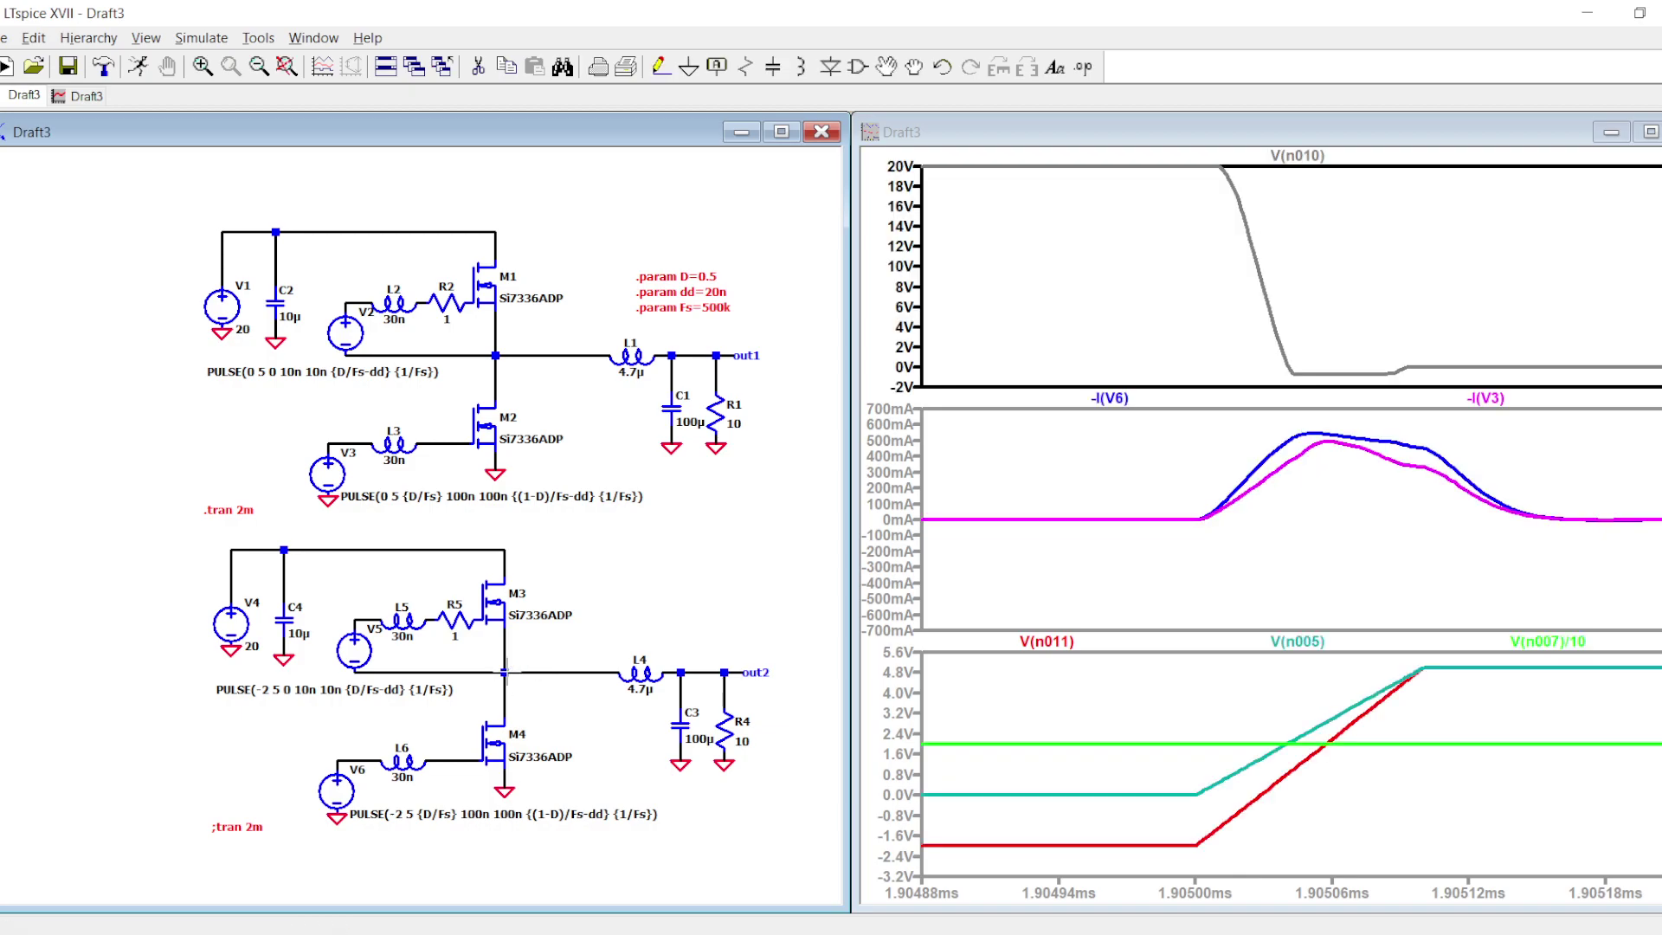
{"action": "left_click", "coordinate": [497, 354]}
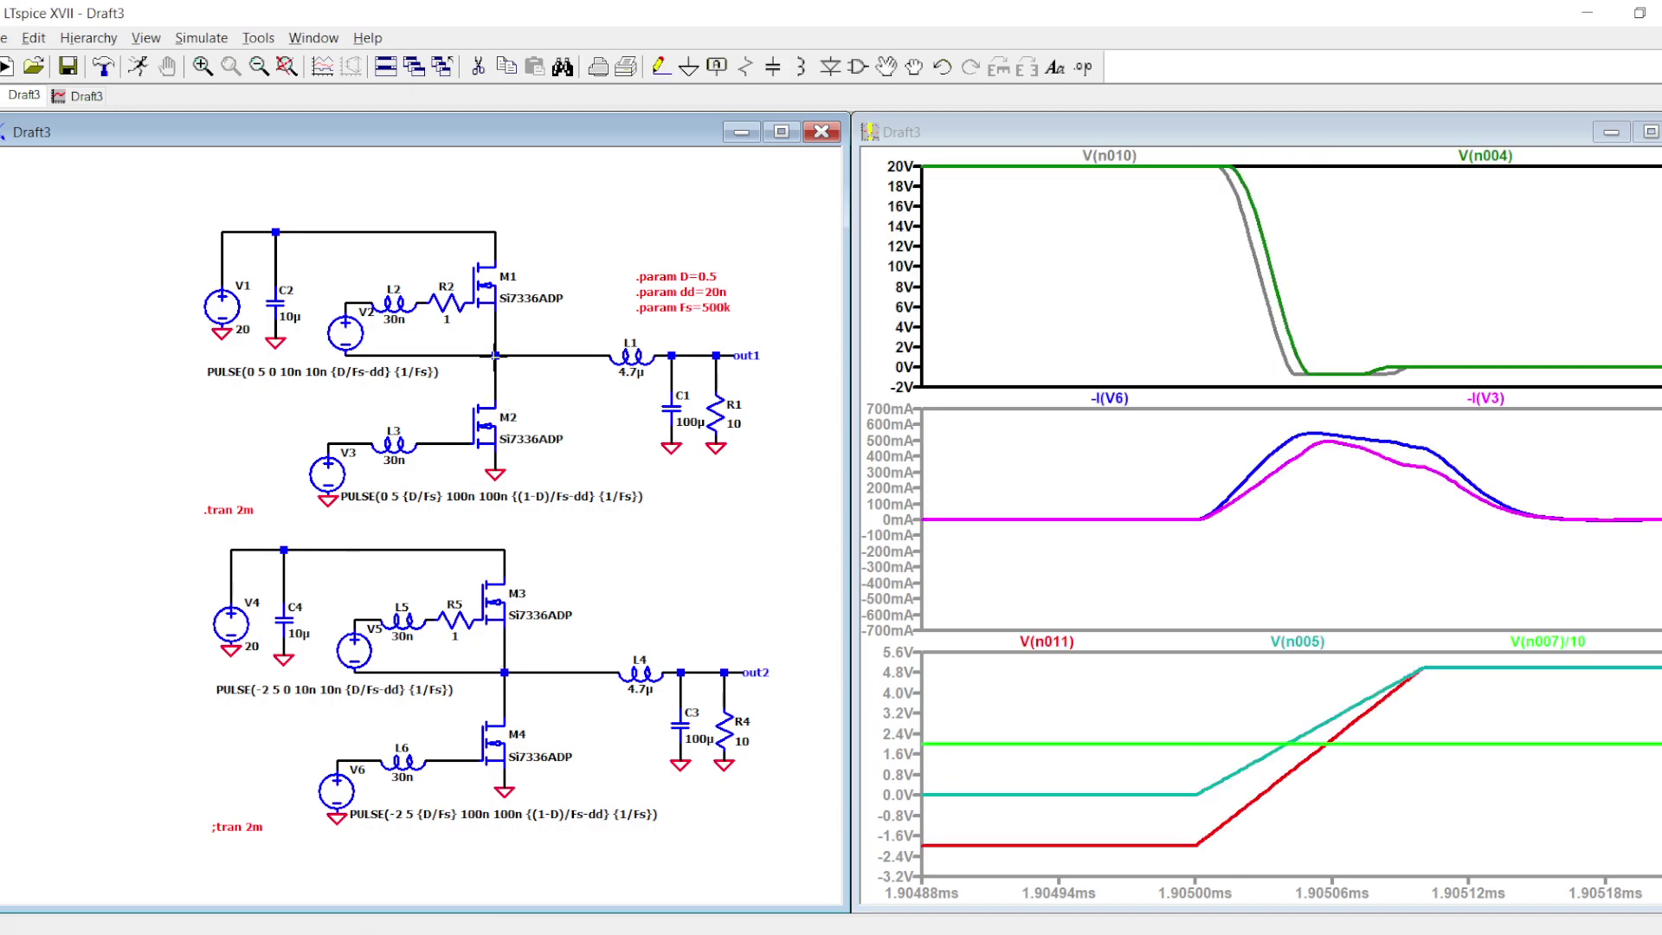
{"action": "left_click_drag", "start_coordinate": [1211, 323], "coordinate": [1661, 386]}
{"action": "left_click_drag", "start_coordinate": [1002, 286], "coordinate": [1351, 365]}
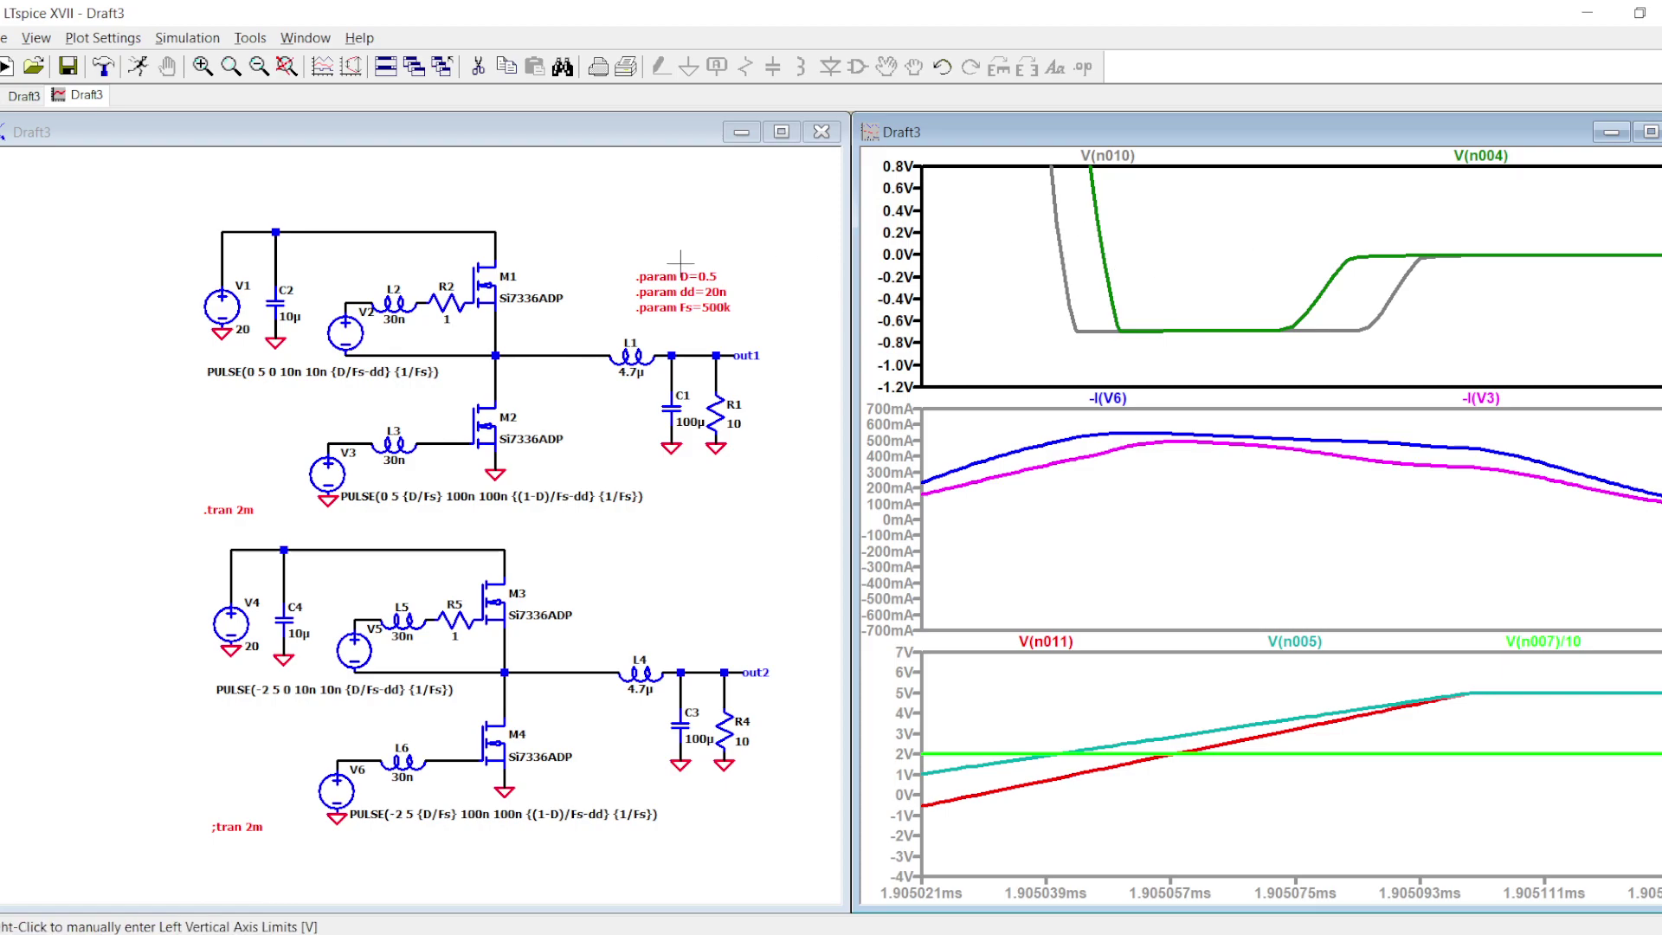
- Add another plot pane showing output voltages V(out1) and V(out2) over the full simulation time
{"action": "right_click", "coordinate": [1048, 323]}
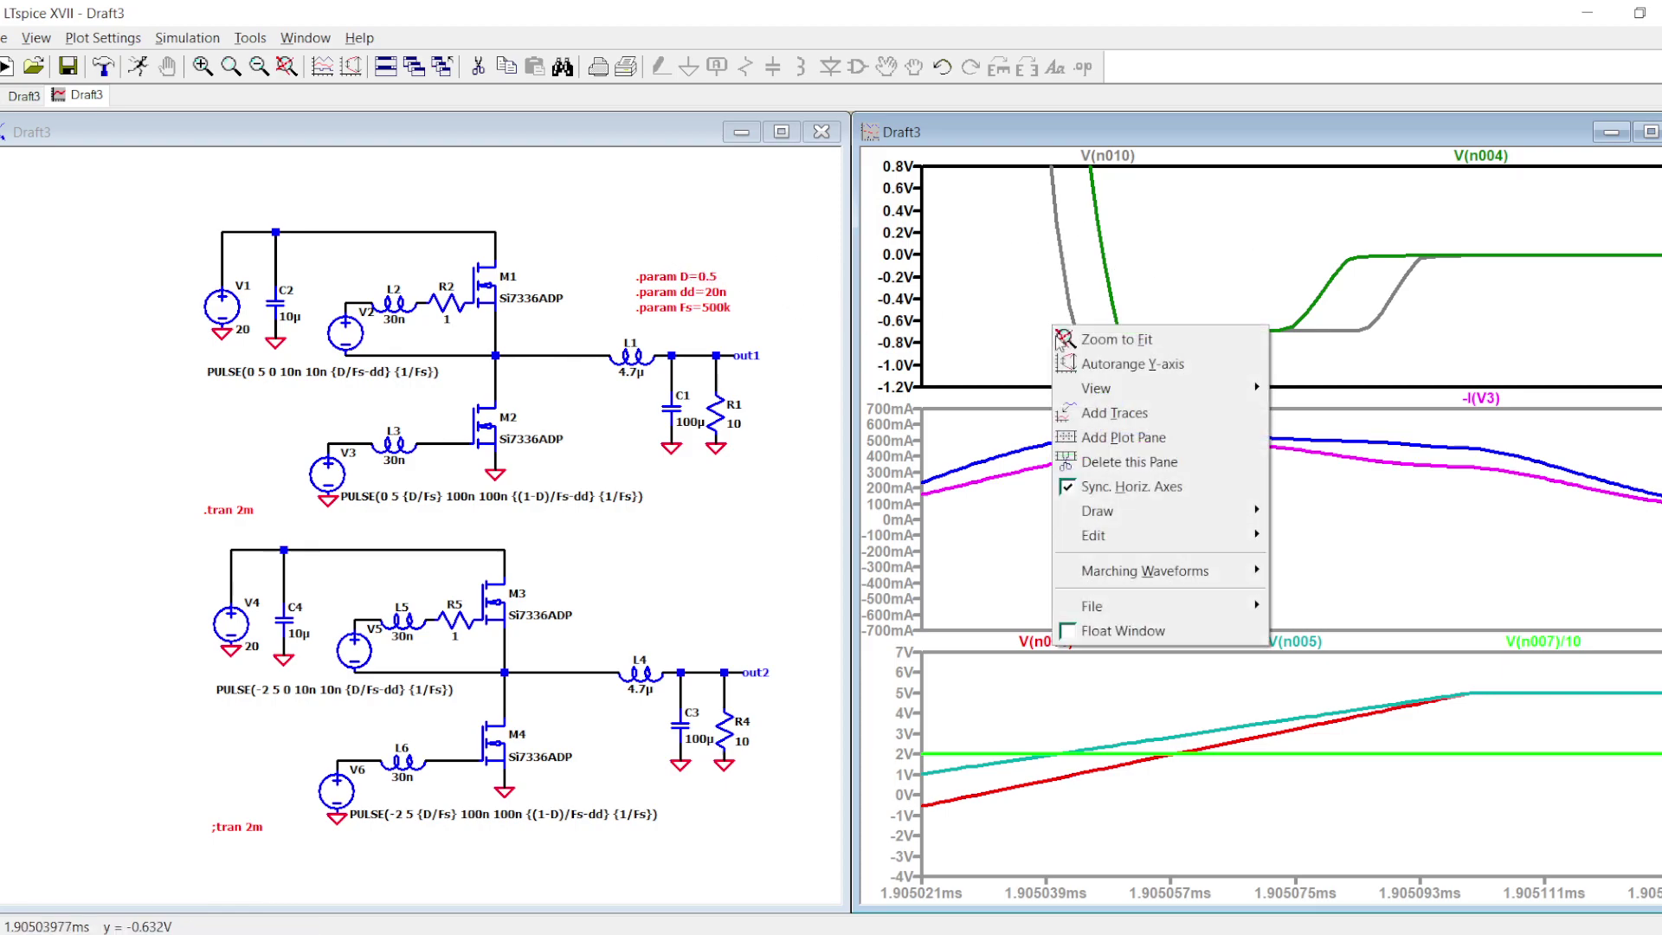
{"action": "left_click", "coordinate": [1134, 433]}
{"action": "left_click", "coordinate": [724, 356]}
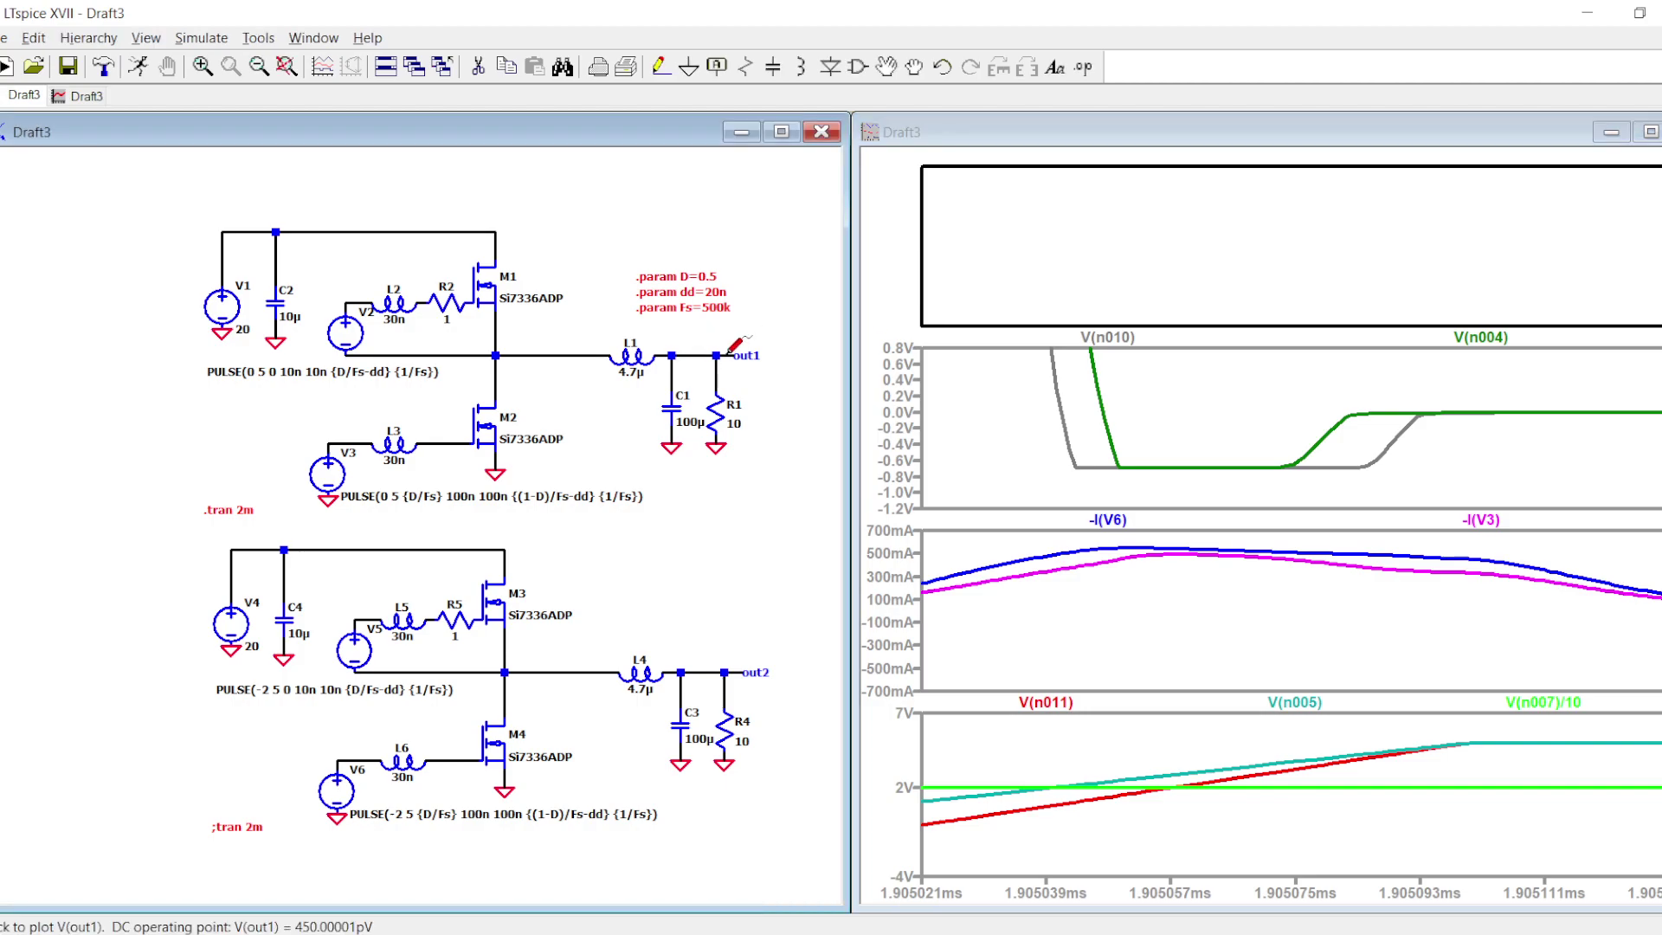
{"action": "left_click", "coordinate": [724, 356]}
{"action": "right_click", "coordinate": [1139, 274]}
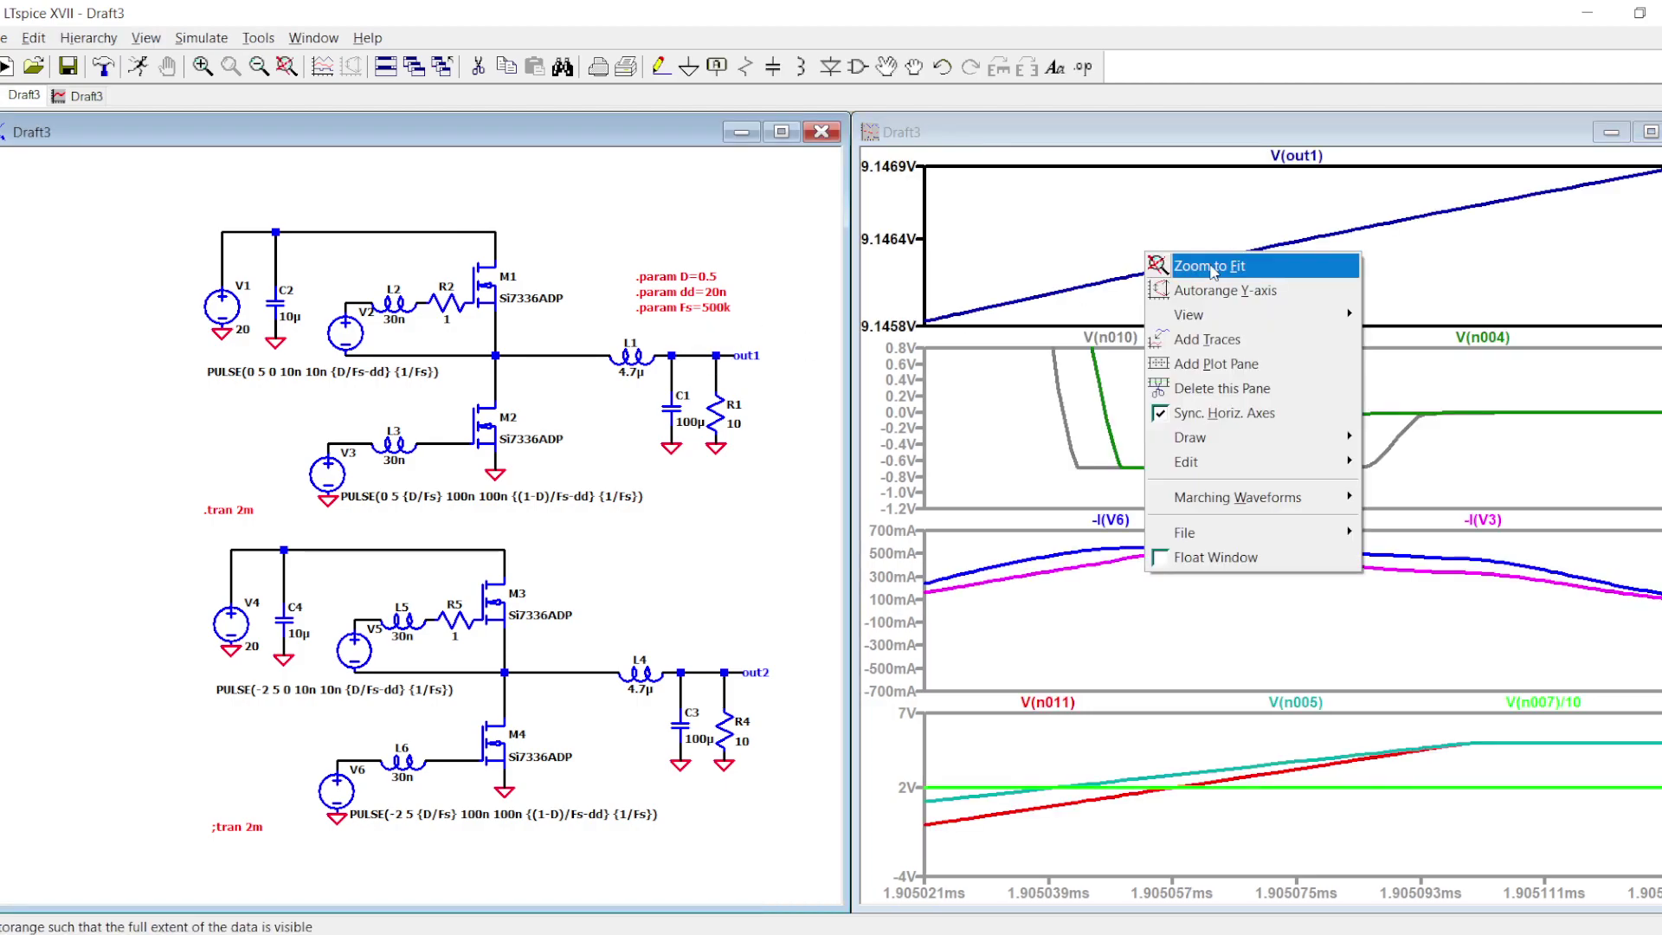
{"action": "left_click", "coordinate": [1212, 268]}
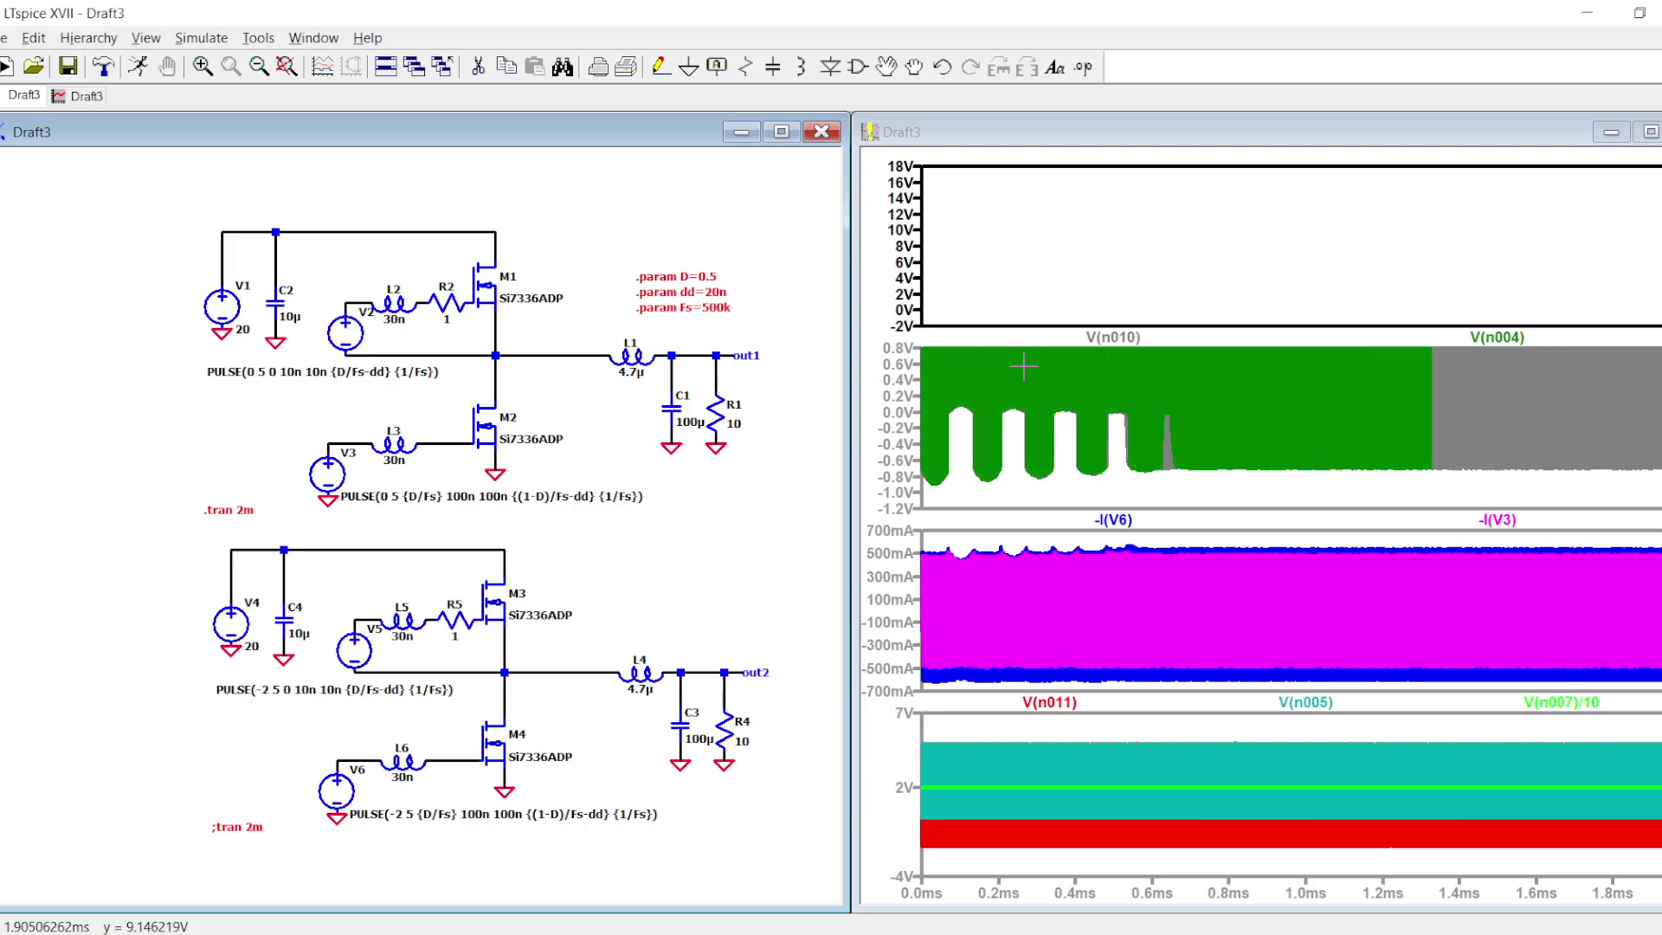
{"action": "left_click", "coordinate": [741, 667]}
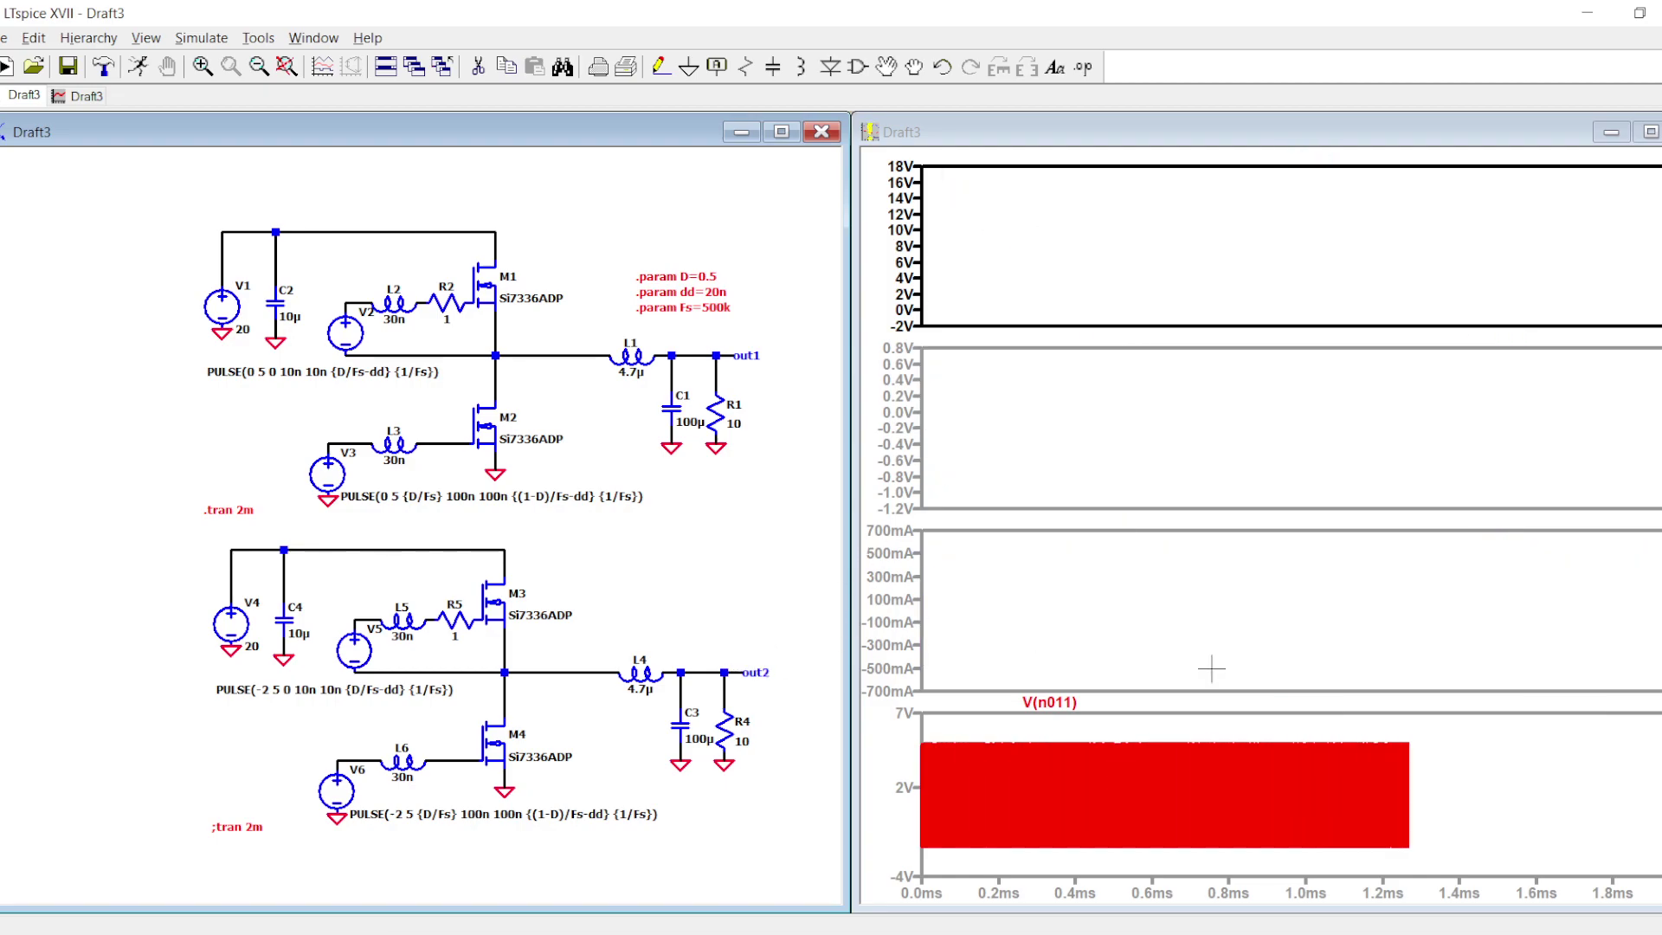
- Clear the traces from the three panes below the output voltages
{"action": "right_click", "coordinate": [1228, 755]}
{"action": "mouse_move", "coordinate": [1314, 625]}
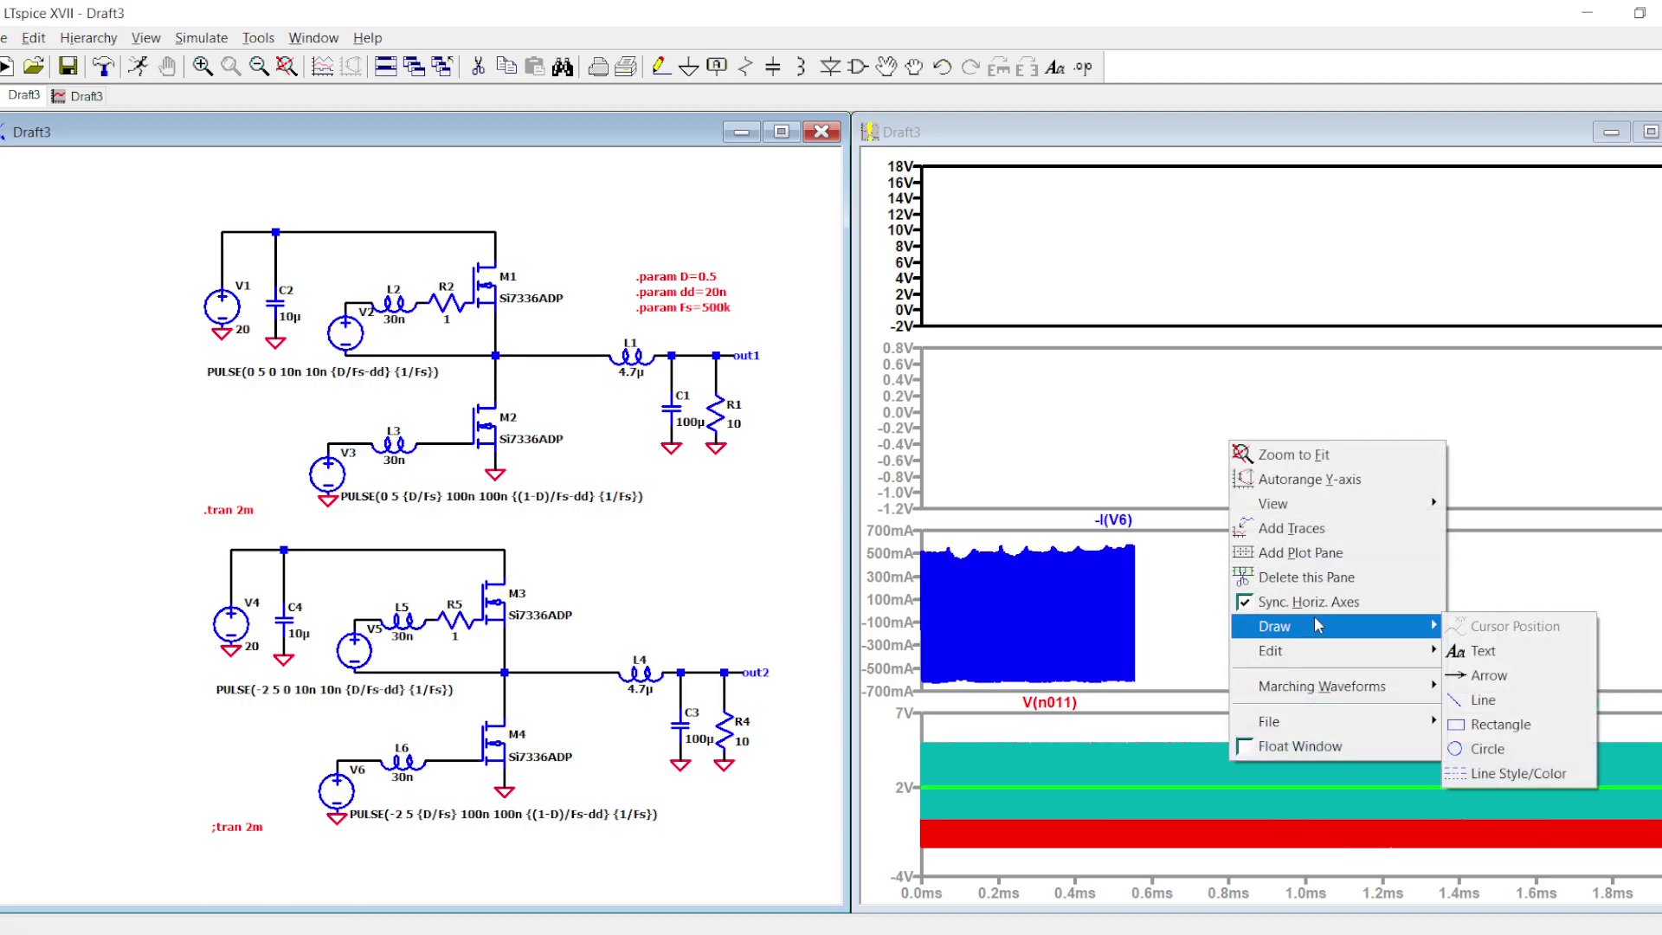
{"action": "left_click", "coordinate": [1132, 728]}
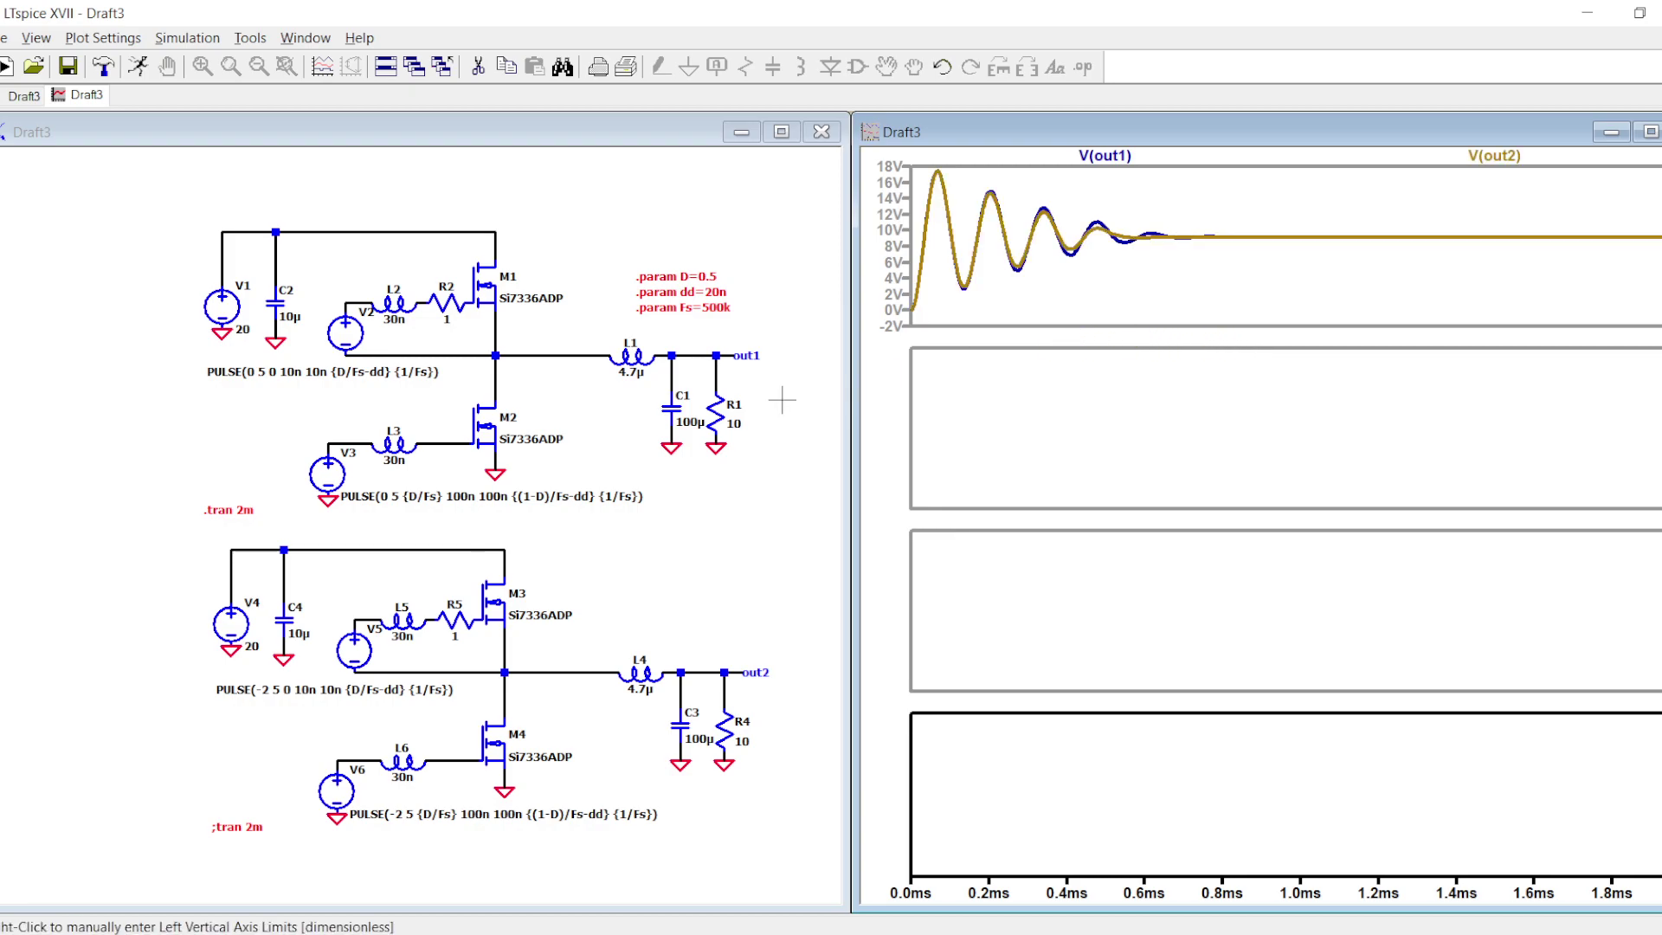
- Compare the steady-state levels of V(out1) and V(out2) from about 1.56 ms onward
{"action": "left_click", "coordinate": [1525, 255]}
{"action": "left_click_drag", "start_coordinate": [1449, 228], "coordinate": [1660, 243]}
{"action": "left_click_drag", "start_coordinate": [1135, 248], "coordinate": [1661, 270]}
{"action": "left_click_drag", "start_coordinate": [1007, 243], "coordinate": [1656, 272]}
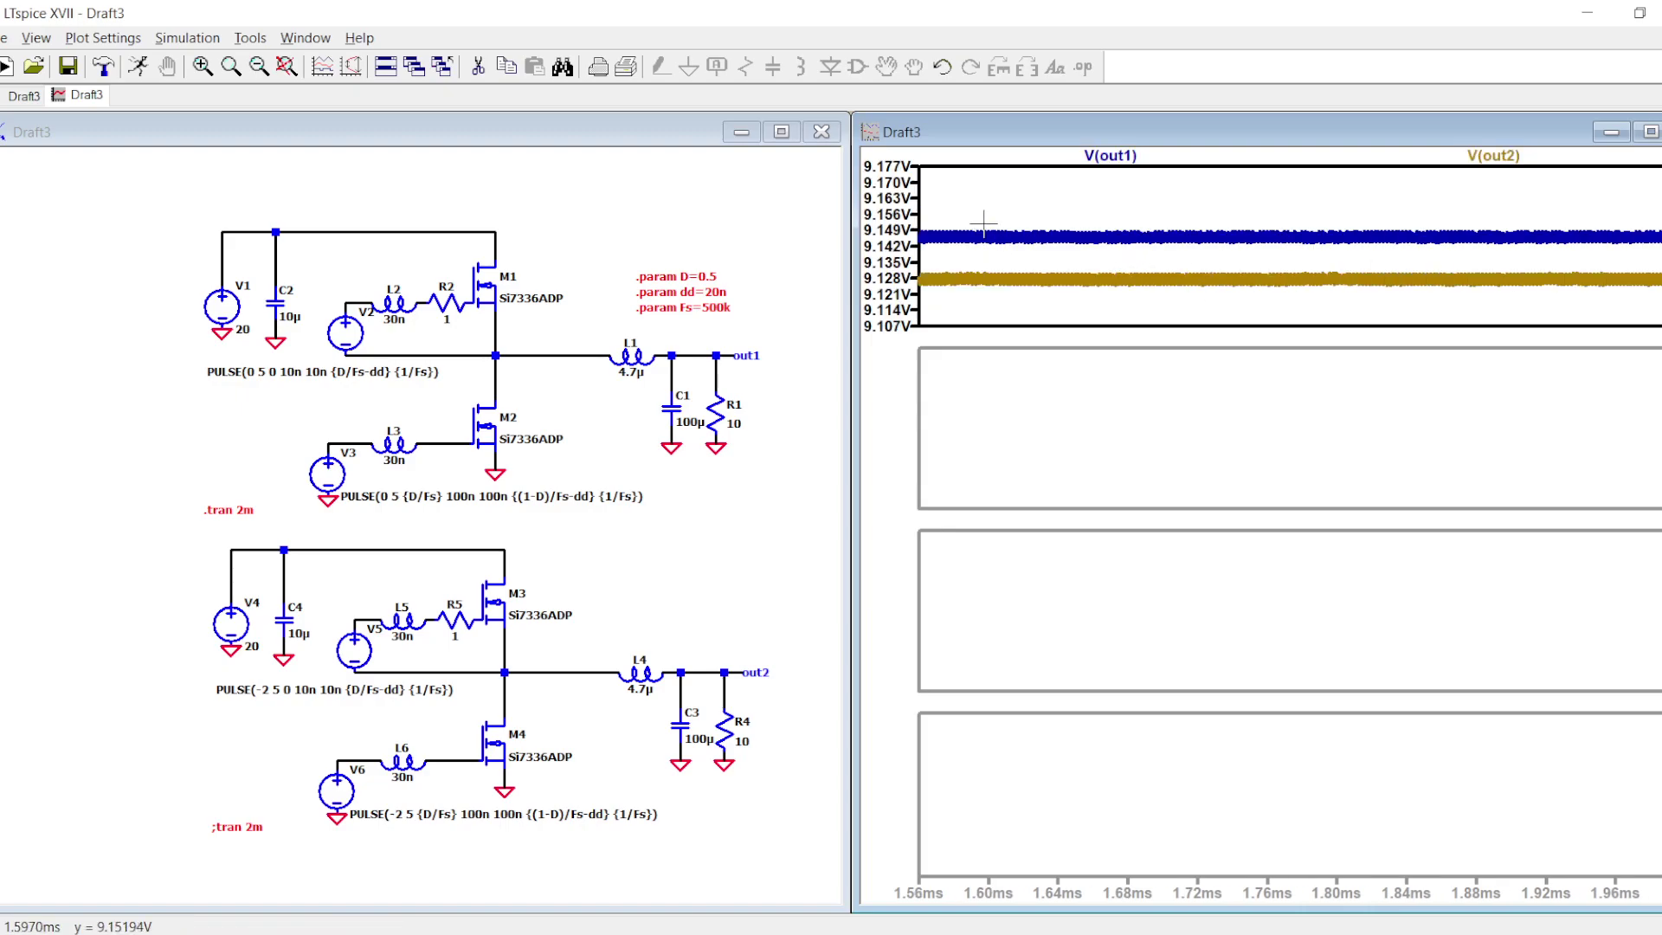
{"action": "left_click_drag", "start_coordinate": [971, 213], "coordinate": [1616, 305]}
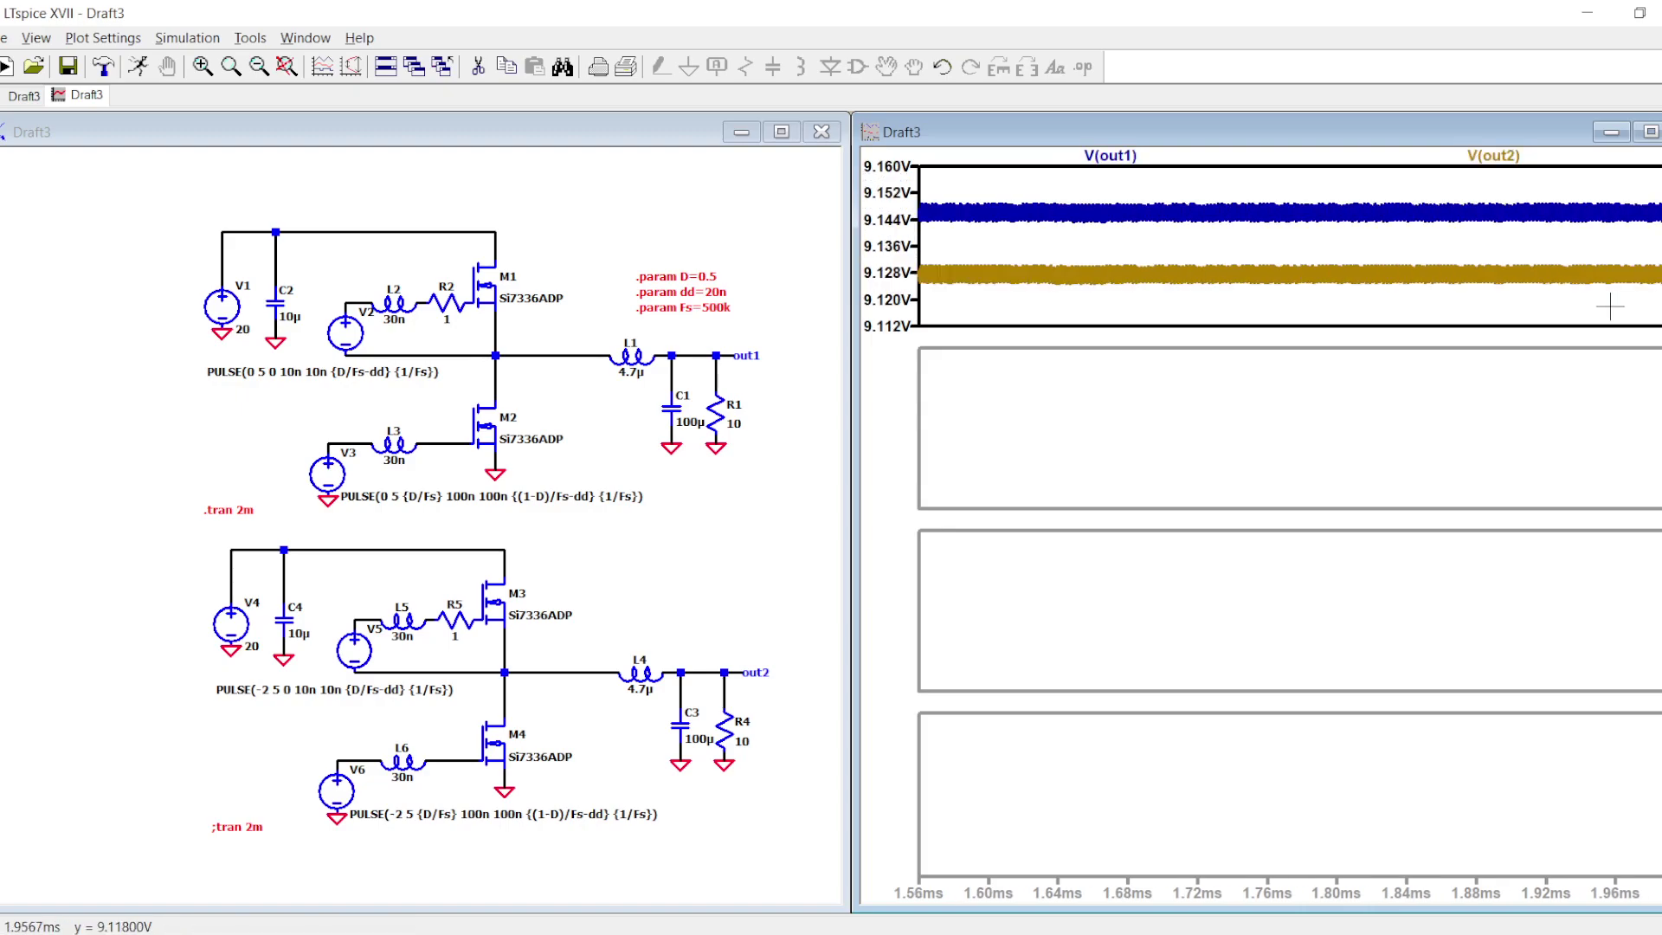
- Close the waveform window and maximize the half-bridge schematic
{"action": "left_click", "coordinate": [1661, 131]}
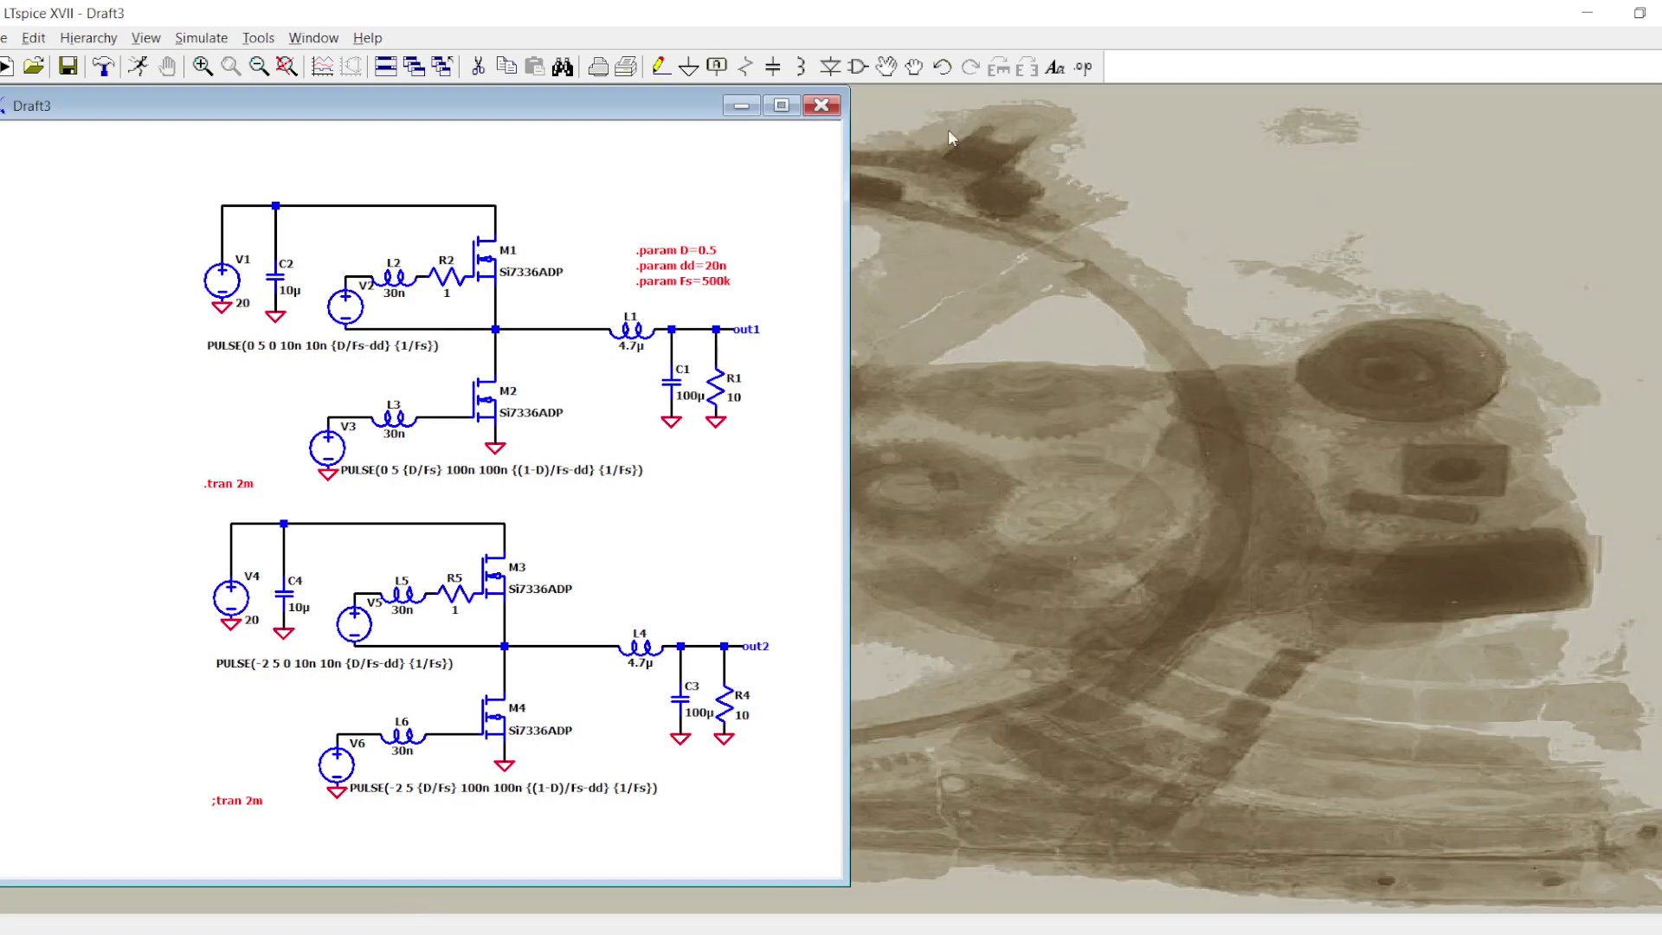
{"action": "left_click", "coordinate": [793, 107]}
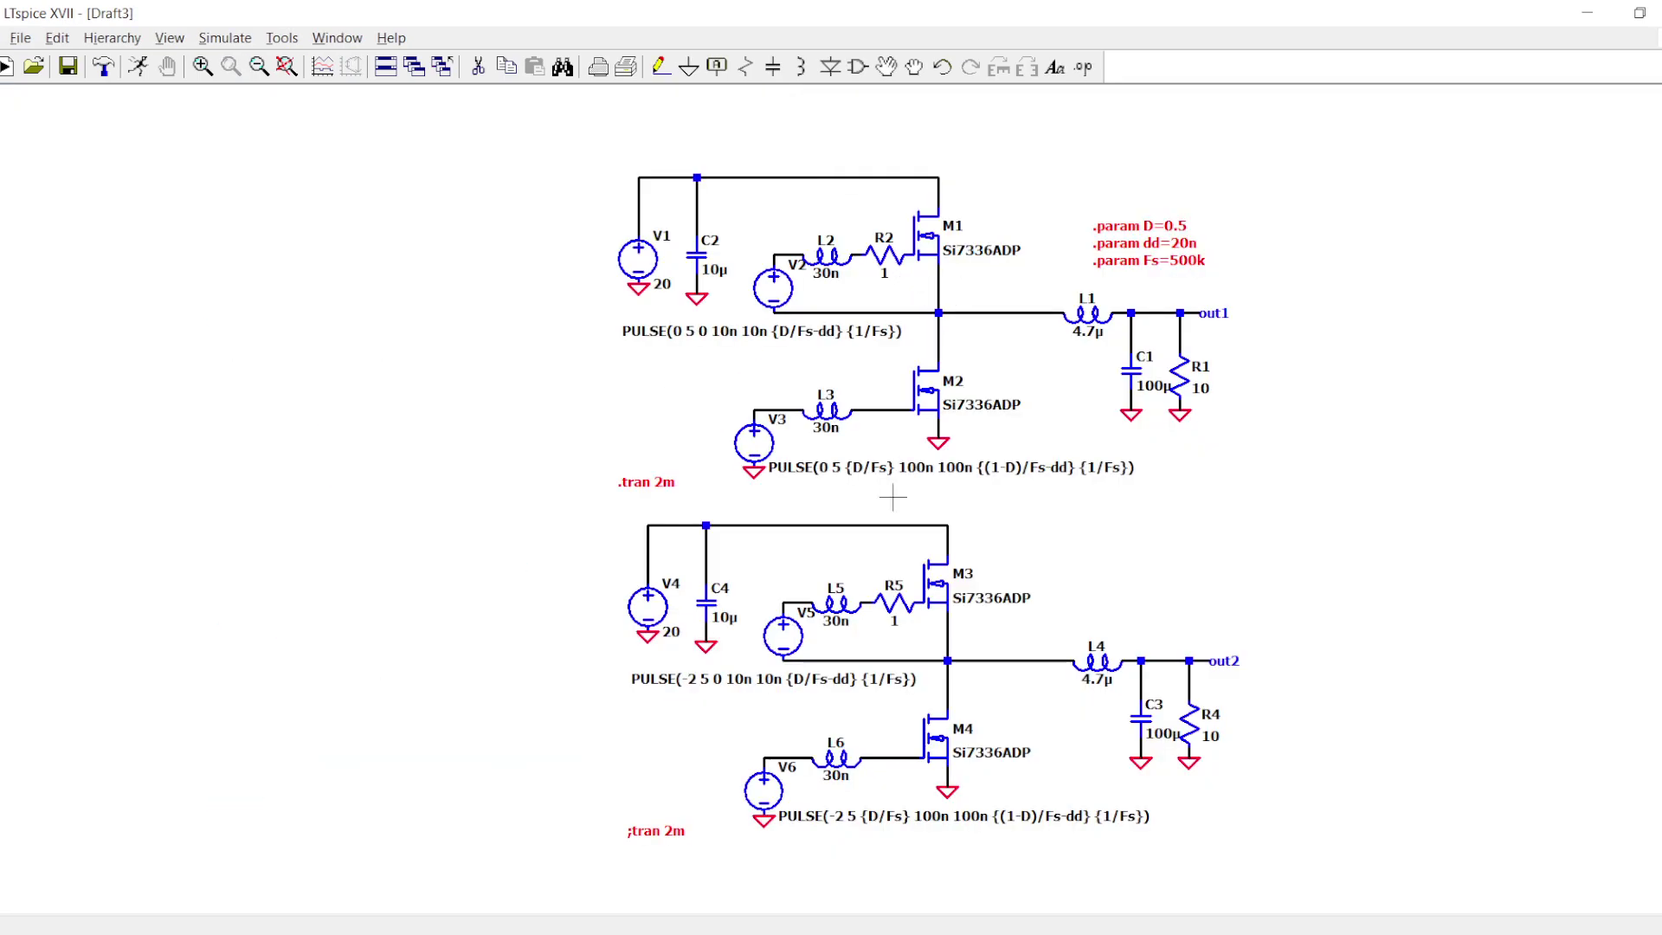
{"action": "scroll", "coordinate": [829, 554], "scroll_direction": "up", "scroll_amount": 2}
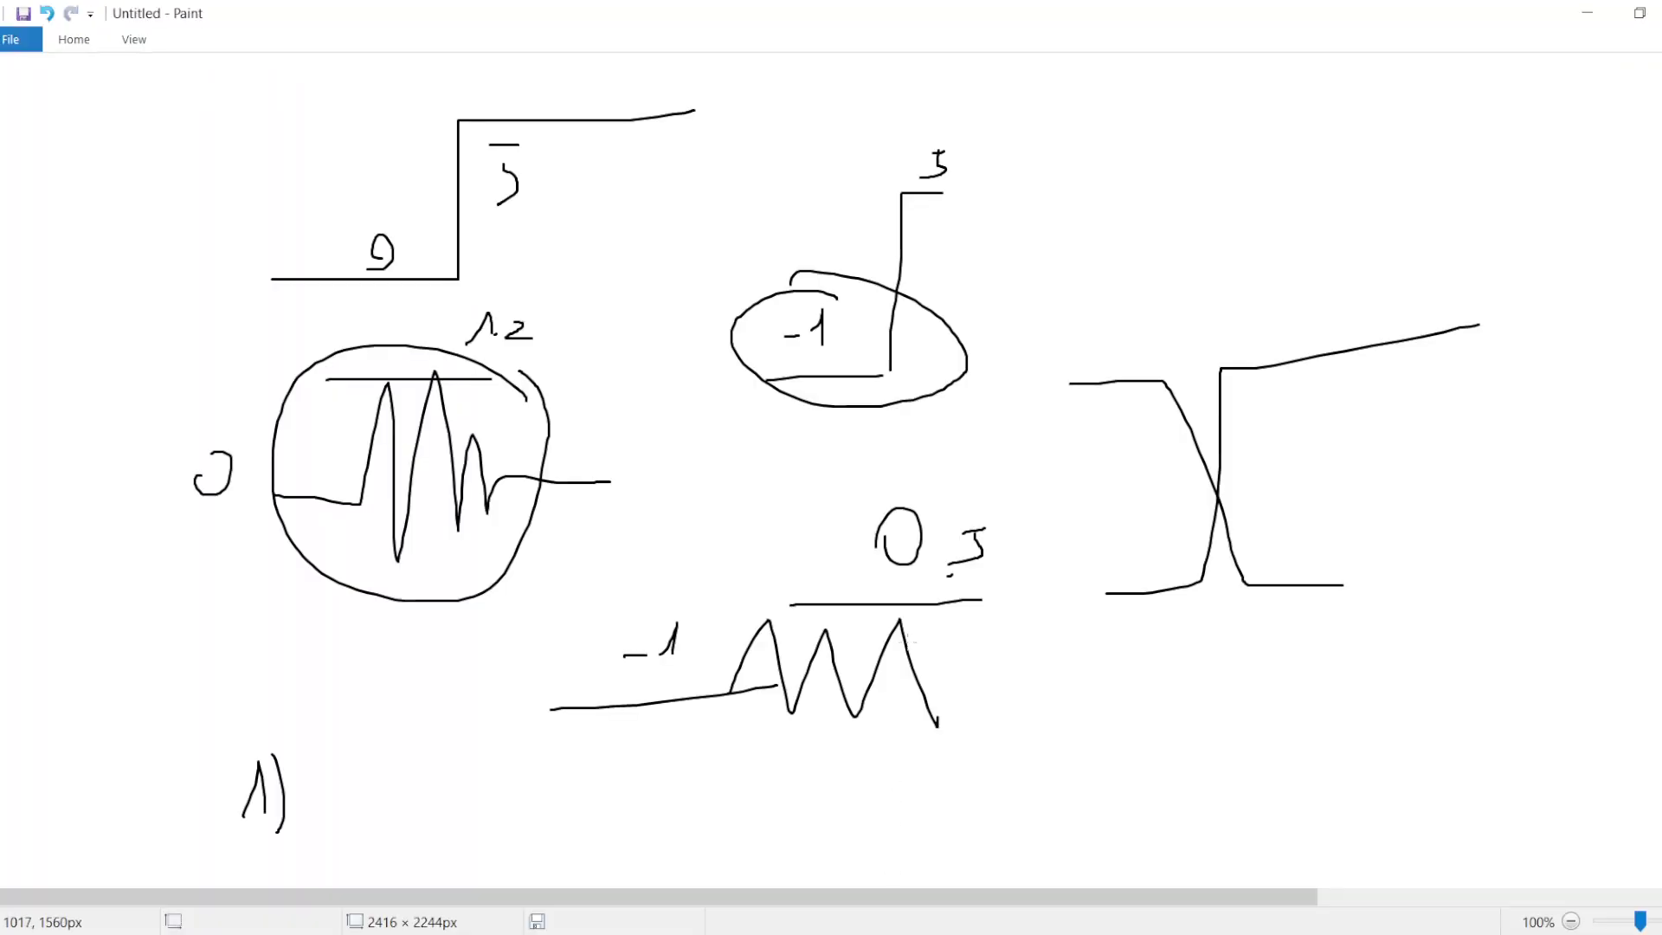
- Search the component library for "ltc" and "buk" parts
{"action": "scroll", "coordinate": [831, 467], "scroll_direction": "down", "scroll_amount": 5}
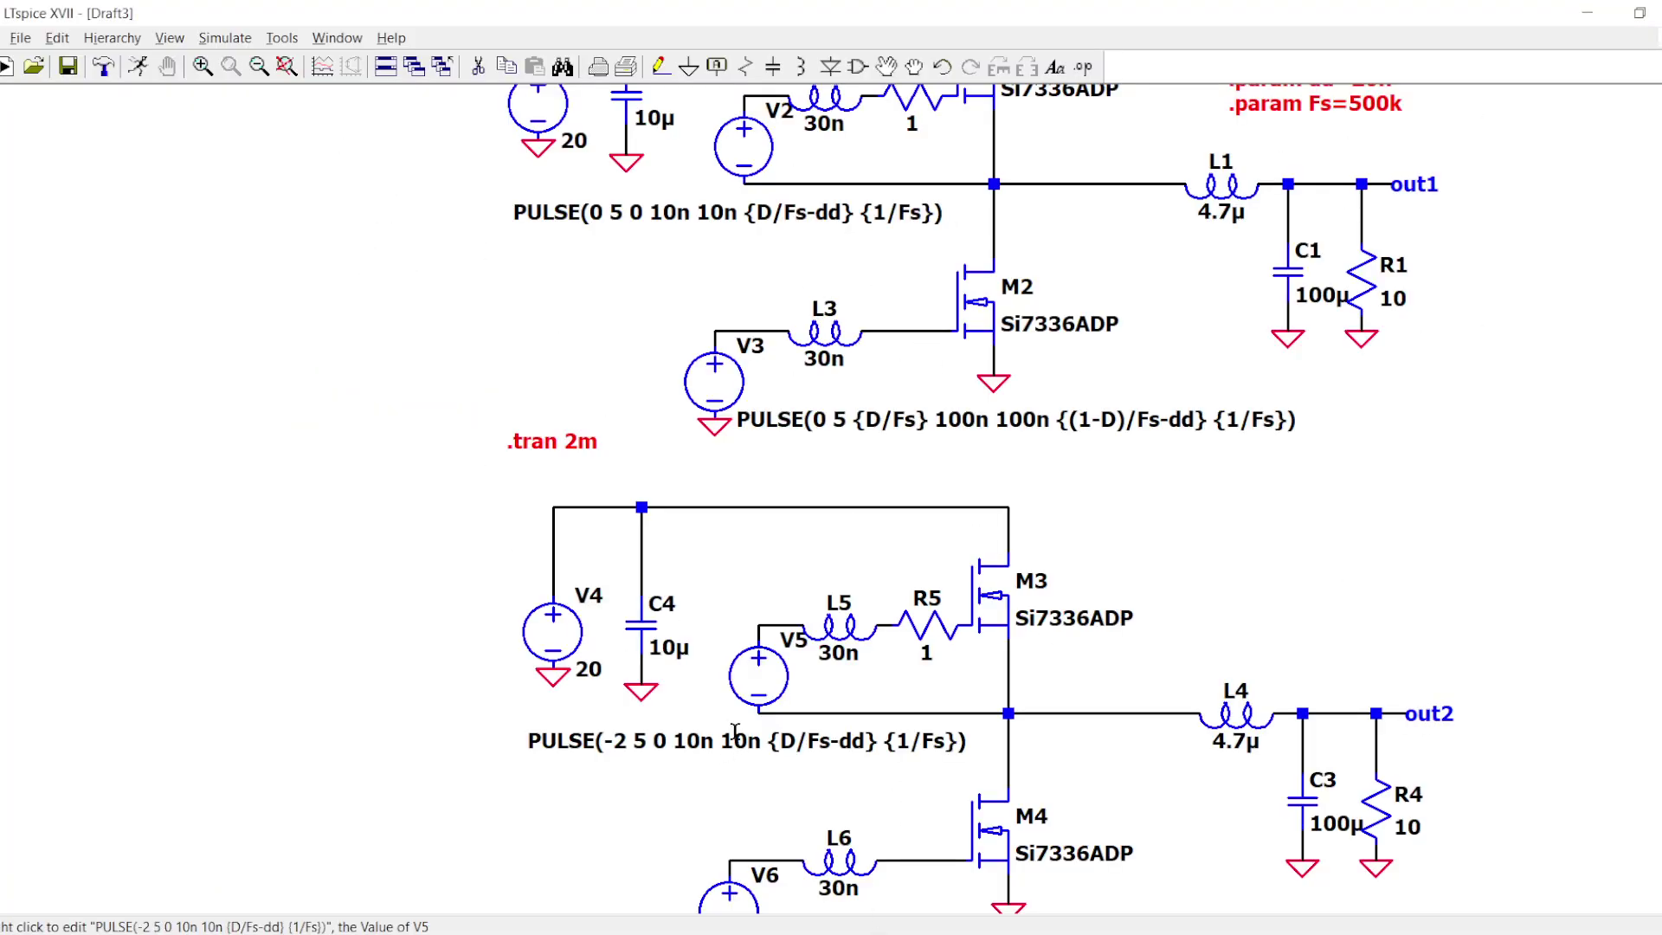
{"action": "key", "text": "F2"}
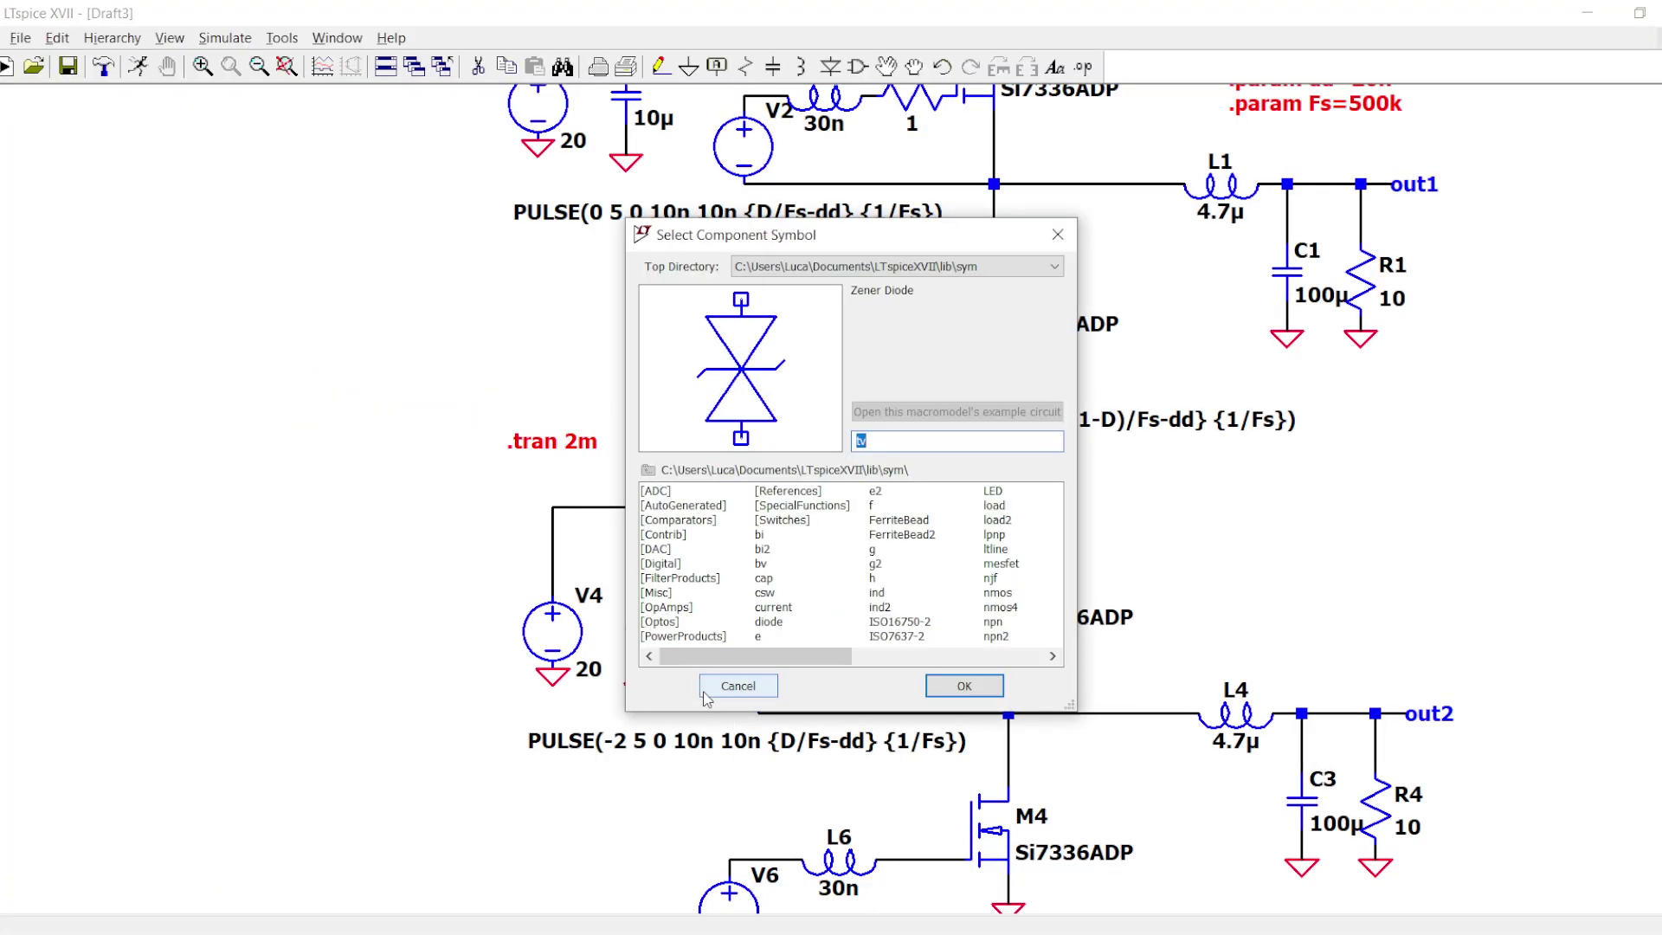
{"action": "type", "text": "ltc"}
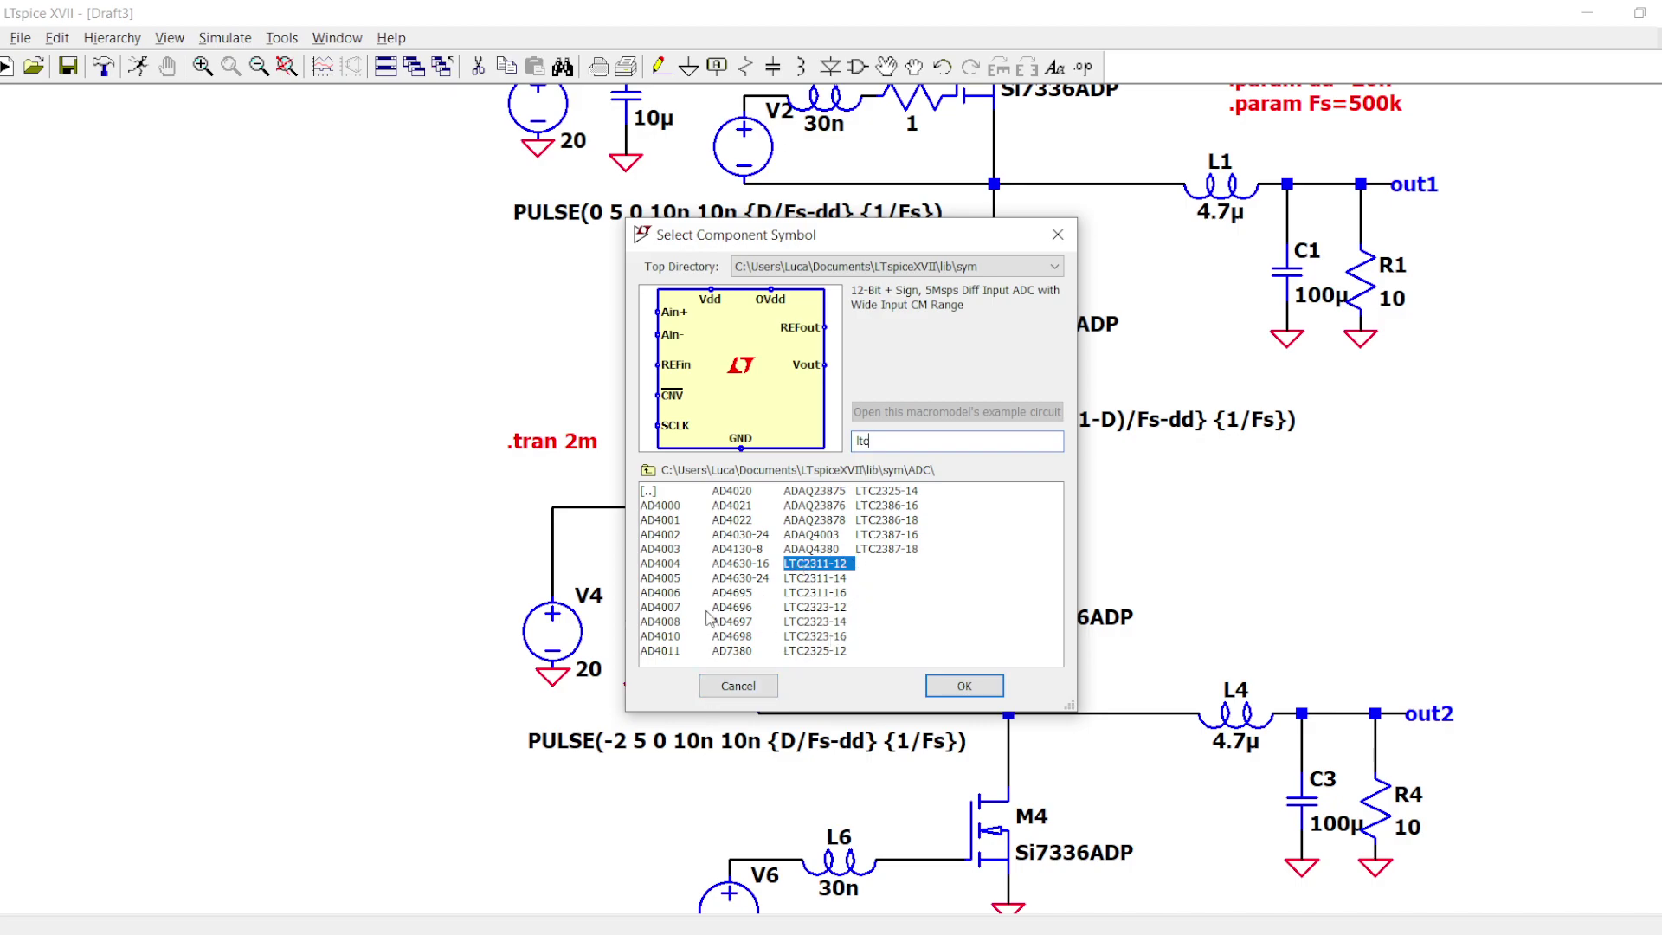
{"action": "type", "text": "buk"}
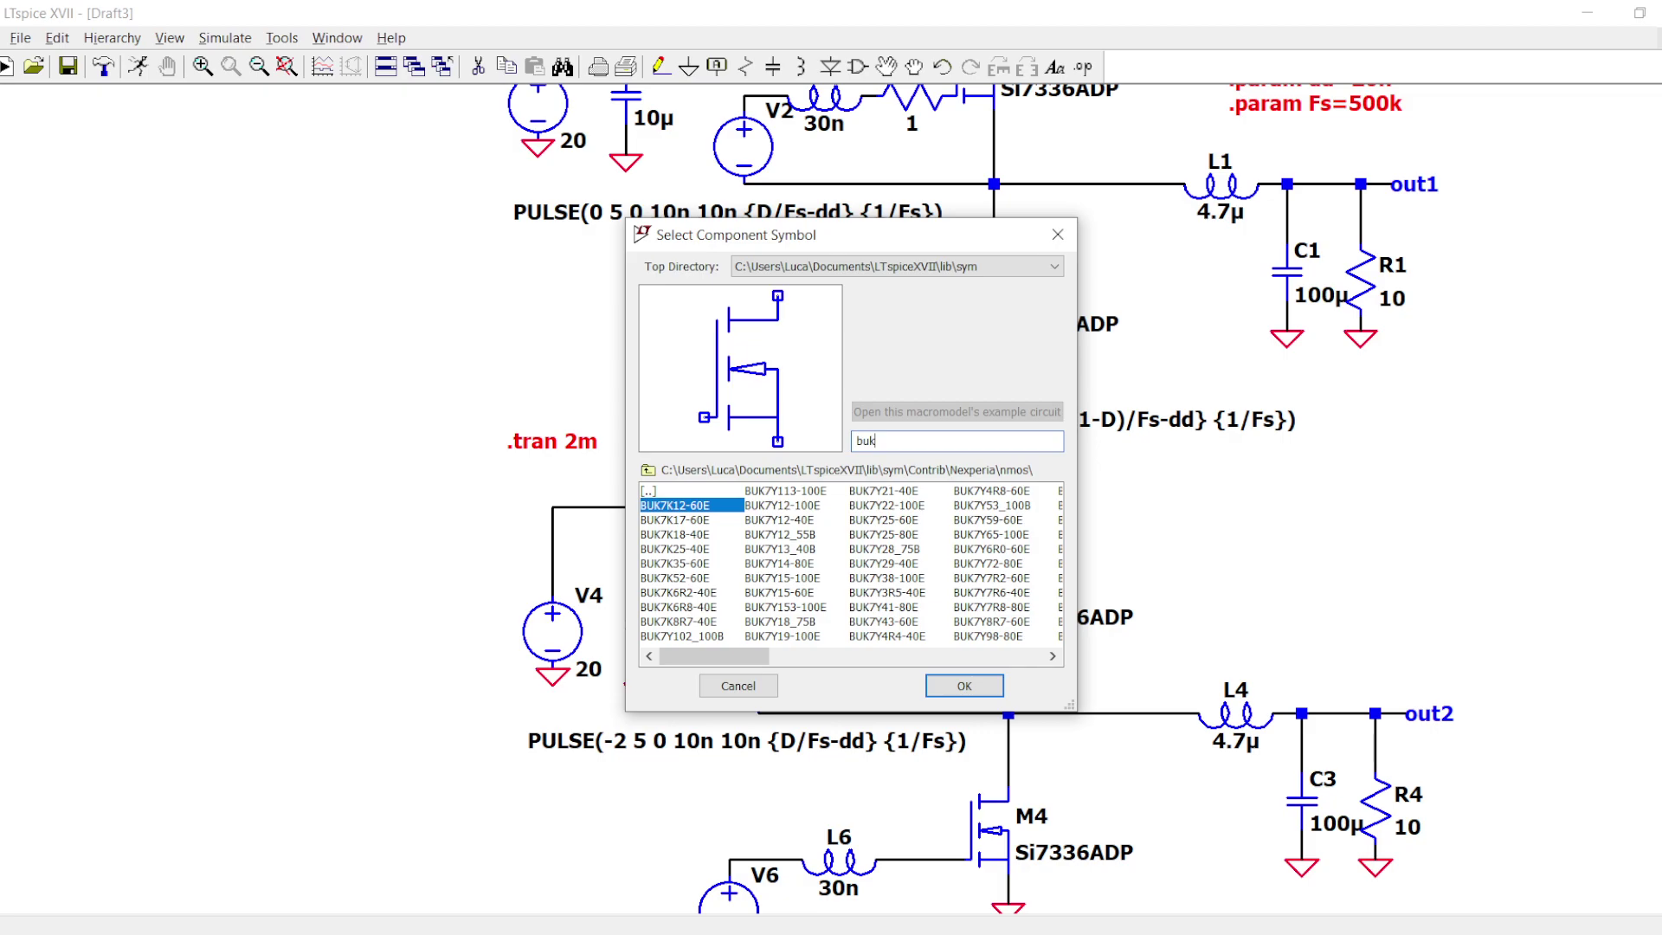
{"action": "key", "text": "BackSpace"}
{"action": "key", "text": "BackSpace"}
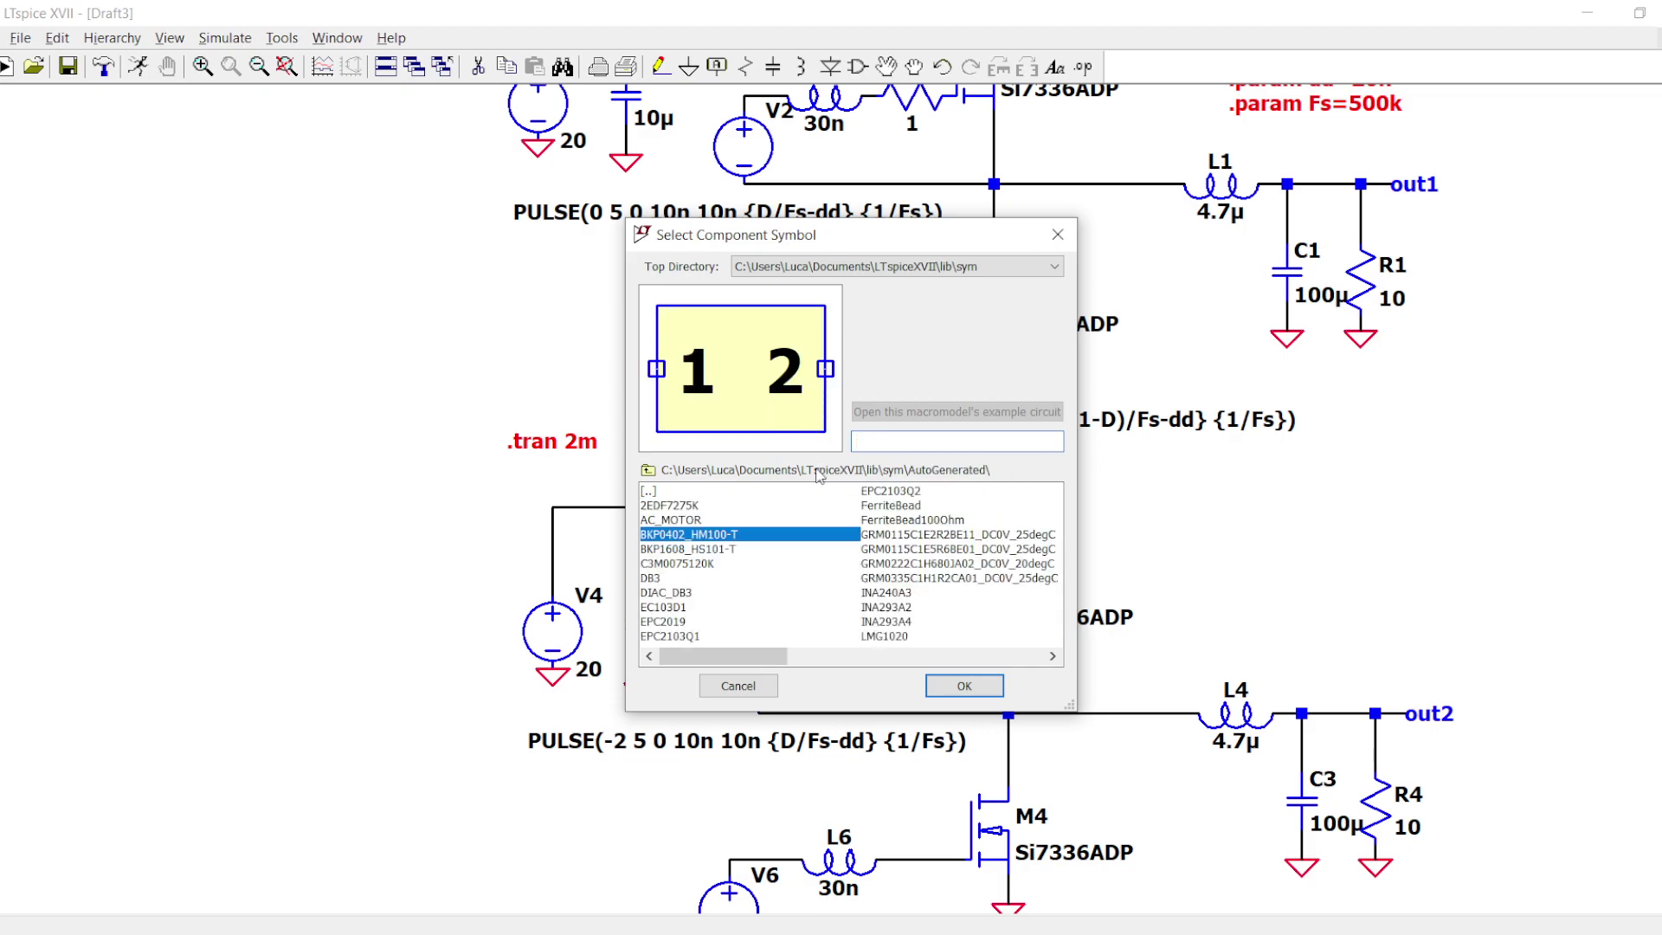
- Place an LTC1539 switching regulator from the PowerProducts library in the empty area beside the half-bridge circuits
{"action": "double_click", "coordinate": [649, 493]}
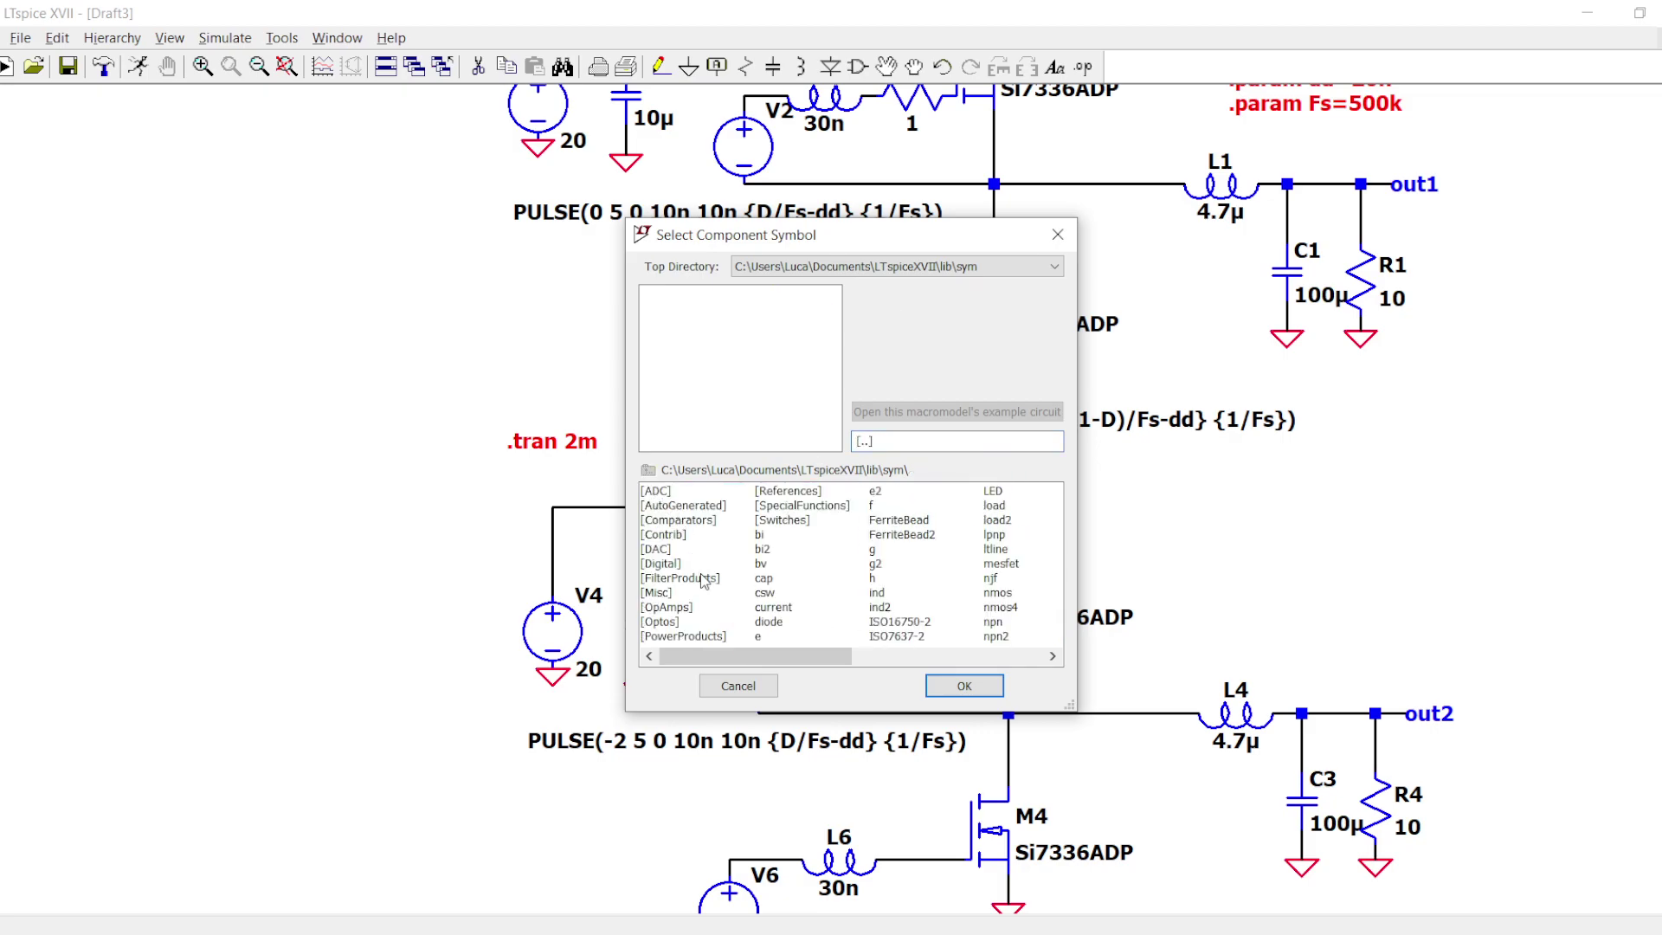
{"action": "double_click", "coordinate": [689, 636]}
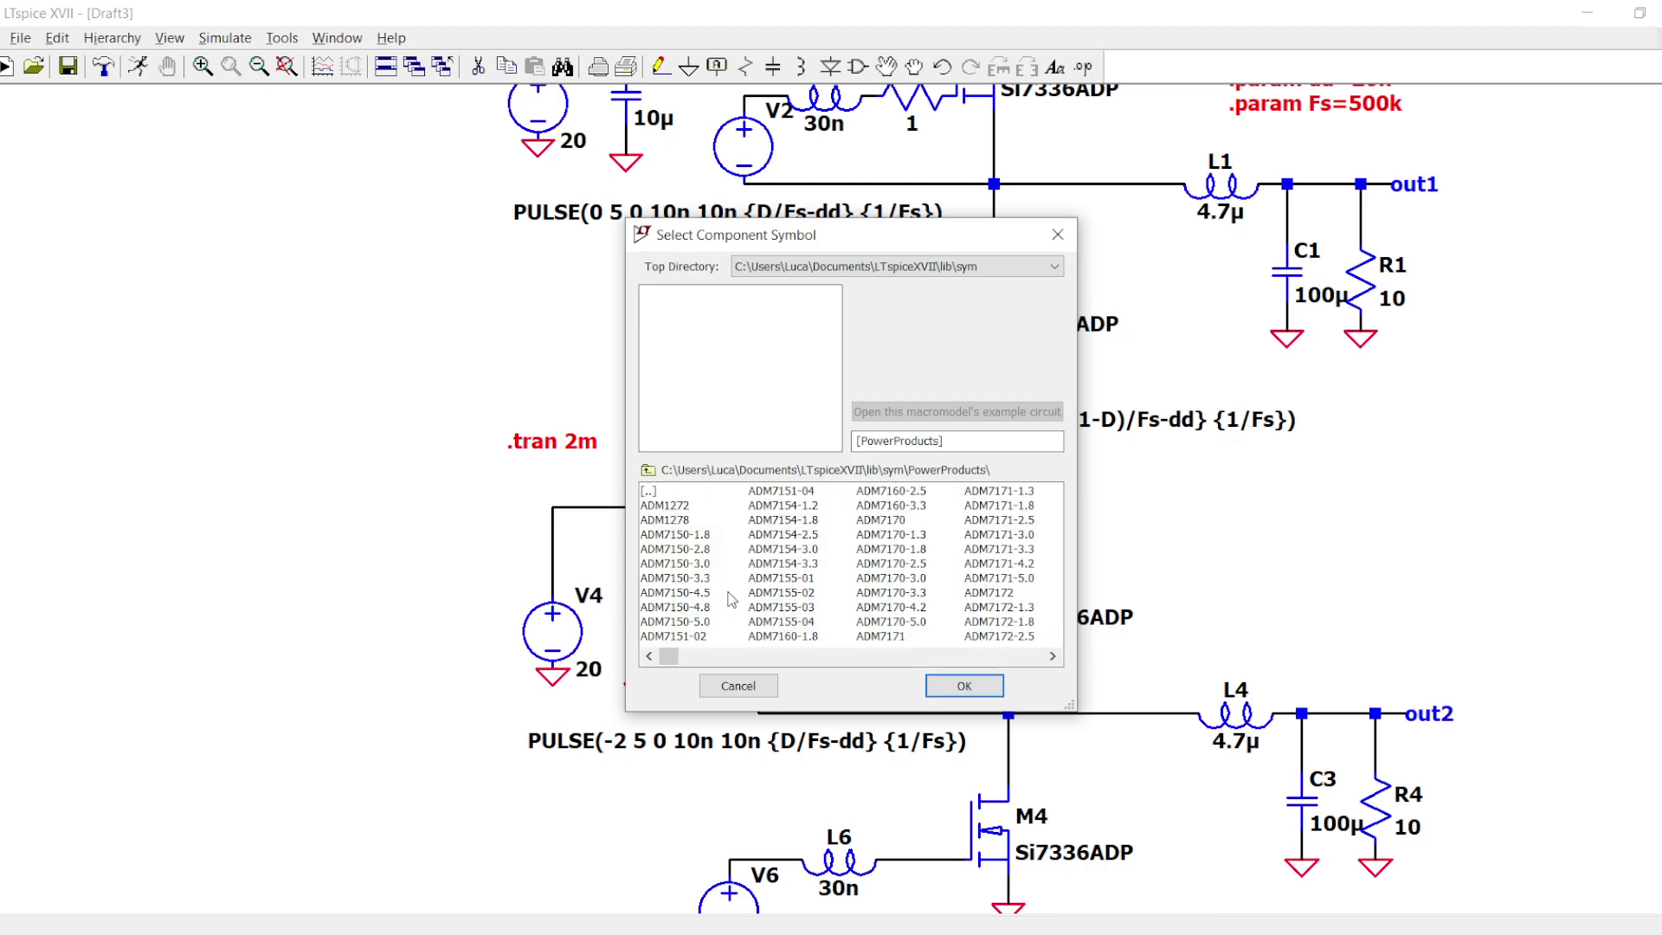
{"action": "left_click", "coordinate": [780, 577]}
{"action": "left_click", "coordinate": [921, 550]}
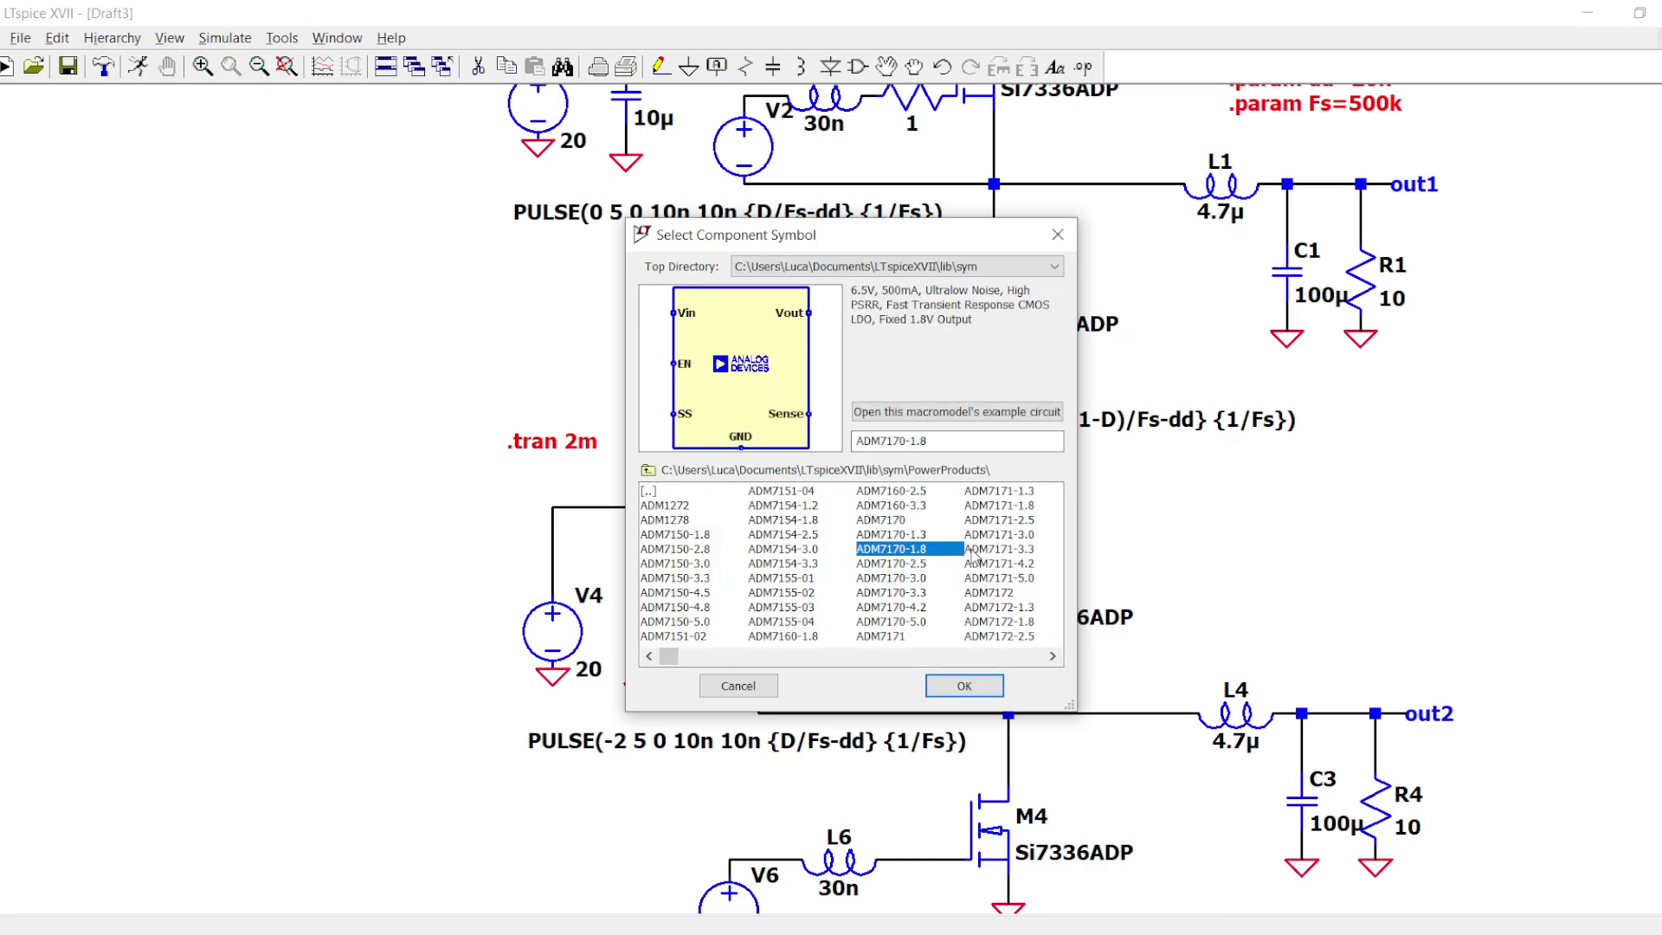
{"action": "left_click", "coordinate": [725, 657]}
{"action": "left_click_drag", "start_coordinate": [726, 660], "coordinate": [881, 658]}
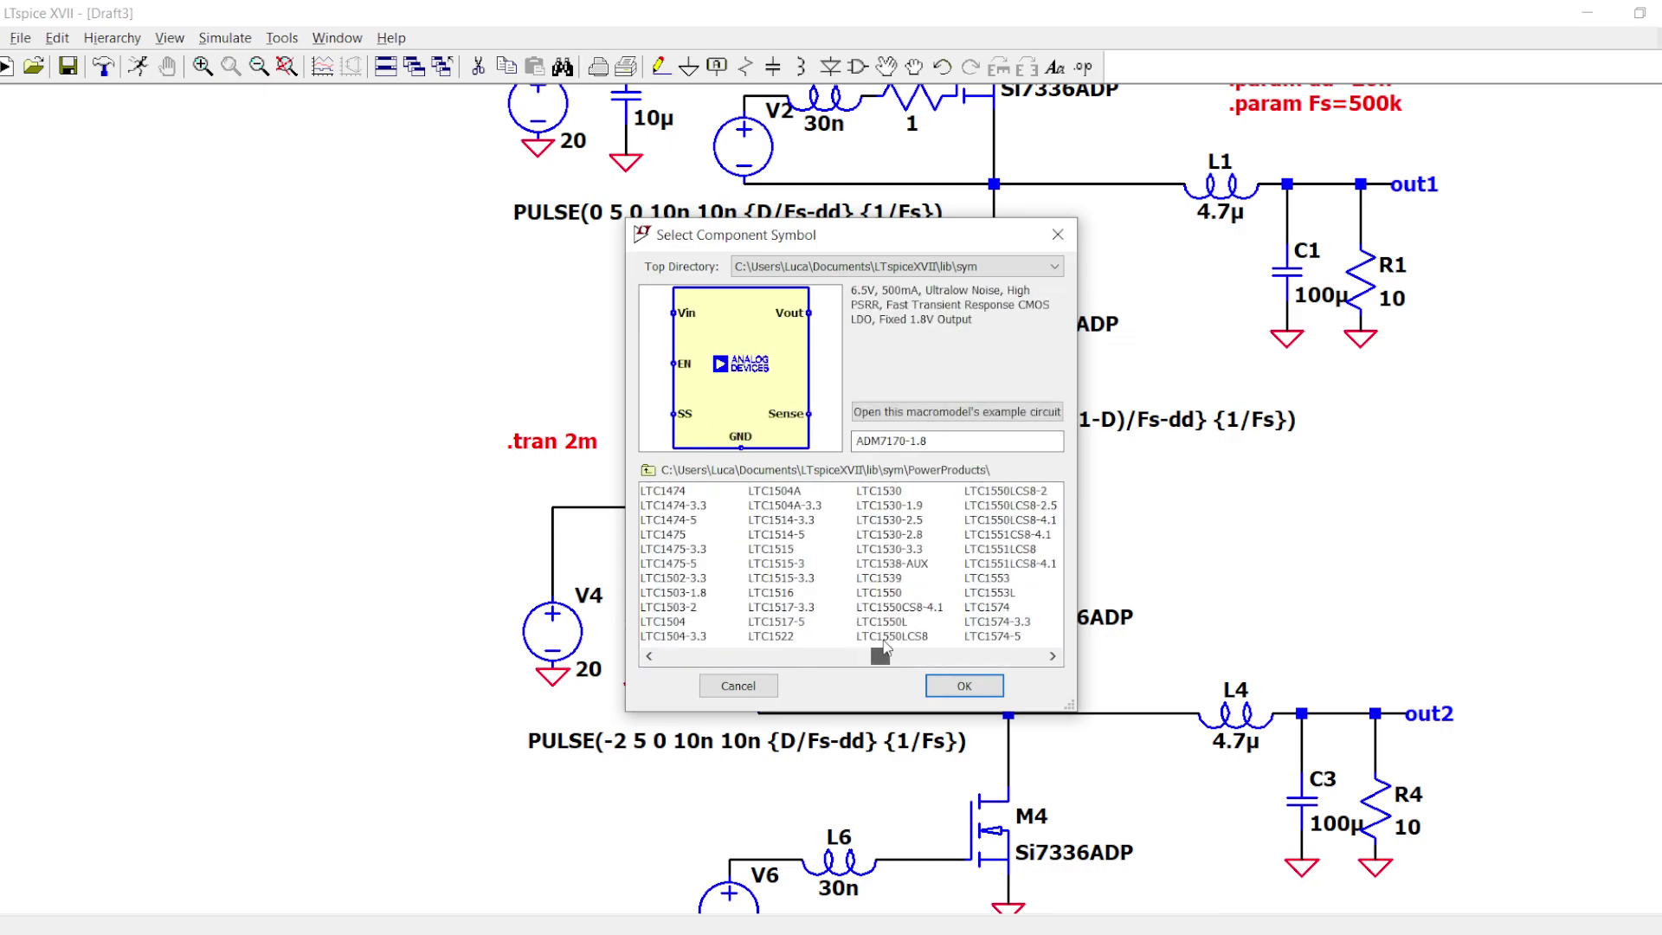
{"action": "left_click", "coordinate": [892, 563]}
{"action": "left_click", "coordinate": [891, 577]}
{"action": "left_click", "coordinate": [981, 685]}
{"action": "left_click", "coordinate": [210, 559]}
{"action": "key", "text": "Escape"}
- Open the LTC1539 macromodel's test fixture and examine how its gate-drive outputs connect to Q4, Q5 and Q6
{"action": "right_click", "coordinate": [338, 513]}
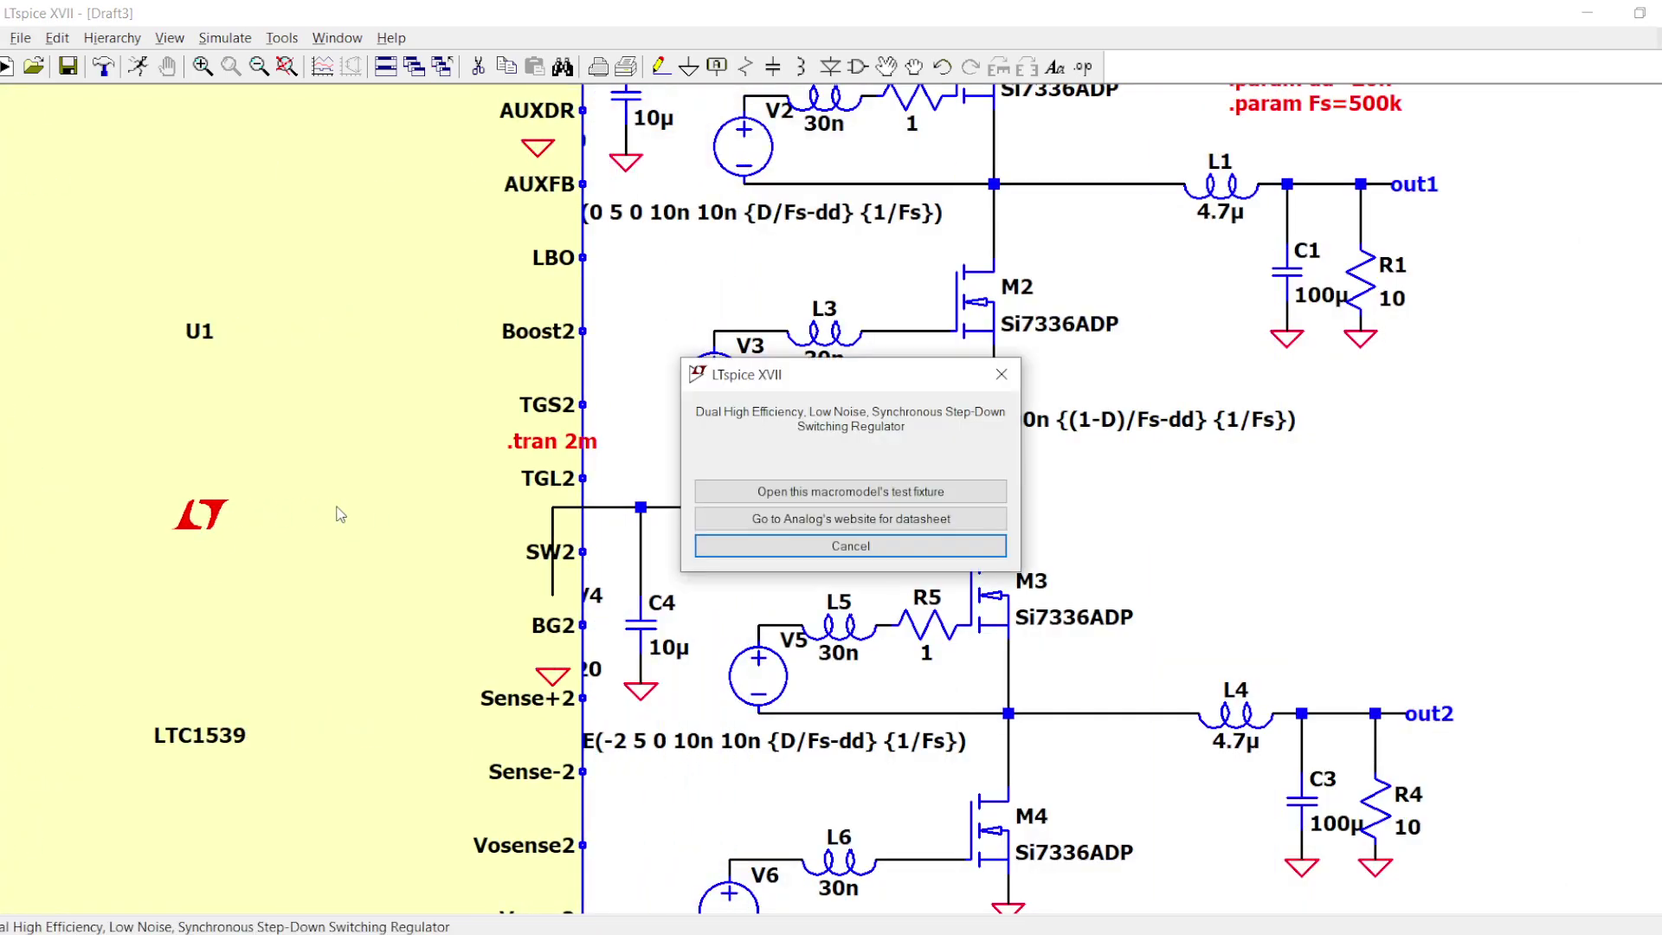
{"action": "left_click", "coordinate": [788, 492]}
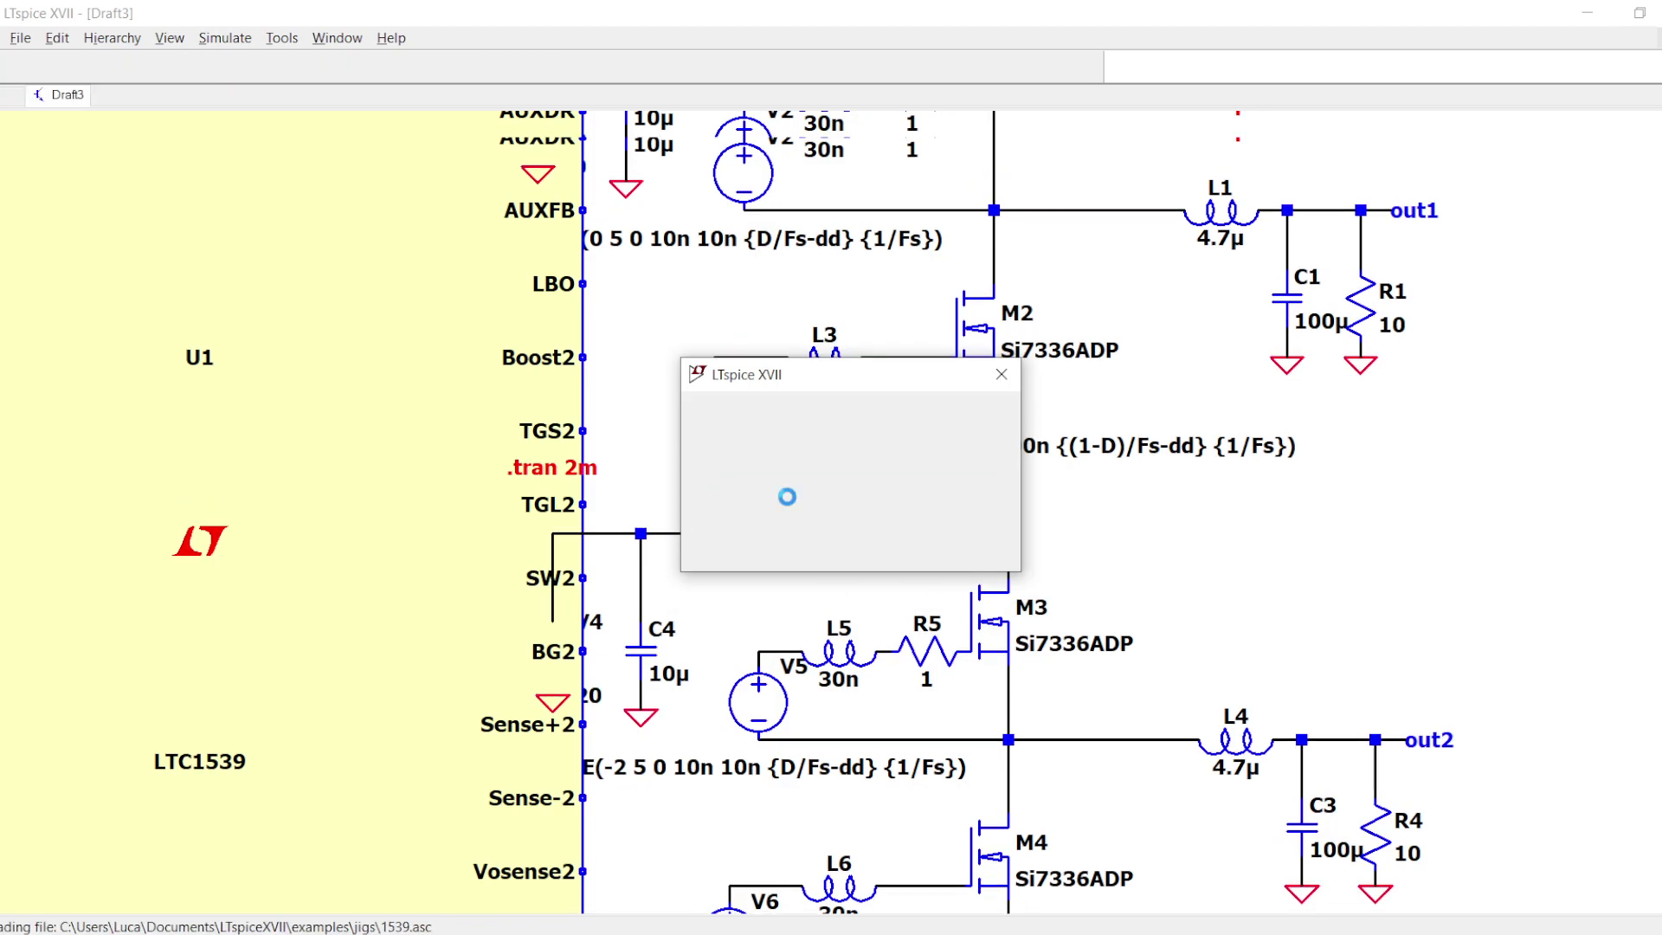
{"action": "scroll", "coordinate": [465, 581], "scroll_direction": "up", "scroll_amount": 3}
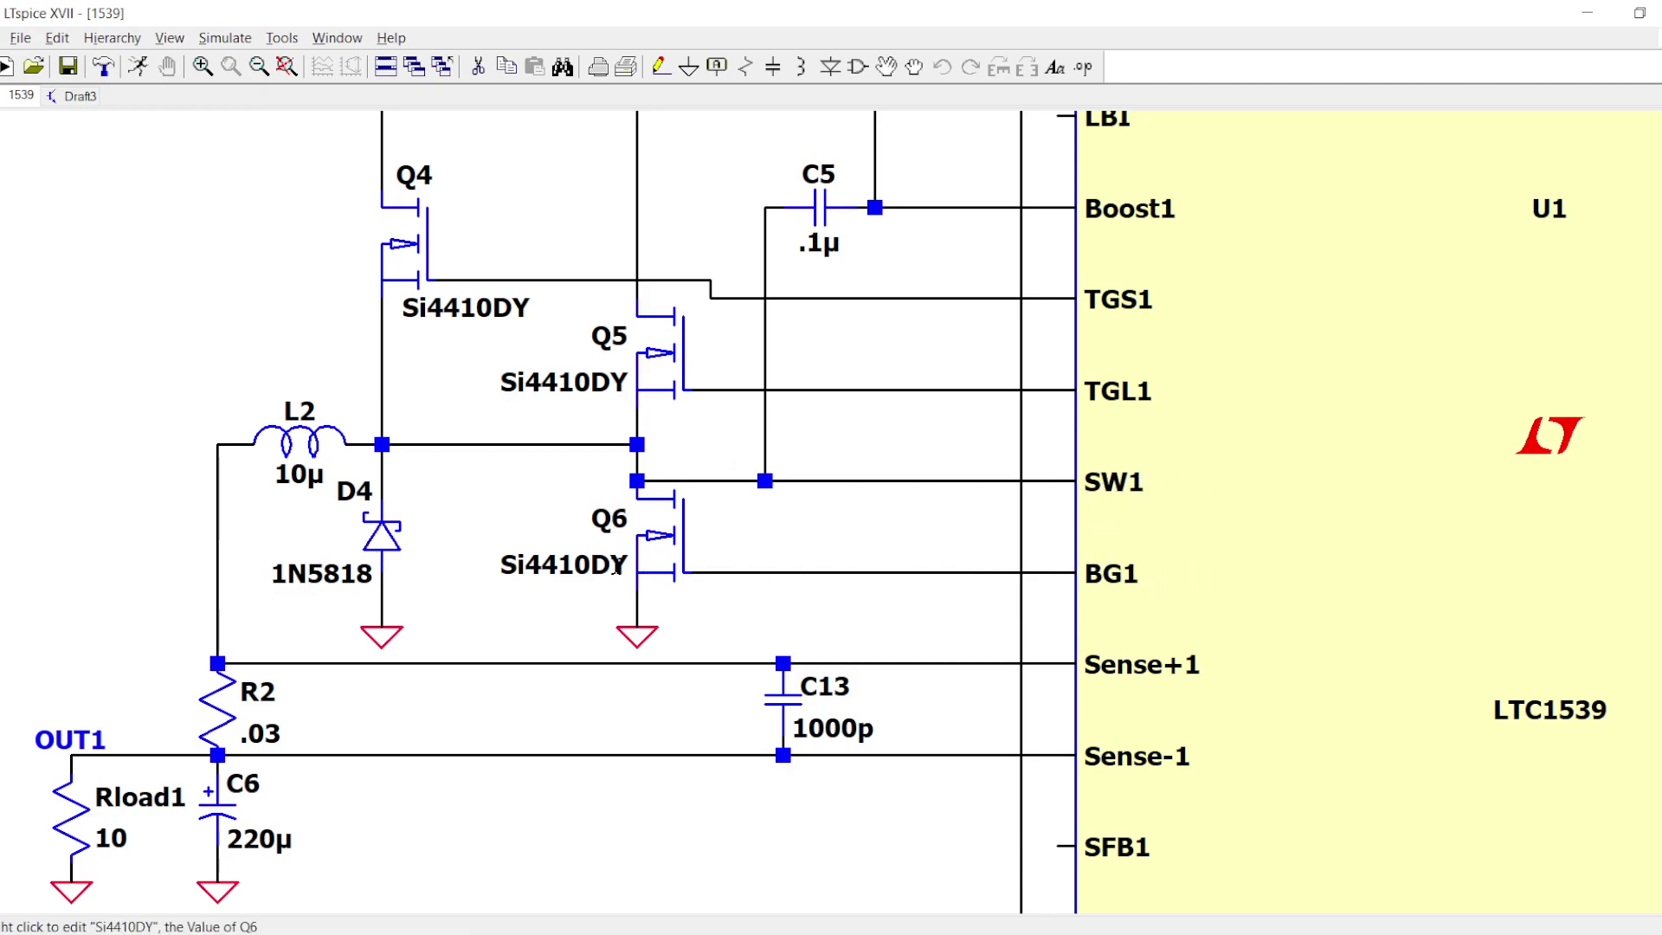
{"action": "left_click_drag", "start_coordinate": [558, 492], "coordinate": [540, 637]}
{"action": "scroll", "coordinate": [853, 516], "scroll_direction": "down", "scroll_amount": 3}
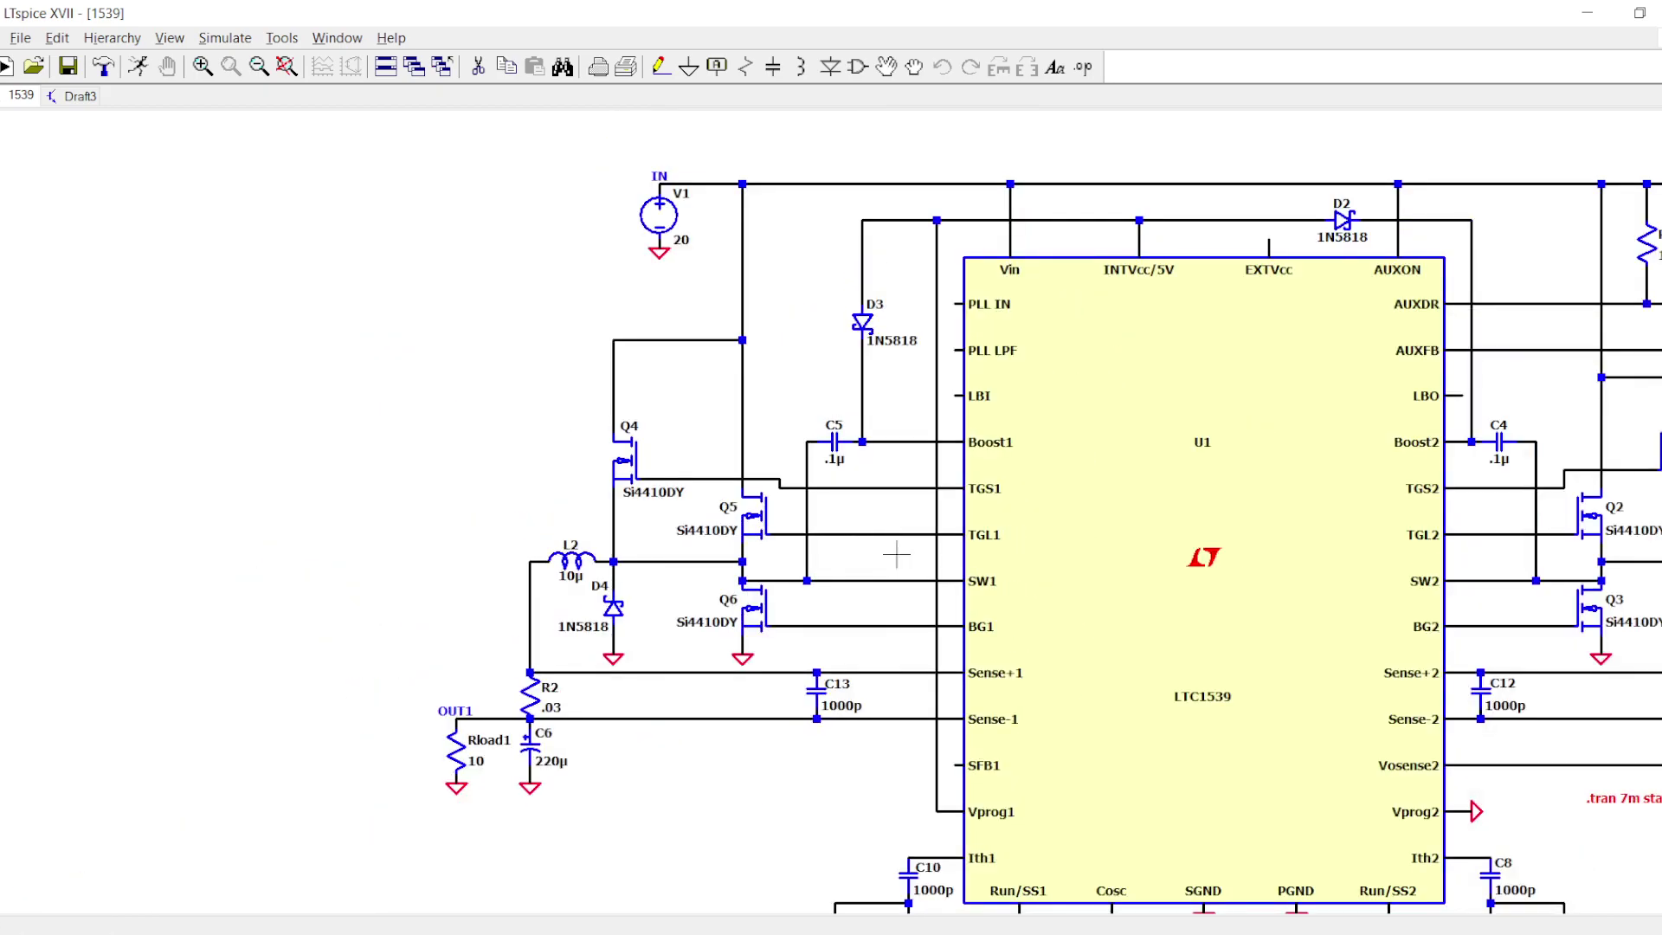
- Switch to Paint and sketch an LTC block wired to one of two blocks above it, adding a coil and two downward arrows at the wire
{"action": "left_click_drag", "start_coordinate": [846, 737], "coordinate": [825, 683]}
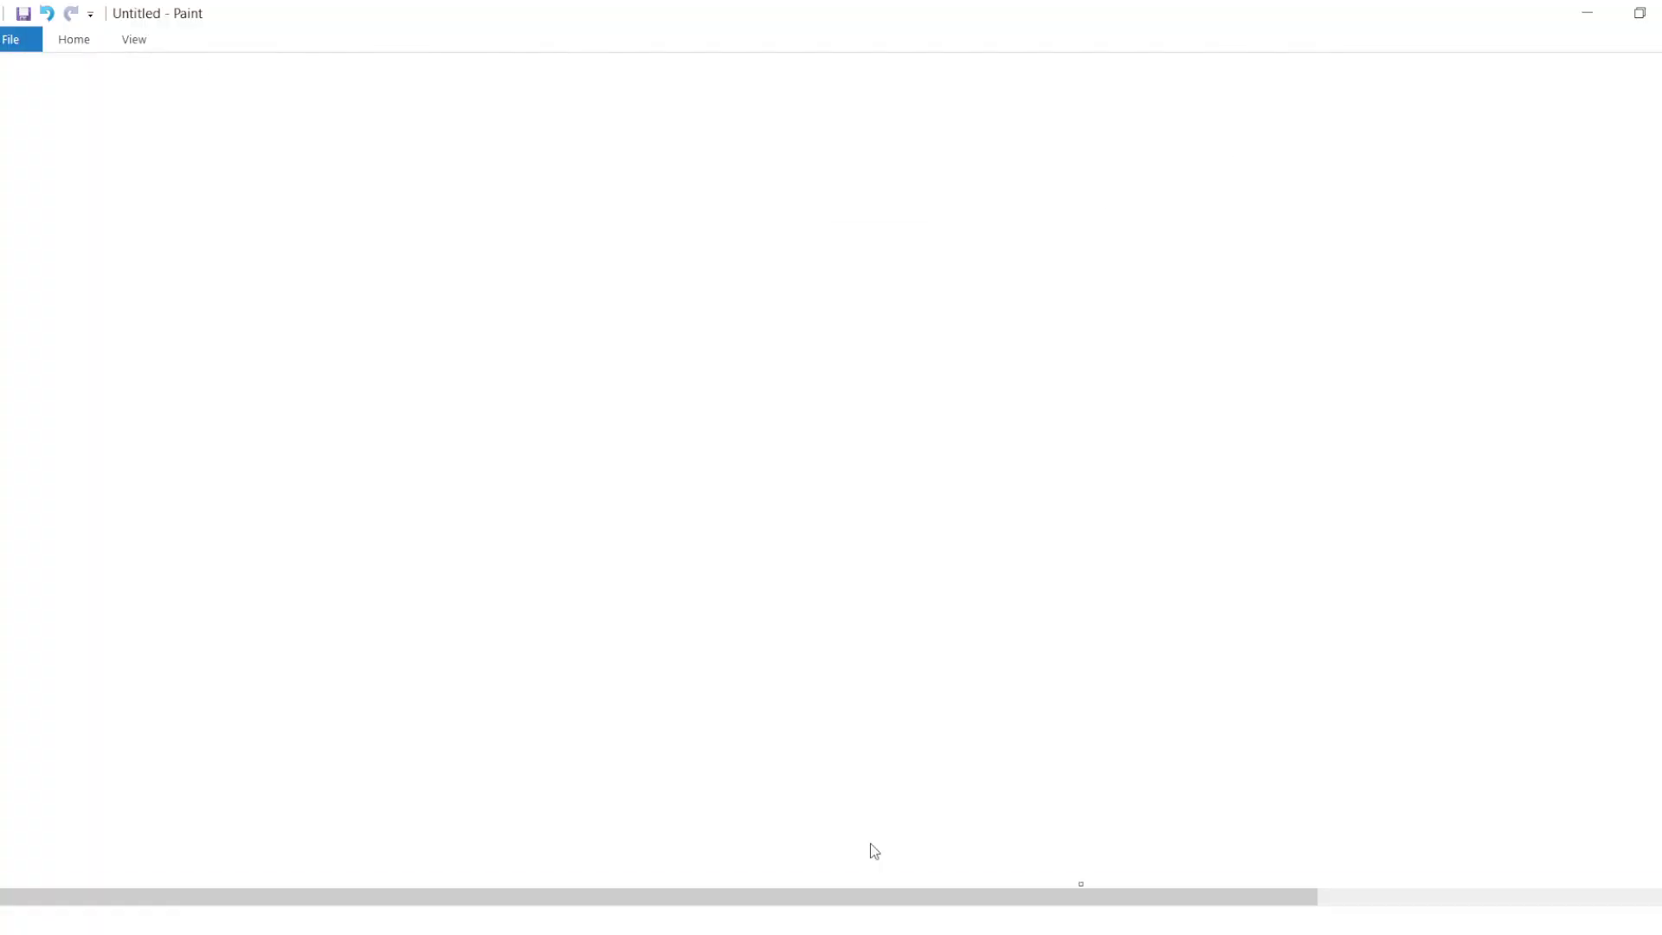
{"action": "mouse_move", "coordinate": [807, 624]}
{"action": "left_mouse_down"}
{"action": "mouse_move", "coordinate": [821, 788]}
{"action": "mouse_move", "coordinate": [1009, 617]}
{"action": "mouse_move", "coordinate": [806, 617]}
{"action": "left_mouse_up"}
{"action": "mouse_move", "coordinate": [803, 684]}
{"action": "left_mouse_down"}
{"action": "mouse_move", "coordinate": [677, 684]}
{"action": "mouse_move", "coordinate": [658, 564]}
{"action": "left_mouse_up"}
{"action": "mouse_move", "coordinate": [640, 495]}
{"action": "left_mouse_down"}
{"action": "mouse_move", "coordinate": [627, 550]}
{"action": "mouse_move", "coordinate": [651, 475]}
{"action": "mouse_move", "coordinate": [604, 474]}
{"action": "left_mouse_up"}
{"action": "mouse_move", "coordinate": [852, 475]}
{"action": "left_mouse_down"}
{"action": "mouse_move", "coordinate": [852, 549]}
{"action": "mouse_move", "coordinate": [844, 460]}
{"action": "left_mouse_up"}
{"action": "left_click_drag", "start_coordinate": [829, 683], "coordinate": [859, 728]}
{"action": "mouse_move", "coordinate": [870, 690]}
{"action": "left_mouse_down"}
{"action": "mouse_move", "coordinate": [871, 730]}
{"action": "mouse_move", "coordinate": [888, 679]}
{"action": "left_mouse_up"}
{"action": "left_click_drag", "start_coordinate": [908, 680], "coordinate": [910, 720]}
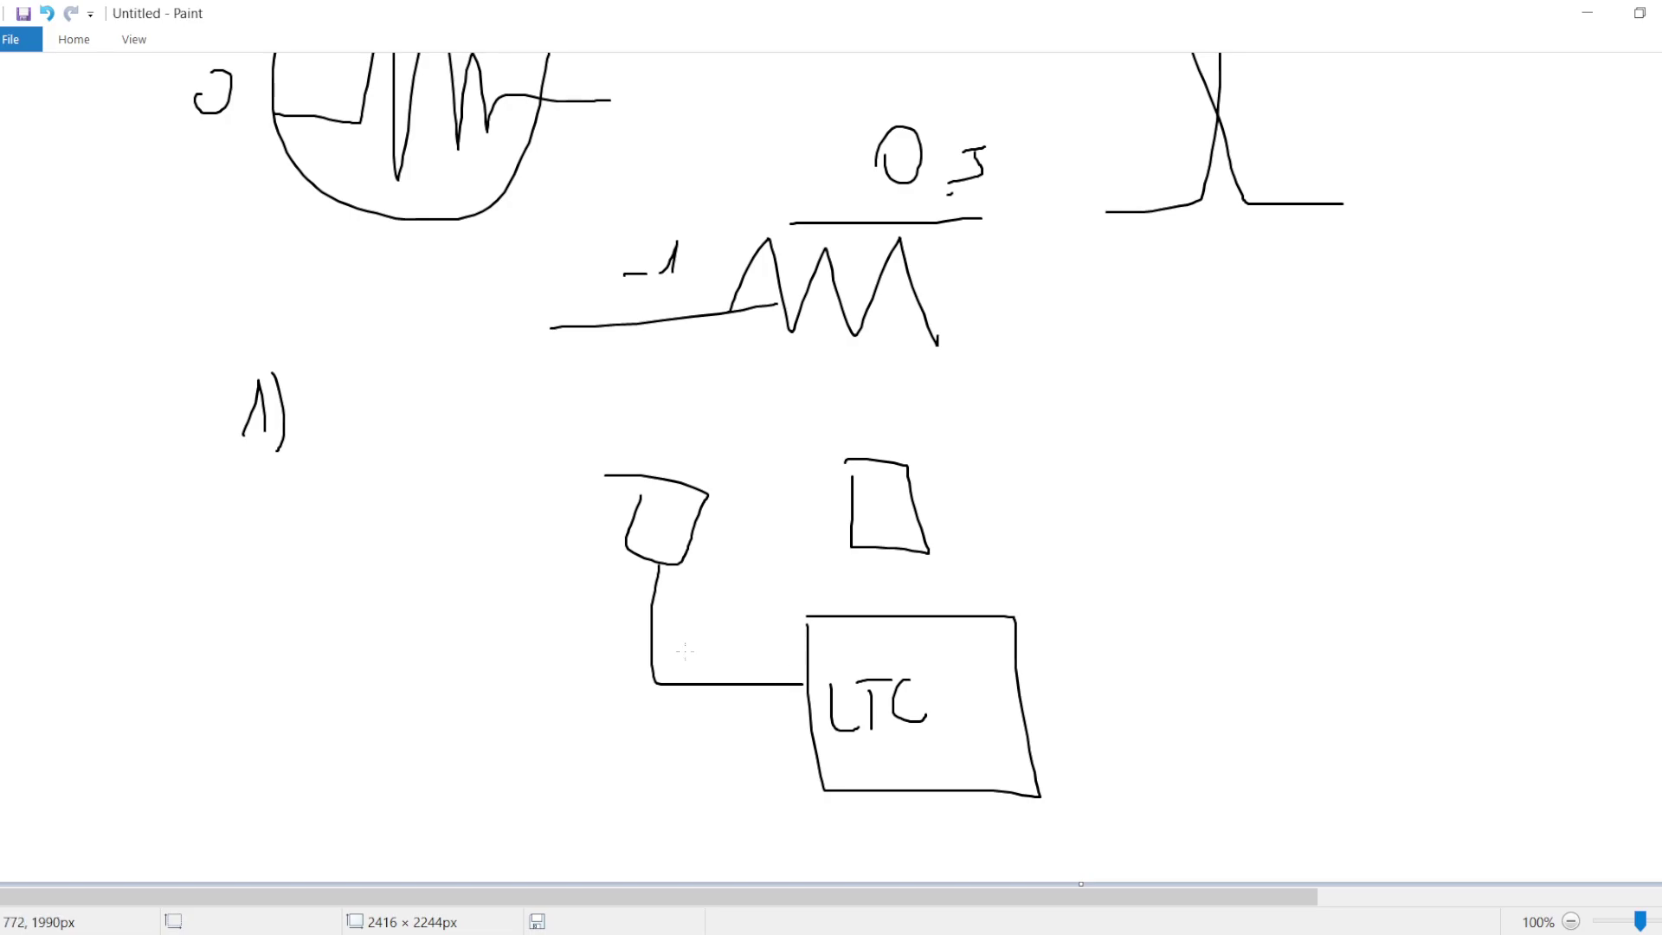
{"action": "mouse_move", "coordinate": [695, 648]}
{"action": "left_mouse_down"}
{"action": "mouse_move", "coordinate": [777, 661]}
{"action": "mouse_move", "coordinate": [680, 760]}
{"action": "mouse_move", "coordinate": [704, 754]}
{"action": "left_mouse_up"}
{"action": "left_click_drag", "start_coordinate": [736, 612], "coordinate": [719, 745]}
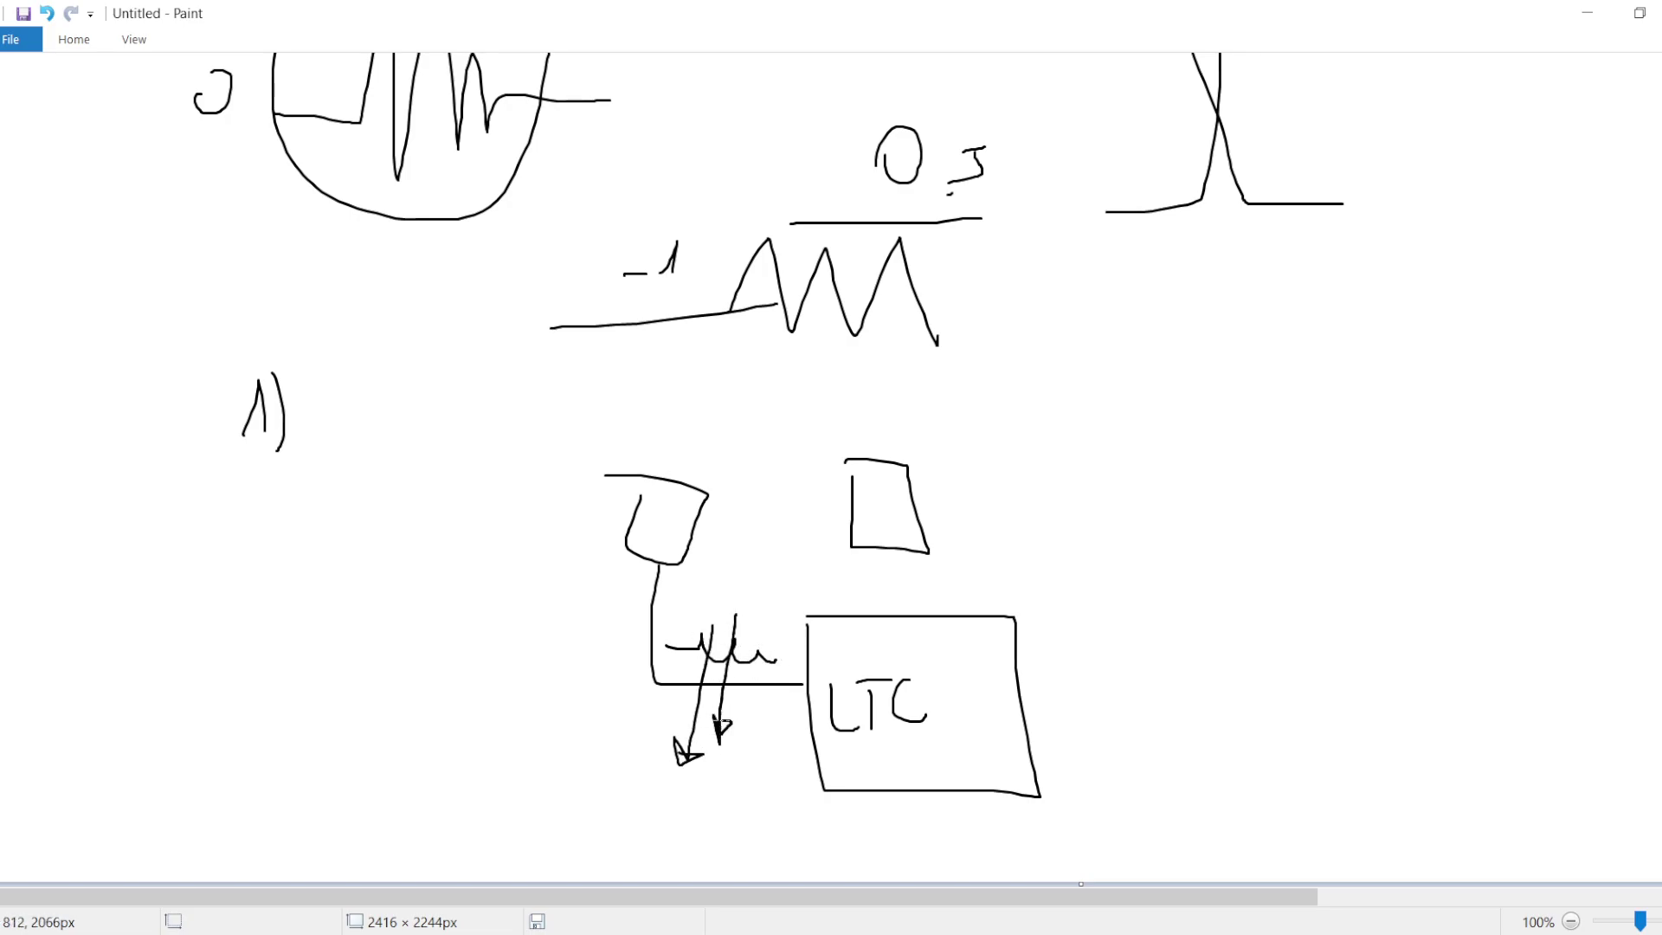
- Switch back to LTspice and close the LTC1539 test fixture, returning to the Draft3 schematic
{"action": "key", "text": "alt+Tab"}
{"action": "left_click", "coordinate": [20, 37]}
{"action": "left_click", "coordinate": [35, 137]}
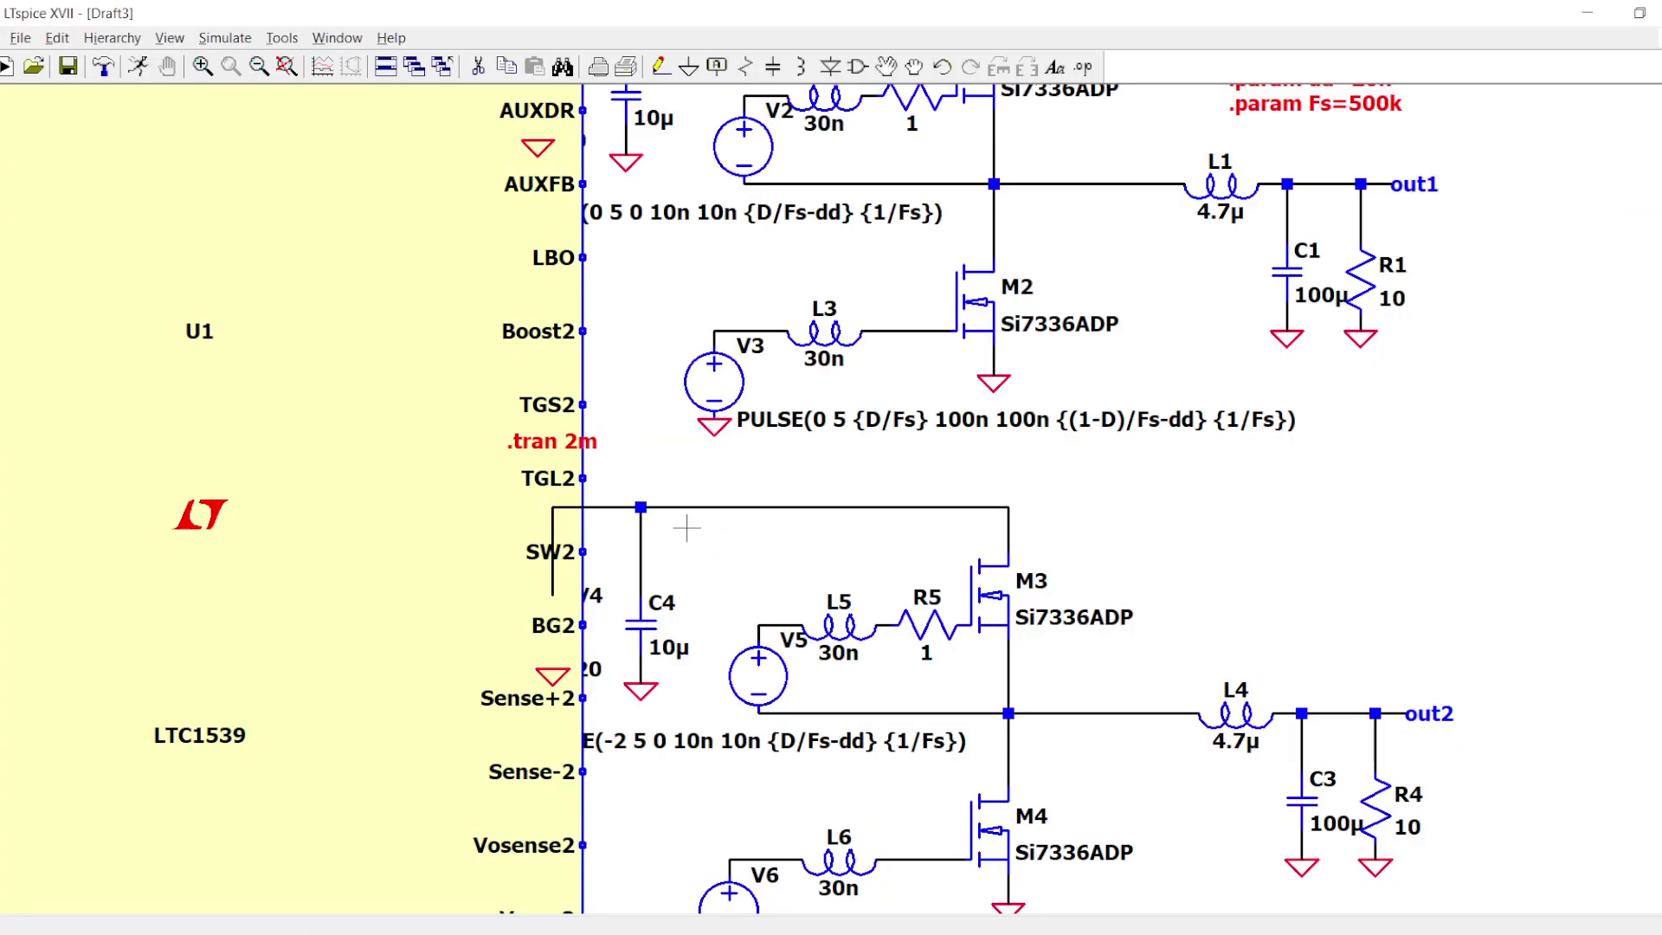
- Delete the LTC1539 from the Draft3 schematic, leaving the two half-bridge circuits
{"action": "scroll", "coordinate": [700, 547], "scroll_direction": "down", "scroll_amount": 5}
{"action": "scroll", "coordinate": [558, 497], "scroll_direction": "up", "scroll_amount": 3}
{"action": "key", "text": "F5"}
{"action": "left_click", "coordinate": [543, 491]}
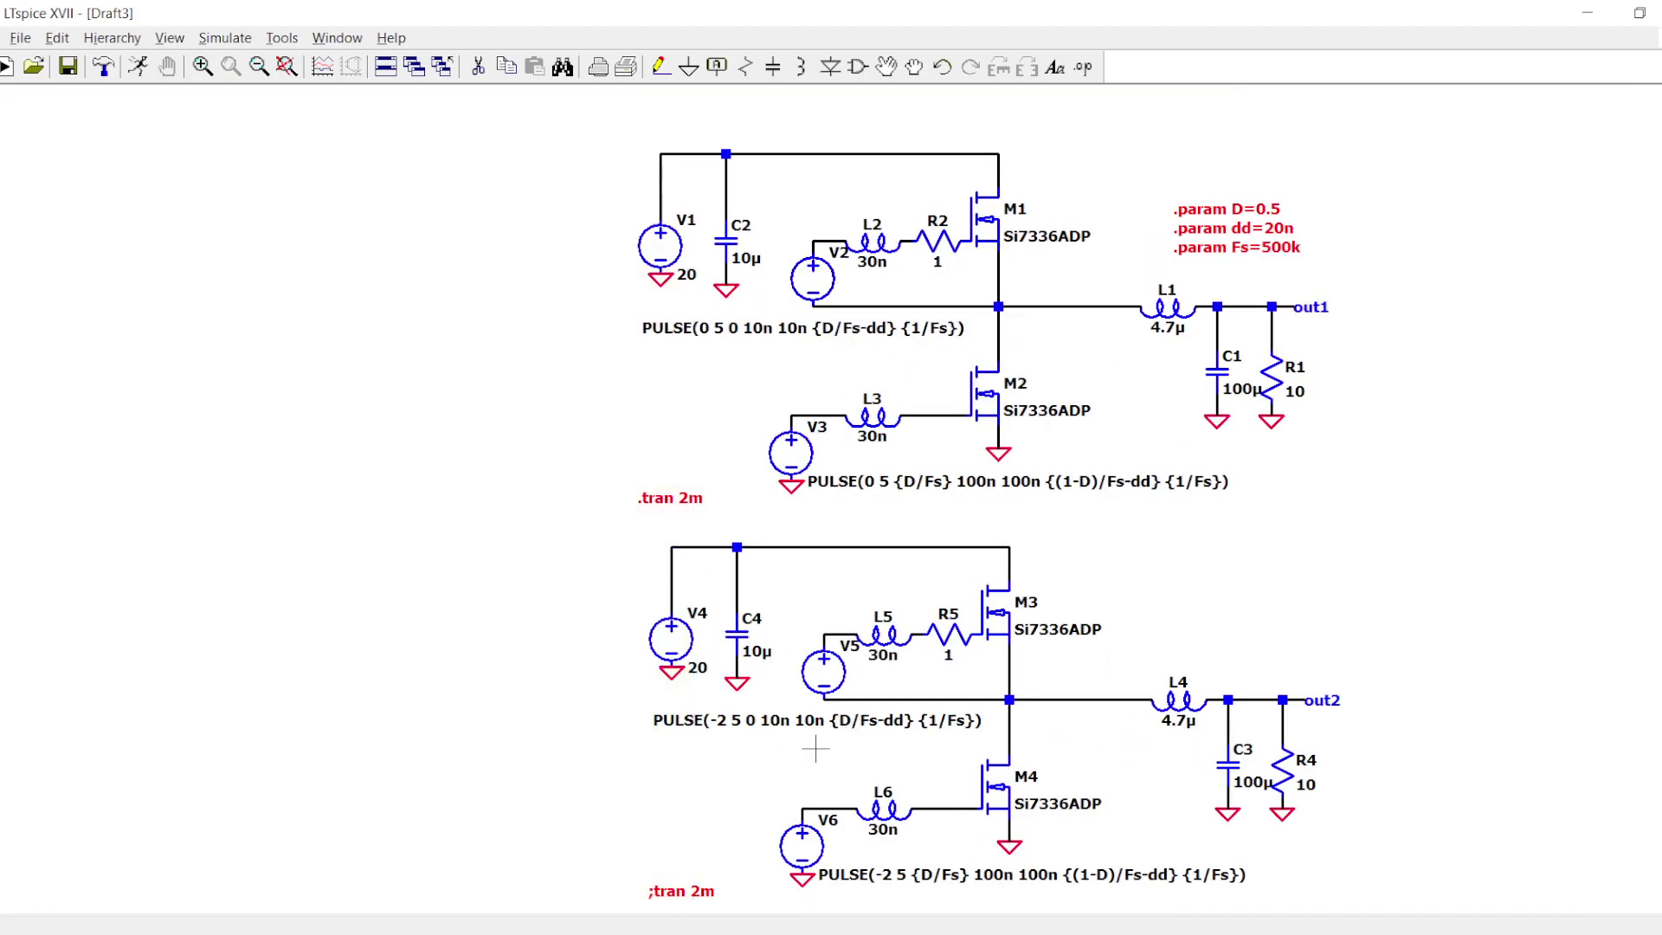
{"action": "scroll", "coordinate": [816, 748], "scroll_direction": "down", "scroll_amount": 1}
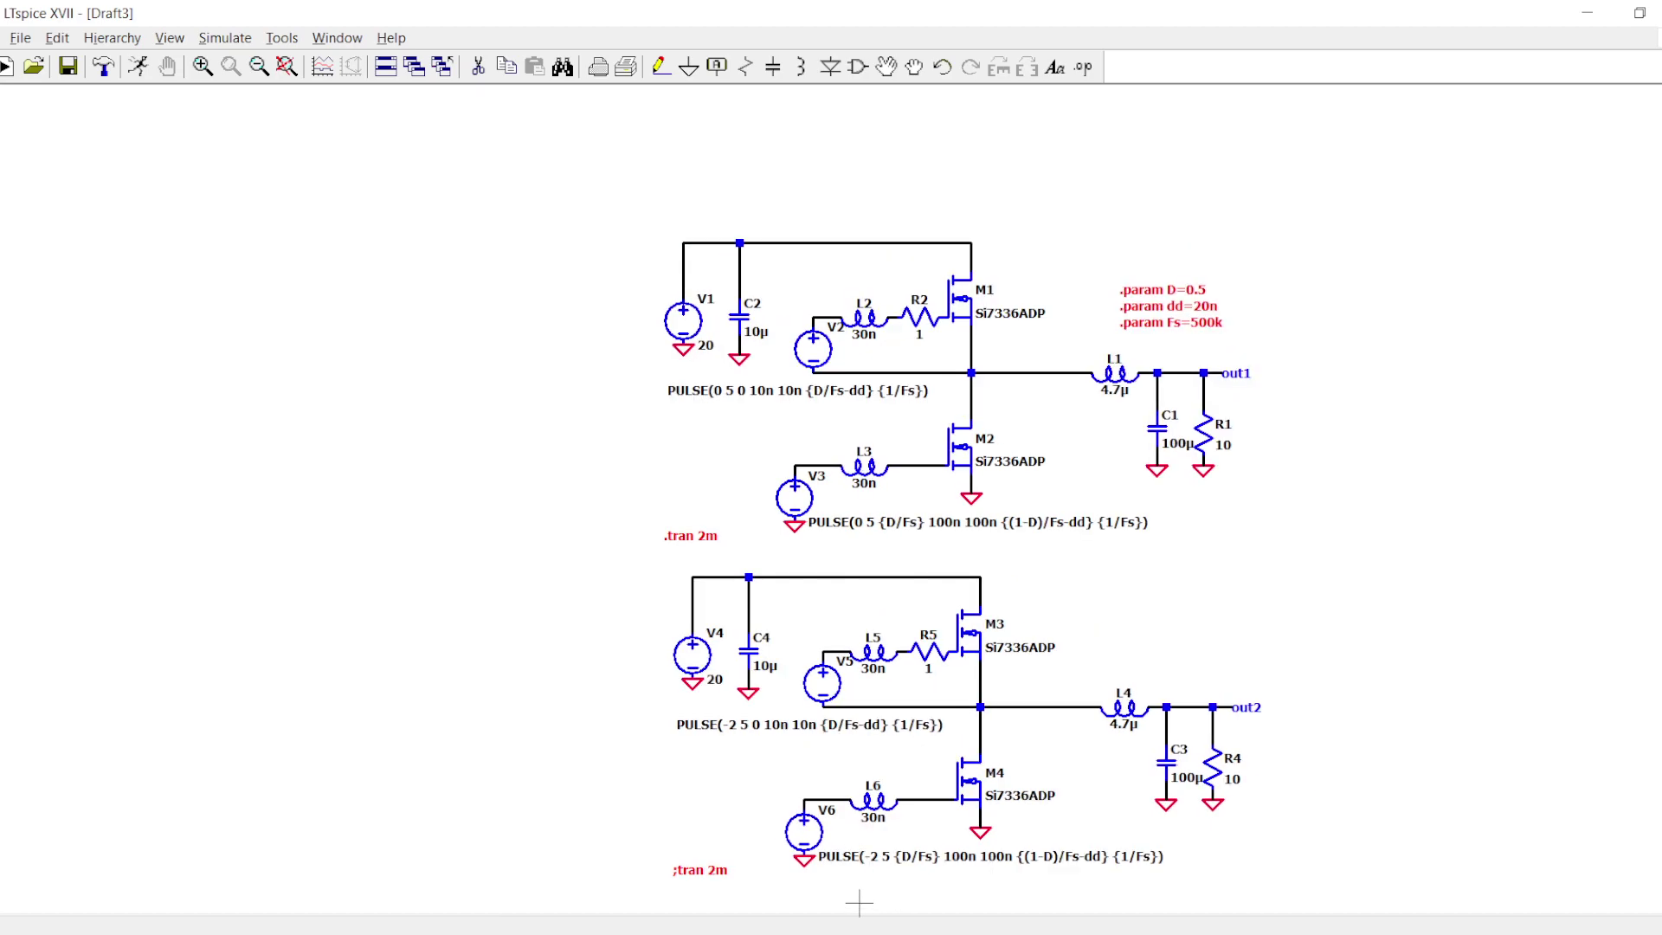
{"action": "scroll", "coordinate": [831, 898], "scroll_direction": "up", "scroll_amount": 2}
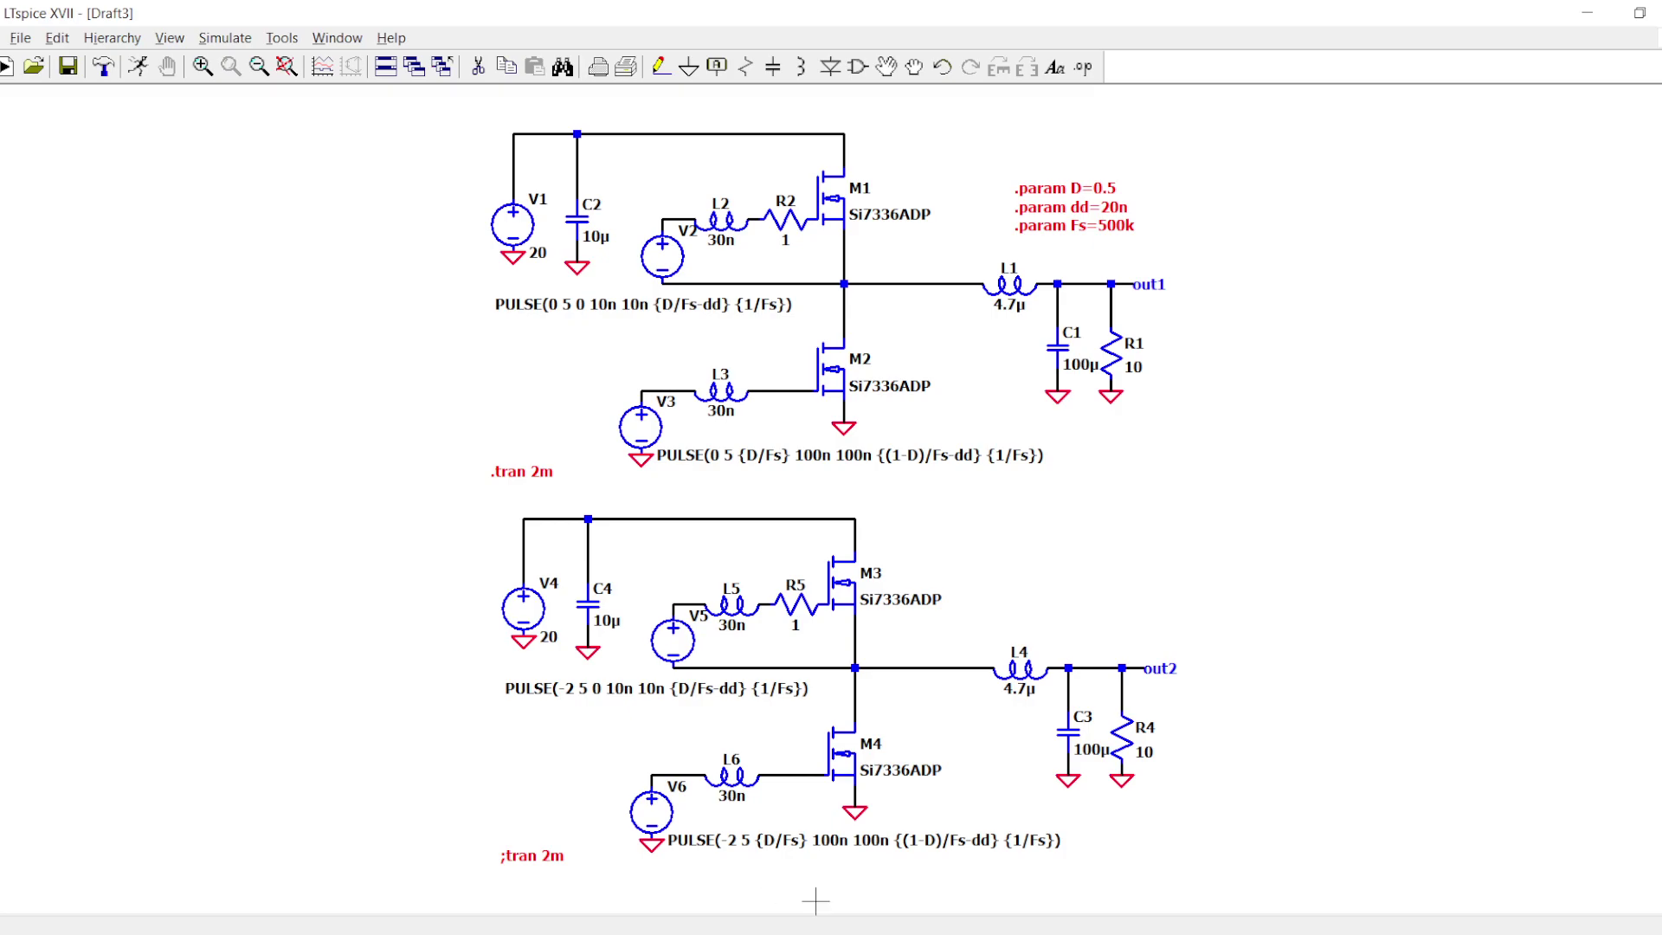